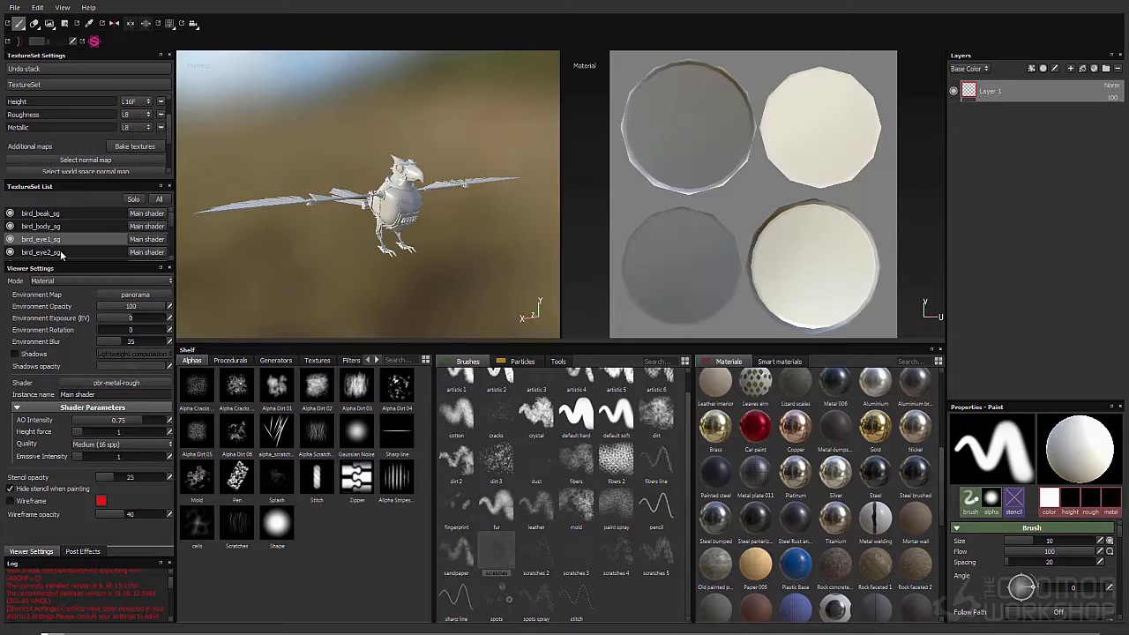
Bake the additional maps for the bird_eye1_sg and bird_beak_sg texture sets, leaving out Normal and ID
{"action": "left_click", "coordinate": [134, 145]}
{"action": "left_click", "coordinate": [651, 498]}
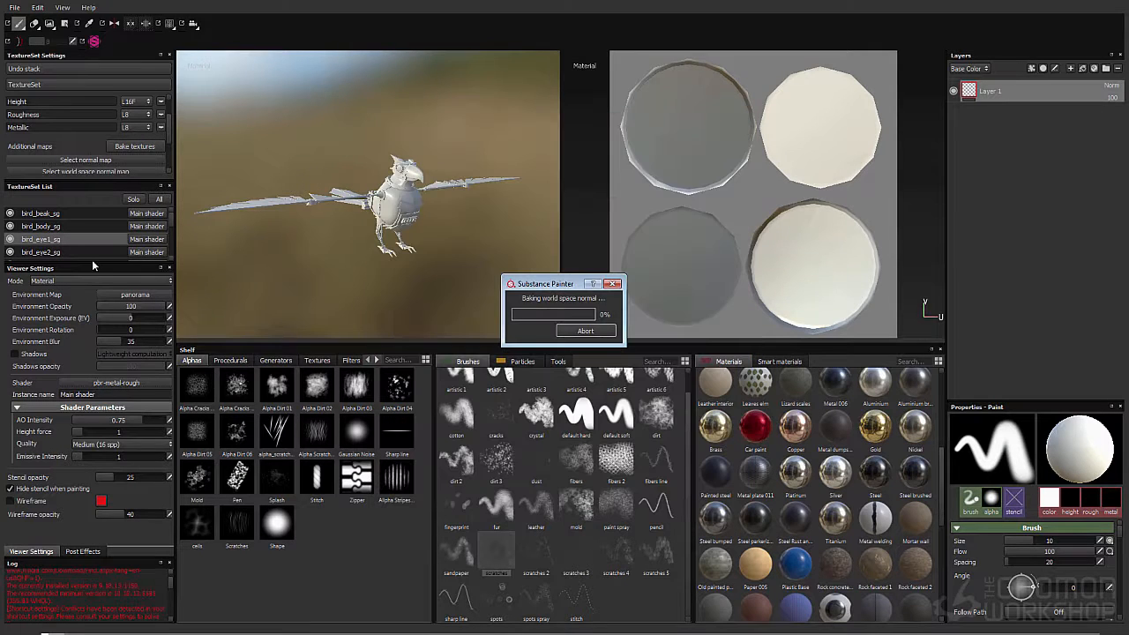
{"action": "left_click", "coordinate": [101, 212]}
{"action": "left_click", "coordinate": [134, 147]}
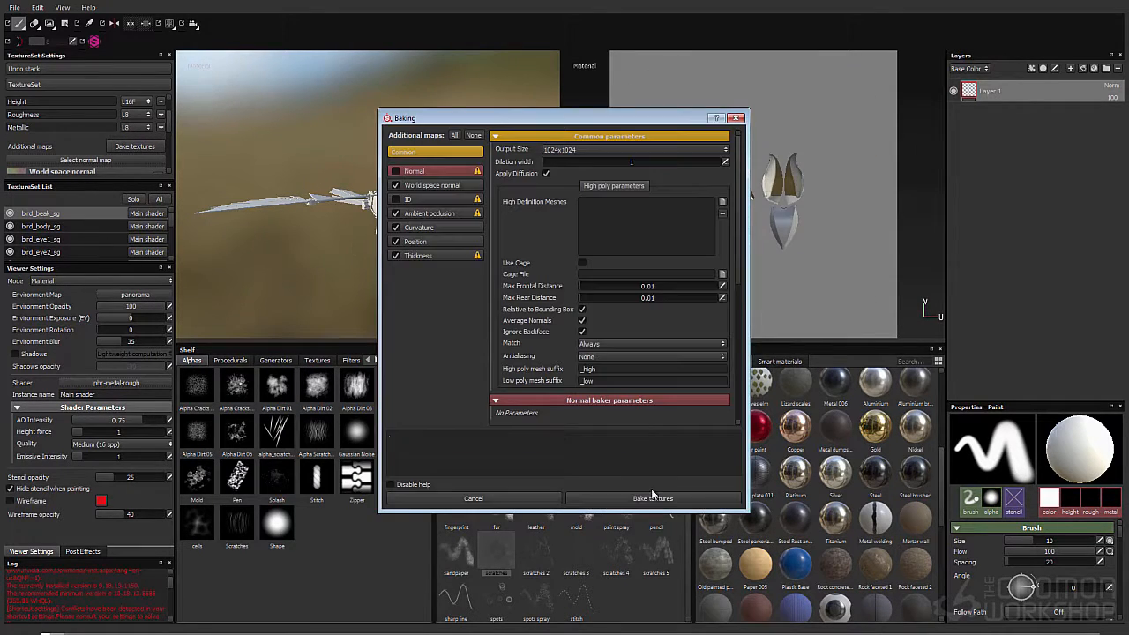
{"action": "left_click", "coordinate": [654, 498]}
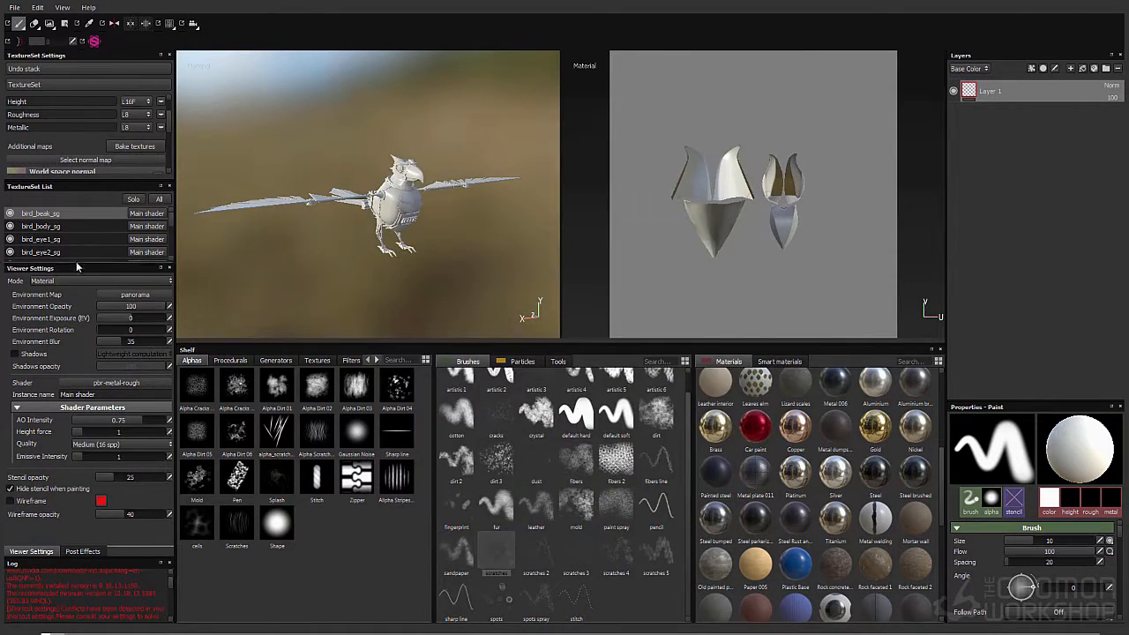
Bake the additional maps for the bird_eye2_sg texture set
{"action": "left_click", "coordinate": [53, 253]}
{"action": "left_click", "coordinate": [134, 147]}
{"action": "left_click", "coordinate": [653, 498]}
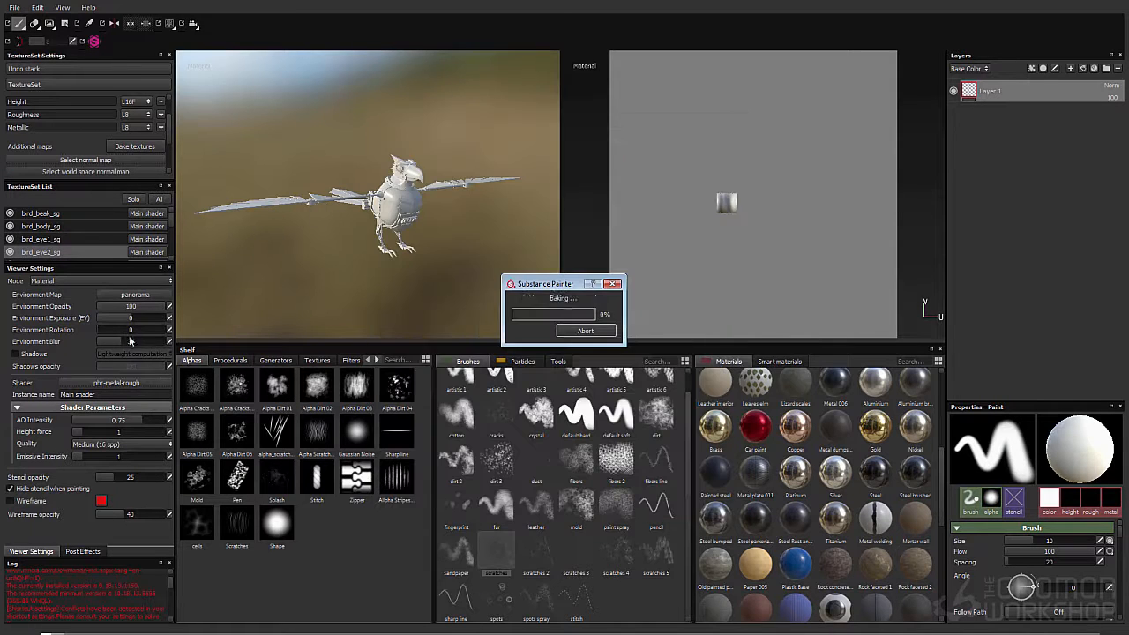
Hide the bird_eyeInner_sg texture set and bake the bird_head_sg maps at 1024x1024 without Normal and ID
{"action": "left_click_drag", "start_coordinate": [171, 221], "coordinate": [171, 234]}
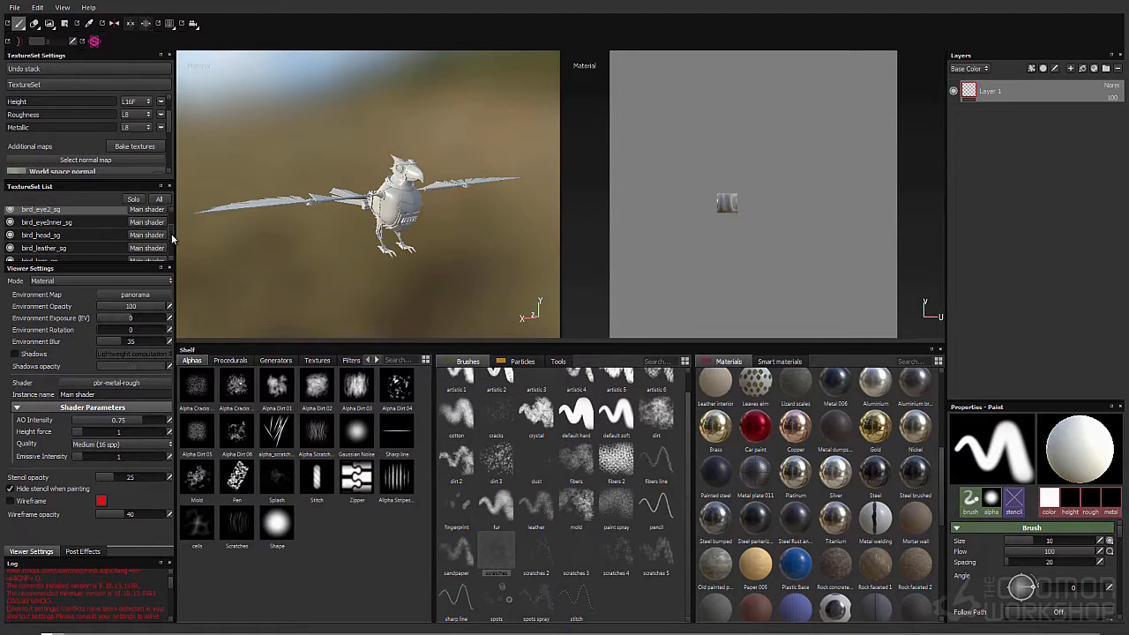
{"action": "left_click", "coordinate": [75, 232]}
{"action": "left_click", "coordinate": [132, 146]}
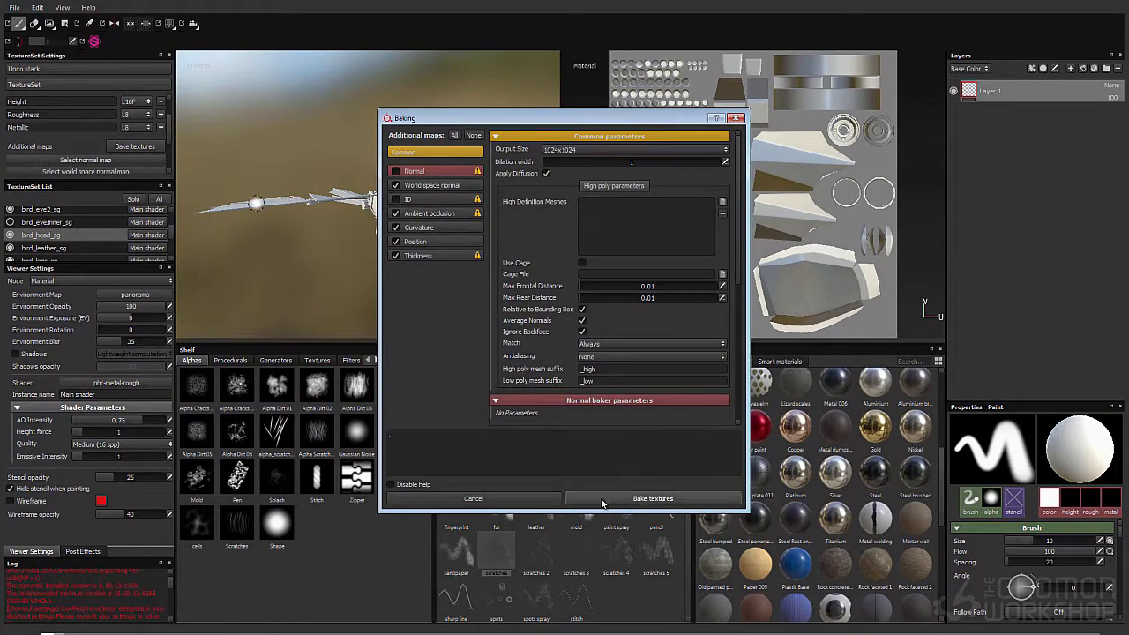
{"action": "left_click", "coordinate": [602, 499]}
Bake the additional maps for bird_leather_sg at 1024x1024 with Normal and ID excluded
{"action": "left_click", "coordinate": [63, 250]}
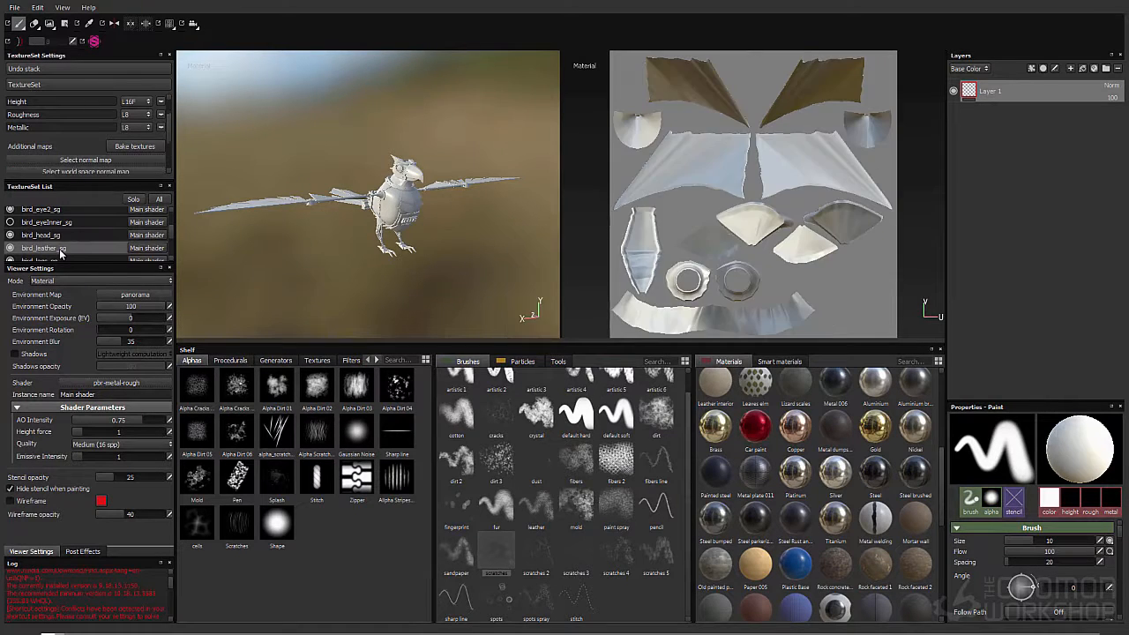
{"action": "left_click", "coordinate": [132, 147]}
{"action": "left_click", "coordinate": [395, 171]}
{"action": "left_click", "coordinate": [395, 198]}
{"action": "left_click", "coordinate": [580, 150]}
{"action": "left_click", "coordinate": [574, 200]}
{"action": "left_click", "coordinate": [653, 498]}
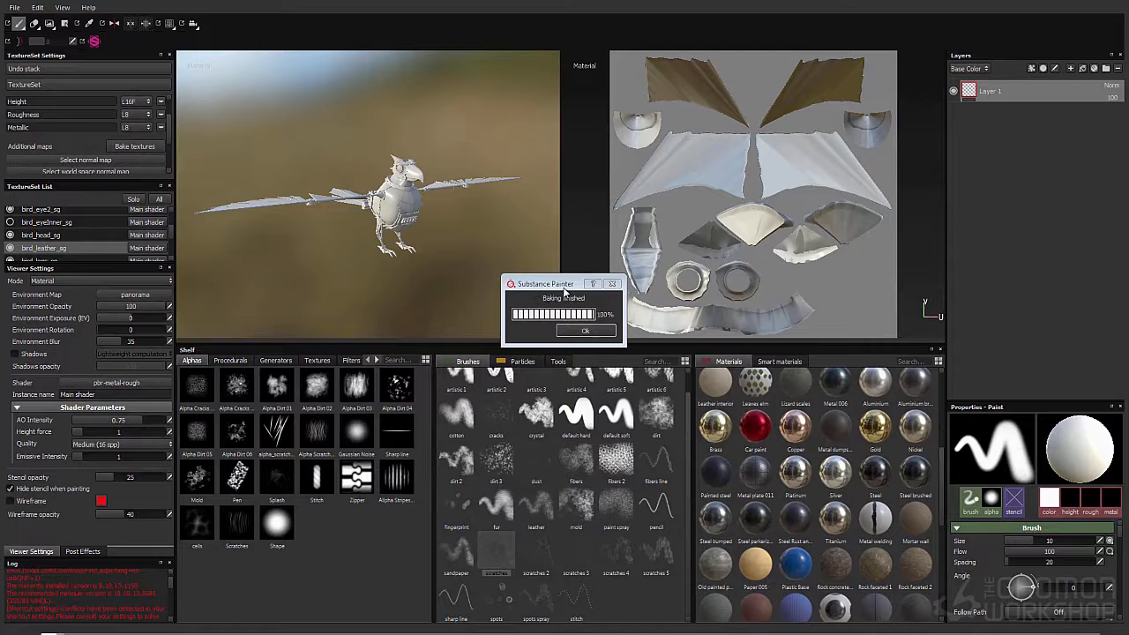
{"action": "left_click", "coordinate": [584, 331]}
Enlarge the TextureSet List and close the Log to make room for more texture sets
{"action": "left_click_drag", "start_coordinate": [172, 233], "coordinate": [174, 243]}
{"action": "left_click_drag", "start_coordinate": [159, 263], "coordinate": [159, 270]}
{"action": "left_click_drag", "start_coordinate": [125, 556], "coordinate": [124, 579]}
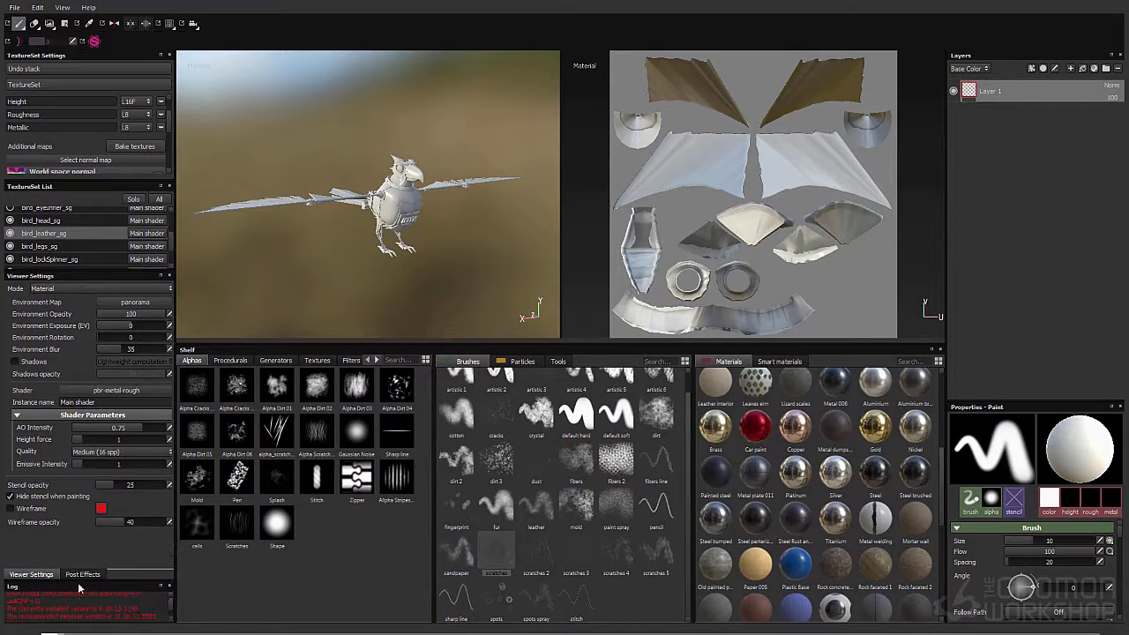
{"action": "left_click", "coordinate": [168, 585]}
Bake the additional maps for bird_legs_sg without Normal and ID, and for bird_lockSpinner_sg at 1024x1024
{"action": "left_click", "coordinate": [40, 256]}
{"action": "left_click", "coordinate": [134, 146]}
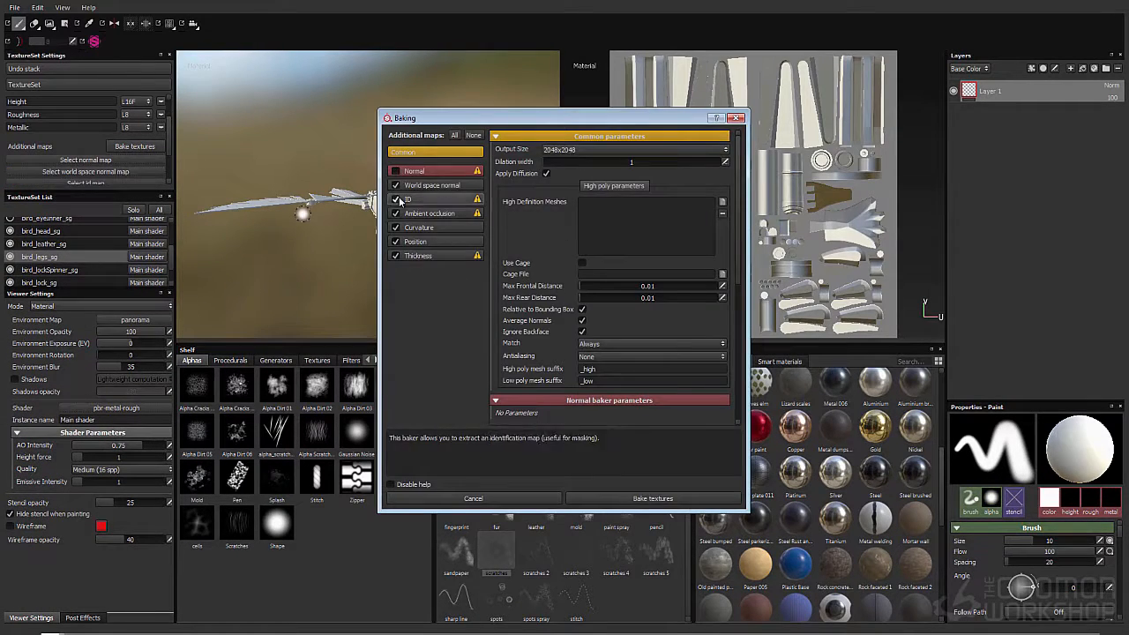
{"action": "left_click", "coordinate": [653, 498]}
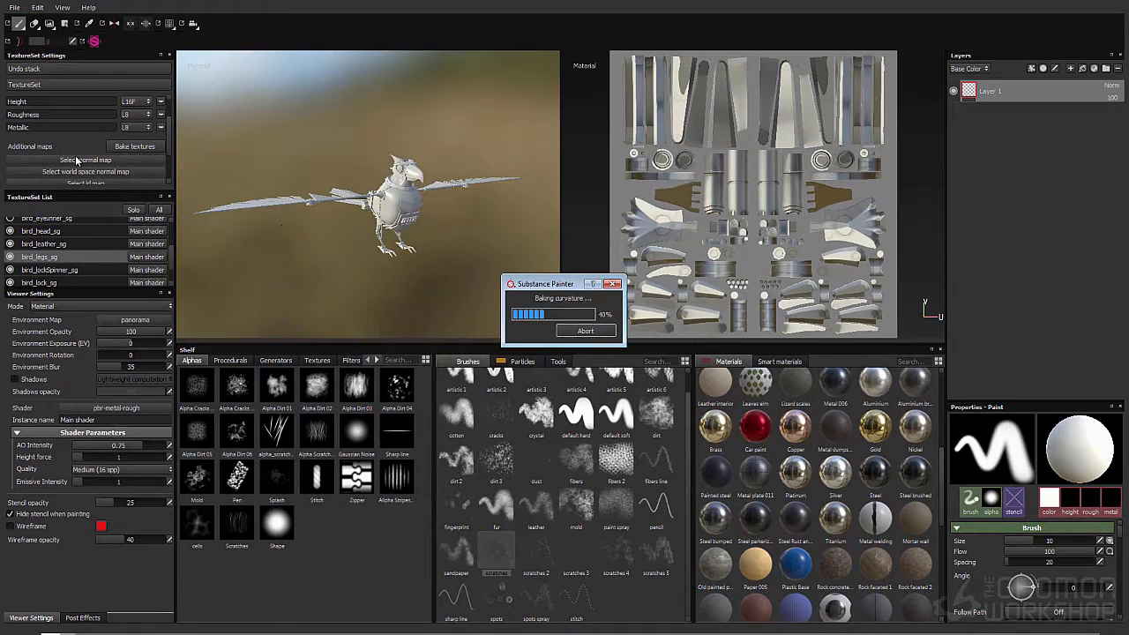
{"action": "left_click", "coordinate": [88, 269]}
{"action": "left_click", "coordinate": [133, 146]}
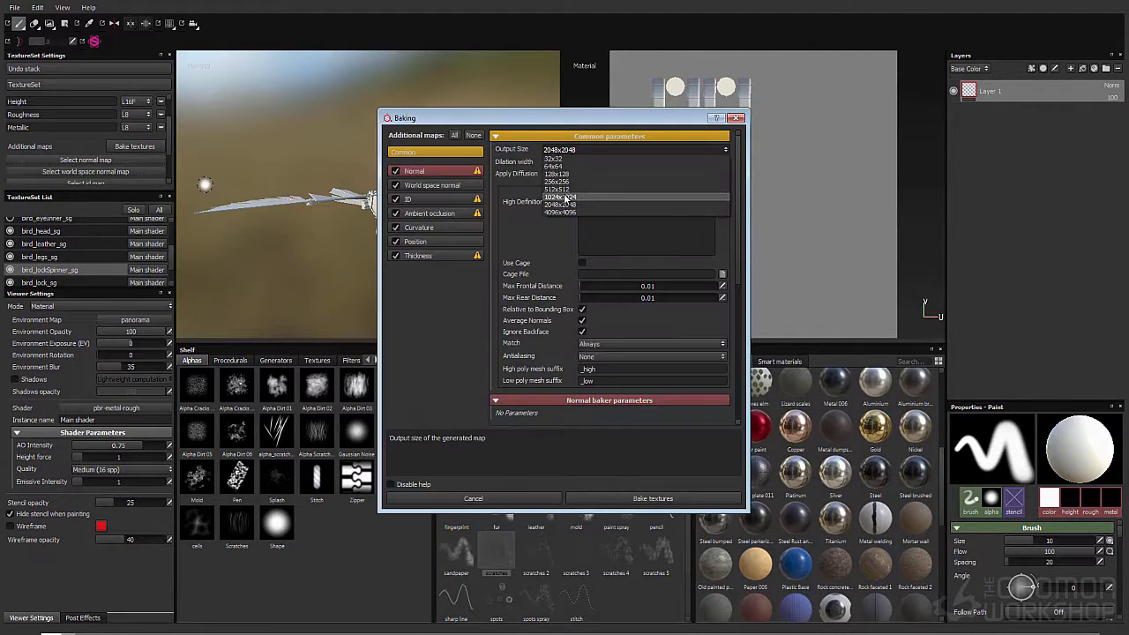
{"action": "left_click", "coordinate": [653, 498]}
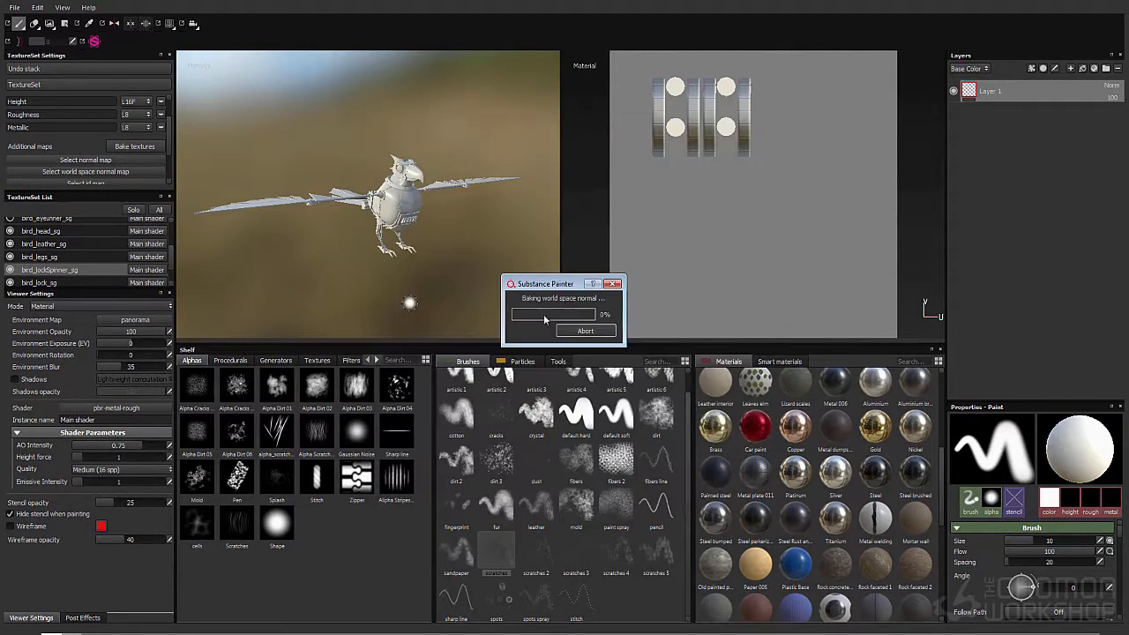
Bake the additional maps for the bird_lock_sg and bird_tail_sg texture sets
{"action": "left_click", "coordinate": [89, 283]}
{"action": "left_click", "coordinate": [134, 147]}
{"action": "left_click", "coordinate": [594, 501]}
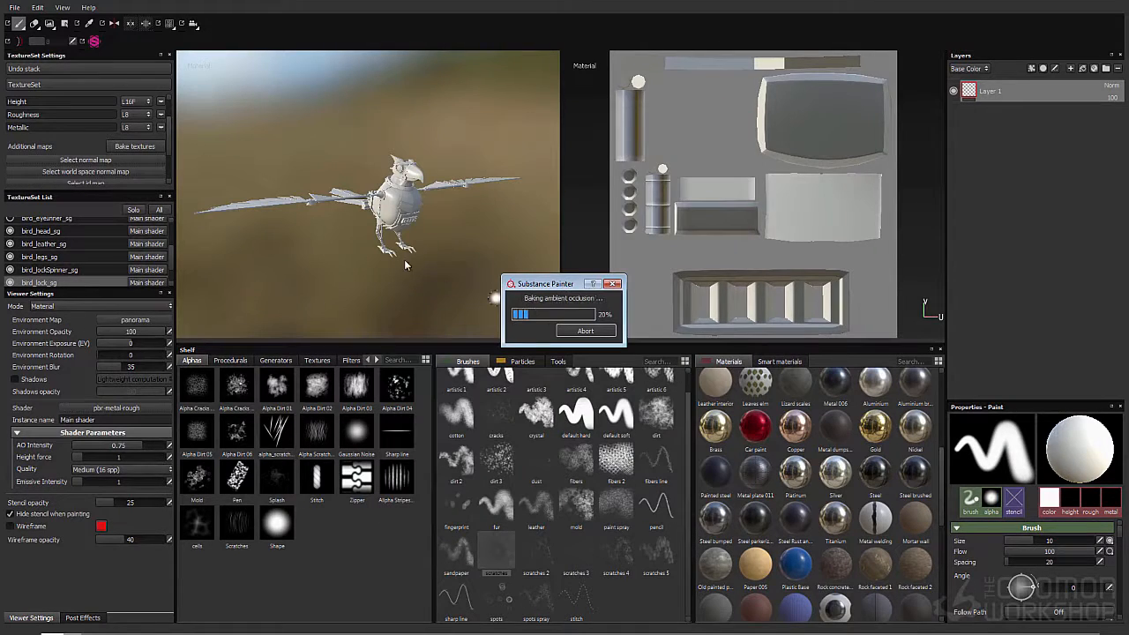
{"action": "scroll", "coordinate": [171, 263], "scroll_direction": "down", "scroll_amount": 1}
{"action": "left_click", "coordinate": [78, 267]}
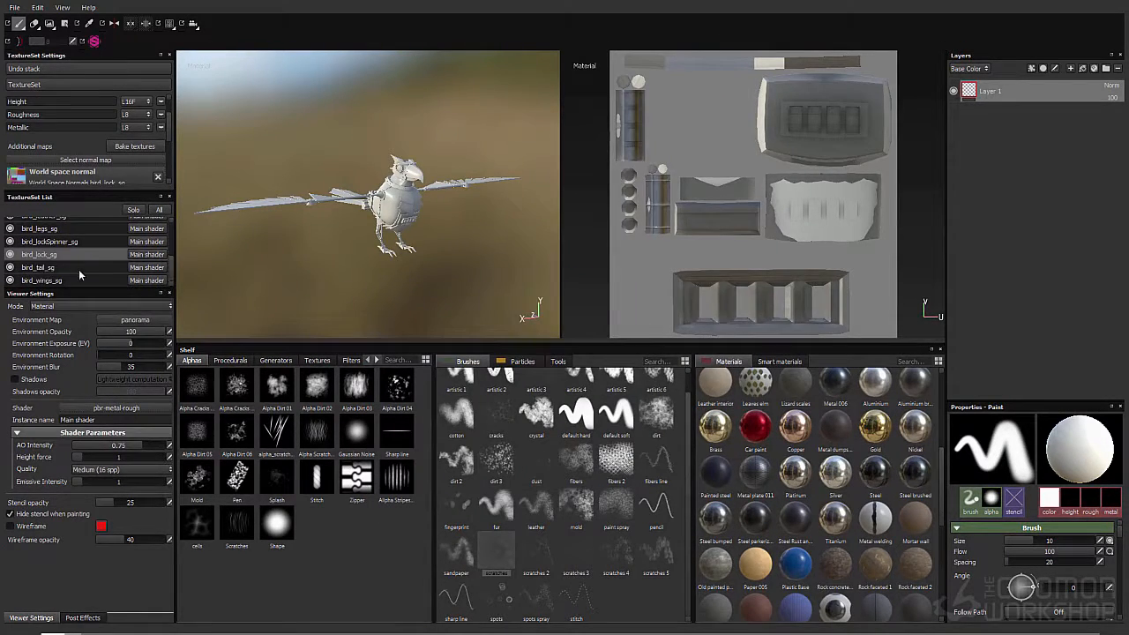
{"action": "left_click", "coordinate": [134, 146]}
{"action": "left_click", "coordinate": [589, 499]}
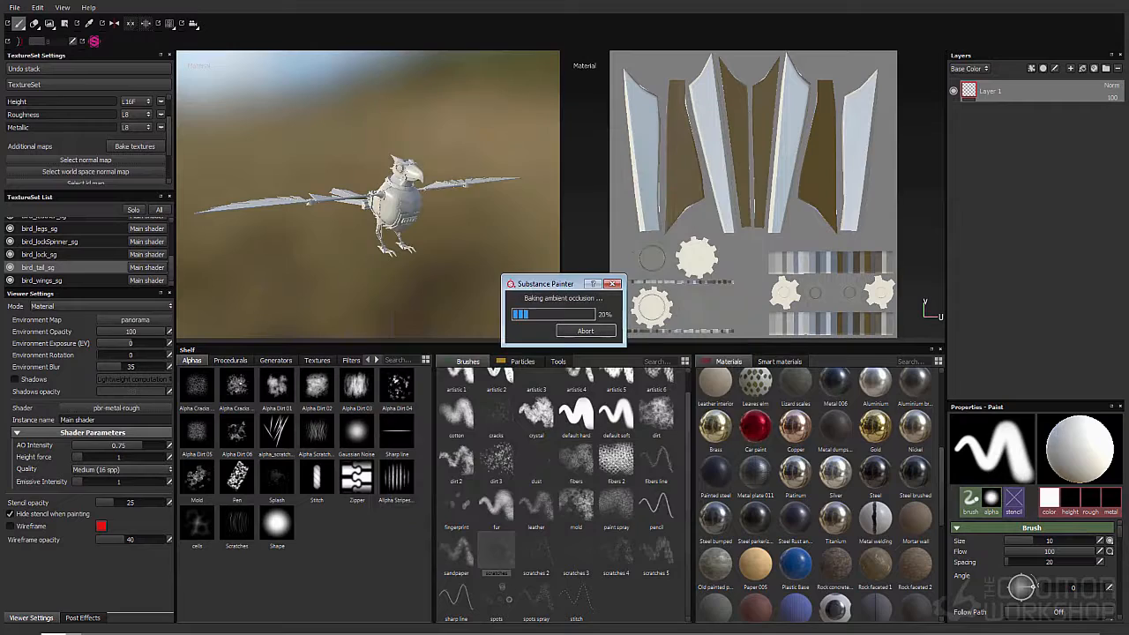
Bake the bird_wings_sg maps at 2048x2048 without Normal and ID, and rebake the bird_beak_sg maps
{"action": "left_click", "coordinate": [41, 280]}
{"action": "left_click", "coordinate": [134, 147]}
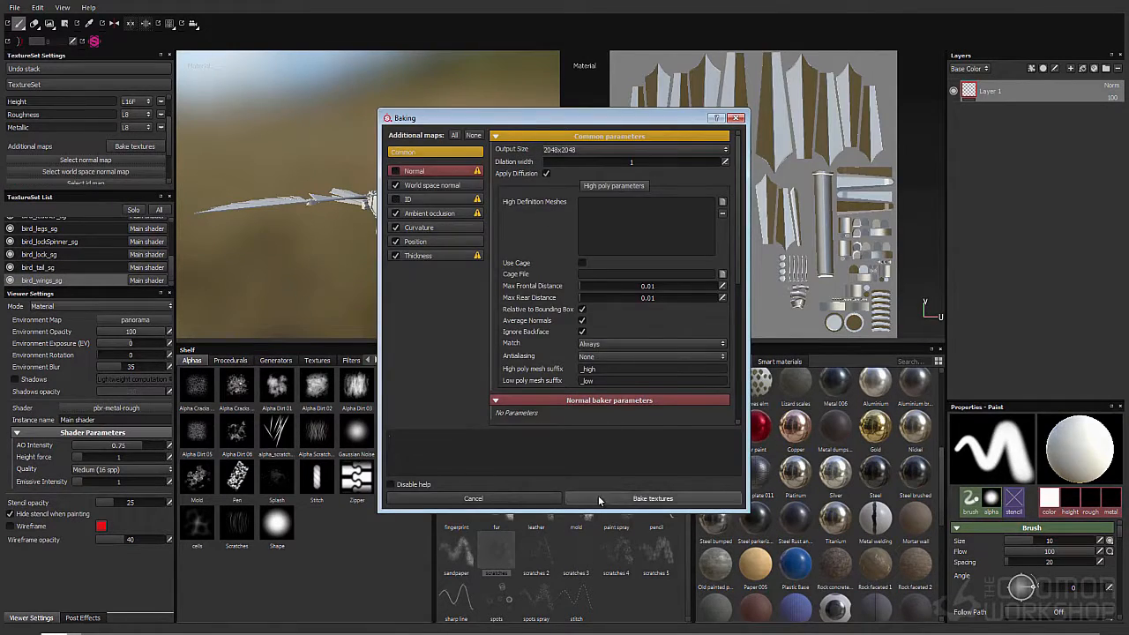
{"action": "left_click", "coordinate": [599, 499]}
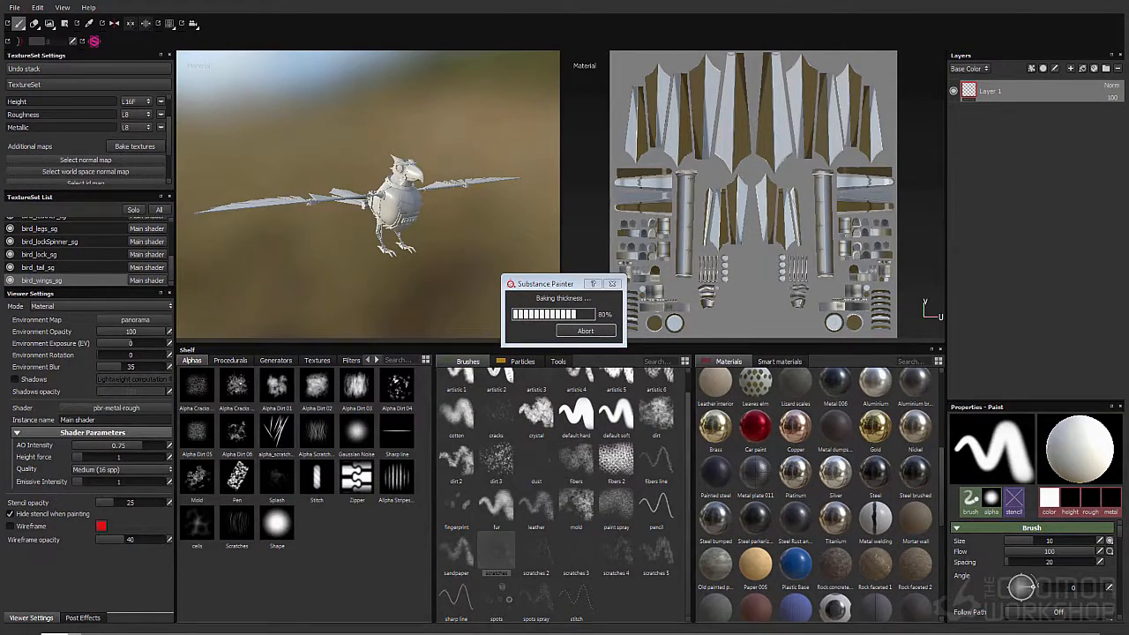
{"action": "left_click_drag", "start_coordinate": [172, 269], "coordinate": [172, 221]}
{"action": "left_click", "coordinate": [41, 224]}
{"action": "left_click", "coordinate": [134, 146]}
{"action": "left_click", "coordinate": [599, 499]}
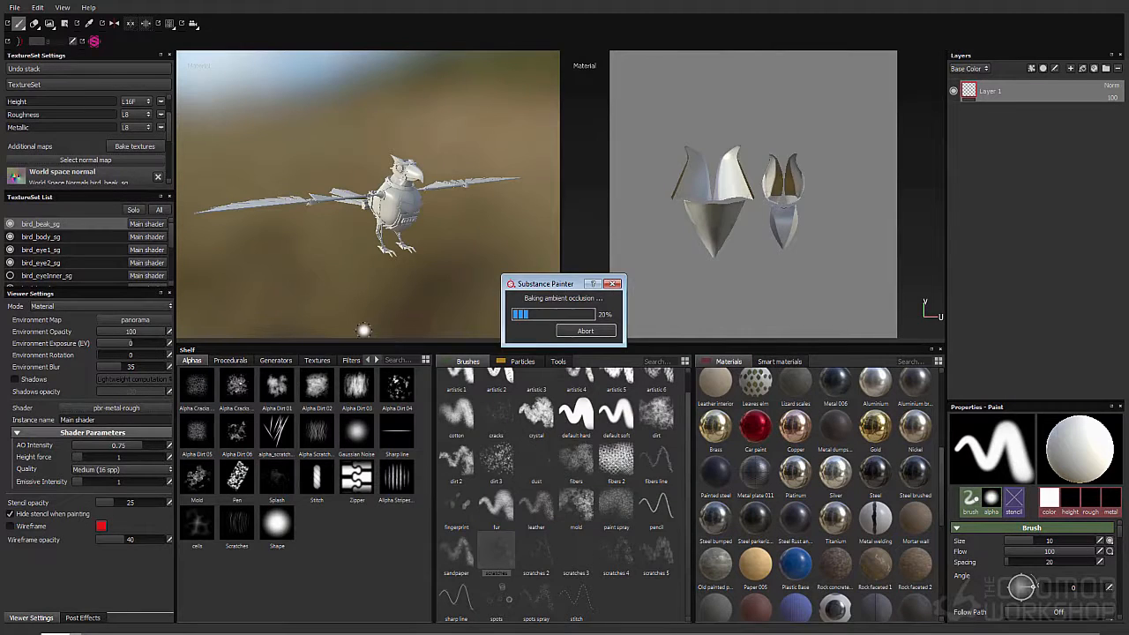
Bake the additional maps for the bird_body_sg texture set
{"action": "left_click", "coordinate": [42, 236]}
{"action": "left_click", "coordinate": [134, 147]}
{"action": "left_click", "coordinate": [599, 499]}
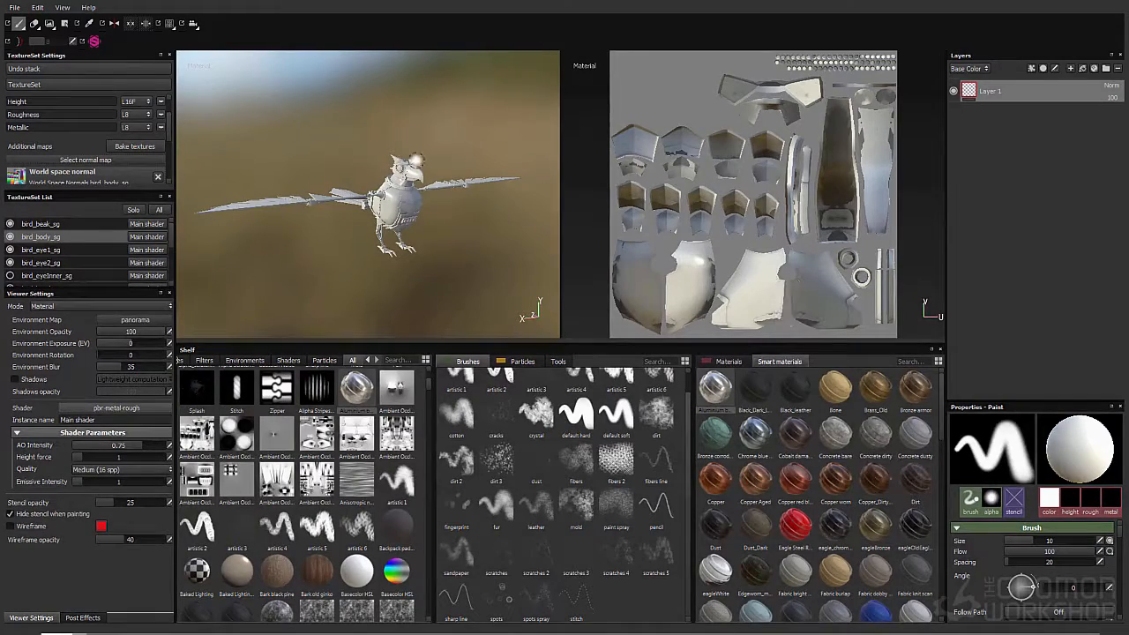
Apply the Aluminium bumped smart material to the bird's body
{"action": "scroll", "coordinate": [417, 159], "scroll_direction": "up", "scroll_amount": 5}
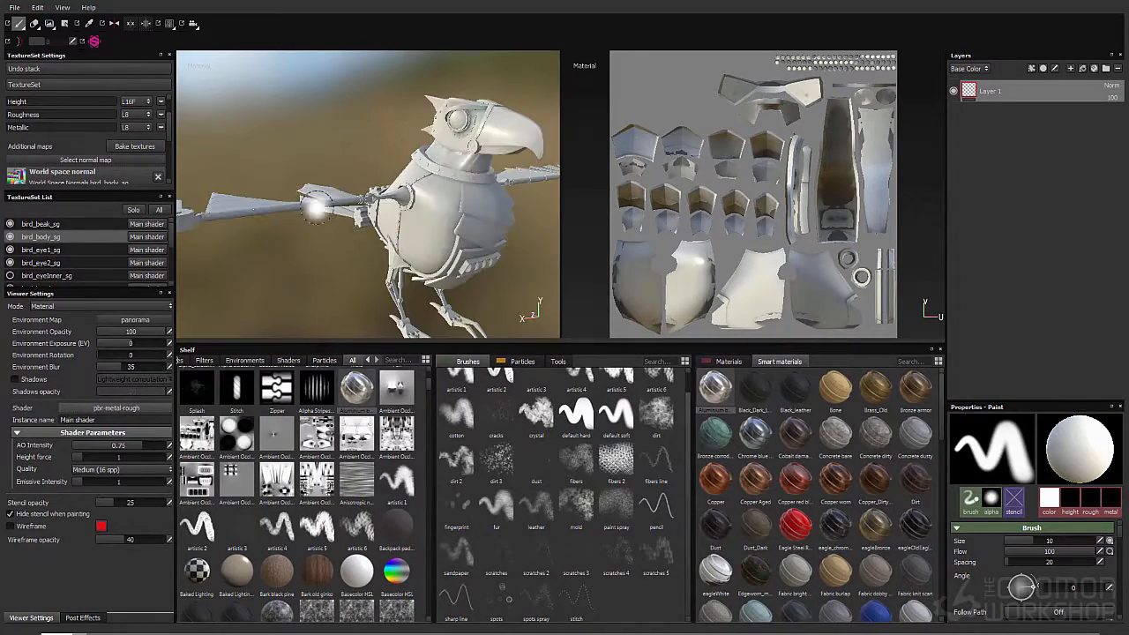
{"action": "left_click", "coordinate": [713, 392]}
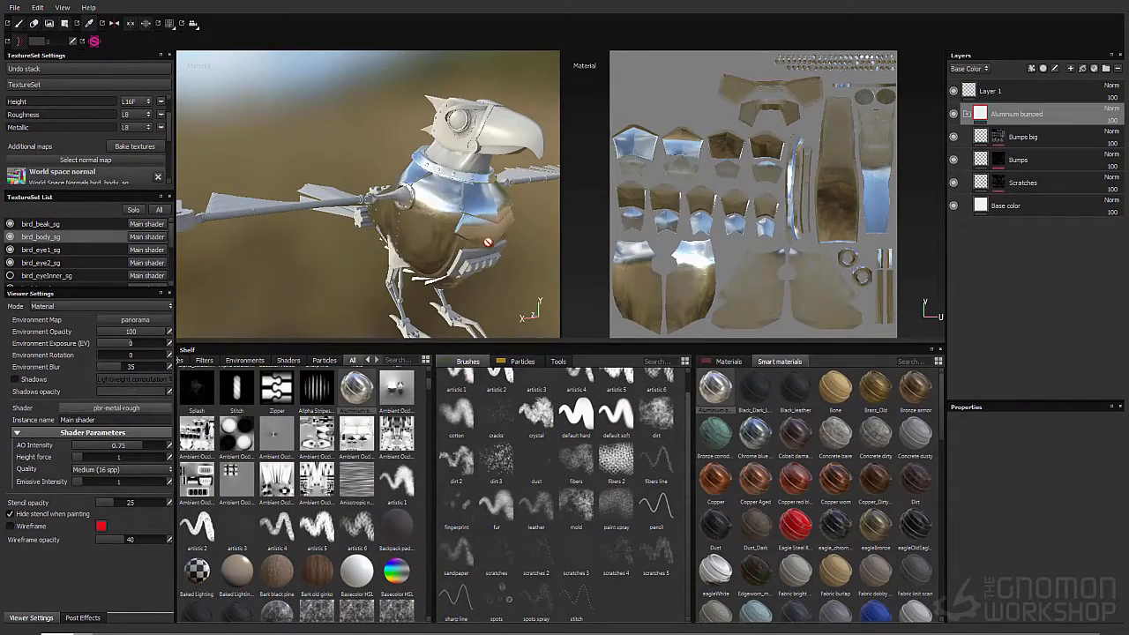
{"action": "scroll", "coordinate": [399, 141], "scroll_direction": "up", "scroll_amount": 5}
{"action": "left_click_drag", "start_coordinate": [367, 144], "coordinate": [494, 194], "text": "alt"}
Inspect the fill settings of the Bumps big layer and the masks of the Bumps big and Bumps layers
{"action": "left_click", "coordinate": [1029, 146]}
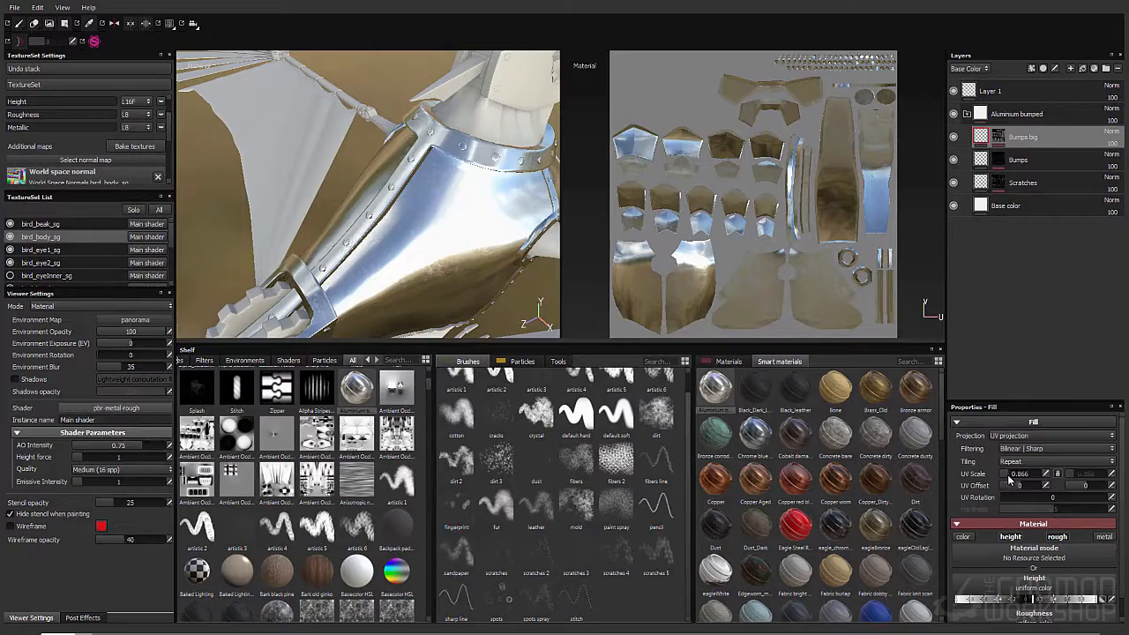
{"action": "left_click", "coordinate": [999, 138]}
{"action": "left_click", "coordinate": [1000, 169]}
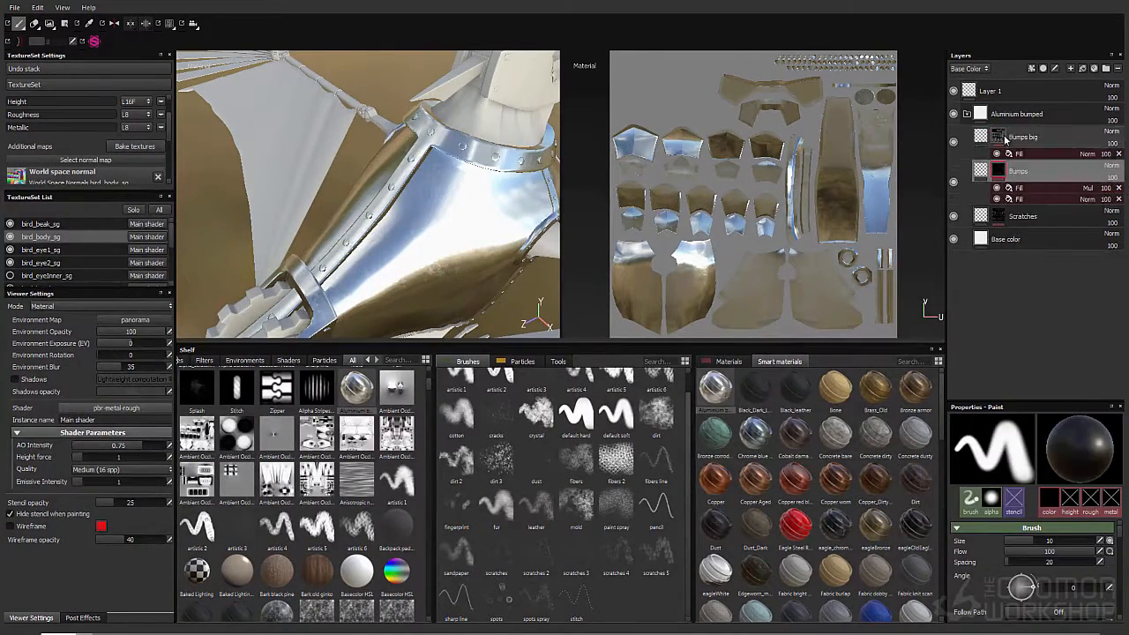
{"action": "left_click", "coordinate": [1000, 139]}
{"action": "left_click_drag", "start_coordinate": [370, 231], "coordinate": [358, 166], "text": "alt"}
Add the Steel scratched scan smart material at the top of the body's layer stack and collapse both material groups
{"action": "scroll", "coordinate": [877, 500], "scroll_direction": "down", "scroll_amount": 10}
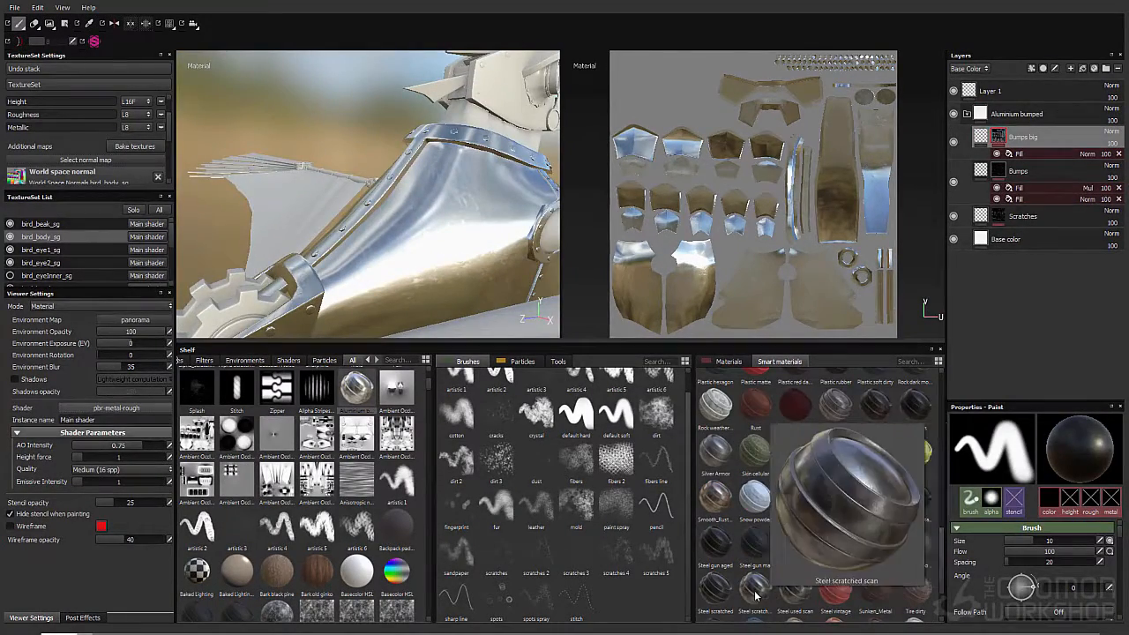
{"action": "left_click_drag", "start_coordinate": [755, 586], "coordinate": [1006, 88]}
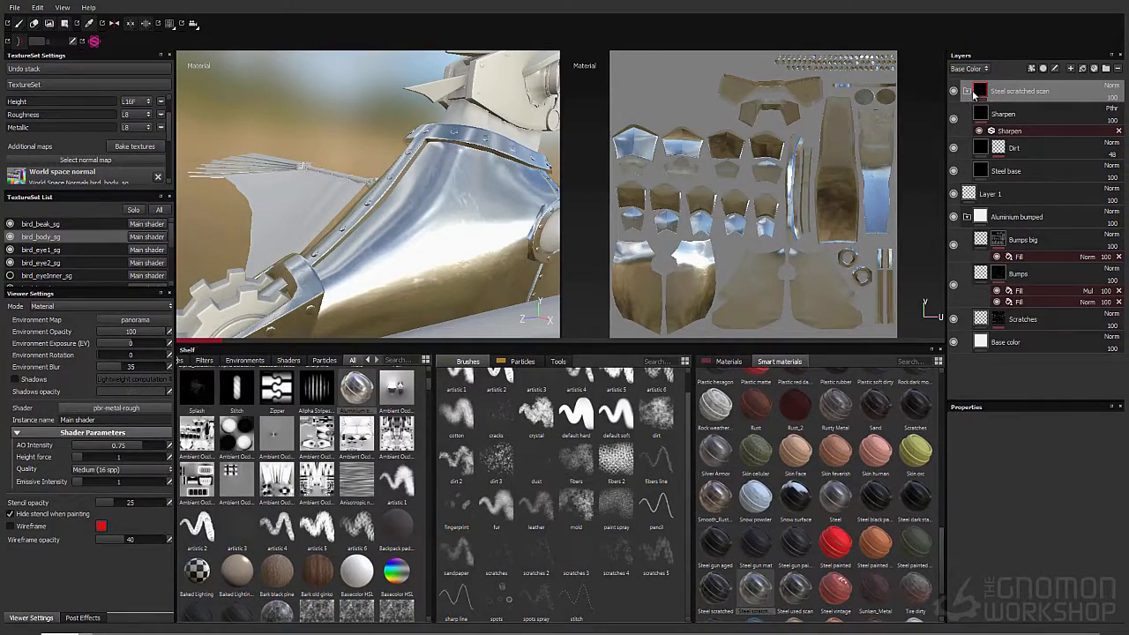
{"action": "left_click", "coordinate": [968, 90]}
{"action": "left_click_drag", "start_coordinate": [395, 134], "coordinate": [441, 206], "text": "alt"}
{"action": "right_click_drag", "start_coordinate": [441, 207], "coordinate": [489, 232], "text": "alt"}
{"action": "middle_click_drag", "start_coordinate": [489, 232], "coordinate": [489, 282], "text": "alt"}
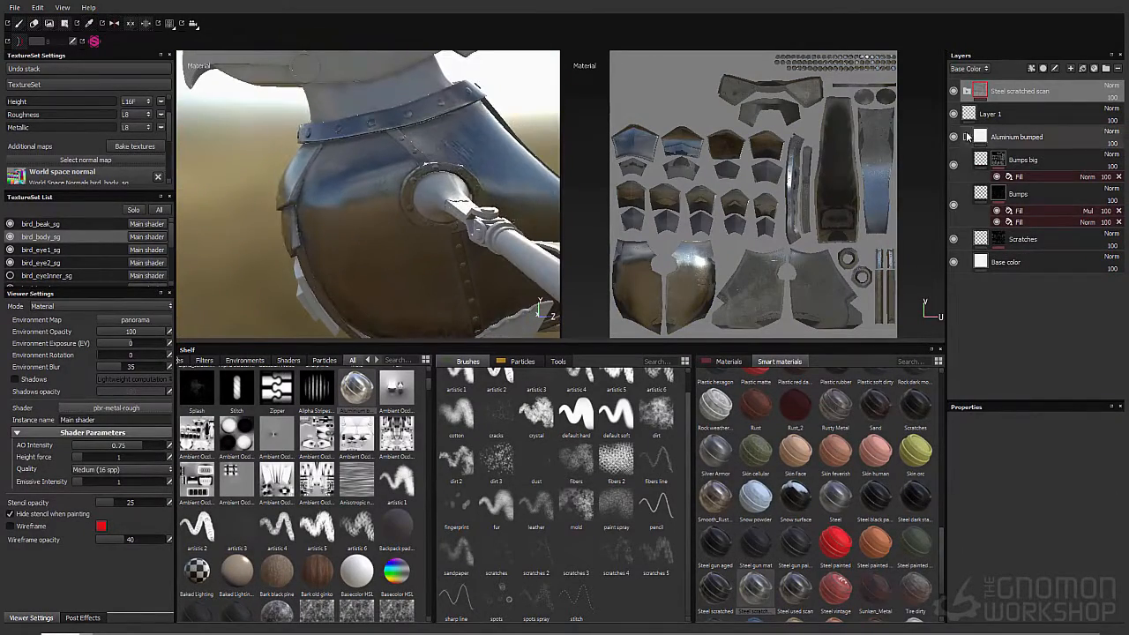
{"action": "left_click", "coordinate": [968, 137]}
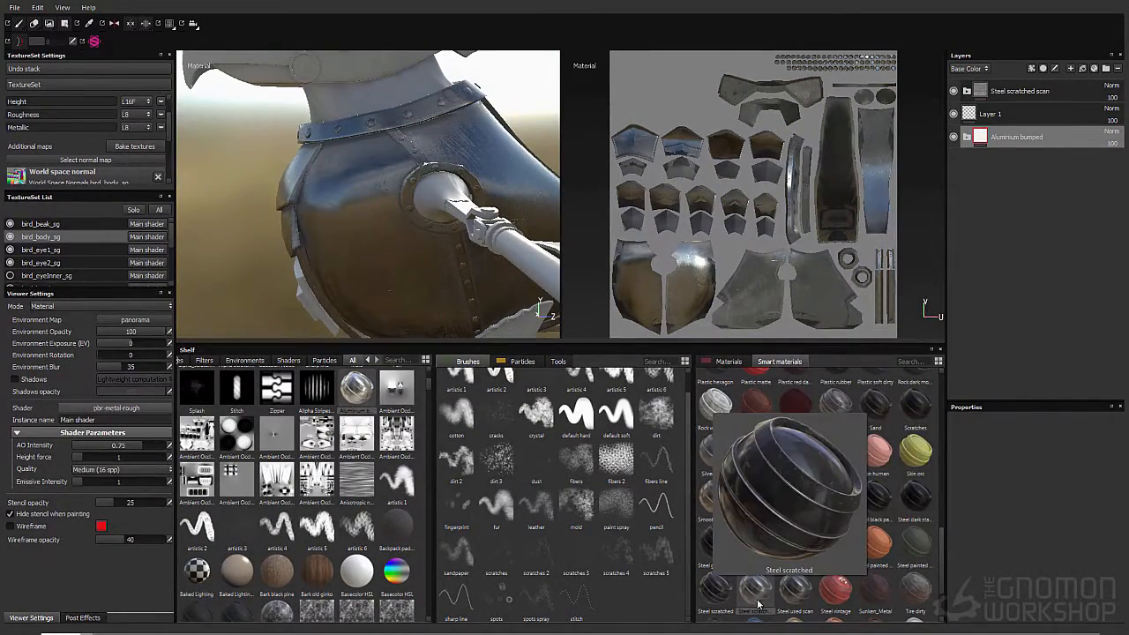
Try the Steel used scan smart material above Steel scratched scan on the body, and delete it again
{"action": "mouse_move", "coordinate": [799, 595]}
{"action": "left_click_drag", "start_coordinate": [798, 593], "coordinate": [994, 96]}
{"action": "left_click_drag", "start_coordinate": [527, 155], "coordinate": [659, 179], "text": "alt"}
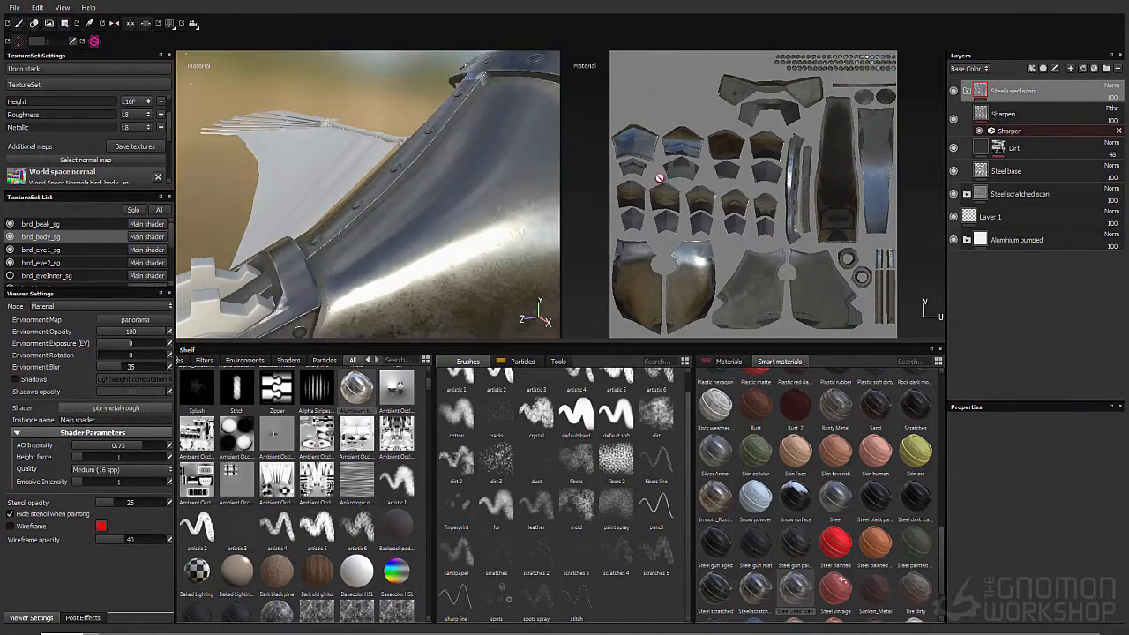
{"action": "left_click_drag", "start_coordinate": [764, 139], "coordinate": [1046, 95], "text": "alt"}
{"action": "left_click", "coordinate": [1050, 95]}
{"action": "key", "text": "Delete"}
Try the Steel scratched smart material on top of the body's layers, and delete it again
{"action": "left_click_drag", "start_coordinate": [412, 205], "coordinate": [439, 250], "text": "alt"}
{"action": "scroll", "coordinate": [790, 593], "scroll_direction": "down", "scroll_amount": 2}
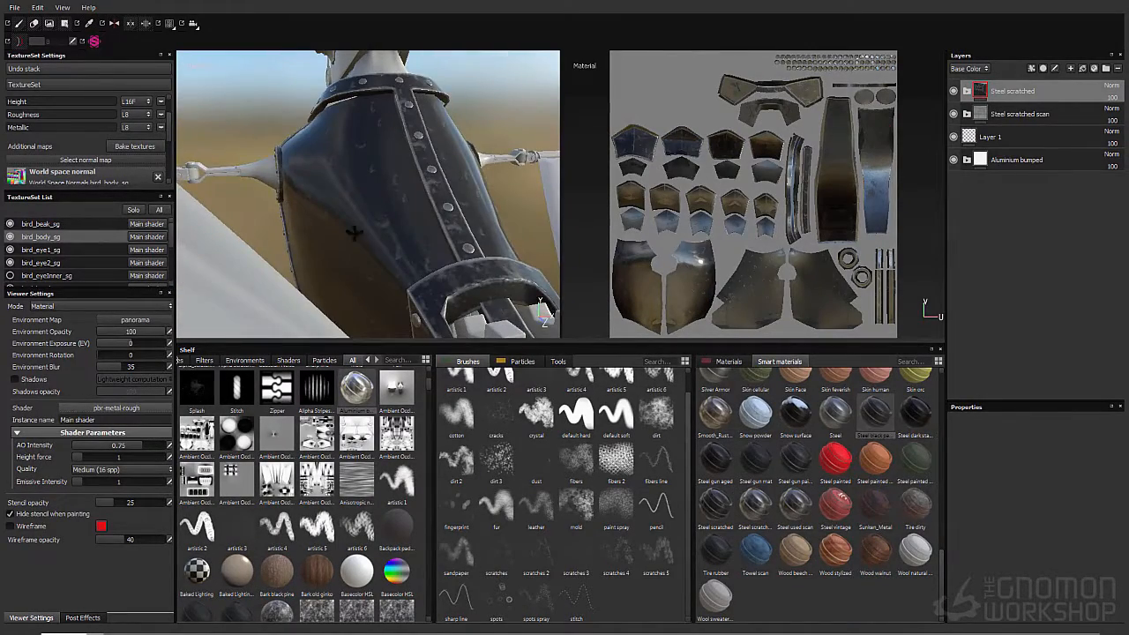
{"action": "left_click_drag", "start_coordinate": [354, 231], "coordinate": [396, 249], "text": "alt"}
{"action": "key", "text": "Delete"}
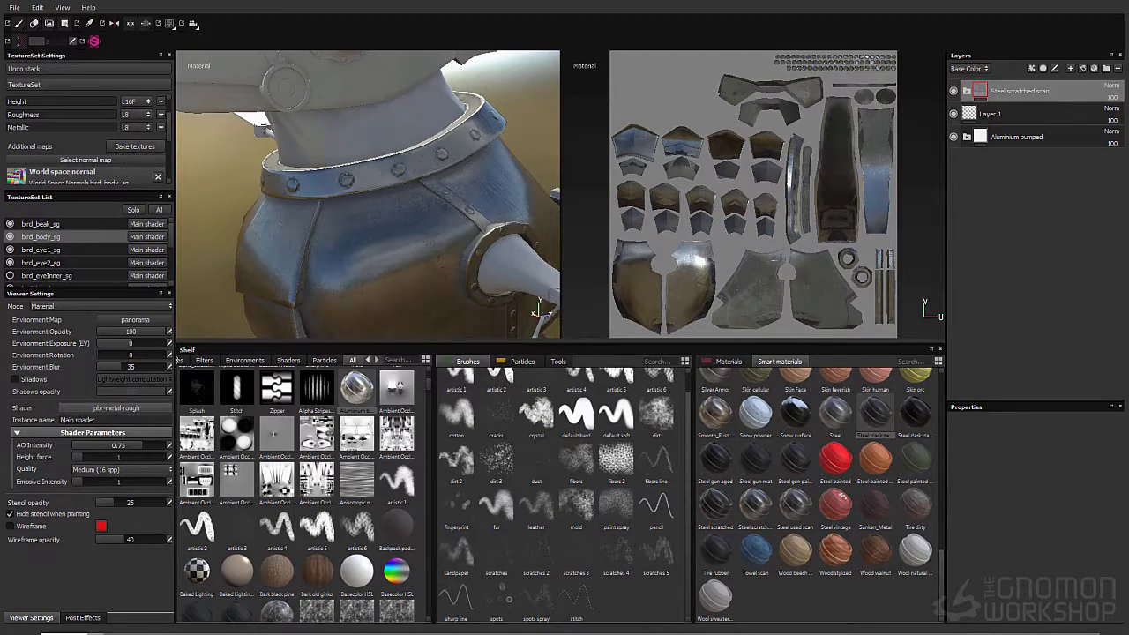
Try the Steel black paint scratched smart material at the top of the body's layer stack
{"action": "left_click_drag", "start_coordinate": [873, 426], "coordinate": [1022, 139]}
{"action": "left_click_drag", "start_coordinate": [502, 219], "coordinate": [221, 194], "text": "alt"}
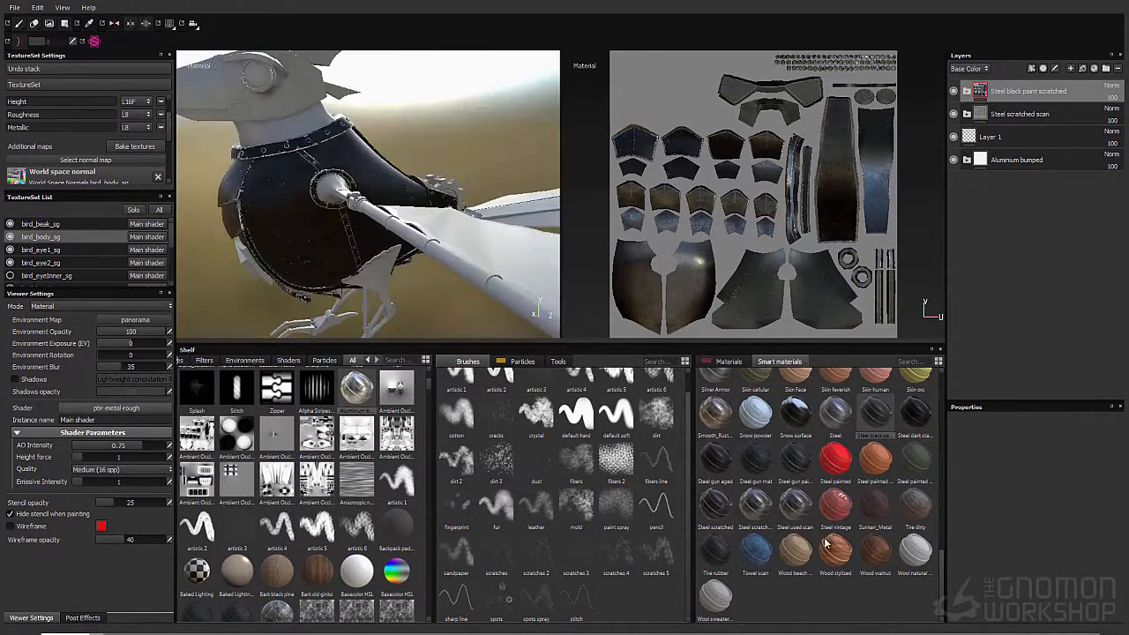
Add the Metal_Hammered smart material on top of the body's layers and remove the Steel black paint scratched layer
{"action": "scroll", "coordinate": [829, 549], "scroll_direction": "up", "scroll_amount": 3}
{"action": "scroll", "coordinate": [845, 505], "scroll_direction": "up", "scroll_amount": 8}
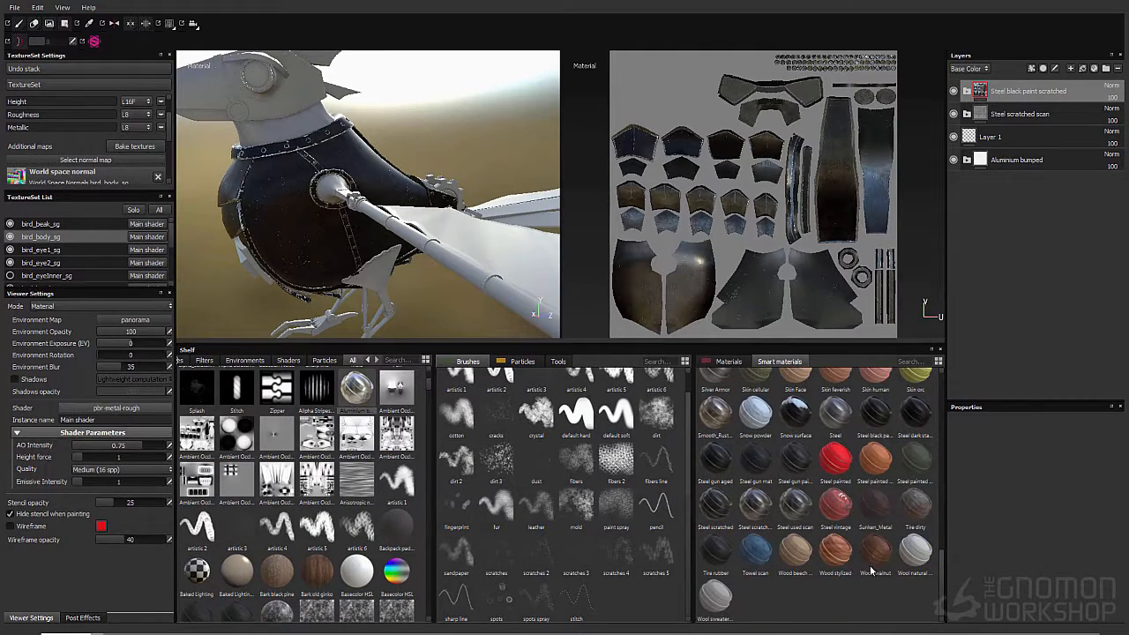
{"action": "left_click_drag", "start_coordinate": [915, 566], "coordinate": [940, 556]}
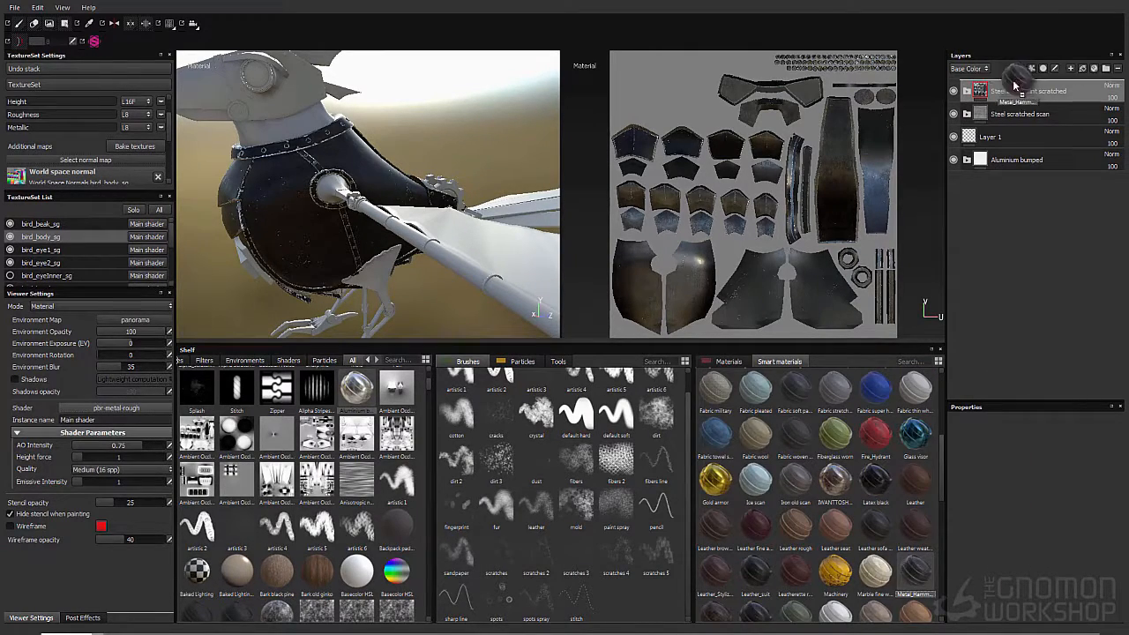
{"action": "left_click_drag", "start_coordinate": [1014, 85], "coordinate": [1014, 88]}
{"action": "left_click_drag", "start_coordinate": [225, 224], "coordinate": [361, 220], "text": "alt"}
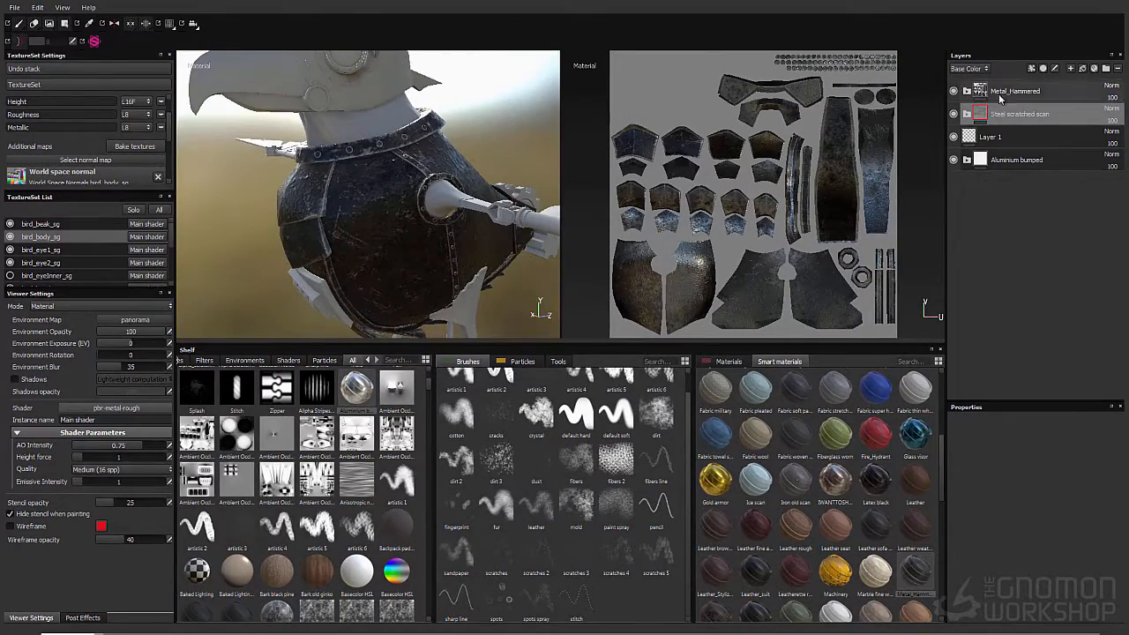
Add a black mask to the Metal_Hammered layer and activate Polygon Fill for editing that mask
{"action": "right_click", "coordinate": [999, 99]}
{"action": "left_click", "coordinate": [1023, 135]}
{"action": "left_click_drag", "start_coordinate": [327, 132], "coordinate": [65, 48], "text": "alt"}
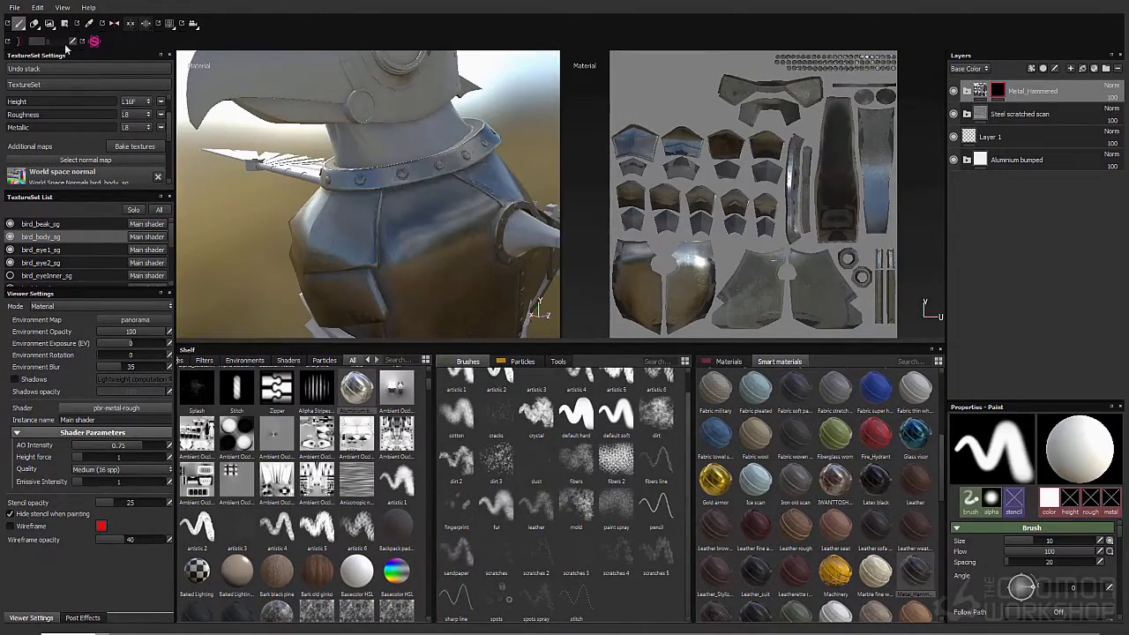
{"action": "left_click", "coordinate": [65, 22]}
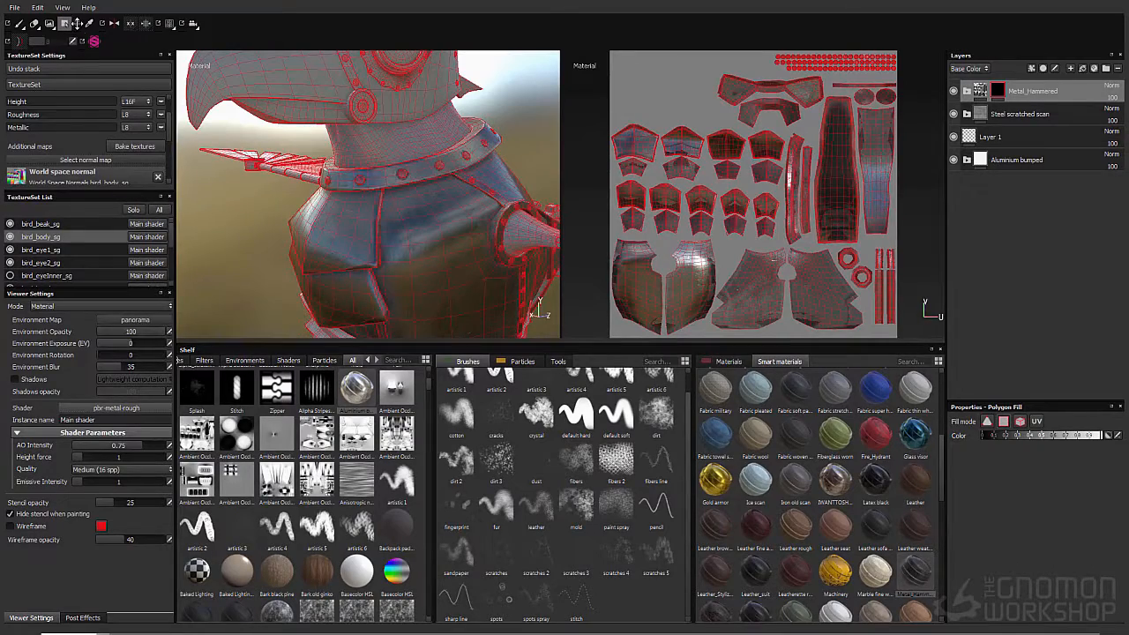
{"action": "left_click_drag", "start_coordinate": [468, 248], "coordinate": [458, 286], "text": "alt"}
{"action": "left_click", "coordinate": [19, 24]}
{"action": "left_click", "coordinate": [65, 23]}
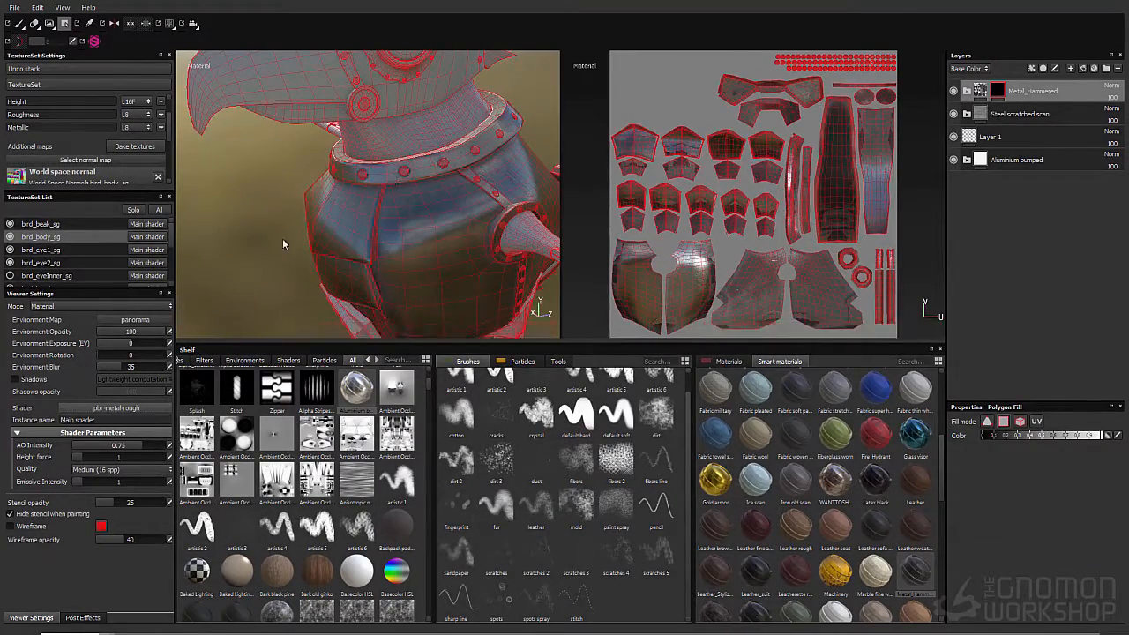
Polygon-fill the Metal_Hammered mask to reveal the hammered metal on the large body plates around the wing joint
{"action": "left_click_drag", "start_coordinate": [284, 244], "coordinate": [359, 207], "text": "alt"}
{"action": "mouse_move", "coordinate": [685, 100]}
{"action": "left_mouse_down", "text": "alt"}
{"action": "mouse_move", "coordinate": [620, 124]}
{"action": "mouse_move", "coordinate": [688, 101]}
{"action": "left_mouse_up", "text": "alt"}
{"action": "left_click_drag", "start_coordinate": [432, 198], "coordinate": [381, 204], "text": "alt"}
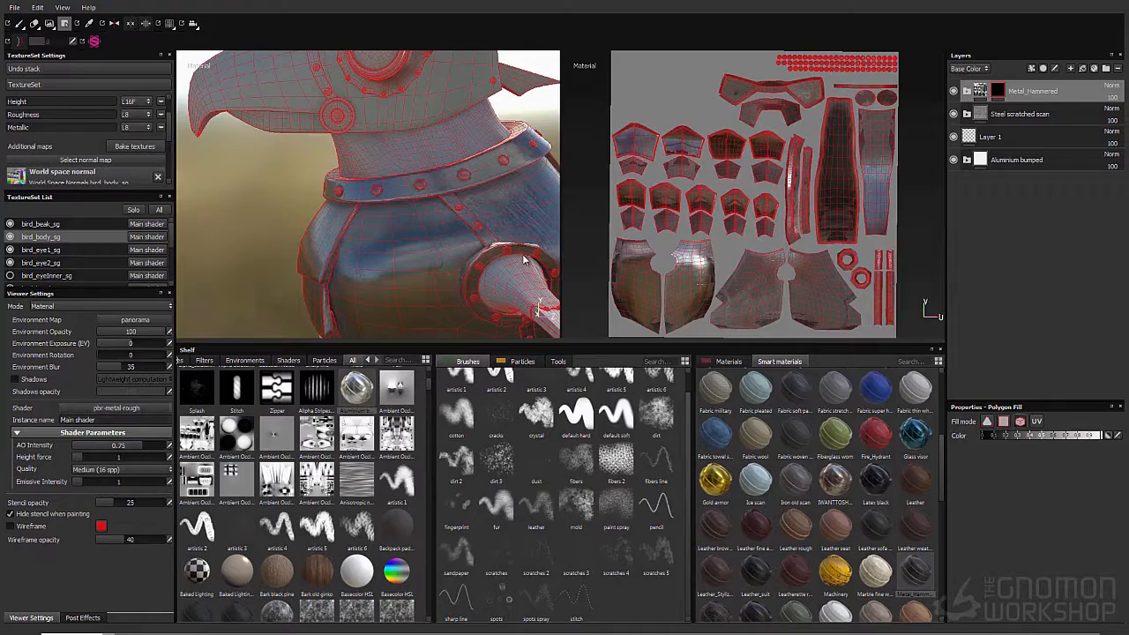
{"action": "left_click", "coordinate": [373, 191]}
{"action": "left_click_drag", "start_coordinate": [466, 218], "coordinate": [394, 246], "text": "alt"}
{"action": "right_click_drag", "start_coordinate": [393, 247], "coordinate": [429, 259], "text": "alt"}
{"action": "left_click_drag", "start_coordinate": [429, 259], "coordinate": [328, 159], "text": "alt"}
{"action": "left_click_drag", "start_coordinate": [326, 297], "coordinate": [485, 222], "text": "alt"}
{"action": "right_click_drag", "start_coordinate": [484, 221], "coordinate": [378, 139], "text": "alt"}
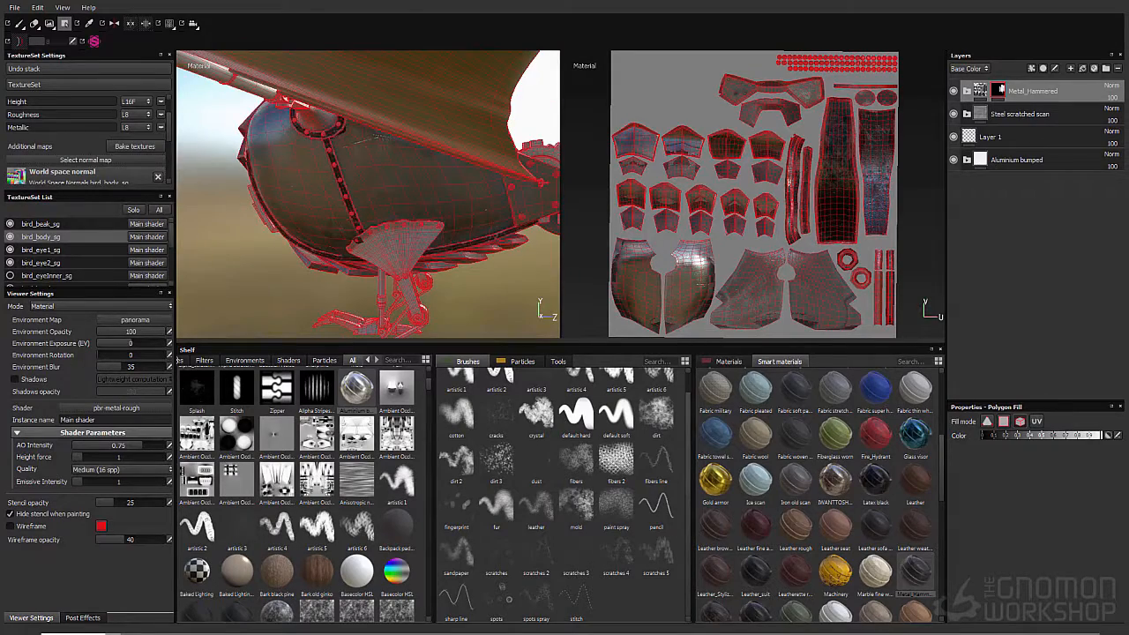
Compare the metal areas of the bird's body with the bird2.psd reference painting in Photoshop
{"action": "key", "text": "alt+Tab"}
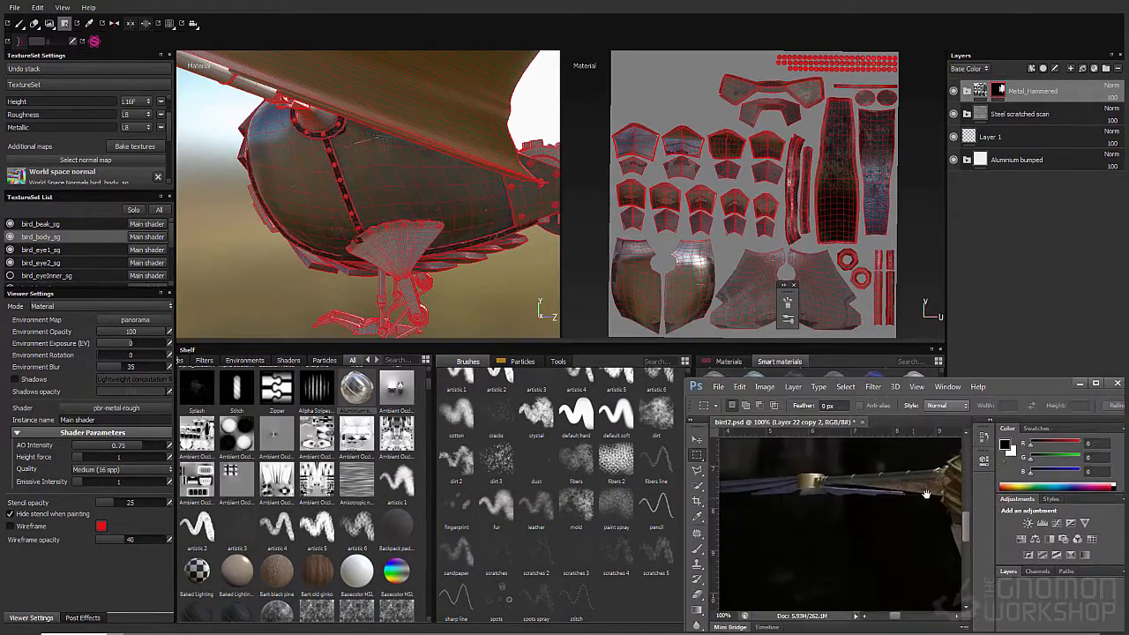
{"action": "left_click_drag", "start_coordinate": [851, 564], "coordinate": [912, 600]}
{"action": "left_click", "coordinate": [1079, 384]}
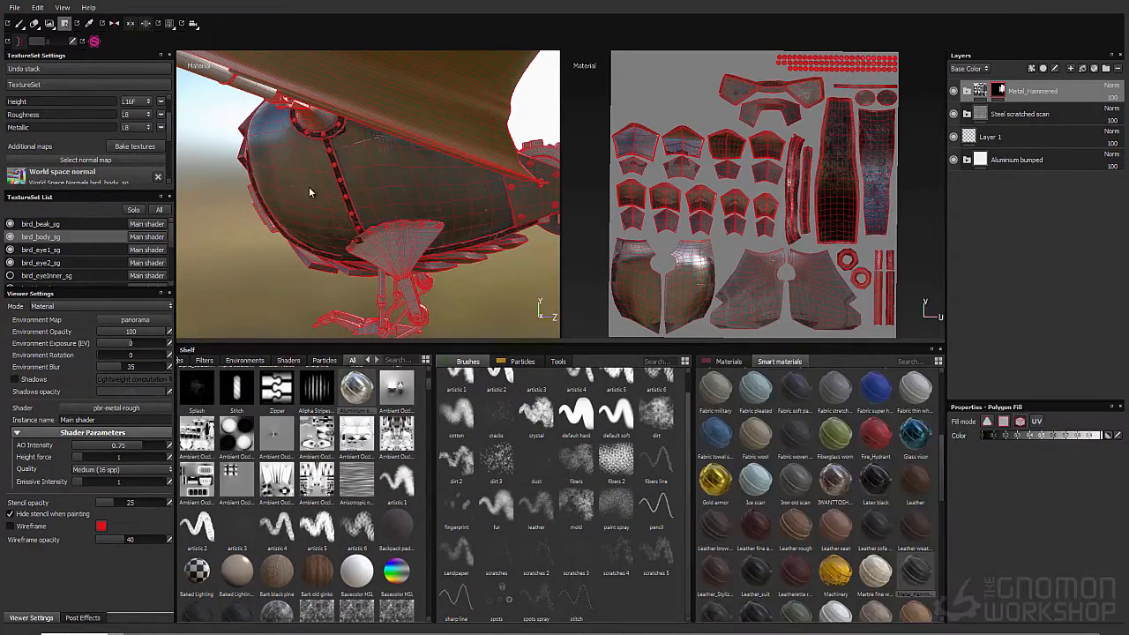
{"action": "left_click_drag", "start_coordinate": [308, 186], "coordinate": [181, 253], "text": "alt"}
{"action": "right_click_drag", "start_coordinate": [181, 252], "coordinate": [353, 256], "text": "alt"}
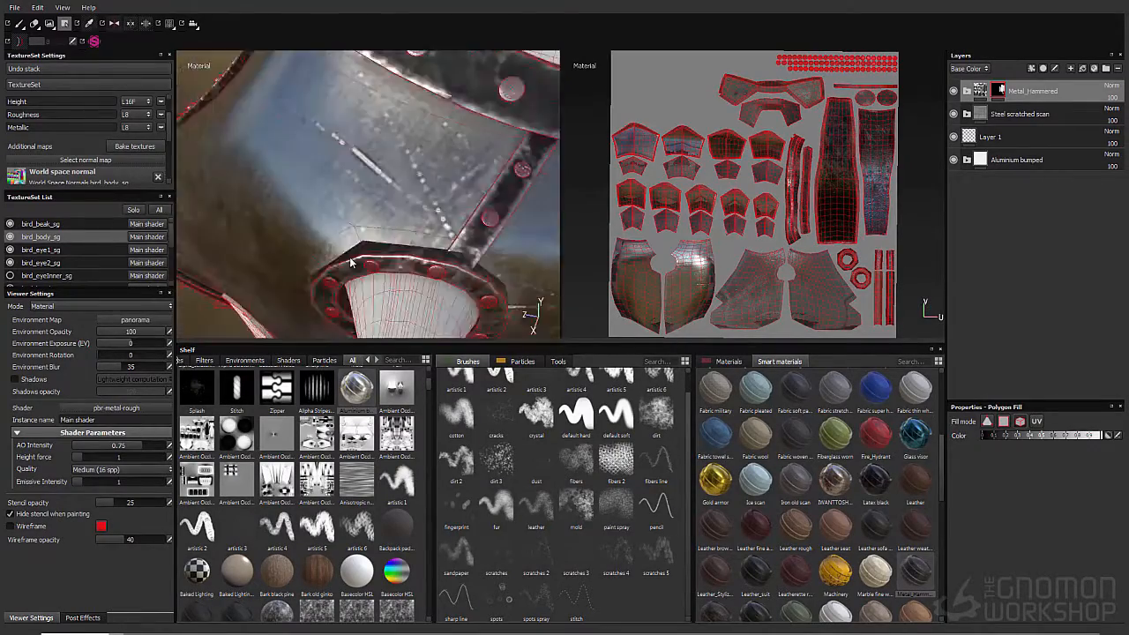
{"action": "left_click_drag", "start_coordinate": [353, 256], "coordinate": [423, 222], "text": "alt"}
{"action": "key", "text": "alt+Tab"}
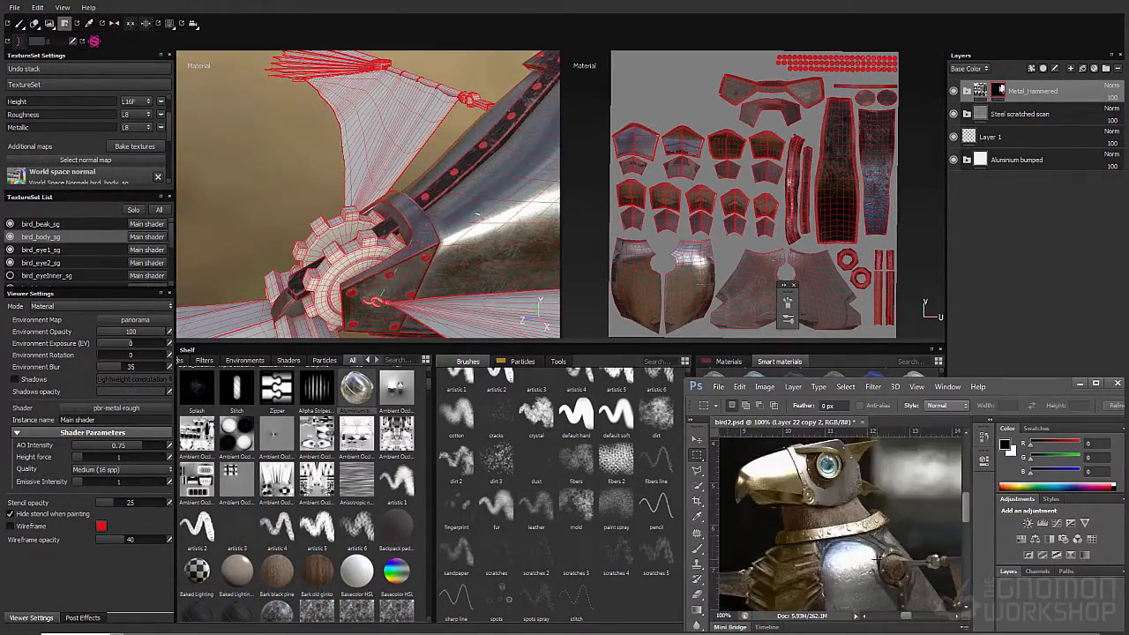
{"action": "left_click_drag", "start_coordinate": [785, 568], "coordinate": [814, 488]}
{"action": "left_click", "coordinate": [1079, 384]}
Reveal Metal_Hammered on the body plate beside the tail gears with Polygon Fill
{"action": "left_click", "coordinate": [420, 228]}
{"action": "left_click_drag", "start_coordinate": [388, 225], "coordinate": [230, 203], "text": "alt"}
{"action": "right_click_drag", "start_coordinate": [230, 203], "coordinate": [180, 195], "text": "alt"}
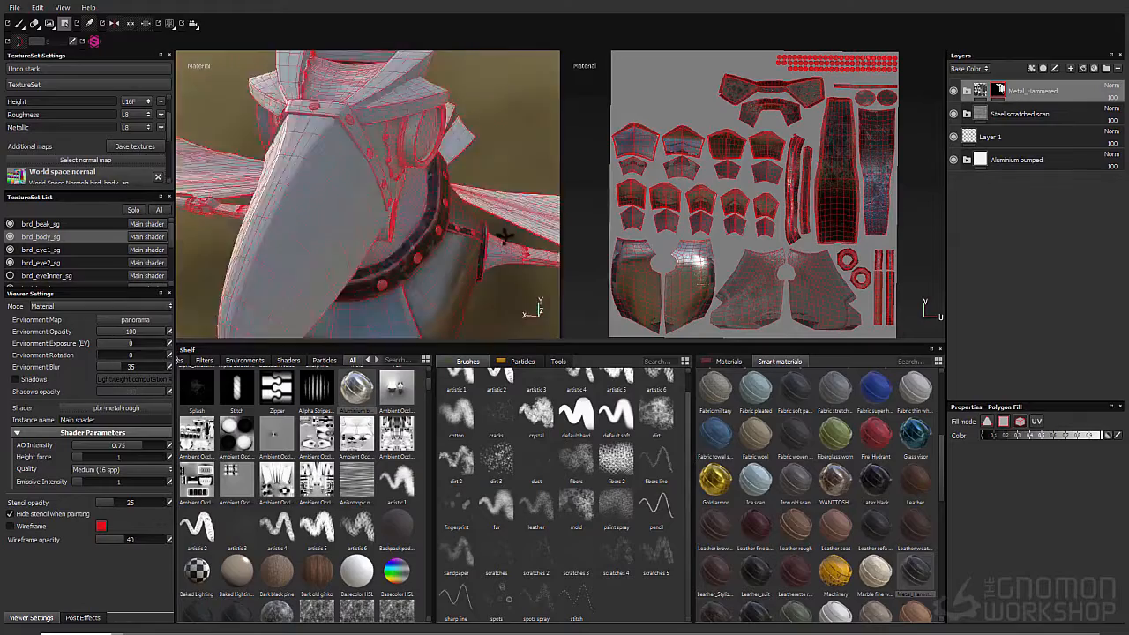
Add the Brass_Old smart material on top of the body's layers and give it a black mask
{"action": "scroll", "coordinate": [817, 424], "scroll_direction": "up", "scroll_amount": 5}
{"action": "left_click_drag", "start_coordinate": [1021, 85], "coordinate": [1020, 88]}
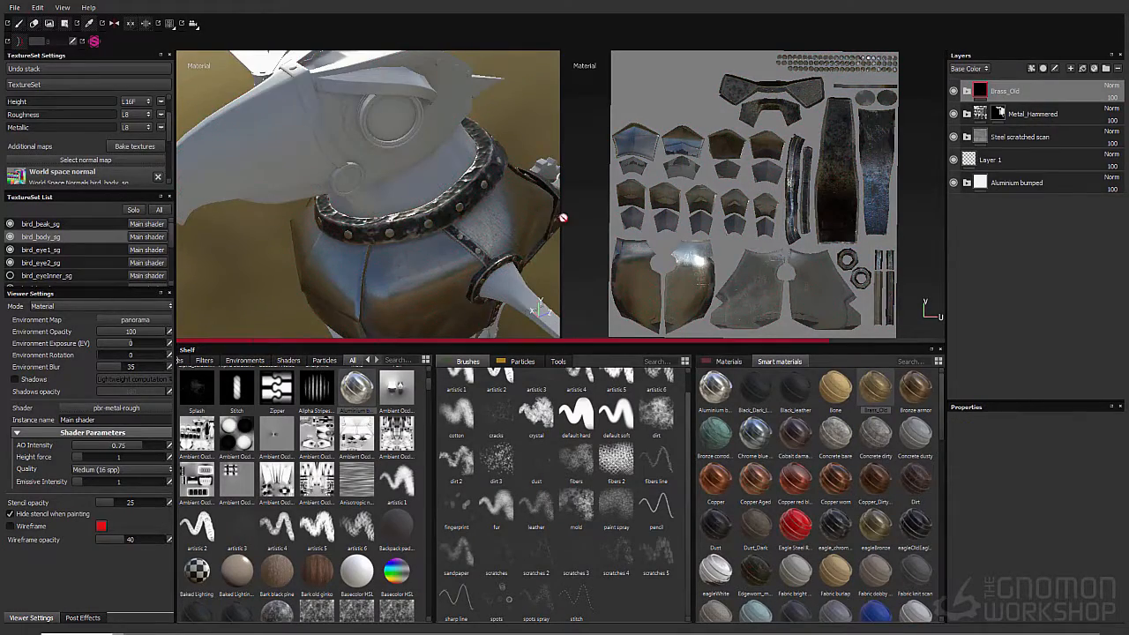
{"action": "left_click_drag", "start_coordinate": [563, 218], "coordinate": [423, 224], "text": "alt"}
{"action": "right_click", "coordinate": [1037, 97]}
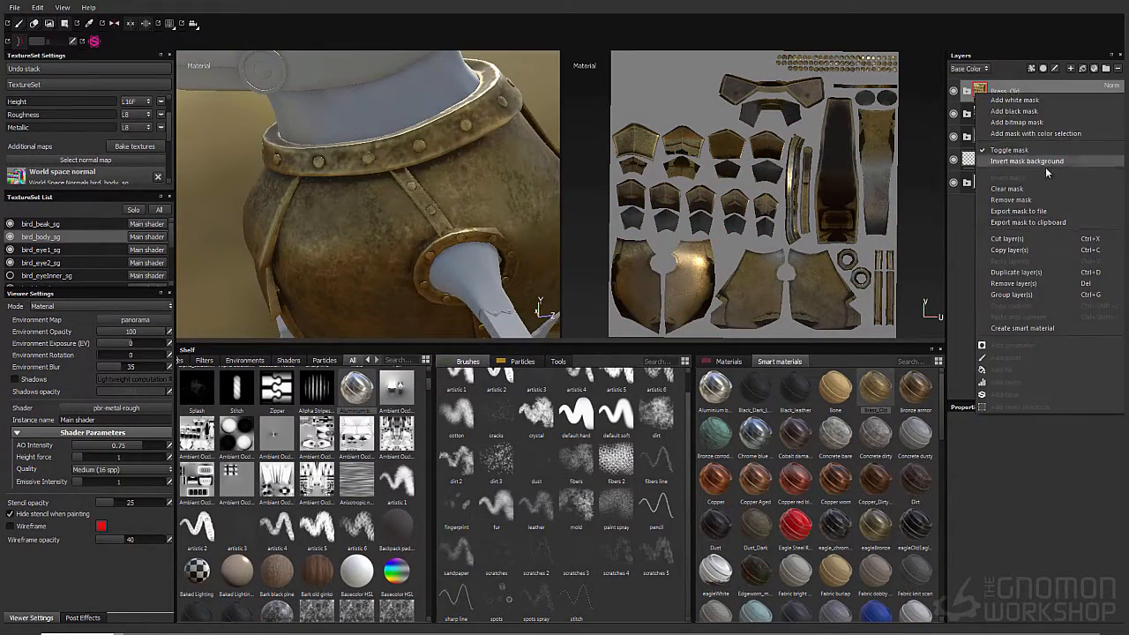
{"action": "left_click", "coordinate": [1035, 233]}
Polygon-fill the Brass_Old mask on the riveted collar and upper chest plates, checking them against the bird2.psd reference
{"action": "left_click_drag", "start_coordinate": [515, 111], "coordinate": [340, 180], "text": "alt"}
{"action": "middle_click_drag", "start_coordinate": [339, 181], "coordinate": [359, 198], "text": "alt"}
{"action": "left_click_drag", "start_coordinate": [359, 198], "coordinate": [388, 198], "text": "alt"}
{"action": "left_click", "coordinate": [433, 220]}
{"action": "key", "text": "alt+Tab"}
{"action": "left_click_drag", "start_coordinate": [807, 528], "coordinate": [944, 520]}
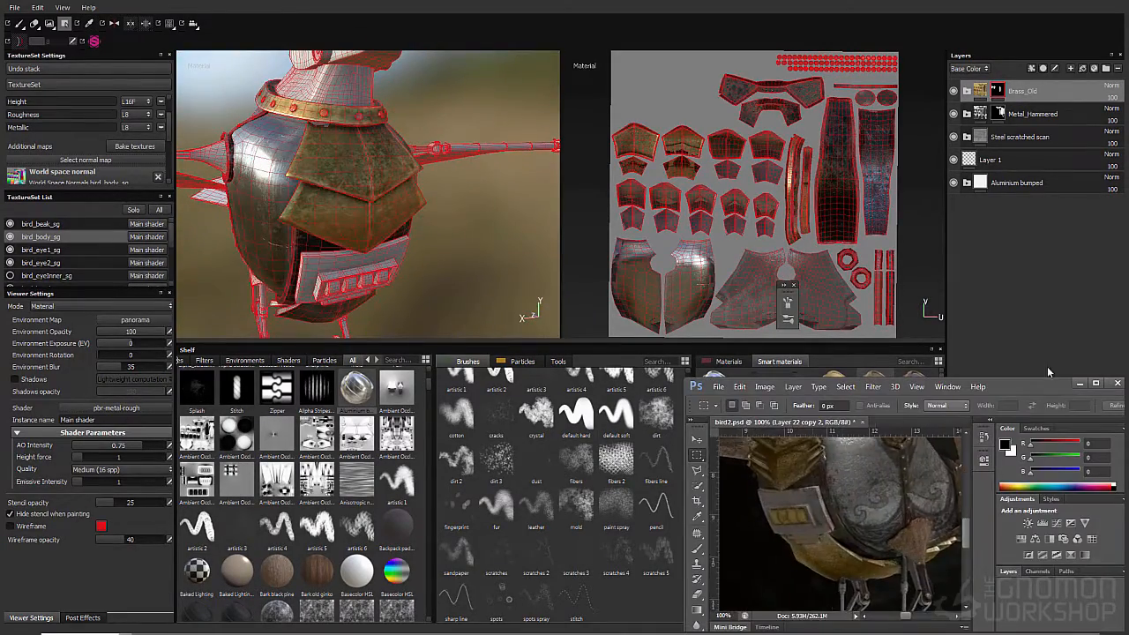
{"action": "left_click", "coordinate": [1079, 383]}
Reveal Brass_Old on the remaining overlapping belly plates and body trim with Polygon Fill, isolating the body while working
{"action": "mouse_move", "coordinate": [406, 199]}
{"action": "left_mouse_down", "text": "alt"}
{"action": "mouse_move", "coordinate": [358, 212]}
{"action": "mouse_move", "coordinate": [371, 154]}
{"action": "mouse_move", "coordinate": [423, 201]}
{"action": "left_mouse_up", "text": "alt"}
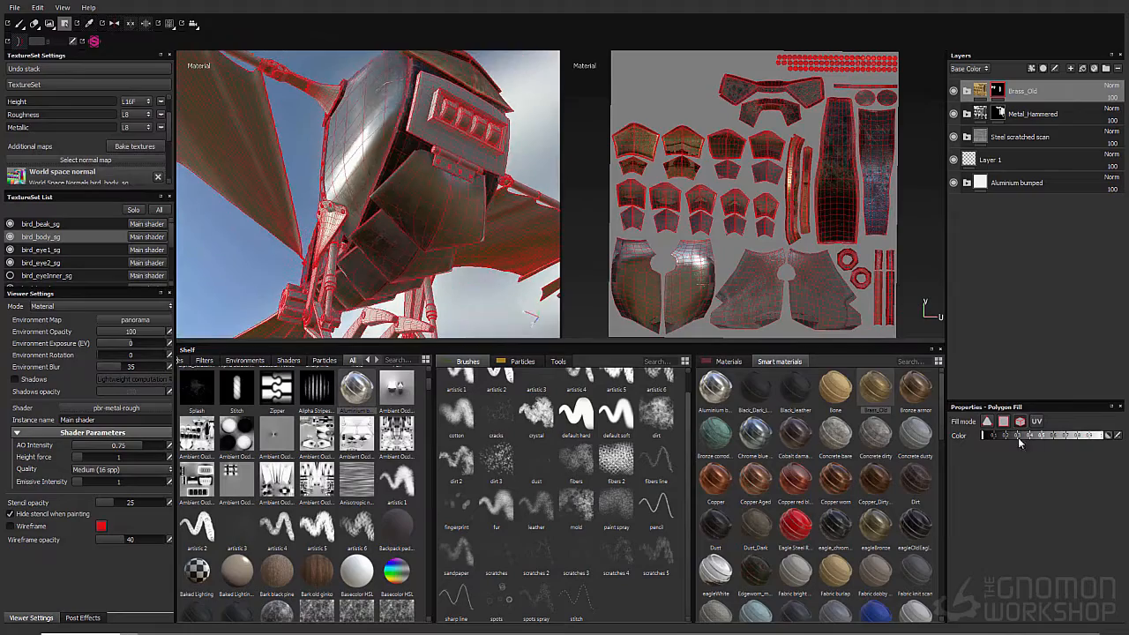
{"action": "left_click_drag", "start_coordinate": [380, 276], "coordinate": [415, 184], "text": "alt"}
{"action": "left_click", "coordinate": [133, 209]}
{"action": "scroll", "coordinate": [414, 183], "scroll_direction": "up", "scroll_amount": 3}
{"action": "right_click_drag", "start_coordinate": [415, 184], "coordinate": [306, 199], "text": "alt"}
{"action": "left_click_drag", "start_coordinate": [306, 200], "coordinate": [350, 209], "text": "alt"}
{"action": "key", "text": "alt+q"}
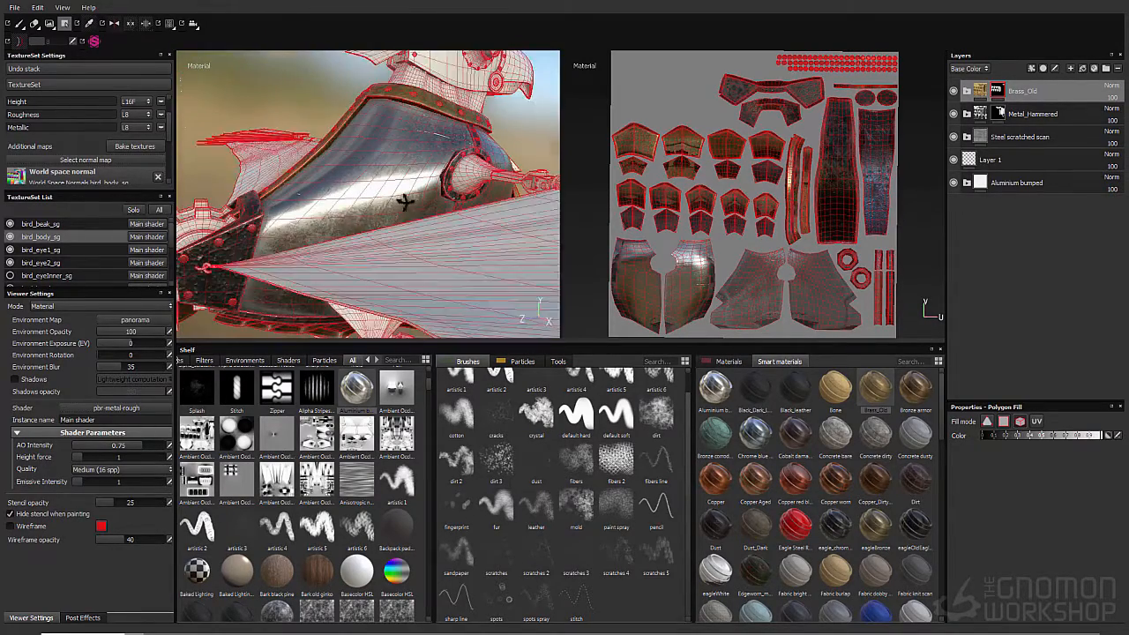
{"action": "middle_click_drag", "start_coordinate": [405, 202], "coordinate": [408, 216], "text": "alt"}
Save the project as bird_substance_01 in the substance folder
{"action": "left_click", "coordinate": [14, 7]}
{"action": "left_click", "coordinate": [45, 99]}
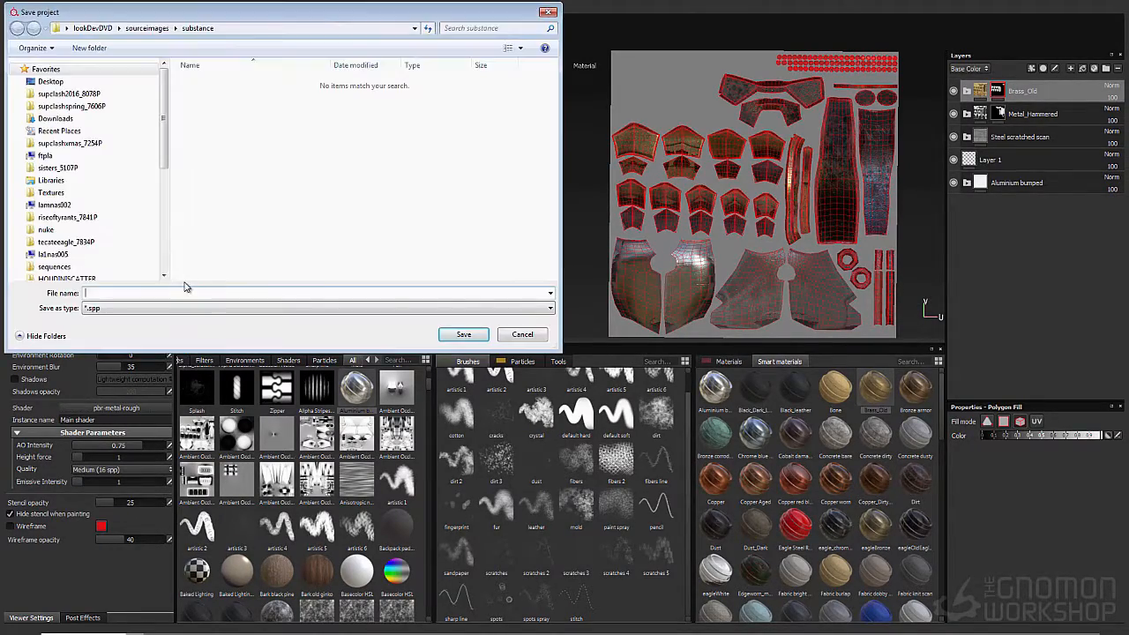
{"action": "type", "text": "bird_substance_01"}
{"action": "key", "text": "Return"}
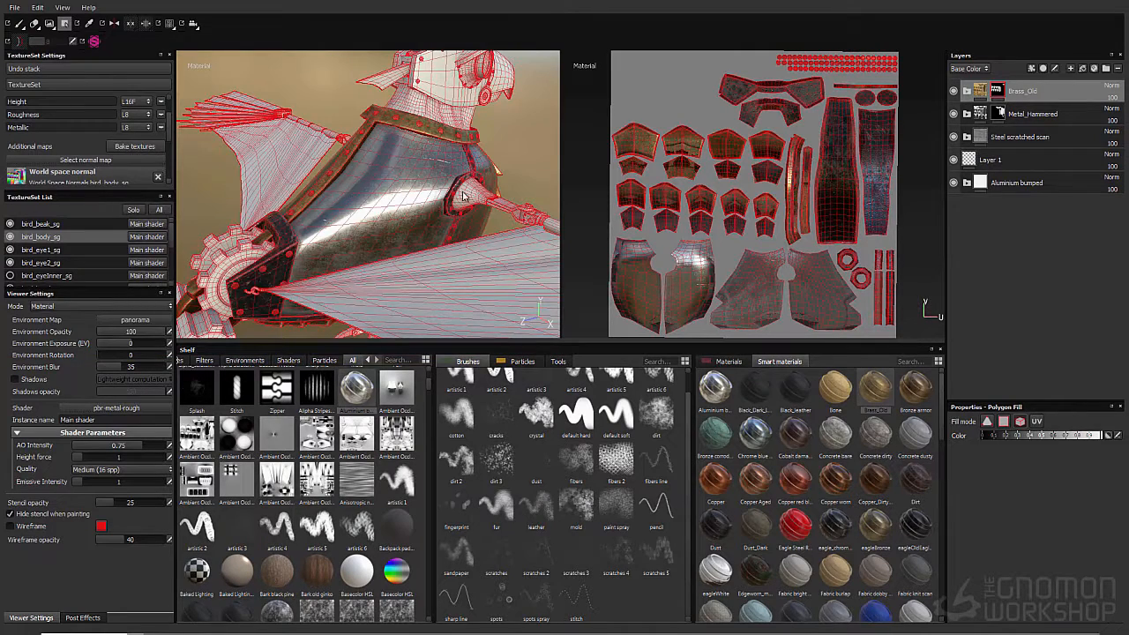
Apply the Brass_Old smart material to the bird_beak_sg texture set above Layer 1
{"action": "left_click", "coordinate": [18, 23]}
{"action": "left_click_drag", "start_coordinate": [532, 121], "coordinate": [494, 120], "text": "alt"}
{"action": "right_click_drag", "start_coordinate": [494, 120], "coordinate": [447, 118], "text": "alt"}
{"action": "left_click_drag", "start_coordinate": [446, 118], "coordinate": [406, 124], "text": "alt"}
{"action": "middle_click_drag", "start_coordinate": [406, 123], "coordinate": [419, 137], "text": "alt"}
{"action": "left_click", "coordinate": [71, 224]}
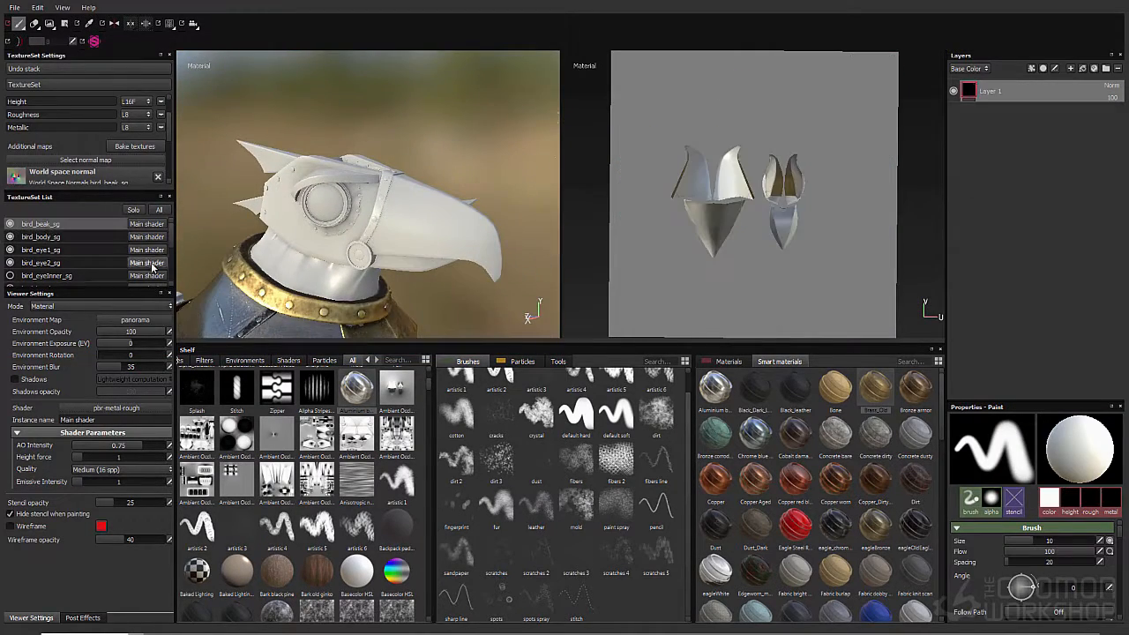
{"action": "left_click_drag", "start_coordinate": [997, 74], "coordinate": [997, 88]}
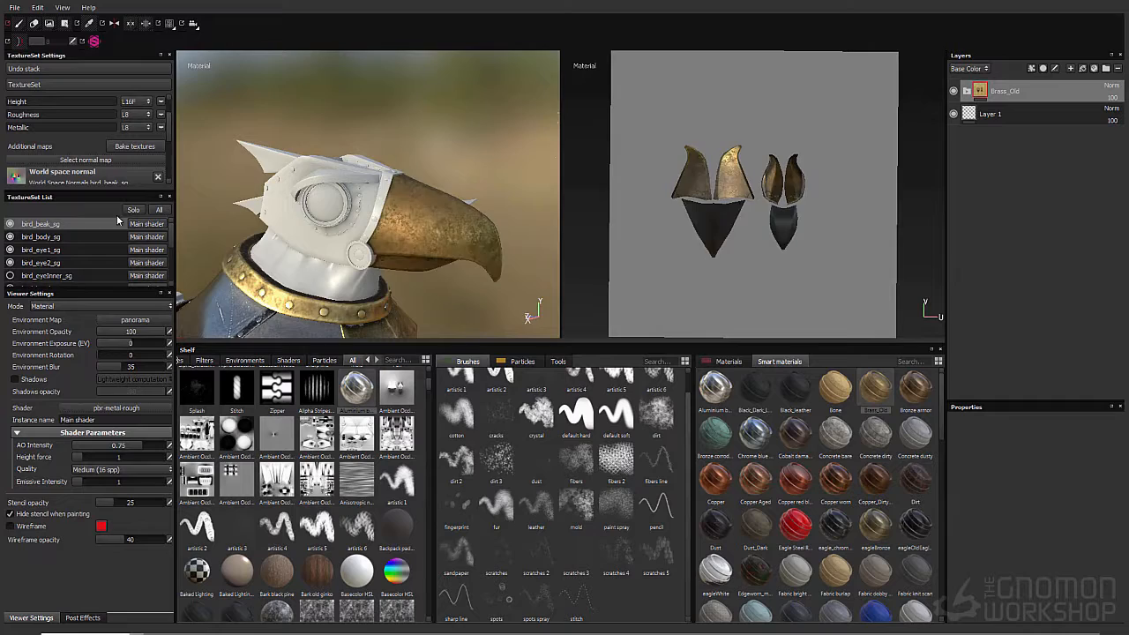
{"action": "left_click_drag", "start_coordinate": [291, 159], "coordinate": [467, 167], "text": "alt"}
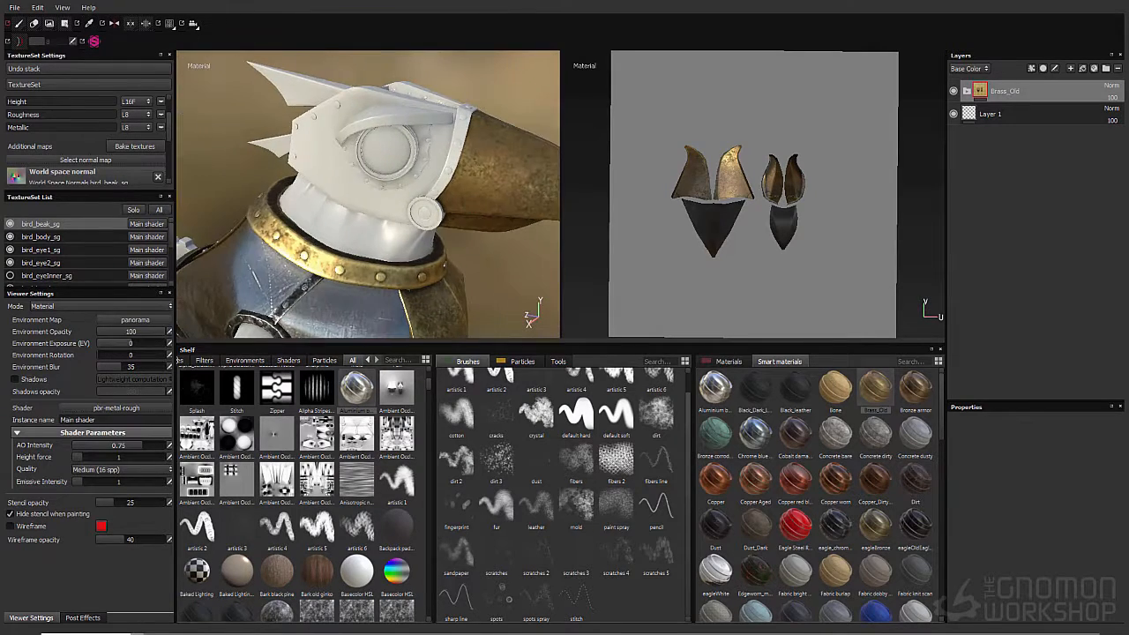
Select the bird_head_sg texture set and isolate it in the 3D view
{"action": "left_click", "coordinate": [35, 238]}
{"action": "scroll", "coordinate": [35, 240], "scroll_direction": "down", "scroll_amount": 2}
{"action": "left_click", "coordinate": [41, 263]}
{"action": "left_click", "coordinate": [133, 210]}
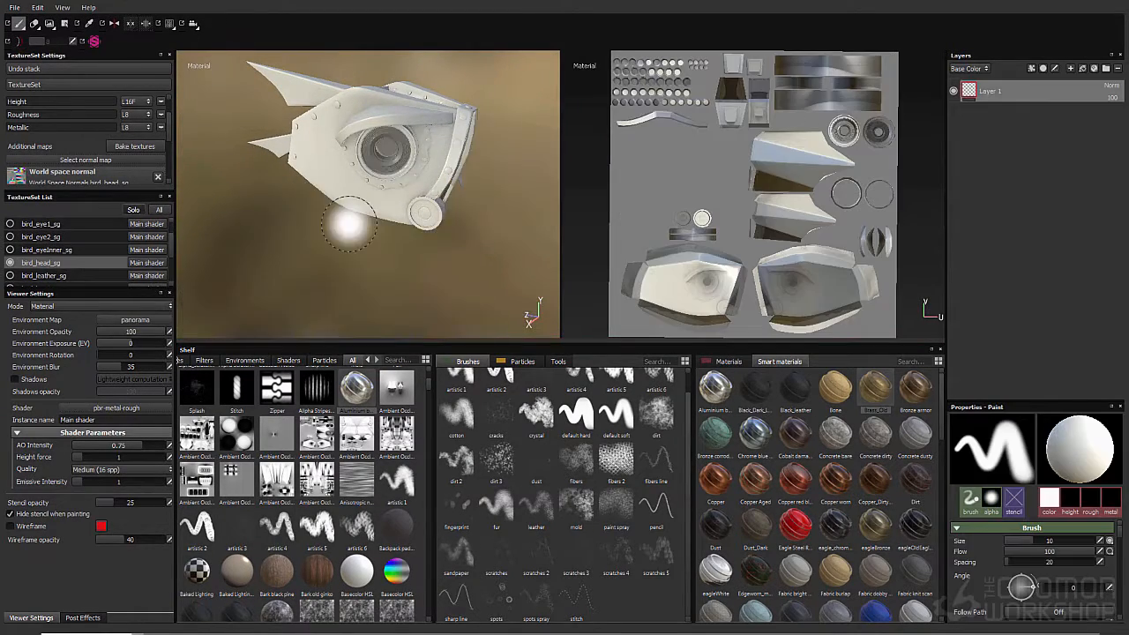
{"action": "left_click_drag", "start_coordinate": [347, 224], "coordinate": [379, 231], "text": "alt"}
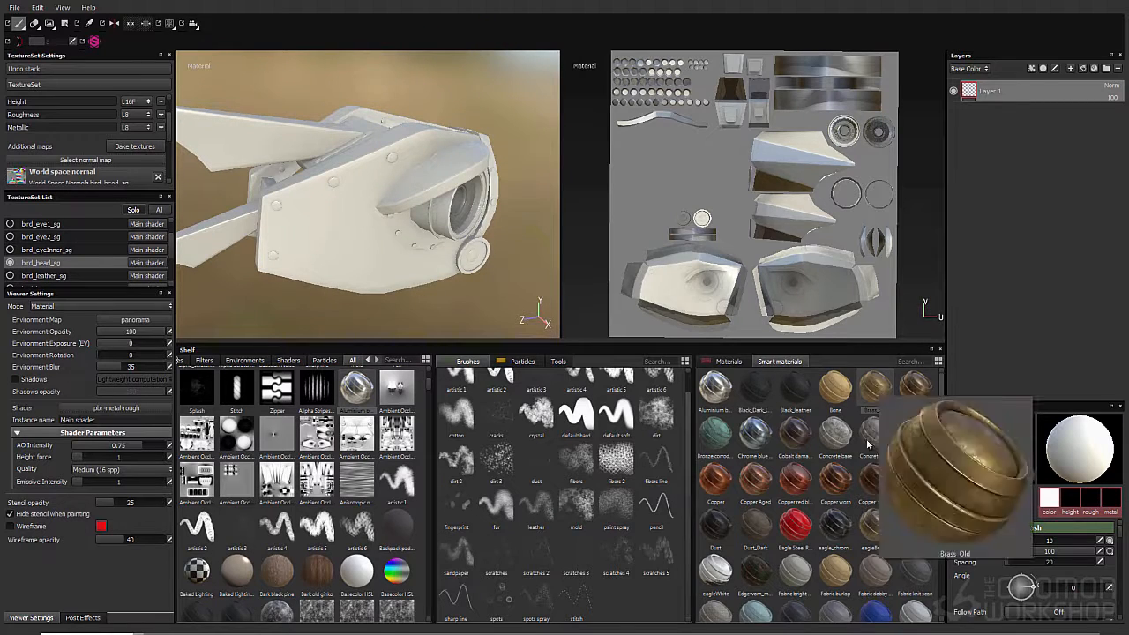
Copy the Brass_Old and Steel scratched scan layers from bird_body_sg and paste them into bird_head_sg
{"action": "scroll", "coordinate": [843, 468], "scroll_direction": "down", "scroll_amount": 5}
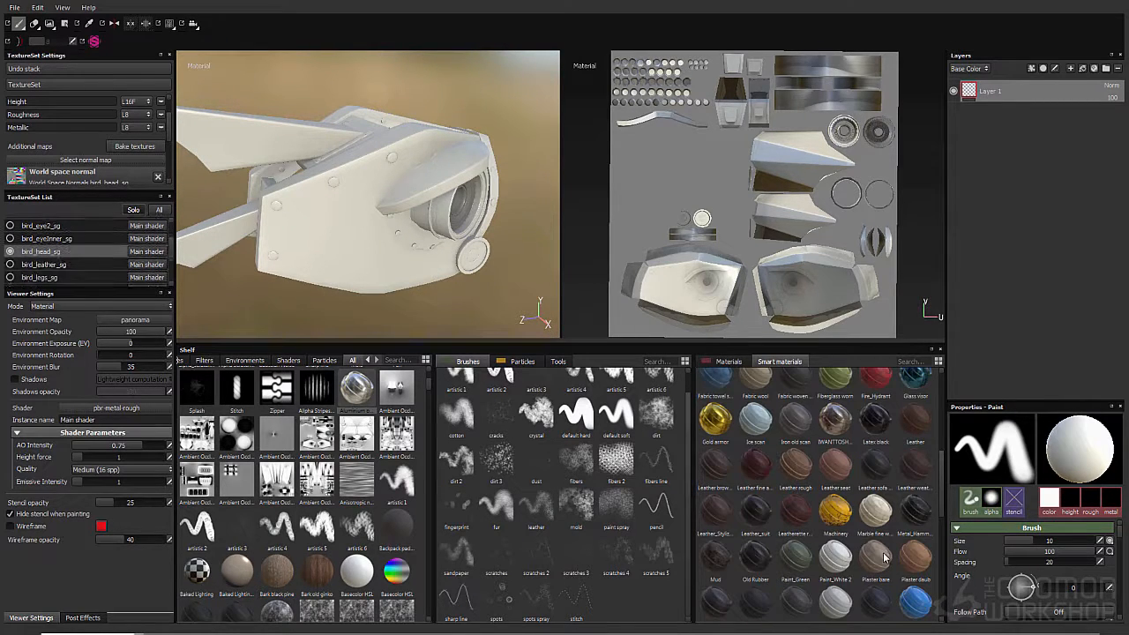
{"action": "scroll", "coordinate": [843, 477], "scroll_direction": "down", "scroll_amount": 5}
{"action": "scroll", "coordinate": [132, 247], "scroll_direction": "up", "scroll_amount": 2}
{"action": "left_click", "coordinate": [80, 238]}
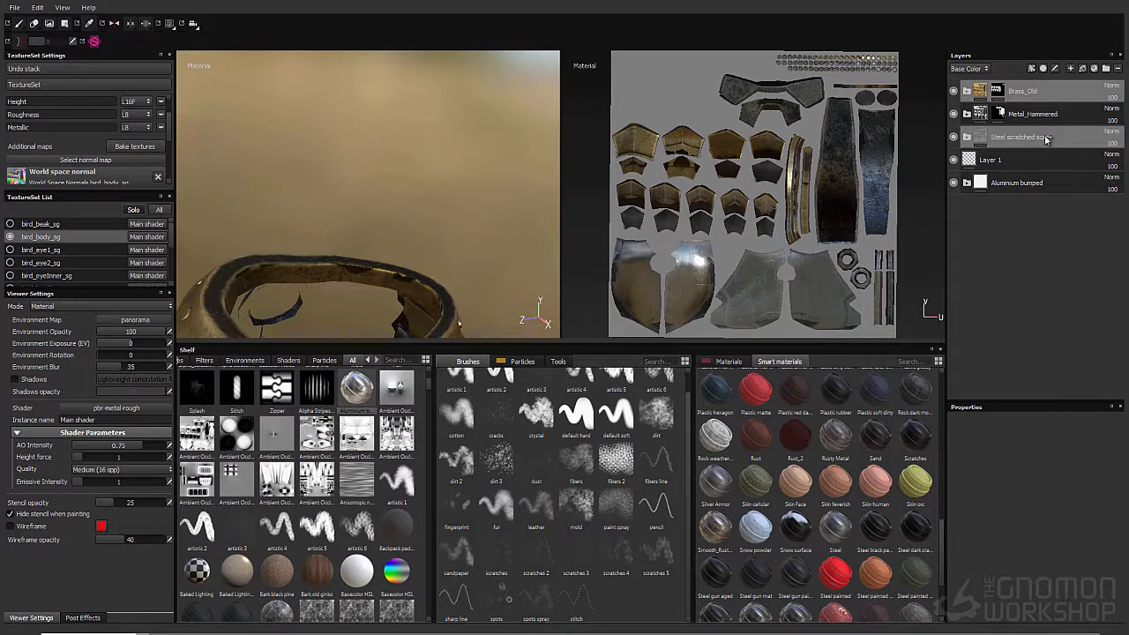
{"action": "scroll", "coordinate": [71, 276], "scroll_direction": "down", "scroll_amount": 2}
{"action": "left_click", "coordinate": [44, 245]}
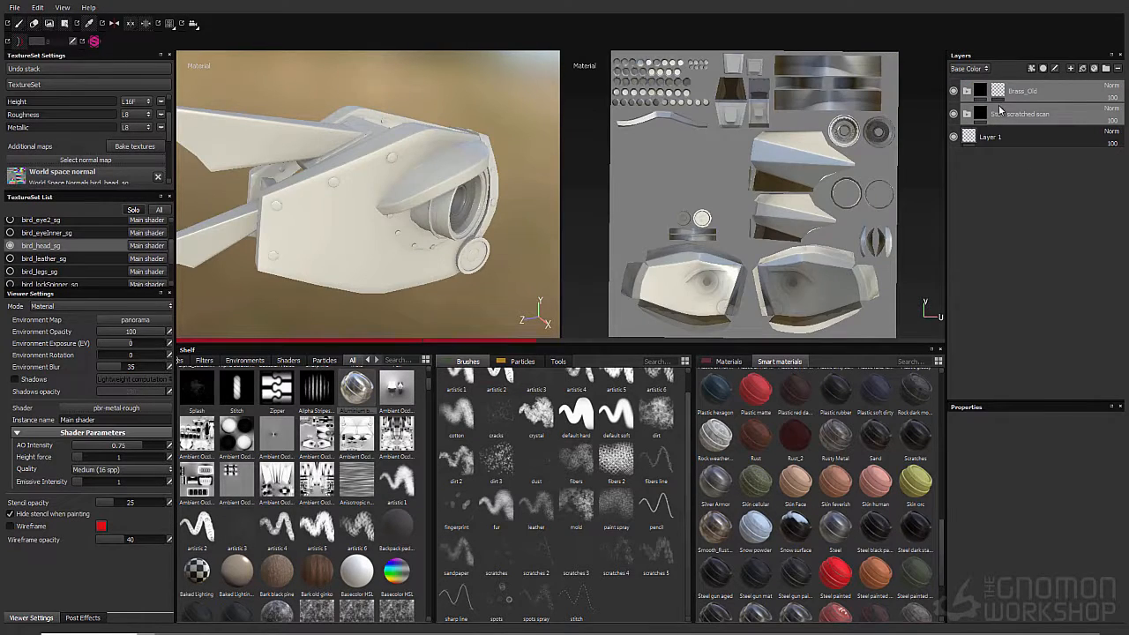
Reset the head's Brass_Old mask to black and polygon-fill it on the spikes, brow, riveted strap and cheek disc
{"action": "left_click", "coordinate": [999, 91]}
{"action": "key", "text": "4"}
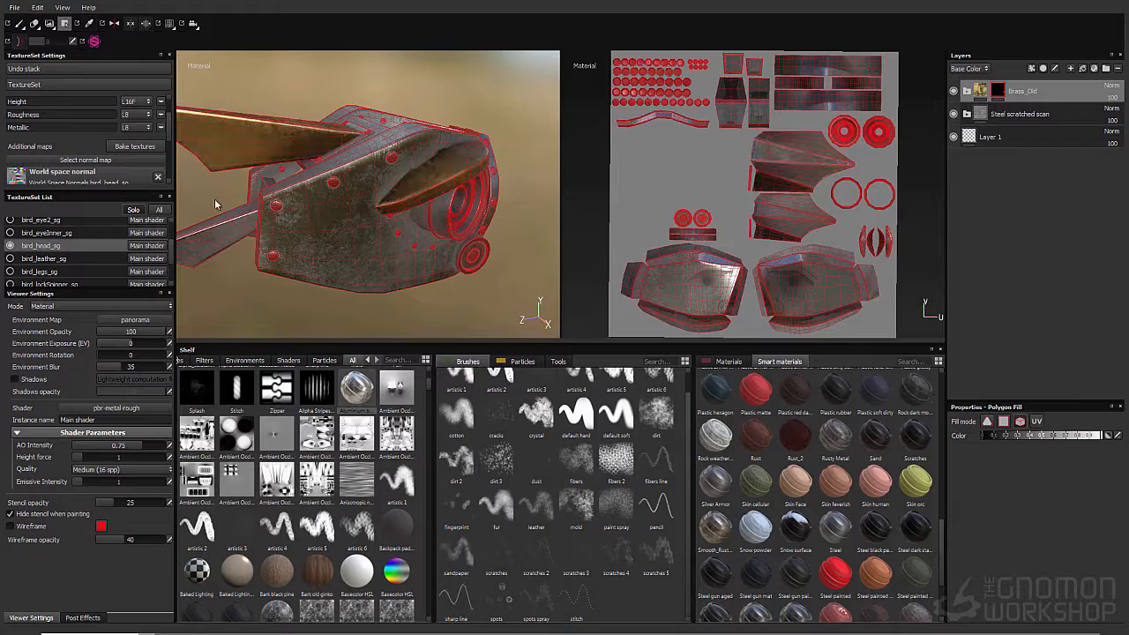
{"action": "left_click_drag", "start_coordinate": [370, 304], "coordinate": [383, 236], "text": "alt"}
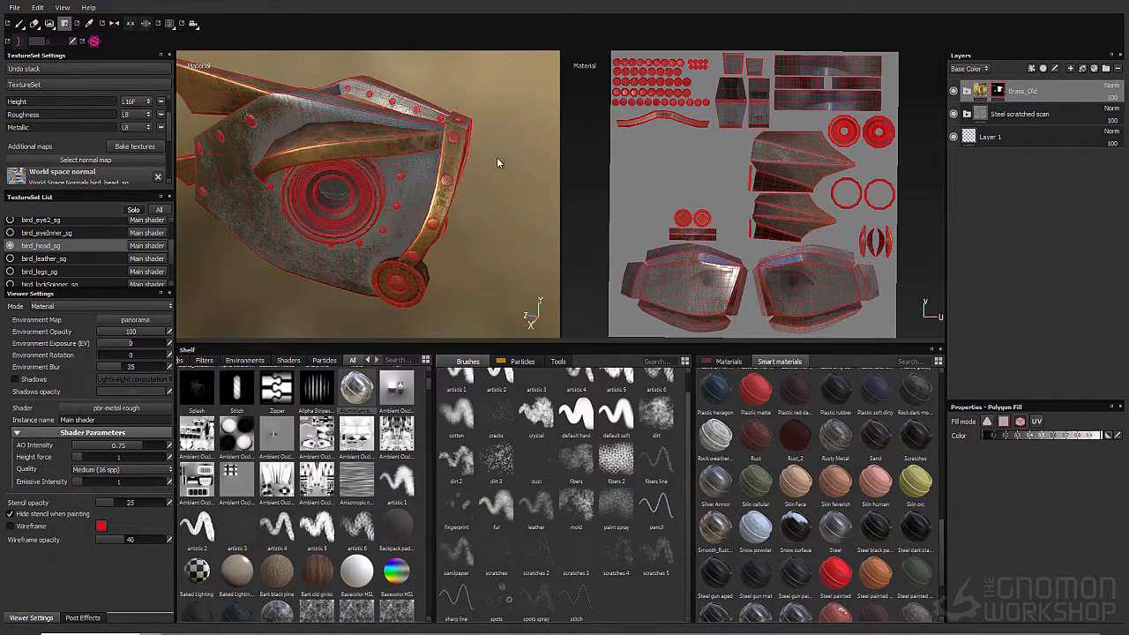
{"action": "left_click_drag", "start_coordinate": [497, 162], "coordinate": [426, 219], "text": "alt"}
{"action": "scroll", "coordinate": [424, 228], "scroll_direction": "up", "scroll_amount": 2}
Reveal Brass_Old on the head's eye socket rings and surrounding rivets with Polygon Fill, and check the reference painting
{"action": "left_click_drag", "start_coordinate": [481, 287], "coordinate": [276, 188], "text": "alt"}
{"action": "scroll", "coordinate": [325, 230], "scroll_direction": "up", "scroll_amount": 2}
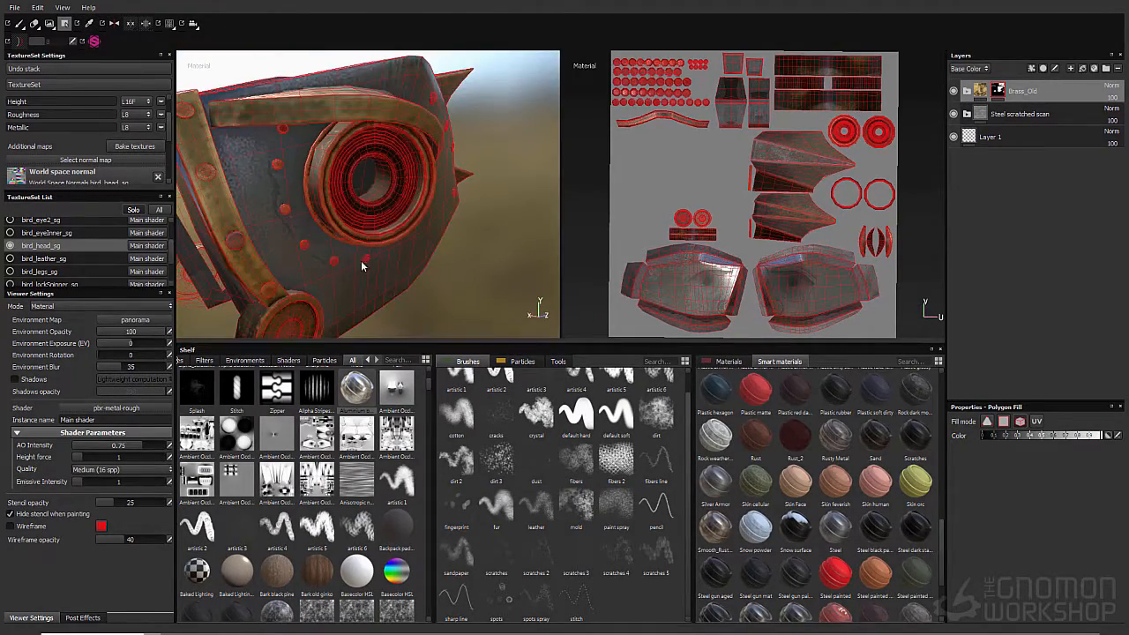
{"action": "left_click_drag", "start_coordinate": [361, 264], "coordinate": [459, 189], "text": "alt"}
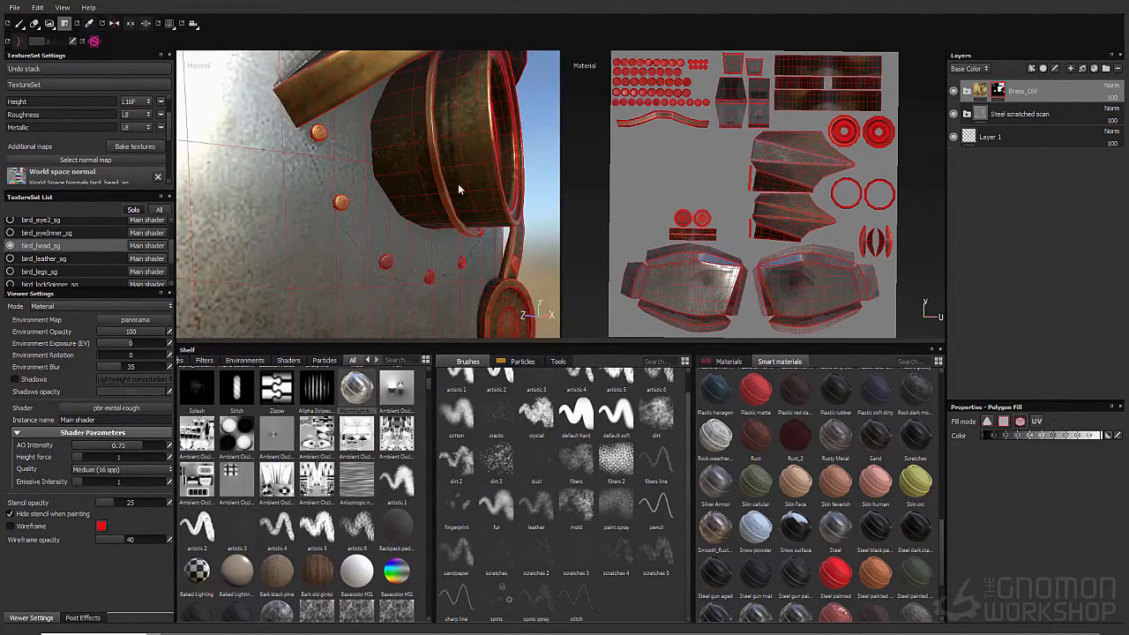
{"action": "mouse_move", "coordinate": [459, 269]}
{"action": "left_mouse_down", "text": "alt"}
{"action": "mouse_move", "coordinate": [426, 262]}
{"action": "mouse_move", "coordinate": [415, 189]}
{"action": "mouse_move", "coordinate": [416, 219]}
{"action": "mouse_move", "coordinate": [359, 229]}
{"action": "mouse_move", "coordinate": [388, 260]}
{"action": "left_mouse_up", "text": "alt"}
{"action": "key", "text": "alt+Tab"}
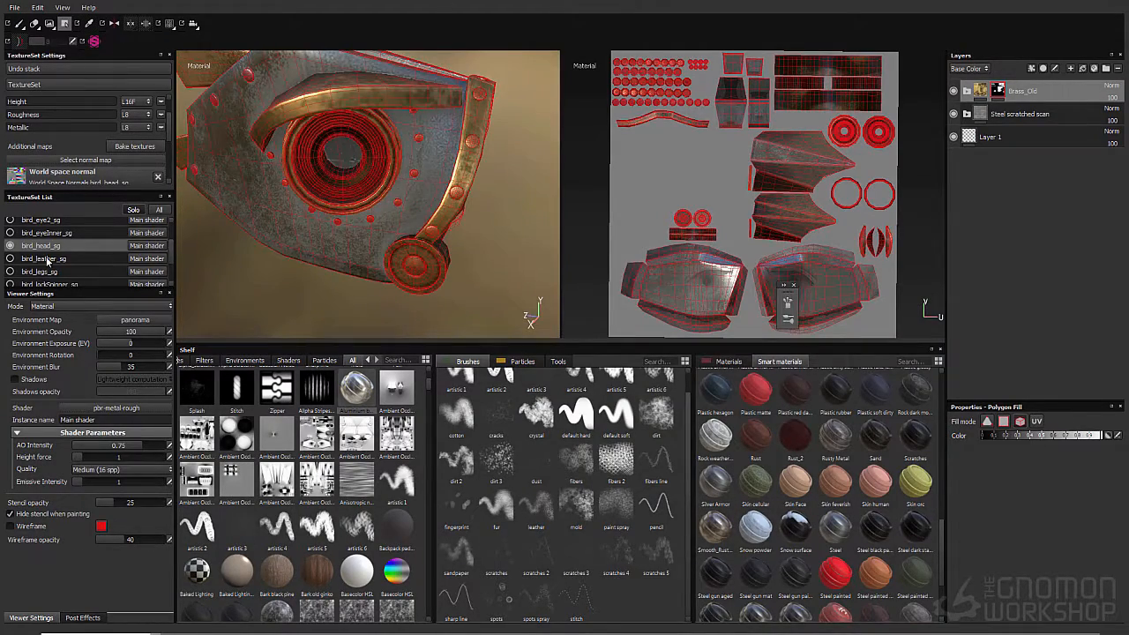
Add the Leather brown damaged smart material to bird_leather_sg and place Leather rough on top of it
{"action": "left_click", "coordinate": [48, 260]}
{"action": "scroll", "coordinate": [717, 503], "scroll_direction": "up", "scroll_amount": 5}
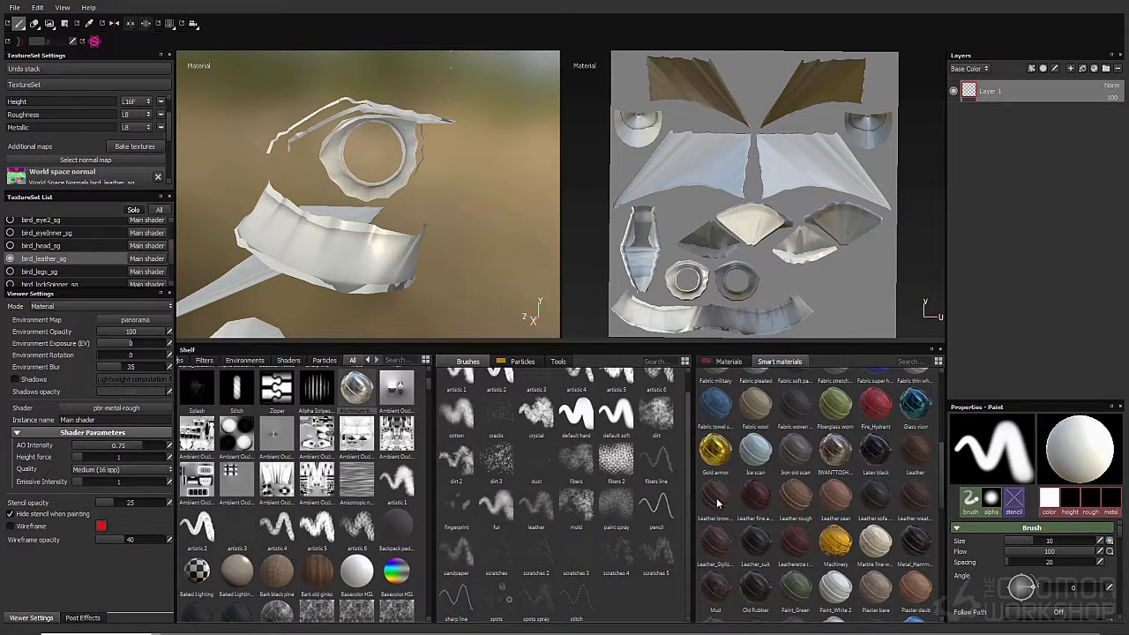
{"action": "double_click", "coordinate": [717, 503]}
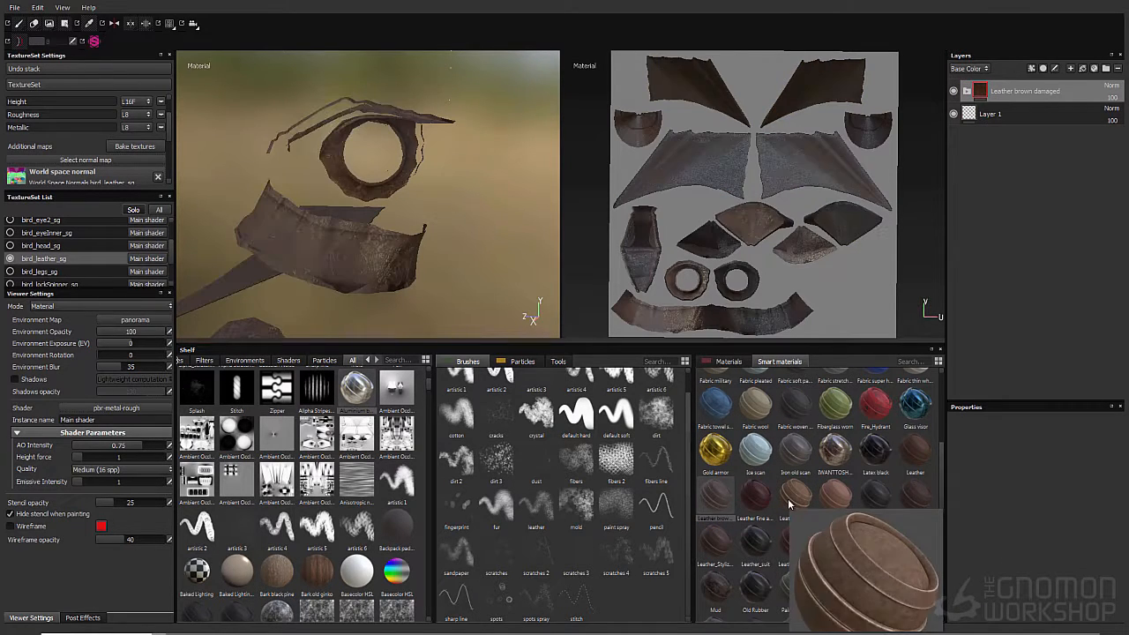
{"action": "left_click_drag", "start_coordinate": [789, 505], "coordinate": [1001, 188]}
{"action": "left_click_drag", "start_coordinate": [375, 231], "coordinate": [411, 241], "text": "alt"}
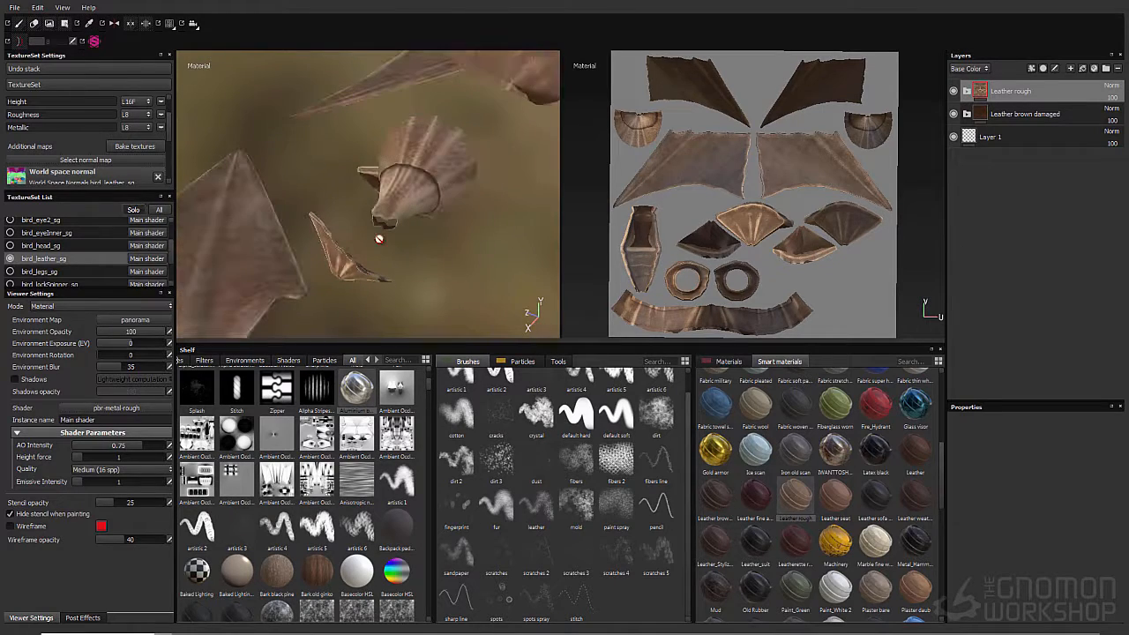
Show all texture sets, hide Leather rough, and adjust the UV scale of the Base and Leather Pattern layers in Leather brown damaged
{"action": "left_click", "coordinate": [134, 209]}
{"action": "left_click_drag", "start_coordinate": [265, 230], "coordinate": [494, 212], "text": "alt"}
{"action": "left_click", "coordinate": [973, 117]}
{"action": "left_click", "coordinate": [973, 117]}
{"action": "left_click", "coordinate": [1006, 206]}
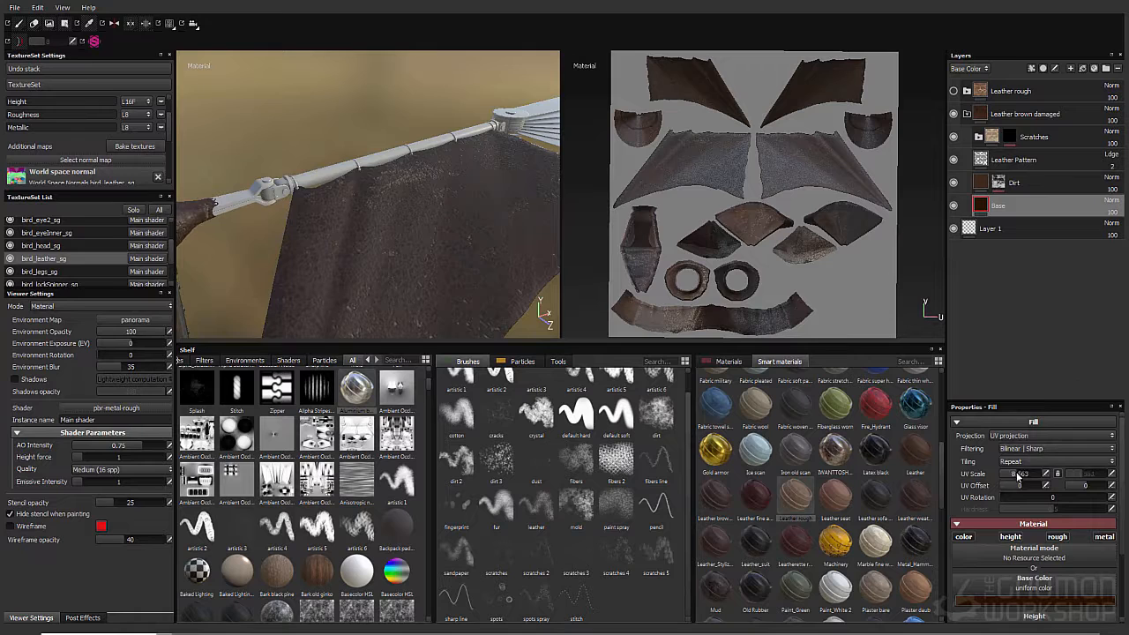
{"action": "left_click", "coordinate": [1014, 160]}
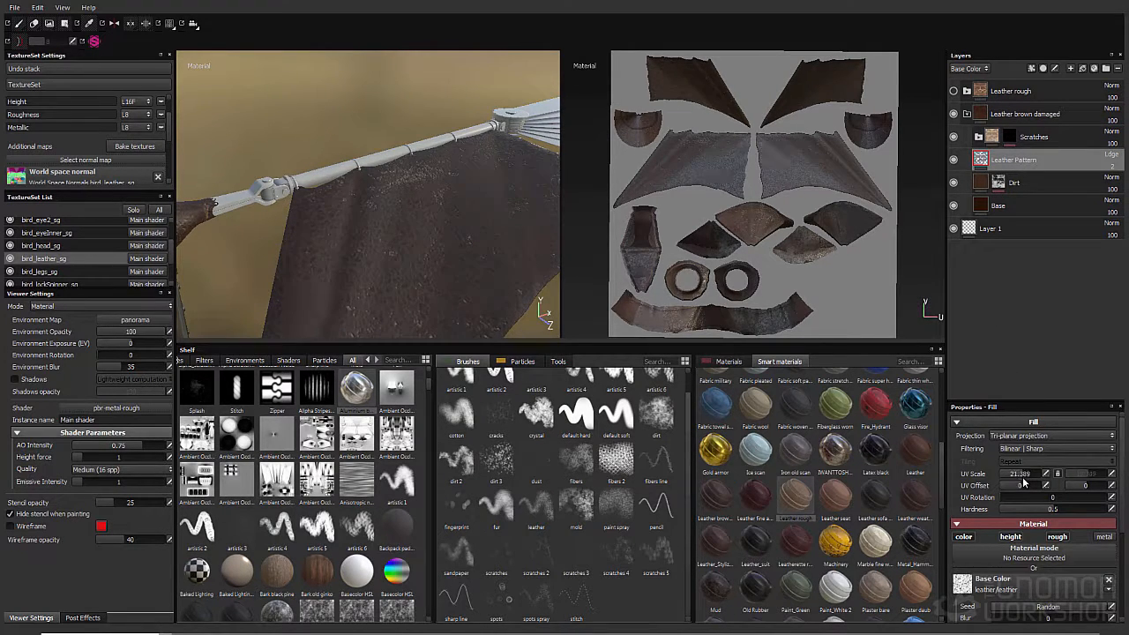
Add a black mask to Leather rough and drive it with the MG Edge Speckle generator
{"action": "right_click", "coordinate": [1036, 93]}
{"action": "left_click", "coordinate": [1003, 116]}
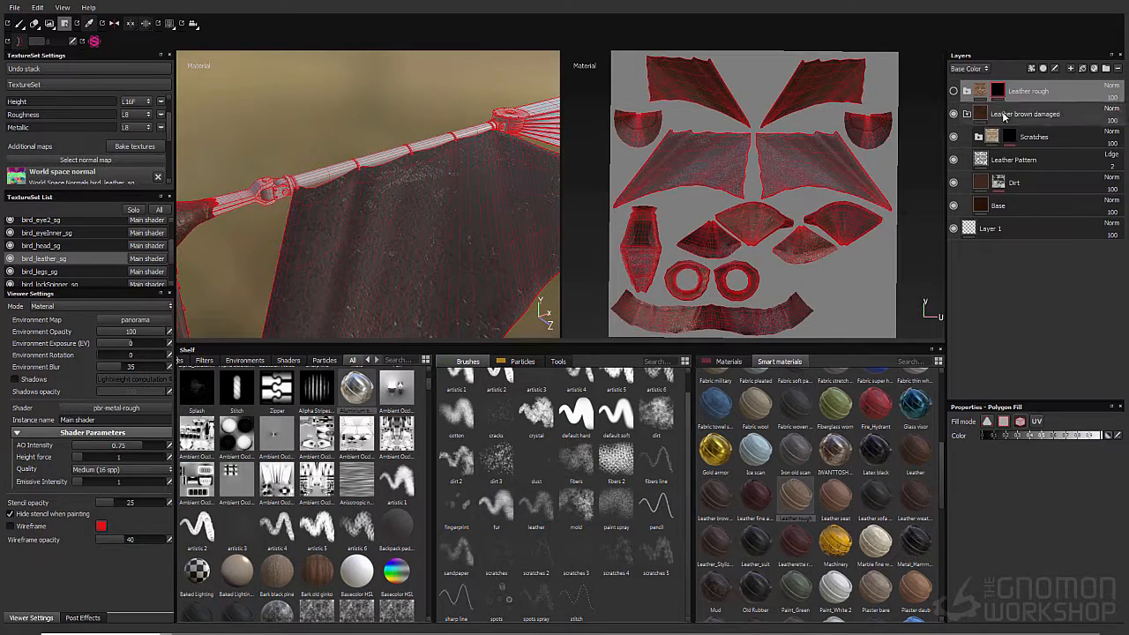
{"action": "right_click", "coordinate": [1036, 92]}
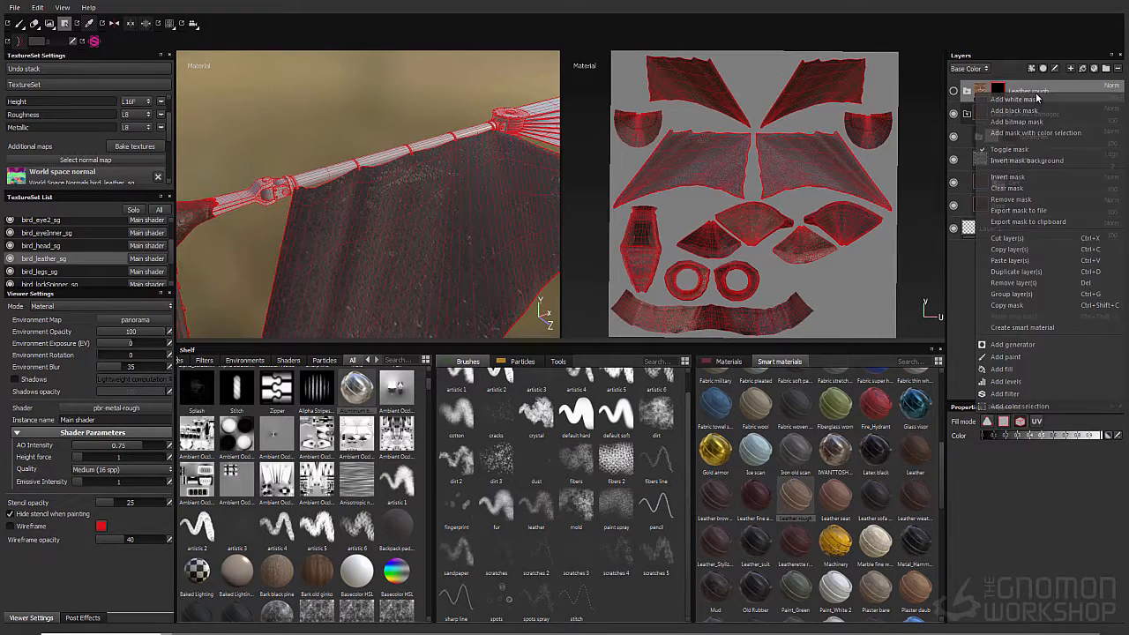
{"action": "left_click", "coordinate": [1027, 344]}
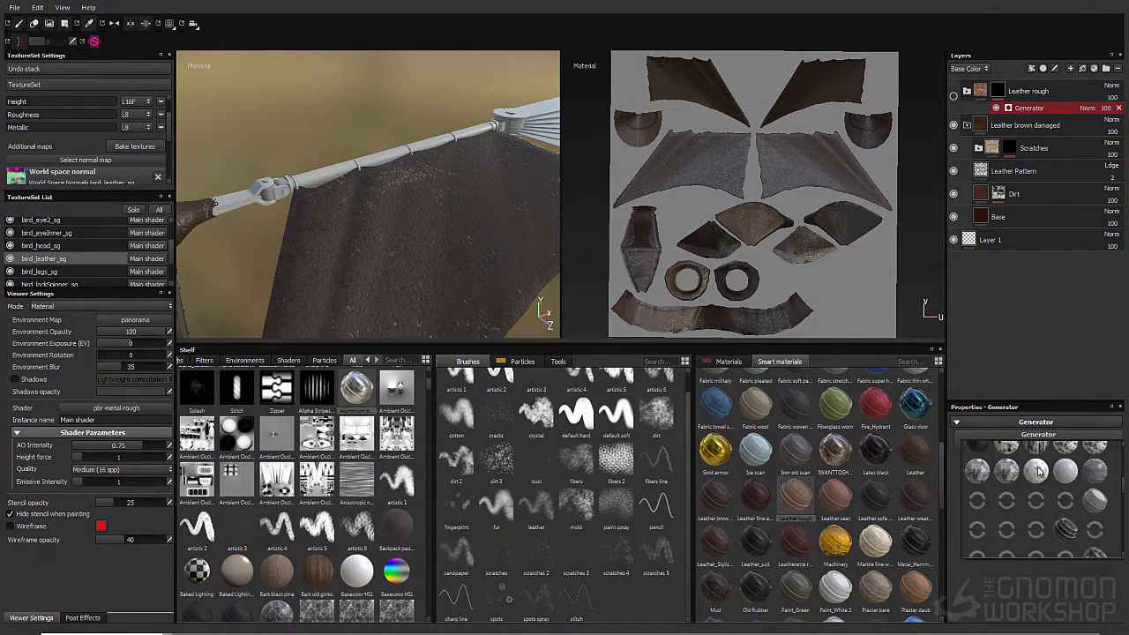
{"action": "left_click", "coordinate": [1094, 527]}
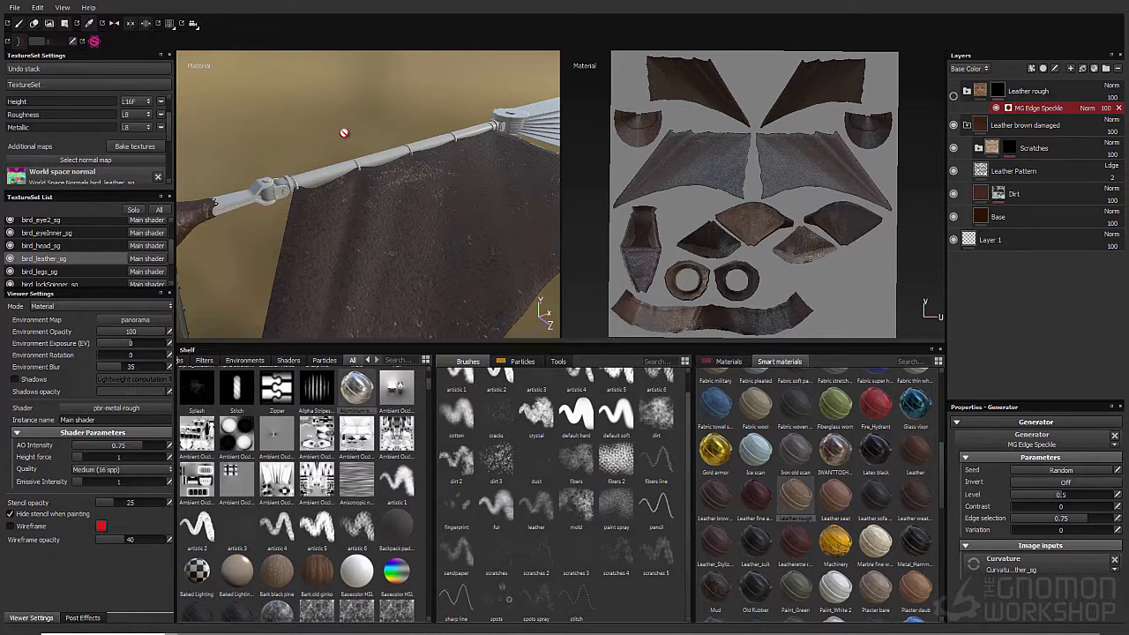
Recolor the Base layer of Leather brown damaged to a lighter orange-brown and its Dirt layer to reddish brown
{"action": "left_click_drag", "start_coordinate": [502, 132], "coordinate": [300, 141], "text": "alt"}
{"action": "middle_click_drag", "start_coordinate": [300, 141], "coordinate": [234, 84], "text": "alt"}
{"action": "left_click", "coordinate": [1014, 217]}
{"action": "left_click", "coordinate": [1027, 599]}
{"action": "left_click_drag", "start_coordinate": [1000, 619], "coordinate": [967, 596]}
{"action": "left_click", "coordinate": [985, 196]}
{"action": "left_click", "coordinate": [1021, 592]}
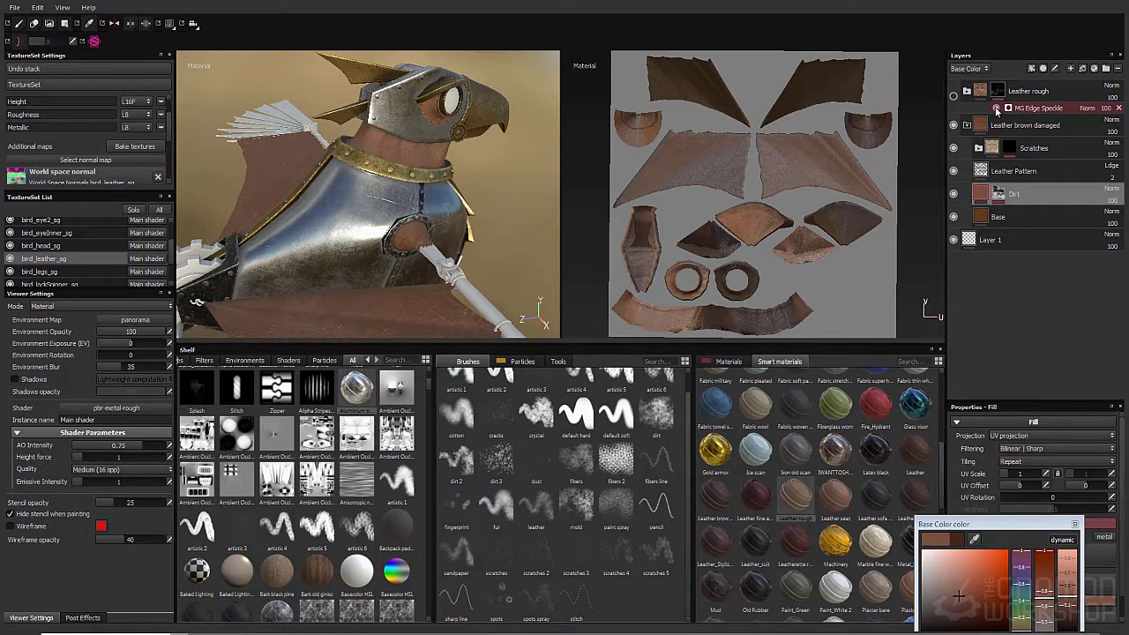
Show Leather rough on the bird again and search the shelf's materials for "leath"
{"action": "left_click_drag", "start_coordinate": [397, 221], "coordinate": [335, 211], "text": "alt"}
{"action": "left_click", "coordinate": [729, 361]}
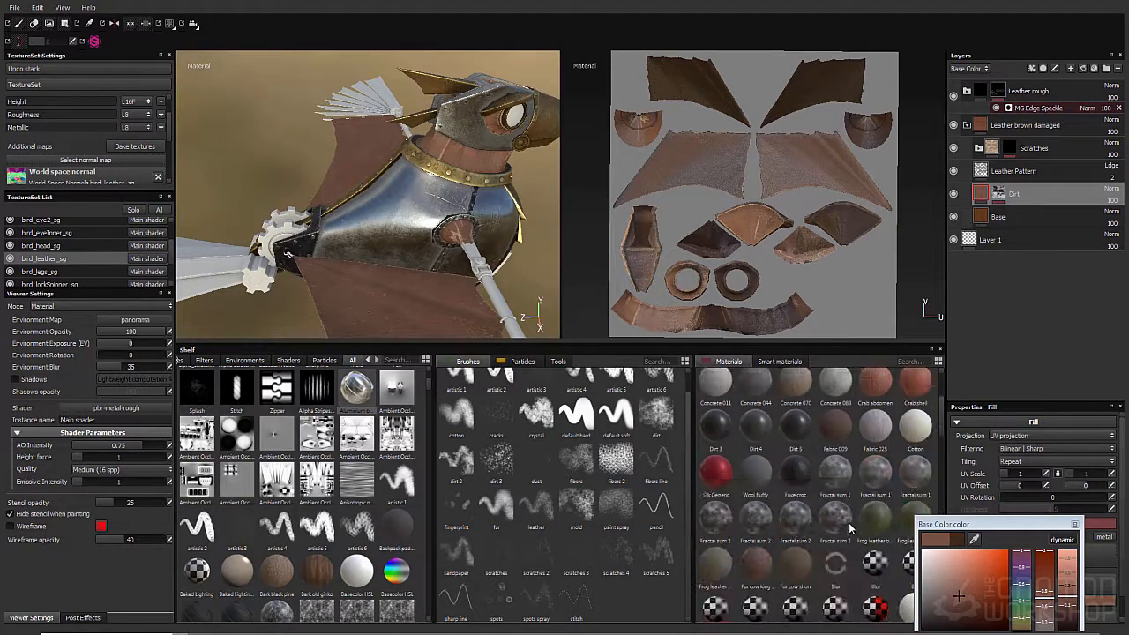
{"action": "left_click", "coordinate": [908, 360]}
{"action": "type", "text": "leath"}
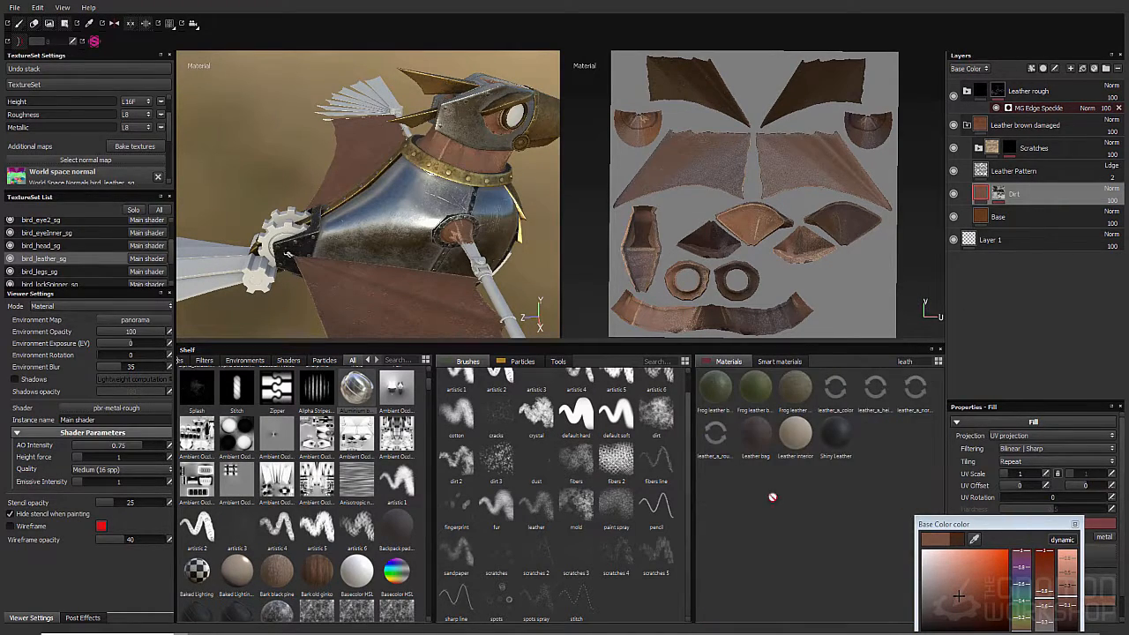
Try Leather interior as the material of the Dirt layer and adjust its color
{"action": "left_click", "coordinate": [982, 89]}
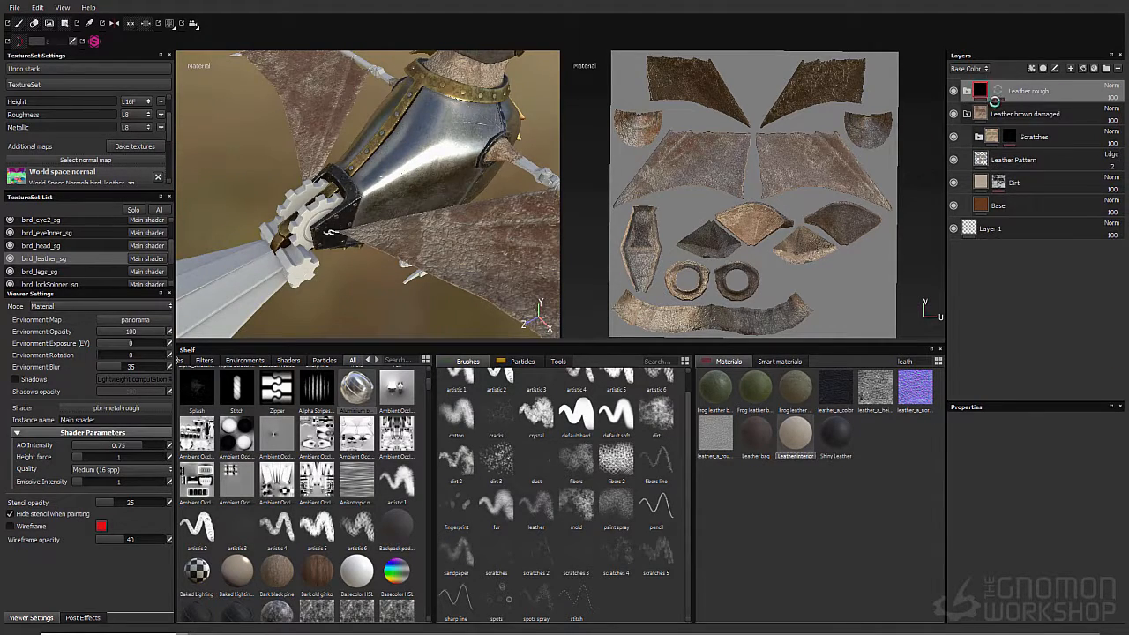
{"action": "left_click", "coordinate": [966, 91]}
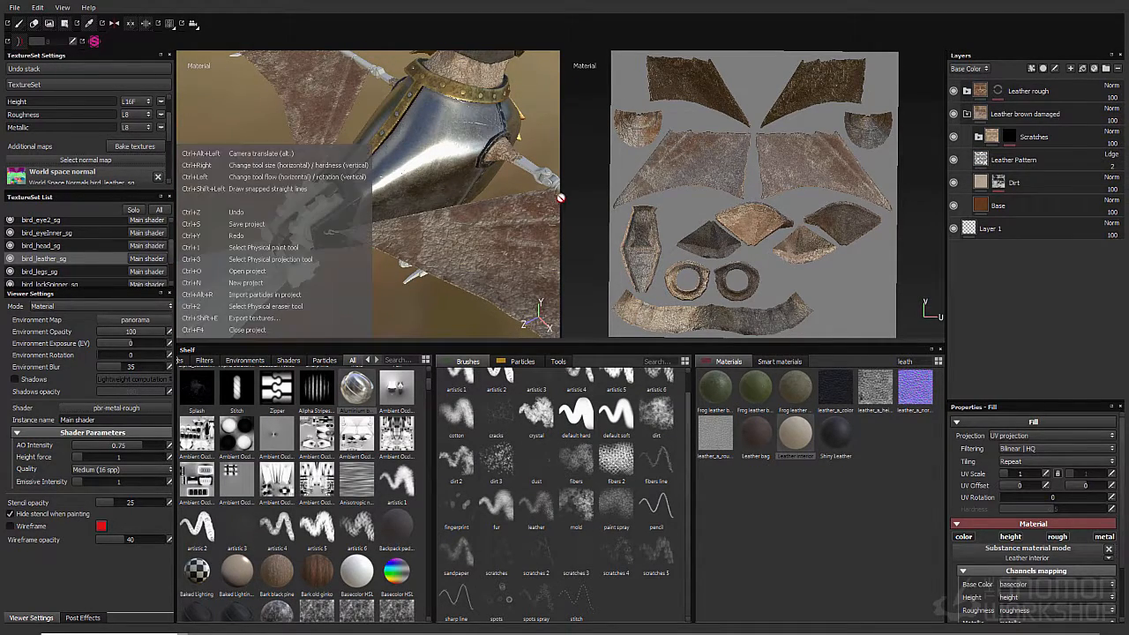
{"action": "left_click", "coordinate": [987, 183]}
{"action": "scroll", "coordinate": [1032, 553], "scroll_direction": "down", "scroll_amount": 1}
{"action": "left_click", "coordinate": [1043, 609]}
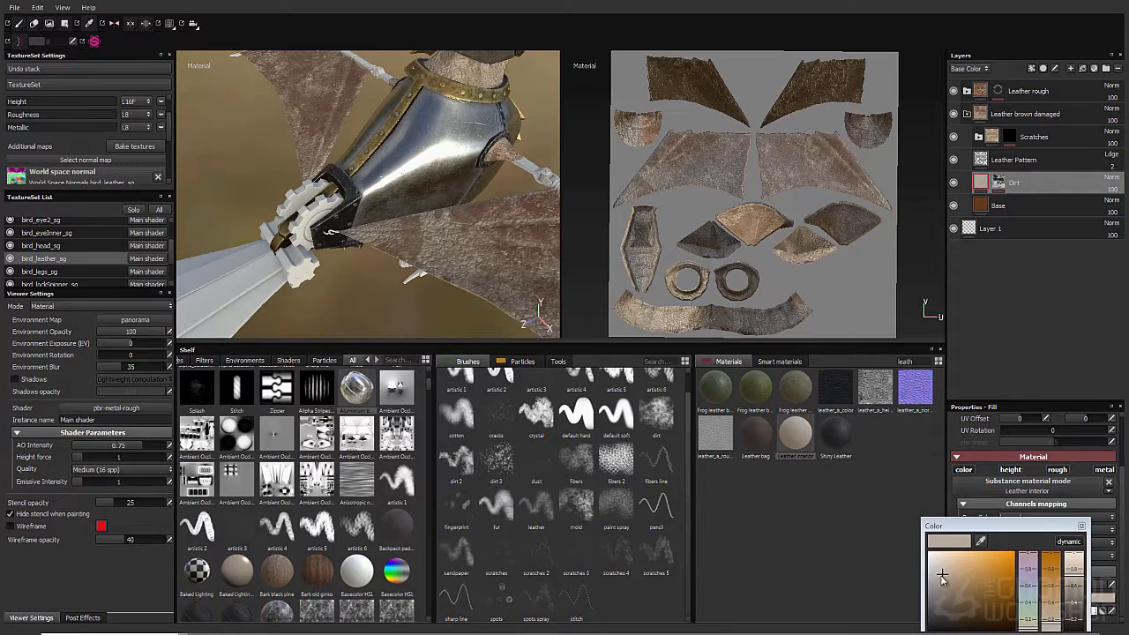
{"action": "left_click_drag", "start_coordinate": [976, 591], "coordinate": [970, 605]}
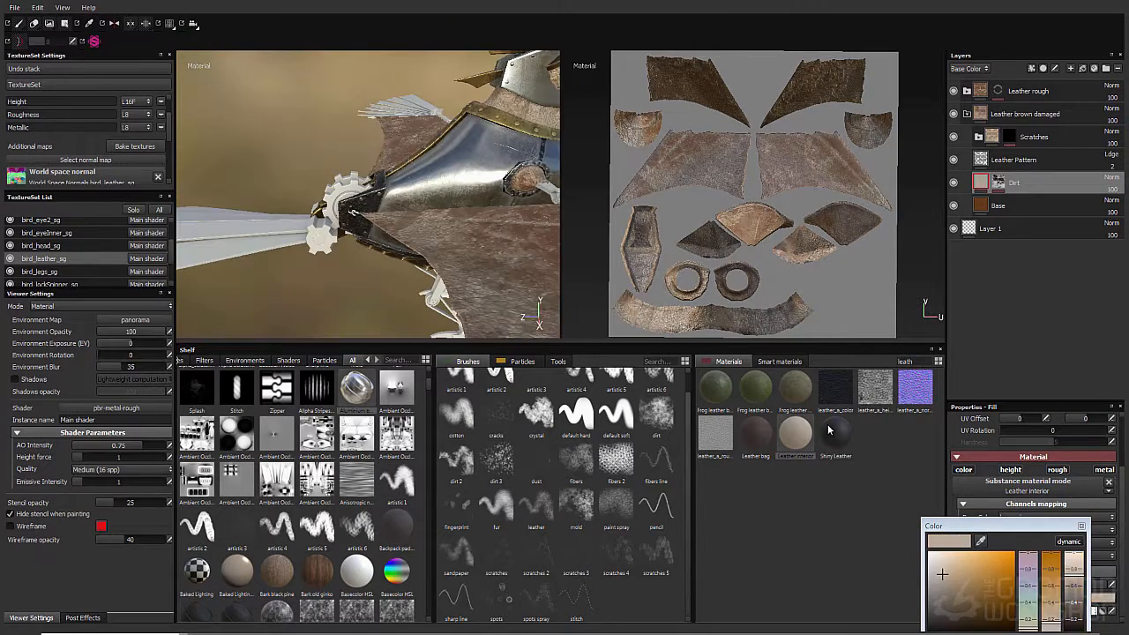
Apply the Leather interior material to the Base color layer inside Leather rough and scale its UVs to about 35.5
{"action": "left_click", "coordinate": [976, 91]}
{"action": "left_click", "coordinate": [966, 92]}
{"action": "left_click", "coordinate": [980, 205]}
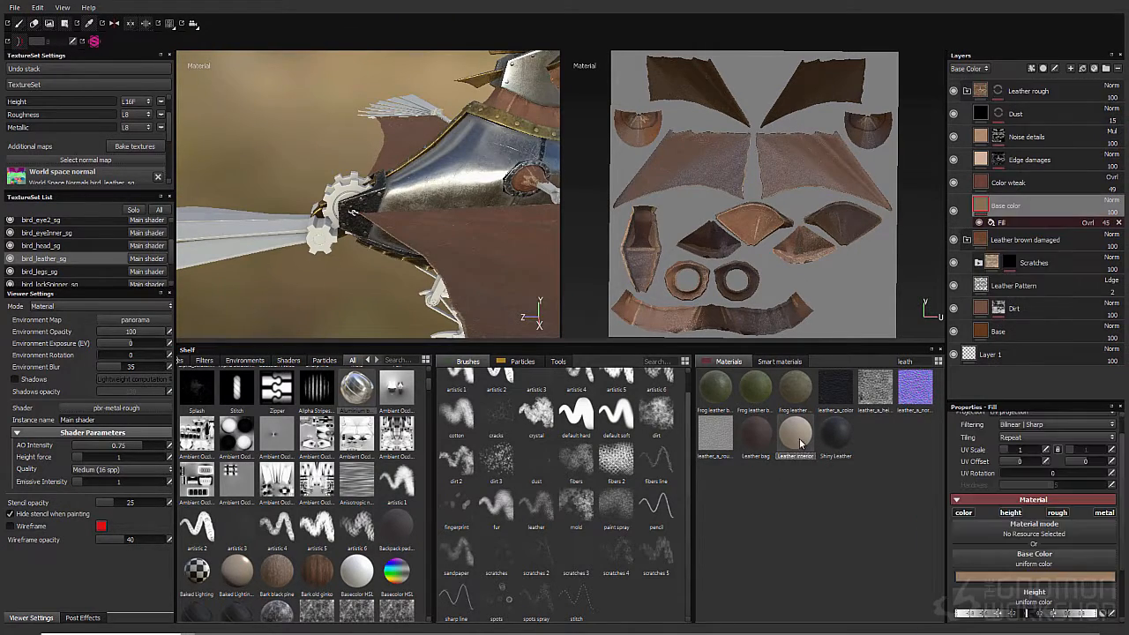
{"action": "left_click_drag", "start_coordinate": [431, 242], "coordinate": [382, 202], "text": "alt"}
{"action": "scroll", "coordinate": [1041, 491], "scroll_direction": "up", "scroll_amount": 1}
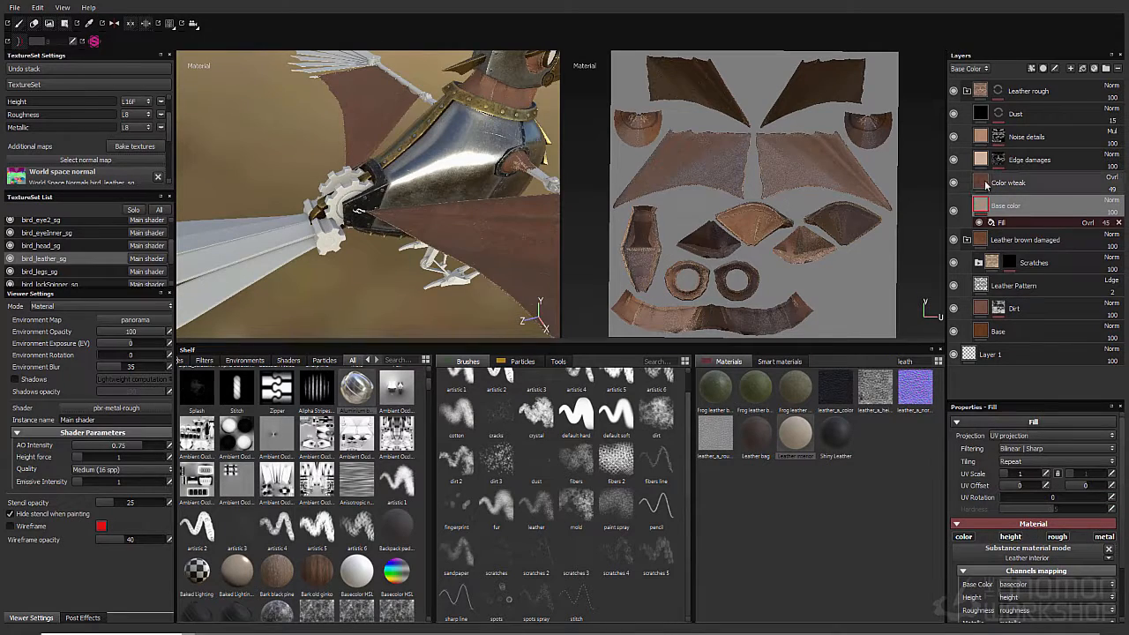
{"action": "left_click_drag", "start_coordinate": [456, 256], "coordinate": [410, 231], "text": "alt"}
{"action": "scroll", "coordinate": [456, 203], "scroll_direction": "up", "scroll_amount": 3}
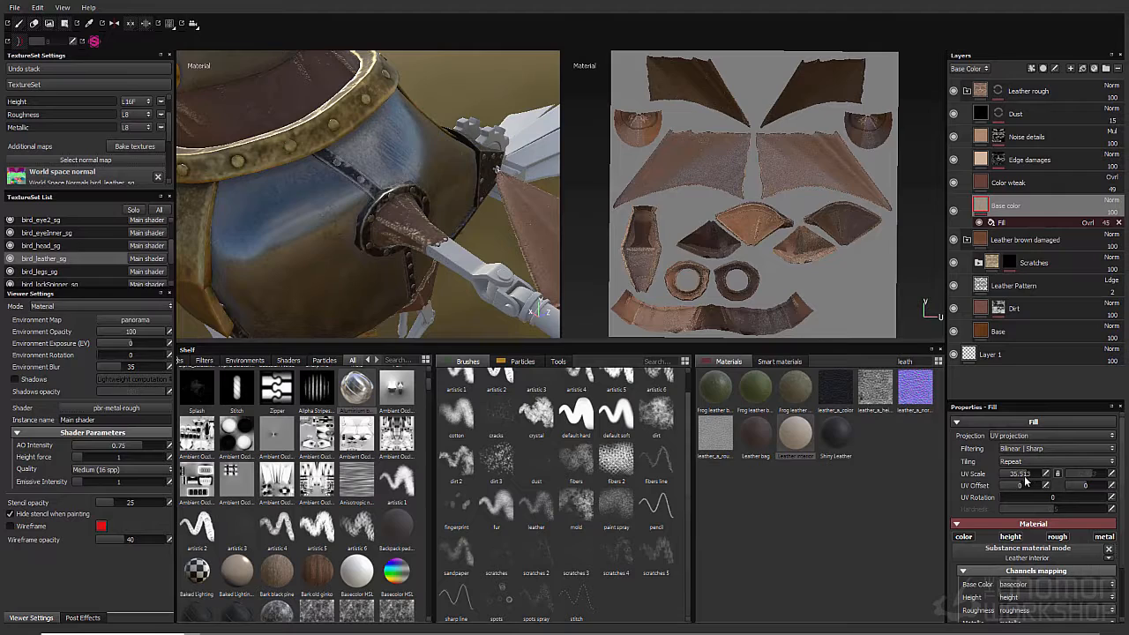
Adjust the UV scale of the Color wteak, Edge damages, Noise details and Dust layers in Leather rough
{"action": "left_click", "coordinate": [987, 183]}
{"action": "left_click", "coordinate": [1018, 475]}
{"action": "left_click", "coordinate": [992, 161]}
{"action": "left_click", "coordinate": [1018, 476]}
{"action": "left_click", "coordinate": [992, 138]}
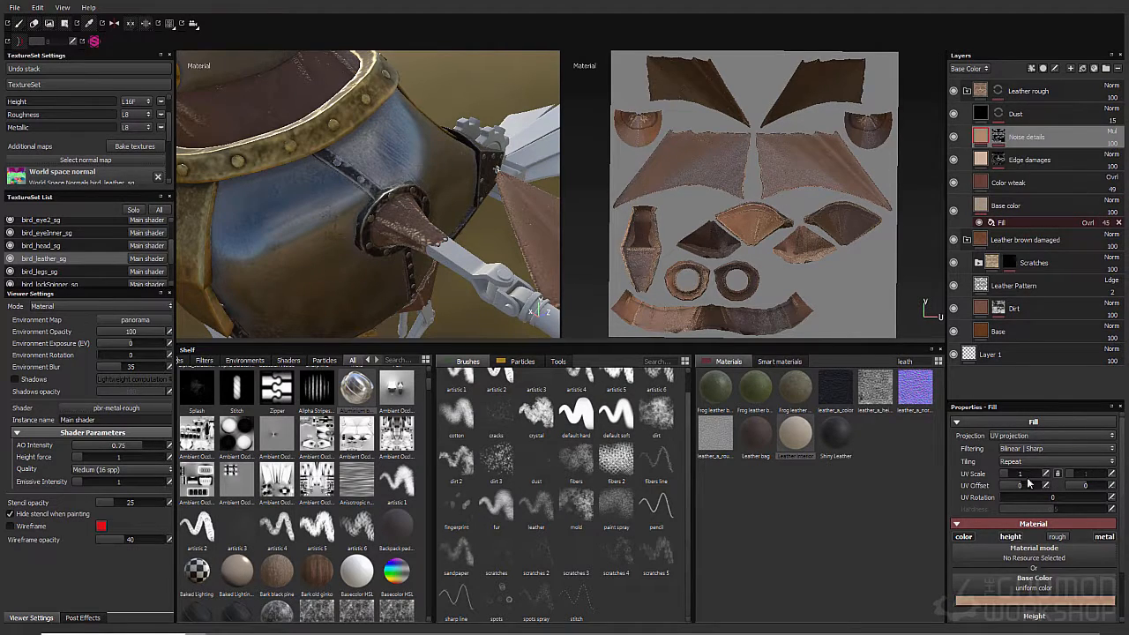
{"action": "left_click", "coordinate": [996, 113]}
{"action": "left_click", "coordinate": [1030, 475]}
Collapse the Leather rough group and try MG Dirt as its mask generator on the wings
{"action": "left_click_drag", "start_coordinate": [476, 211], "coordinate": [317, 231], "text": "alt"}
{"action": "middle_click_drag", "start_coordinate": [317, 231], "coordinate": [351, 212], "text": "alt"}
{"action": "left_click", "coordinate": [967, 92]}
{"action": "left_click", "coordinate": [997, 94]}
{"action": "left_click", "coordinate": [1011, 107]}
{"action": "left_click_drag", "start_coordinate": [477, 212], "coordinate": [589, 309], "text": "alt"}
{"action": "left_click", "coordinate": [1032, 444]}
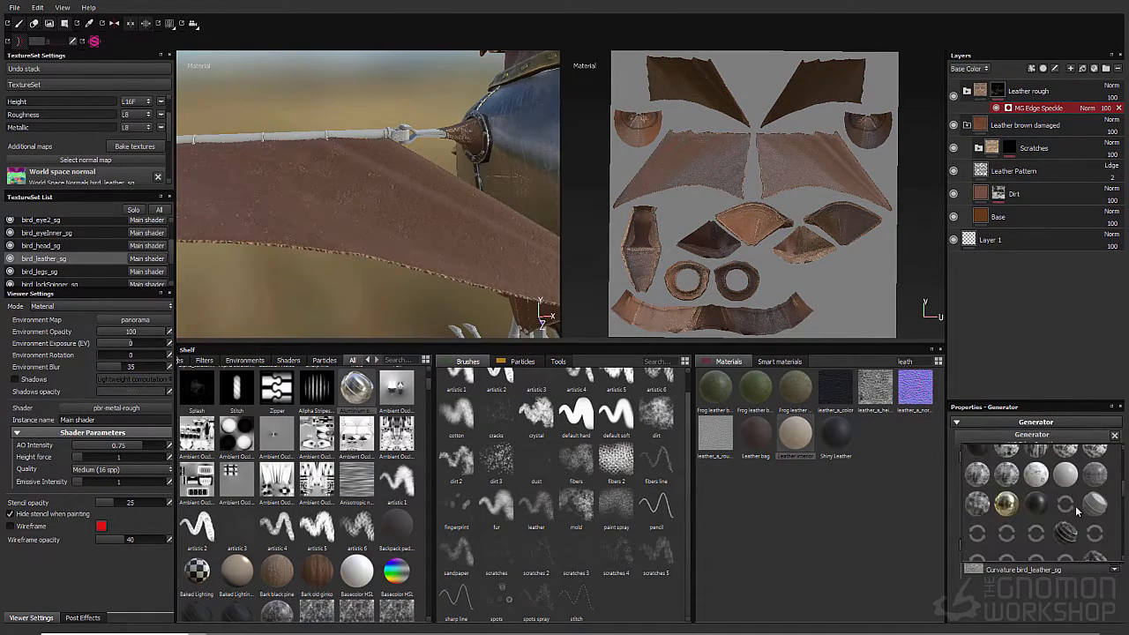
{"action": "left_click", "coordinate": [1075, 505]}
{"action": "left_click_drag", "start_coordinate": [397, 209], "coordinate": [370, 192], "text": "alt"}
{"action": "middle_click_drag", "start_coordinate": [371, 192], "coordinate": [370, 214], "text": "alt"}
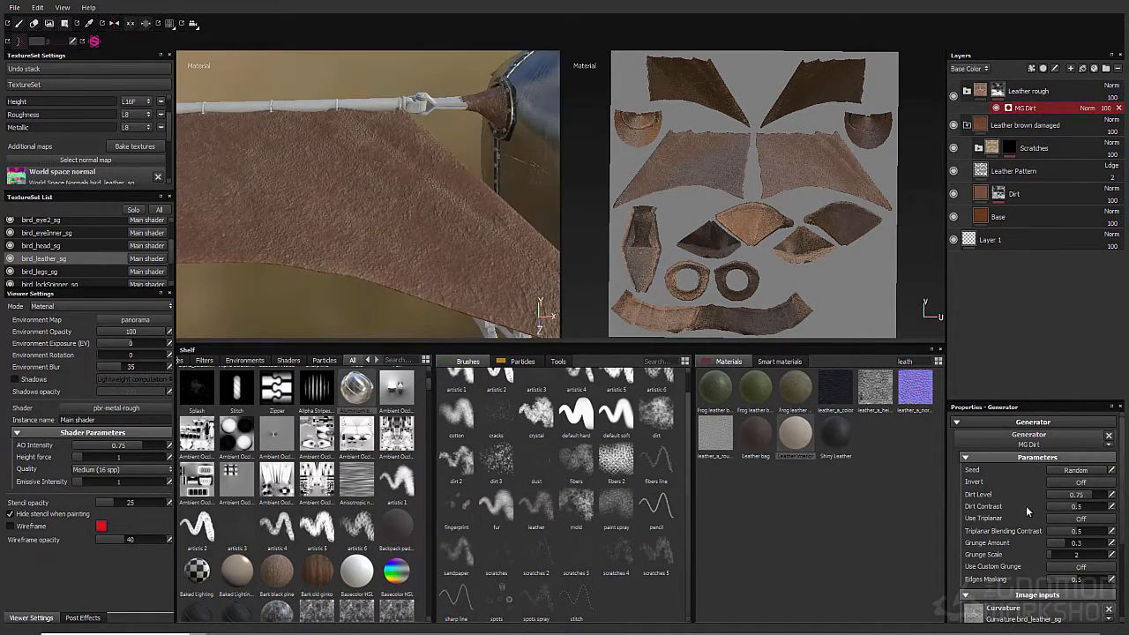
Set the Leather rough mask's generator to MG Metal Edge Wear
{"action": "left_click", "coordinate": [1029, 441]}
{"action": "scroll", "coordinate": [1047, 513], "scroll_direction": "down", "scroll_amount": 3}
{"action": "scroll", "coordinate": [1032, 494], "scroll_direction": "down", "scroll_amount": 3}
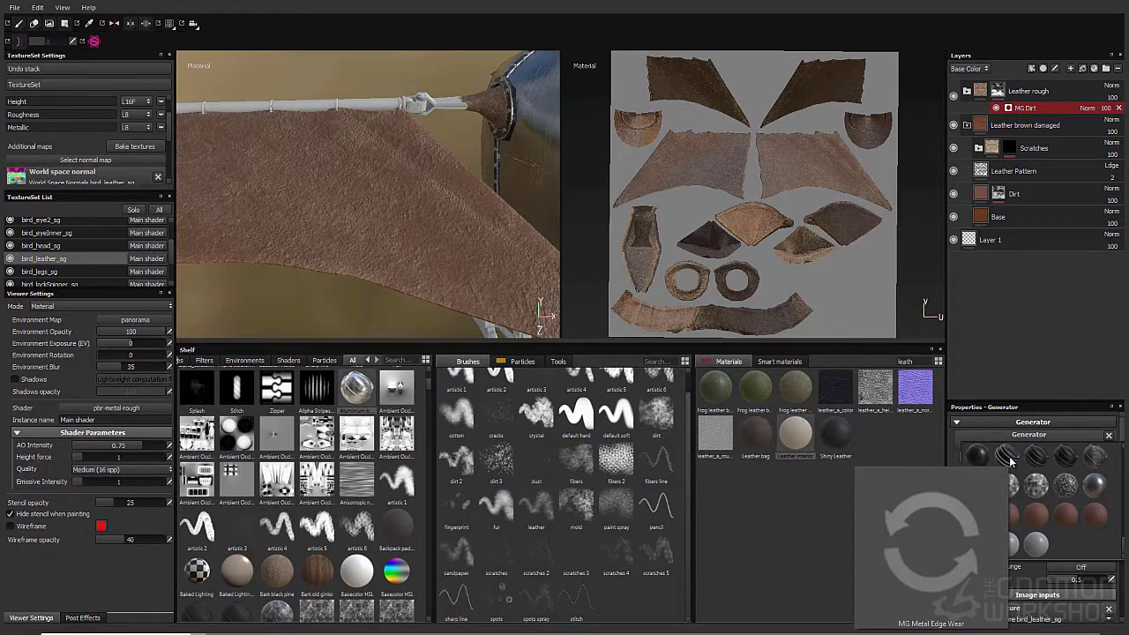
{"action": "left_click", "coordinate": [1010, 457]}
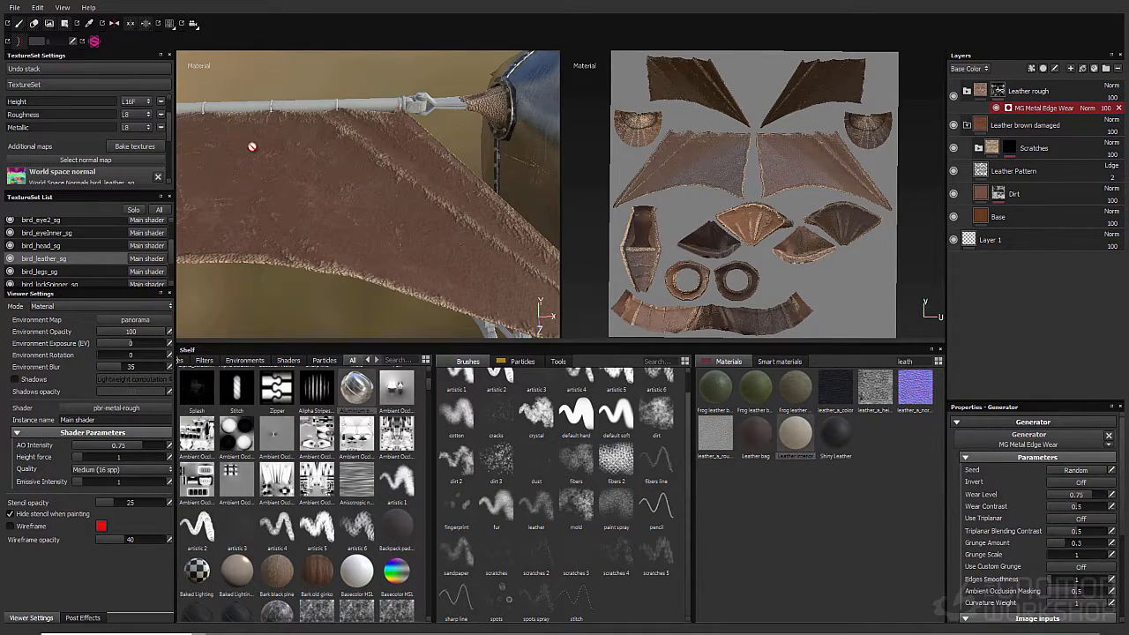
Hide Leather rough and give the Scratches mask's fill a UV scale of 0.683 with Bilinear | HQ filtering
{"action": "left_click", "coordinate": [1016, 127]}
{"action": "left_click", "coordinate": [1008, 147]}
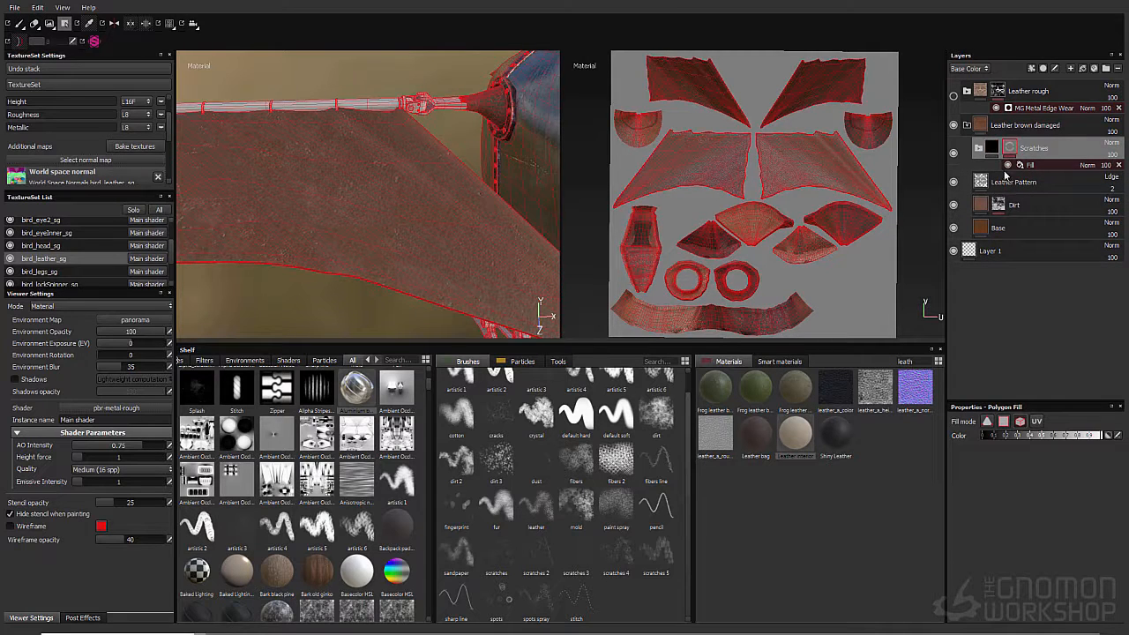
{"action": "left_click", "coordinate": [1023, 165]}
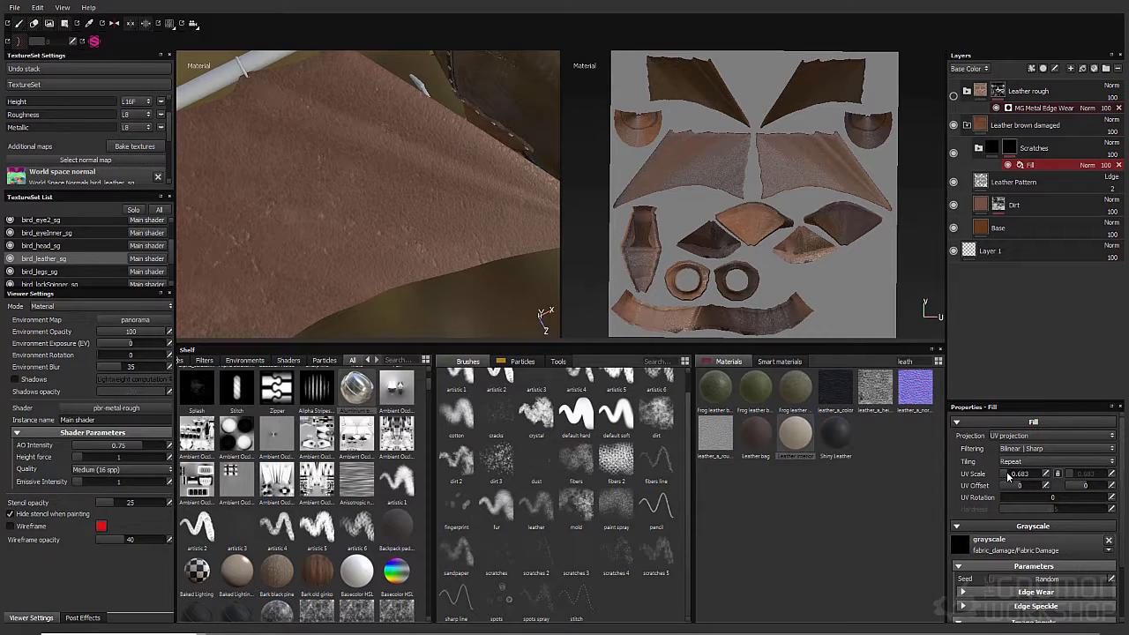
{"action": "left_click", "coordinate": [1056, 448]}
{"action": "left_click", "coordinate": [1065, 459]}
{"action": "scroll", "coordinate": [408, 203], "scroll_direction": "down", "scroll_amount": 5}
{"action": "mouse_move", "coordinate": [409, 204]}
{"action": "left_mouse_down", "text": "alt"}
{"action": "mouse_move", "coordinate": [388, 190]}
{"action": "mouse_move", "coordinate": [419, 205]}
{"action": "left_mouse_up", "text": "alt"}
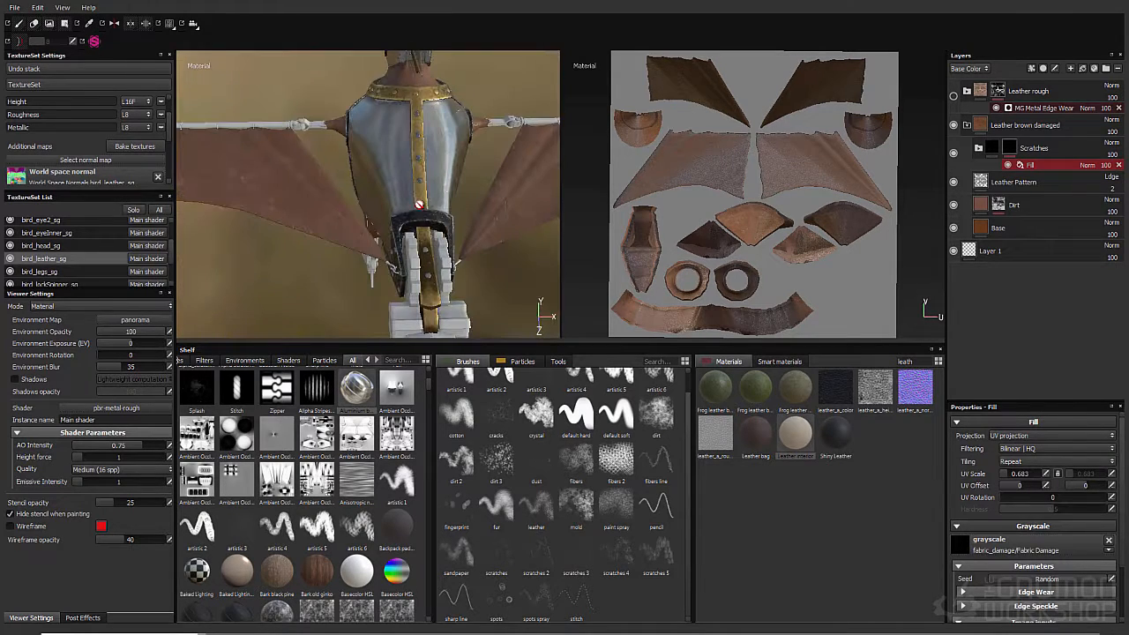
Tune the Scratches fill's Edge Wear to Wear Level 0.68, Wear Contrast 0.41 and Edges Smoothness 5.38, checking the wings
{"action": "left_click", "coordinate": [1065, 590]}
{"action": "scroll", "coordinate": [1086, 543], "scroll_direction": "down", "scroll_amount": 2}
{"action": "left_click_drag", "start_coordinate": [1100, 537], "coordinate": [1093, 536]}
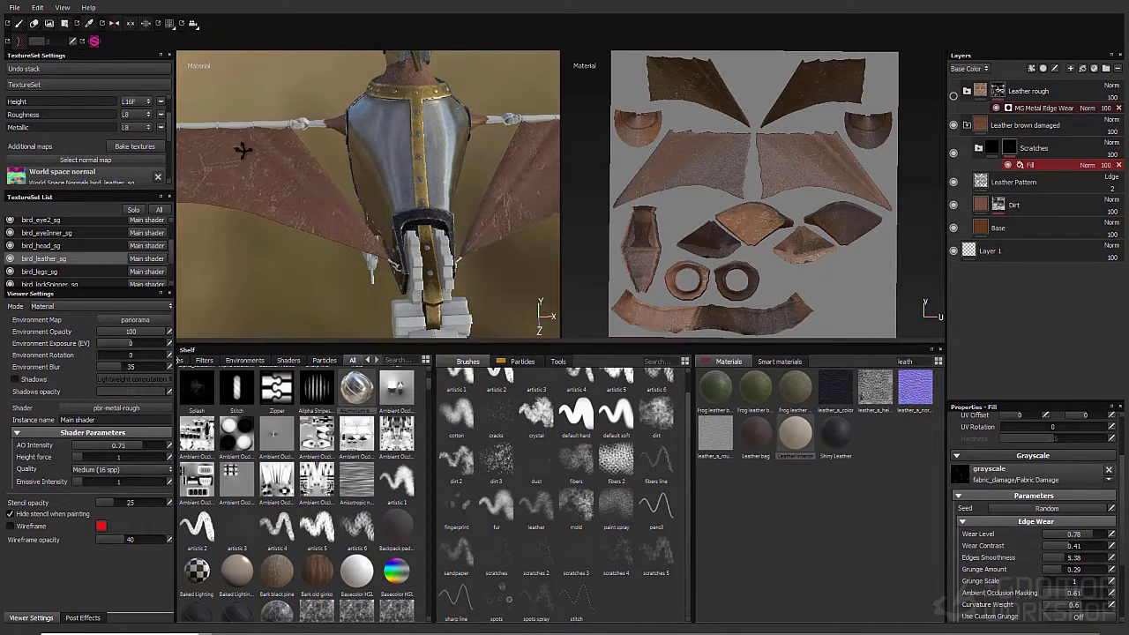
{"action": "left_click_drag", "start_coordinate": [245, 151], "coordinate": [394, 186], "text": "alt"}
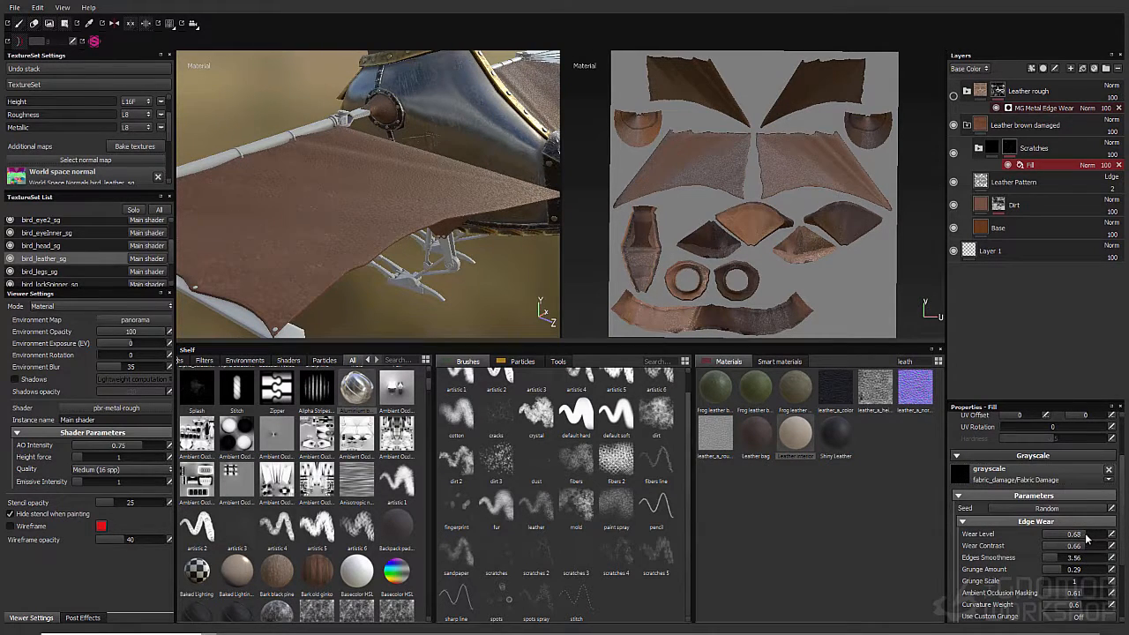
{"action": "left_click_drag", "start_coordinate": [1094, 539], "coordinate": [1096, 541]}
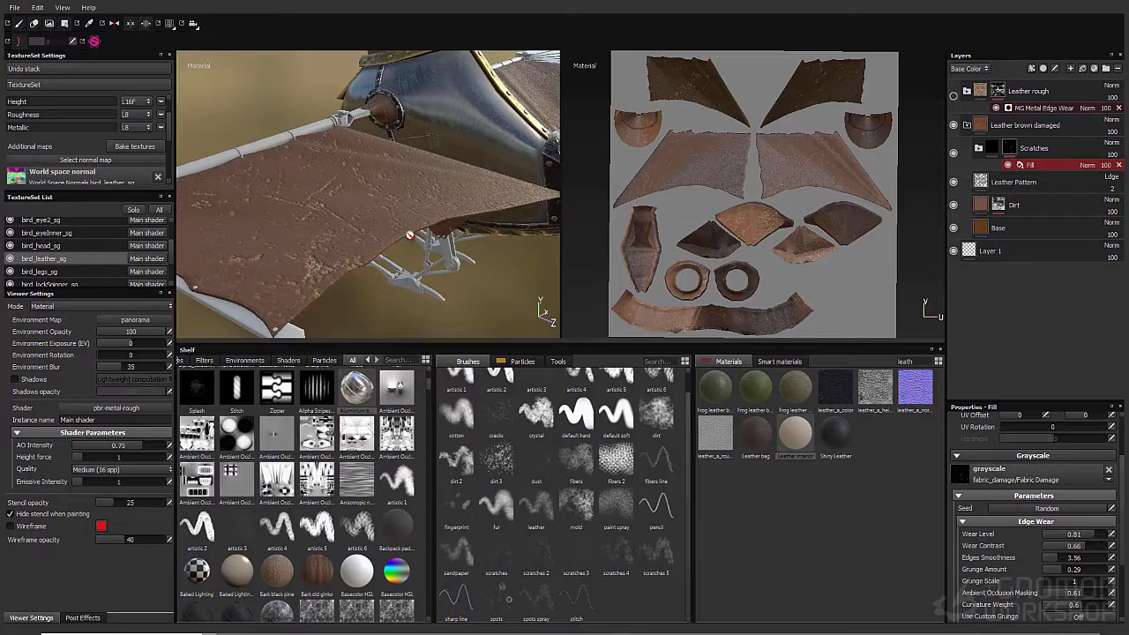
{"action": "left_click_drag", "start_coordinate": [410, 236], "coordinate": [327, 202], "text": "alt"}
{"action": "left_click_drag", "start_coordinate": [424, 237], "coordinate": [402, 131], "text": "alt"}
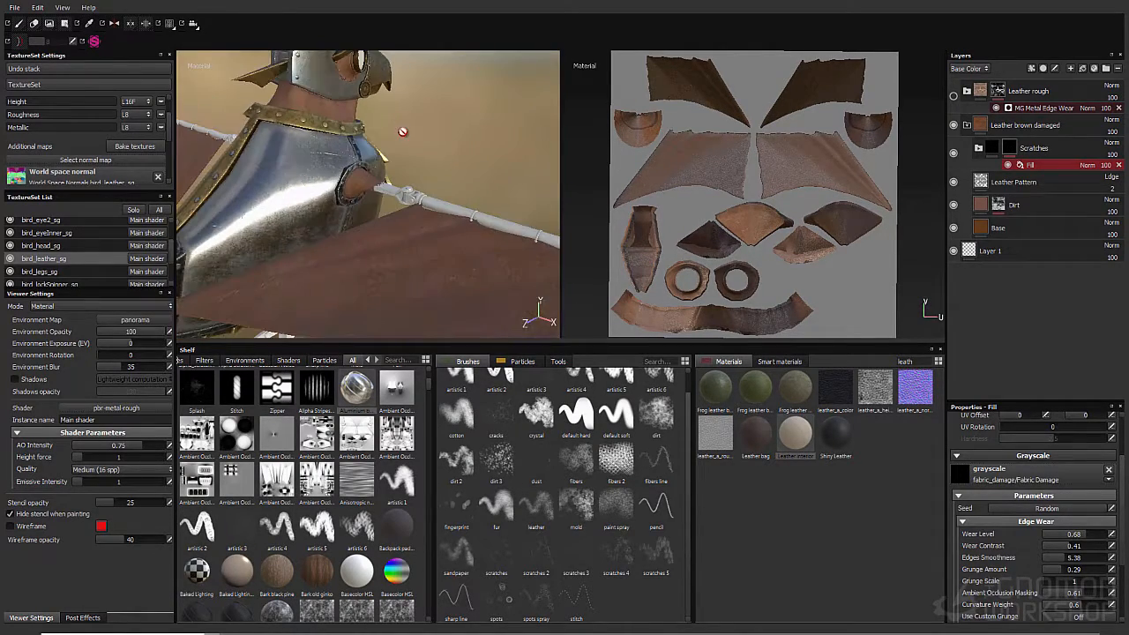
Shift the Base layer's color to a yellowish brown and the Dirt layer's color to a muted brown
{"action": "left_click", "coordinate": [983, 230]}
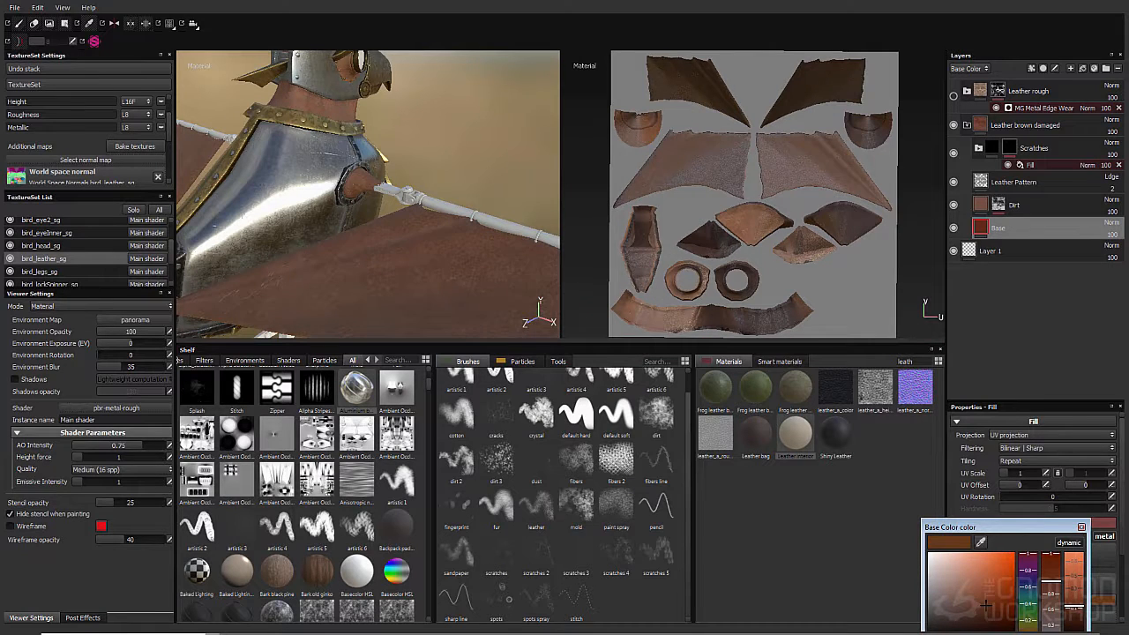
{"action": "left_click", "coordinate": [983, 205]}
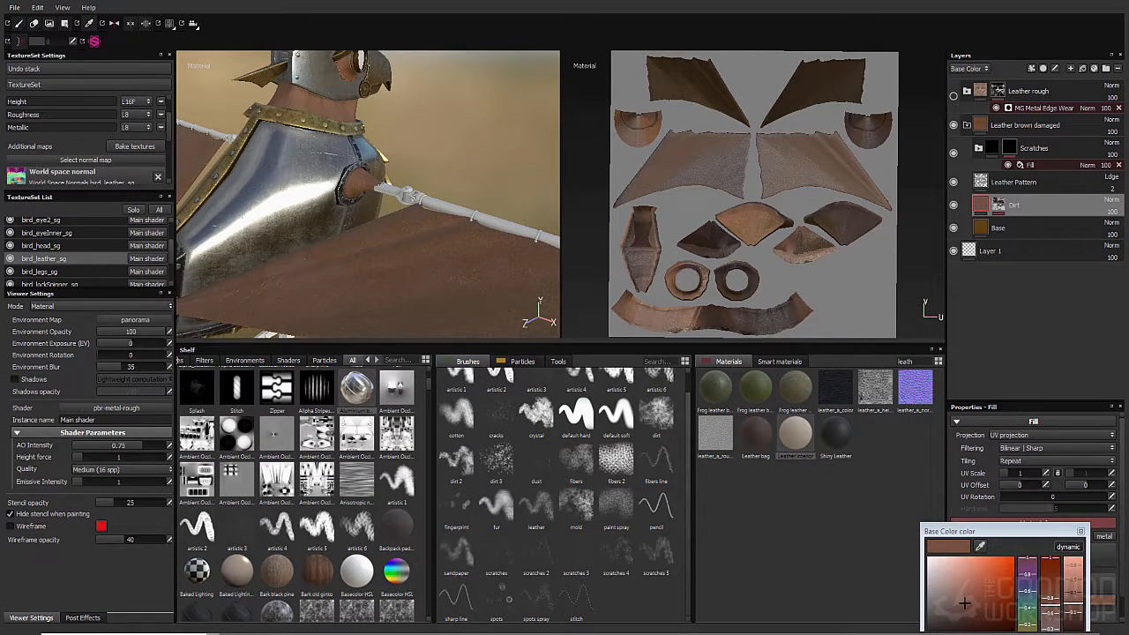
{"action": "left_click_drag", "start_coordinate": [477, 129], "coordinate": [516, 194], "text": "alt"}
Set the Leather Pattern layer's UV scale to about 16.7 and its Height blur to 0.16
{"action": "left_click", "coordinate": [981, 182]}
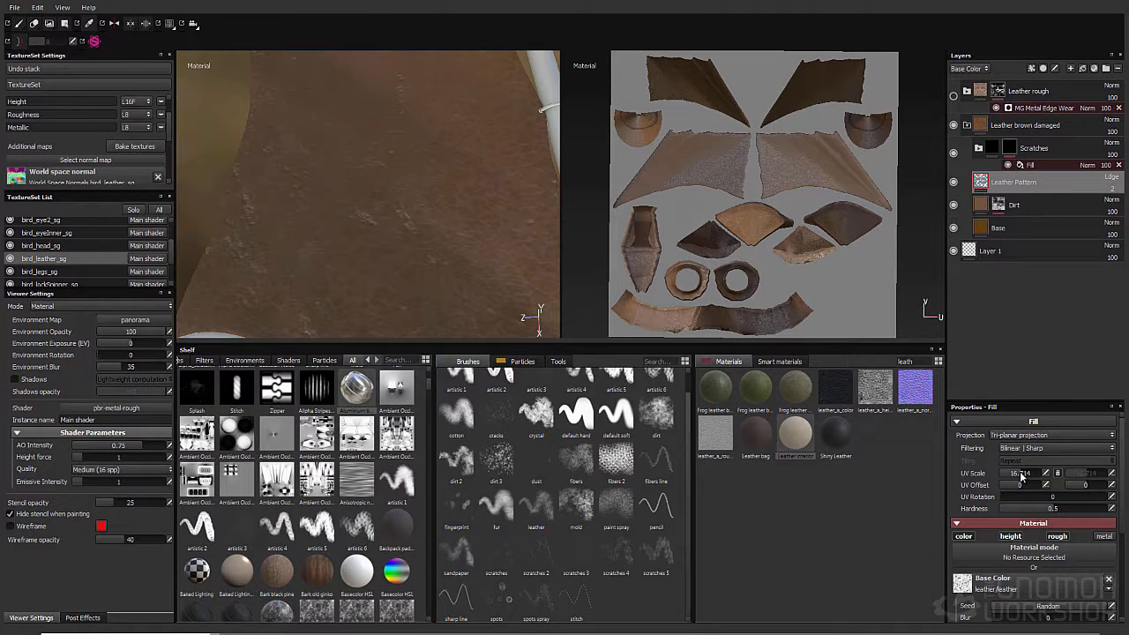
{"action": "scroll", "coordinate": [1032, 529], "scroll_direction": "down", "scroll_amount": 3}
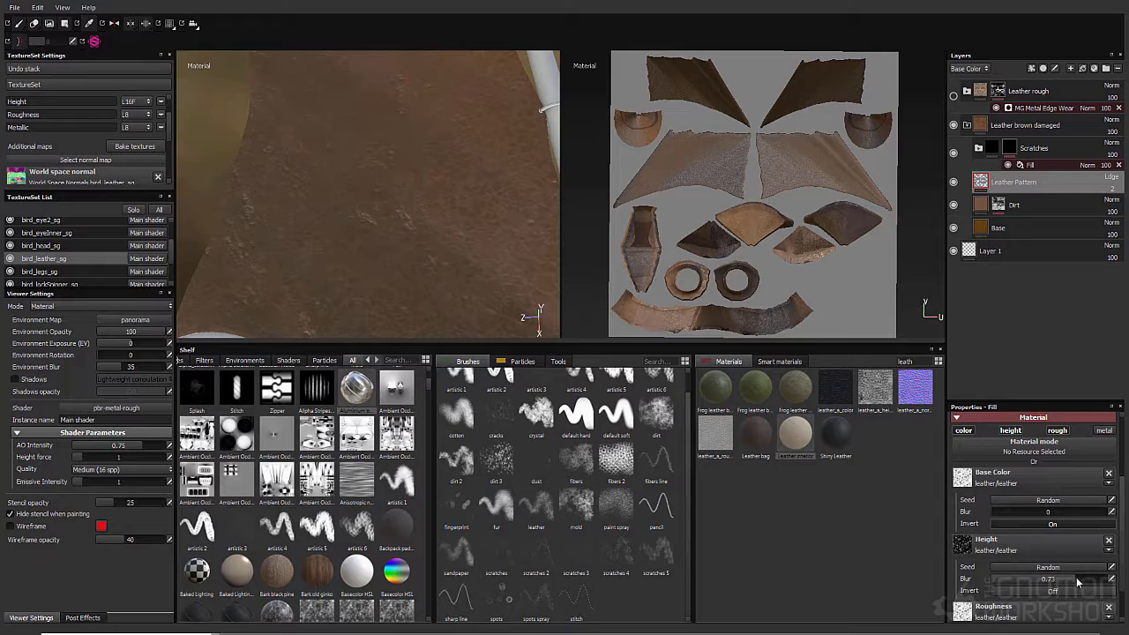
{"action": "scroll", "coordinate": [1027, 578], "scroll_direction": "down", "scroll_amount": 2}
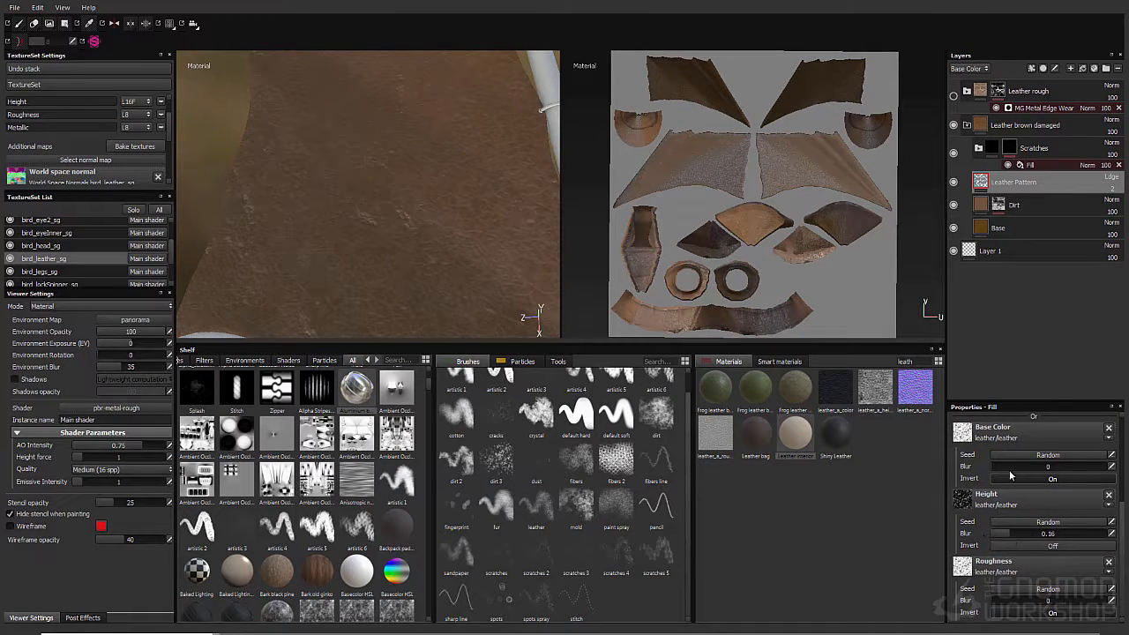
In the Height channel, set the Leather Pattern layer to Normal blending and lower its opacity to 5
{"action": "scroll", "coordinate": [1015, 494], "scroll_direction": "up", "scroll_amount": 2}
{"action": "left_click", "coordinate": [1112, 188]}
{"action": "left_click", "coordinate": [1106, 200]}
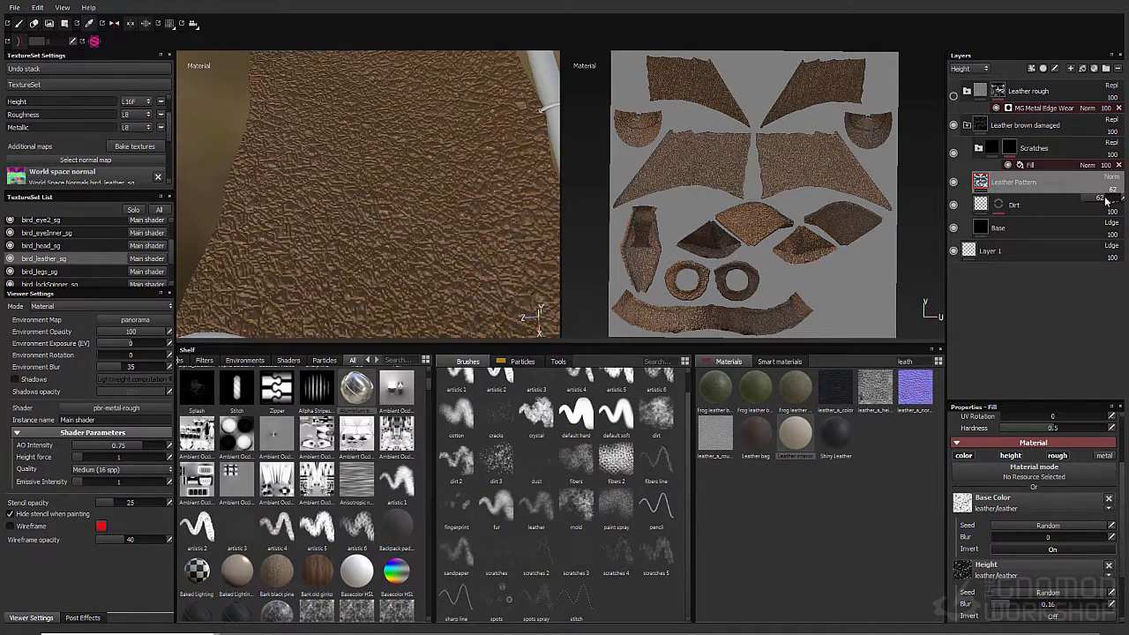
{"action": "type", "text": "3"}
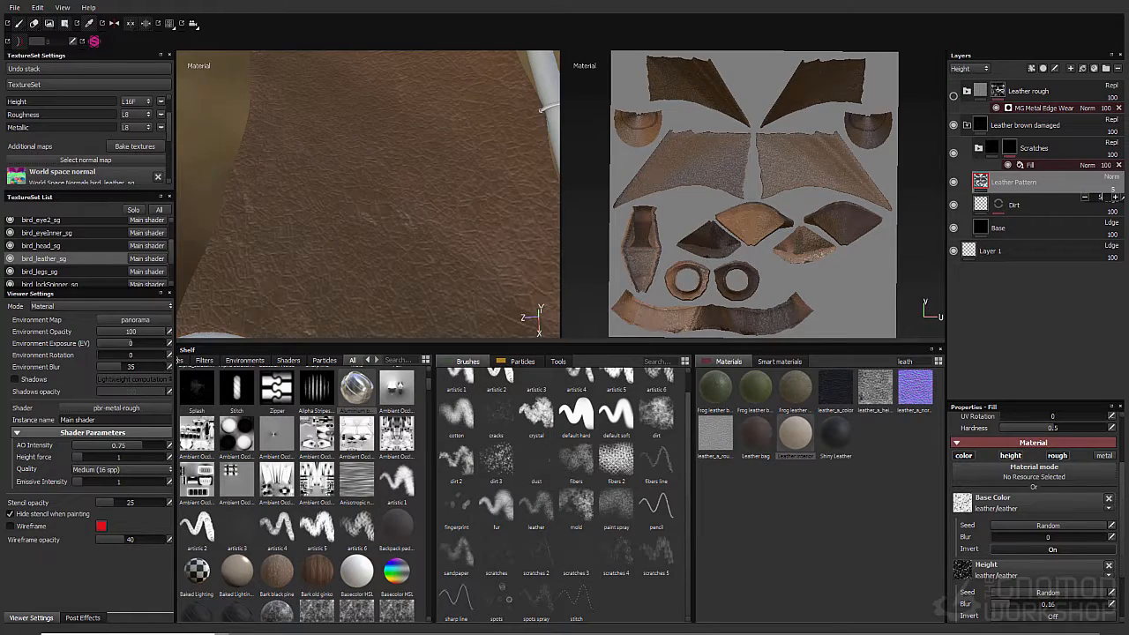
Clear the leather search in the material library and switch the layer stack to the Base Color channel
{"action": "right_click_drag", "start_coordinate": [476, 177], "coordinate": [444, 221], "text": "alt"}
{"action": "left_click_drag", "start_coordinate": [444, 220], "coordinate": [357, 274], "text": "alt"}
{"action": "scroll", "coordinate": [1039, 503], "scroll_direction": "up", "scroll_amount": 3}
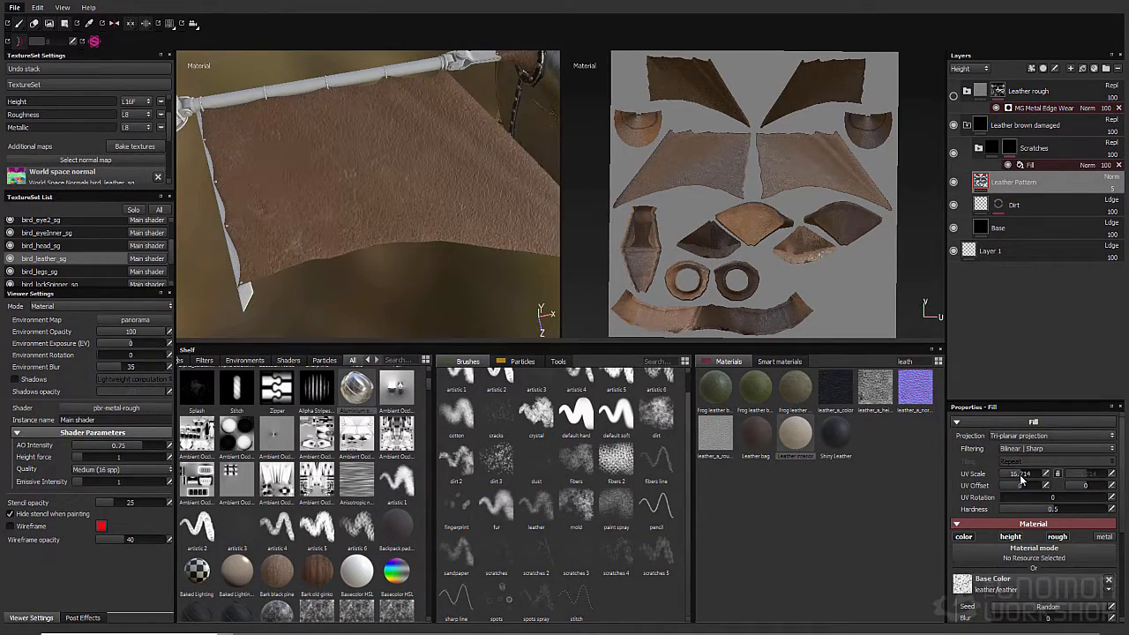
{"action": "left_click_drag", "start_coordinate": [291, 232], "coordinate": [371, 181], "text": "alt"}
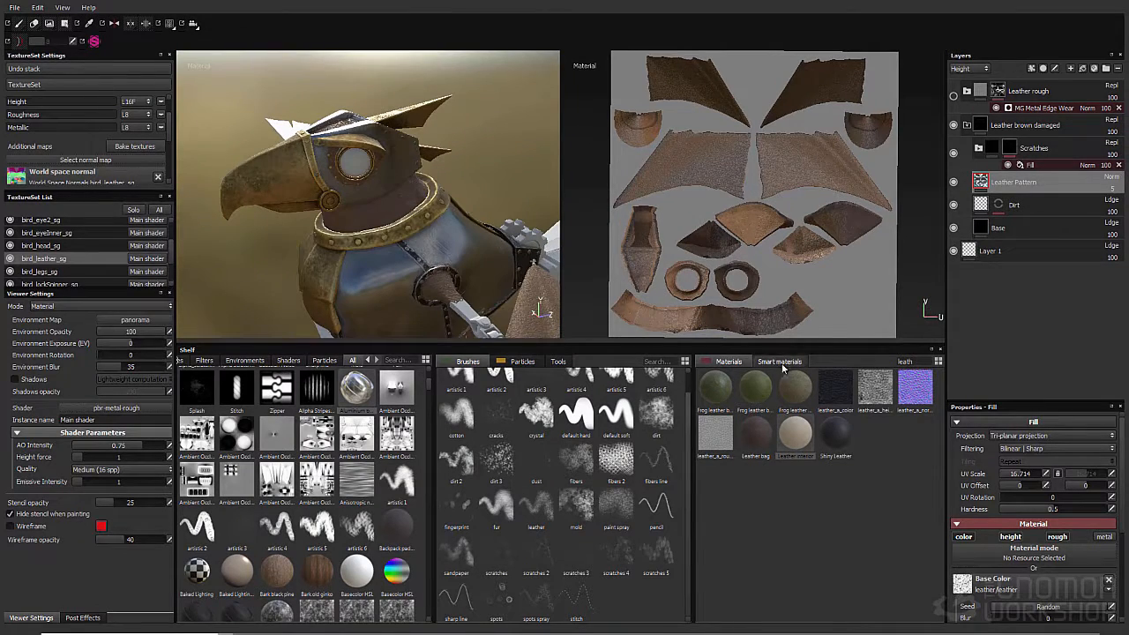
{"action": "key", "text": "BackSpace"}
{"action": "key", "text": "BackSpace"}
{"action": "key", "text": "BackSpace"}
{"action": "key", "text": "BackSpace"}
{"action": "key", "text": "BackSpace"}
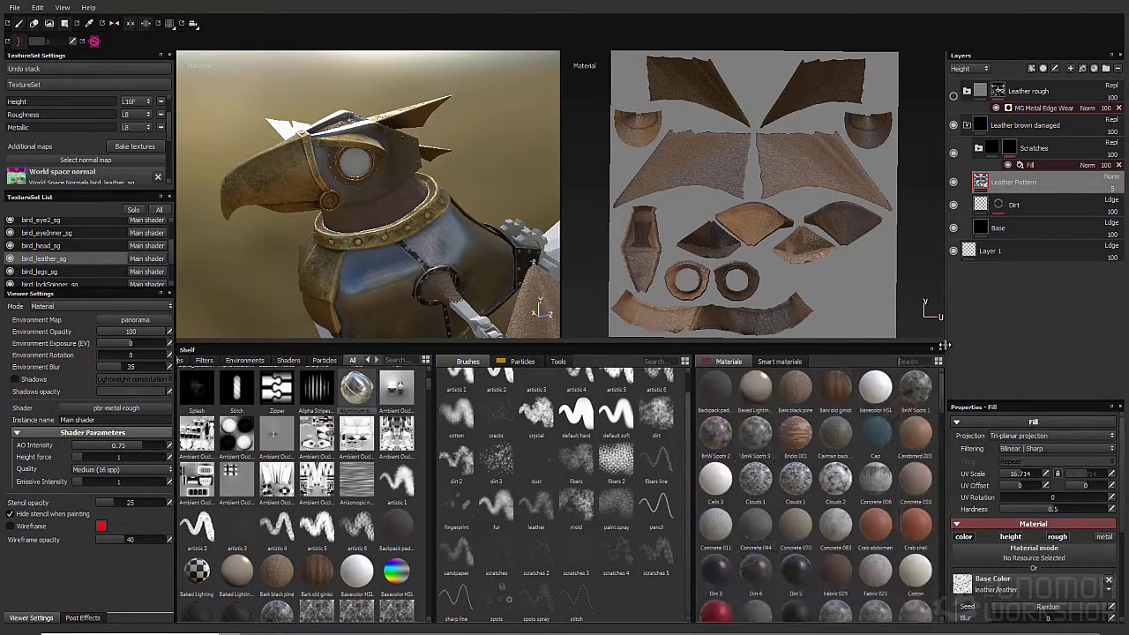
{"action": "scroll", "coordinate": [970, 68], "scroll_direction": "up", "scroll_amount": 1}
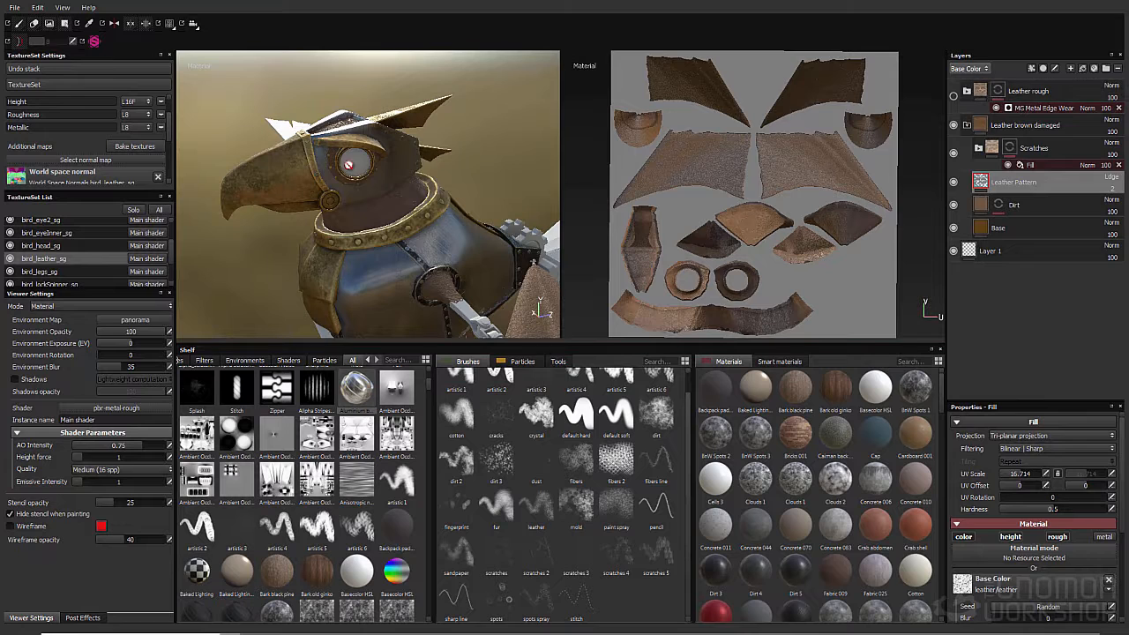
Apply the Glass visor smart material to the bird_eye1_sg texture set, above Layer 1
{"action": "left_click", "coordinate": [50, 220]}
{"action": "scroll", "coordinate": [156, 252], "scroll_direction": "up", "scroll_amount": 1}
{"action": "left_click", "coordinate": [134, 209]}
{"action": "left_click", "coordinate": [158, 209]}
{"action": "left_click", "coordinate": [779, 361]}
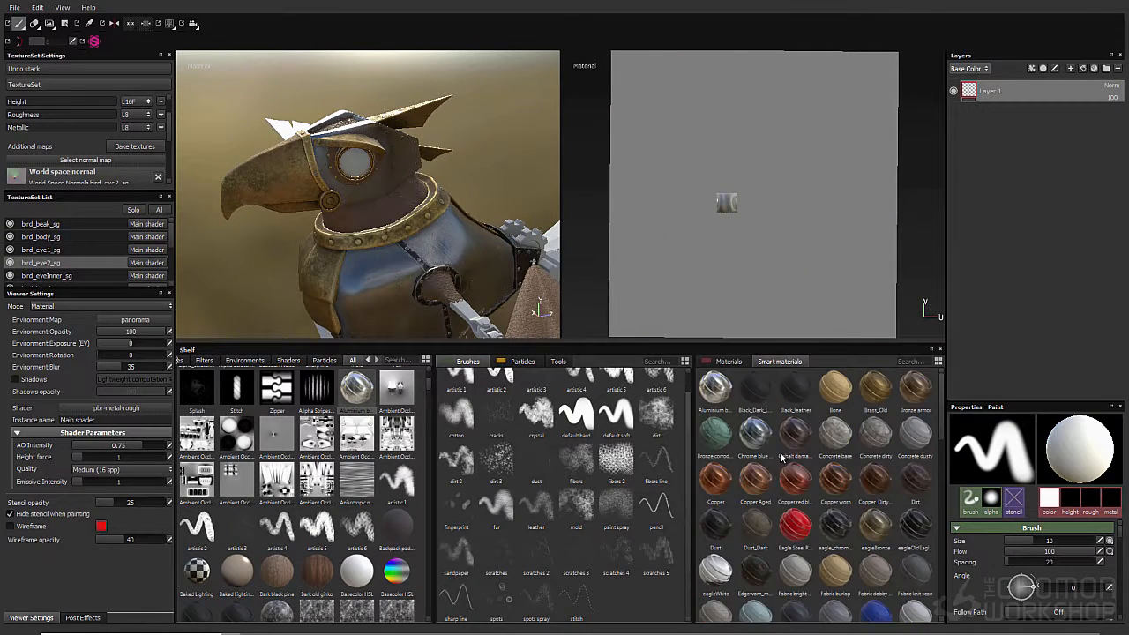
{"action": "scroll", "coordinate": [768, 472], "scroll_direction": "down", "scroll_amount": 3}
{"action": "left_click", "coordinate": [53, 252]}
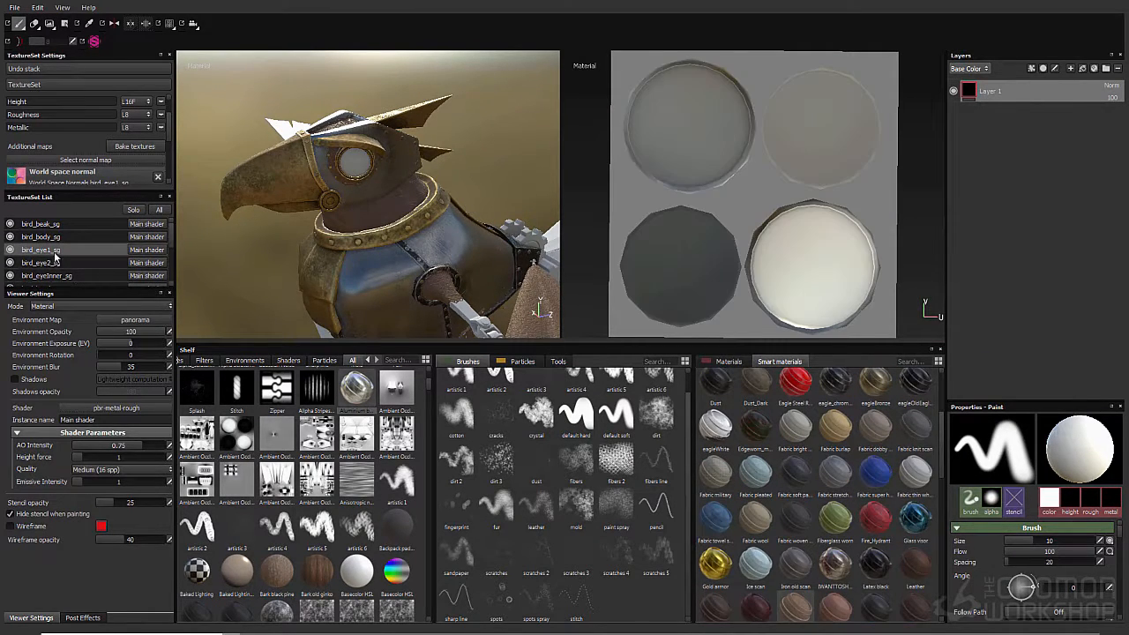
{"action": "left_click_drag", "start_coordinate": [1021, 89], "coordinate": [1014, 91]}
{"action": "scroll", "coordinate": [477, 211], "scroll_direction": "up", "scroll_amount": 3}
{"action": "left_click_drag", "start_coordinate": [476, 220], "coordinate": [494, 182], "text": "alt"}
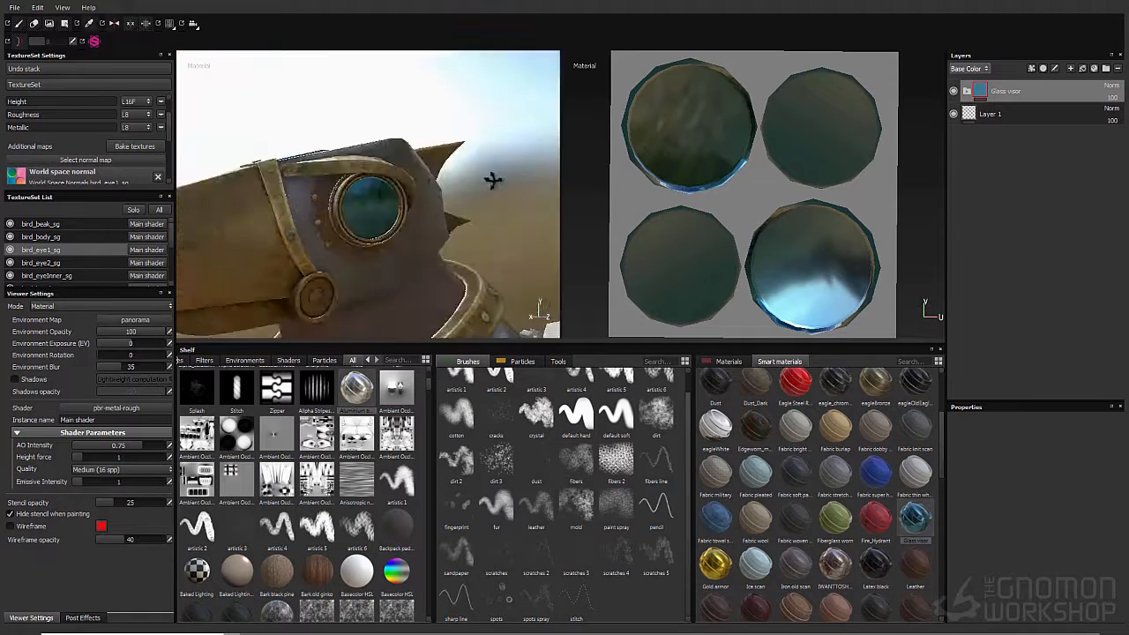
{"action": "middle_click_drag", "start_coordinate": [494, 182], "coordinate": [456, 199], "text": "alt"}
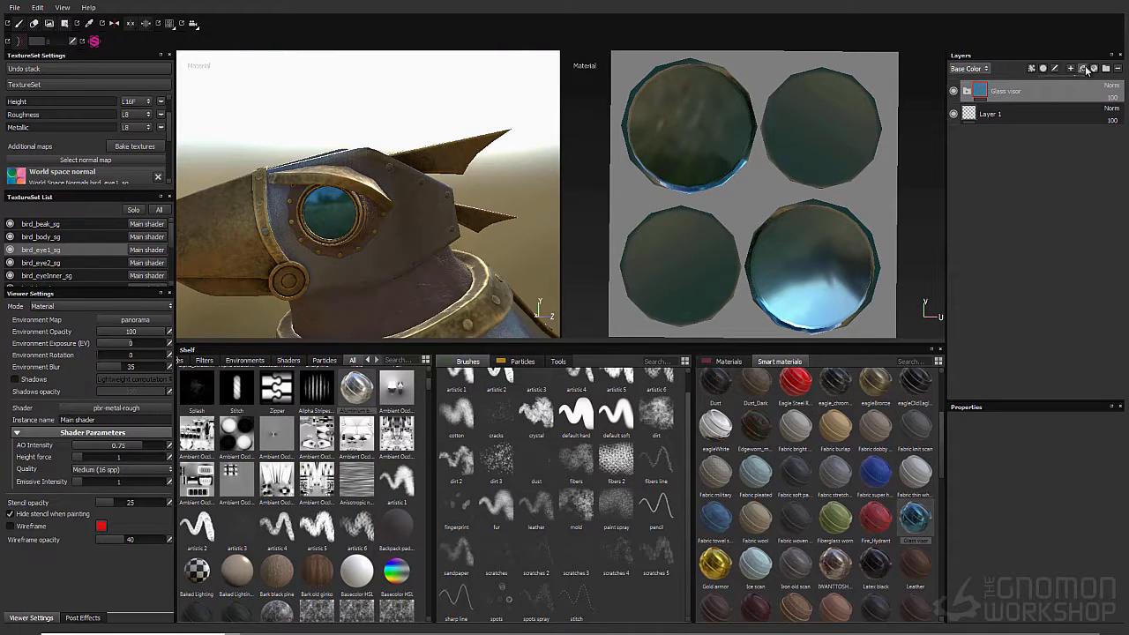
Show the full properties of the Base layer inside the Glass visor group and hide the bird_eye1_sg texture set
{"action": "left_click", "coordinate": [967, 91]}
{"action": "left_click", "coordinate": [998, 144]}
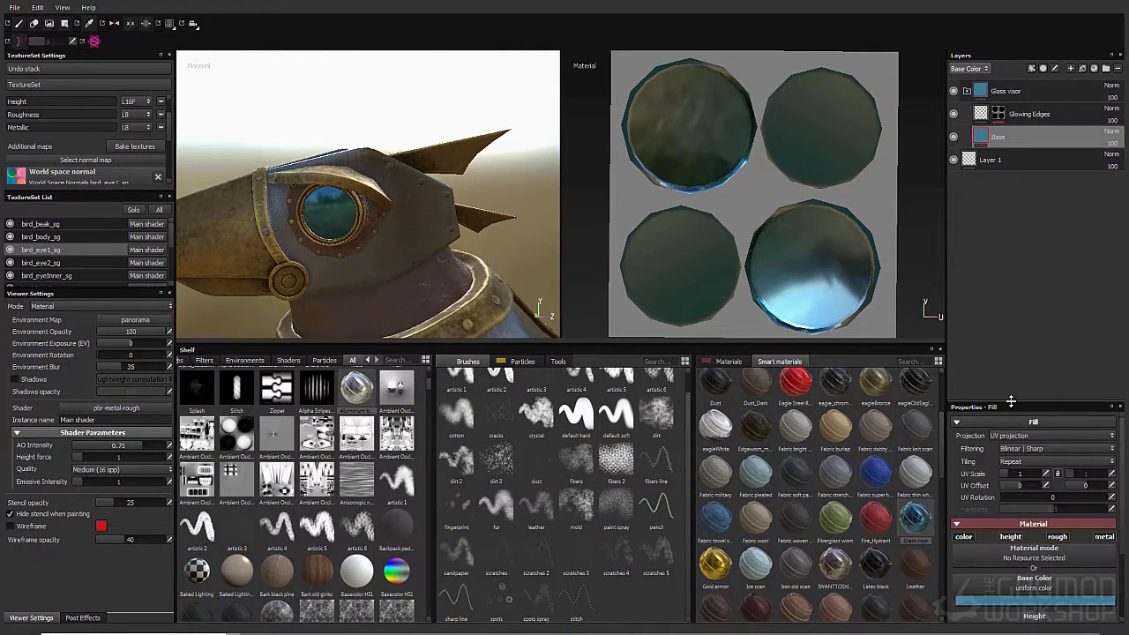
{"action": "left_click_drag", "start_coordinate": [1011, 401], "coordinate": [1033, 258]}
{"action": "left_click", "coordinate": [1036, 408]}
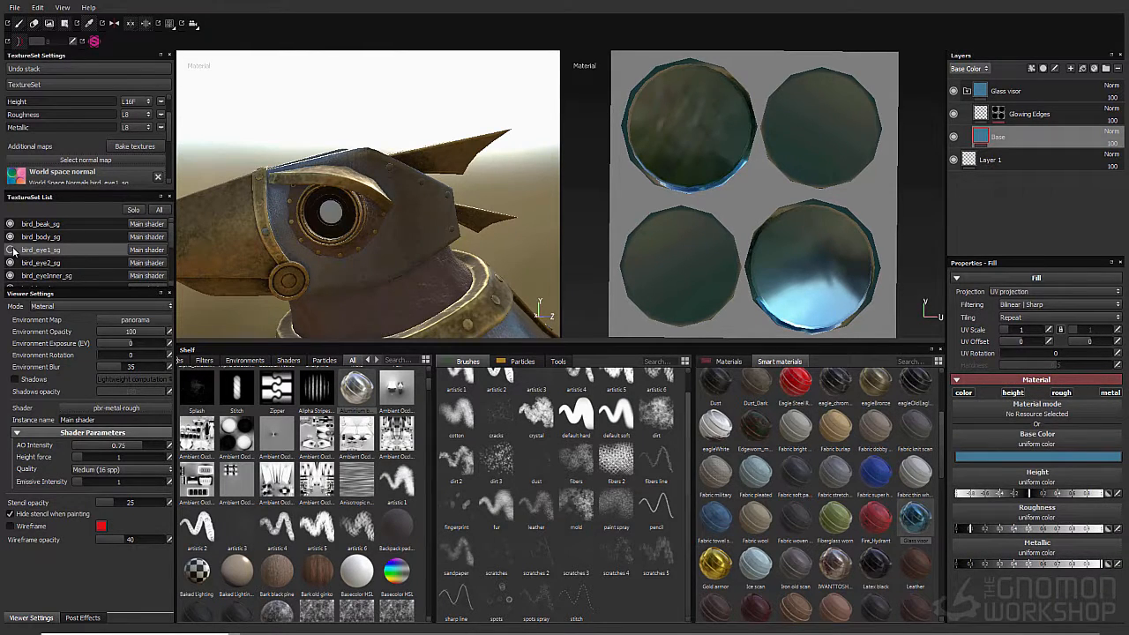
Add the Platinum material to the bird_eye2_sg texture set as a fill layer beneath Layer 1
{"action": "left_click", "coordinate": [43, 261]}
{"action": "left_click", "coordinate": [728, 361]}
{"action": "left_click_drag", "start_coordinate": [940, 397], "coordinate": [936, 479]}
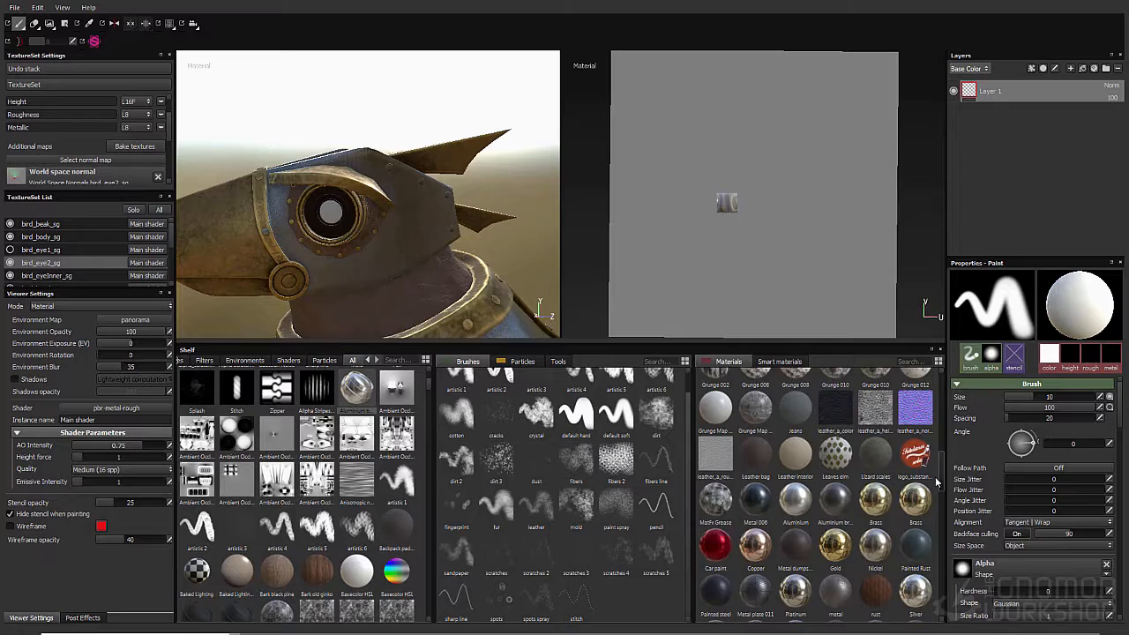
{"action": "left_click_drag", "start_coordinate": [999, 91], "coordinate": [1000, 94]}
{"action": "left_click_drag", "start_coordinate": [389, 156], "coordinate": [392, 141], "text": "alt"}
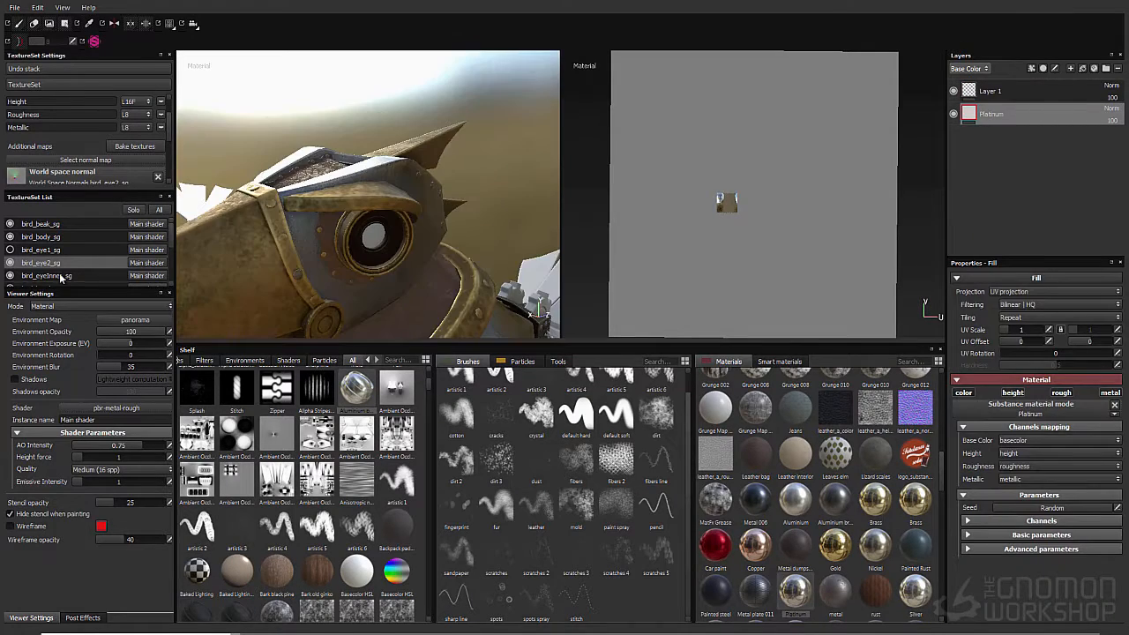
Add the same Platinum material to the bird_eyeInner_sg texture set, beneath its Layer 1
{"action": "left_click", "coordinate": [58, 275]}
{"action": "left_click_drag", "start_coordinate": [795, 592], "coordinate": [1020, 93]}
{"action": "mouse_move", "coordinate": [518, 153]}
{"action": "left_mouse_down", "text": "alt"}
{"action": "mouse_move", "coordinate": [340, 139]}
{"action": "mouse_move", "coordinate": [353, 132]}
{"action": "mouse_move", "coordinate": [428, 260]}
{"action": "mouse_move", "coordinate": [504, 141]}
{"action": "mouse_move", "coordinate": [458, 229]}
{"action": "mouse_move", "coordinate": [459, 186]}
{"action": "left_mouse_up", "text": "alt"}
Apply the Brass_Old smart material to the bird_lockSpinner_sg texture set
{"action": "scroll", "coordinate": [65, 275], "scroll_direction": "down", "scroll_amount": 3}
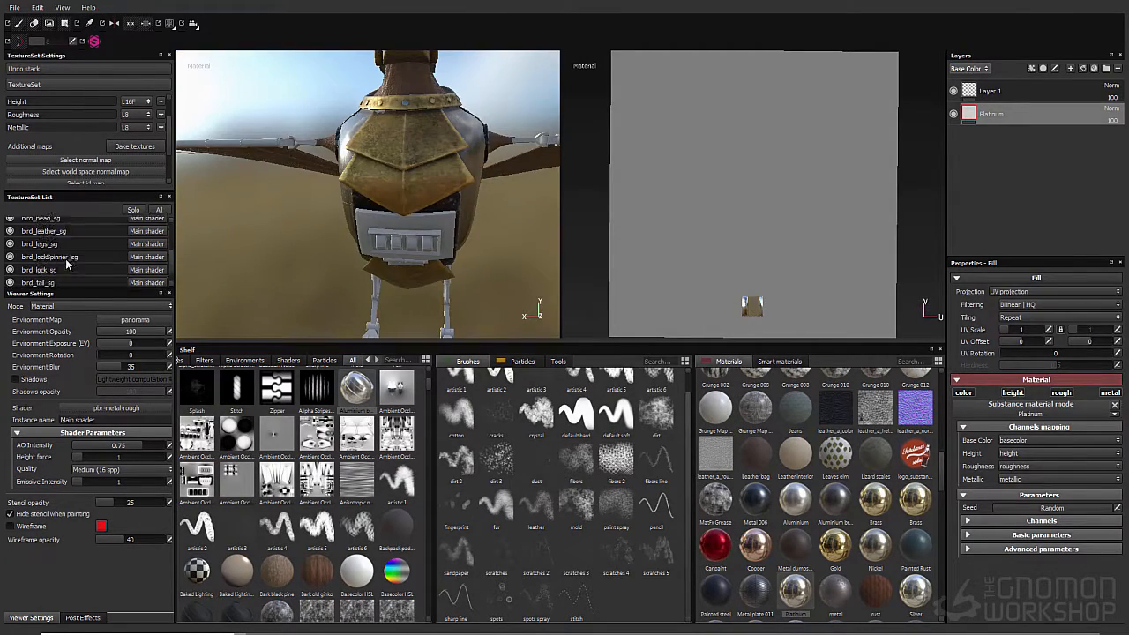
{"action": "left_click", "coordinate": [65, 256]}
{"action": "left_click", "coordinate": [778, 361]}
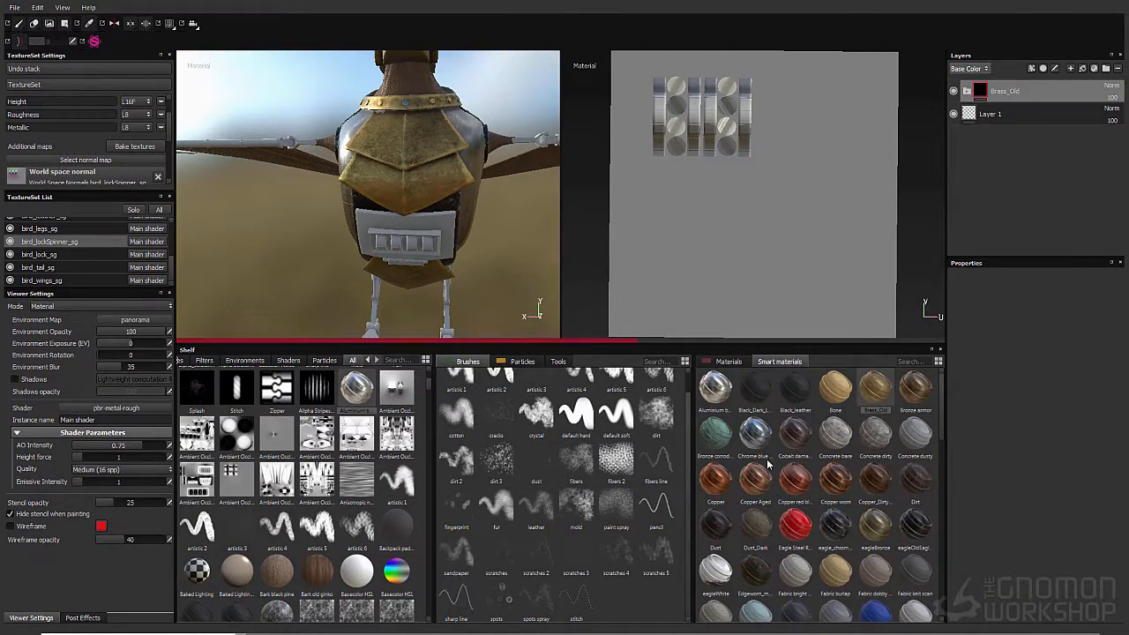
Apply the Steel scratched scan smart material to the bird_lock_sg texture set and check the lock on the body
{"action": "left_click", "coordinate": [119, 253]}
{"action": "scroll", "coordinate": [820, 545], "scroll_direction": "down", "scroll_amount": 5}
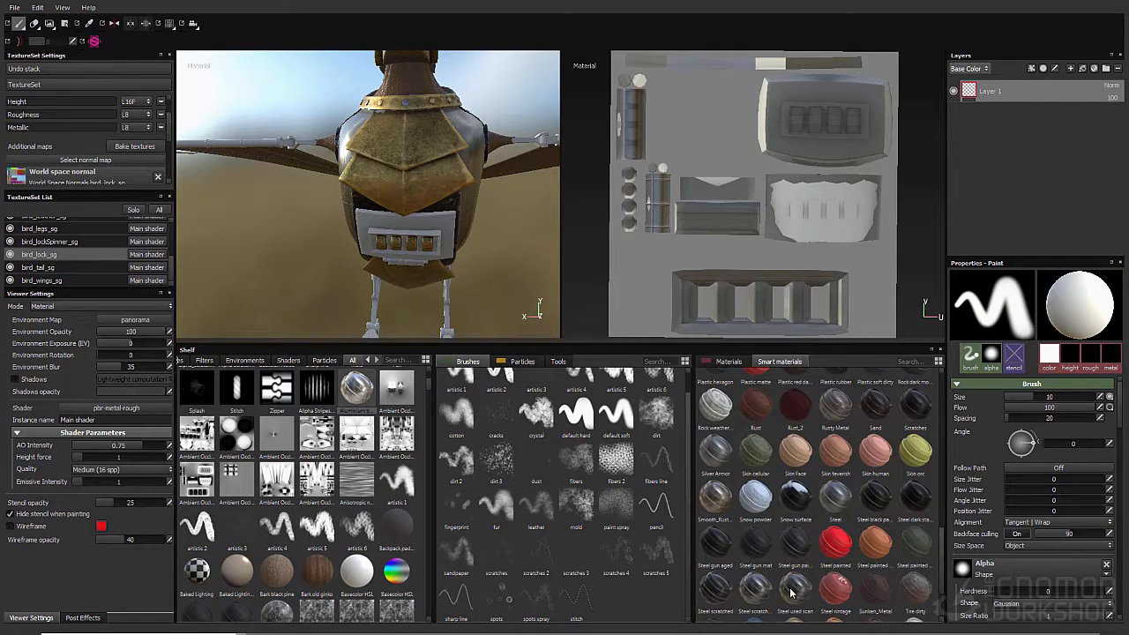
{"action": "left_click_drag", "start_coordinate": [755, 587], "coordinate": [1011, 96]}
{"action": "left_click_drag", "start_coordinate": [416, 236], "coordinate": [580, 277], "text": "alt"}
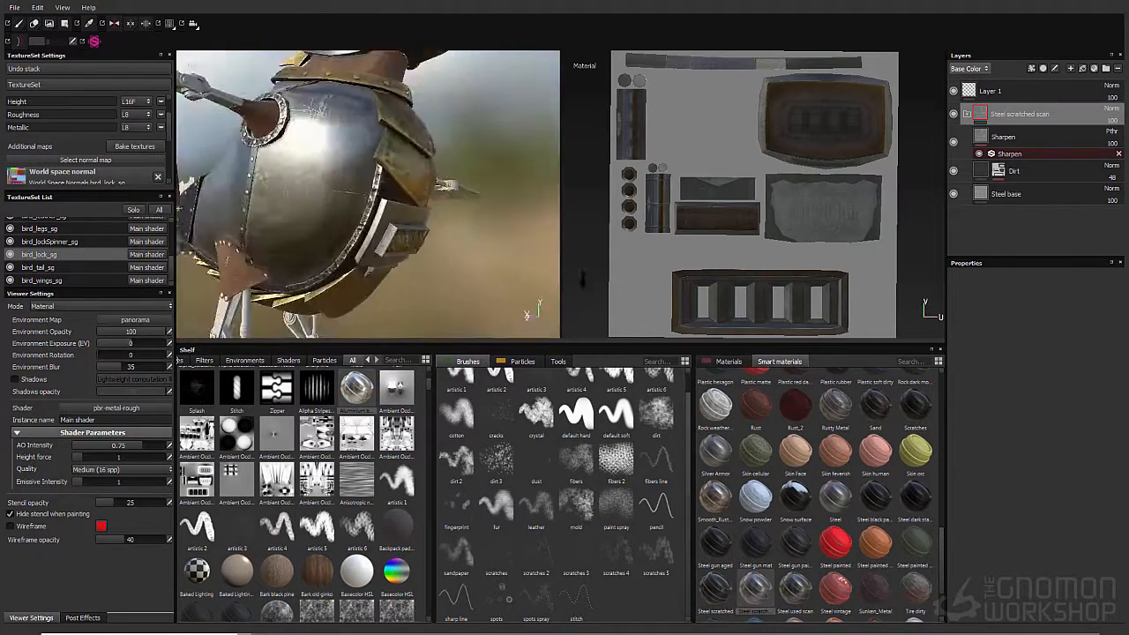
{"action": "right_click_drag", "start_coordinate": [580, 277], "coordinate": [436, 270], "text": "alt"}
{"action": "left_click_drag", "start_coordinate": [436, 270], "coordinate": [338, 173], "text": "alt"}
{"action": "right_click_drag", "start_coordinate": [338, 174], "coordinate": [344, 224], "text": "alt"}
{"action": "left_click_drag", "start_coordinate": [344, 224], "coordinate": [366, 209], "text": "alt"}
Isolate the bird_legs_sg texture set and check the leg materials in the Photoshop reference bird2.psd
{"action": "left_click", "coordinate": [57, 269]}
{"action": "key", "text": "alt+q"}
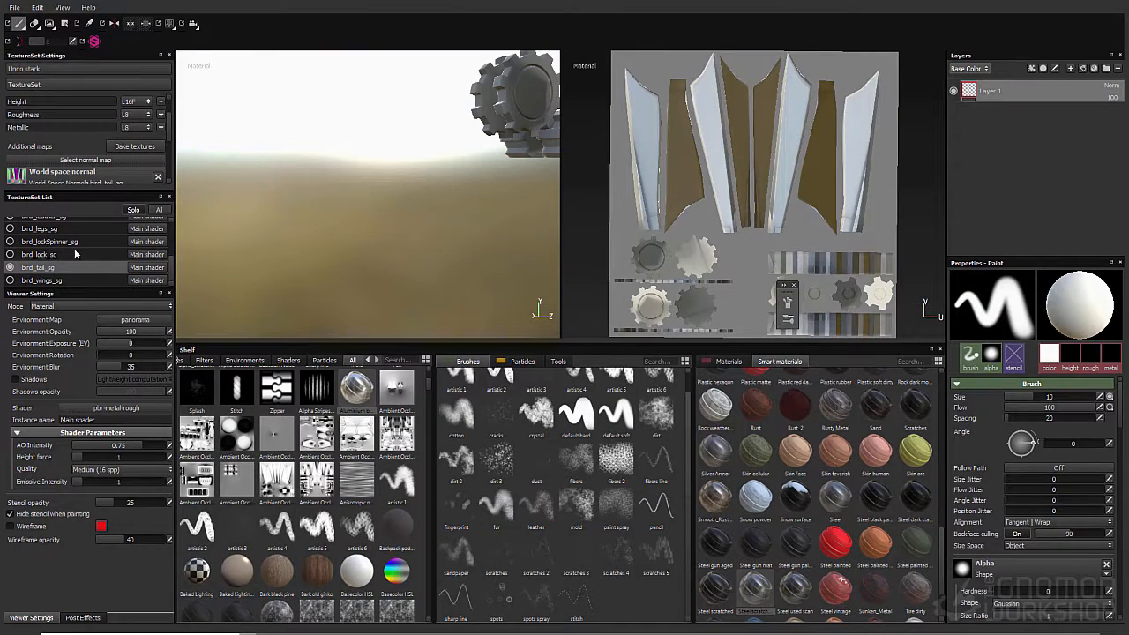
{"action": "left_click", "coordinate": [38, 228]}
{"action": "key", "text": "alt+Tab"}
{"action": "left_click_drag", "start_coordinate": [590, 400], "coordinate": [590, 403]}
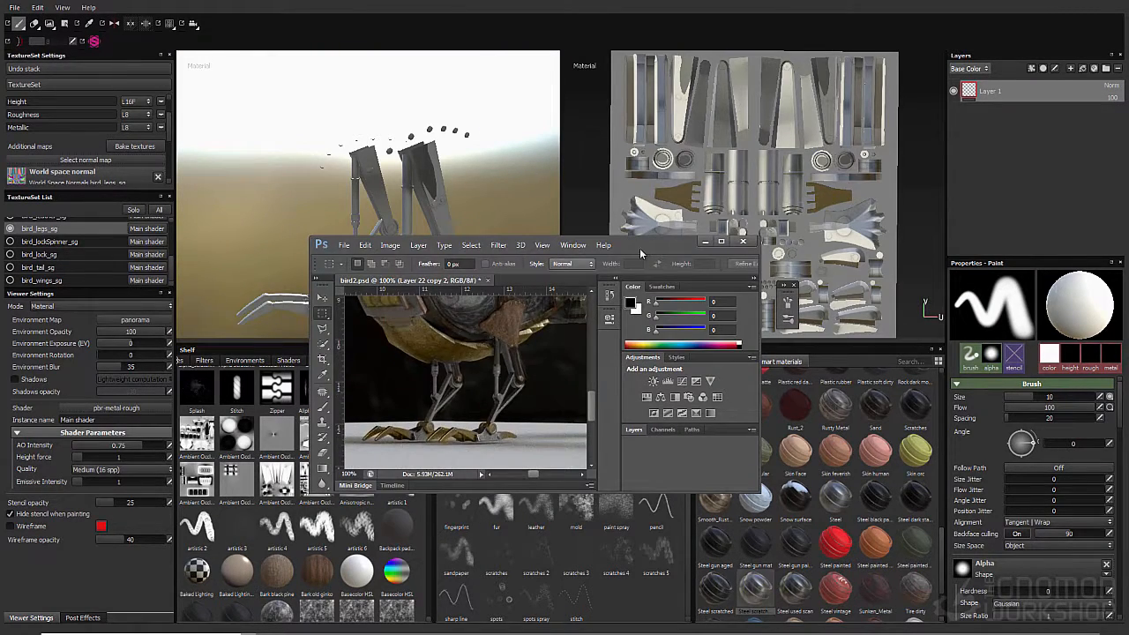
{"action": "key", "text": "alt+Tab"}
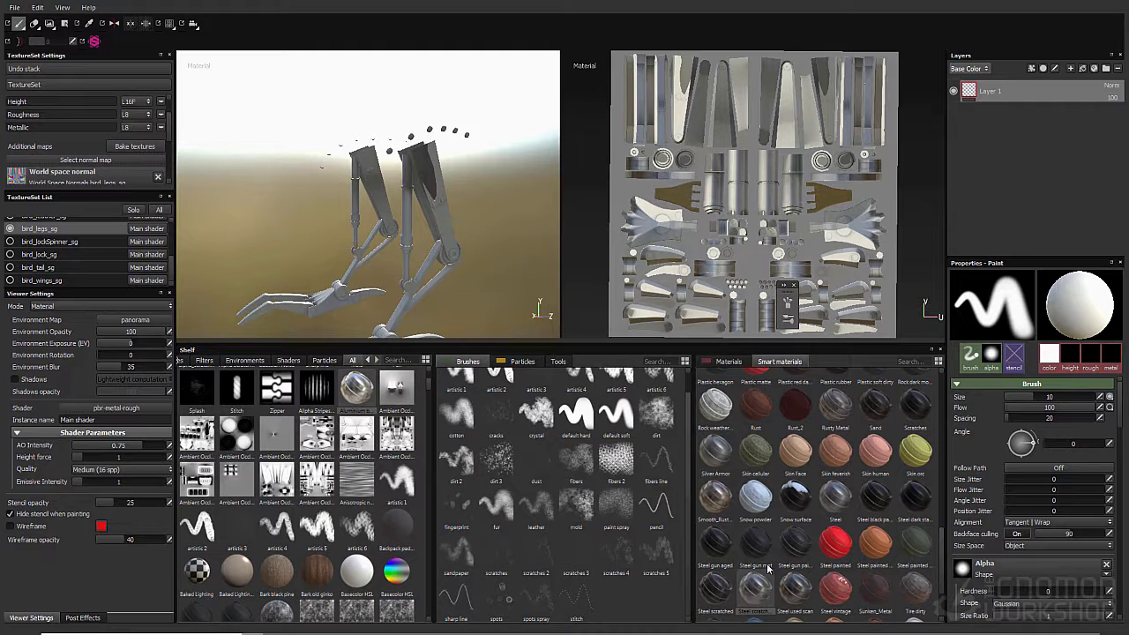
Add the Steel scratched scan smart material to the legs and Brass_Old above it with a black mask
{"action": "left_click_drag", "start_coordinate": [996, 88], "coordinate": [996, 91]}
{"action": "scroll", "coordinate": [936, 384], "scroll_direction": "up", "scroll_amount": 5}
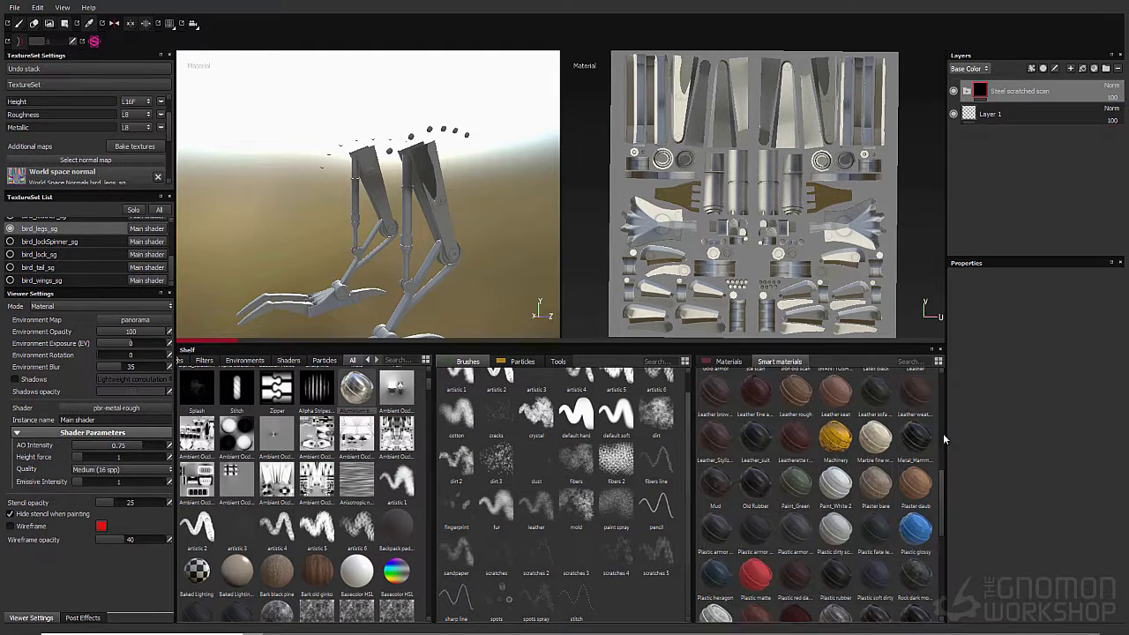
{"action": "scroll", "coordinate": [917, 388], "scroll_direction": "up", "scroll_amount": 5}
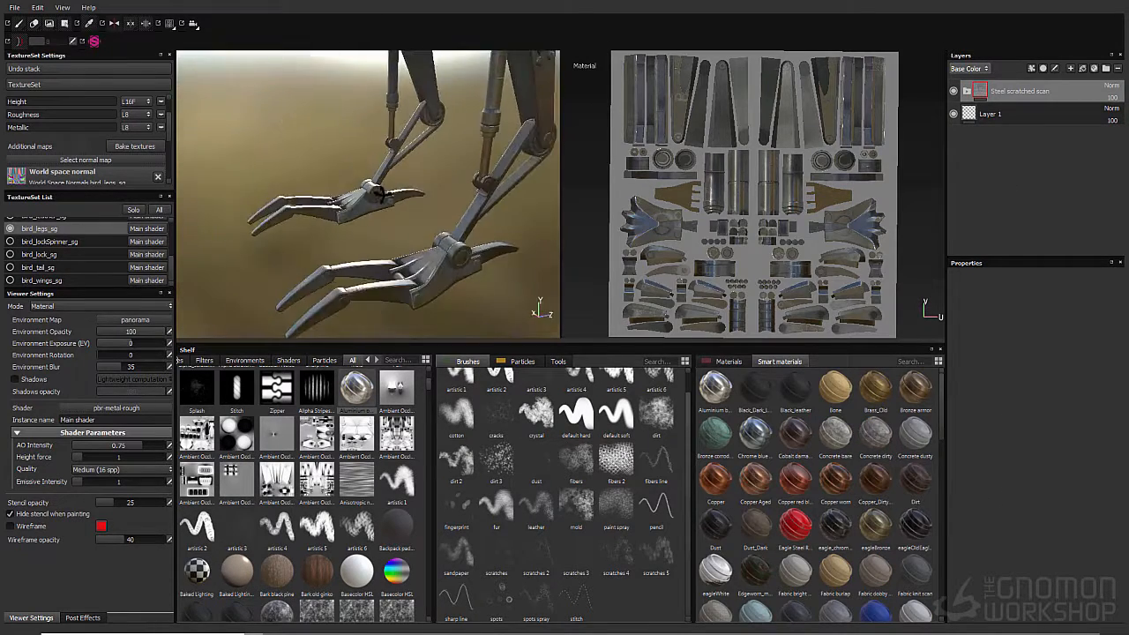
{"action": "left_click_drag", "start_coordinate": [875, 388], "coordinate": [1003, 90]}
{"action": "right_click", "coordinate": [982, 89]}
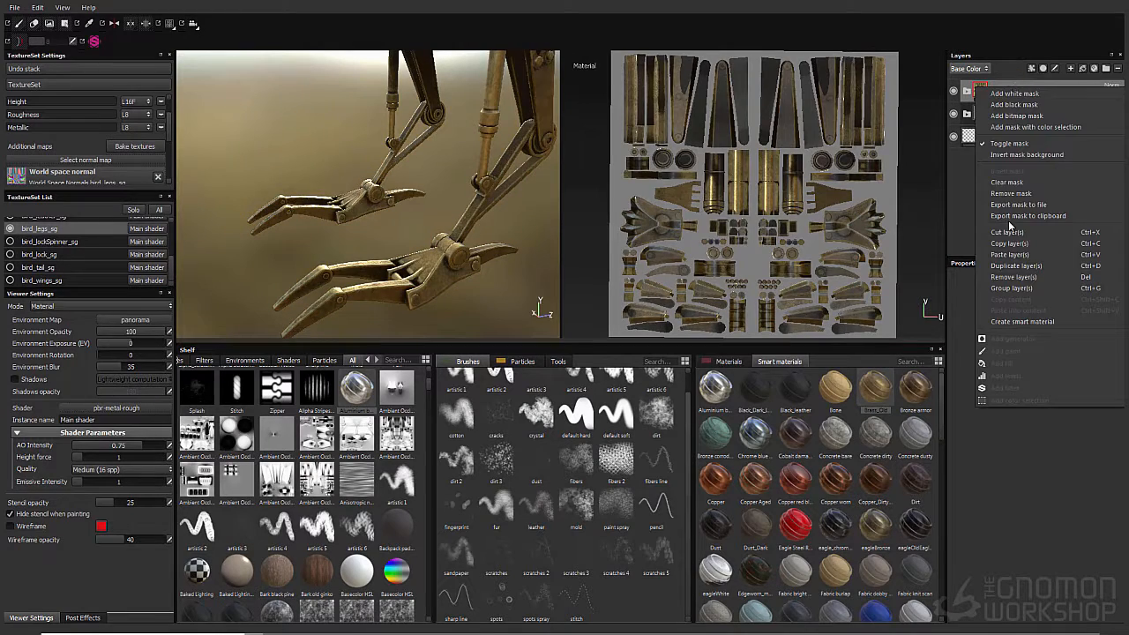
{"action": "left_click", "coordinate": [1026, 156]}
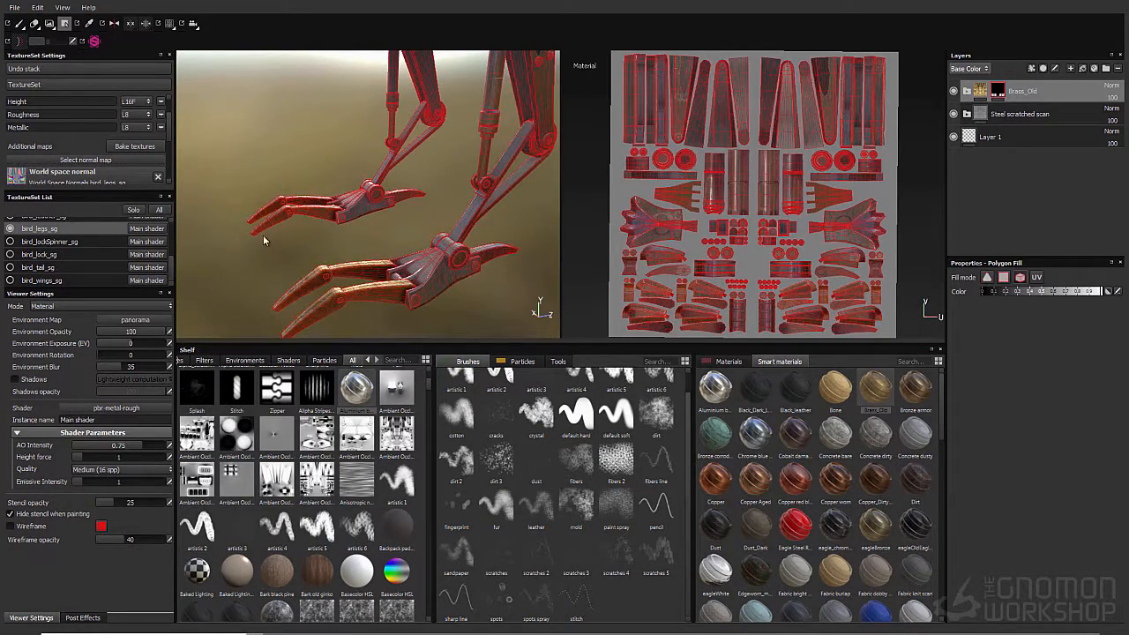
Reveal Brass_Old on the toes, rear claws and round joints of both legs by polygon-filling its mask
{"action": "left_click_drag", "start_coordinate": [263, 235], "coordinate": [419, 237], "text": "alt"}
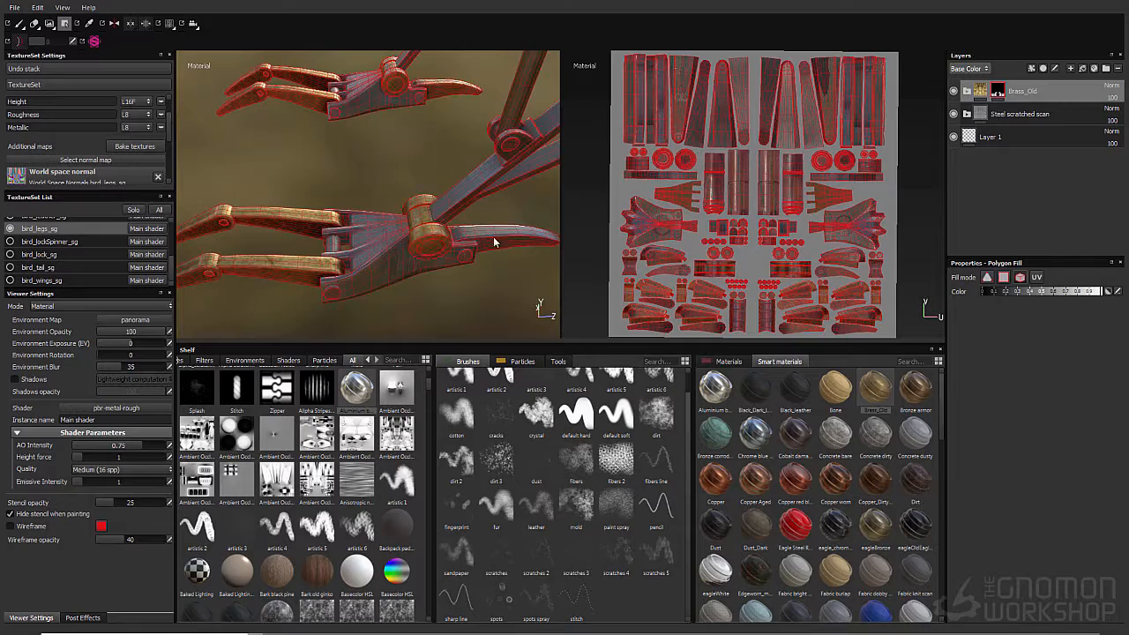
{"action": "left_click_drag", "start_coordinate": [494, 243], "coordinate": [344, 241], "text": "alt"}
{"action": "right_click_drag", "start_coordinate": [492, 221], "coordinate": [415, 232], "text": "alt"}
{"action": "left_click_drag", "start_coordinate": [415, 231], "coordinate": [593, 250], "text": "alt"}
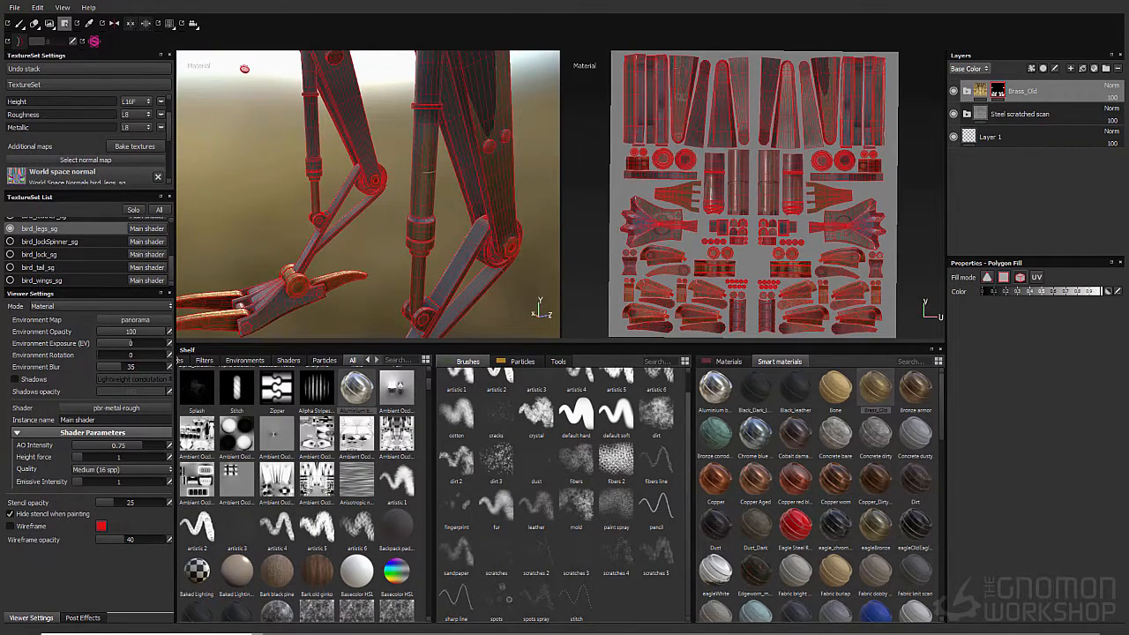
{"action": "left_click_drag", "start_coordinate": [340, 318], "coordinate": [624, 328], "text": "alt"}
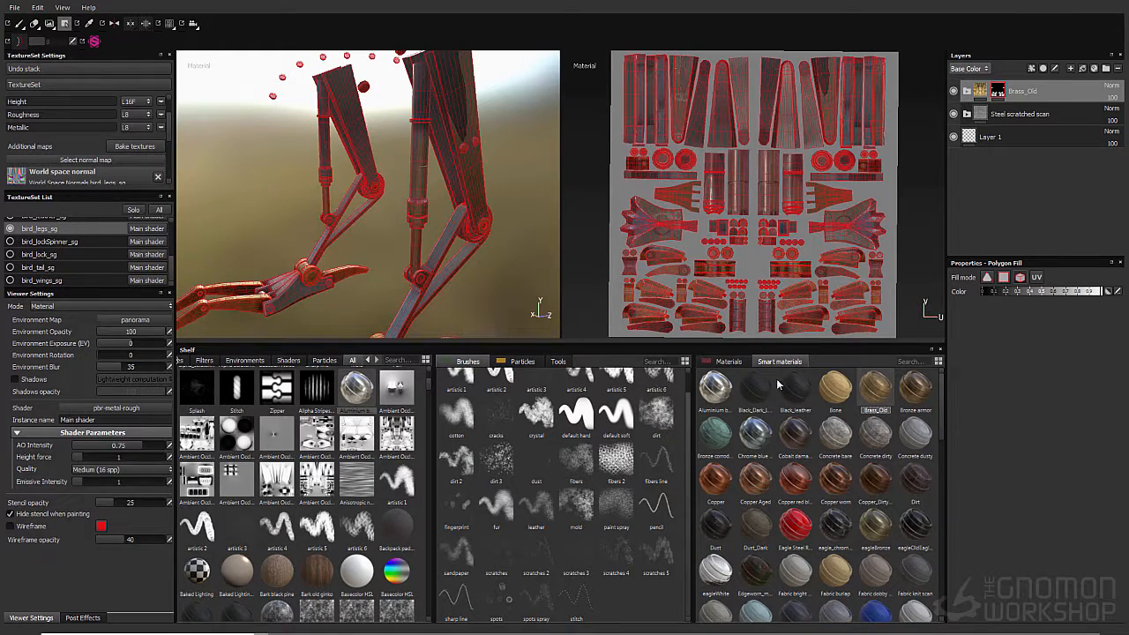
Add the Chrome blue tint smart material with a black mask and reveal it on the legs' piston rods
{"action": "left_click_drag", "start_coordinate": [754, 446], "coordinate": [1016, 129]}
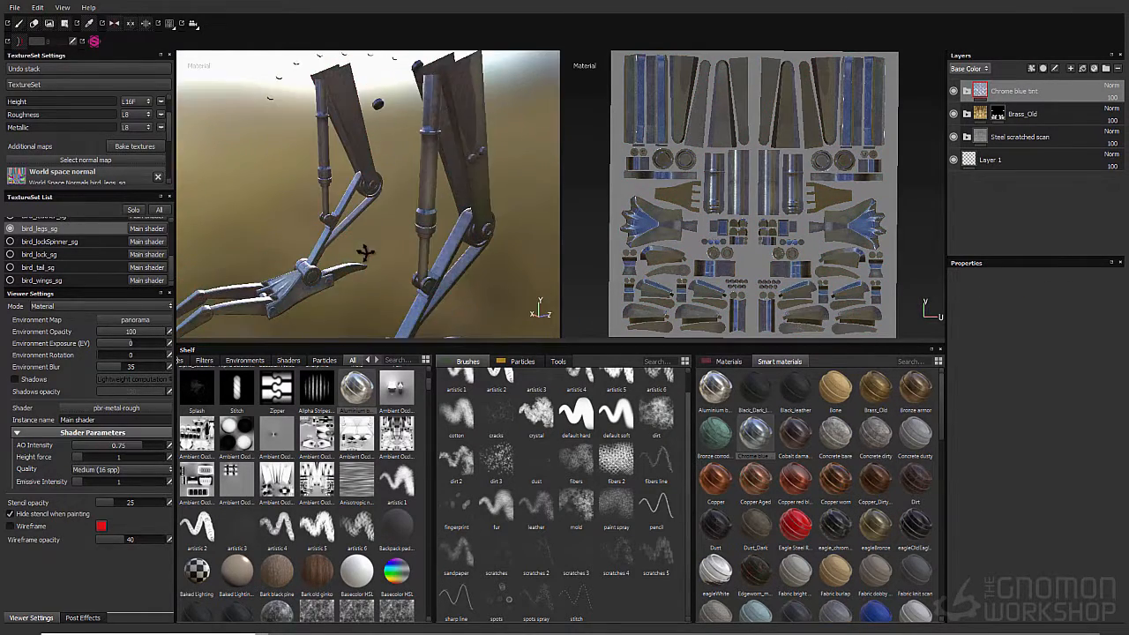
{"action": "left_click_drag", "start_coordinate": [363, 252], "coordinate": [389, 253], "text": "alt"}
{"action": "right_click", "coordinate": [976, 89]}
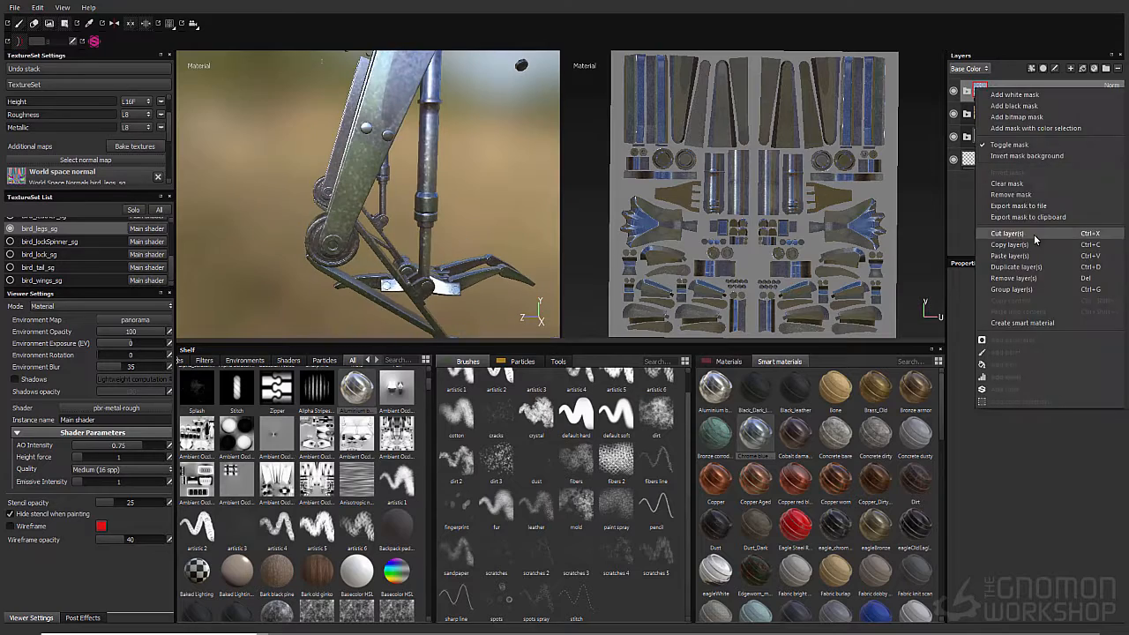
{"action": "left_click", "coordinate": [1010, 105]}
{"action": "left_click", "coordinate": [385, 193]}
{"action": "left_click_drag", "start_coordinate": [385, 192], "coordinate": [433, 242], "text": "alt"}
{"action": "right_click_drag", "start_coordinate": [433, 242], "coordinate": [423, 187], "text": "alt"}
{"action": "left_click_drag", "start_coordinate": [422, 187], "coordinate": [516, 208], "text": "alt"}
Add the Metal_Hammered smart material with a black mask and reveal it on the large upper leg plates
{"action": "scroll", "coordinate": [771, 554], "scroll_direction": "down", "scroll_amount": 5}
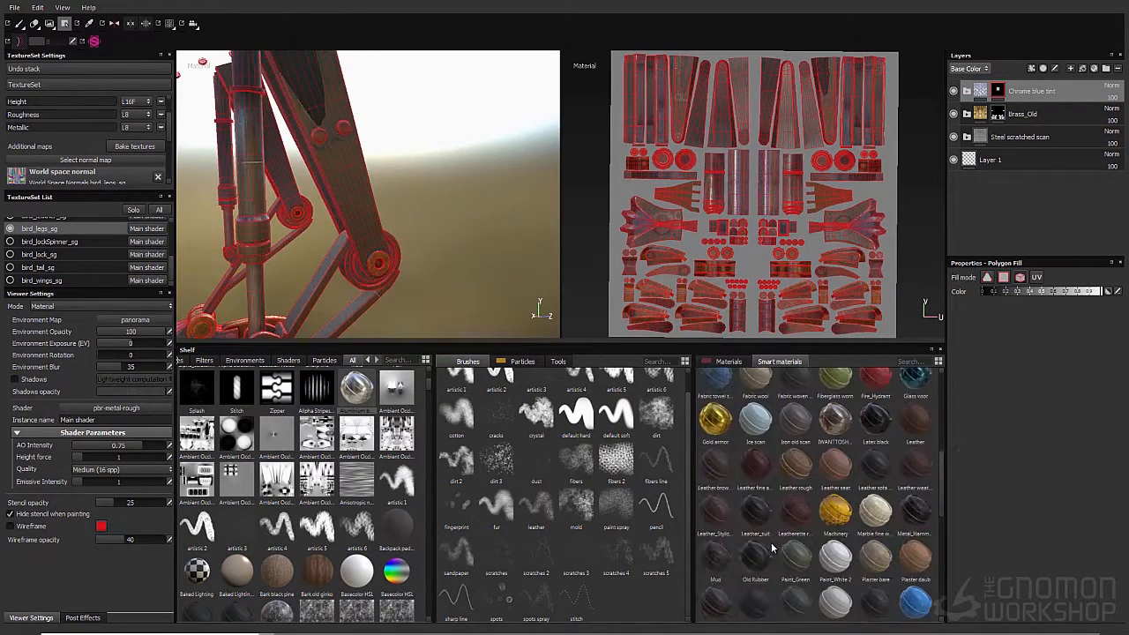
{"action": "left_click_drag", "start_coordinate": [920, 514], "coordinate": [1059, 85]}
{"action": "right_click_drag", "start_coordinate": [347, 202], "coordinate": [411, 217], "text": "alt"}
{"action": "right_click", "coordinate": [1027, 88]}
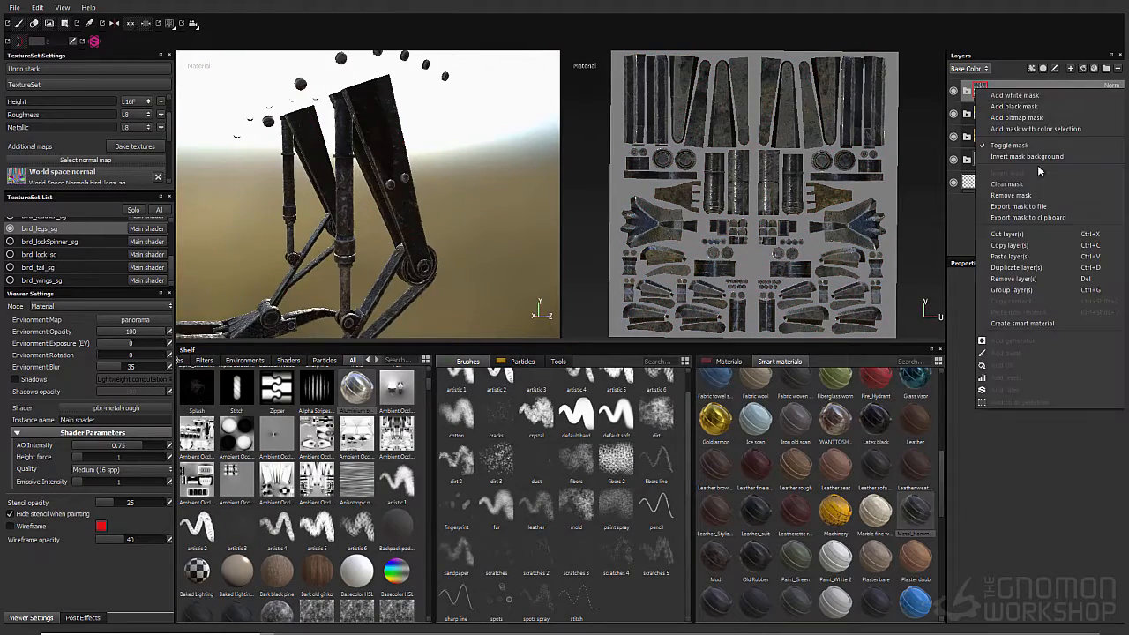
{"action": "left_click", "coordinate": [1019, 107]}
{"action": "left_click_drag", "start_coordinate": [381, 227], "coordinate": [290, 213], "text": "alt"}
{"action": "right_click_drag", "start_coordinate": [290, 214], "coordinate": [433, 214], "text": "alt"}
{"action": "left_click_drag", "start_coordinate": [434, 215], "coordinate": [227, 246], "text": "alt"}
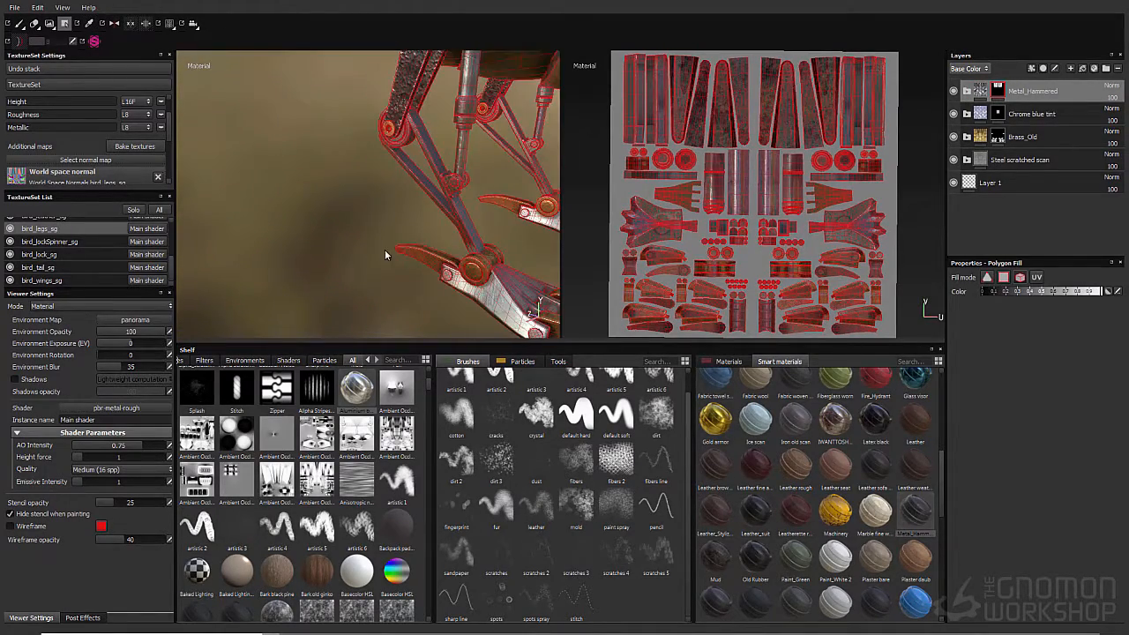
Return to the Paint tool and inspect the textured legs and feet against the rest of the body
{"action": "key", "text": "1"}
{"action": "right_click_drag", "start_coordinate": [241, 219], "coordinate": [203, 225], "text": "alt"}
{"action": "mouse_move", "coordinate": [203, 224]}
{"action": "left_mouse_down", "text": "alt"}
{"action": "mouse_move", "coordinate": [273, 209]}
{"action": "mouse_move", "coordinate": [171, 228]}
{"action": "left_mouse_up", "text": "alt"}
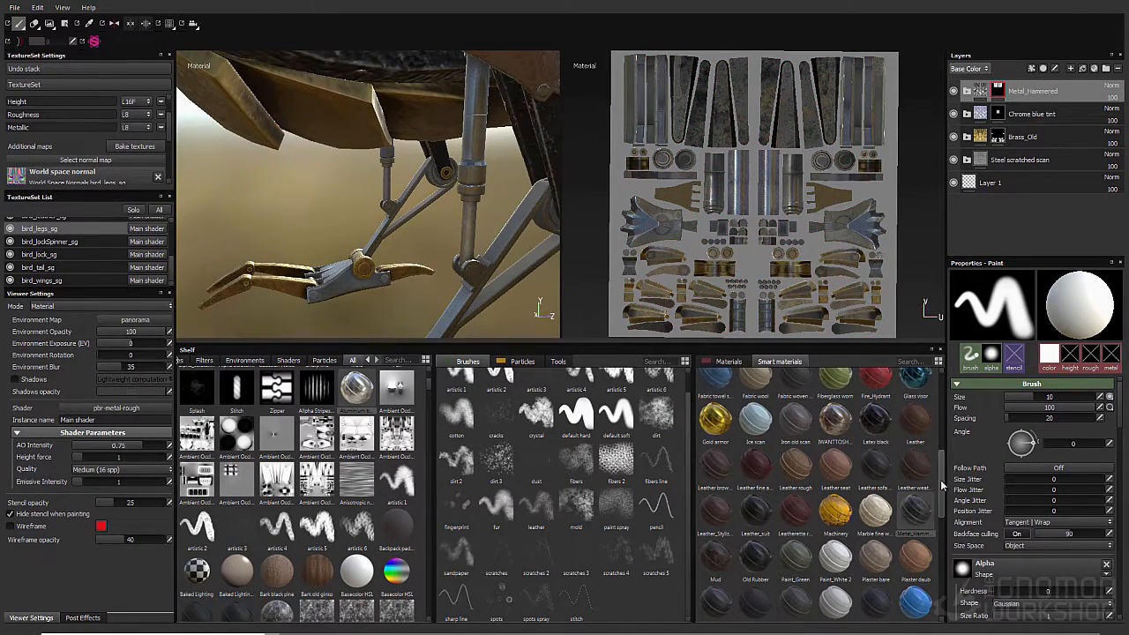
Open the Chrome blue tint group and add the Metal 006 material above its Roughness Refine layer
{"action": "scroll", "coordinate": [730, 380], "scroll_direction": "up", "scroll_amount": 5}
{"action": "left_click", "coordinate": [967, 114]}
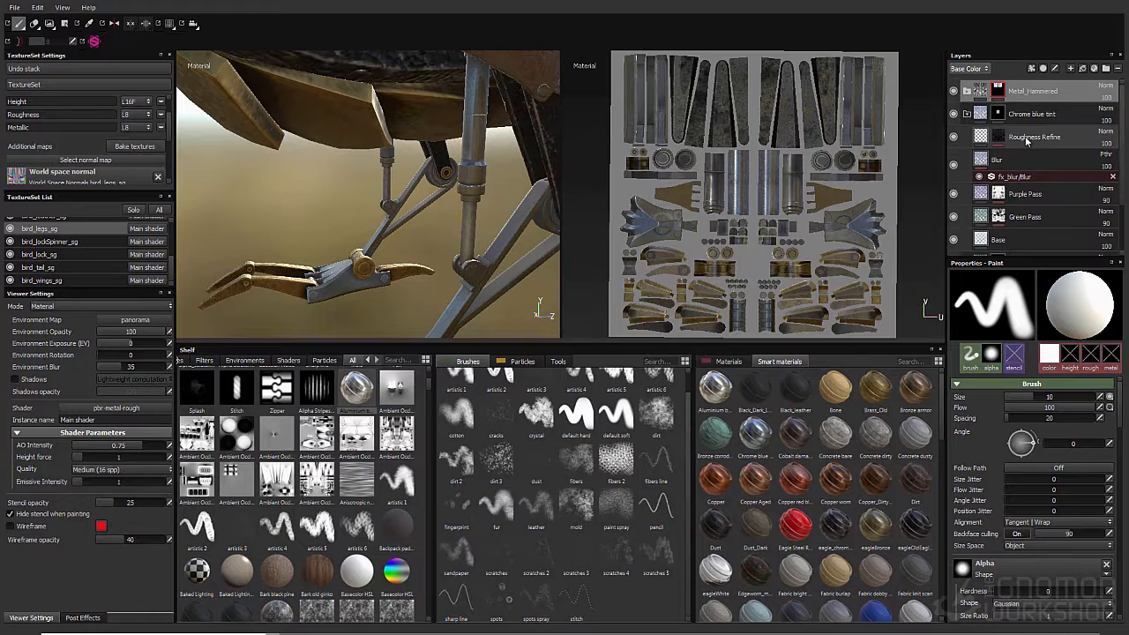
{"action": "left_click", "coordinate": [1010, 134]}
{"action": "left_click", "coordinate": [725, 361]}
{"action": "left_click_drag", "start_coordinate": [942, 403], "coordinate": [943, 496]}
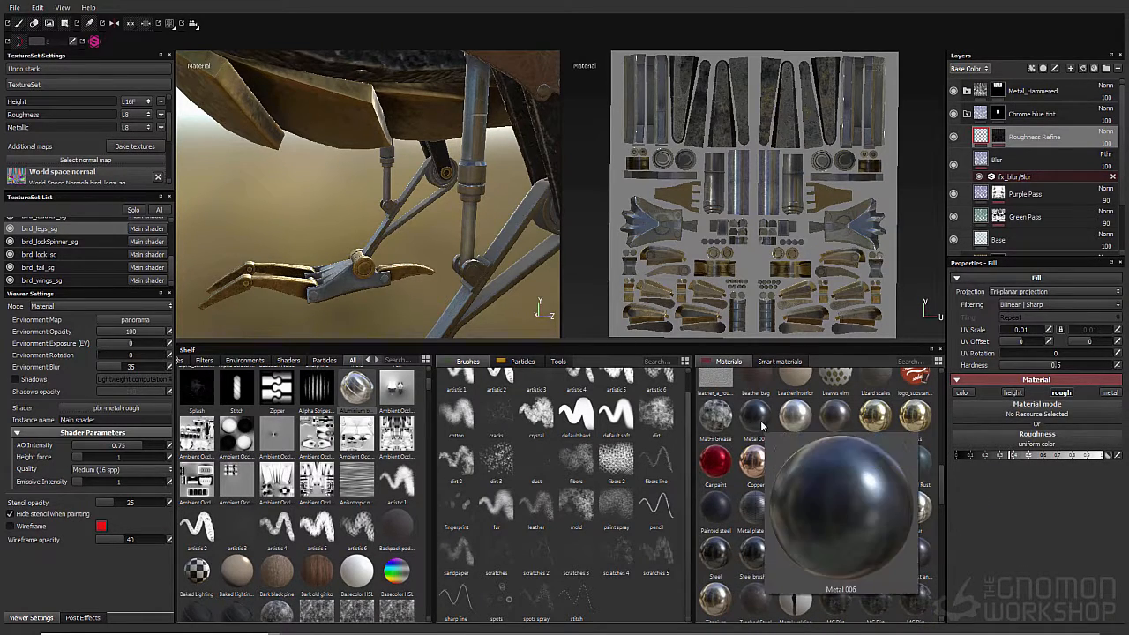
{"action": "scroll", "coordinate": [838, 530], "scroll_direction": "down", "scroll_amount": 4}
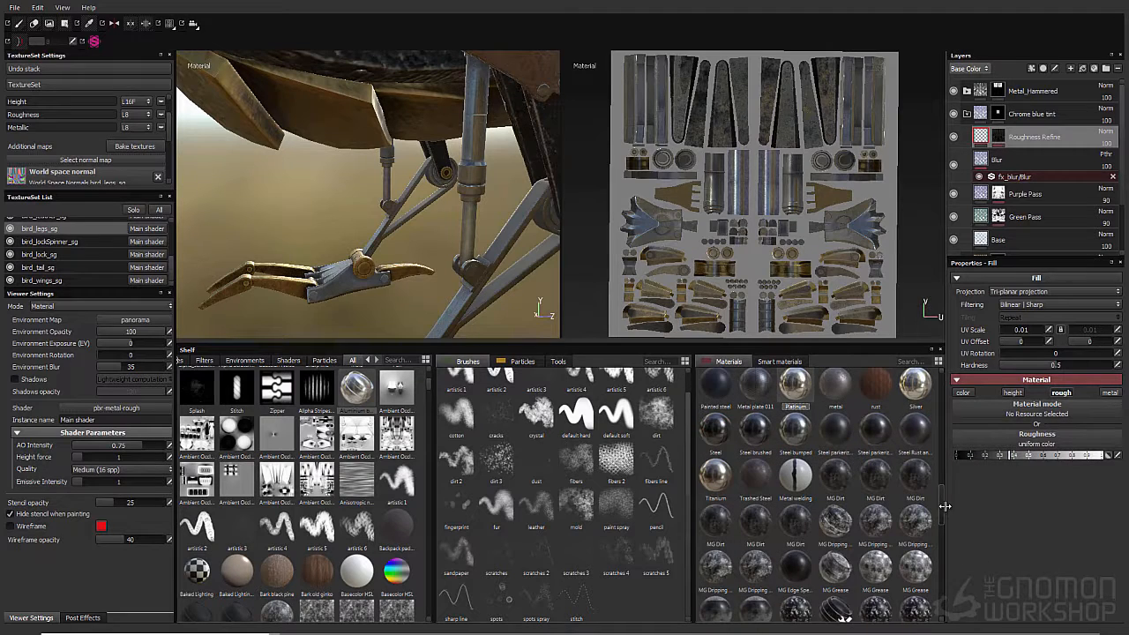
{"action": "left_click_drag", "start_coordinate": [943, 513], "coordinate": [941, 577]}
{"action": "scroll", "coordinate": [927, 547], "scroll_direction": "down", "scroll_amount": 3}
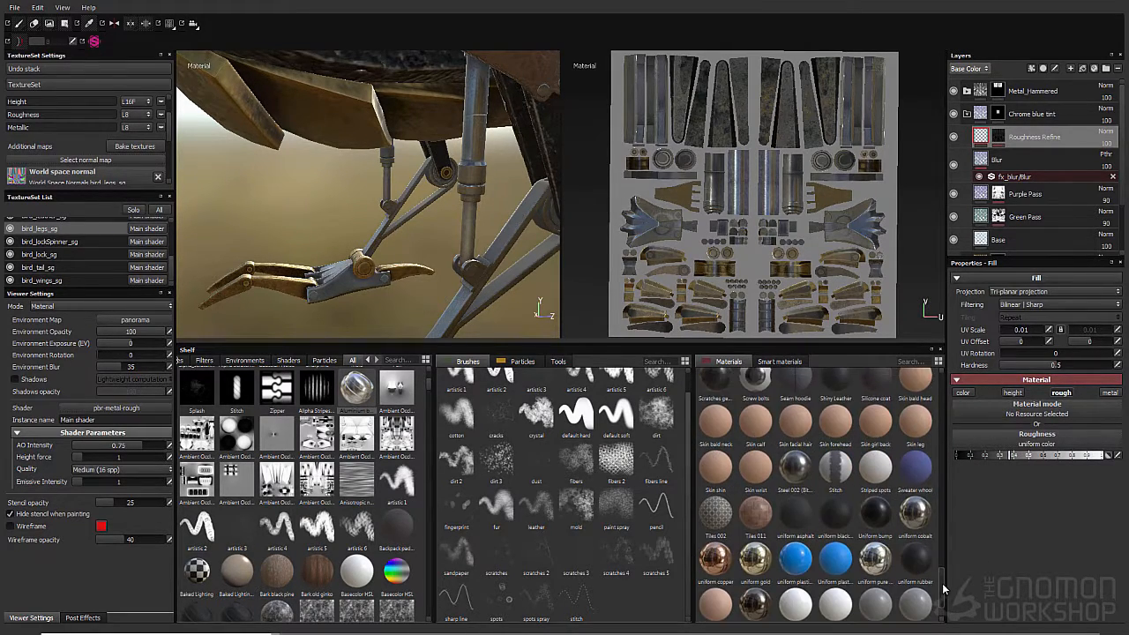
{"action": "mouse_move", "coordinate": [923, 539]}
{"action": "scroll", "coordinate": [940, 542], "scroll_direction": "up", "scroll_amount": 8}
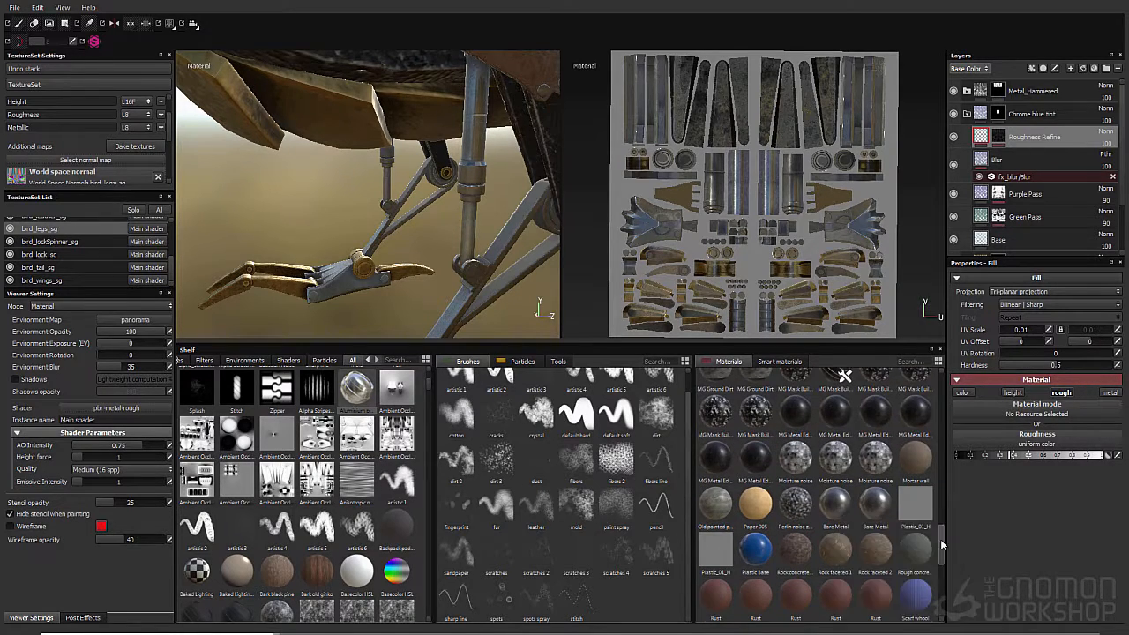
{"action": "left_click_drag", "start_coordinate": [944, 545], "coordinate": [944, 483]}
{"action": "left_click_drag", "start_coordinate": [764, 438], "coordinate": [1013, 139]}
Add a black mask to the Metal 006 layer
{"action": "right_click", "coordinate": [1011, 136]}
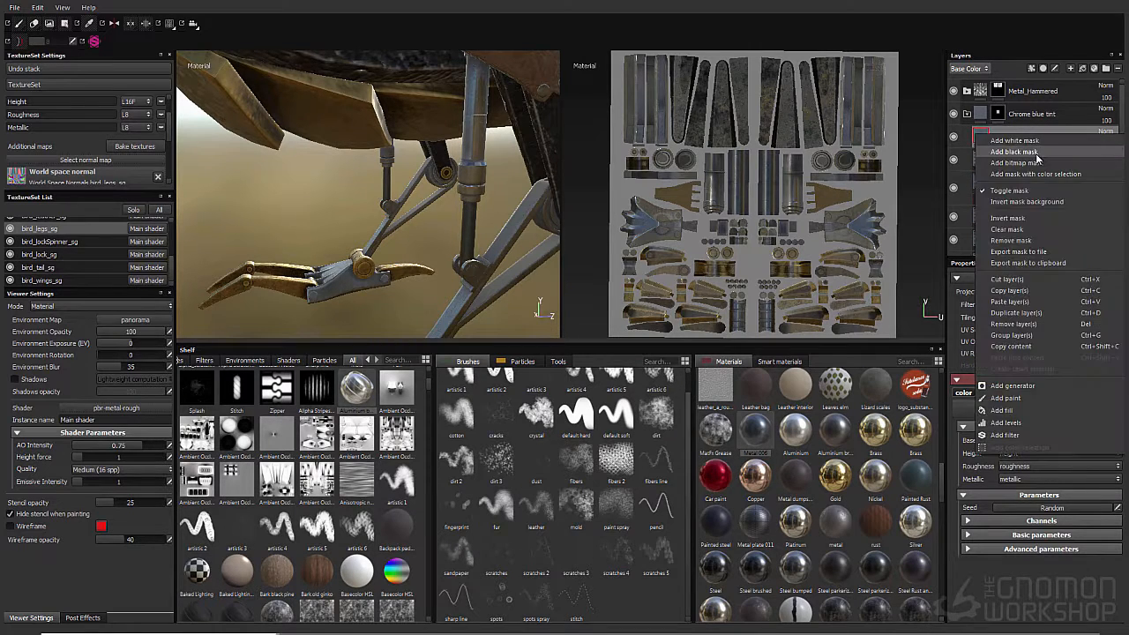
{"action": "left_click", "coordinate": [1035, 153]}
{"action": "scroll", "coordinate": [1075, 542], "scroll_direction": "down", "scroll_amount": 1}
{"action": "scroll", "coordinate": [1069, 526], "scroll_direction": "up", "scroll_amount": 1}
Try a Grunge 001 generator in the Metal 006 mask with its histogram position at 0.18
{"action": "right_click", "coordinate": [1006, 135]}
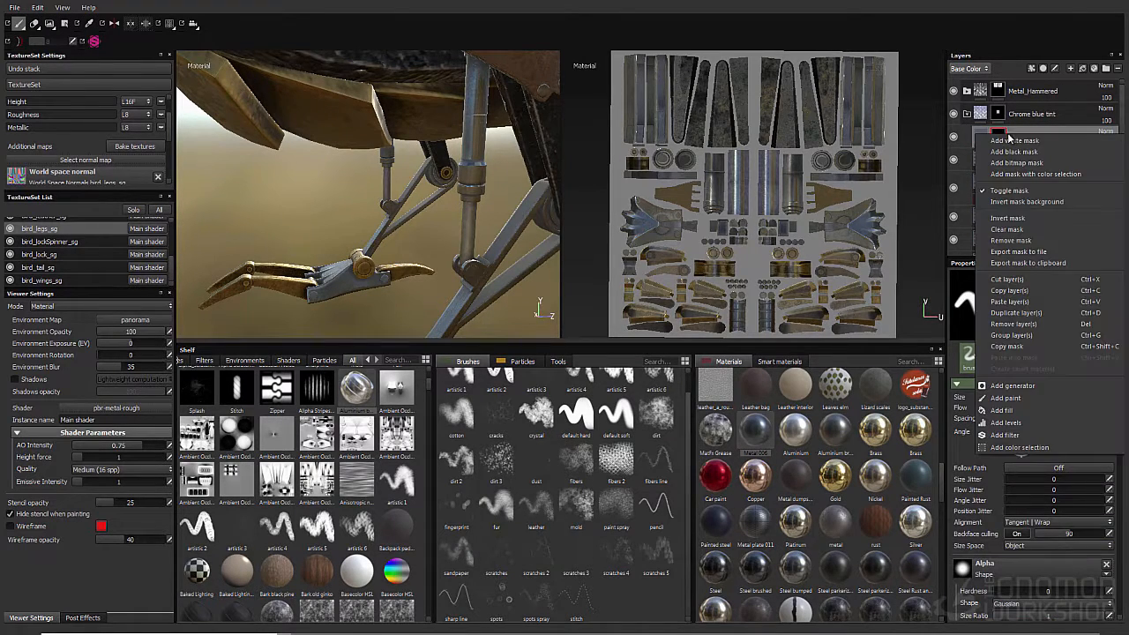
{"action": "left_click", "coordinate": [1017, 386]}
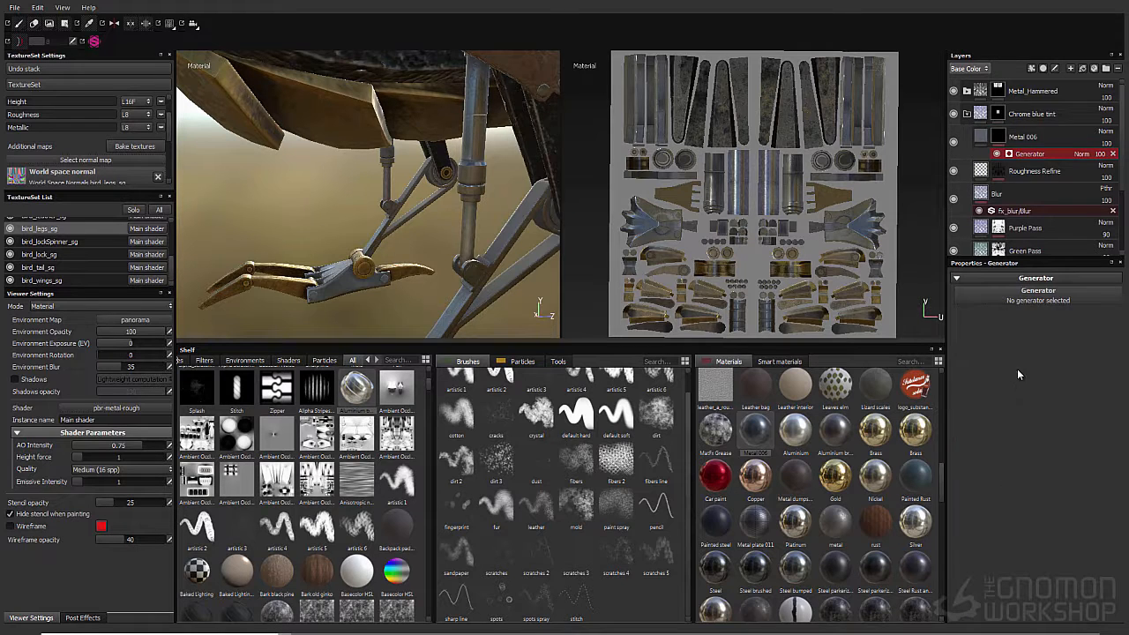
{"action": "left_click", "coordinate": [1038, 290]}
{"action": "scroll", "coordinate": [1035, 402], "scroll_direction": "down", "scroll_amount": 5}
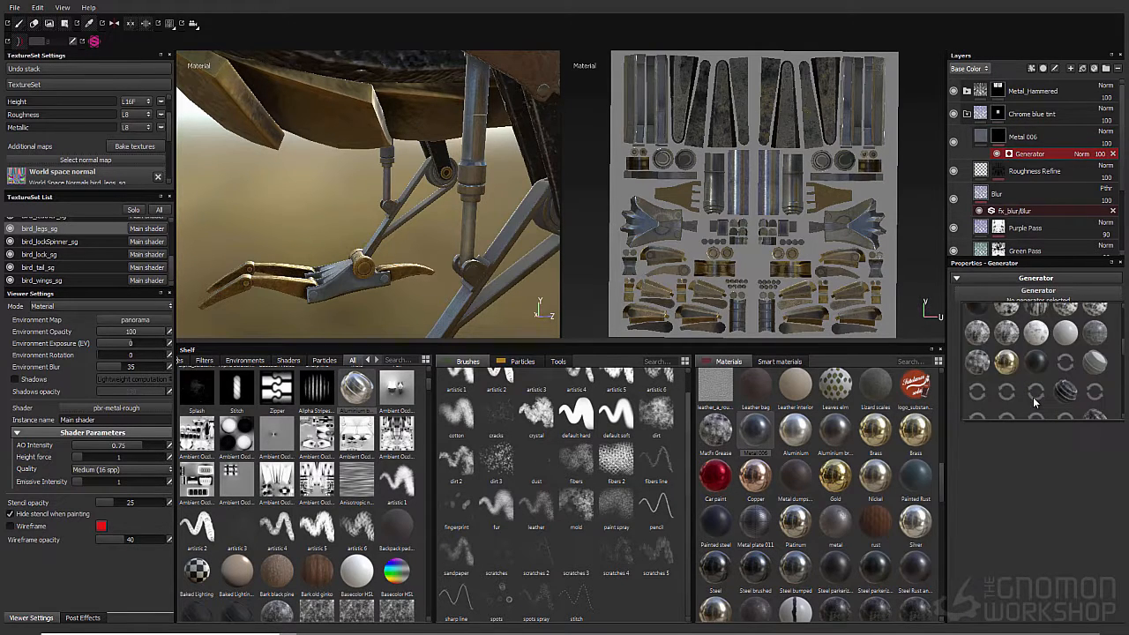
{"action": "scroll", "coordinate": [1035, 400], "scroll_direction": "up", "scroll_amount": 4}
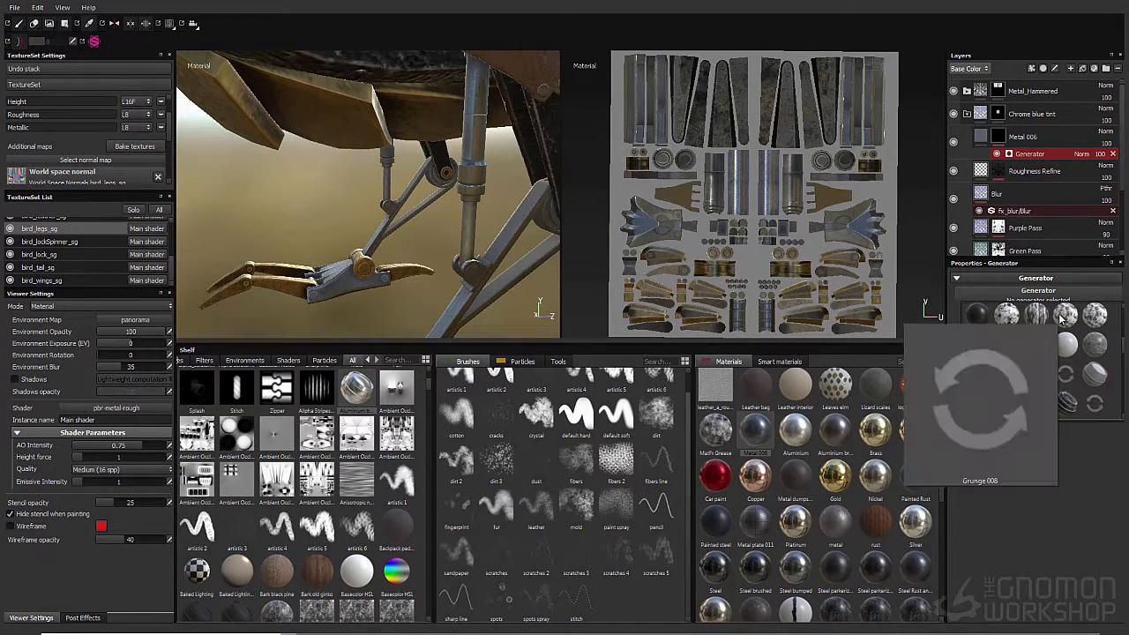
{"action": "left_click", "coordinate": [1006, 316]}
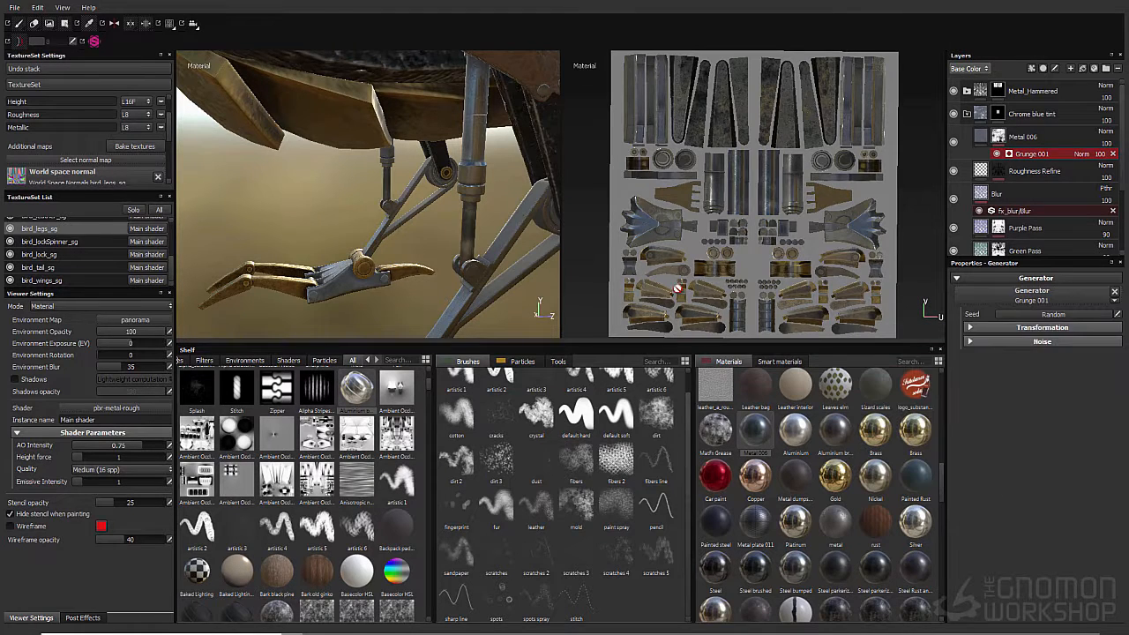
{"action": "left_click", "coordinate": [1004, 328]}
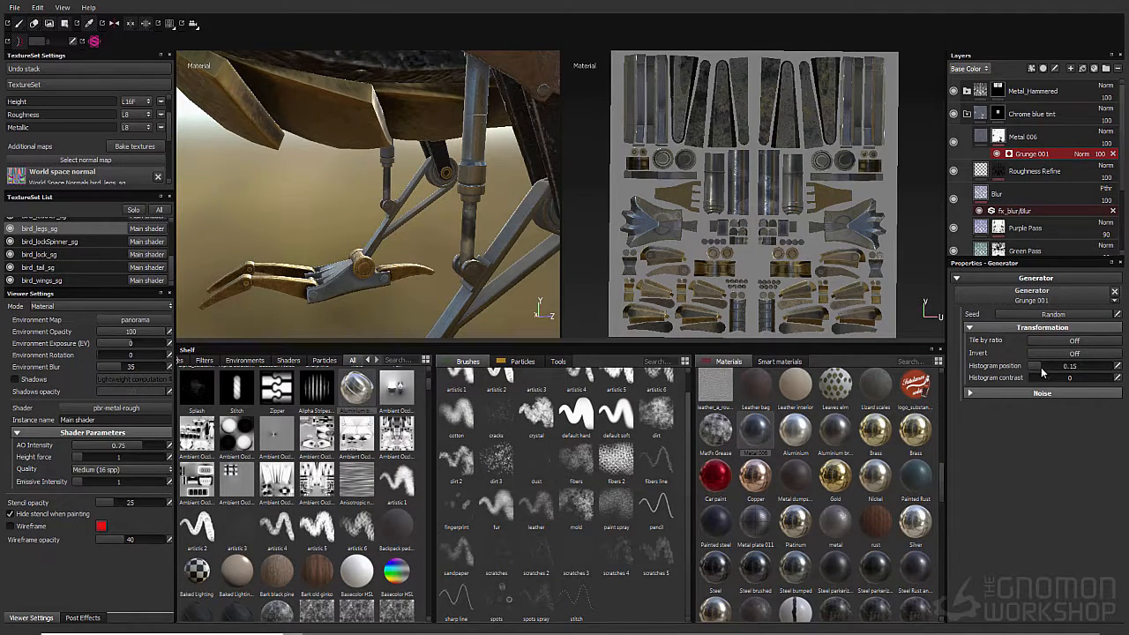
{"action": "left_click", "coordinate": [1032, 343]}
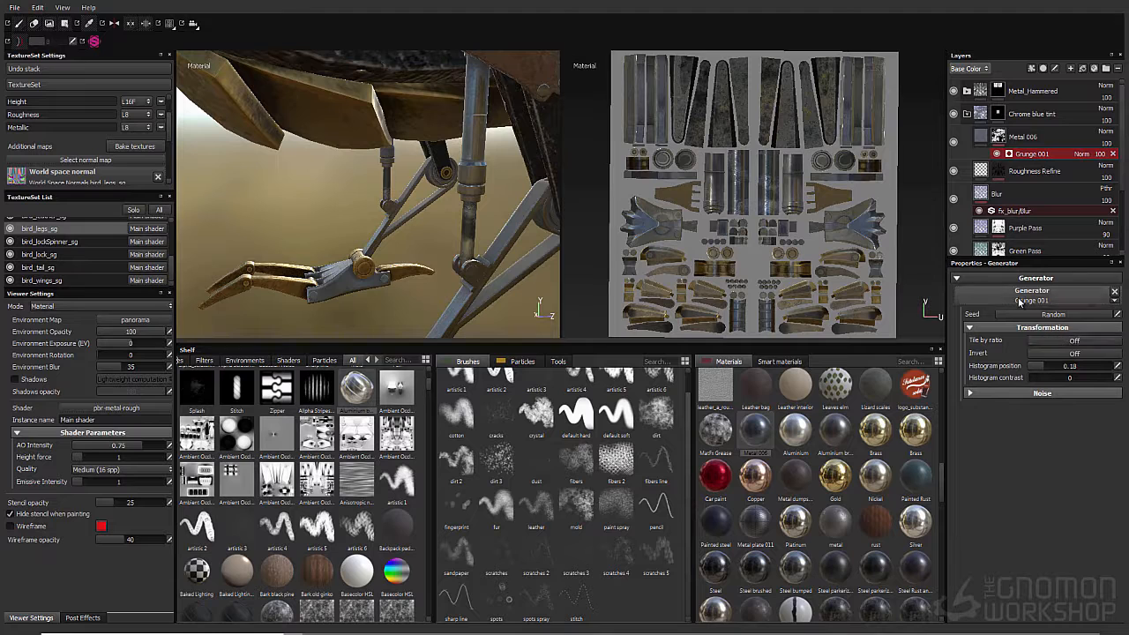
Give the Metal 006 mask a fill instead of a generator, with tri-planar projection and Grunge 003 as its grayscale
{"action": "right_click", "coordinate": [1113, 155]}
{"action": "left_click", "coordinate": [1032, 407]}
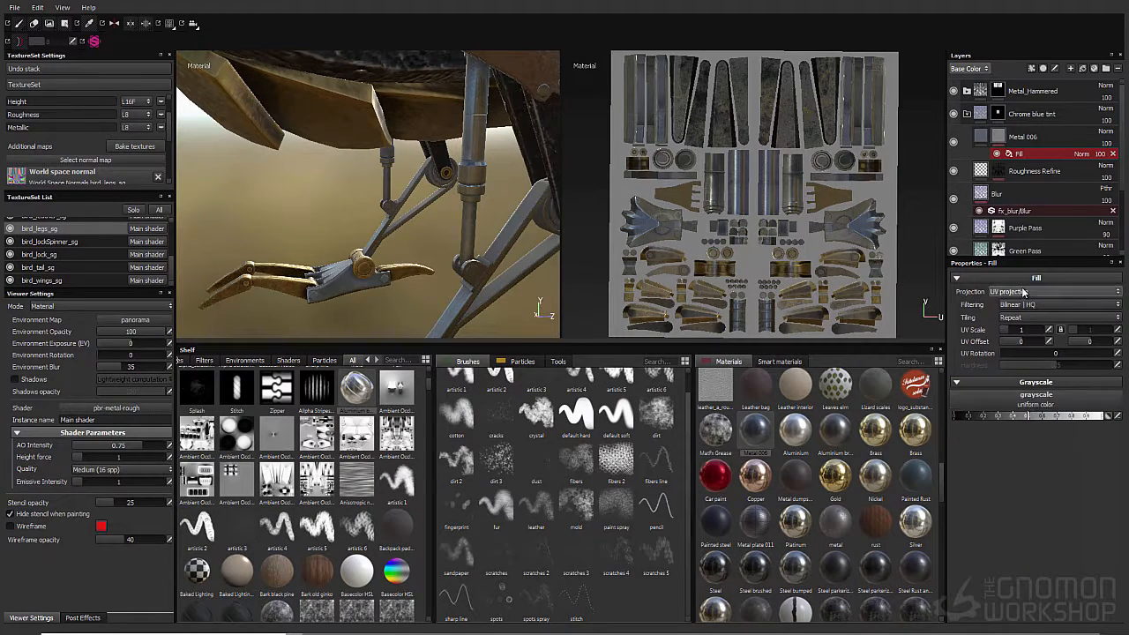
{"action": "left_click", "coordinate": [1023, 292]}
{"action": "left_click", "coordinate": [1023, 318]}
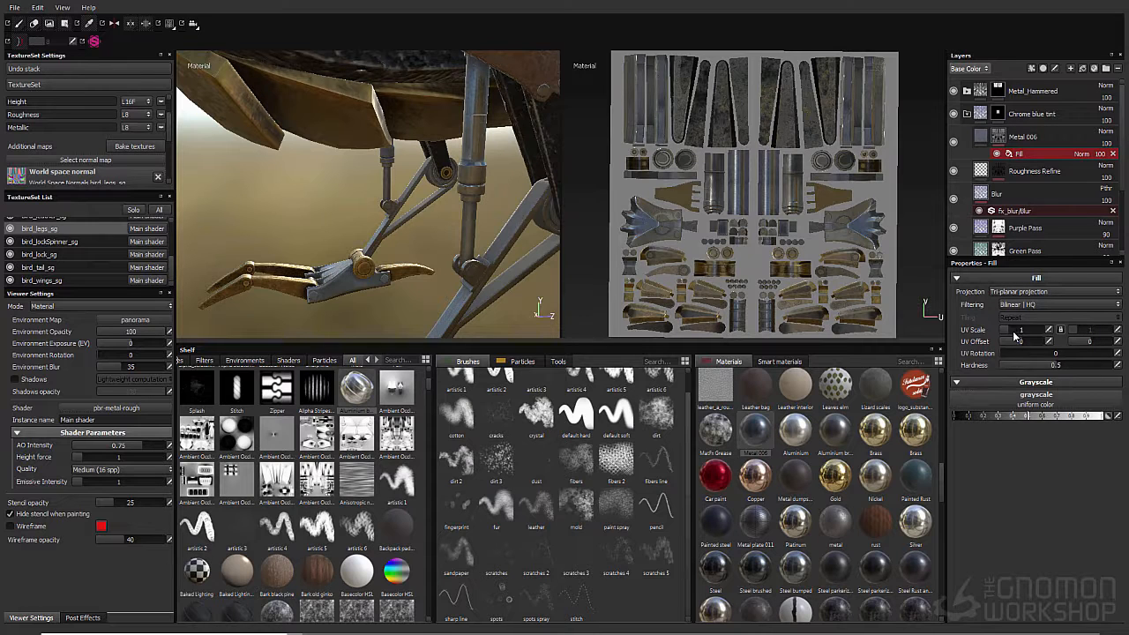
{"action": "left_click", "coordinate": [1003, 415]}
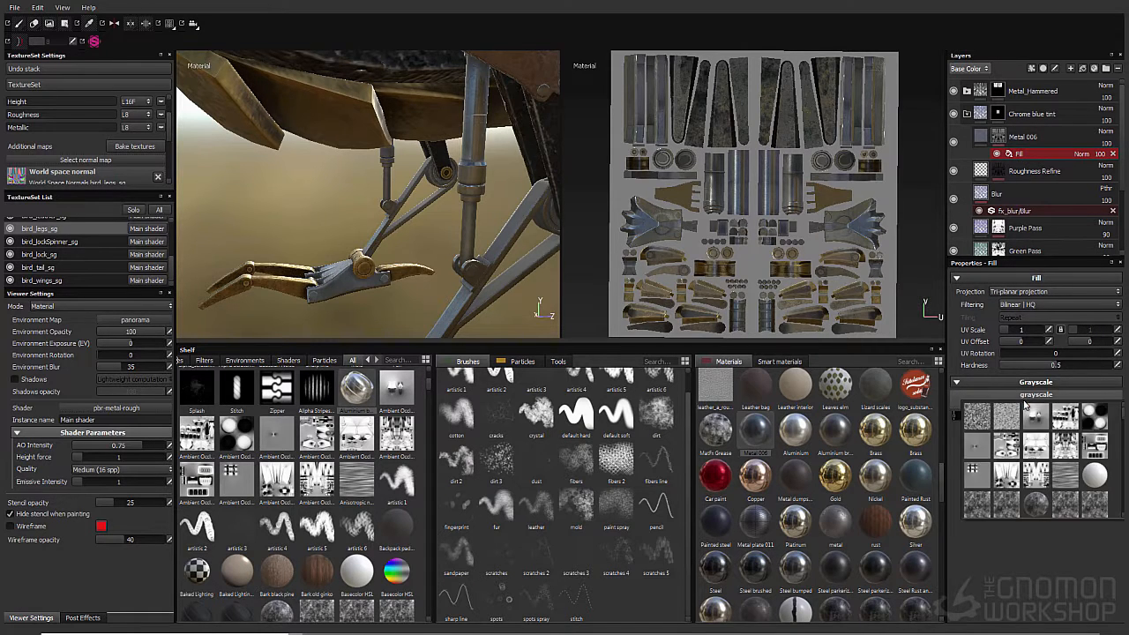
{"action": "scroll", "coordinate": [1011, 473], "scroll_direction": "down", "scroll_amount": 3}
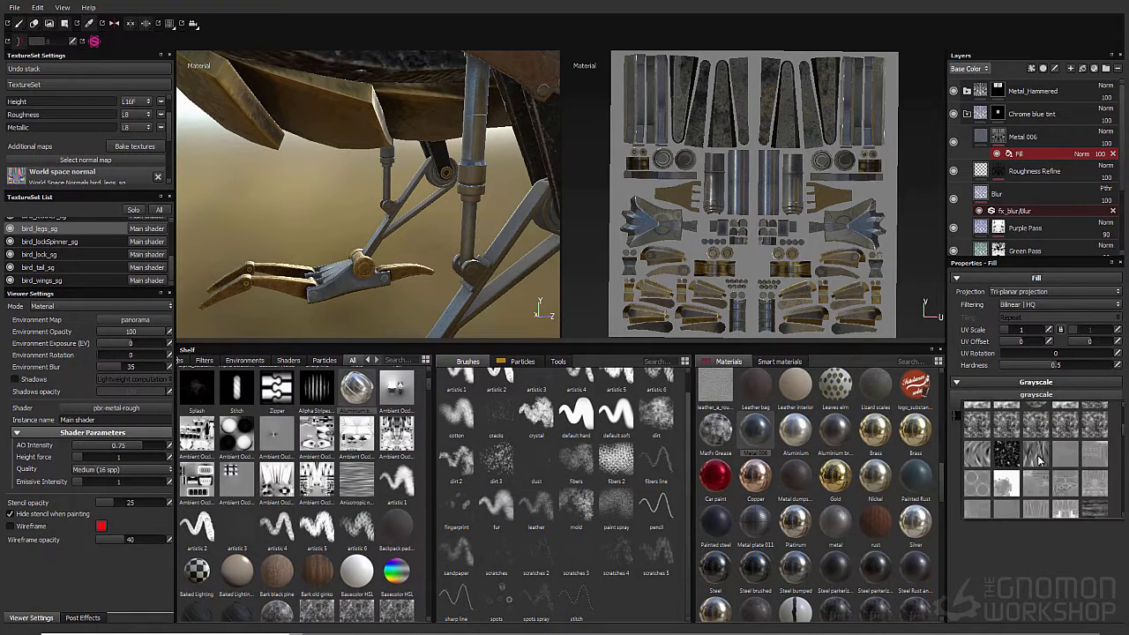
{"action": "scroll", "coordinate": [1044, 459], "scroll_direction": "down", "scroll_amount": 3}
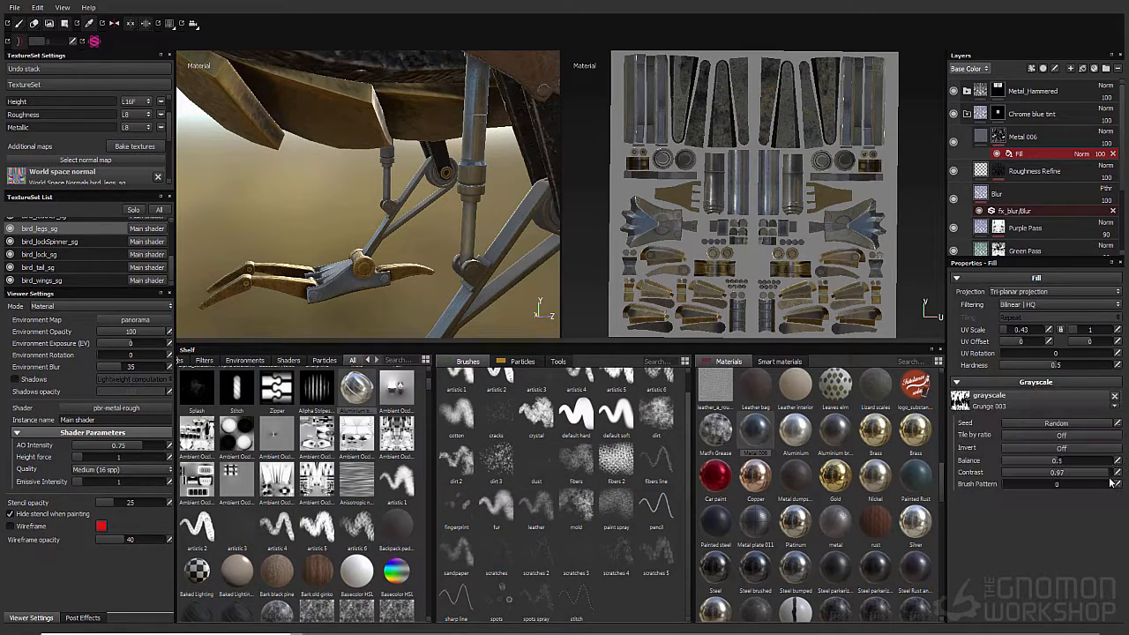
Tune the grunge fill on the piston rods to a UV scale of 128 by 64.879, balance 0.48 and contrast 0
{"action": "left_click_drag", "start_coordinate": [1063, 461], "coordinate": [1100, 467]}
{"action": "left_click_drag", "start_coordinate": [432, 237], "coordinate": [503, 253], "text": "alt"}
{"action": "scroll", "coordinate": [503, 252], "scroll_direction": "up", "scroll_amount": 4}
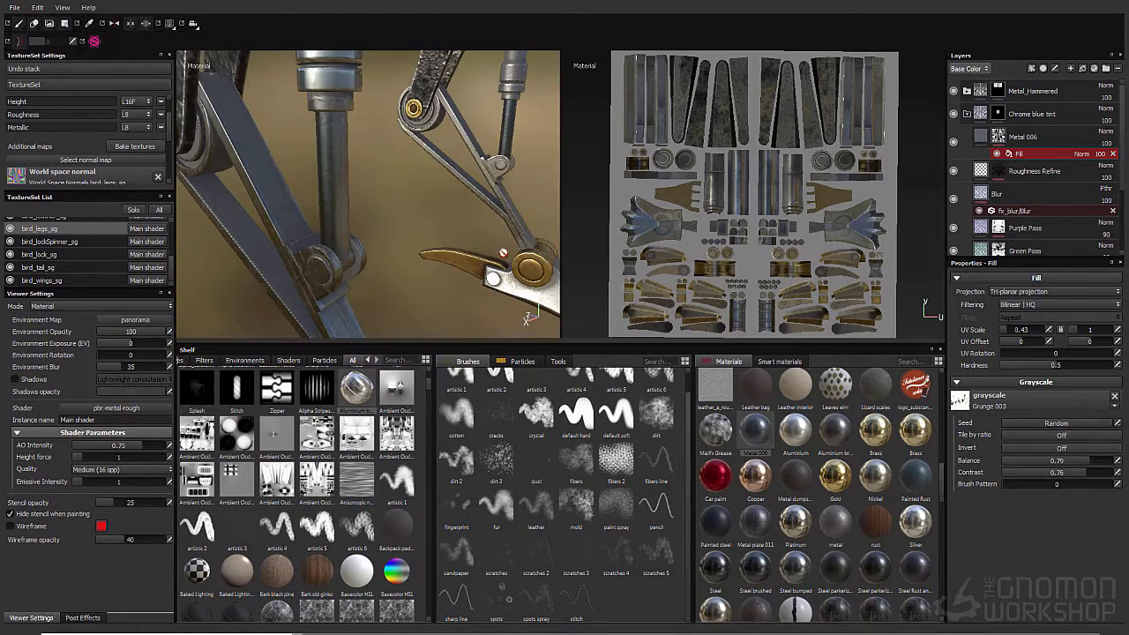
{"action": "left_click_drag", "start_coordinate": [1017, 330], "coordinate": [1084, 333]}
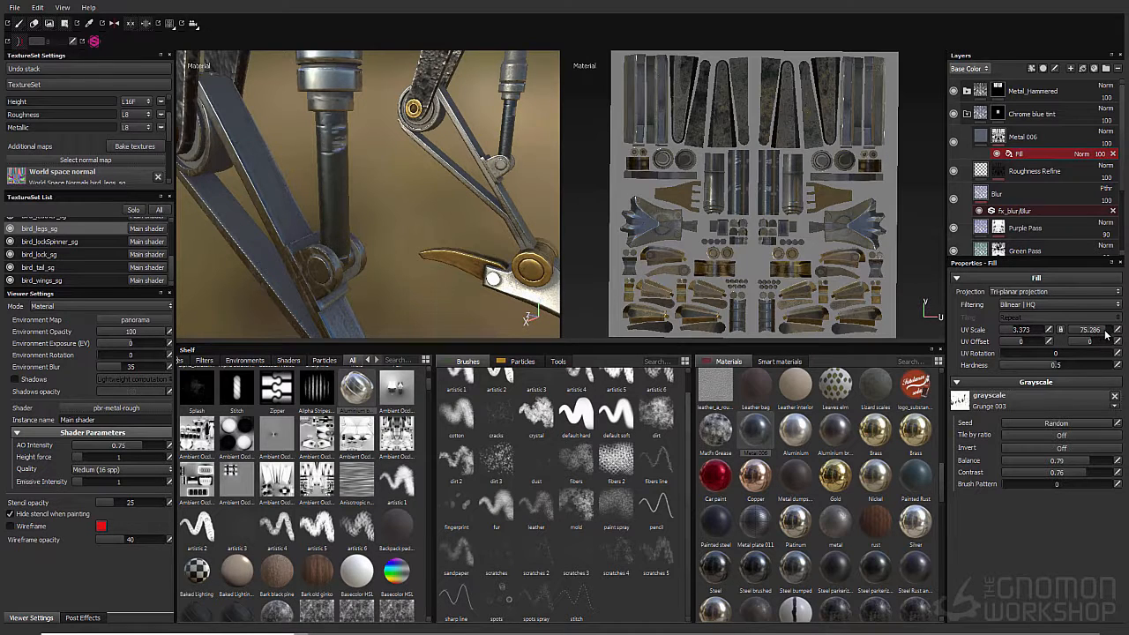
{"action": "mouse_move", "coordinate": [1043, 461]}
{"action": "left_mouse_down"}
{"action": "mouse_move", "coordinate": [1027, 456]}
{"action": "mouse_move", "coordinate": [1063, 460]}
{"action": "left_mouse_up"}
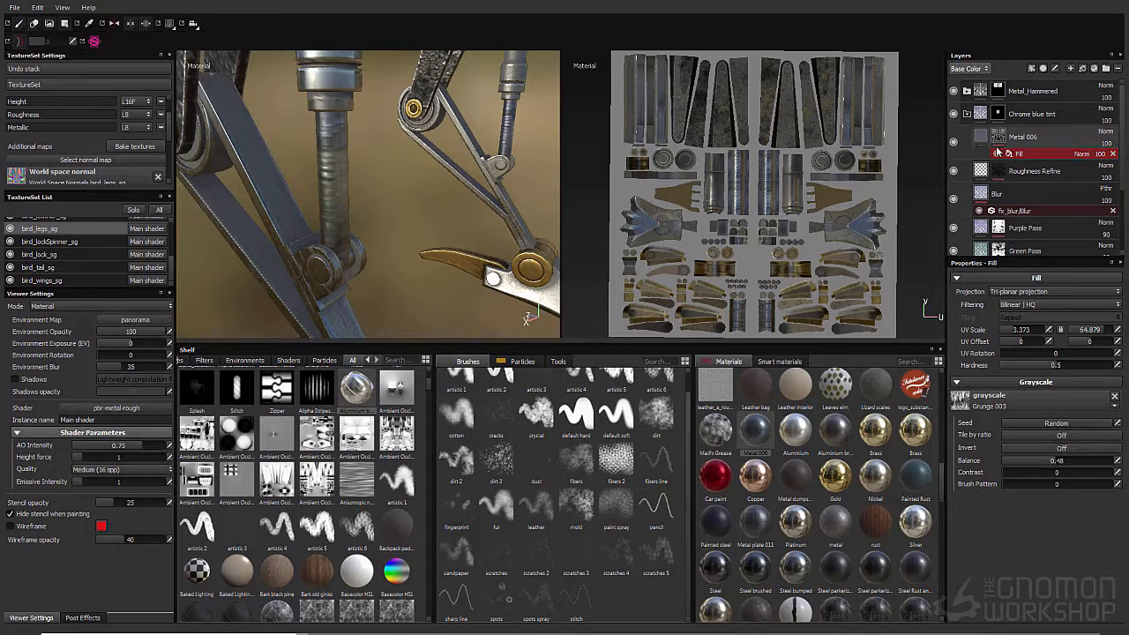
{"action": "left_click_drag", "start_coordinate": [1019, 335], "coordinate": [1038, 333]}
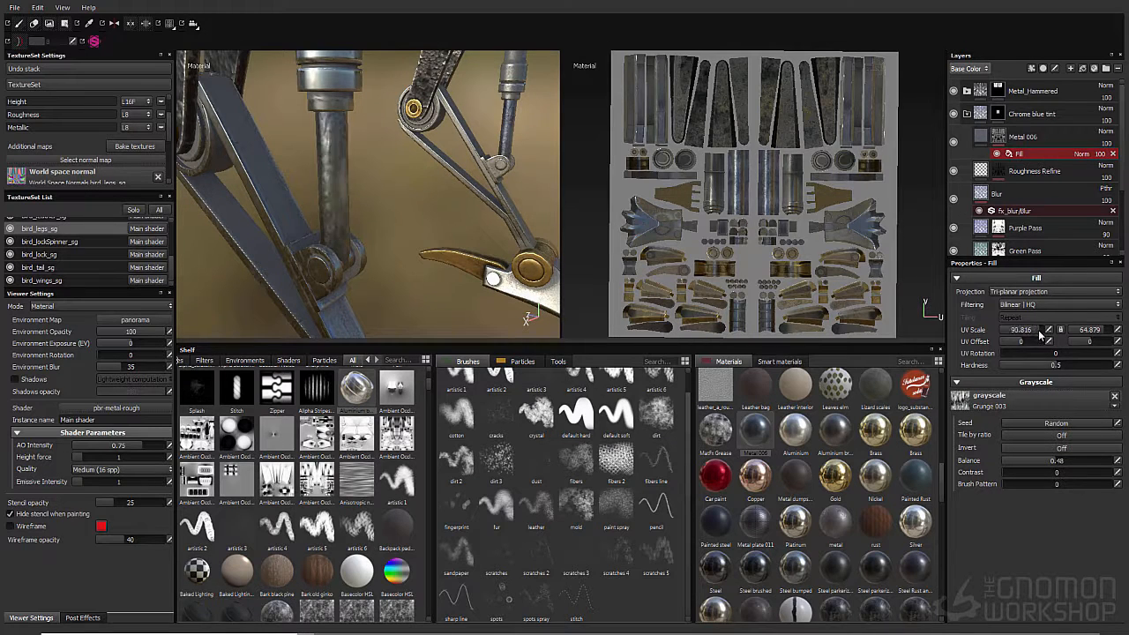
{"action": "left_click_drag", "start_coordinate": [476, 168], "coordinate": [353, 194], "text": "alt"}
{"action": "right_click_drag", "start_coordinate": [353, 194], "coordinate": [370, 212], "text": "alt"}
{"action": "middle_click_drag", "start_coordinate": [370, 211], "coordinate": [418, 196], "text": "alt"}
{"action": "left_click_drag", "start_coordinate": [418, 196], "coordinate": [482, 224], "text": "alt"}
{"action": "right_click_drag", "start_coordinate": [482, 224], "coordinate": [292, 189], "text": "alt"}
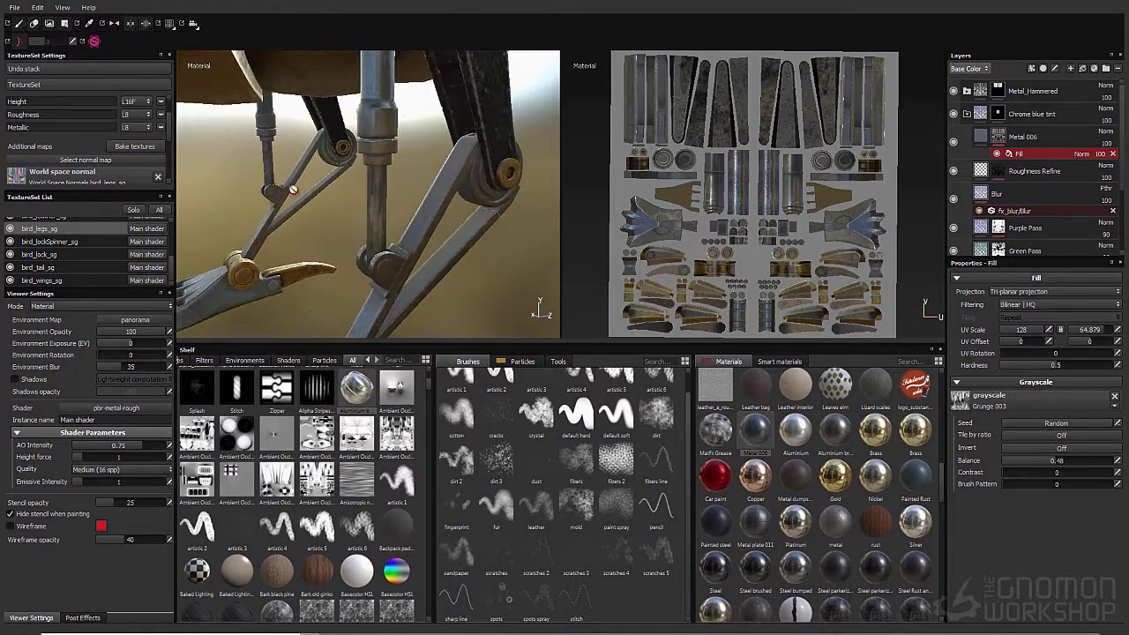
Turn off the height channel of the Metal 006 layer's material and set its luminosity to 0.39
{"action": "left_click", "coordinate": [980, 140]}
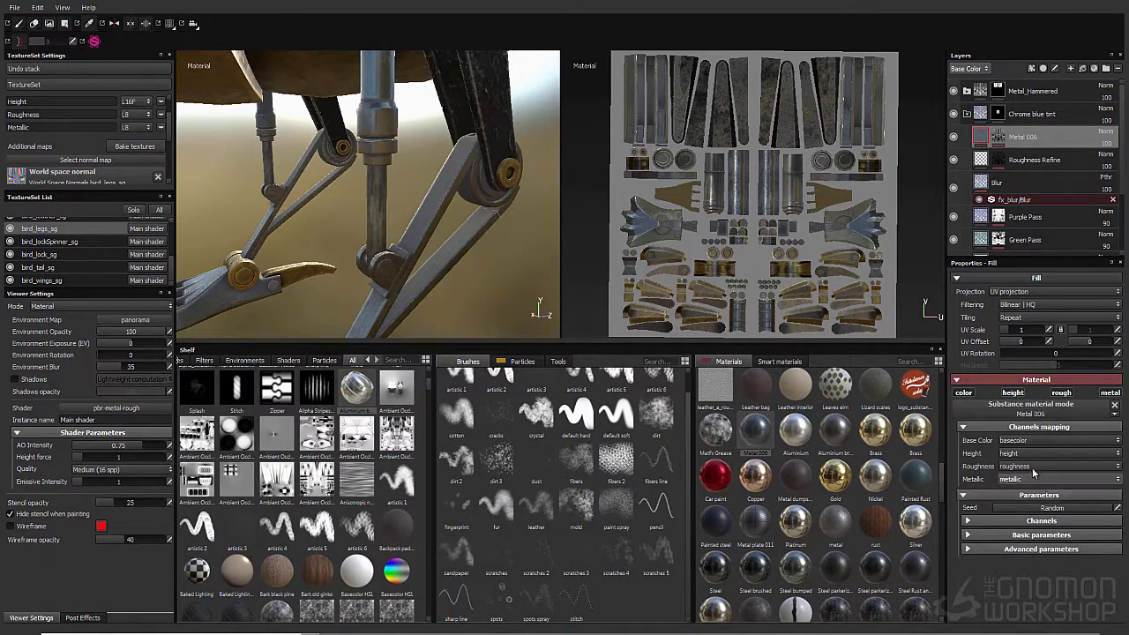
{"action": "left_click", "coordinate": [1013, 393]}
{"action": "left_click", "coordinate": [1022, 508]}
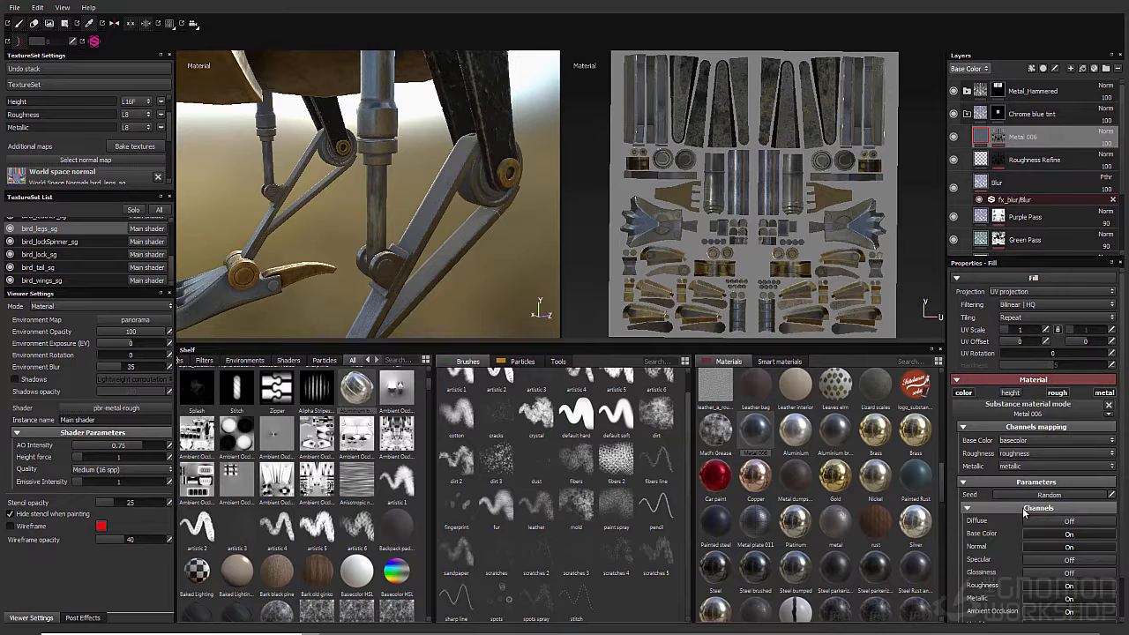
{"action": "left_click", "coordinate": [1022, 508]}
{"action": "left_click", "coordinate": [1041, 522]}
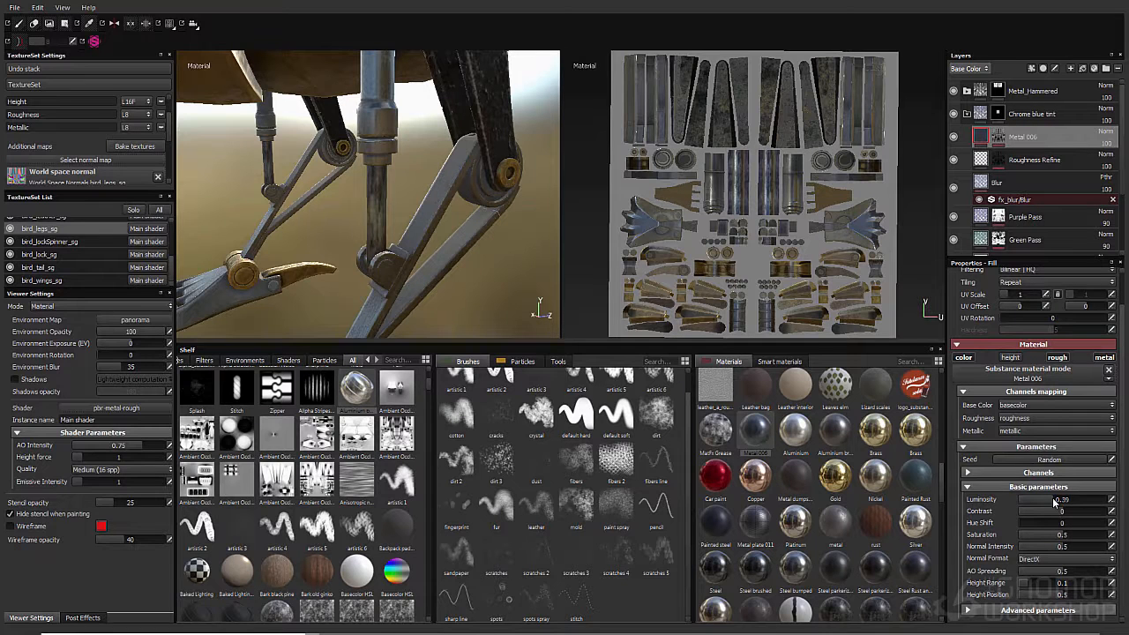
{"action": "left_click", "coordinate": [1038, 486]}
Set the Metal 006 material's dirt to 0.03 and scratches to 0.86, and change its metal color to a dark brown
{"action": "left_click", "coordinate": [1038, 520]}
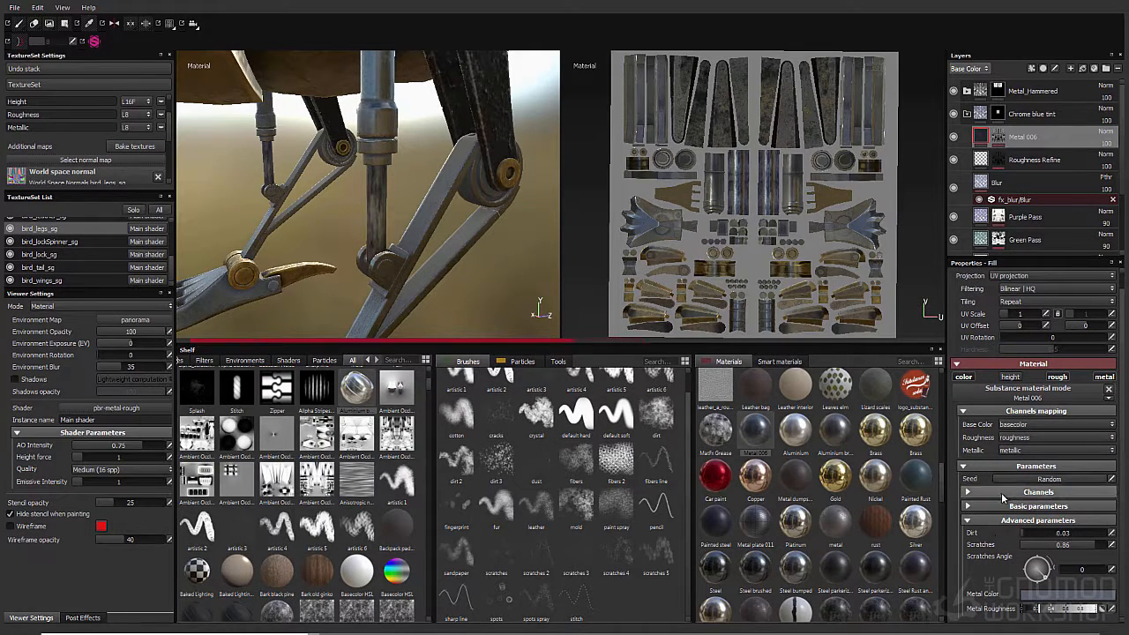
{"action": "left_click", "coordinate": [1050, 594]}
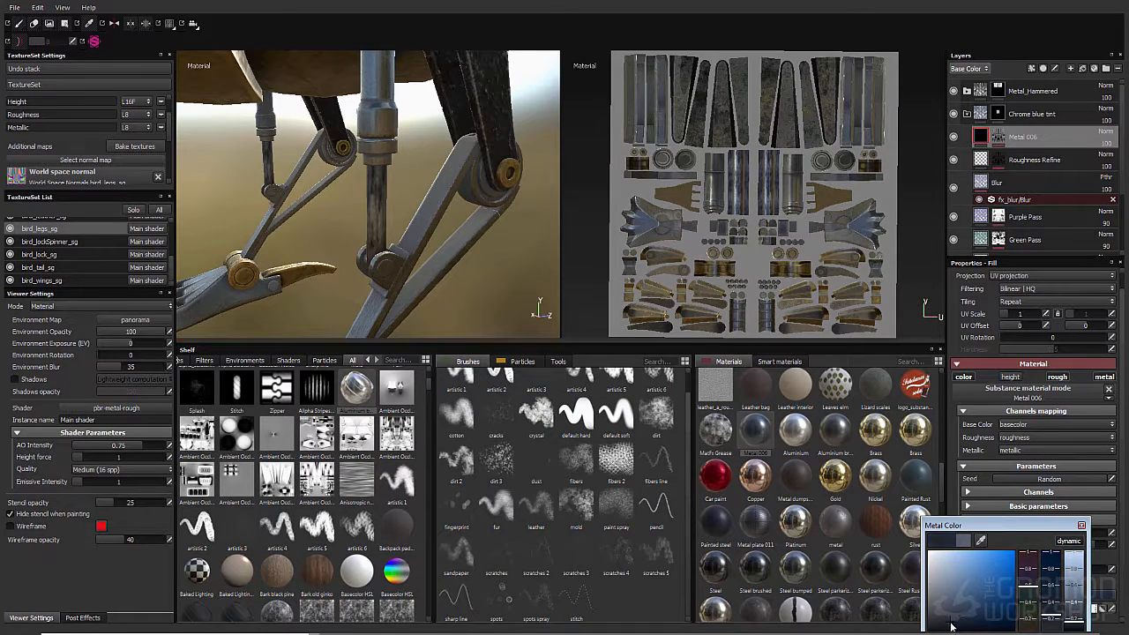
{"action": "left_click_drag", "start_coordinate": [1028, 586], "coordinate": [1027, 625]}
{"action": "left_click", "coordinate": [952, 610]}
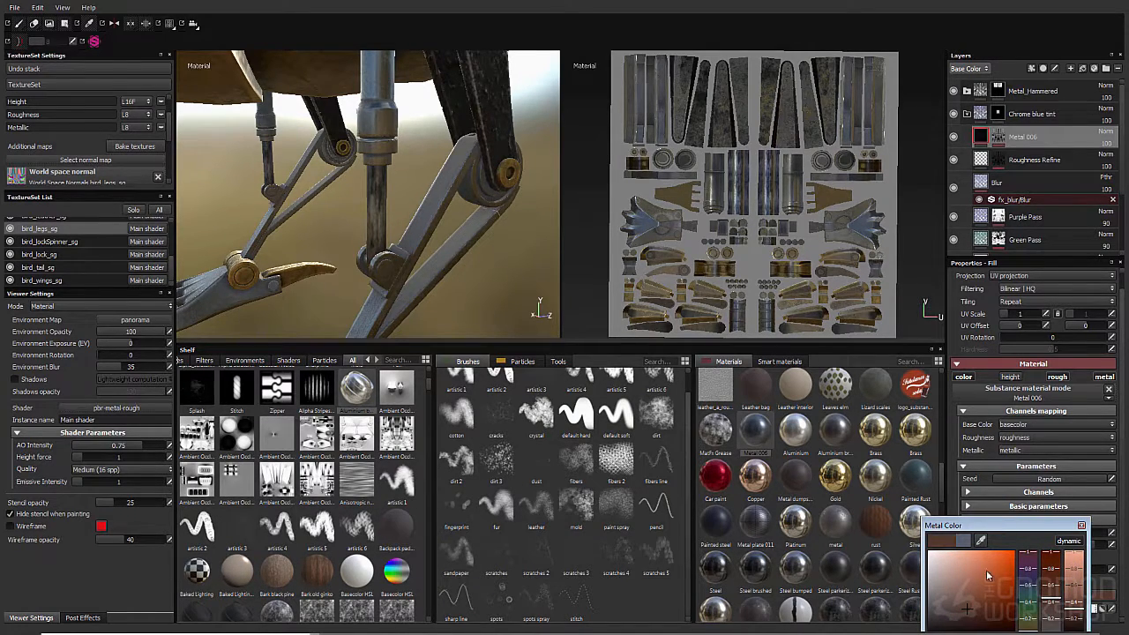
{"action": "left_click_drag", "start_coordinate": [520, 231], "coordinate": [420, 215], "text": "alt"}
{"action": "right_click_drag", "start_coordinate": [421, 215], "coordinate": [330, 229], "text": "alt"}
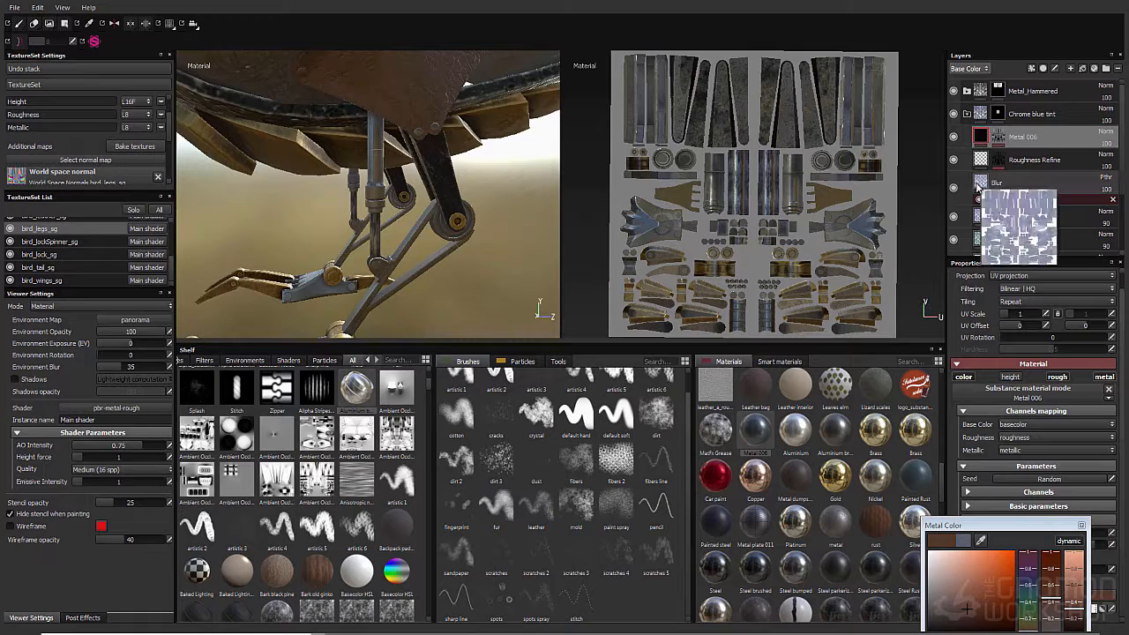
{"action": "left_click_drag", "start_coordinate": [483, 198], "coordinate": [449, 245], "text": "alt"}
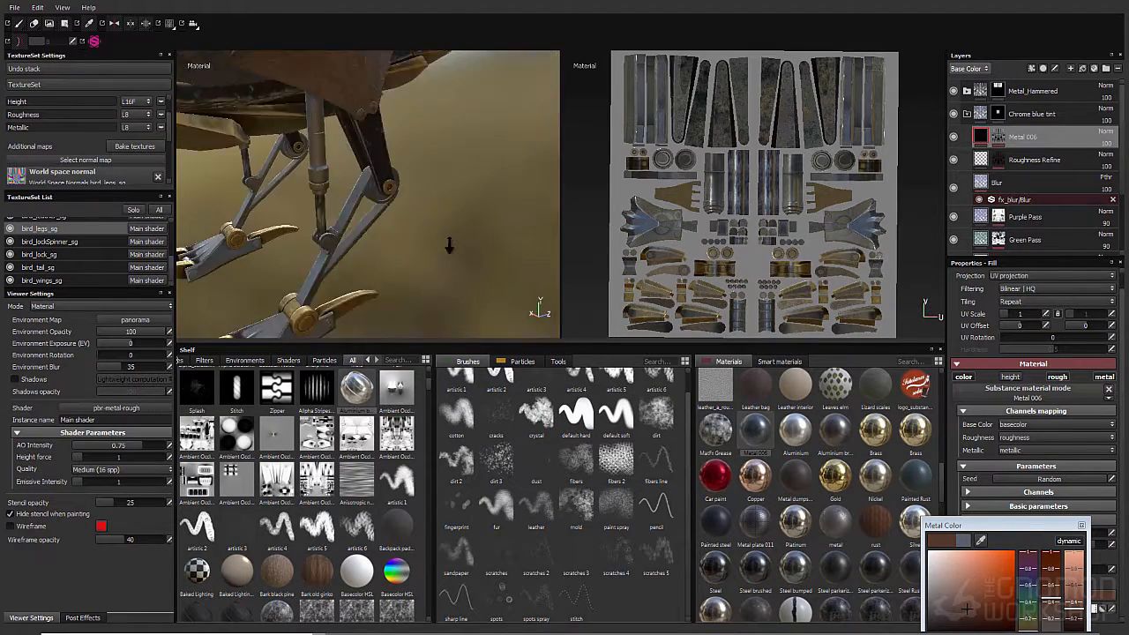
{"action": "right_click_drag", "start_coordinate": [449, 244], "coordinate": [521, 231], "text": "alt"}
Add a paint effect above the fill in the Metal 006 mask and set up a black brush of size 1.19
{"action": "left_click", "coordinate": [998, 137]}
{"action": "right_click", "coordinate": [1000, 137]}
{"action": "left_click", "coordinate": [1024, 401]}
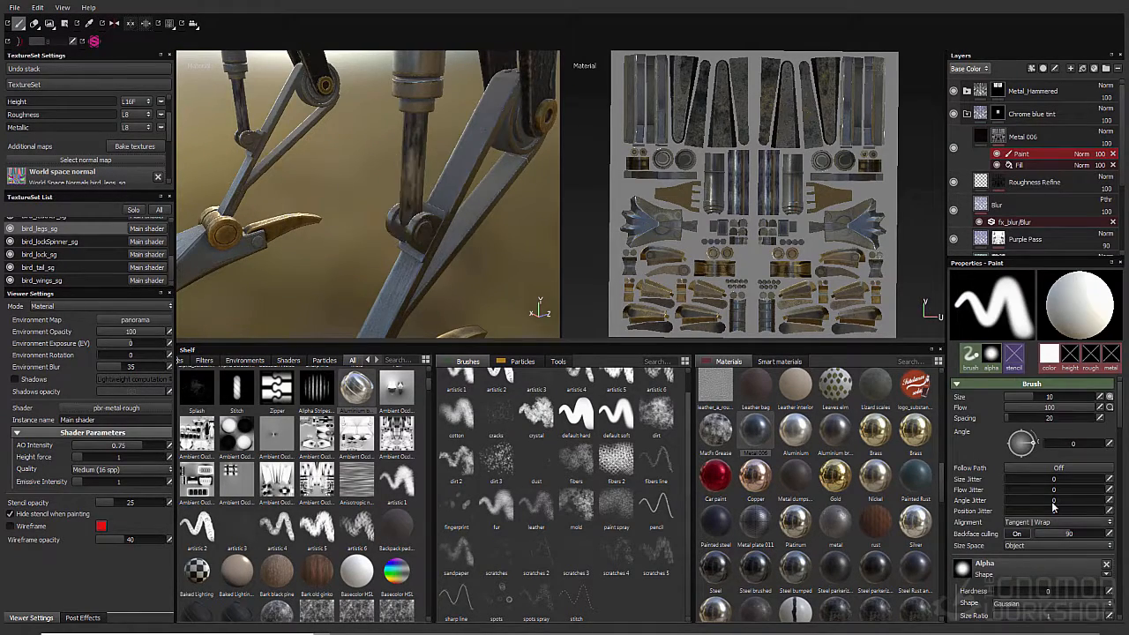
{"action": "scroll", "coordinate": [1034, 511], "scroll_direction": "down", "scroll_amount": 3}
{"action": "left_click_drag", "start_coordinate": [1081, 600], "coordinate": [891, 605]}
{"action": "mouse_move", "coordinate": [401, 187]}
{"action": "right_mouse_down", "text": "ctrl"}
{"action": "mouse_move", "coordinate": [477, 188]}
{"action": "mouse_move", "coordinate": [371, 189]}
{"action": "right_mouse_up", "text": "ctrl"}
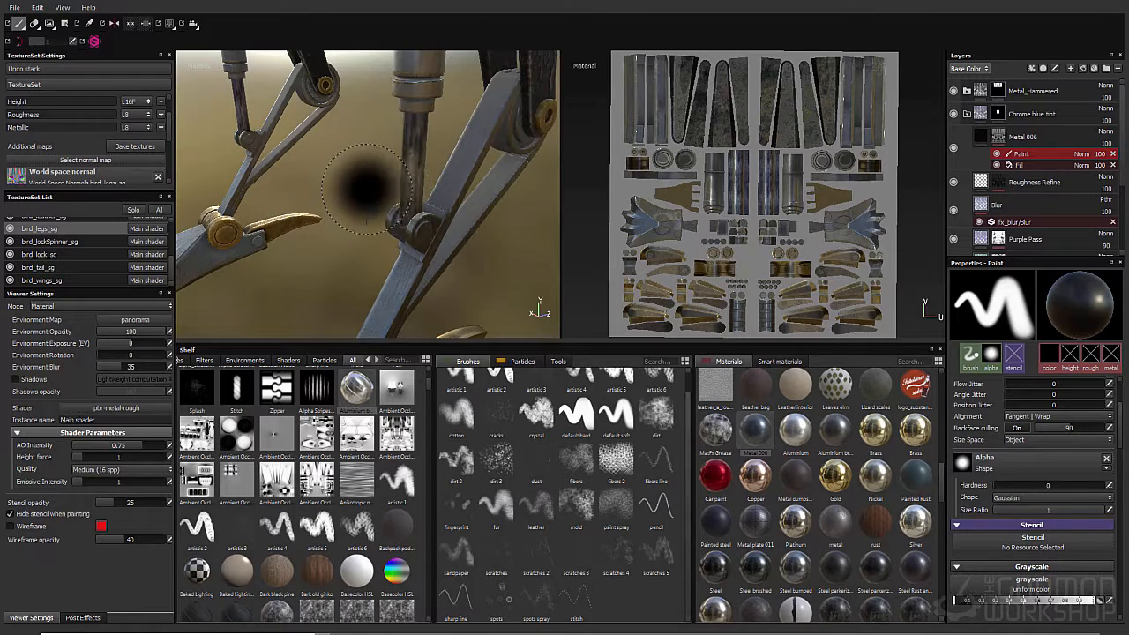
{"action": "scroll", "coordinate": [957, 381], "scroll_direction": "up", "scroll_amount": 3}
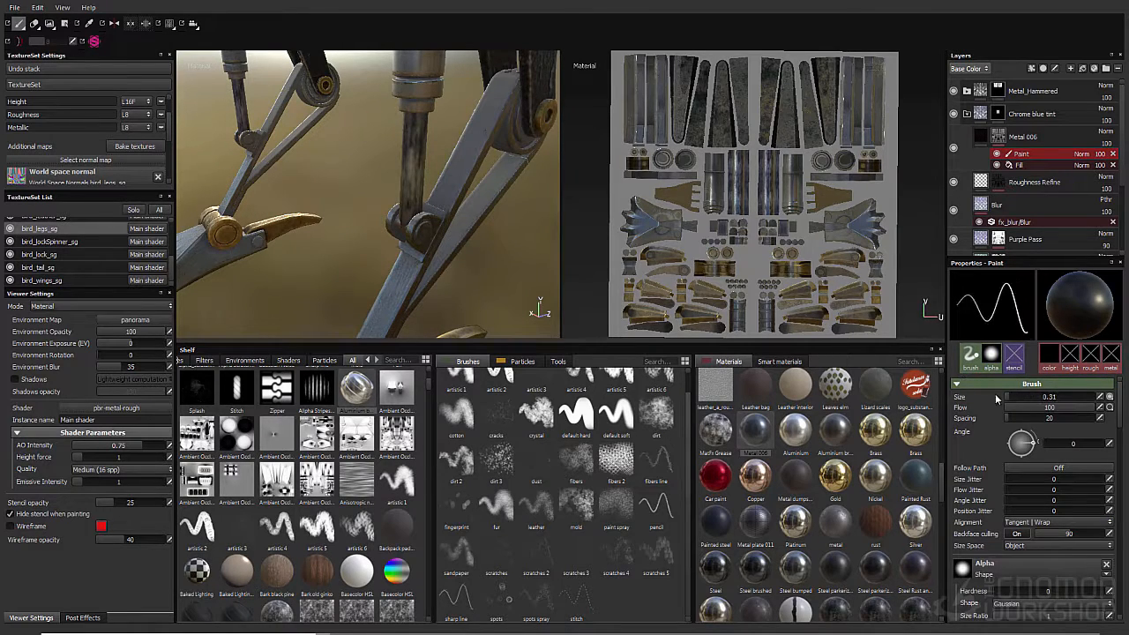
{"action": "mouse_move", "coordinate": [379, 199]}
{"action": "left_mouse_down", "text": "alt"}
{"action": "mouse_move", "coordinate": [300, 227]}
{"action": "mouse_move", "coordinate": [370, 239]}
{"action": "mouse_move", "coordinate": [340, 253]}
{"action": "mouse_move", "coordinate": [292, 237]}
{"action": "mouse_move", "coordinate": [401, 266]}
{"action": "mouse_move", "coordinate": [327, 290]}
{"action": "mouse_move", "coordinate": [352, 229]}
{"action": "left_mouse_up", "text": "alt"}
{"action": "right_click_drag", "start_coordinate": [353, 230], "coordinate": [441, 256], "text": "alt"}
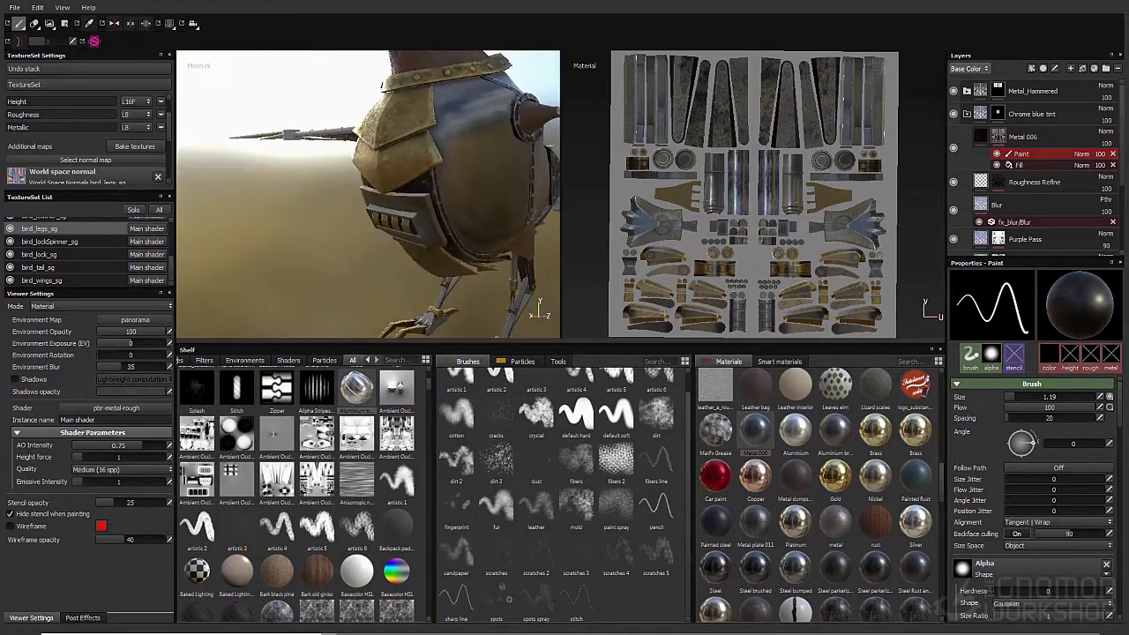
Switch to the bird_body_sg texture set and fill the steel rivet on the neck collar into the Brass_Old mask
{"action": "left_click_drag", "start_coordinate": [441, 256], "coordinate": [303, 242], "text": "alt"}
{"action": "middle_click_drag", "start_coordinate": [302, 242], "coordinate": [309, 335], "text": "alt"}
{"action": "left_click_drag", "start_coordinate": [343, 233], "coordinate": [588, 214], "text": "alt"}
{"action": "middle_click_drag", "start_coordinate": [588, 214], "coordinate": [542, 290], "text": "alt"}
{"action": "left_click_drag", "start_coordinate": [542, 290], "coordinate": [300, 220], "text": "alt"}
{"action": "right_click_drag", "start_coordinate": [300, 220], "coordinate": [212, 221], "text": "alt"}
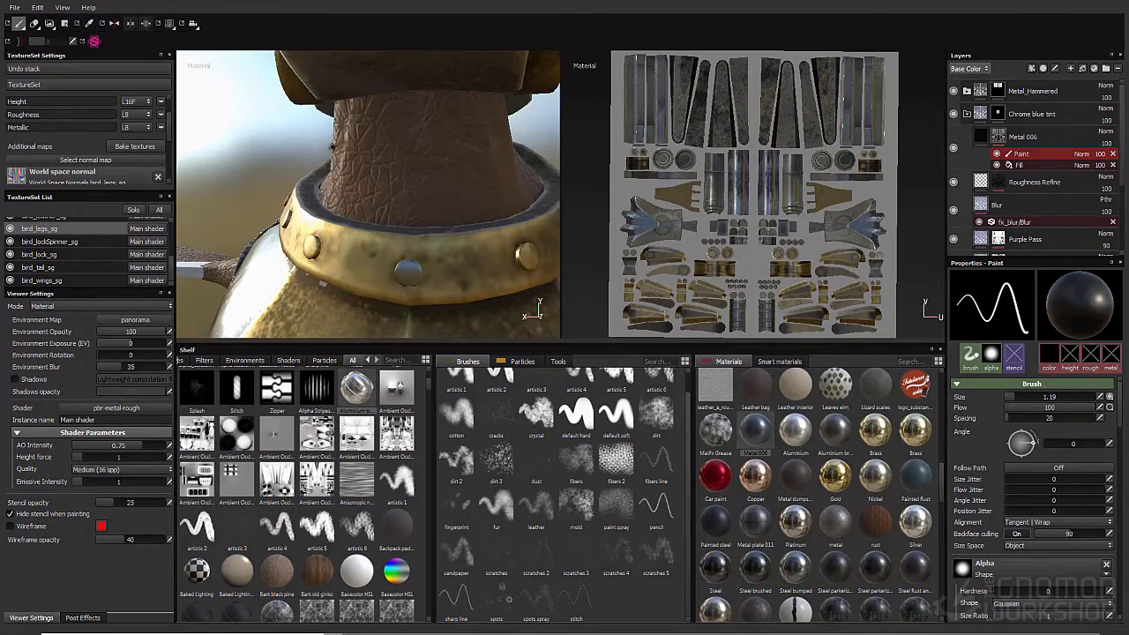
{"action": "scroll", "coordinate": [46, 247], "scroll_direction": "up", "scroll_amount": 3}
{"action": "left_click", "coordinate": [46, 248]}
{"action": "left_click", "coordinate": [45, 236]}
{"action": "left_click", "coordinate": [65, 24]}
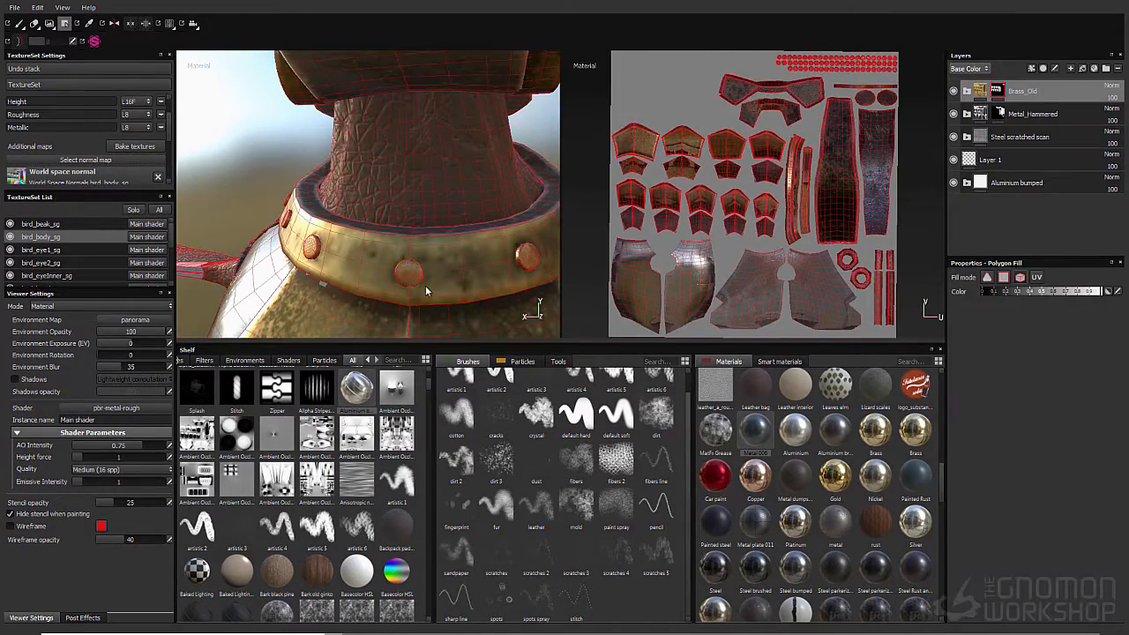
{"action": "left_click", "coordinate": [19, 24]}
{"action": "mouse_move", "coordinate": [249, 133]}
{"action": "left_mouse_down", "text": "alt"}
{"action": "mouse_move", "coordinate": [459, 186]}
{"action": "mouse_move", "coordinate": [465, 113]}
{"action": "mouse_move", "coordinate": [403, 100]}
{"action": "mouse_move", "coordinate": [331, 140]}
{"action": "mouse_move", "coordinate": [440, 144]}
{"action": "left_mouse_up", "text": "alt"}
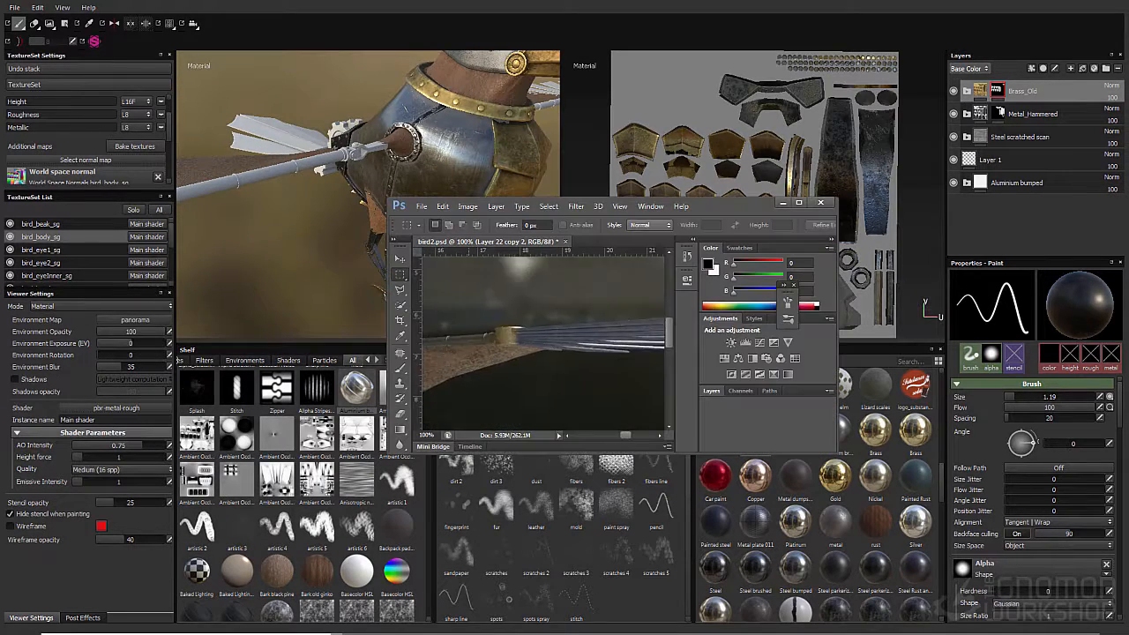
Examine the wing in the bird2.psd reference in Photoshop, then return to Substance Painter and inspect the tail under bird_tail_sg
{"action": "left_click_drag", "start_coordinate": [468, 370], "coordinate": [594, 337]}
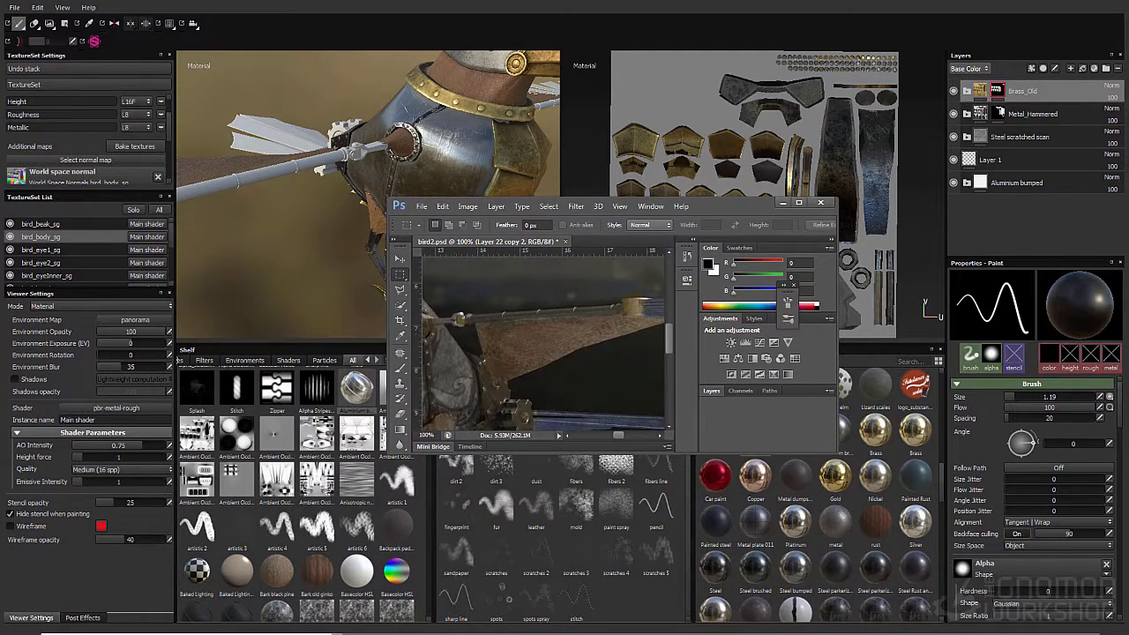
{"action": "key", "text": "alt+Tab"}
{"action": "scroll", "coordinate": [86, 251], "scroll_direction": "down", "scroll_amount": 3}
{"action": "left_click", "coordinate": [53, 267]}
{"action": "left_click_drag", "start_coordinate": [335, 251], "coordinate": [403, 197], "text": "alt"}
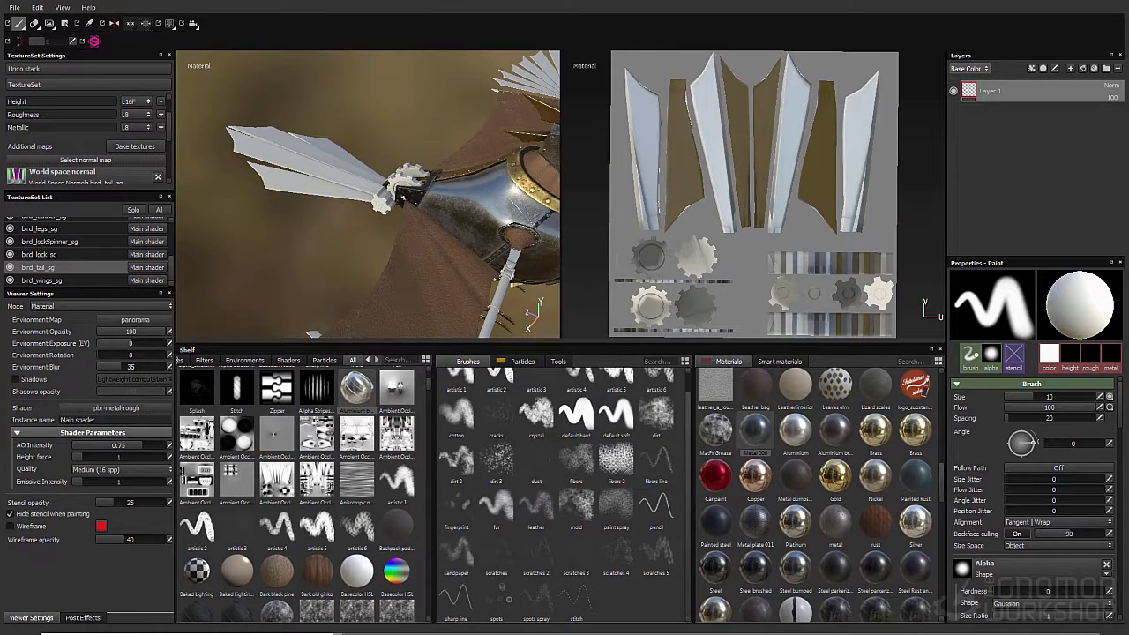
Copy the Brass_Old, Metal_Hammered and Steel scratched scan layers from bird_body_sg to bird_tail_sg
{"action": "scroll", "coordinate": [88, 251], "scroll_direction": "up", "scroll_amount": 3}
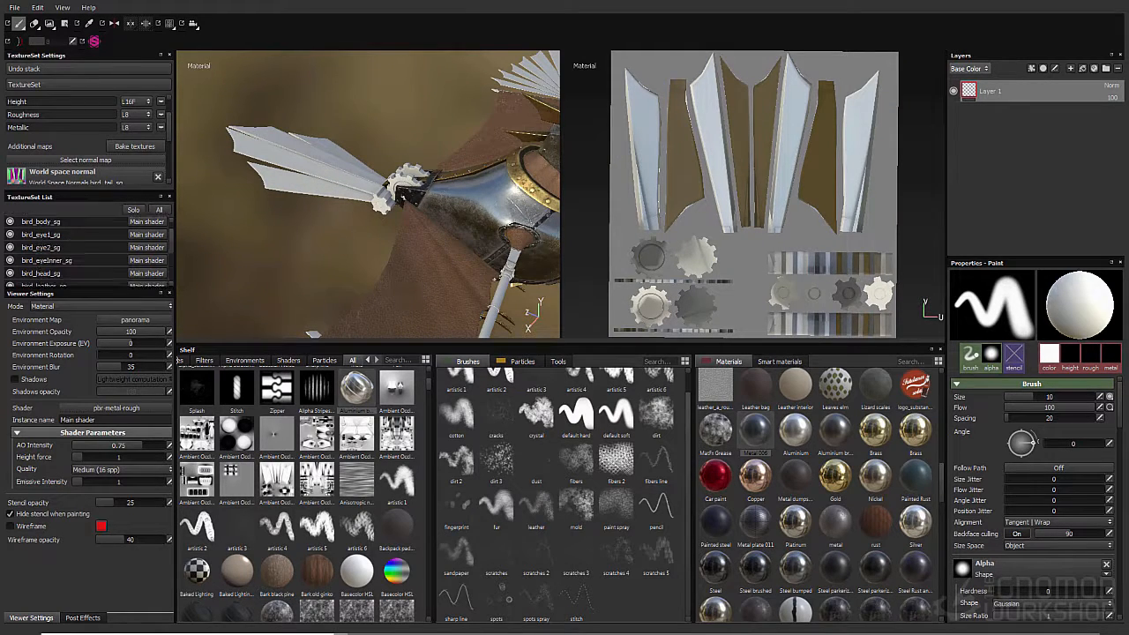
{"action": "left_click", "coordinate": [41, 221]}
{"action": "left_click", "coordinate": [1020, 137], "text": "ctrl"}
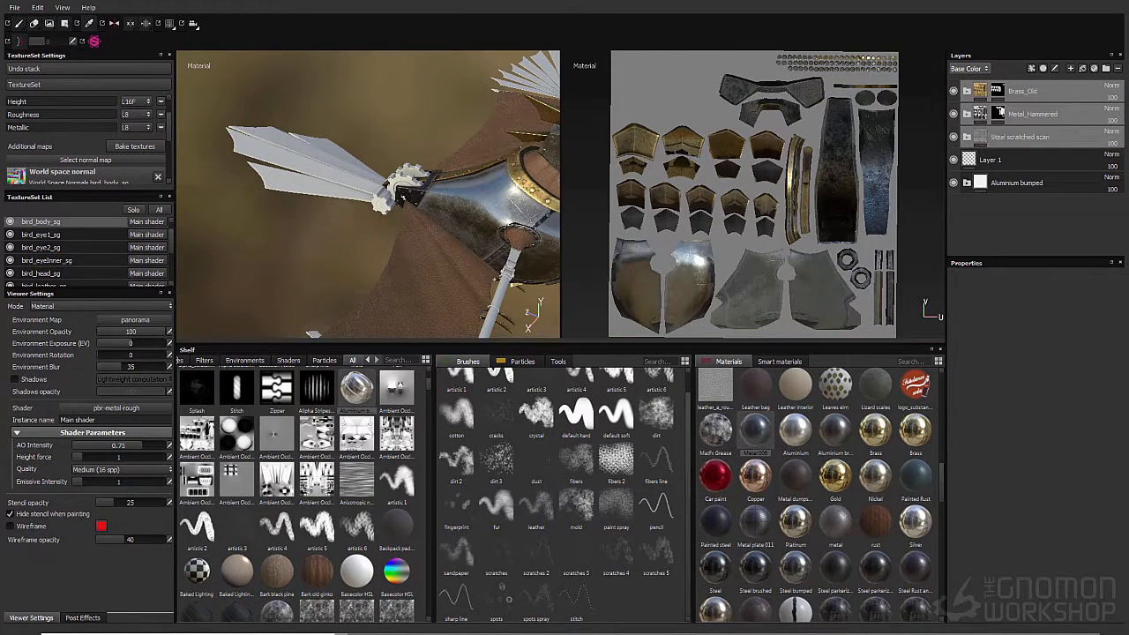
{"action": "scroll", "coordinate": [88, 252], "scroll_direction": "down", "scroll_amount": 3}
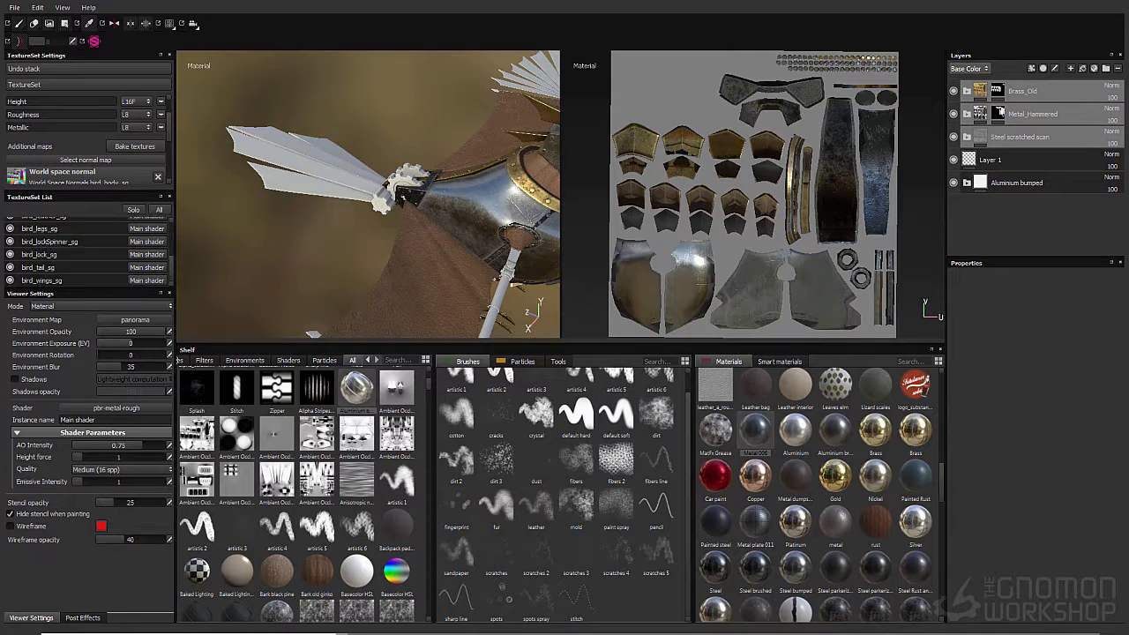
{"action": "left_click", "coordinate": [38, 267]}
{"action": "key", "text": "ctrl+v"}
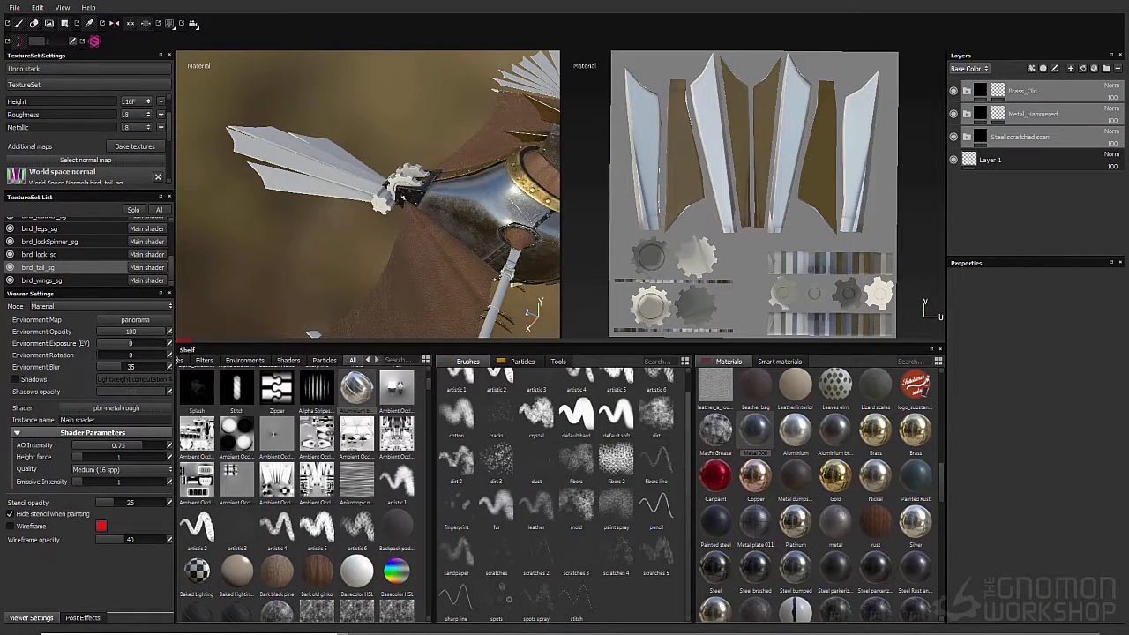
Inspect the fill settings of the Steel base and Dirt layers inside the tail's Steel scratched scan group
{"action": "left_click", "coordinate": [966, 136]}
{"action": "left_click", "coordinate": [1006, 217]}
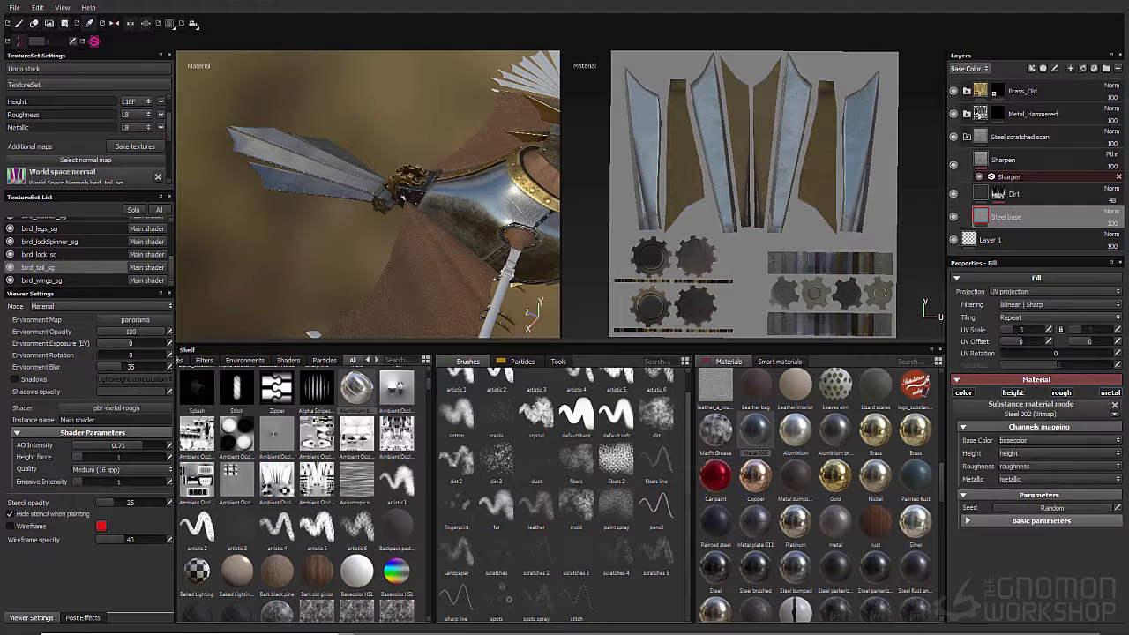
{"action": "scroll", "coordinate": [1037, 521], "scroll_direction": "down", "scroll_amount": 1}
{"action": "left_click", "coordinate": [1039, 488]}
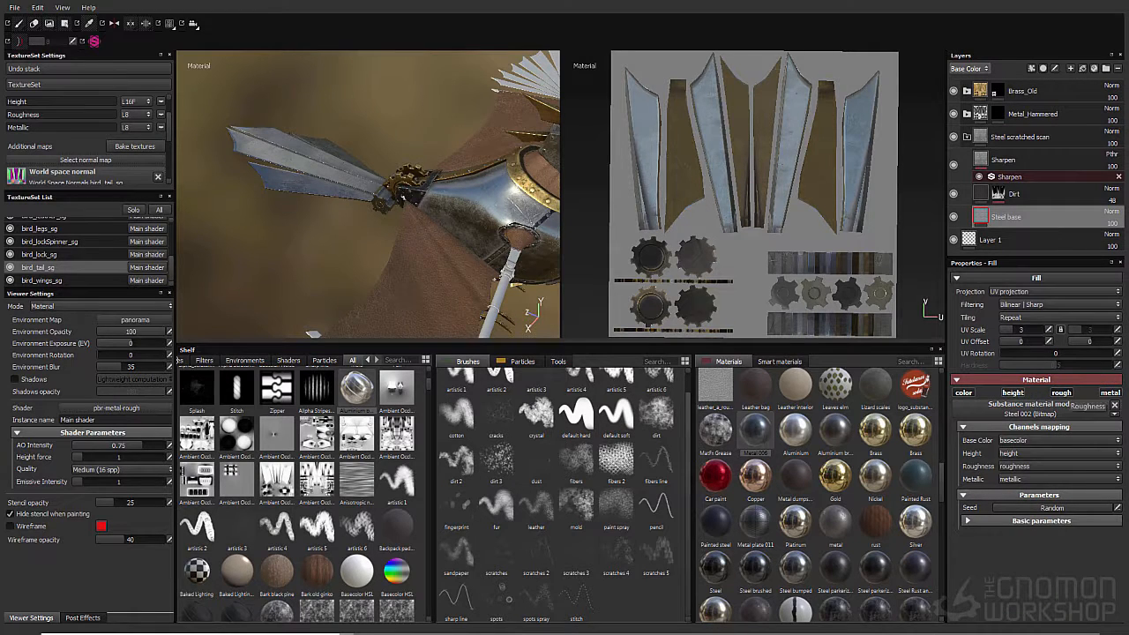
{"action": "left_click", "coordinate": [1023, 194]}
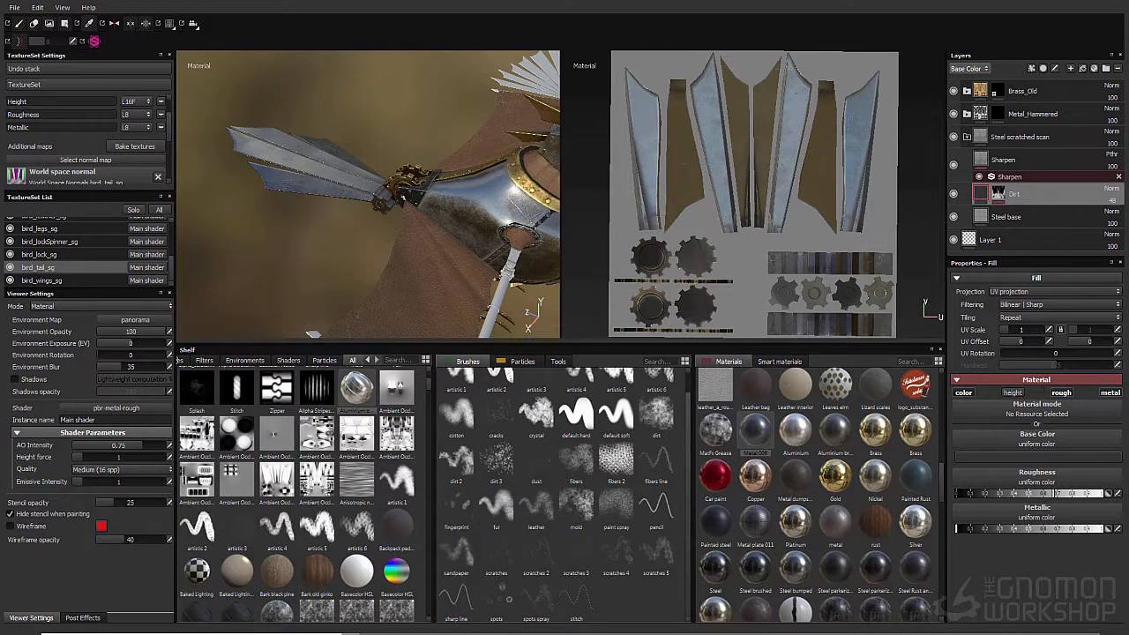
Clear the Brass_Old mask on the tail so it is fully black
{"action": "left_click_drag", "start_coordinate": [403, 198], "coordinate": [335, 211], "text": "alt"}
{"action": "right_click_drag", "start_coordinate": [335, 212], "coordinate": [415, 176], "text": "alt"}
{"action": "middle_click_drag", "start_coordinate": [415, 176], "coordinate": [370, 212], "text": "alt"}
{"action": "left_click", "coordinate": [997, 92]}
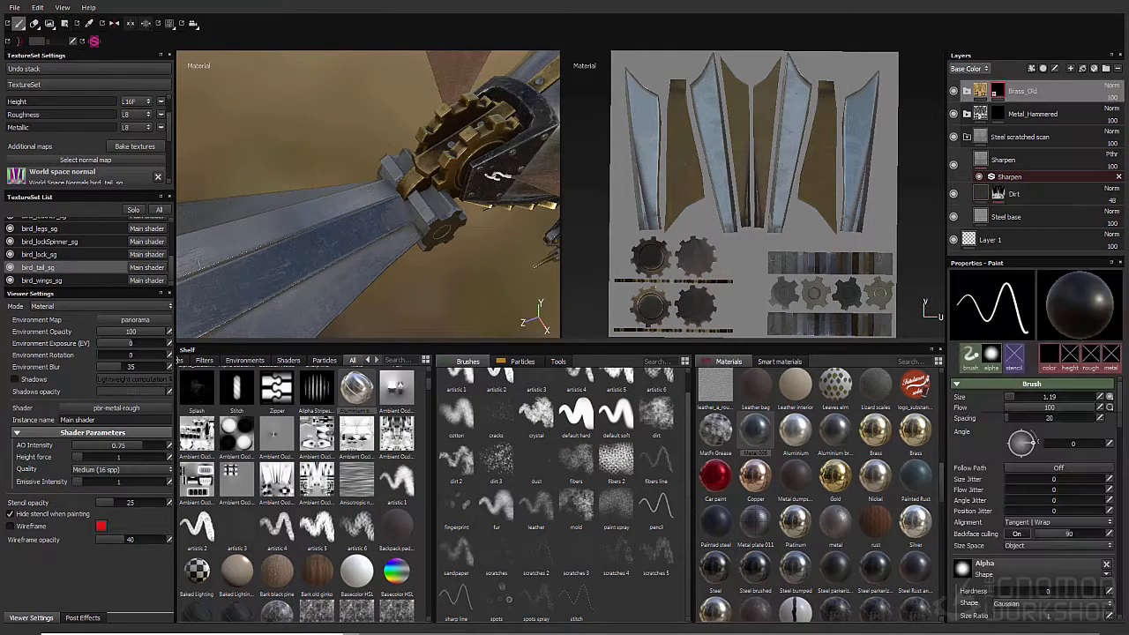
{"action": "right_click", "coordinate": [995, 94]}
{"action": "left_click", "coordinate": [1023, 220]}
{"action": "right_click_drag", "start_coordinate": [415, 177], "coordinate": [398, 217], "text": "alt"}
{"action": "left_click_drag", "start_coordinate": [398, 217], "coordinate": [499, 257], "text": "alt"}
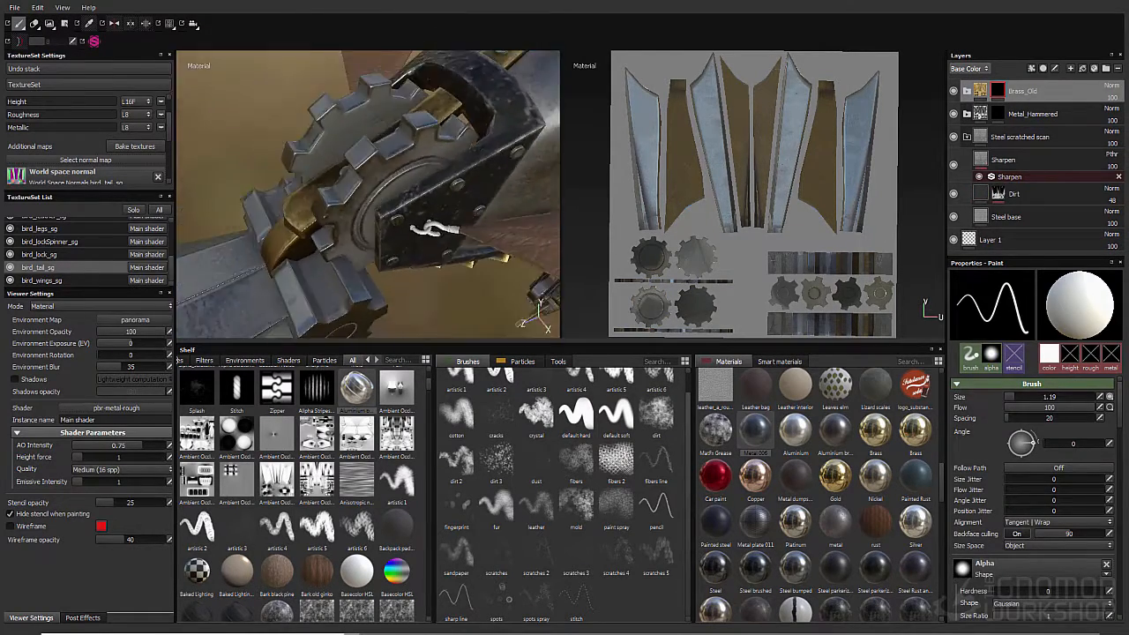
{"action": "middle_click_drag", "start_coordinate": [499, 256], "coordinate": [538, 238], "text": "alt"}
Try to polygon-fill a tail gear into the Brass_Old mask after checking the Photoshop reference
{"action": "key", "text": "alt+Tab"}
{"action": "key", "text": "alt+Tab"}
{"action": "left_click_drag", "start_coordinate": [315, 238], "coordinate": [330, 188], "text": "alt"}
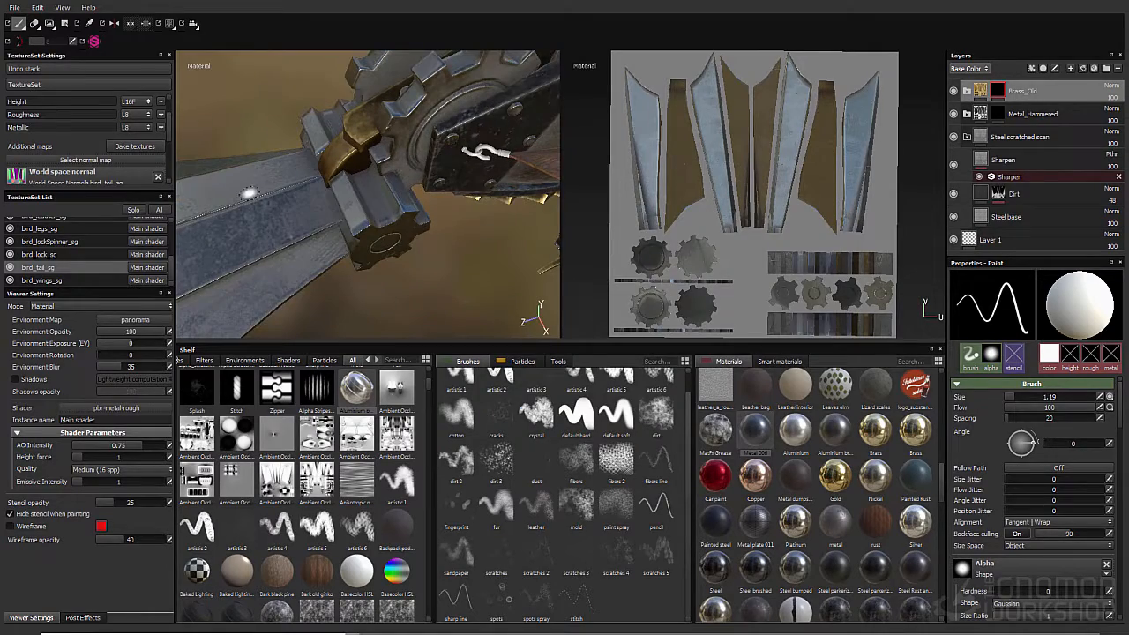
{"action": "left_click", "coordinate": [64, 23]}
{"action": "left_click", "coordinate": [381, 227]}
{"action": "mouse_move", "coordinate": [381, 228]}
{"action": "left_mouse_down", "text": "alt"}
{"action": "mouse_move", "coordinate": [423, 189]}
{"action": "mouse_move", "coordinate": [477, 220]}
{"action": "mouse_move", "coordinate": [520, 198]}
{"action": "mouse_move", "coordinate": [371, 158]}
{"action": "mouse_move", "coordinate": [405, 247]}
{"action": "mouse_move", "coordinate": [441, 177]}
{"action": "mouse_move", "coordinate": [459, 176]}
{"action": "left_mouse_up", "text": "alt"}
{"action": "key", "text": "ctrl+z"}
Isolate bird_tail_sg and fill the tail's gears in the Metal_Hammered mask
{"action": "left_click", "coordinate": [133, 209]}
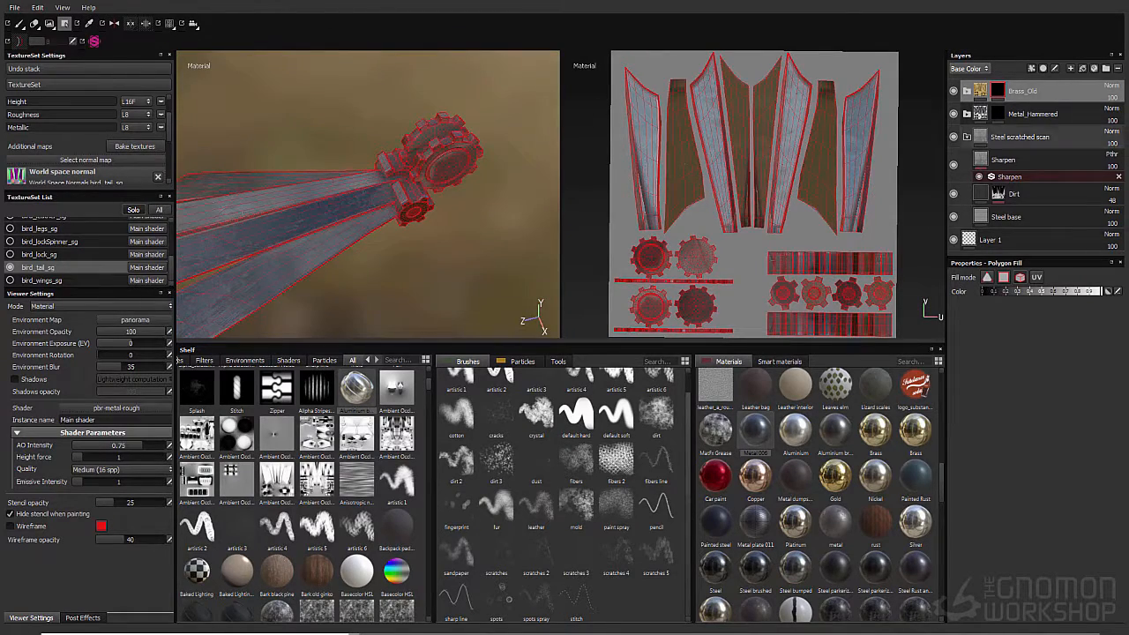
{"action": "left_click", "coordinate": [966, 136]}
{"action": "left_click", "coordinate": [998, 114]}
{"action": "scroll", "coordinate": [404, 181], "scroll_direction": "up", "scroll_amount": 3}
{"action": "left_click", "coordinate": [410, 216]}
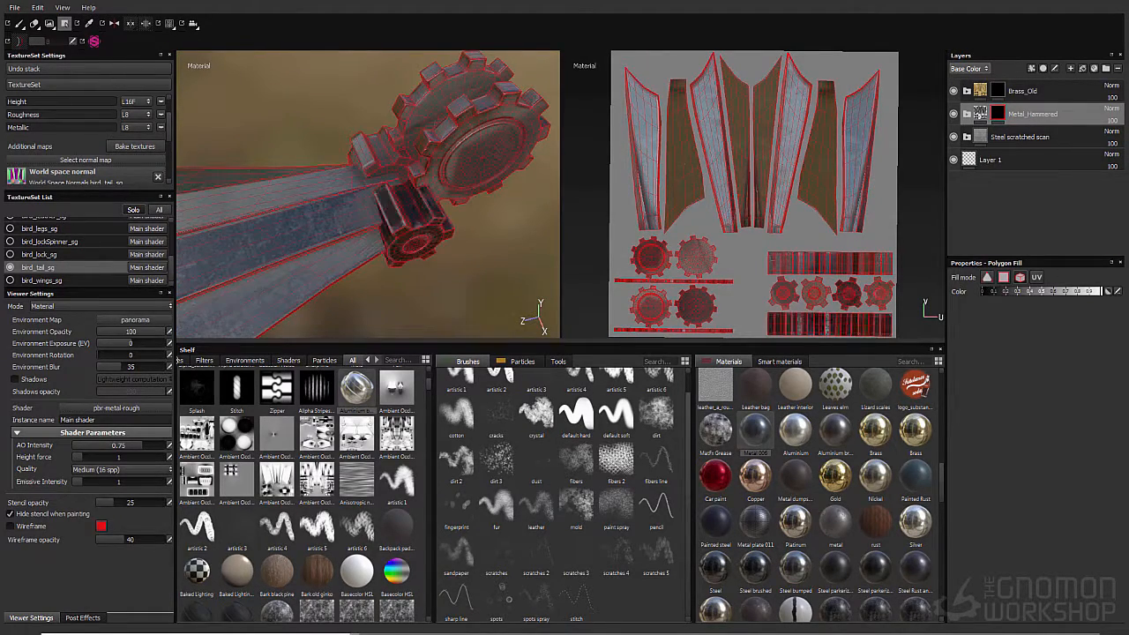
{"action": "left_click", "coordinate": [379, 155]}
{"action": "left_click", "coordinate": [480, 150]}
{"action": "left_click_drag", "start_coordinate": [480, 150], "coordinate": [411, 164], "text": "alt"}
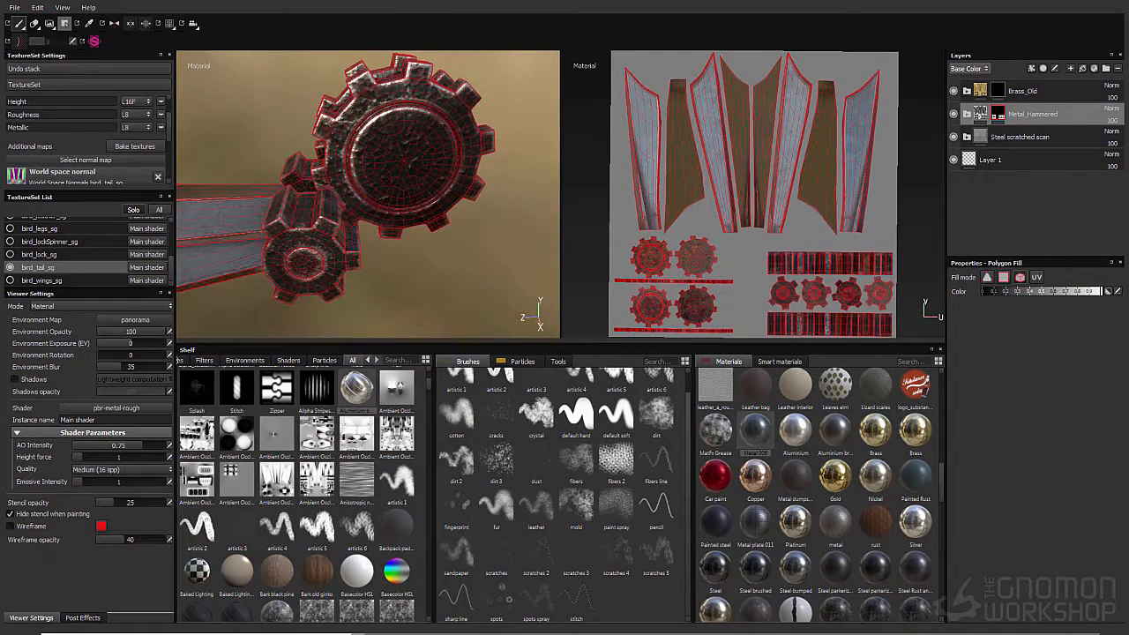
Add the Steel black paint scratched smart material above Metal_Hammered and hide the Metal_Hammered layer
{"action": "left_click", "coordinate": [17, 23]}
{"action": "scroll", "coordinate": [371, 176], "scroll_direction": "down", "scroll_amount": 3}
{"action": "left_click_drag", "start_coordinate": [265, 159], "coordinate": [313, 146], "text": "alt"}
{"action": "scroll", "coordinate": [845, 471], "scroll_direction": "down", "scroll_amount": 4}
{"action": "left_click", "coordinate": [845, 471]}
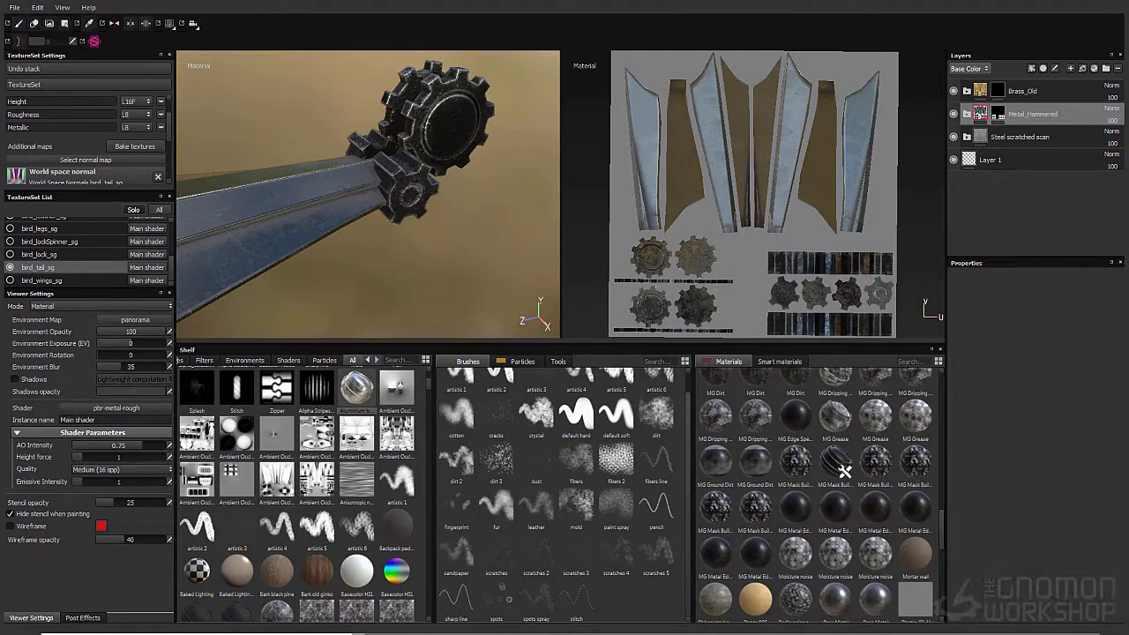
{"action": "scroll", "coordinate": [818, 494], "scroll_direction": "down", "scroll_amount": 3}
{"action": "left_click", "coordinate": [779, 360]}
{"action": "scroll", "coordinate": [818, 494], "scroll_direction": "down", "scroll_amount": 1}
{"action": "scroll", "coordinate": [818, 494], "scroll_direction": "down", "scroll_amount": 3}
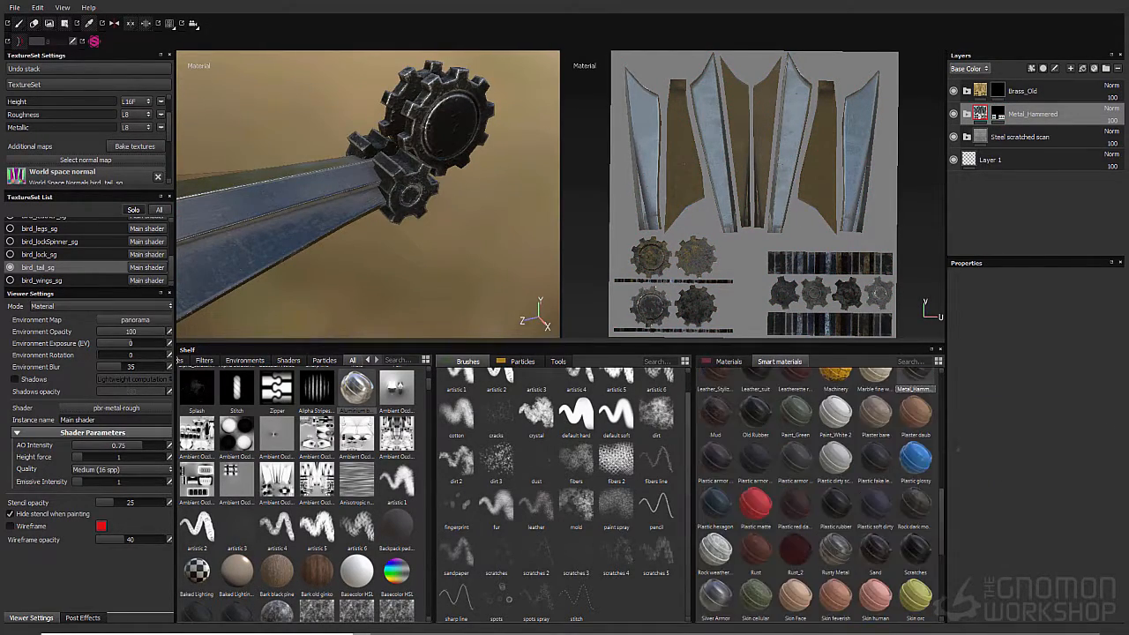
{"action": "scroll", "coordinate": [818, 494], "scroll_direction": "down", "scroll_amount": 3}
{"action": "mouse_move", "coordinate": [794, 582]}
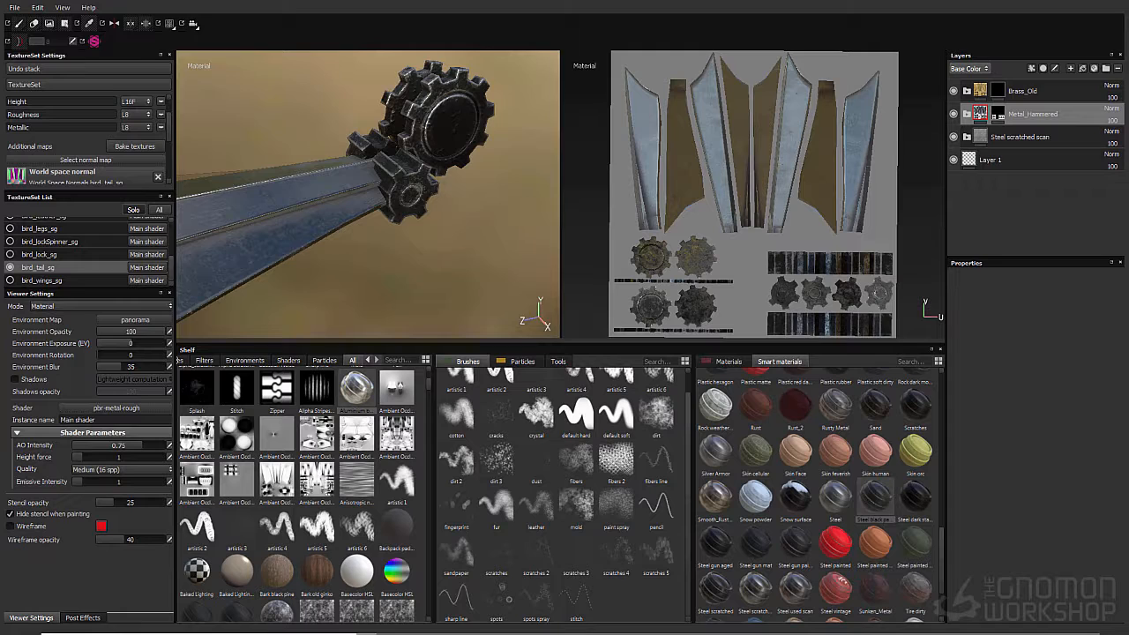
{"action": "left_click_drag", "start_coordinate": [370, 202], "coordinate": [353, 177], "text": "alt"}
{"action": "left_click_drag", "start_coordinate": [875, 499], "coordinate": [1032, 103]}
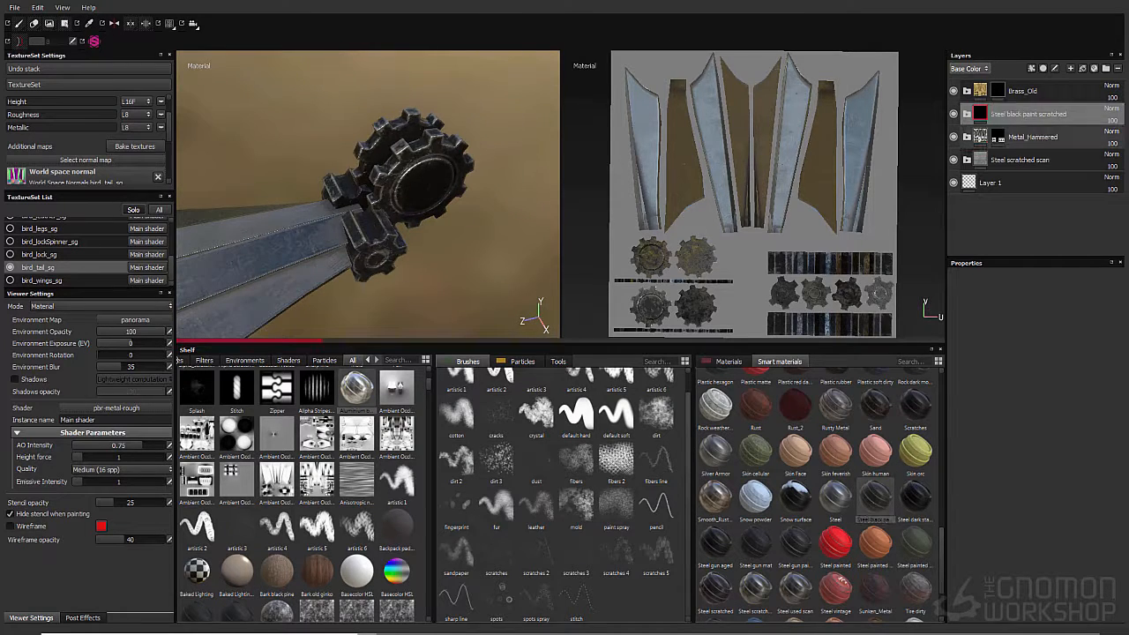
{"action": "left_click", "coordinate": [953, 137]}
{"action": "mouse_move", "coordinate": [397, 194]}
{"action": "left_mouse_down", "text": "alt"}
{"action": "mouse_move", "coordinate": [335, 208]}
{"action": "mouse_move", "coordinate": [415, 198]}
{"action": "left_mouse_up", "text": "alt"}
Add the Steel scratched smart material directly below Brass_Old and give it a black mask
{"action": "scroll", "coordinate": [819, 494], "scroll_direction": "down", "scroll_amount": 2}
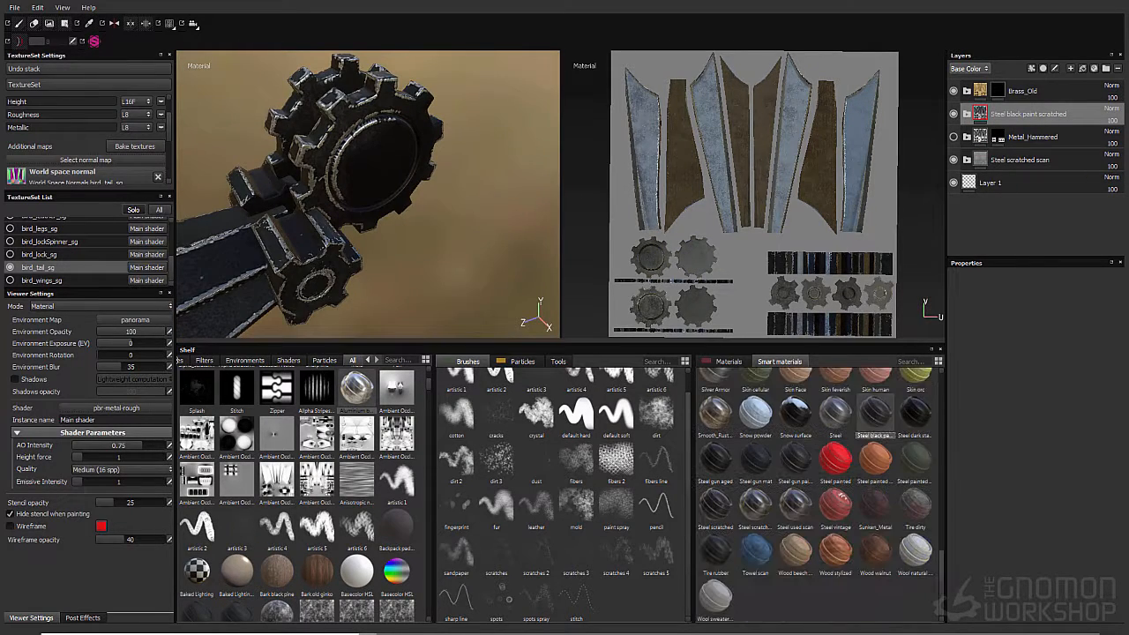
{"action": "mouse_move", "coordinate": [716, 503]}
{"action": "left_mouse_down"}
{"action": "mouse_move", "coordinate": [970, 221]}
{"action": "mouse_move", "coordinate": [1032, 115]}
{"action": "left_mouse_up"}
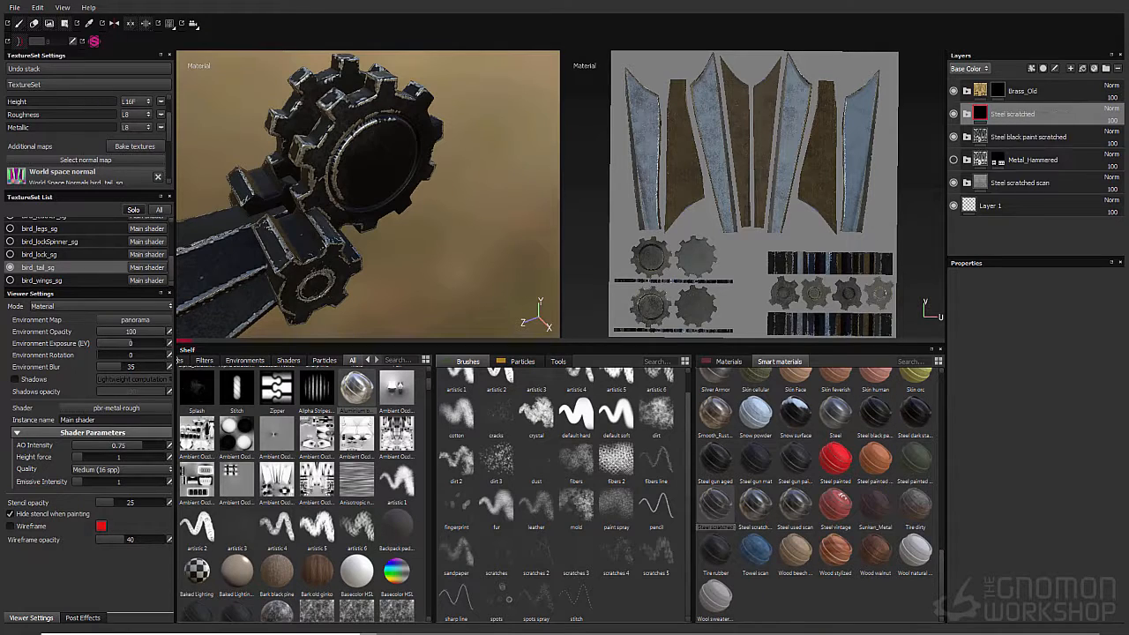
{"action": "mouse_move", "coordinate": [397, 194]}
{"action": "left_mouse_down", "text": "alt"}
{"action": "mouse_move", "coordinate": [384, 190]}
{"action": "mouse_move", "coordinate": [414, 181]}
{"action": "mouse_move", "coordinate": [344, 159]}
{"action": "mouse_move", "coordinate": [388, 203]}
{"action": "mouse_move", "coordinate": [449, 190]}
{"action": "mouse_move", "coordinate": [291, 221]}
{"action": "mouse_move", "coordinate": [352, 176]}
{"action": "left_mouse_up", "text": "alt"}
{"action": "right_click", "coordinate": [1006, 113]}
{"action": "left_click", "coordinate": [1009, 130]}
Fill the tail's gears in the Steel scratched mask and remove the Steel black paint scratched and Metal_Hammered layers
{"action": "left_click", "coordinate": [64, 23]}
{"action": "left_click", "coordinate": [401, 198]}
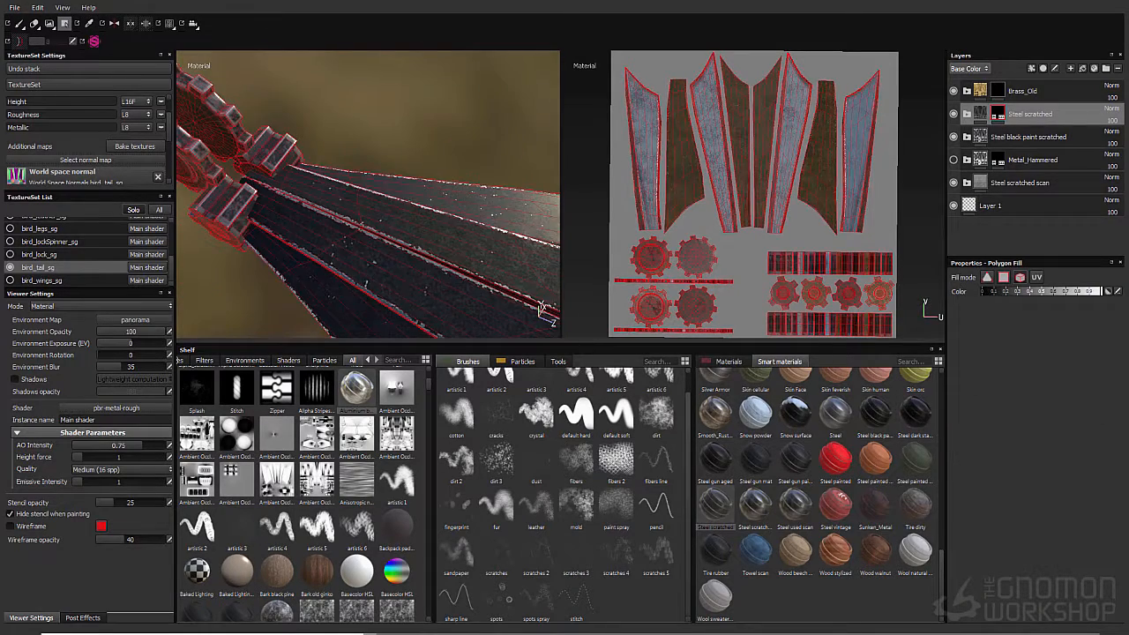
{"action": "left_click", "coordinate": [953, 136]}
{"action": "left_click_drag", "start_coordinate": [406, 220], "coordinate": [353, 194], "text": "alt"}
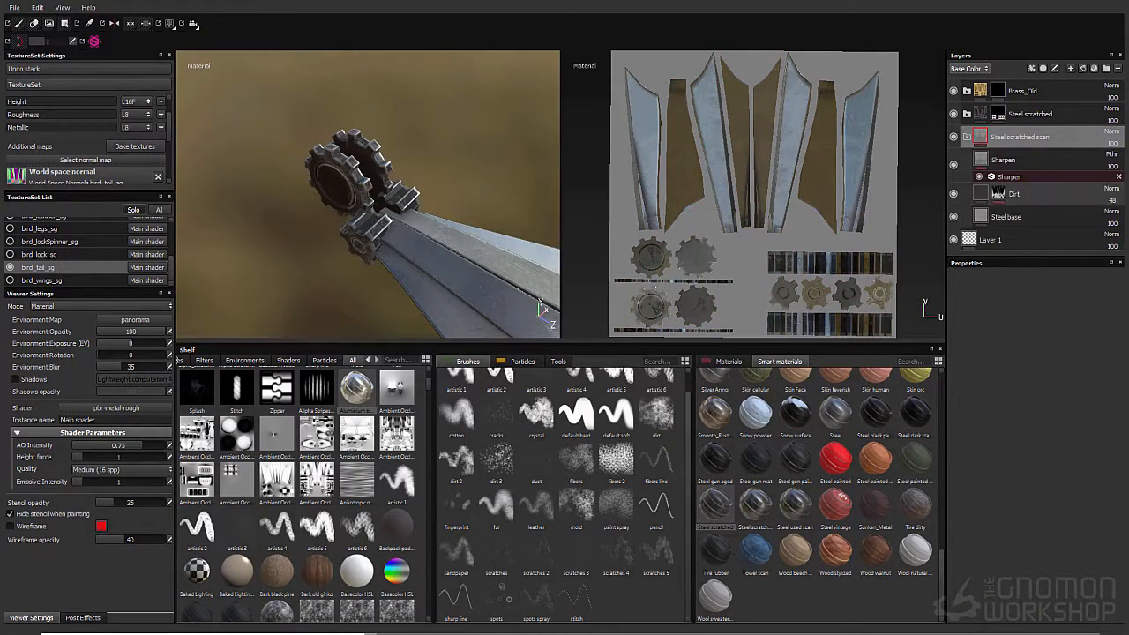
Tint the tail's Steel base material blue by setting its hue shift to 0.3 and saturation to 0.56
{"action": "left_click", "coordinate": [1023, 194]}
{"action": "middle_click_drag", "start_coordinate": [397, 247], "coordinate": [291, 155], "text": "alt"}
{"action": "left_click", "coordinate": [1023, 217]}
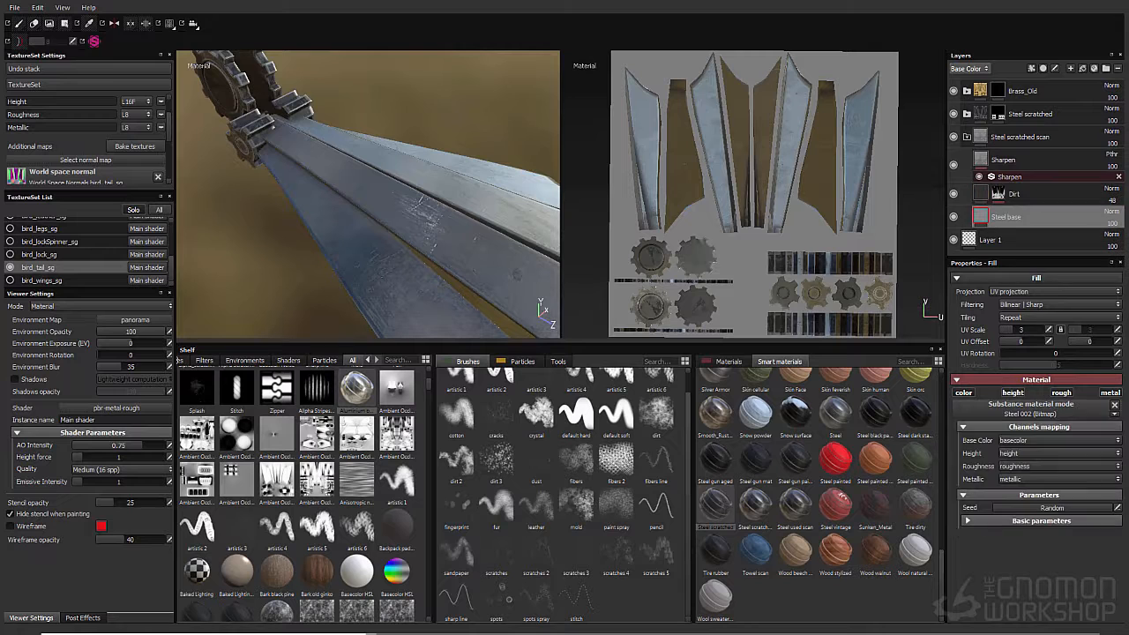
{"action": "left_click", "coordinate": [1114, 405]}
{"action": "left_click", "coordinate": [1041, 521]}
{"action": "mouse_move", "coordinate": [1092, 569]}
{"action": "left_mouse_down"}
{"action": "mouse_move", "coordinate": [1101, 569]}
{"action": "mouse_move", "coordinate": [1087, 569]}
{"action": "left_mouse_up"}
{"action": "left_click_drag", "start_coordinate": [1023, 556], "coordinate": [1049, 556]}
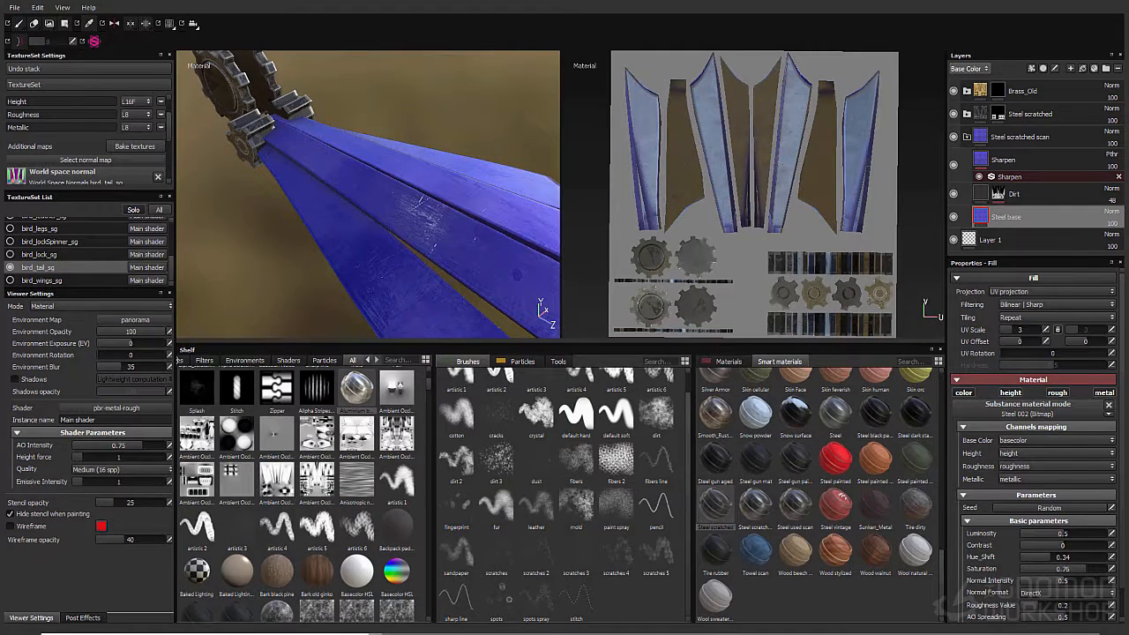
{"action": "key", "text": "alt+Tab"}
{"action": "key", "text": "alt+Tab"}
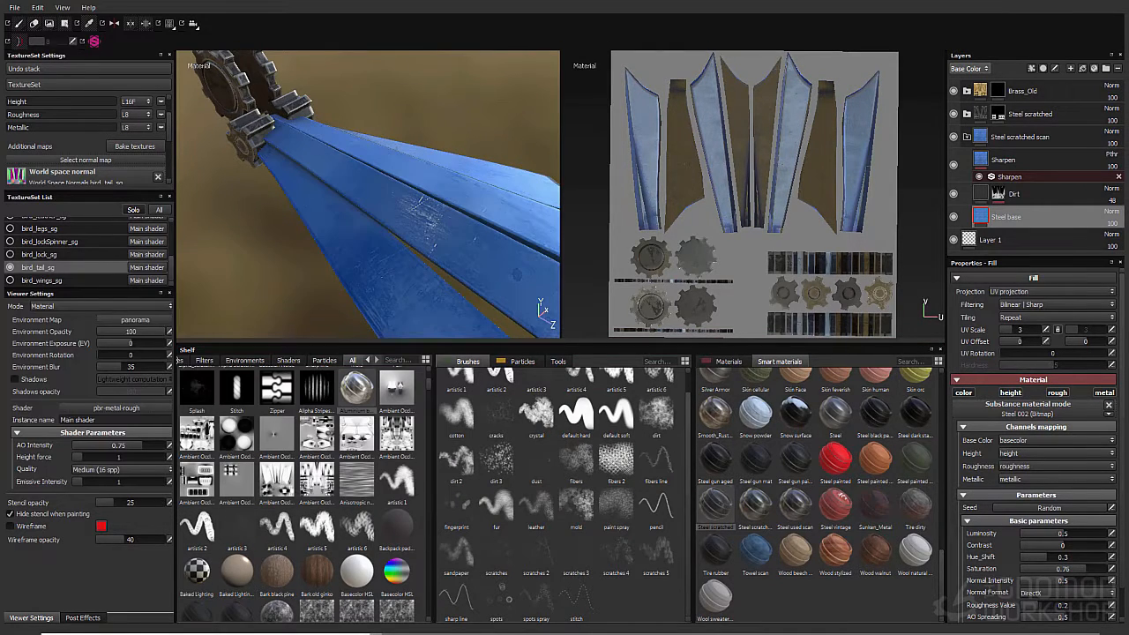
{"action": "left_click_drag", "start_coordinate": [1066, 569], "coordinate": [1068, 568]}
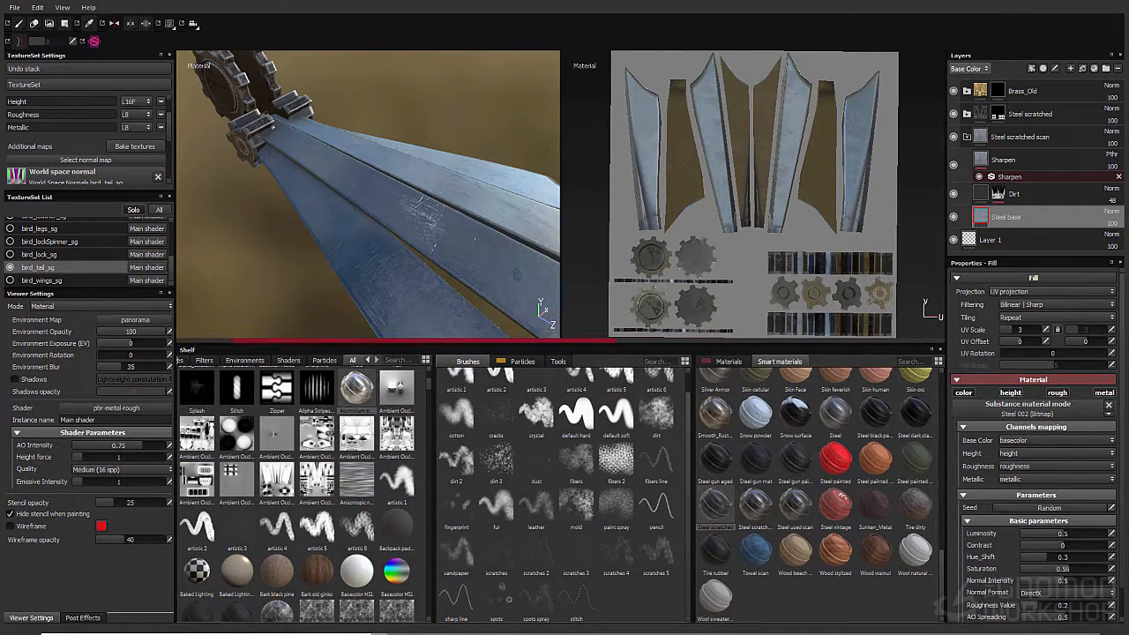
Copy the tail's Brass_Old, Steel scratched and Steel scratched scan layers to bird_wings_sg, and isolate the wings
{"action": "left_click_drag", "start_coordinate": [291, 203], "coordinate": [424, 205], "text": "alt"}
{"action": "key", "text": "alt+q"}
{"action": "left_click", "coordinate": [967, 136]}
{"action": "left_click", "coordinate": [1024, 91], "text": "shift"}
{"action": "left_click", "coordinate": [70, 280]}
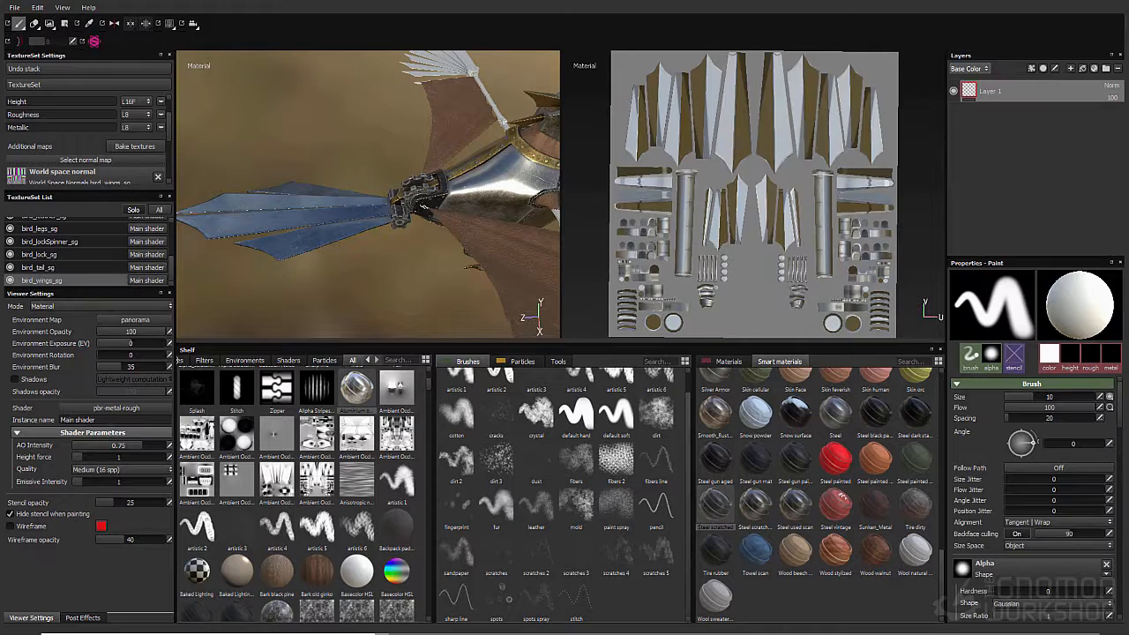
{"action": "left_click", "coordinate": [133, 209]}
{"action": "key", "text": "ctrl+v"}
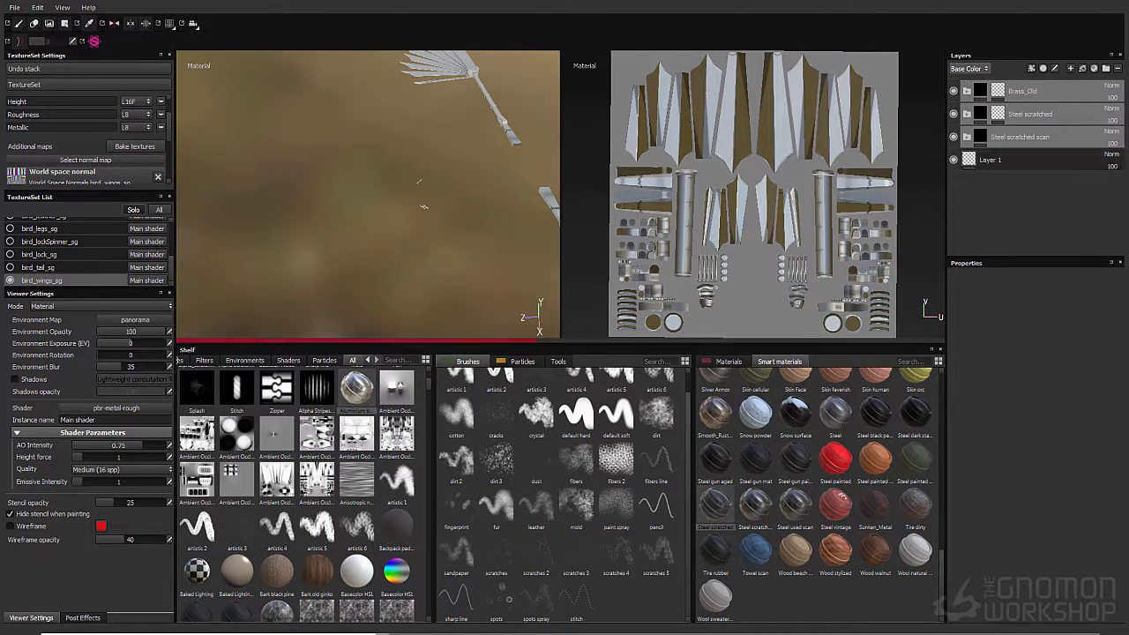
Clear the wings' Steel scratched and Brass_Old masks to black and set up polygon fill on the Brass_Old mask
{"action": "left_click", "coordinate": [998, 114]}
{"action": "key", "text": "4"}
{"action": "left_click_drag", "start_coordinate": [441, 203], "coordinate": [282, 189], "text": "alt"}
{"action": "left_click", "coordinate": [998, 90]}
{"action": "right_click_drag", "start_coordinate": [353, 194], "coordinate": [441, 265], "text": "alt"}
{"action": "left_click_drag", "start_coordinate": [441, 265], "coordinate": [371, 168], "text": "alt"}
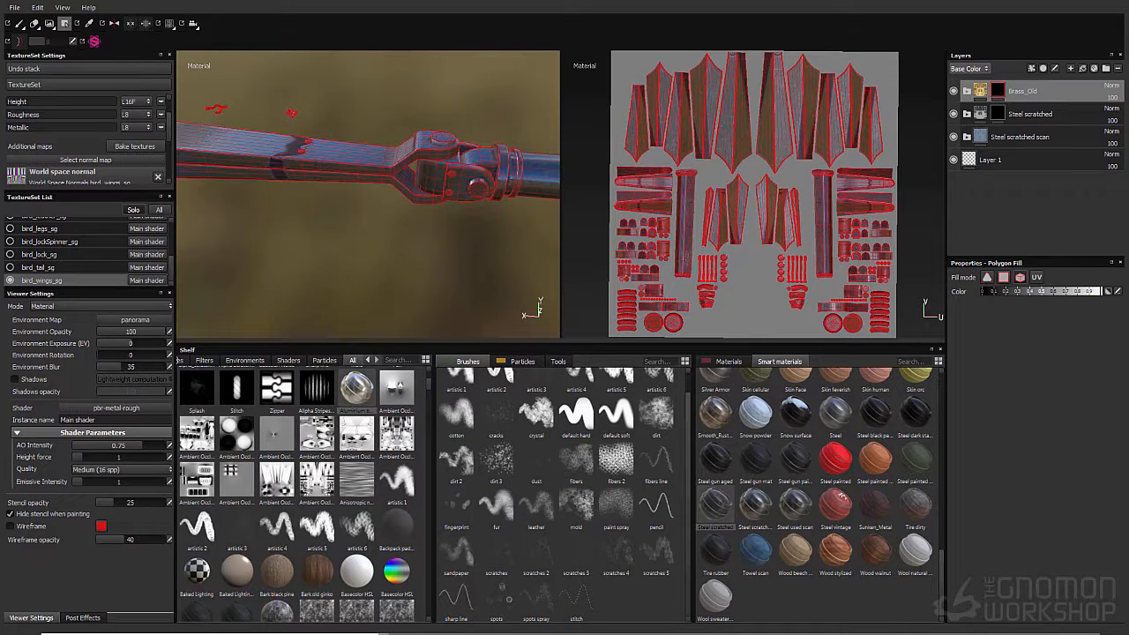
Switch to the bird2.psd reference in Photoshop, examine the wing joint up close, and return to the texturing
{"action": "key", "text": "alt+Tab"}
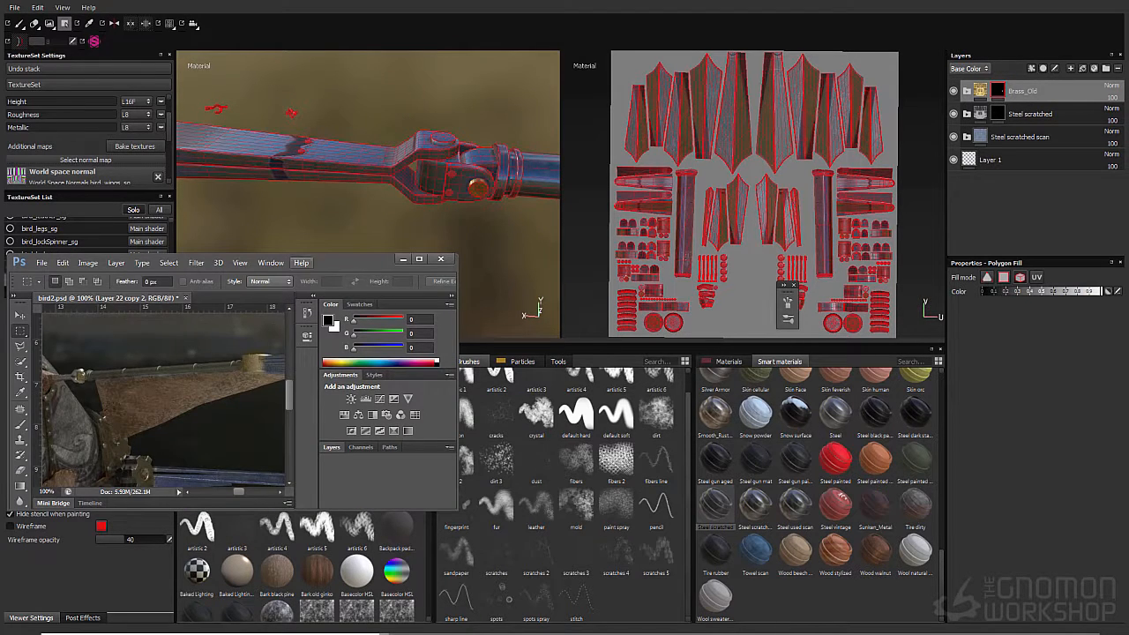
{"action": "left_click_drag", "start_coordinate": [339, 261], "coordinate": [356, 261]}
{"action": "key", "text": "ctrl+plus"}
{"action": "mouse_move", "coordinate": [65, 437]}
{"action": "left_mouse_down"}
{"action": "mouse_move", "coordinate": [238, 444]}
{"action": "mouse_move", "coordinate": [157, 328]}
{"action": "left_mouse_up"}
{"action": "key", "text": "alt+Tab"}
Fill the hinge block and pin of the wing joint into the wings' Brass_Old mask
{"action": "mouse_move", "coordinate": [472, 185]}
{"action": "middle_mouse_down", "text": "alt"}
{"action": "mouse_move", "coordinate": [181, 331]}
{"action": "mouse_move", "coordinate": [370, 150]}
{"action": "middle_mouse_up", "text": "alt"}
{"action": "left_click", "coordinate": [370, 150]}
{"action": "left_click", "coordinate": [338, 142]}
{"action": "left_click_drag", "start_coordinate": [338, 141], "coordinate": [203, 176], "text": "alt"}
{"action": "middle_click_drag", "start_coordinate": [300, 67], "coordinate": [398, 167], "text": "alt"}
{"action": "right_click_drag", "start_coordinate": [398, 167], "coordinate": [467, 150], "text": "alt"}
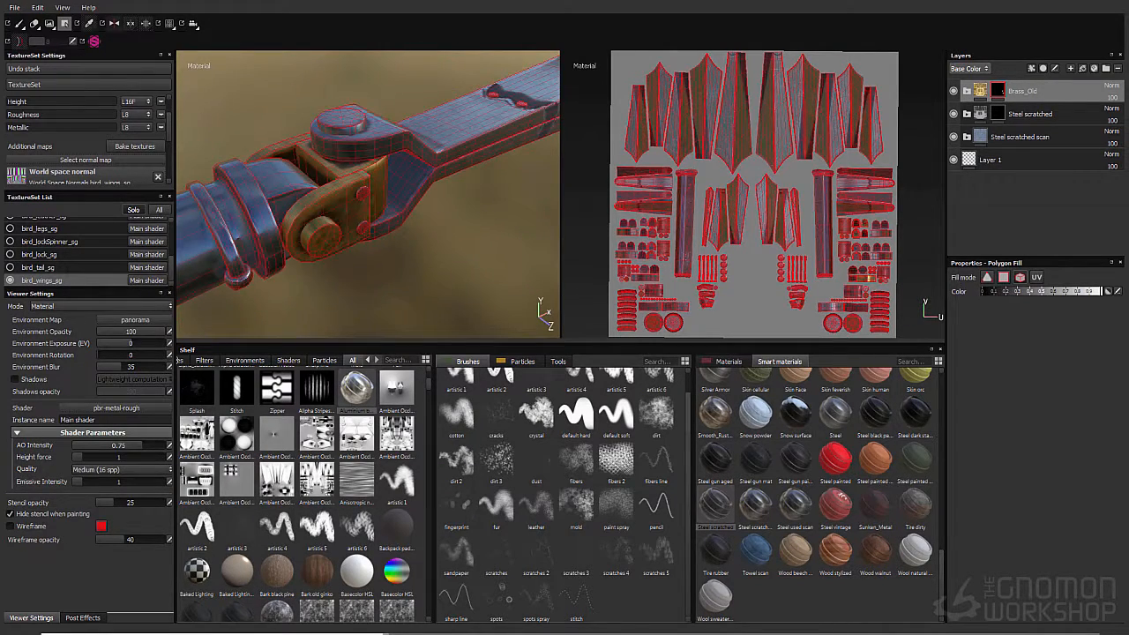
Fill the round drum-shaped hub beside the wing feathers into the Brass_Old mask
{"action": "left_click_drag", "start_coordinate": [459, 159], "coordinate": [352, 176], "text": "alt"}
{"action": "right_click_drag", "start_coordinate": [423, 220], "coordinate": [353, 247], "text": "alt"}
{"action": "middle_click_drag", "start_coordinate": [468, 332], "coordinate": [430, 292], "text": "alt"}
{"action": "left_click_drag", "start_coordinate": [430, 292], "coordinate": [399, 189], "text": "alt"}
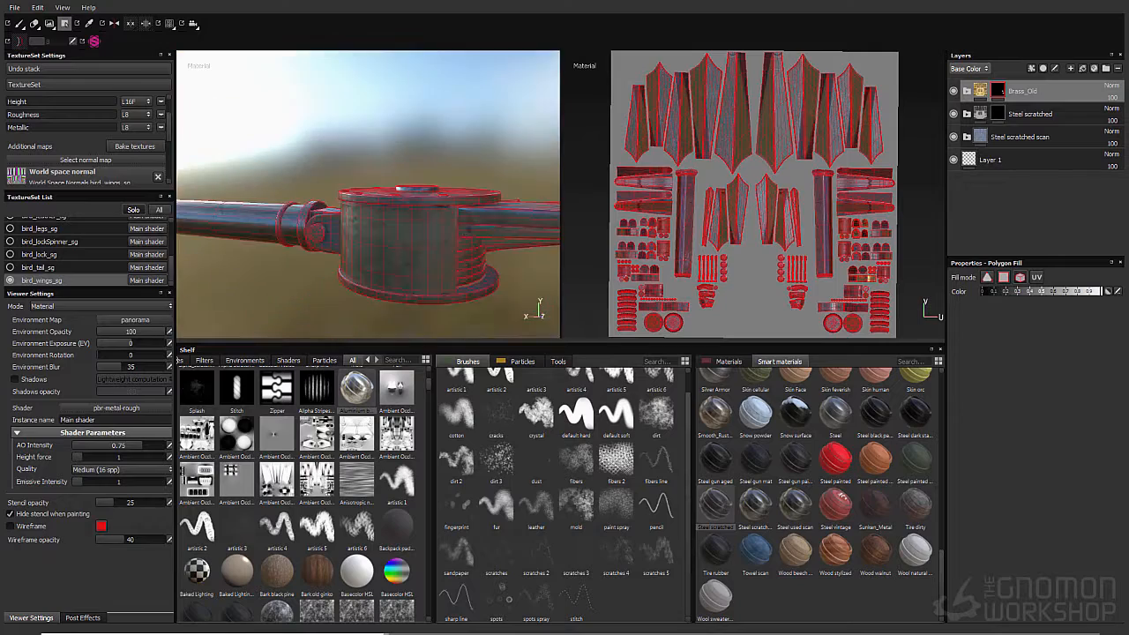
{"action": "left_click", "coordinate": [397, 247]}
{"action": "left_click_drag", "start_coordinate": [397, 247], "coordinate": [414, 309], "text": "alt"}
{"action": "left_click", "coordinate": [441, 194]}
{"action": "left_click", "coordinate": [403, 168]}
{"action": "left_click_drag", "start_coordinate": [403, 169], "coordinate": [353, 141], "text": "alt"}
{"action": "left_click_drag", "start_coordinate": [438, 298], "coordinate": [414, 264], "text": "alt"}
{"action": "right_click_drag", "start_coordinate": [415, 264], "coordinate": [468, 247], "text": "alt"}
Fill the opposite wing's hinge joint and round hub into the Brass_Old mask
{"action": "left_click_drag", "start_coordinate": [423, 211], "coordinate": [388, 97], "text": "alt"}
{"action": "left_click_drag", "start_coordinate": [388, 159], "coordinate": [459, 220], "text": "alt"}
{"action": "left_click_drag", "start_coordinate": [441, 221], "coordinate": [238, 224], "text": "alt"}
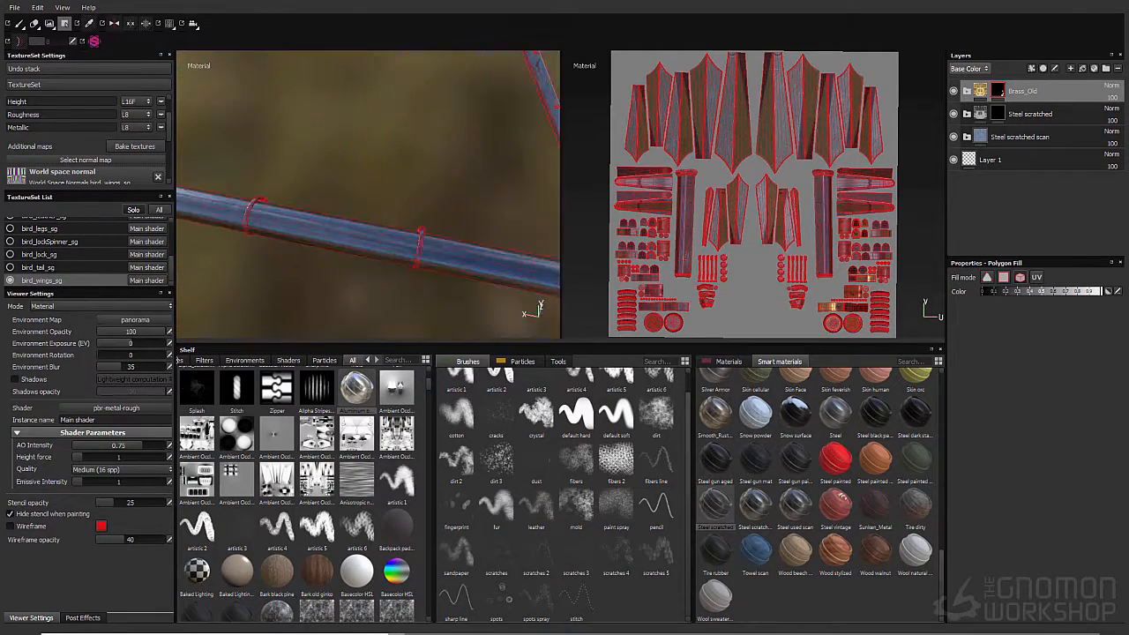
{"action": "scroll", "coordinate": [238, 224], "scroll_direction": "down", "scroll_amount": 3}
{"action": "scroll", "coordinate": [509, 258], "scroll_direction": "up", "scroll_amount": 3}
{"action": "left_click_drag", "start_coordinate": [510, 258], "coordinate": [481, 217], "text": "alt"}
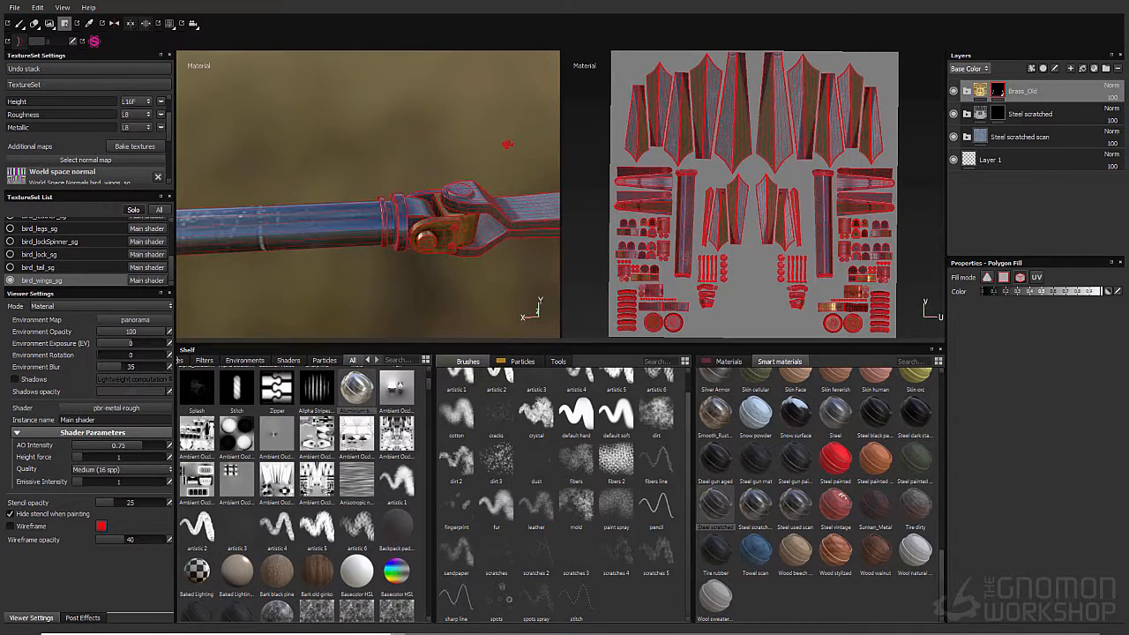
{"action": "left_click_drag", "start_coordinate": [507, 145], "coordinate": [247, 203], "text": "alt"}
{"action": "scroll", "coordinate": [326, 97], "scroll_direction": "down", "scroll_amount": 3}
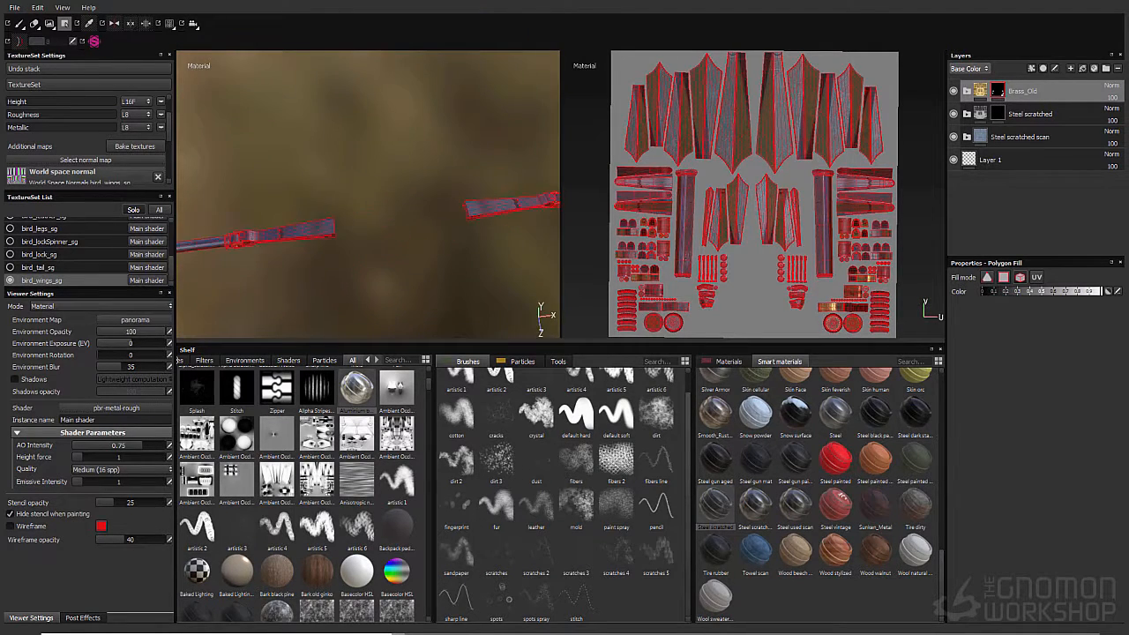
{"action": "middle_click_drag", "start_coordinate": [521, 202], "coordinate": [294, 172], "text": "alt"}
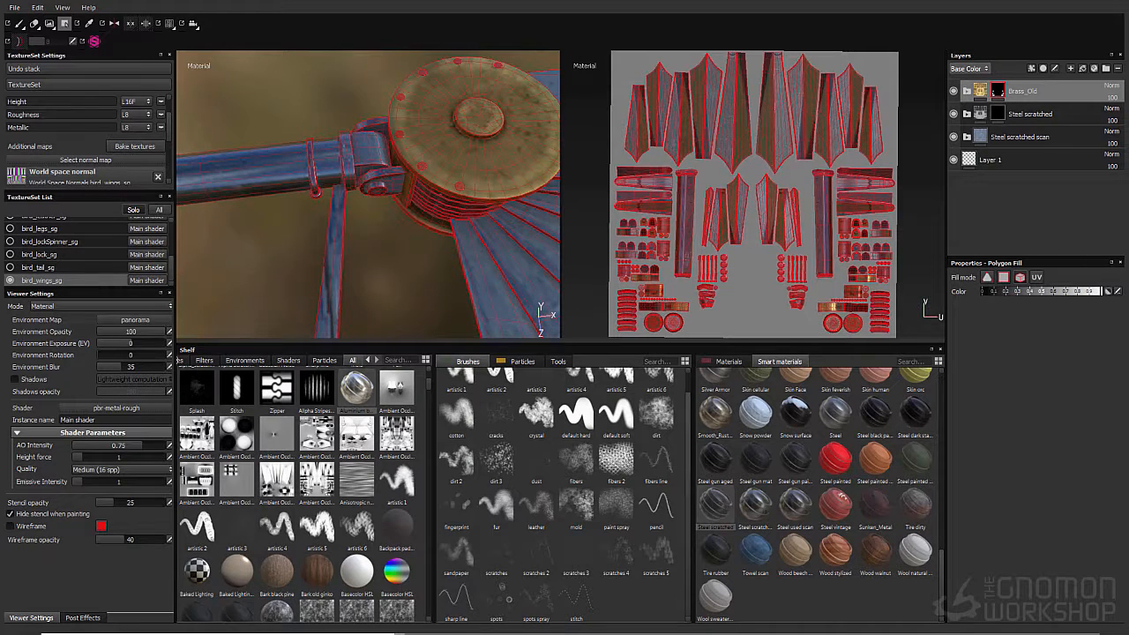
{"action": "left_click_drag", "start_coordinate": [370, 194], "coordinate": [405, 203], "text": "alt"}
{"action": "scroll", "coordinate": [368, 194], "scroll_direction": "down", "scroll_amount": 5}
{"action": "scroll", "coordinate": [368, 194], "scroll_direction": "down", "scroll_amount": 5}
Check the wing arm in the bird2.psd reference in Photoshop, and fill both wing arm rods into the wings' Steel scratched mask
{"action": "key", "text": "alt+Tab"}
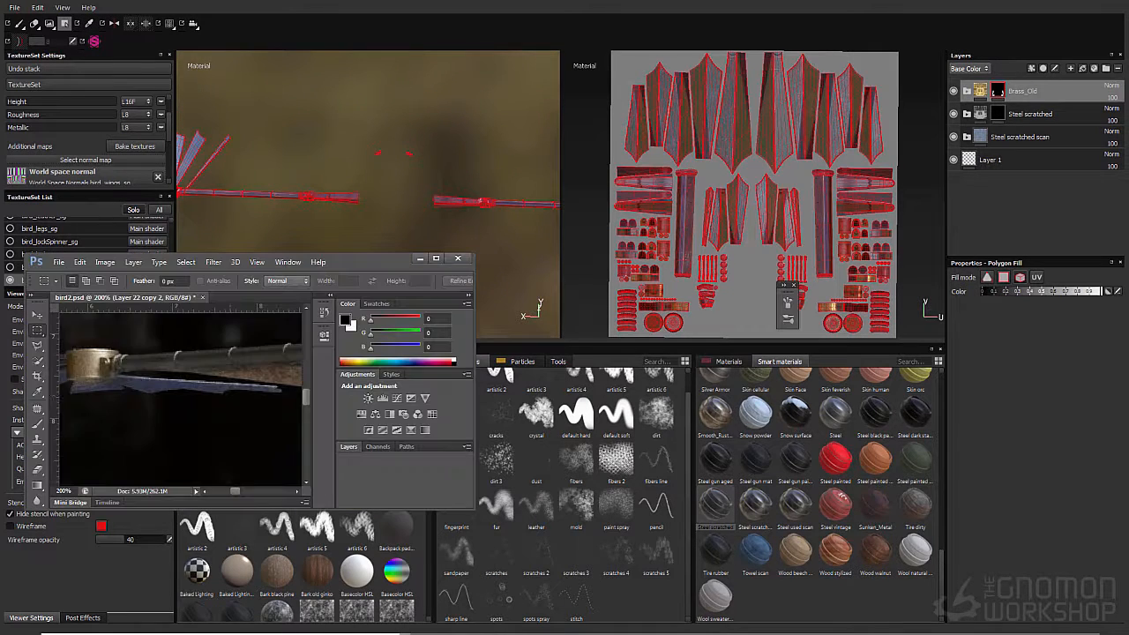
{"action": "mouse_move", "coordinate": [115, 388]}
{"action": "left_mouse_down"}
{"action": "mouse_move", "coordinate": [264, 406]}
{"action": "mouse_move", "coordinate": [124, 402]}
{"action": "left_mouse_up"}
{"action": "key", "text": "alt+Tab"}
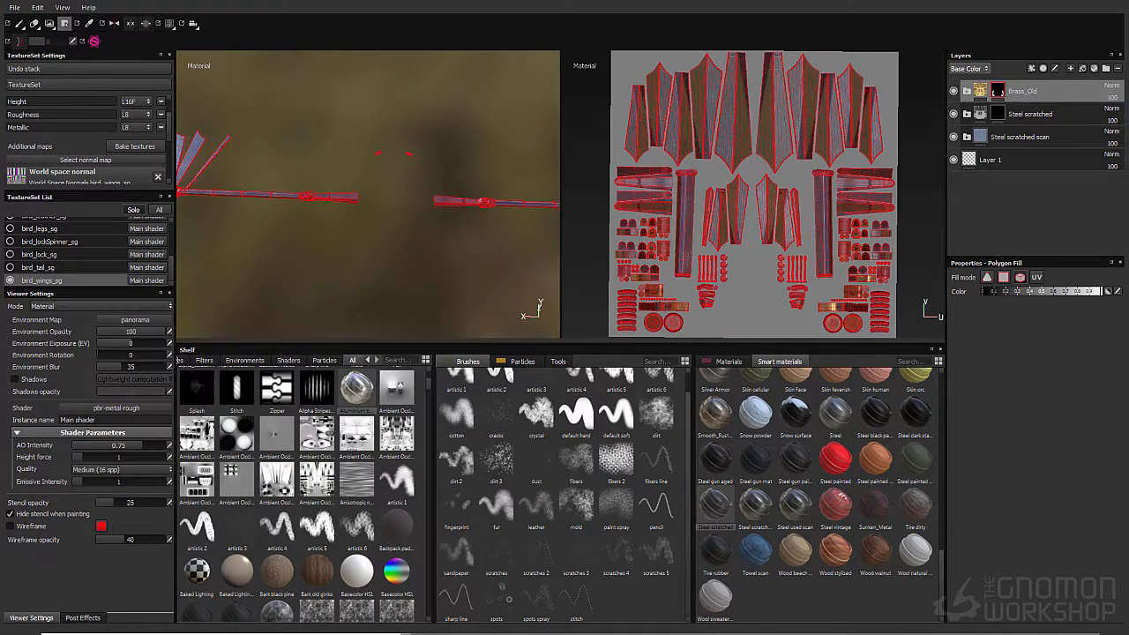
{"action": "left_click", "coordinate": [1029, 113]}
{"action": "middle_click_drag", "start_coordinate": [484, 203], "coordinate": [521, 207], "text": "alt"}
{"action": "left_click", "coordinate": [388, 206]}
{"action": "scroll", "coordinate": [441, 207], "scroll_direction": "up", "scroll_amount": 2}
{"action": "middle_click_drag", "start_coordinate": [353, 207], "coordinate": [498, 220], "text": "alt"}
{"action": "left_click", "coordinate": [344, 214]}
{"action": "left_click_drag", "start_coordinate": [371, 216], "coordinate": [441, 255], "text": "alt"}
{"action": "scroll", "coordinate": [423, 251], "scroll_direction": "up", "scroll_amount": 2}
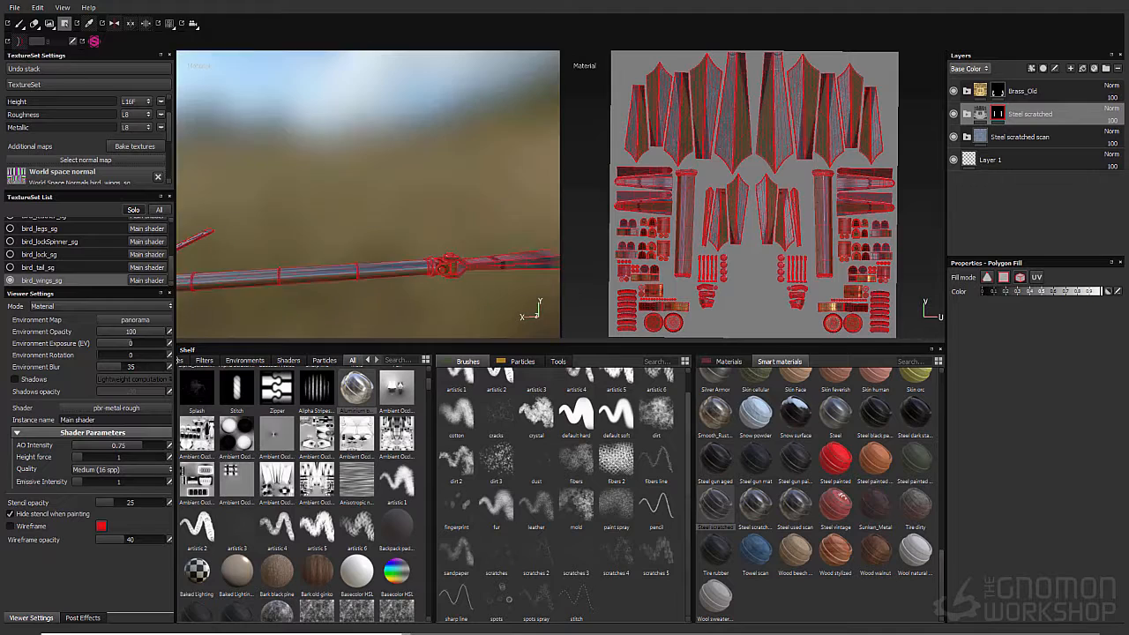
Expand the wings' Steel scratched folder and show all texture sets of the bird again
{"action": "middle_click_drag", "start_coordinate": [452, 265], "coordinate": [441, 249], "text": "alt"}
{"action": "key", "text": "1"}
{"action": "scroll", "coordinate": [441, 250], "scroll_direction": "up", "scroll_amount": 4}
{"action": "left_click", "coordinate": [967, 113]}
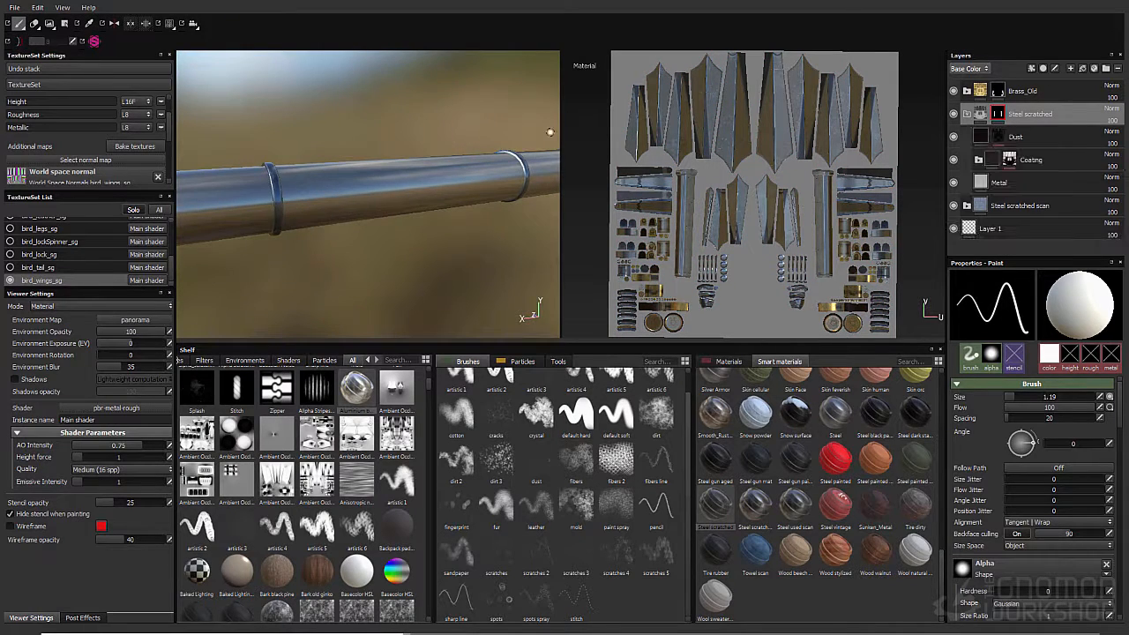
{"action": "scroll", "coordinate": [321, 214], "scroll_direction": "down", "scroll_amount": 4}
{"action": "mouse_move", "coordinate": [550, 132]}
{"action": "left_mouse_down", "text": "alt"}
{"action": "mouse_move", "coordinate": [321, 214]}
{"action": "mouse_move", "coordinate": [373, 204]}
{"action": "mouse_move", "coordinate": [310, 72]}
{"action": "left_mouse_up", "text": "alt"}
{"action": "scroll", "coordinate": [322, 215], "scroll_direction": "down", "scroll_amount": 4}
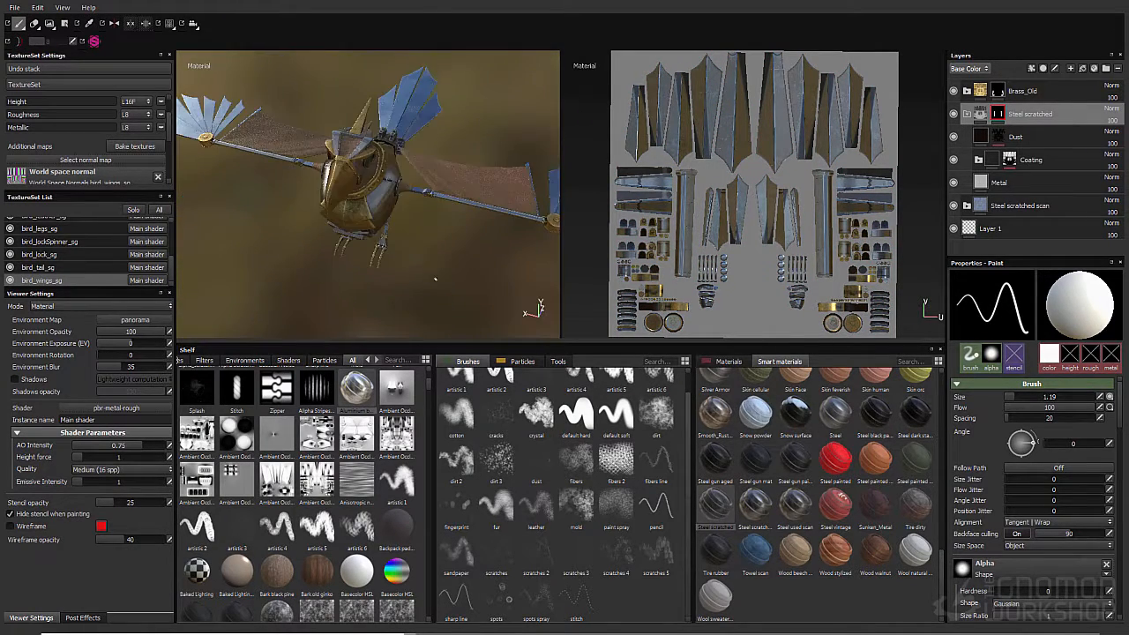
Examine the textured bird as a whole, including its wings, legs and the lock panel on the body
{"action": "left_click_drag", "start_coordinate": [434, 279], "coordinate": [394, 250], "text": "alt"}
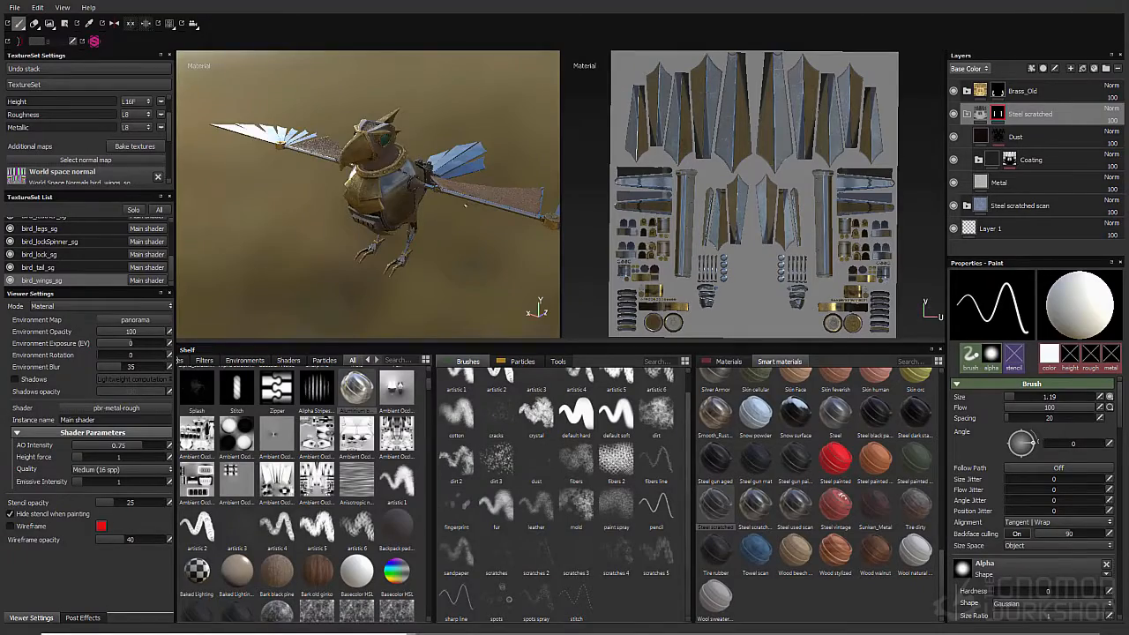
{"action": "scroll", "coordinate": [465, 206], "scroll_direction": "up", "scroll_amount": 6}
{"action": "left_click_drag", "start_coordinate": [465, 206], "coordinate": [209, 176], "text": "alt"}
{"action": "scroll", "coordinate": [88, 251], "scroll_direction": "up", "scroll_amount": 3}
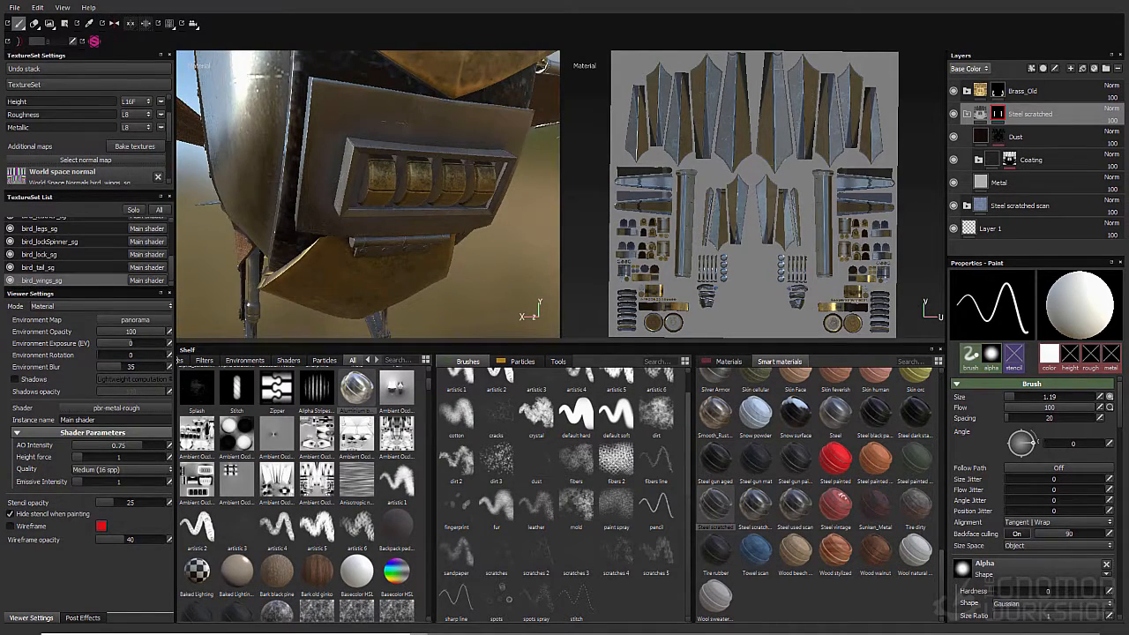
{"action": "scroll", "coordinate": [88, 133], "scroll_direction": "up", "scroll_amount": 1}
{"action": "scroll", "coordinate": [88, 132], "scroll_direction": "up", "scroll_amount": 1}
{"action": "right_click_drag", "start_coordinate": [370, 194], "coordinate": [300, 194], "text": "alt"}
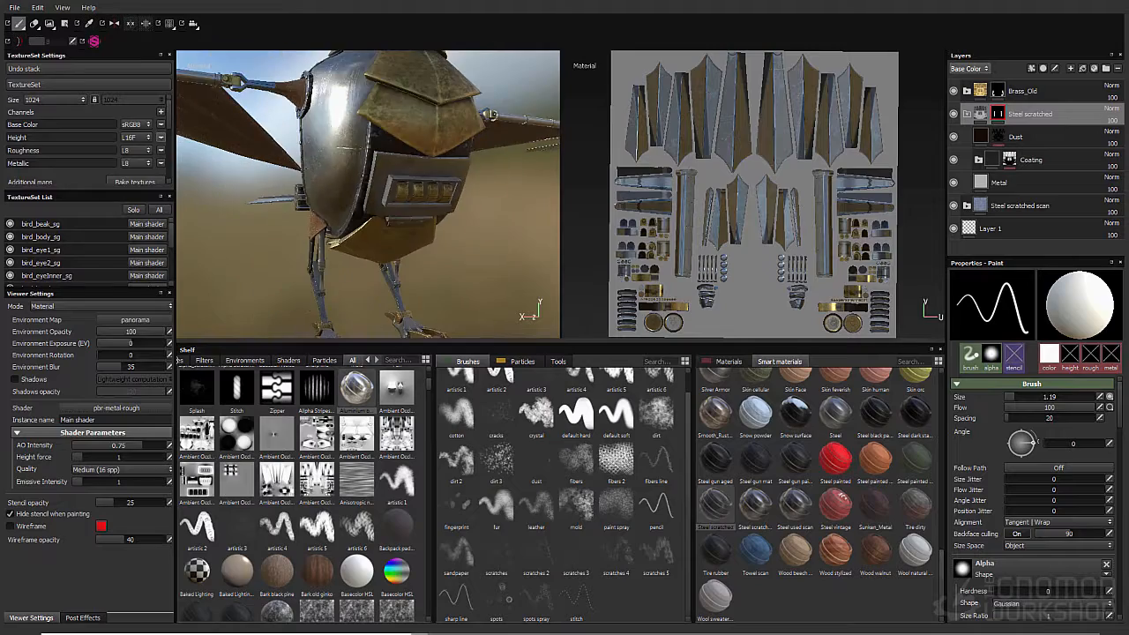
{"action": "left_click_drag", "start_coordinate": [300, 194], "coordinate": [371, 176], "text": "alt"}
{"action": "middle_click_drag", "start_coordinate": [371, 133], "coordinate": [370, 291], "text": "alt"}
{"action": "middle_click_drag", "start_coordinate": [393, 214], "coordinate": [391, 189], "text": "alt"}
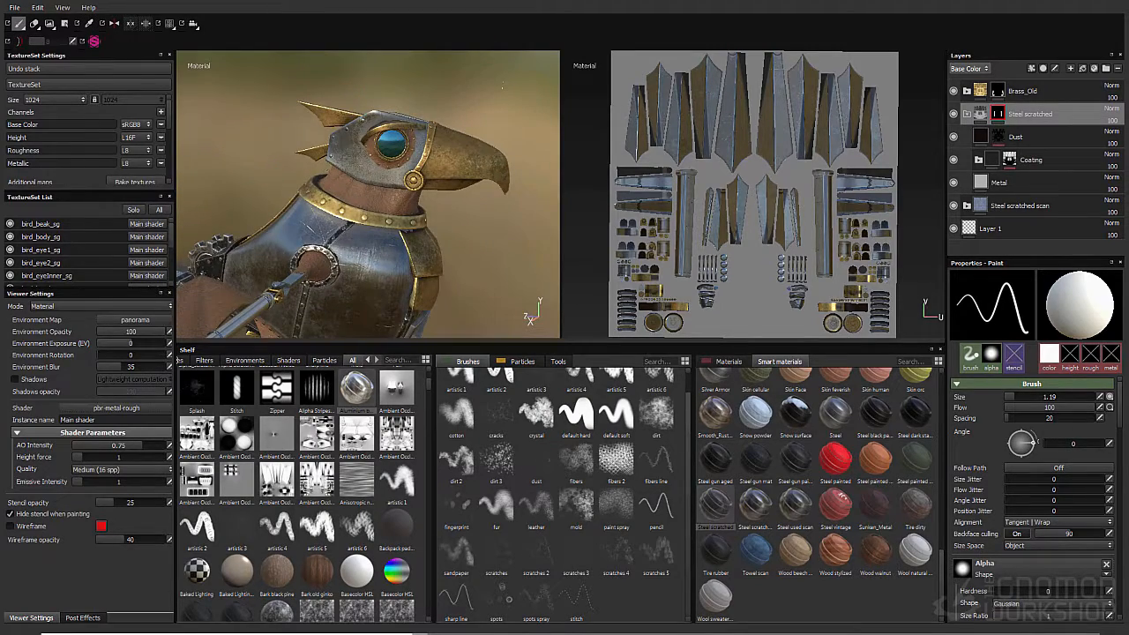
Examine the head, beak and neck from several sides, and the eye lens up close
{"action": "middle_click_drag", "start_coordinate": [502, 86], "coordinate": [541, 47], "text": "alt"}
{"action": "right_click_drag", "start_coordinate": [371, 195], "coordinate": [424, 194], "text": "alt"}
{"action": "left_click_drag", "start_coordinate": [371, 194], "coordinate": [309, 150], "text": "alt"}
{"action": "right_click_drag", "start_coordinate": [309, 149], "coordinate": [362, 150], "text": "alt"}
{"action": "left_click_drag", "start_coordinate": [371, 194], "coordinate": [318, 177], "text": "alt"}
{"action": "right_click_drag", "start_coordinate": [371, 194], "coordinate": [309, 194], "text": "alt"}
{"action": "left_click_drag", "start_coordinate": [353, 189], "coordinate": [476, 212], "text": "alt"}
{"action": "mouse_move", "coordinate": [371, 203]}
{"action": "right_mouse_down", "text": "alt"}
{"action": "mouse_move", "coordinate": [423, 203]}
{"action": "mouse_move", "coordinate": [353, 202]}
{"action": "right_mouse_up", "text": "alt"}
{"action": "left_click_drag", "start_coordinate": [423, 203], "coordinate": [291, 203], "text": "alt"}
{"action": "right_click_drag", "start_coordinate": [406, 243], "coordinate": [459, 243], "text": "alt"}
{"action": "left_click_drag", "start_coordinate": [370, 229], "coordinate": [494, 220], "text": "alt"}
{"action": "right_click_drag", "start_coordinate": [423, 215], "coordinate": [550, 214], "text": "alt"}
{"action": "middle_click_drag", "start_coordinate": [529, 198], "coordinate": [426, 210], "text": "alt"}
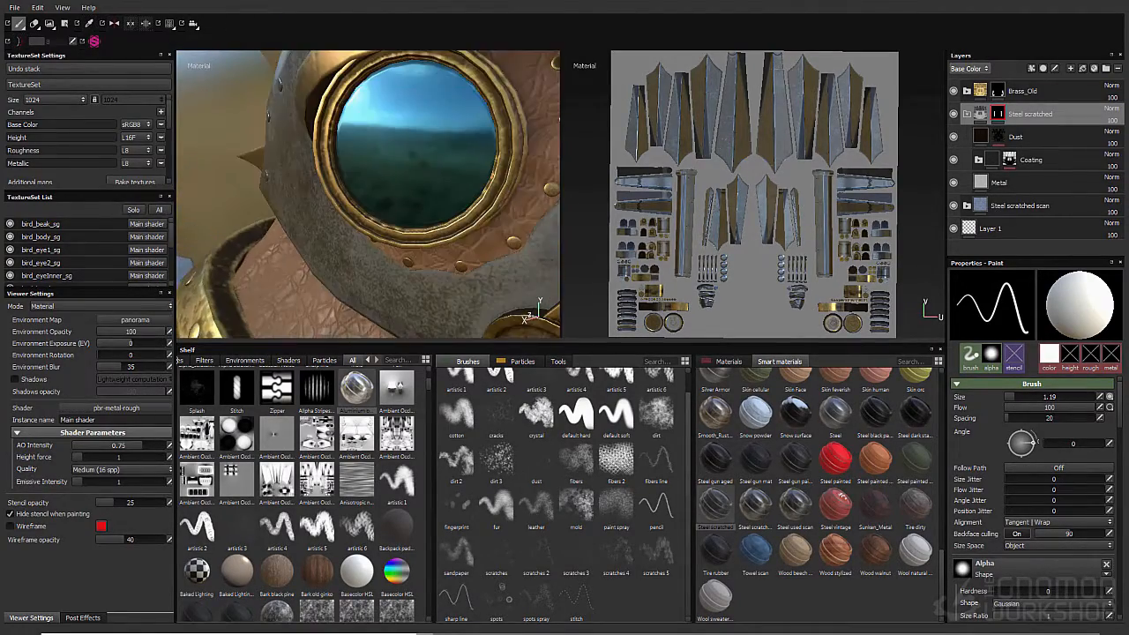
Select the Base layer of the Glass visor in bird_eye1_sg, and toggle its metal channel off and on
{"action": "right_click", "coordinate": [426, 210], "text": "ctrl+alt"}
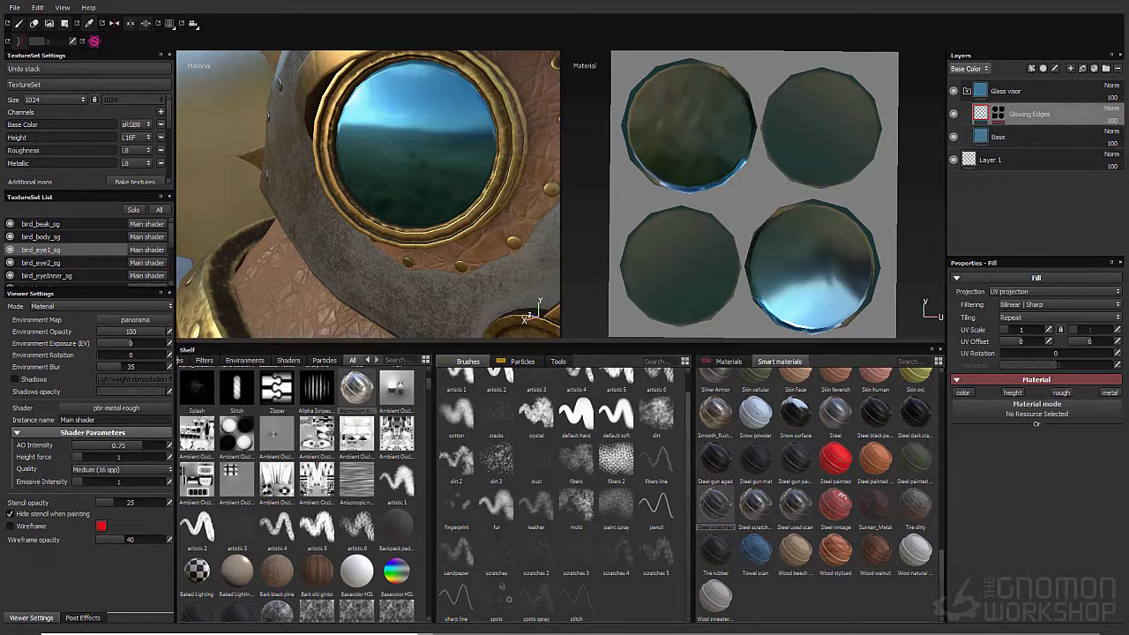
{"action": "left_click", "coordinate": [1014, 136]}
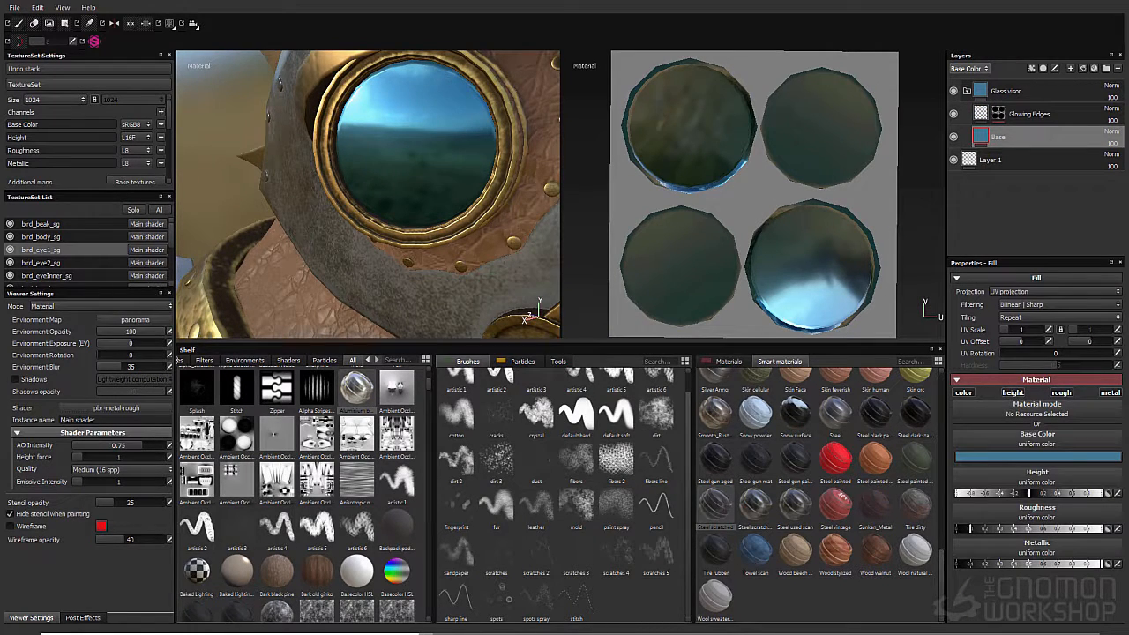
{"action": "mouse_move", "coordinate": [1102, 562]}
{"action": "left_mouse_down"}
{"action": "mouse_move", "coordinate": [957, 563]}
{"action": "mouse_move", "coordinate": [1113, 563]}
{"action": "left_mouse_up"}
{"action": "left_click", "coordinate": [1109, 392]}
{"action": "left_click", "coordinate": [1109, 393]}
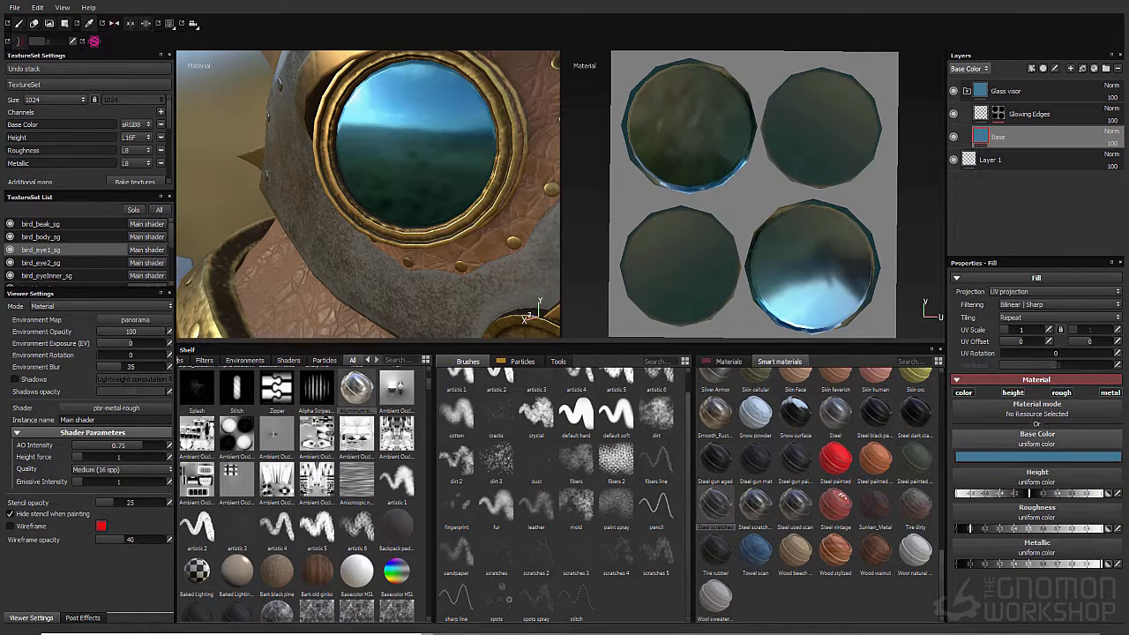
Try a speckled texture and Anisotropic noise in the eye lens Base layer's Metallic channel
{"action": "left_click_drag", "start_coordinate": [317, 610], "coordinate": [1037, 552]}
{"action": "left_click", "coordinate": [1037, 553]}
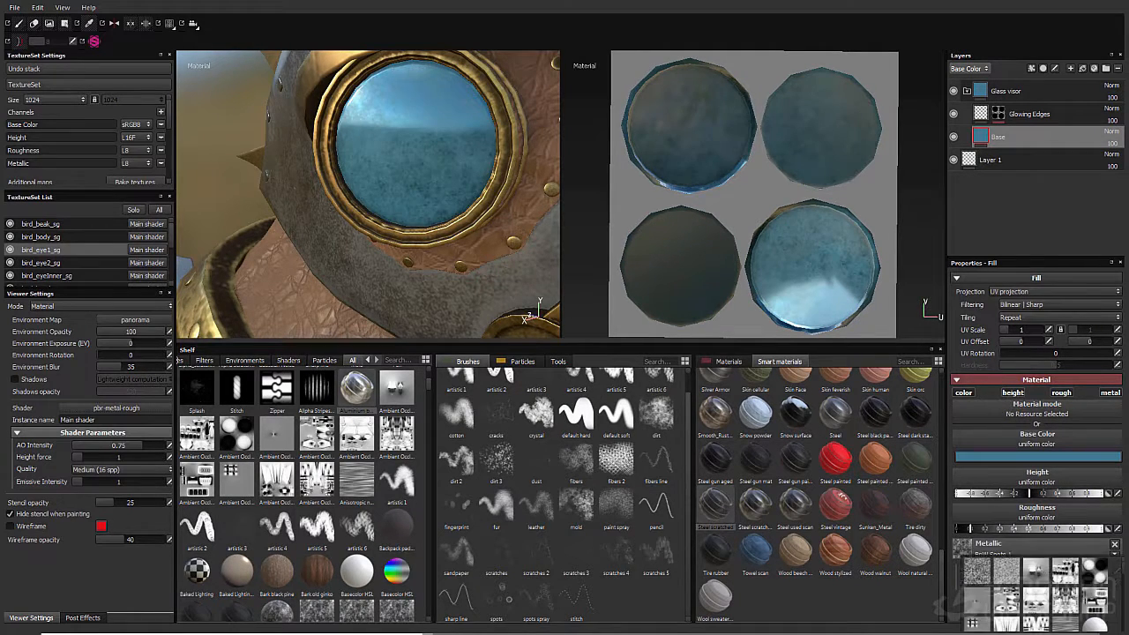
{"action": "left_click", "coordinate": [1006, 612]}
{"action": "left_click", "coordinate": [1036, 553]}
{"action": "scroll", "coordinate": [1037, 591], "scroll_direction": "down", "scroll_amount": 3}
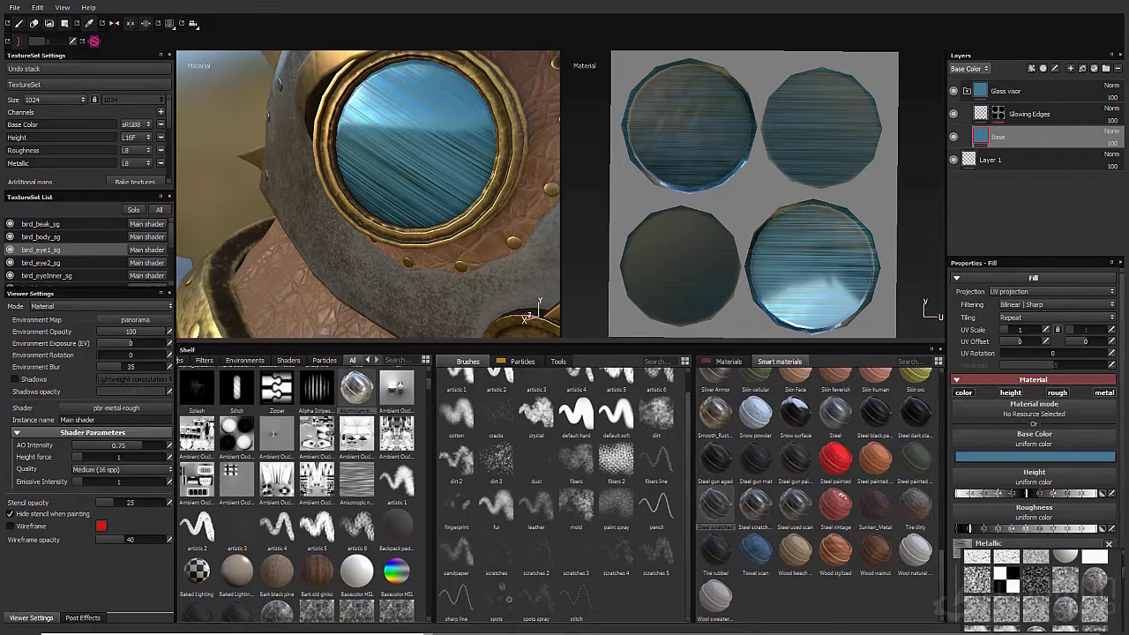
{"action": "scroll", "coordinate": [1036, 591], "scroll_direction": "down", "scroll_amount": 3}
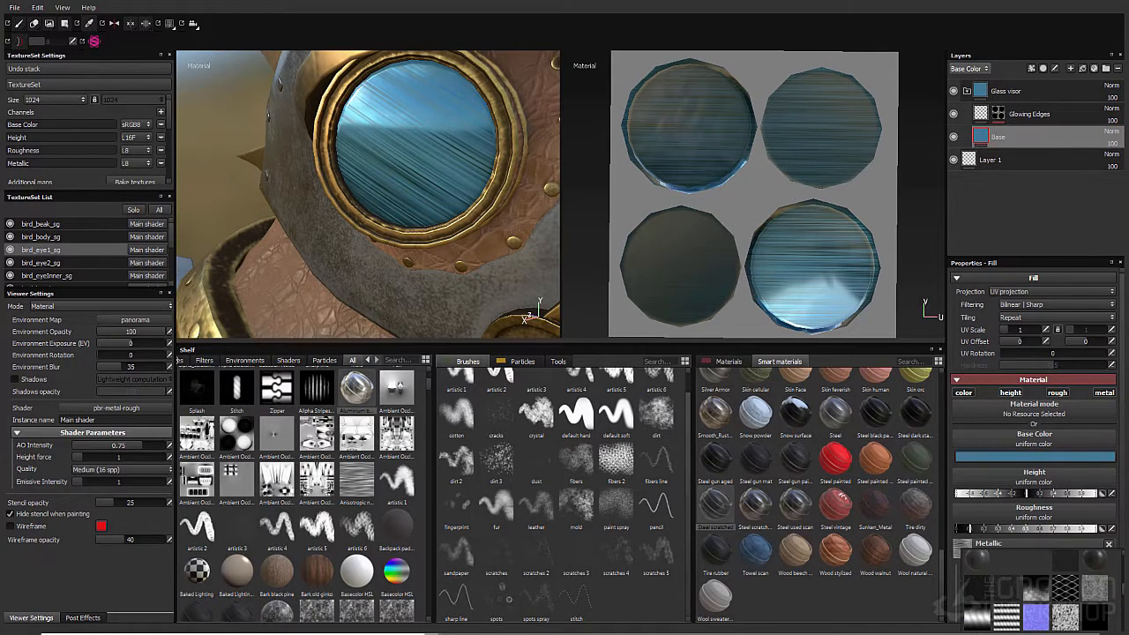
Browse the textures, and try a clouds texture and Dirt gradient as the eye lens's Metallic map
{"action": "left_click", "coordinate": [182, 359]}
{"action": "scroll", "coordinate": [296, 494], "scroll_direction": "down", "scroll_amount": 8}
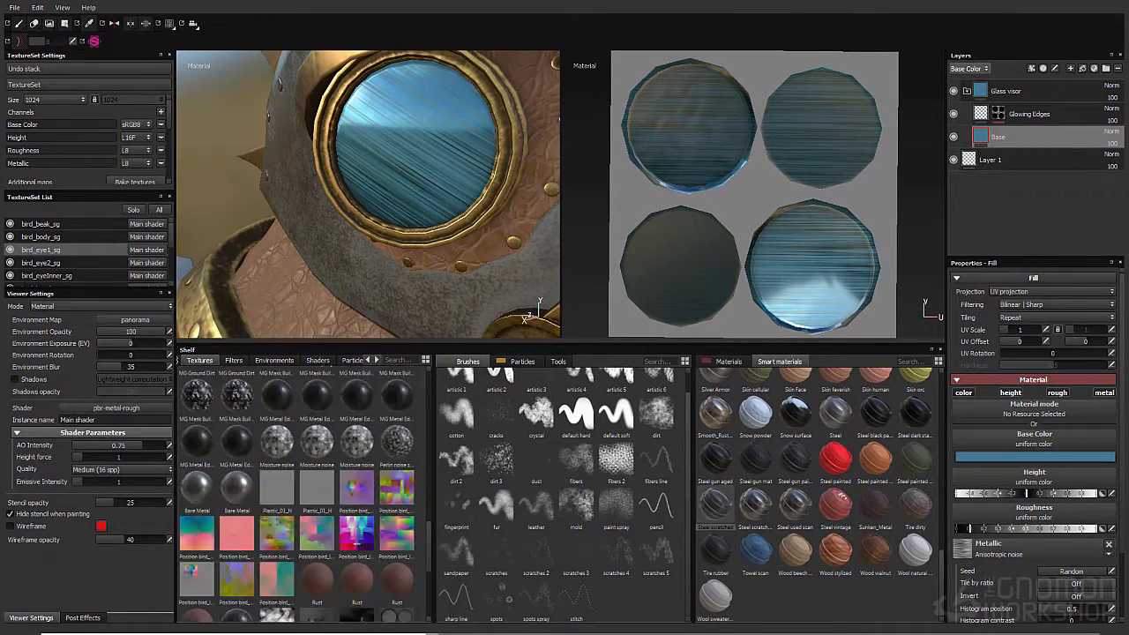
{"action": "scroll", "coordinate": [327, 579], "scroll_direction": "up", "scroll_amount": 5}
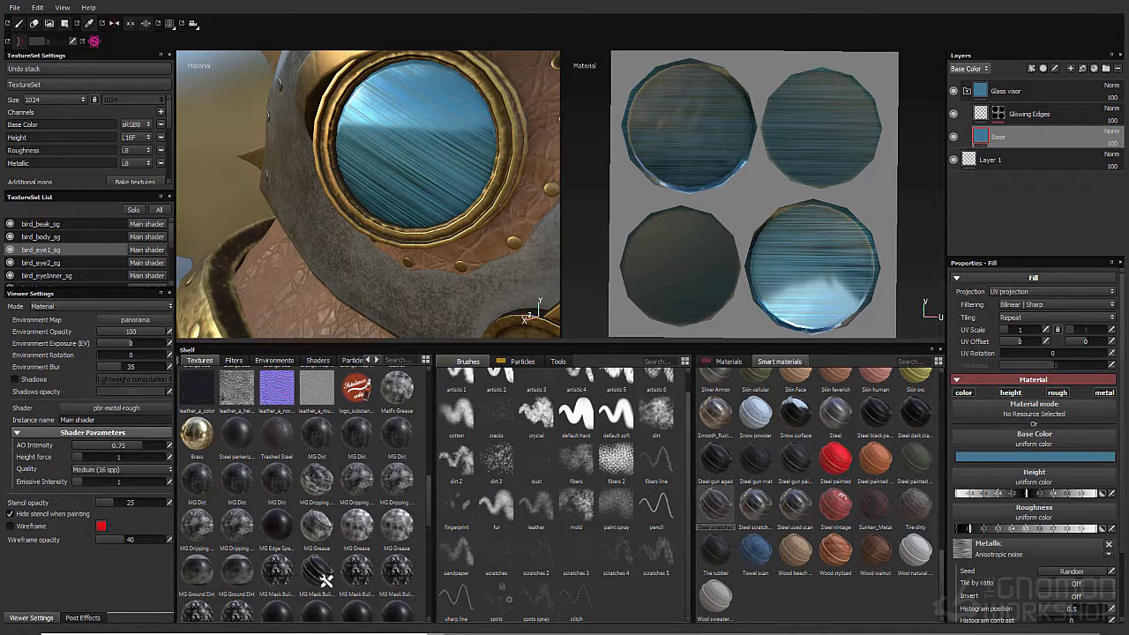
{"action": "left_click", "coordinate": [1032, 549]}
{"action": "scroll", "coordinate": [1036, 587], "scroll_direction": "down", "scroll_amount": 2}
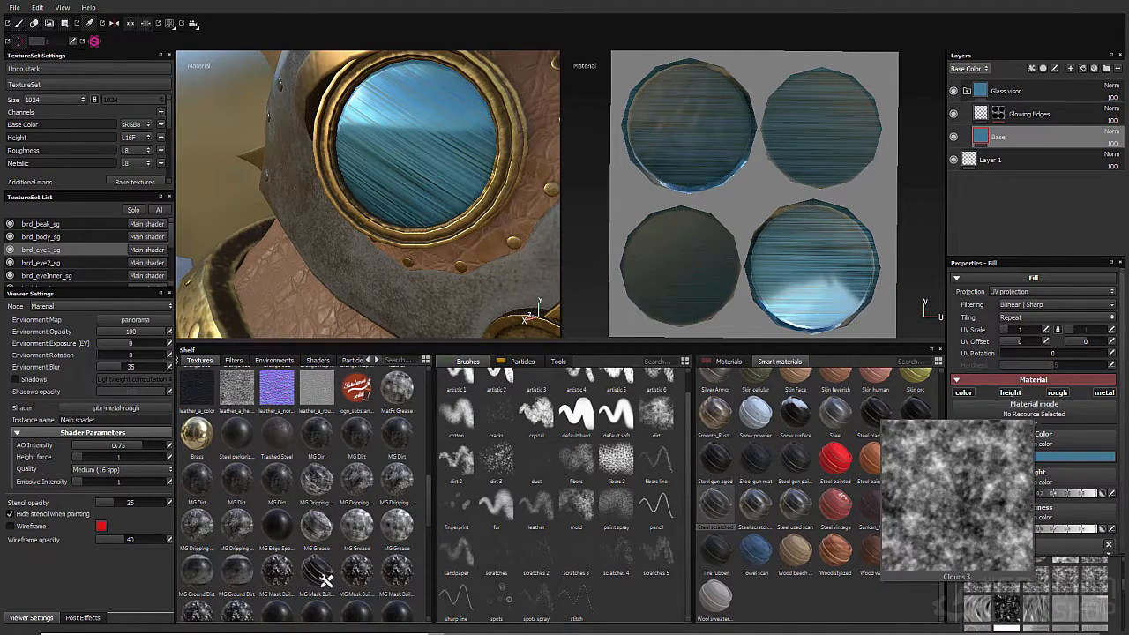
{"action": "left_click", "coordinate": [1036, 582]}
{"action": "left_click", "coordinate": [1036, 546]}
{"action": "scroll", "coordinate": [1036, 586], "scroll_direction": "down", "scroll_amount": 3}
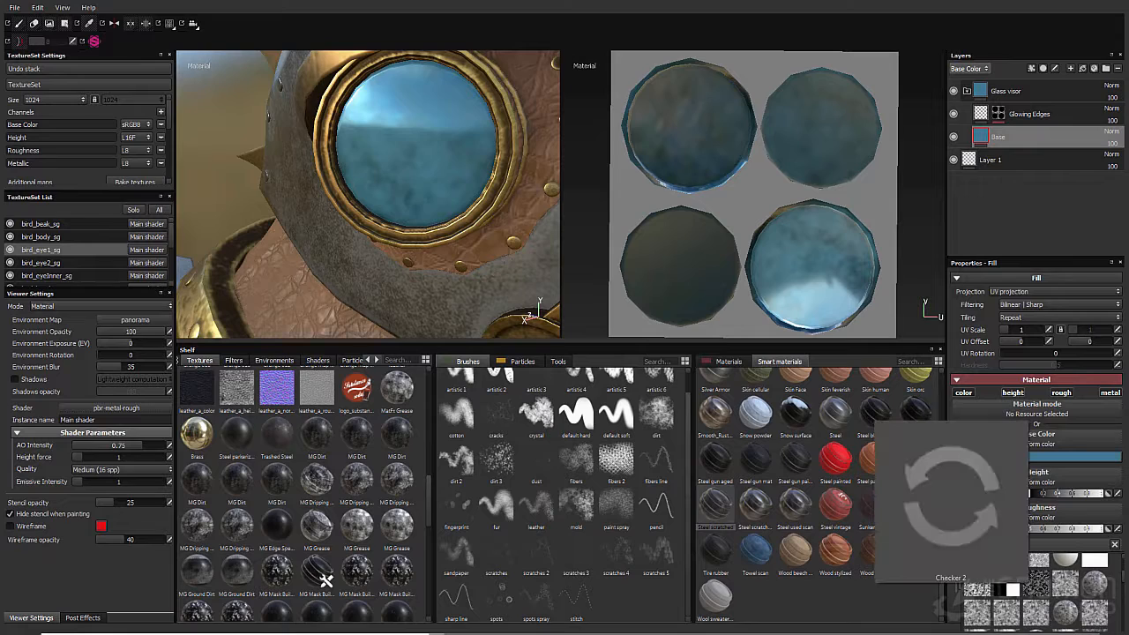
{"action": "scroll", "coordinate": [1037, 587], "scroll_direction": "down", "scroll_amount": 3}
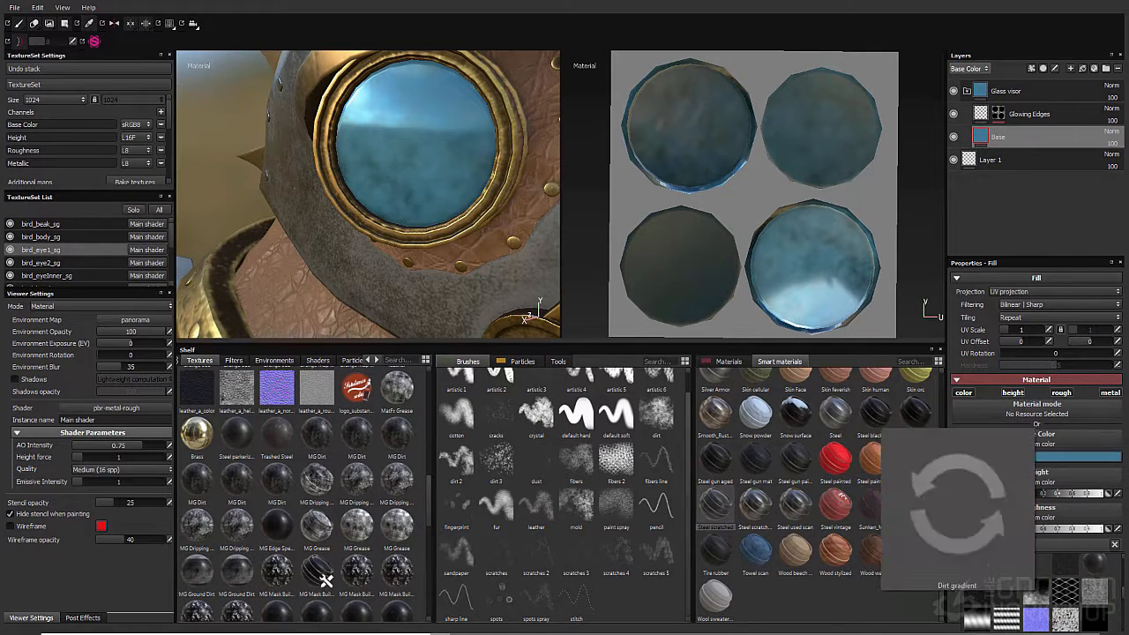
{"action": "left_click", "coordinate": [1037, 593]}
{"action": "left_click_drag", "start_coordinate": [291, 194], "coordinate": [538, 194], "text": "alt"}
{"action": "scroll", "coordinate": [367, 194], "scroll_direction": "down", "scroll_amount": 2}
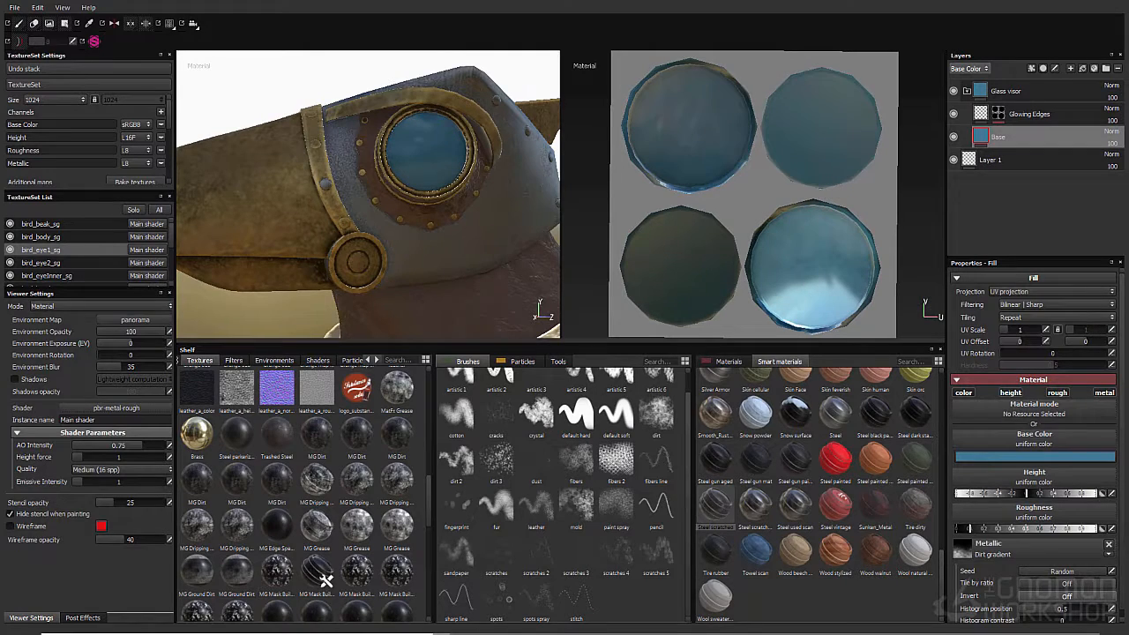
Assign MatFx Grease to the eye lens Base layer's Metallic channel with Level 0.72 and Contrast 0.63
{"action": "left_click", "coordinate": [1032, 549]}
{"action": "scroll", "coordinate": [1036, 589], "scroll_direction": "down", "scroll_amount": 2}
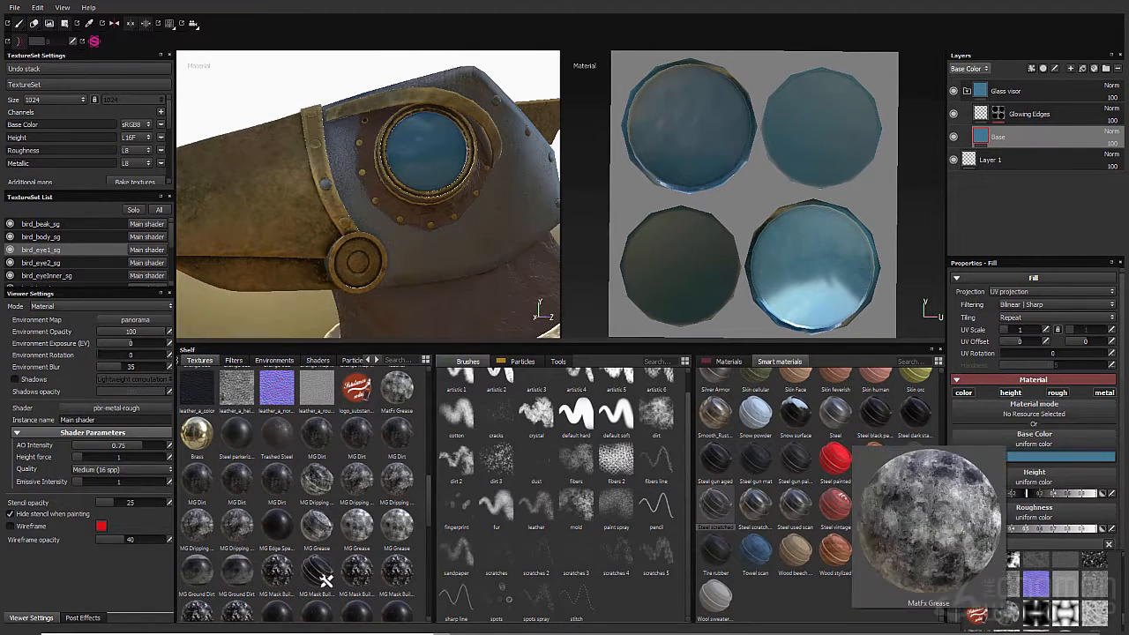
{"action": "left_click", "coordinate": [1006, 610]}
{"action": "left_click_drag", "start_coordinate": [291, 194], "coordinate": [494, 194], "text": "alt"}
{"action": "scroll", "coordinate": [368, 194], "scroll_direction": "up", "scroll_amount": 3}
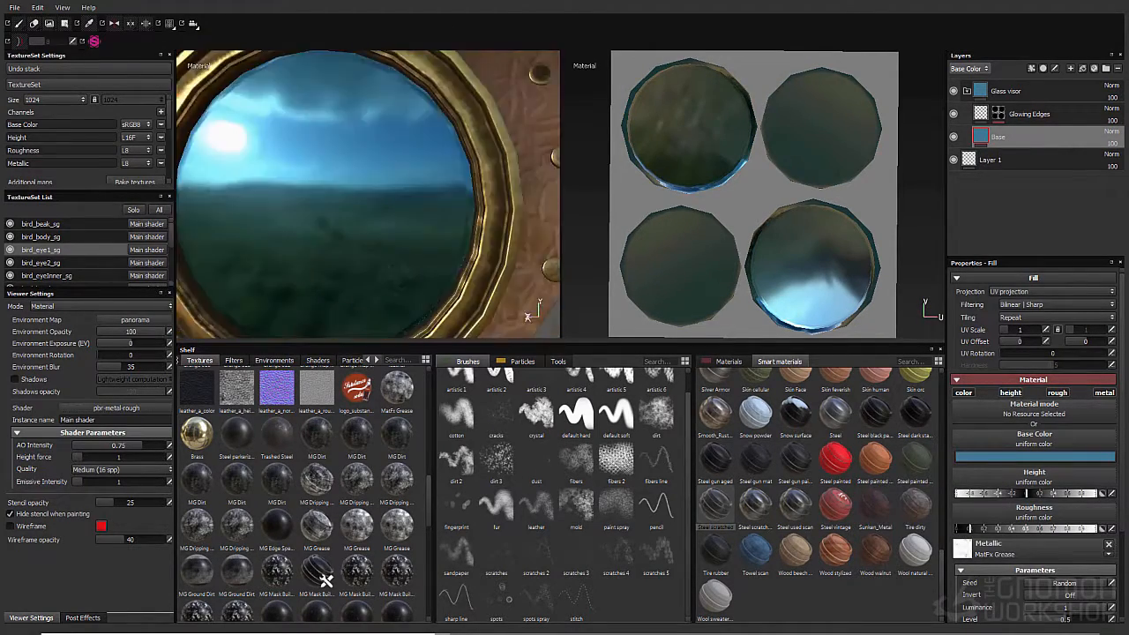
{"action": "left_click_drag", "start_coordinate": [388, 194], "coordinate": [414, 194], "text": "alt"}
{"action": "scroll", "coordinate": [1036, 441], "scroll_direction": "down", "scroll_amount": 1}
{"action": "left_click_drag", "start_coordinate": [1064, 584], "coordinate": [1081, 584]}
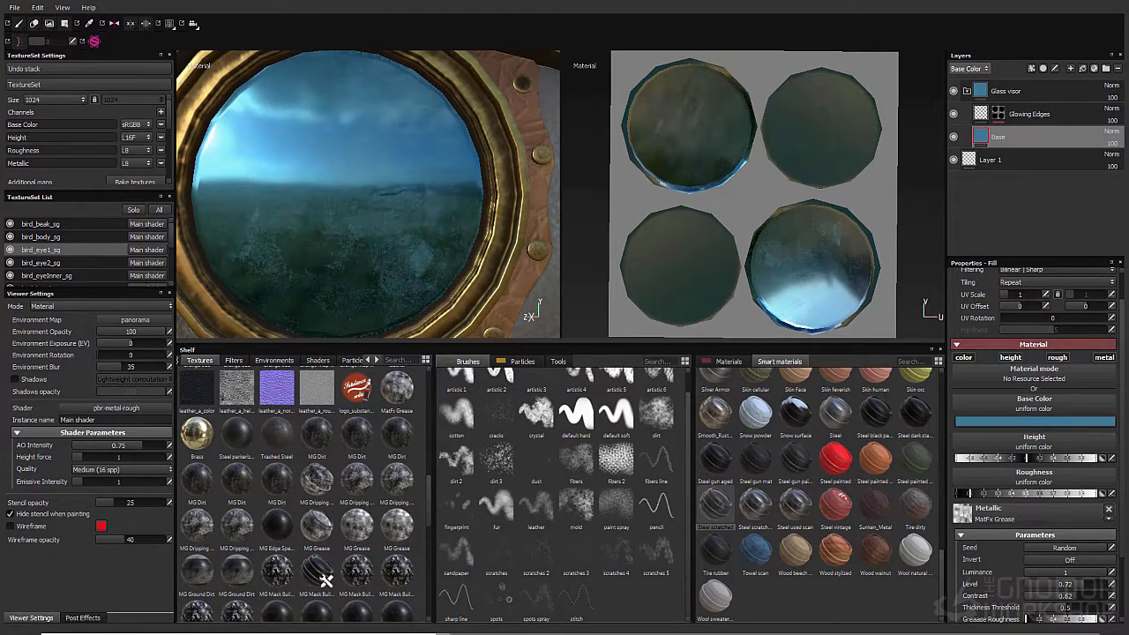
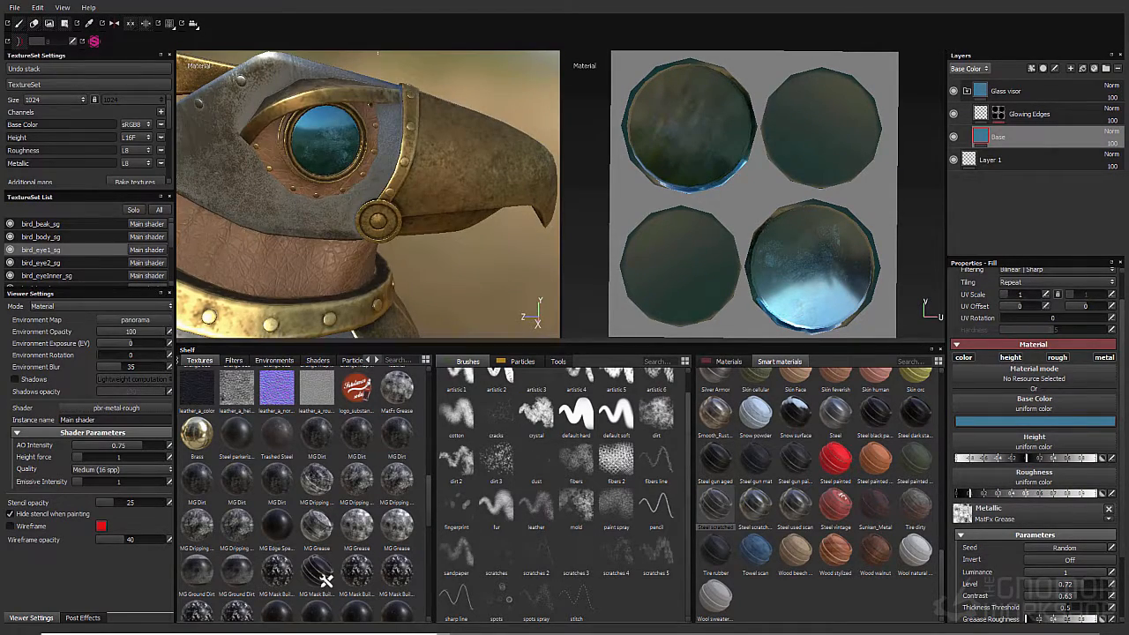
{"action": "left_click_drag", "start_coordinate": [335, 194], "coordinate": [441, 216], "text": "alt"}
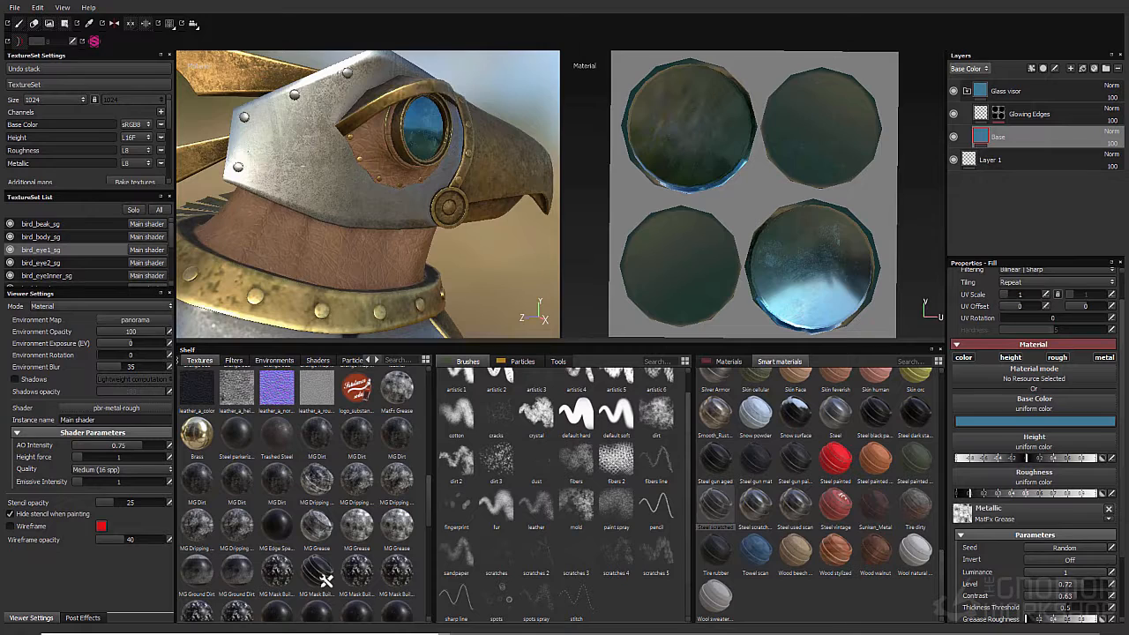
Open the bird_leather_sg texture set, and examine the MG Dirt generator and grunge fill in the Dirt layer's mask
{"action": "scroll", "coordinate": [86, 250], "scroll_direction": "down", "scroll_amount": 1}
{"action": "left_click", "coordinate": [53, 266]}
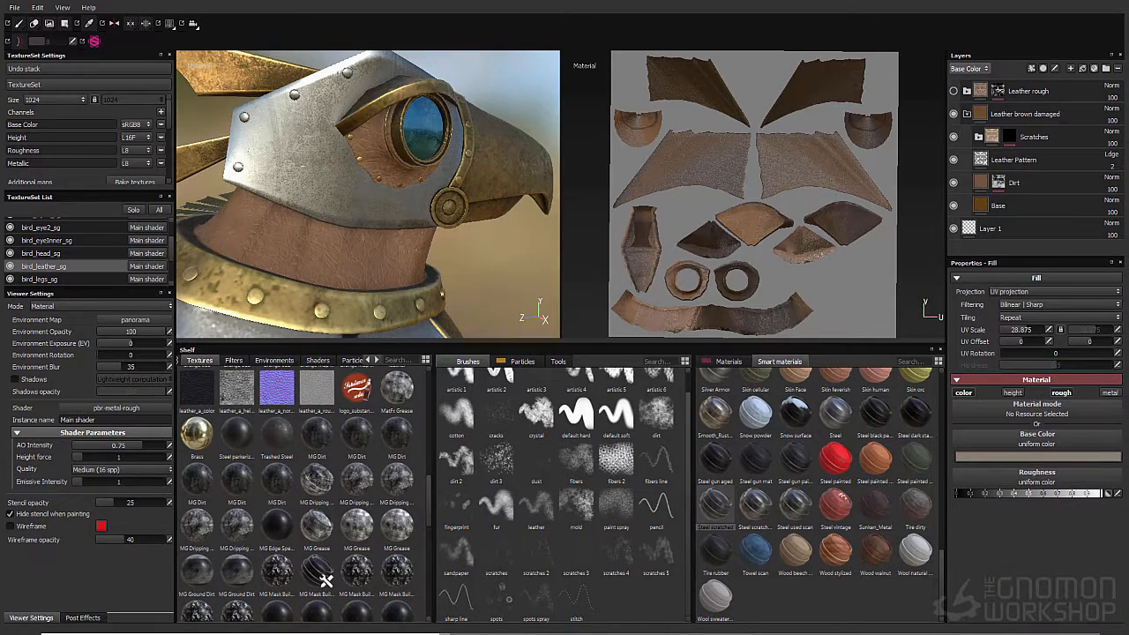
{"action": "left_click", "coordinate": [998, 181]}
{"action": "scroll", "coordinate": [1032, 498], "scroll_direction": "down", "scroll_amount": 3}
{"action": "scroll", "coordinate": [1032, 499], "scroll_direction": "up", "scroll_amount": 3}
{"action": "left_click", "coordinate": [1038, 211]}
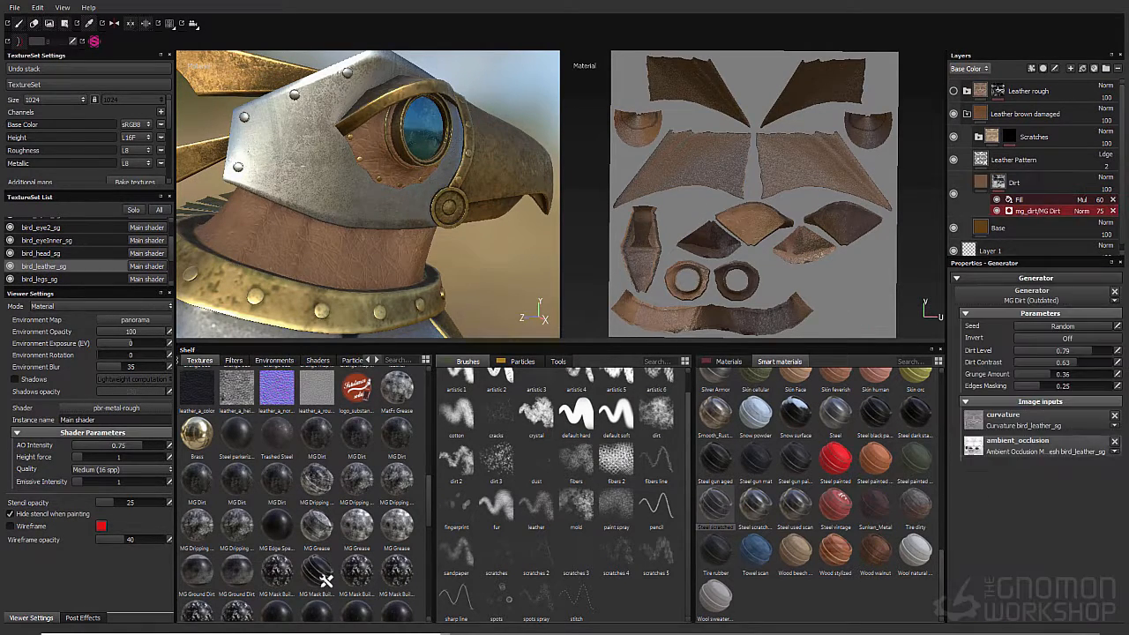
{"action": "left_click", "coordinate": [1038, 200]}
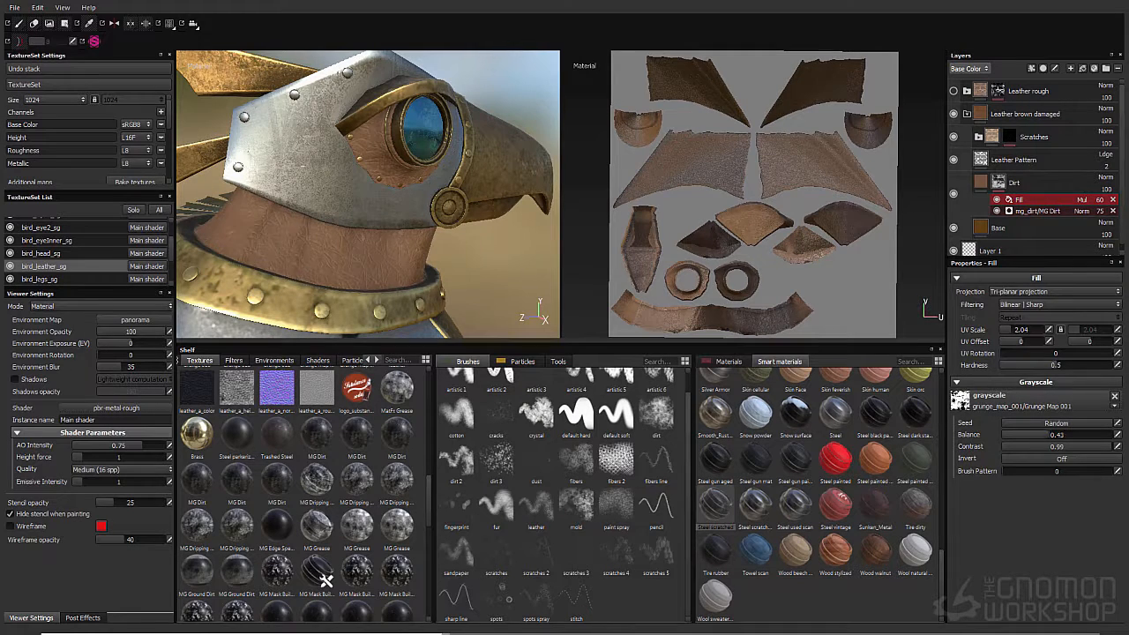
Darken the leather Base layer's base color to RGB 0.060, 0.026, 0.005, and check the layer stack's Metallic channel
{"action": "left_click", "coordinate": [998, 228]}
{"action": "left_click", "coordinate": [1036, 456]}
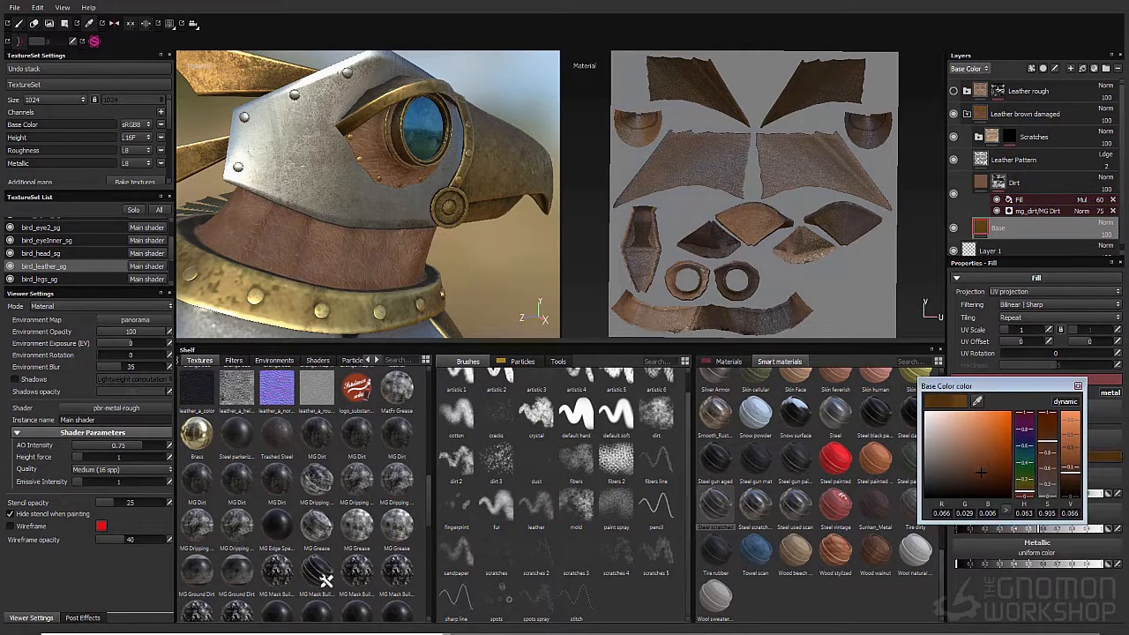
{"action": "left_click", "coordinate": [969, 68]}
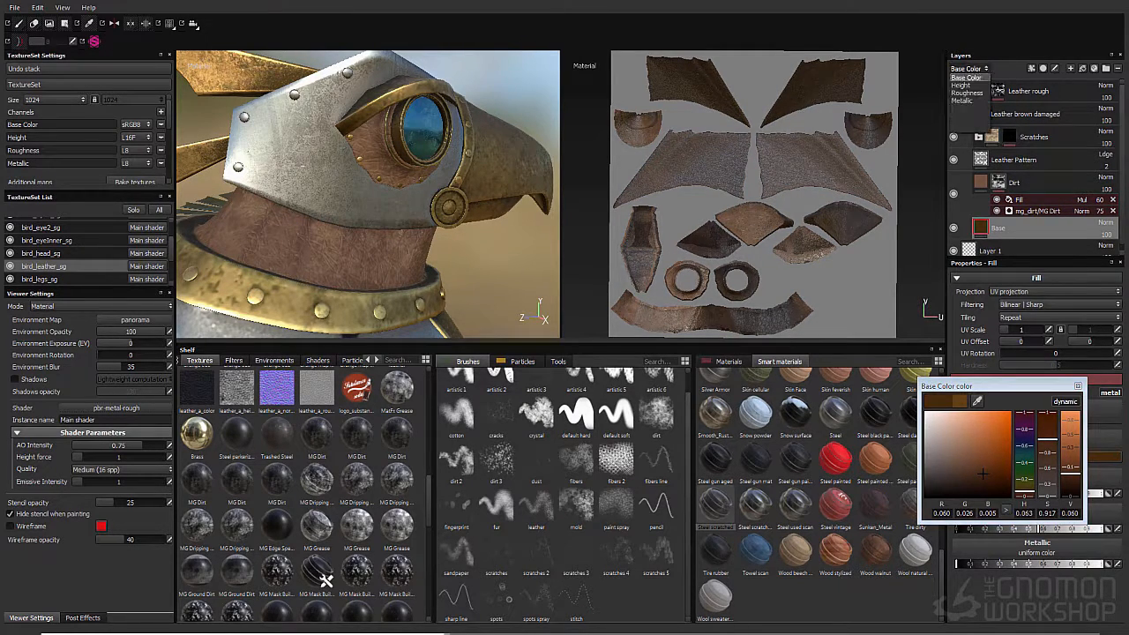
{"action": "left_click", "coordinate": [966, 105]}
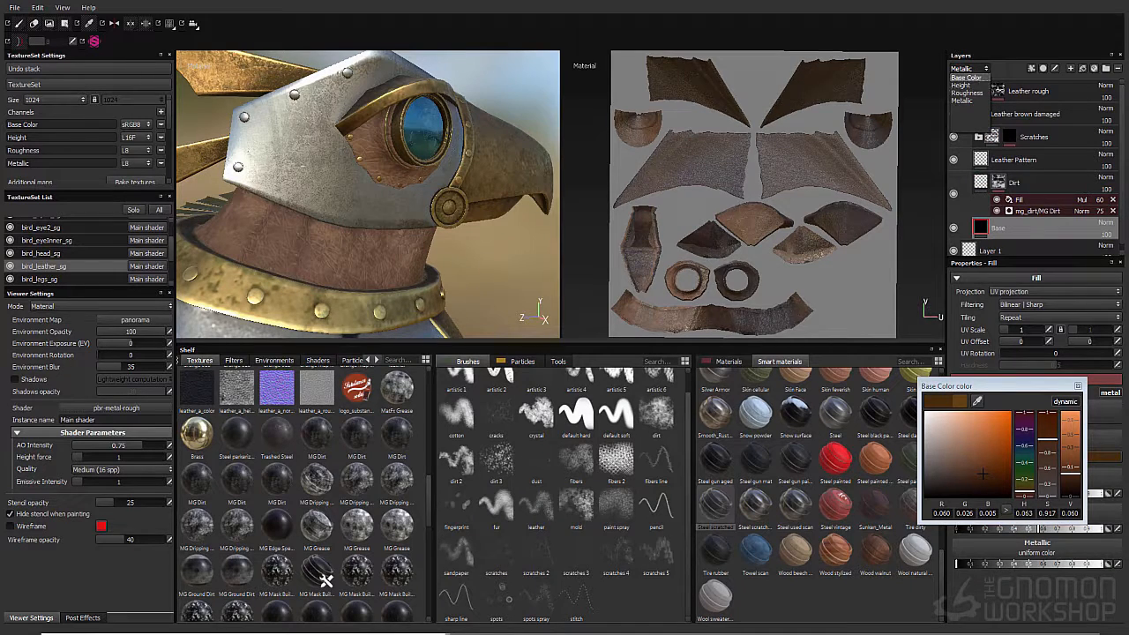
{"action": "left_click", "coordinate": [965, 77]}
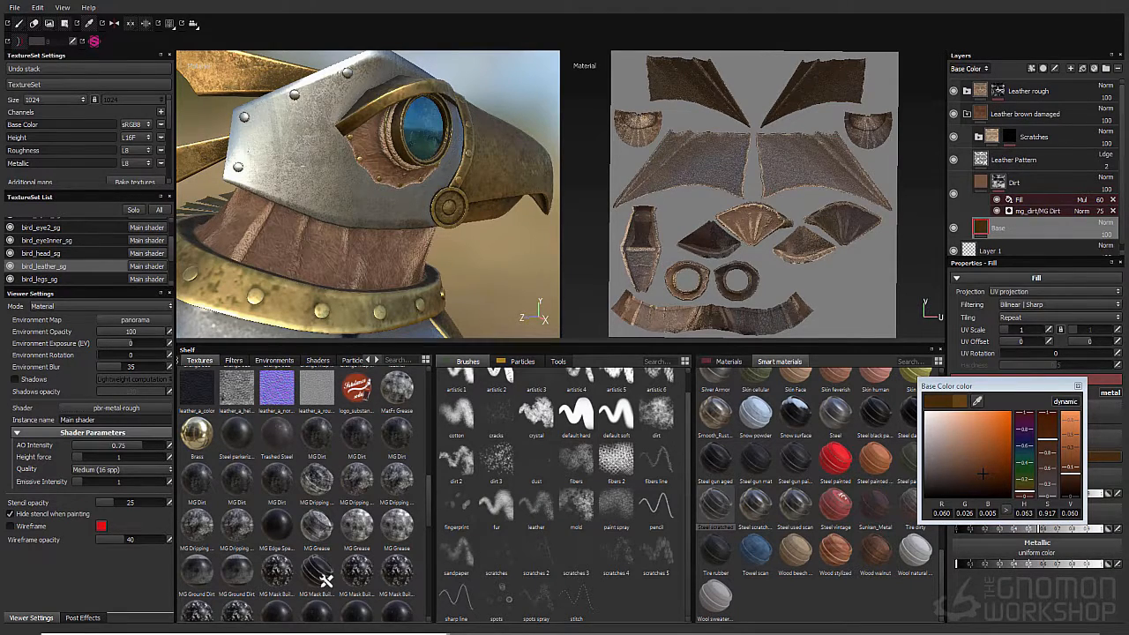
Try Clouds 1 and MG Grease as the Leather rough mask generator, adjusting MG Grease to Level 0.52 and Contrast 0.77
{"action": "left_click", "coordinate": [998, 90]}
{"action": "left_click", "coordinate": [1043, 108]}
{"action": "left_click", "coordinate": [1032, 295]}
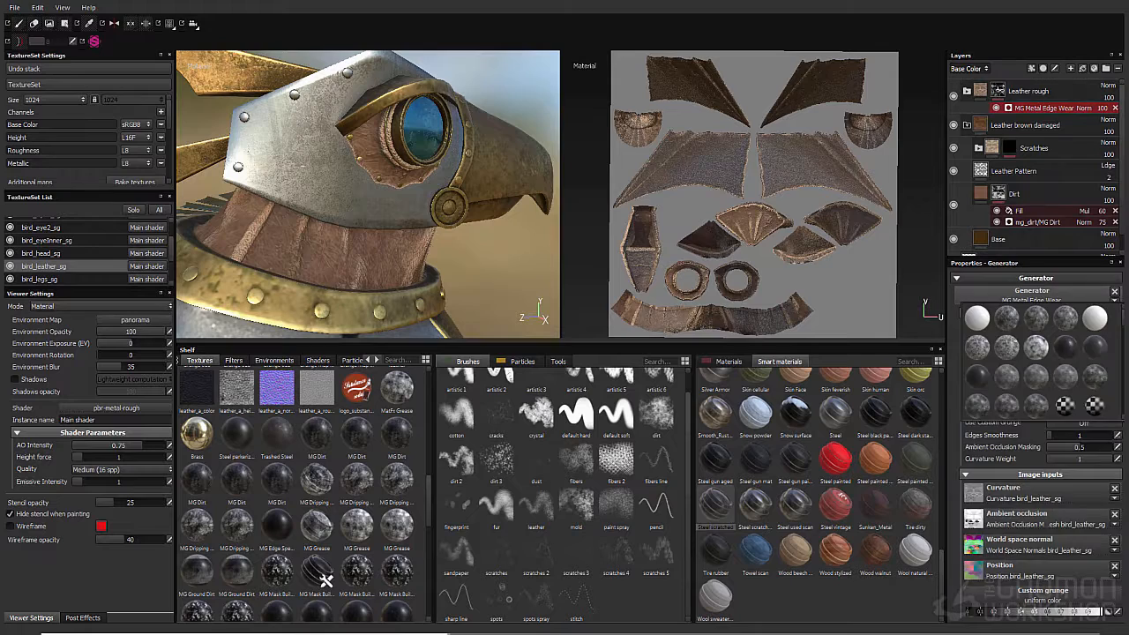
{"action": "left_click", "coordinate": [1006, 318]}
{"action": "left_click", "coordinate": [1032, 294]}
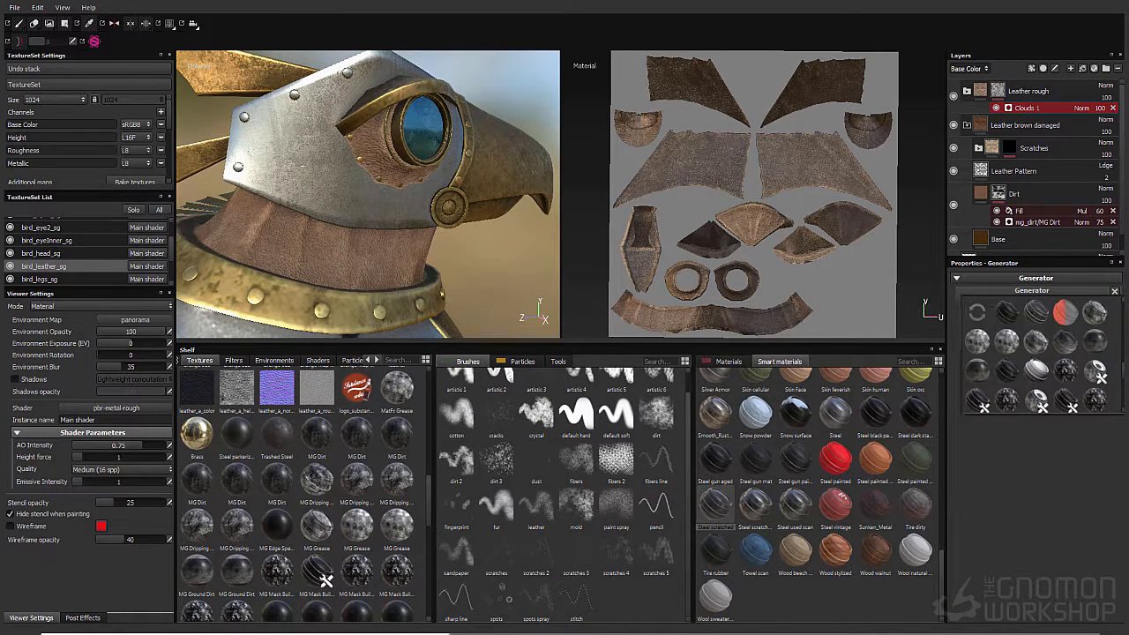
{"action": "mouse_move", "coordinate": [977, 311]}
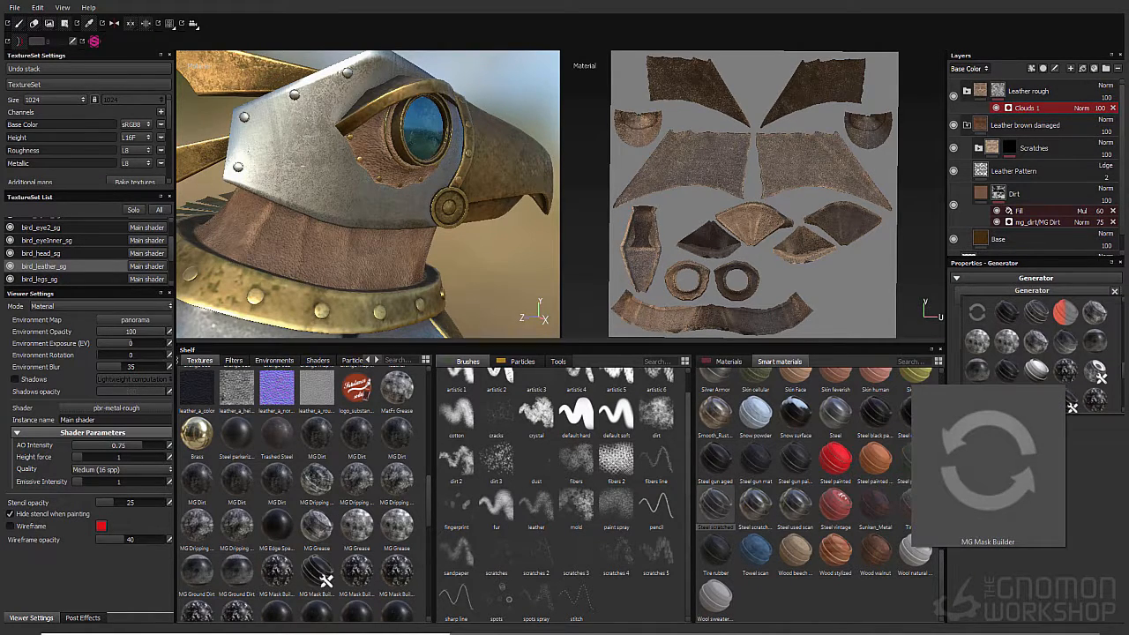
{"action": "left_click", "coordinate": [1035, 342]}
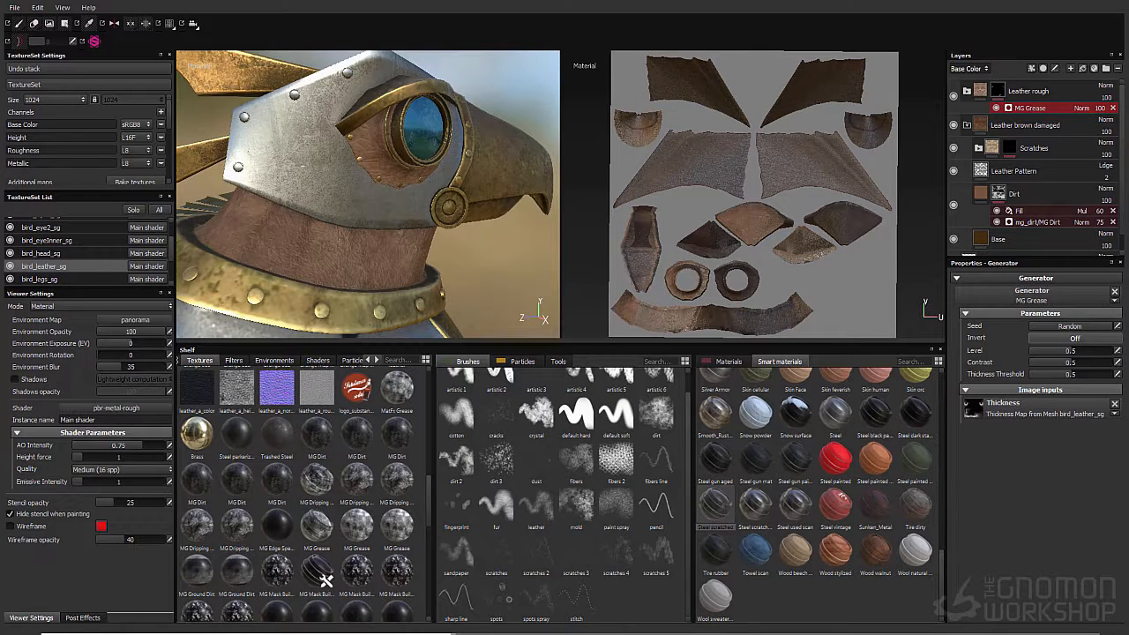
{"action": "left_click_drag", "start_coordinate": [1071, 350], "coordinate": [1068, 350]}
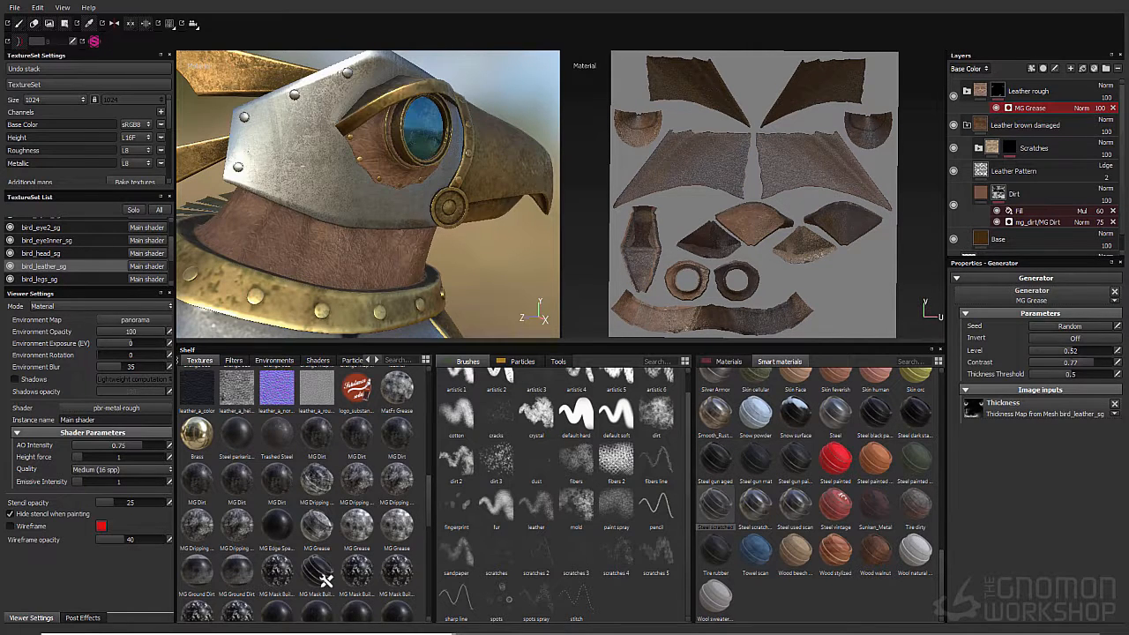
Switch the Leather rough mask generator to MG Metal Edge Wear with Grunge Amount 1, Wear Level 0.31 and Edges Smoothness 8.22
{"action": "left_click", "coordinate": [1031, 295]}
{"action": "scroll", "coordinate": [1050, 353], "scroll_direction": "down", "scroll_amount": 3}
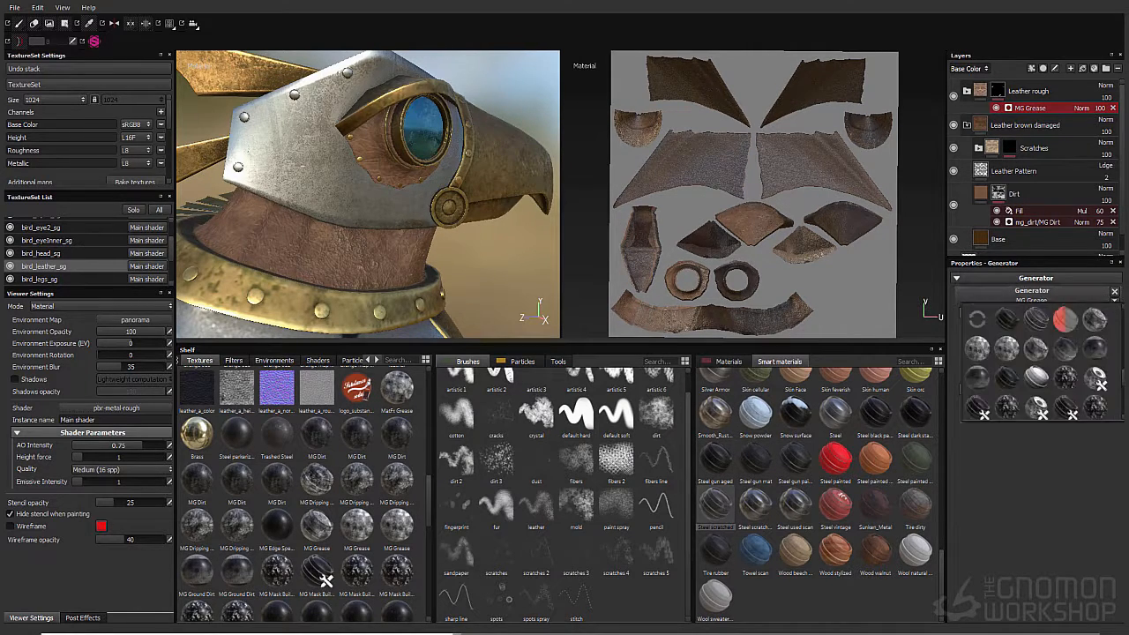
{"action": "left_click", "coordinate": [1066, 343]}
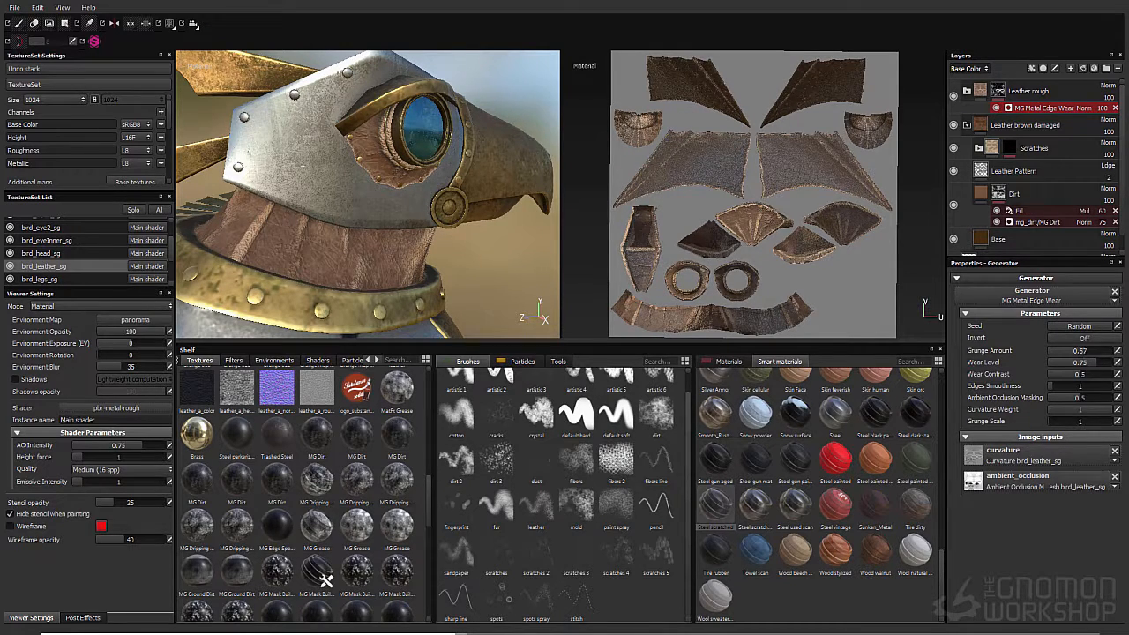
{"action": "left_click_drag", "start_coordinate": [1095, 363], "coordinate": [1055, 397]}
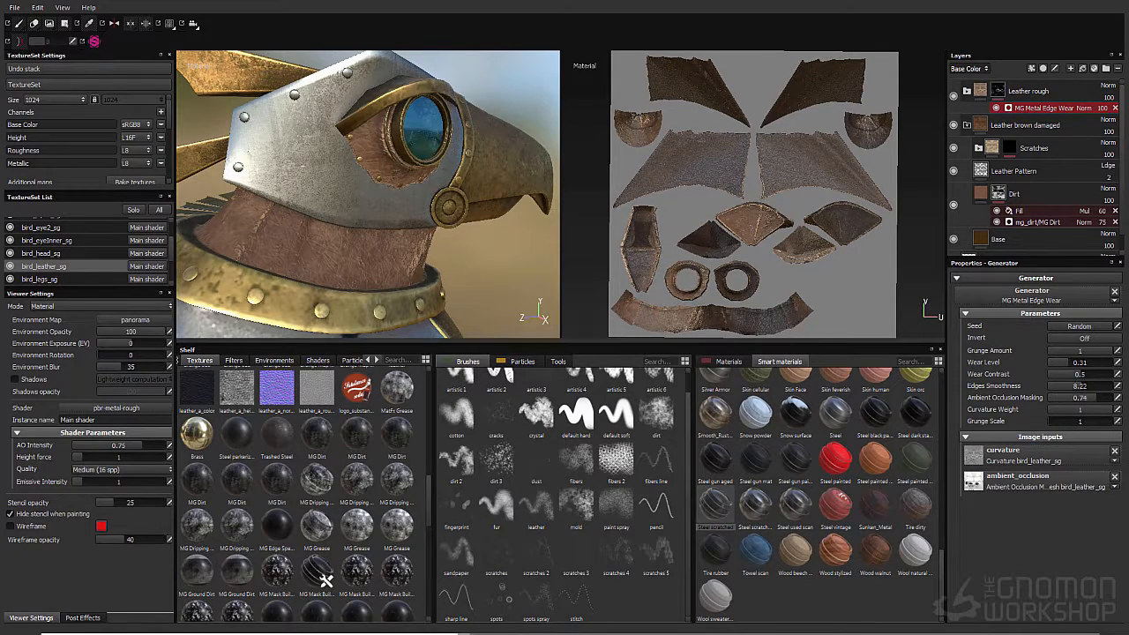
Set the edge wear's Wear Level to 0.46, Wear Contrast 0.83, Edges Smoothness 5.72, Ambient Occlusion Masking 0 and Curvature Weight 0.56, keeping Invert off
{"action": "left_click", "coordinate": [1083, 337]}
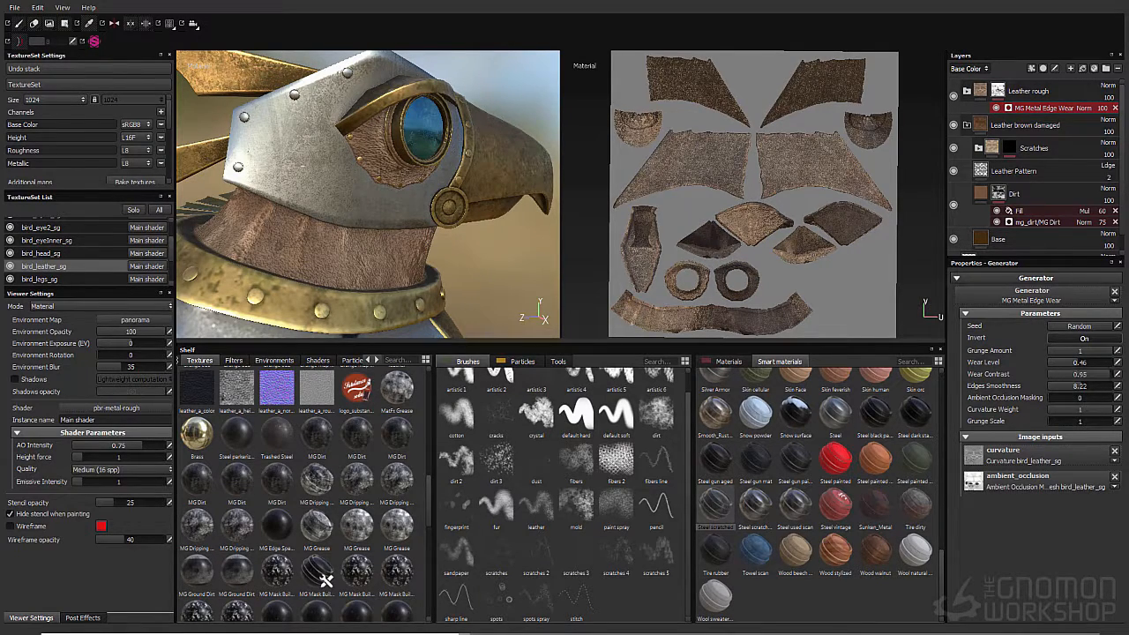
{"action": "left_click_drag", "start_coordinate": [1109, 410], "coordinate": [1073, 409]}
{"action": "left_click", "coordinate": [1084, 338]}
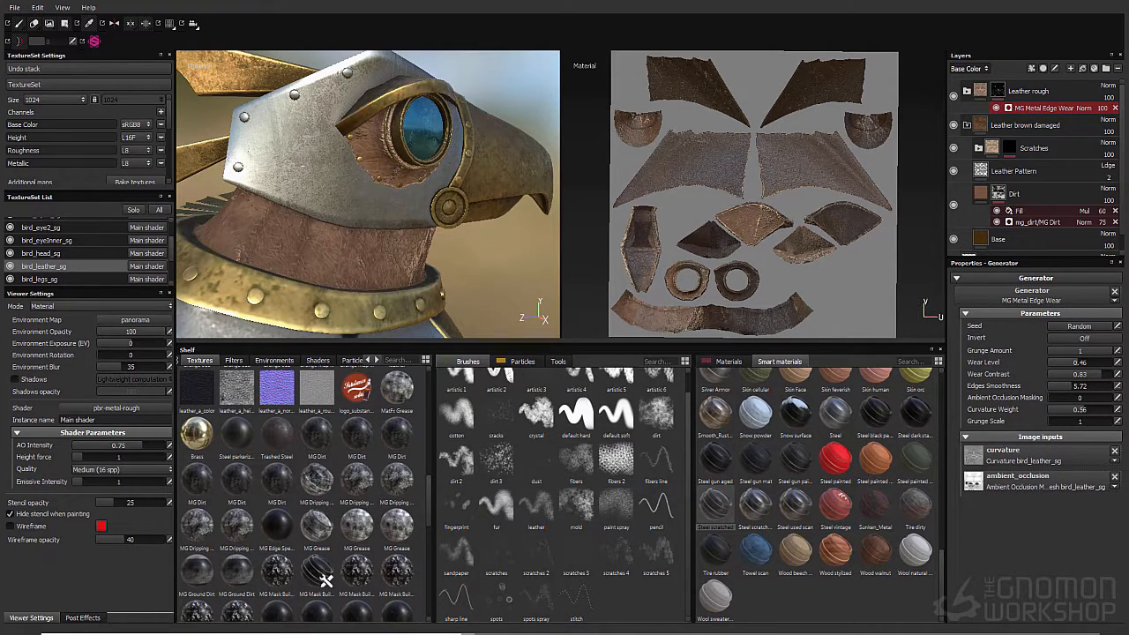
Set the Leather rough group's opacity in the Height channel to 18
{"action": "left_click", "coordinate": [970, 91]}
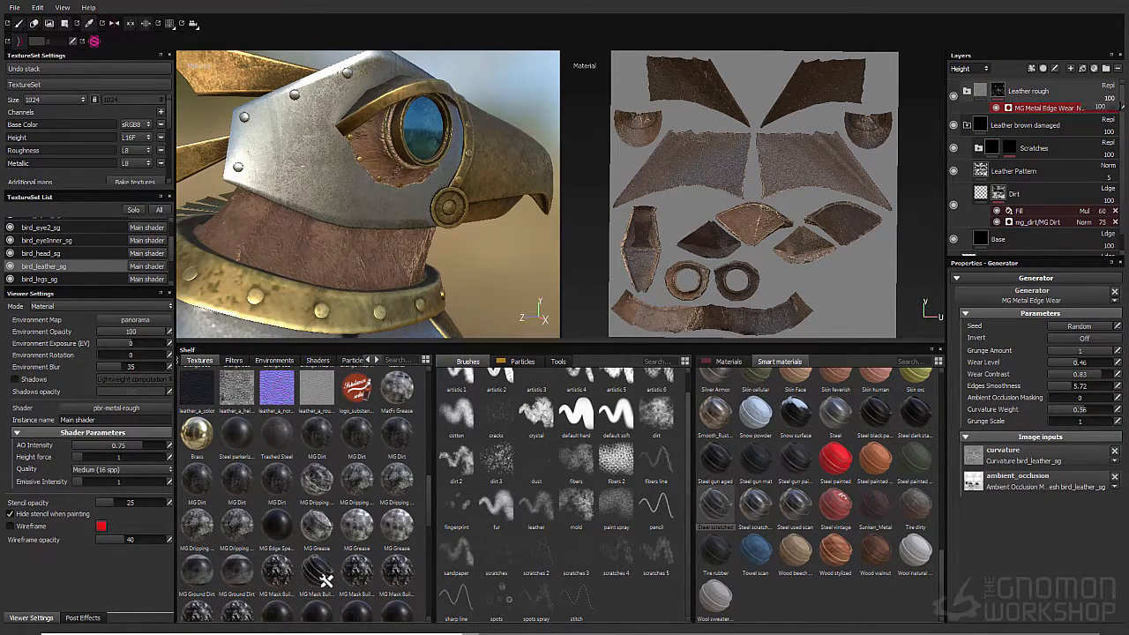
{"action": "key", "text": "Return"}
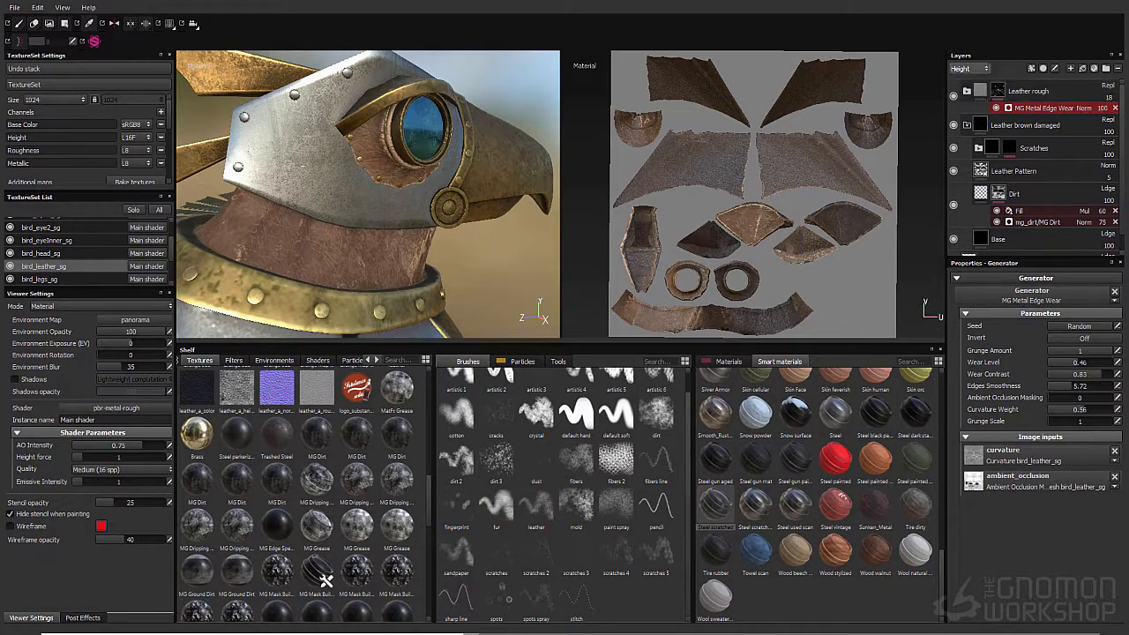
{"action": "scroll", "coordinate": [368, 194], "scroll_direction": "down", "scroll_amount": 5}
{"action": "scroll", "coordinate": [368, 194], "scroll_direction": "up", "scroll_amount": 4}
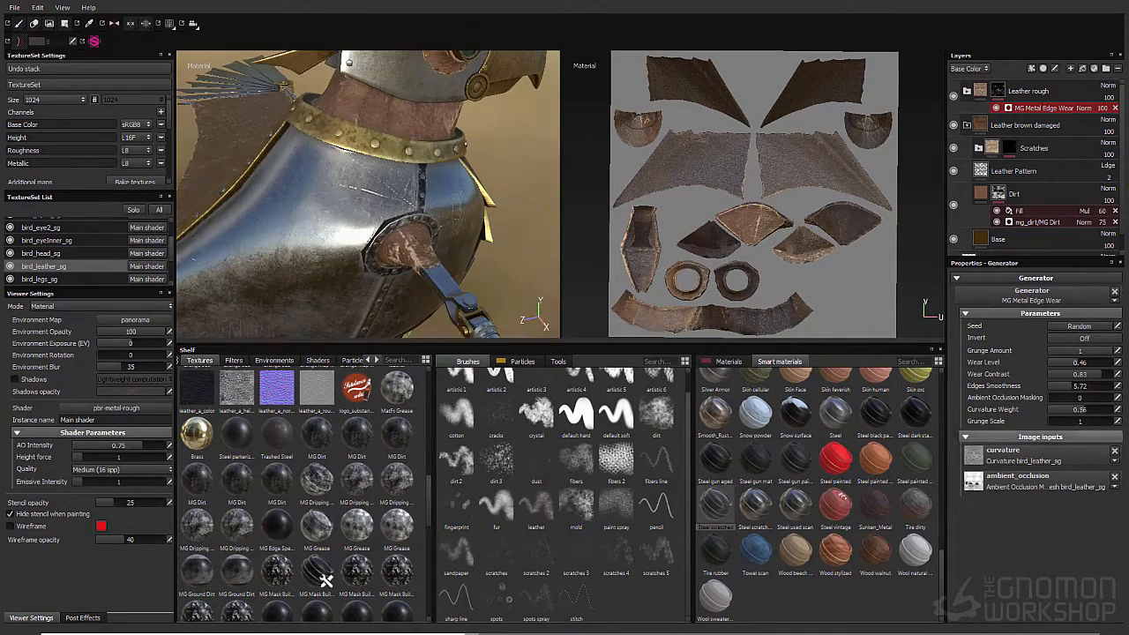
Set the Curvature Weight of Leather rough's MG Metal Edge Wear generator to 0, and check the wear on the wing leather
{"action": "left_click_drag", "start_coordinate": [1083, 409], "coordinate": [1047, 409]}
{"action": "mouse_move", "coordinate": [368, 194]}
{"action": "left_mouse_down", "text": "alt"}
{"action": "mouse_move", "coordinate": [415, 203]}
{"action": "mouse_move", "coordinate": [313, 212]}
{"action": "mouse_move", "coordinate": [309, 238]}
{"action": "mouse_move", "coordinate": [362, 264]}
{"action": "mouse_move", "coordinate": [415, 150]}
{"action": "left_mouse_up", "text": "alt"}
{"action": "scroll", "coordinate": [368, 194], "scroll_direction": "down", "scroll_amount": 3}
{"action": "scroll", "coordinate": [367, 194], "scroll_direction": "up", "scroll_amount": 5}
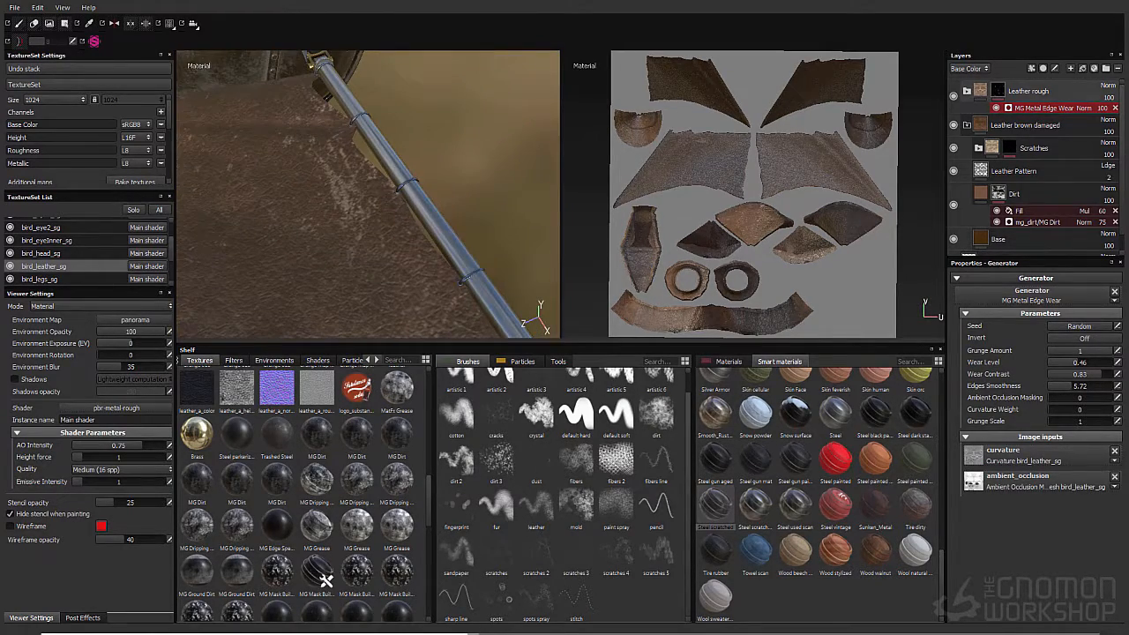
Set Leather rough's Height channel blending to Linear dodge (Add) with an opacity of 31
{"action": "left_click", "coordinate": [998, 91]}
{"action": "left_click", "coordinate": [969, 68]}
{"action": "left_click", "coordinate": [1107, 86]}
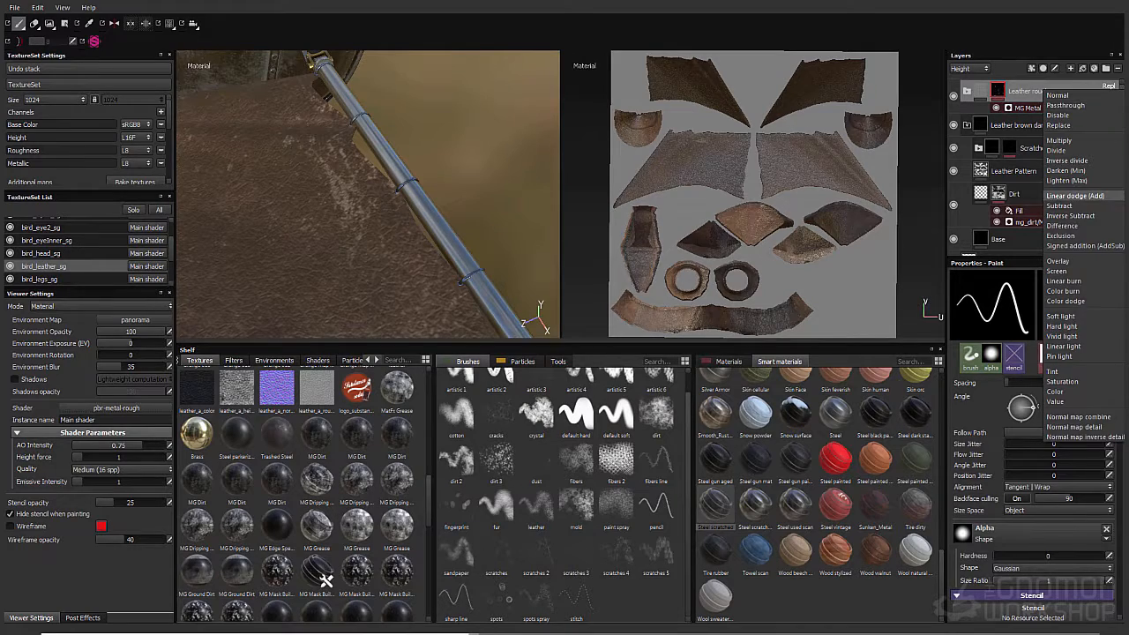
{"action": "left_click", "coordinate": [1074, 195]}
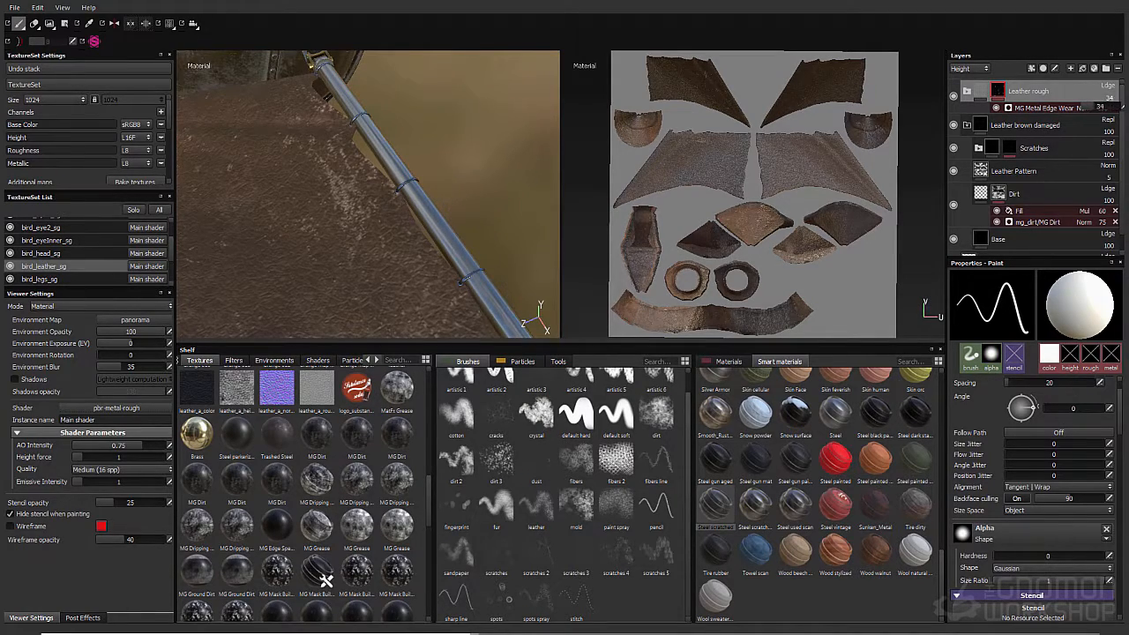
{"action": "left_click_drag", "start_coordinate": [1090, 106], "coordinate": [1086, 107]}
Add the Rusty Metal smart material to bird_body_sg, directly above the Steel scratched scan group
{"action": "scroll", "coordinate": [432, 71], "scroll_direction": "down", "scroll_amount": 5}
{"action": "mouse_move", "coordinate": [432, 71]}
{"action": "left_mouse_down", "text": "alt"}
{"action": "mouse_move", "coordinate": [388, 132]}
{"action": "mouse_move", "coordinate": [414, 177]}
{"action": "mouse_move", "coordinate": [476, 185]}
{"action": "mouse_move", "coordinate": [392, 203]}
{"action": "left_mouse_up", "text": "alt"}
{"action": "scroll", "coordinate": [414, 176], "scroll_direction": "up", "scroll_amount": 2}
{"action": "scroll", "coordinate": [818, 494], "scroll_direction": "up", "scroll_amount": 3}
{"action": "scroll", "coordinate": [86, 251], "scroll_direction": "up", "scroll_amount": 1}
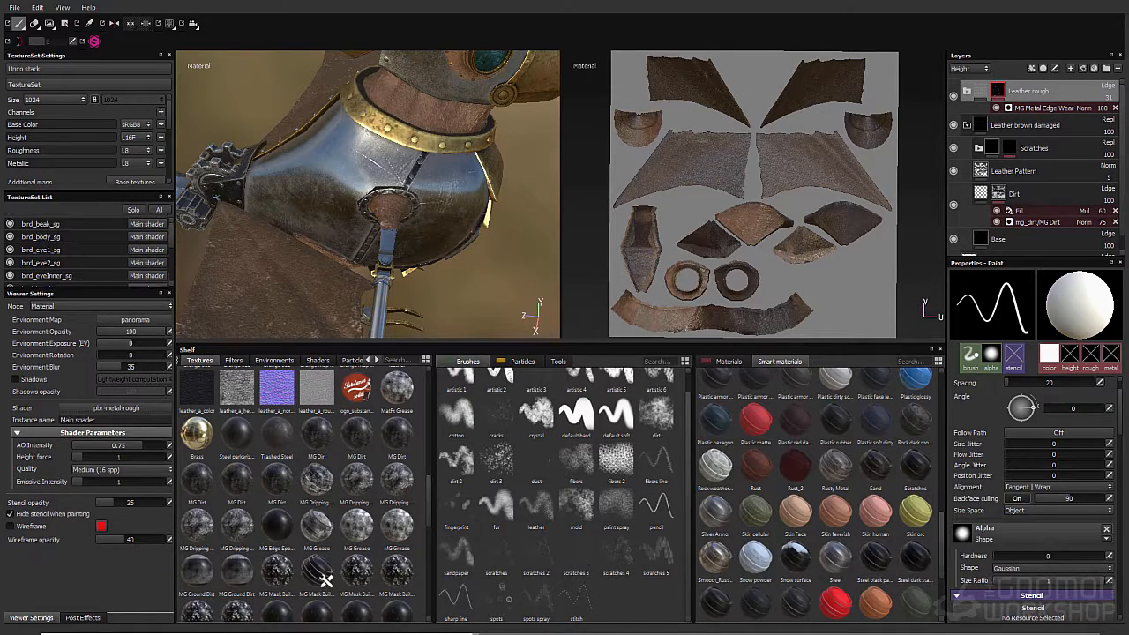
{"action": "left_click", "coordinate": [62, 237]}
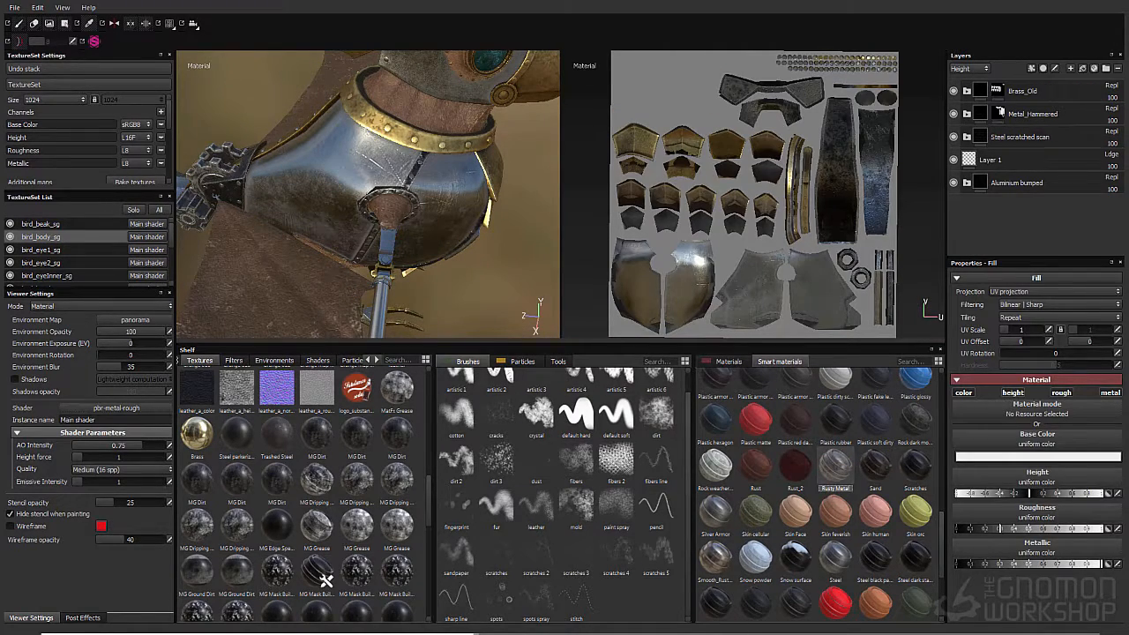
{"action": "left_click_drag", "start_coordinate": [836, 468], "coordinate": [1023, 132]}
{"action": "left_click_drag", "start_coordinate": [368, 194], "coordinate": [397, 221], "text": "alt"}
{"action": "left_click_drag", "start_coordinate": [459, 335], "coordinate": [239, 319], "text": "alt"}
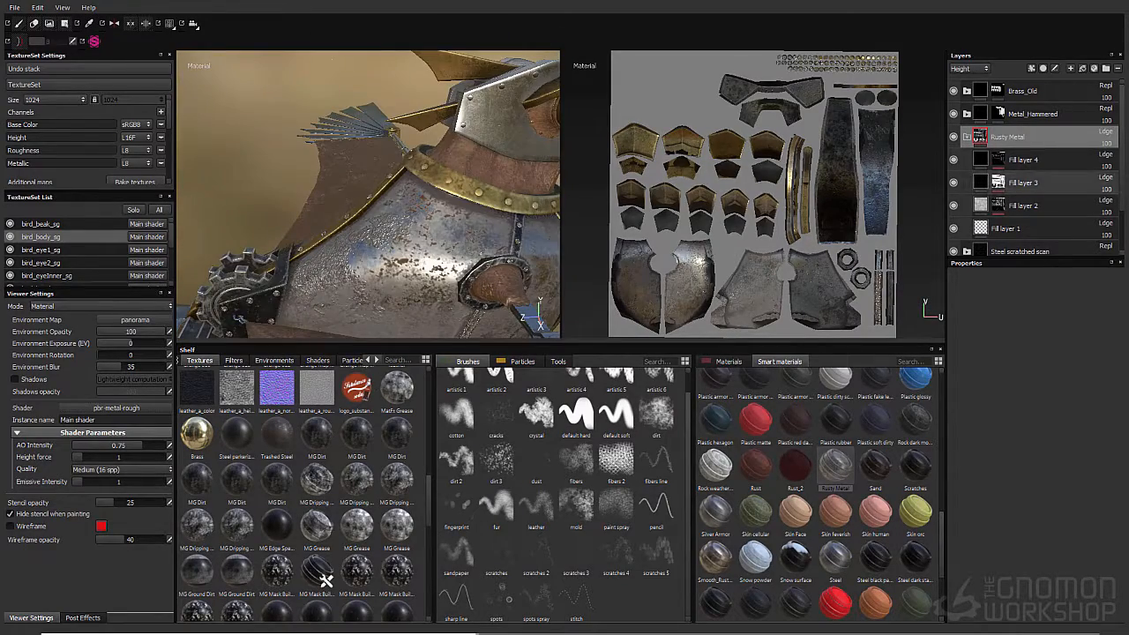
Switch the layer stack to the Base Color channel, and hide Fill layer 2 and Fill layer 3 inside Rusty Metal
{"action": "left_click", "coordinate": [969, 68]}
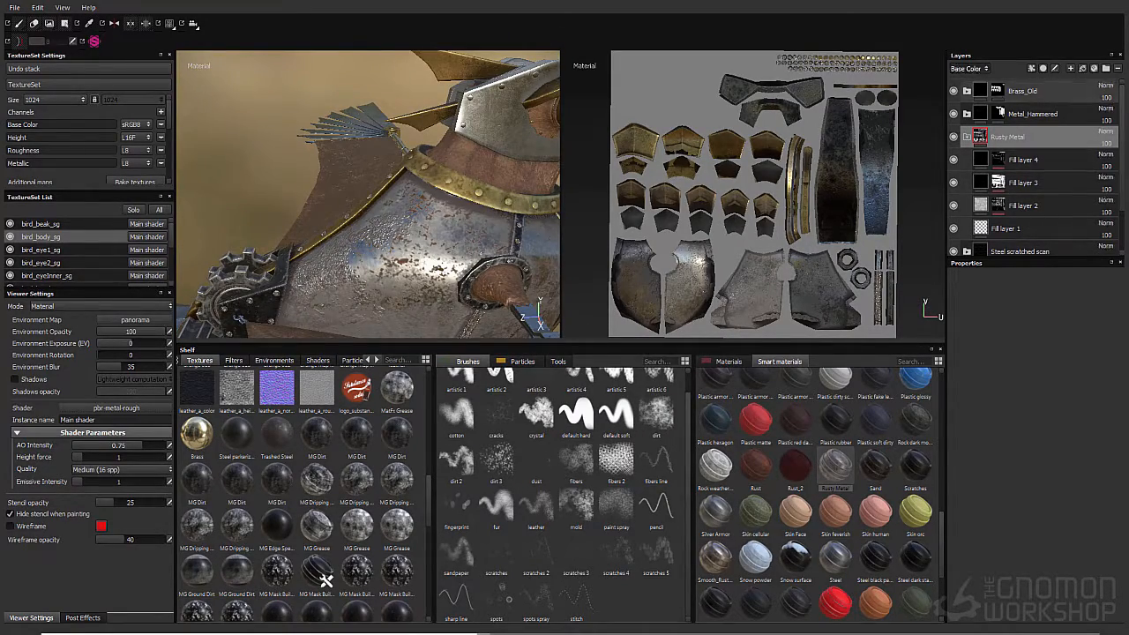
{"action": "left_click", "coordinate": [969, 79]}
{"action": "left_click", "coordinate": [953, 205]}
{"action": "left_click", "coordinate": [954, 182]}
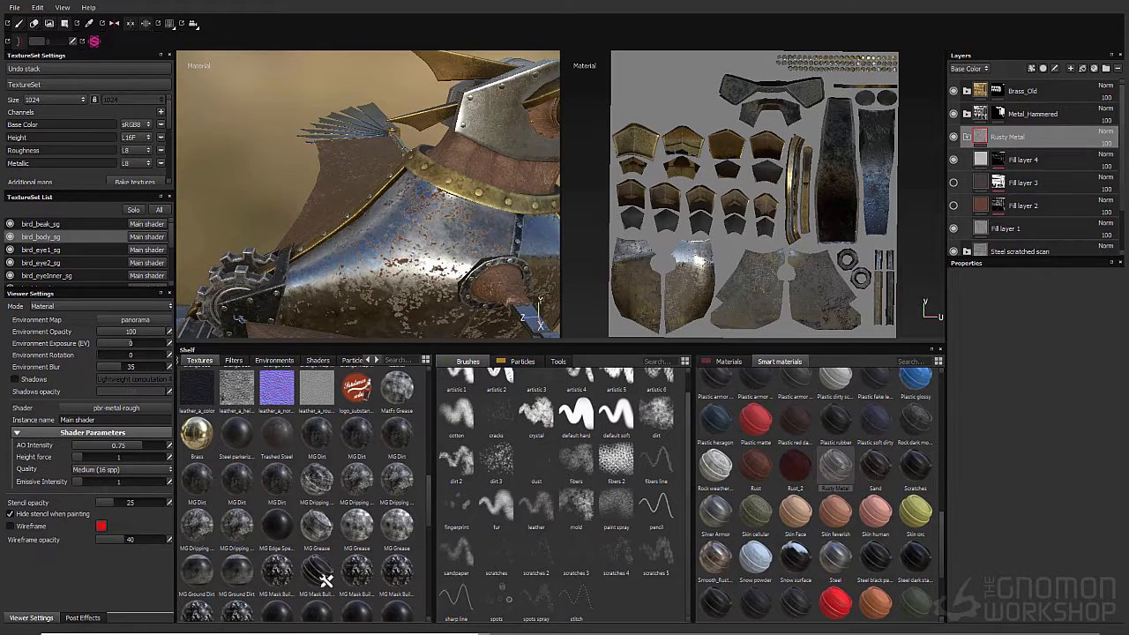
Select Rusty Metal's Fill layer 1, and examine its Rust and Scratches parameters
{"action": "scroll", "coordinate": [1035, 168], "scroll_direction": "down", "scroll_amount": 2}
{"action": "left_click", "coordinate": [1006, 193]}
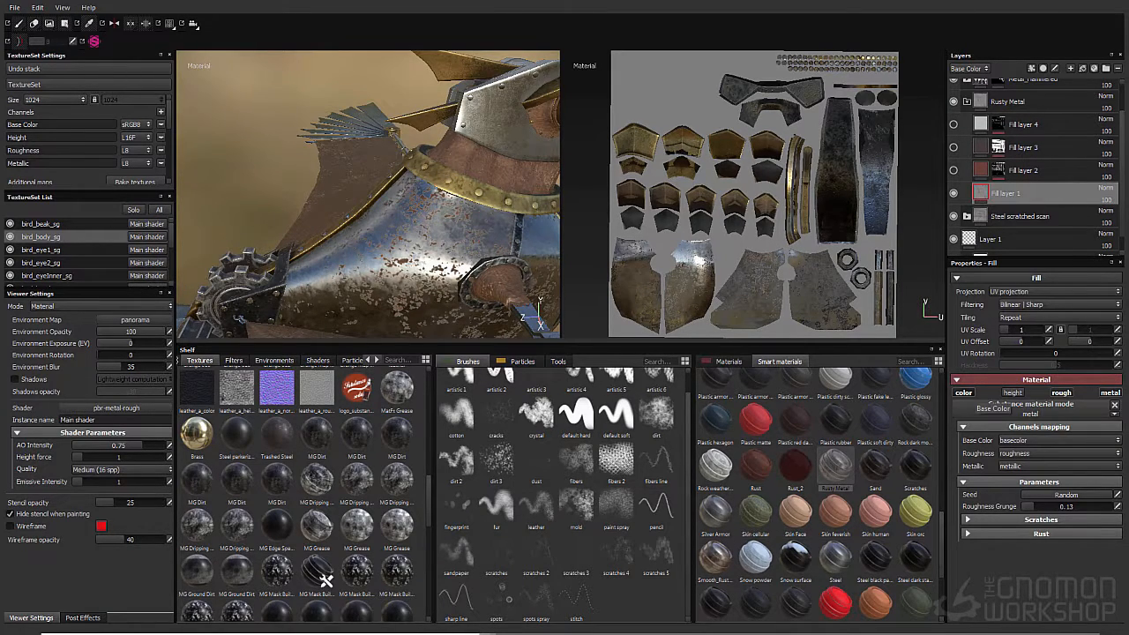
{"action": "left_click", "coordinate": [1041, 533]}
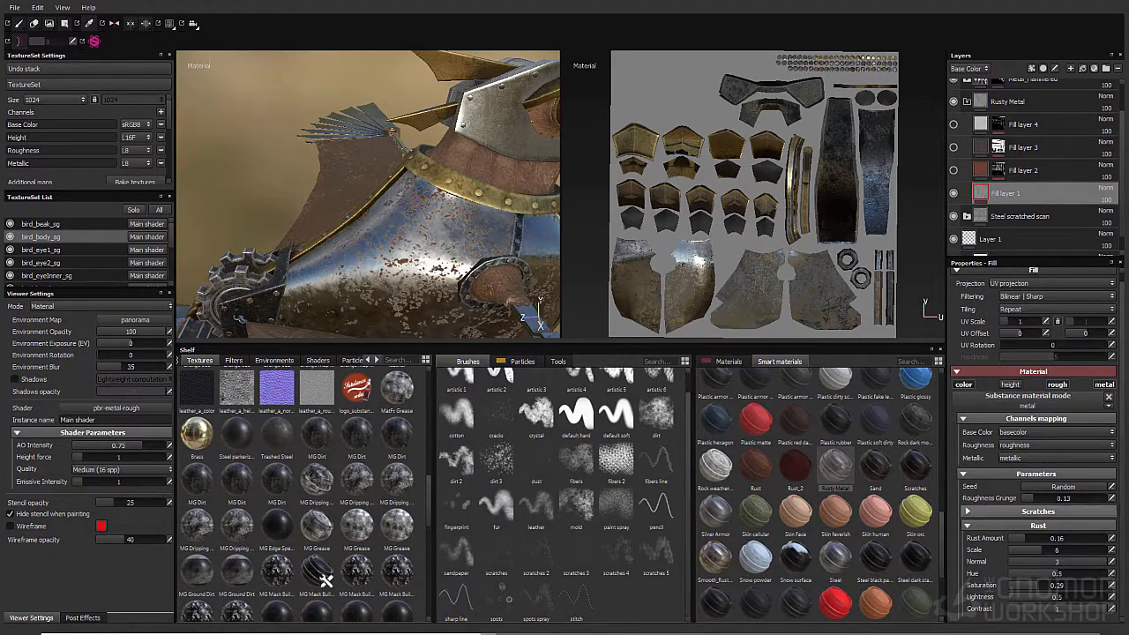
{"action": "left_click", "coordinate": [1038, 511]}
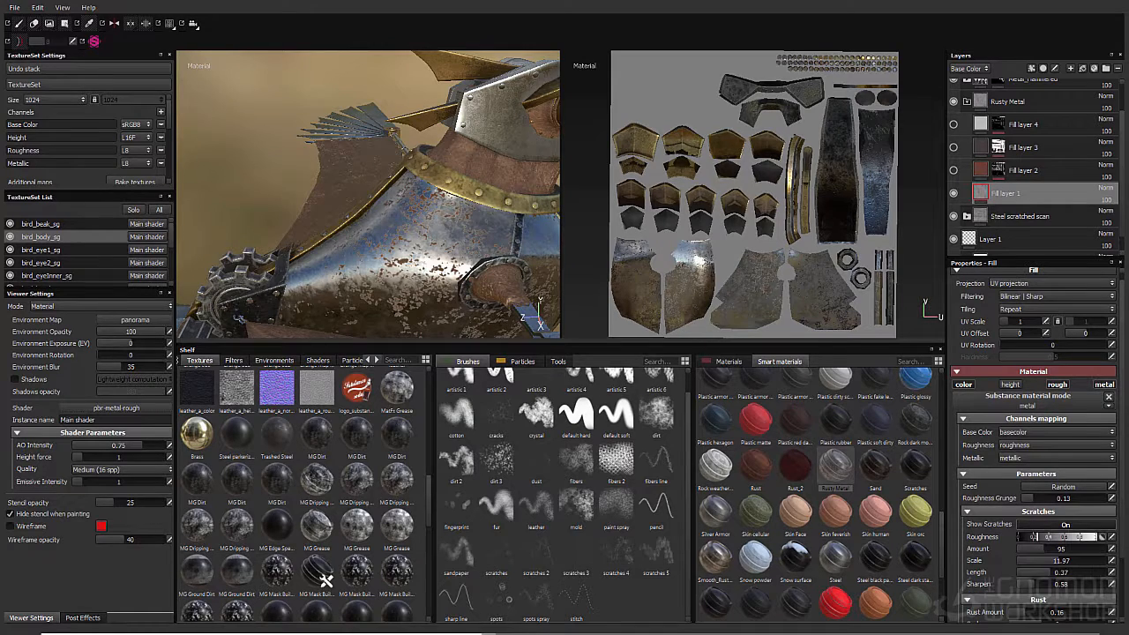
Hide the Rusty Metal group, and set the UV Scale of the Steel base layer in Steel scratched scan to 3
{"action": "left_click", "coordinate": [967, 101]}
{"action": "left_click", "coordinate": [954, 137]}
{"action": "left_click", "coordinate": [966, 159]}
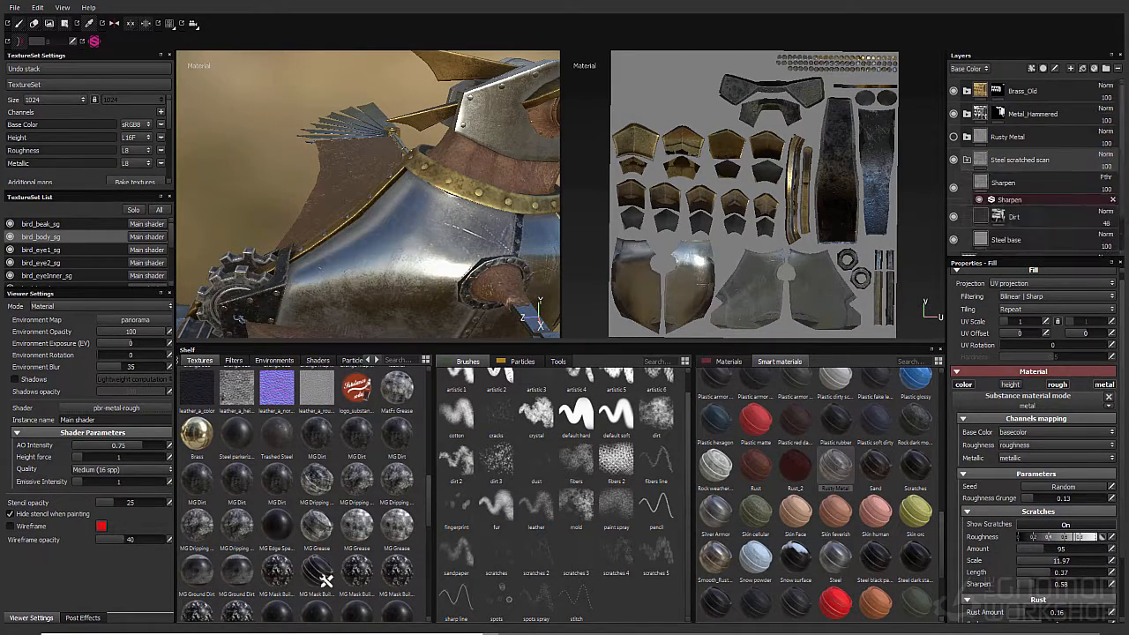
{"action": "left_click", "coordinate": [1005, 239]}
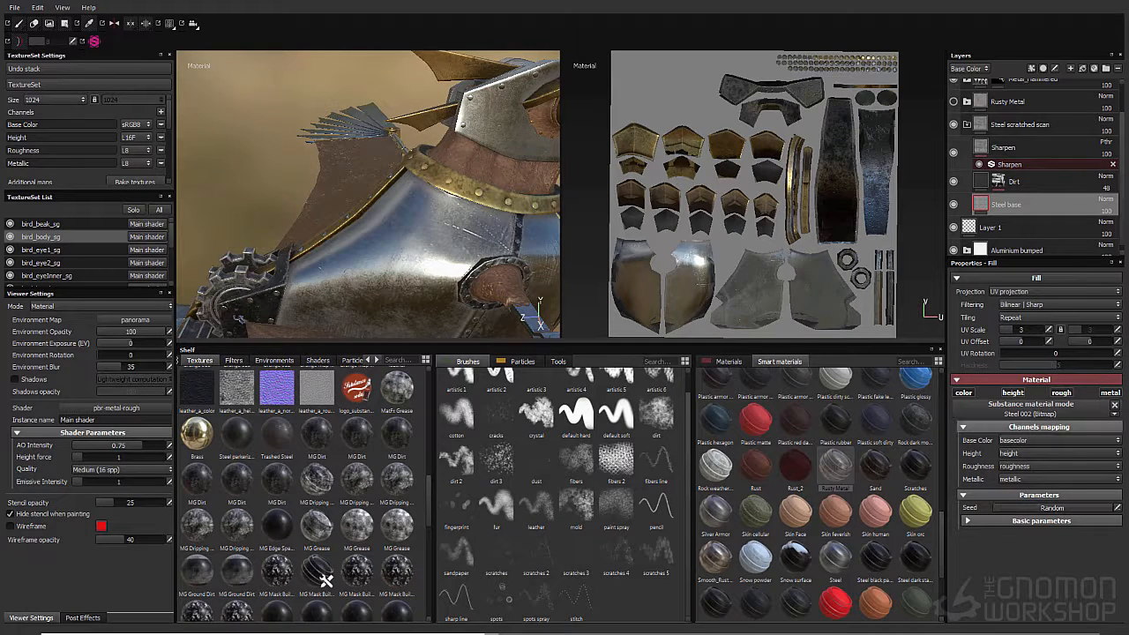
{"action": "left_click_drag", "start_coordinate": [1012, 330], "coordinate": [1009, 330]}
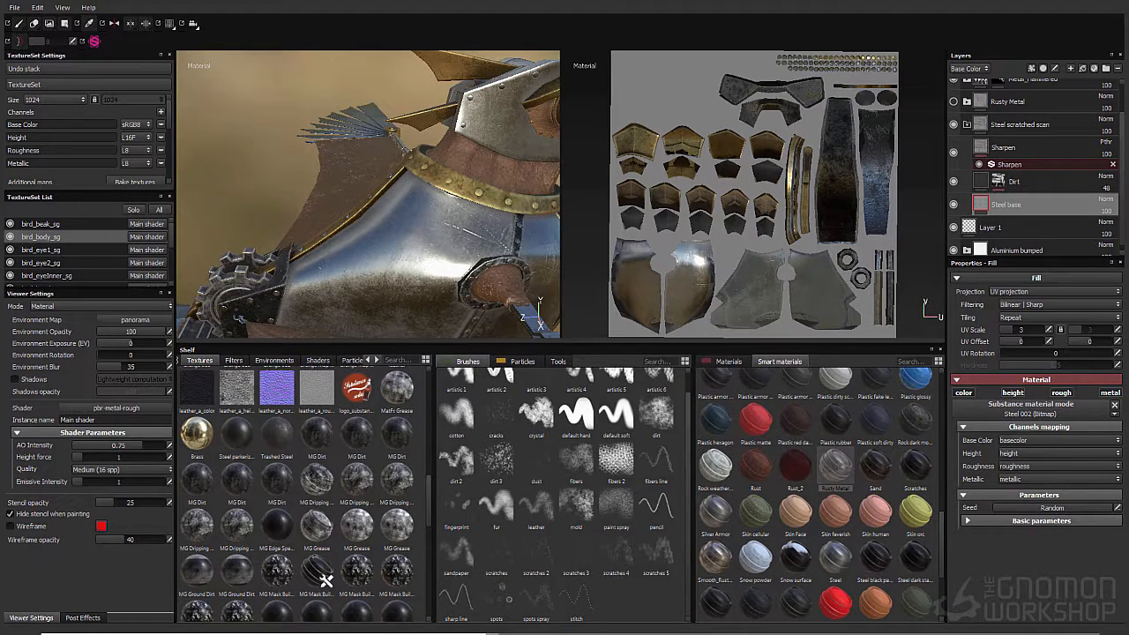
Collapse the Steel scratched scan group and delete the Rusty Metal group
{"action": "left_click", "coordinate": [966, 125]}
{"action": "left_click", "coordinate": [1014, 136]}
{"action": "key", "text": "Delete"}
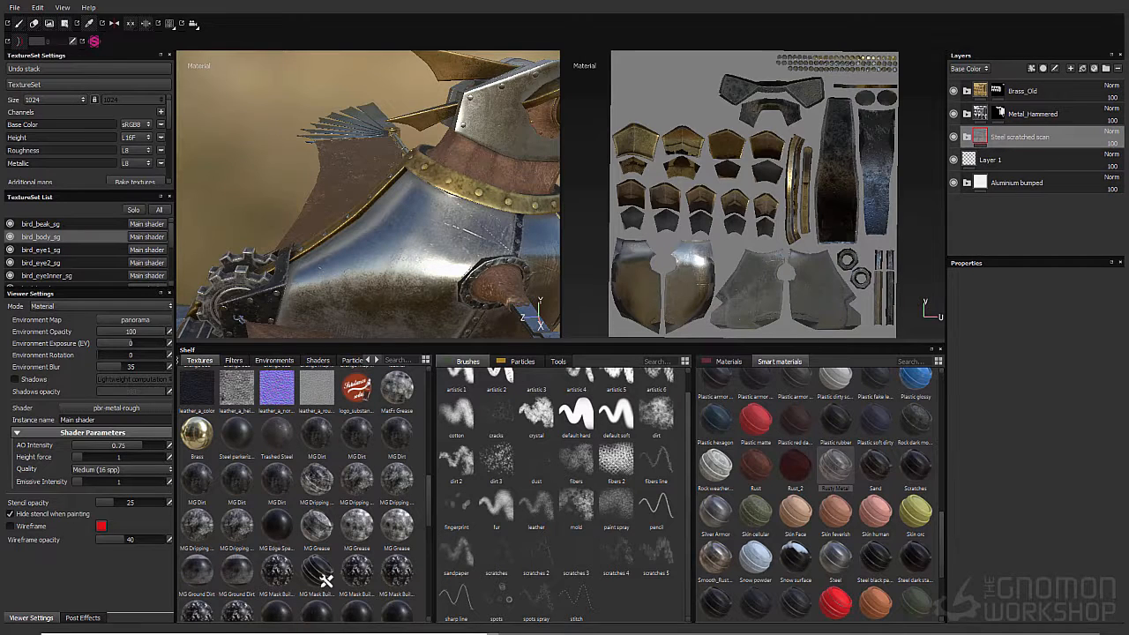
Add the Rust smart material above Steel scratched scan, and preview its DarkRust layer
{"action": "left_click_drag", "start_coordinate": [755, 467], "coordinate": [1015, 132]}
{"action": "left_click", "coordinate": [967, 136]}
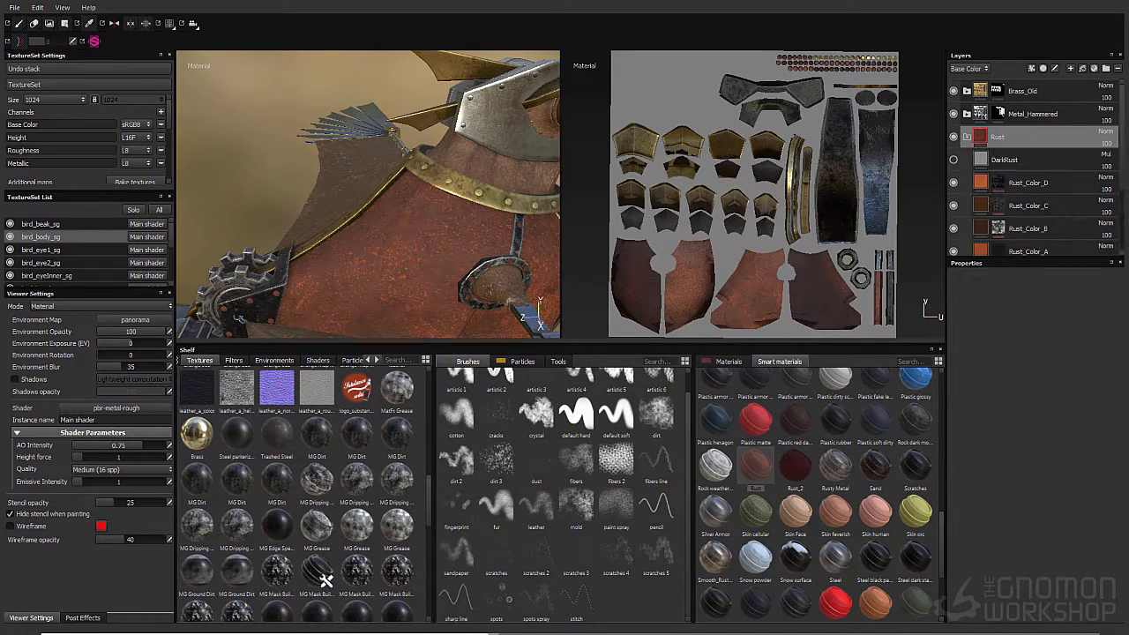
{"action": "left_click", "coordinate": [967, 137]}
{"action": "left_click", "coordinate": [967, 136]}
{"action": "left_click", "coordinate": [954, 159]}
{"action": "left_click", "coordinate": [953, 160]}
{"action": "left_click", "coordinate": [967, 137]}
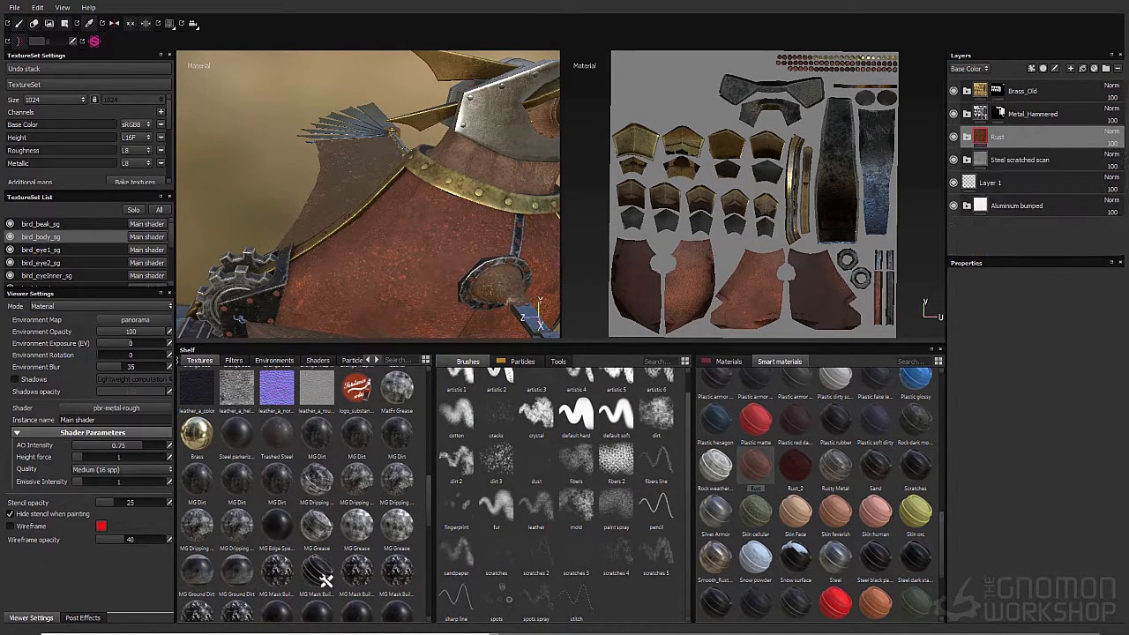
Add a black mask to the Rust group and apply the MG Dirt generator to it
{"action": "mouse_move", "coordinate": [441, 203]}
{"action": "left_mouse_down", "text": "alt"}
{"action": "mouse_move", "coordinate": [230, 196]}
{"action": "mouse_move", "coordinate": [304, 203]}
{"action": "left_mouse_up", "text": "alt"}
{"action": "right_click", "coordinate": [1001, 135]}
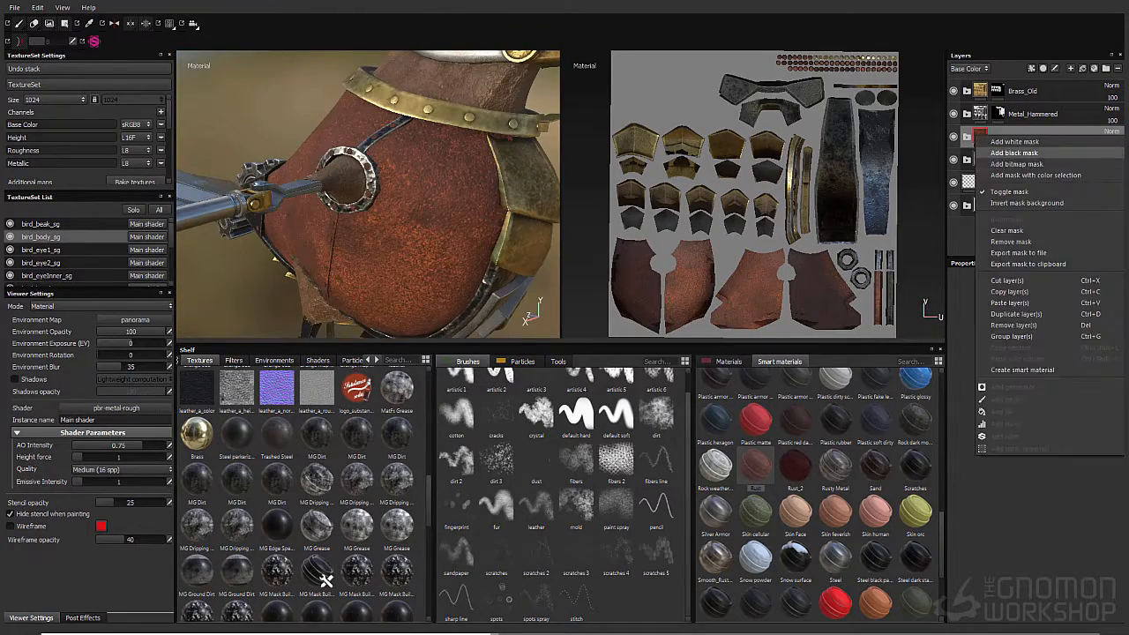
{"action": "left_click", "coordinate": [1014, 154]}
{"action": "right_click", "coordinate": [998, 136]}
{"action": "left_click", "coordinate": [1012, 387]}
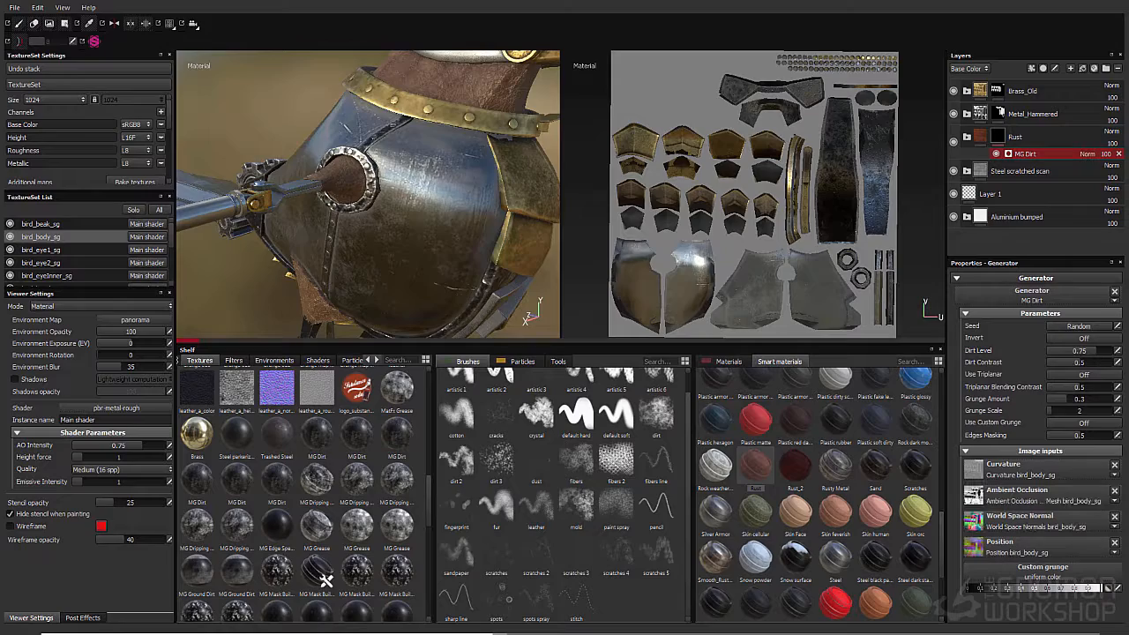
Set MG Dirt's Grunge Scale to 12 and its Dirt Level to 0.44
{"action": "left_click_drag", "start_coordinate": [309, 199], "coordinate": [380, 212], "text": "alt"}
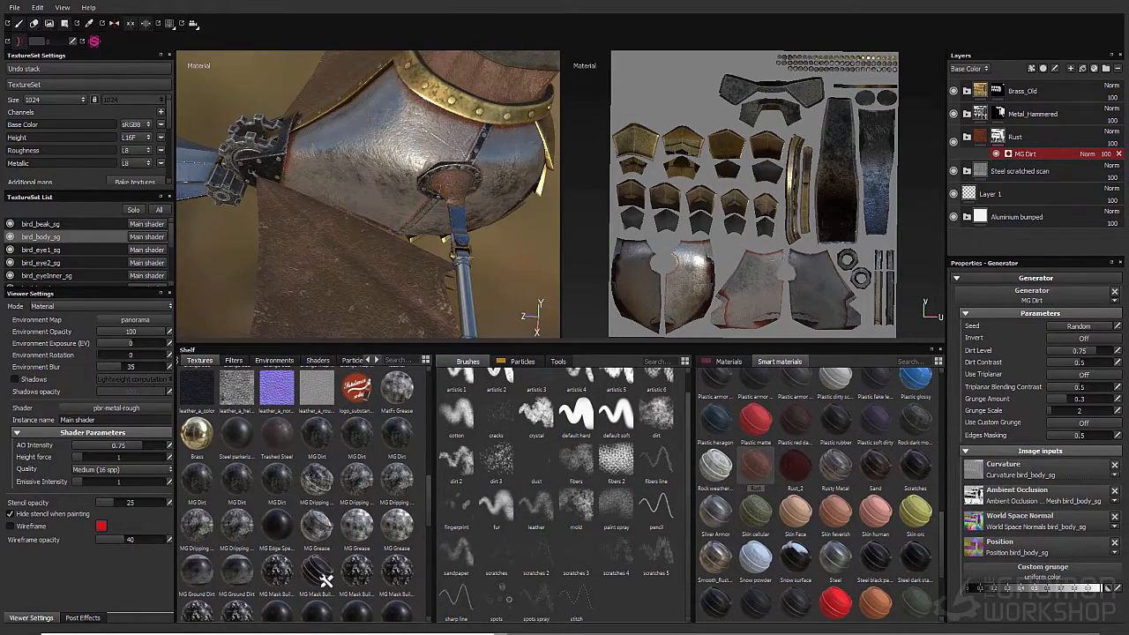
{"action": "left_click_drag", "start_coordinate": [1056, 411], "coordinate": [1094, 410]}
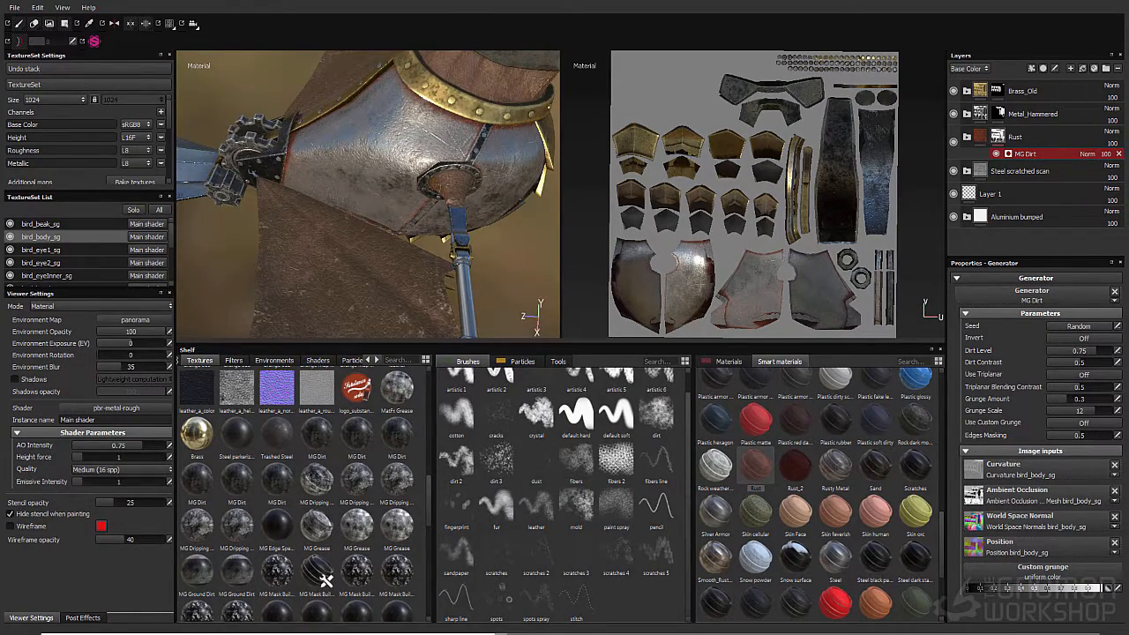
{"action": "left_click_drag", "start_coordinate": [1095, 350], "coordinate": [1076, 350]}
{"action": "left_click_drag", "start_coordinate": [397, 194], "coordinate": [353, 176], "text": "alt"}
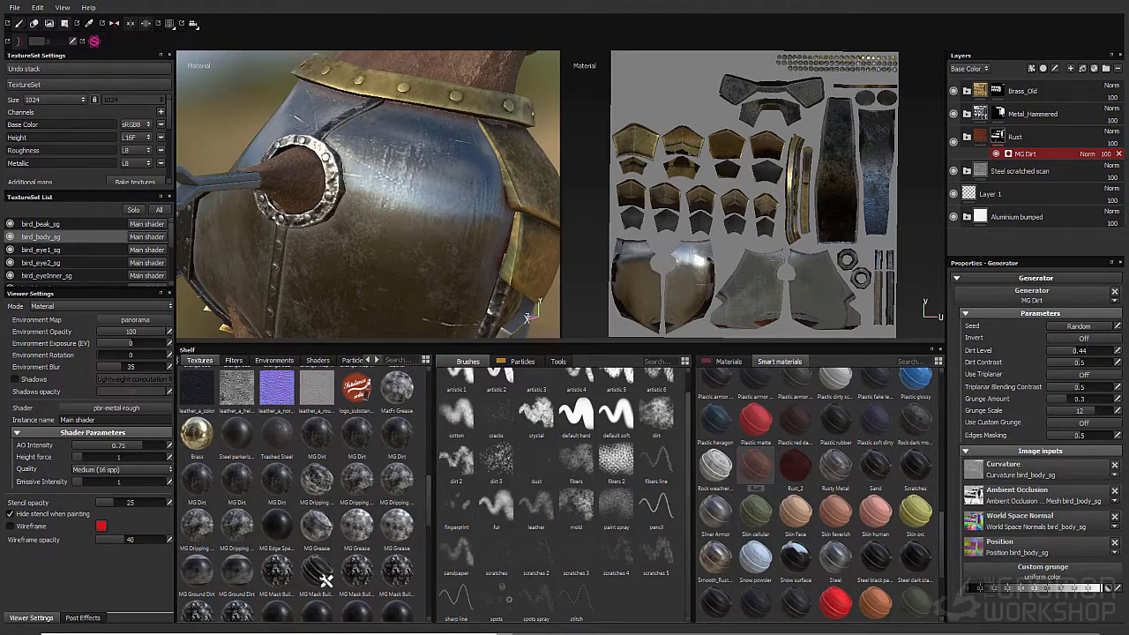
Replace the mask's generator with MG Dripping Rust, using Rust Spreading 0.12, Rust Contrast 0.77, Drips Intensity 0.95 and Drips Smoothness 0.24
{"action": "left_click", "coordinate": [1031, 296]}
{"action": "scroll", "coordinate": [1065, 362], "scroll_direction": "down", "scroll_amount": 3}
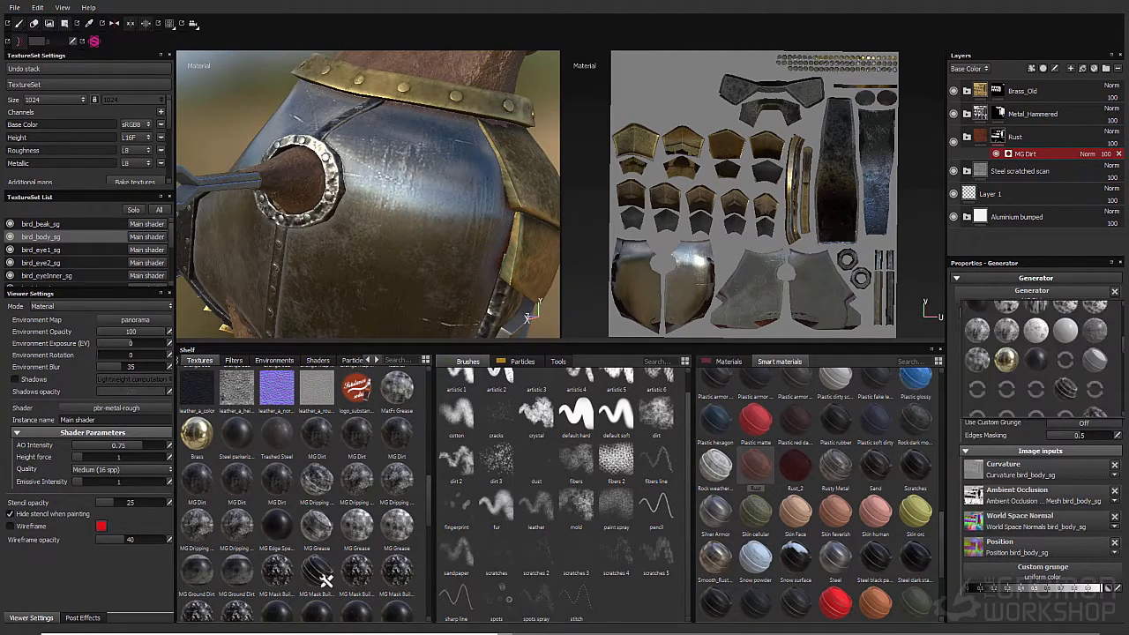
{"action": "left_click", "coordinate": [1093, 313]}
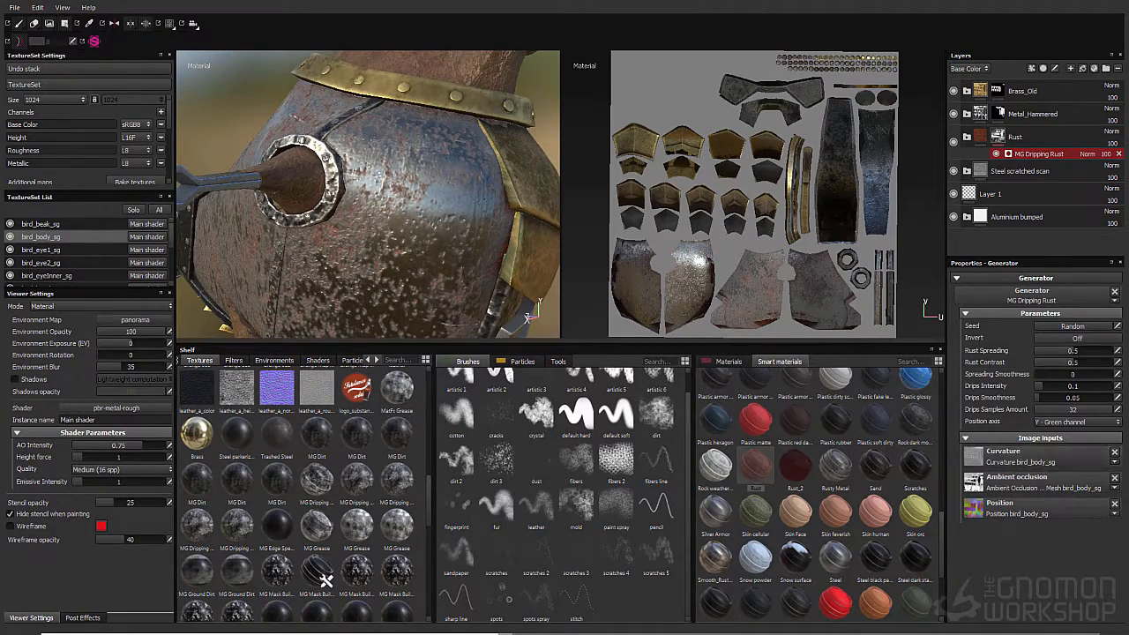
{"action": "left_click_drag", "start_coordinate": [1074, 361], "coordinate": [1044, 350]}
{"action": "left_click_drag", "start_coordinate": [1070, 386], "coordinate": [1107, 385]}
{"action": "left_click_drag", "start_coordinate": [282, 229], "coordinate": [494, 212], "text": "alt"}
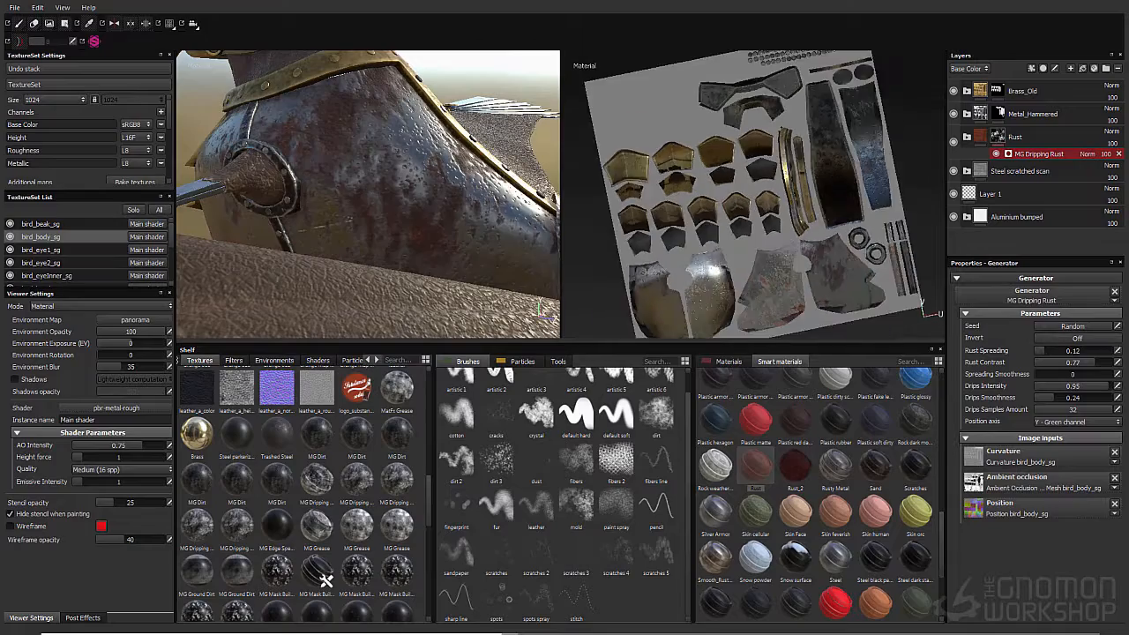
Set the generator's Drips Intensity to 1, Rust Contrast to 0.72 and Spreading Smoothness to 0.36, and the texture set size to 2048
{"action": "key", "text": "ctrl+z"}
{"action": "key", "text": "ctrl+z"}
{"action": "key", "text": "ctrl+z"}
{"action": "key", "text": "ctrl+z"}
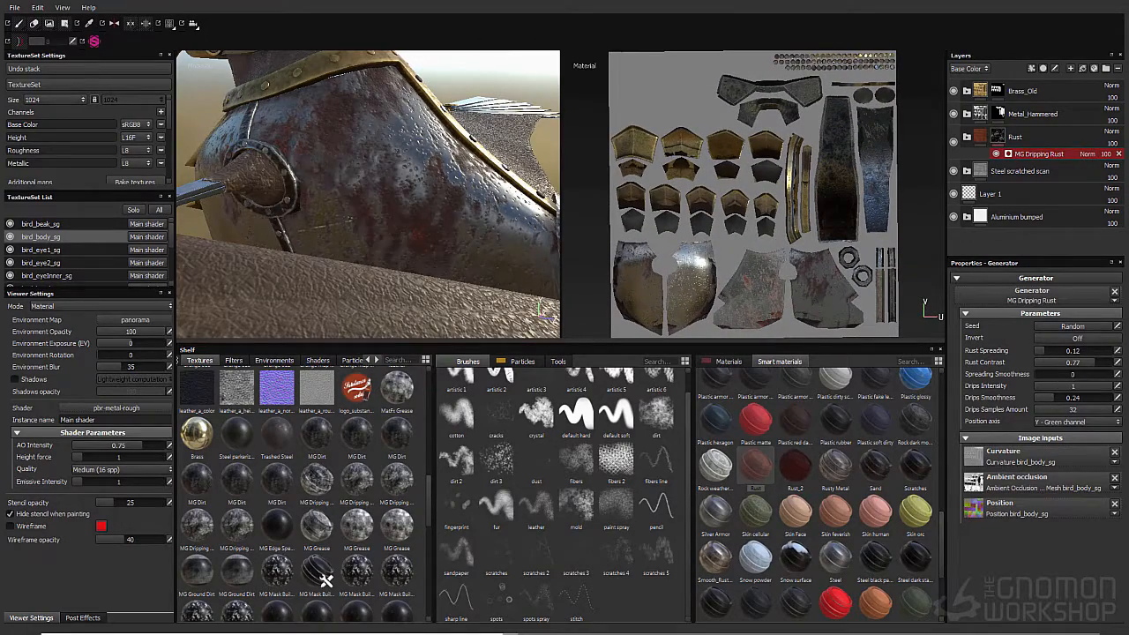
{"action": "key", "text": "ctrl+z"}
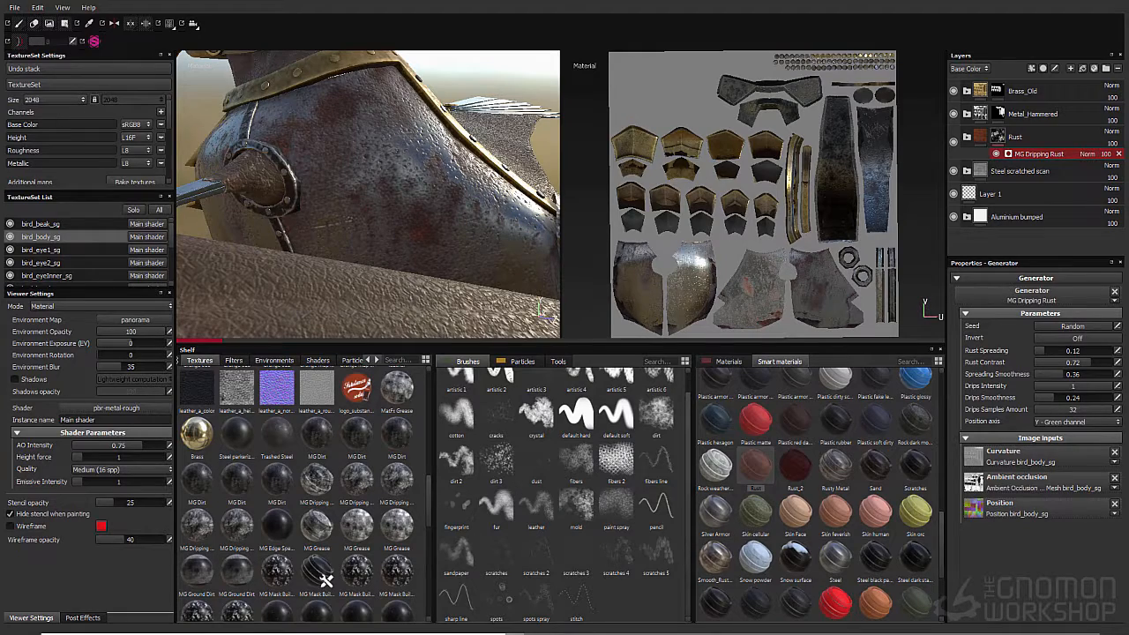
Set MG Dripping Rust's Rust Spreading to 0.27 and its Rust Contrast to 0.6
{"action": "mouse_move", "coordinate": [368, 194]}
{"action": "left_mouse_down", "text": "alt"}
{"action": "mouse_move", "coordinate": [424, 195]}
{"action": "mouse_move", "coordinate": [388, 220]}
{"action": "mouse_move", "coordinate": [353, 203]}
{"action": "left_mouse_up", "text": "alt"}
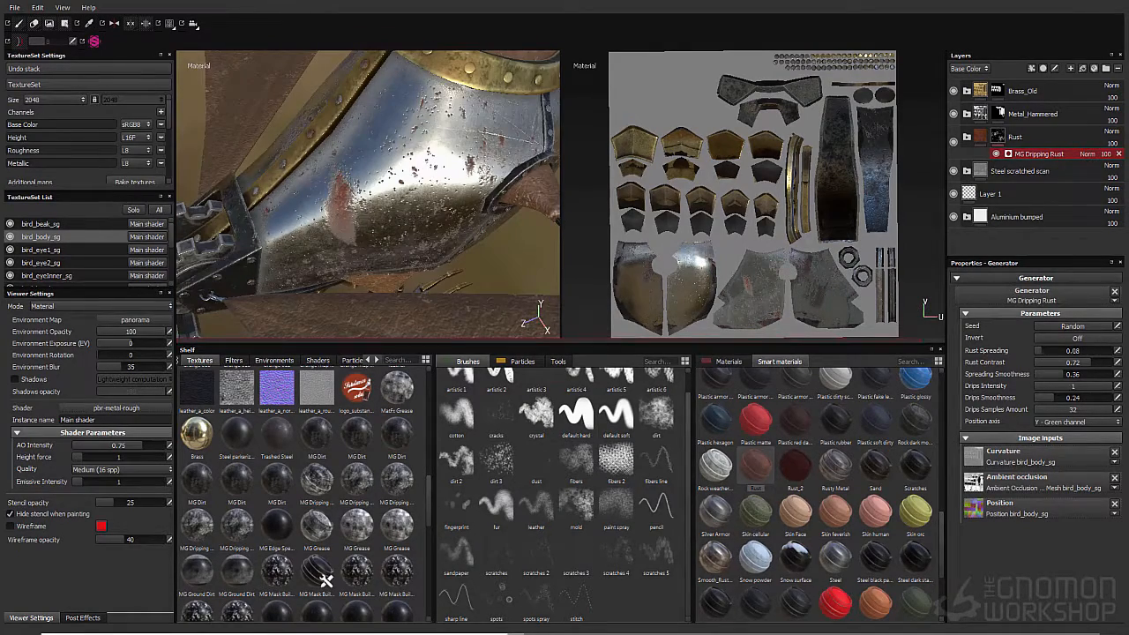
{"action": "key", "text": "ctrl+z"}
{"action": "key", "text": "ctrl+z"}
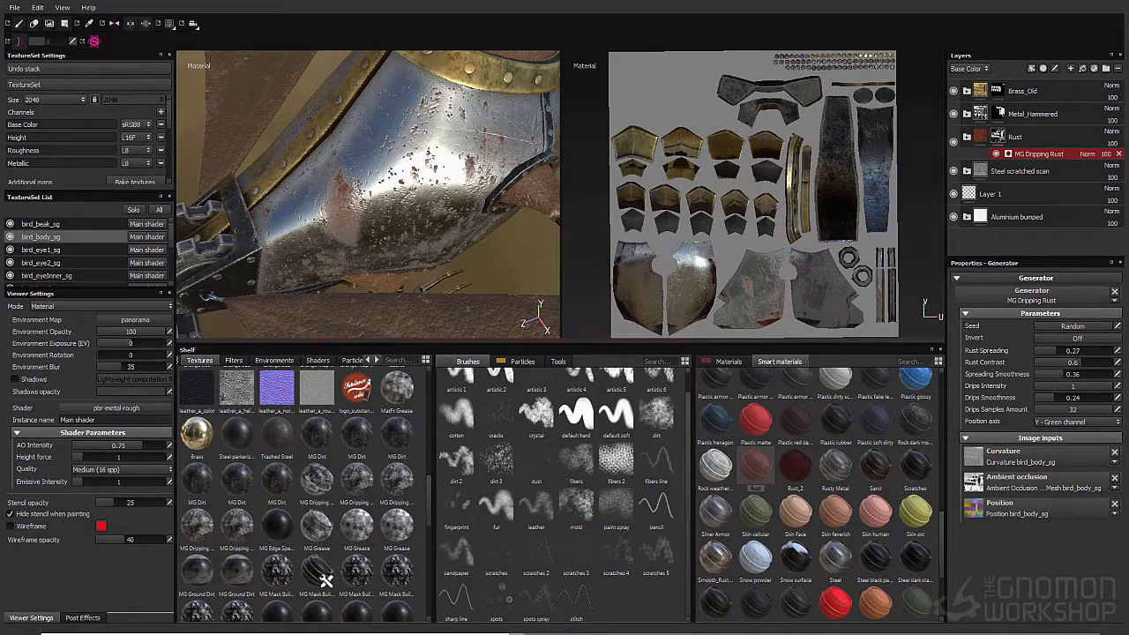
Try lowering MG Dripping Rust's opacity to 62 with the layer stack on the Height channel
{"action": "left_click", "coordinate": [969, 68]}
{"action": "left_click", "coordinate": [969, 88]}
{"action": "left_click", "coordinate": [1106, 153]}
{"action": "left_click_drag", "start_coordinate": [1118, 162], "coordinate": [1085, 162]}
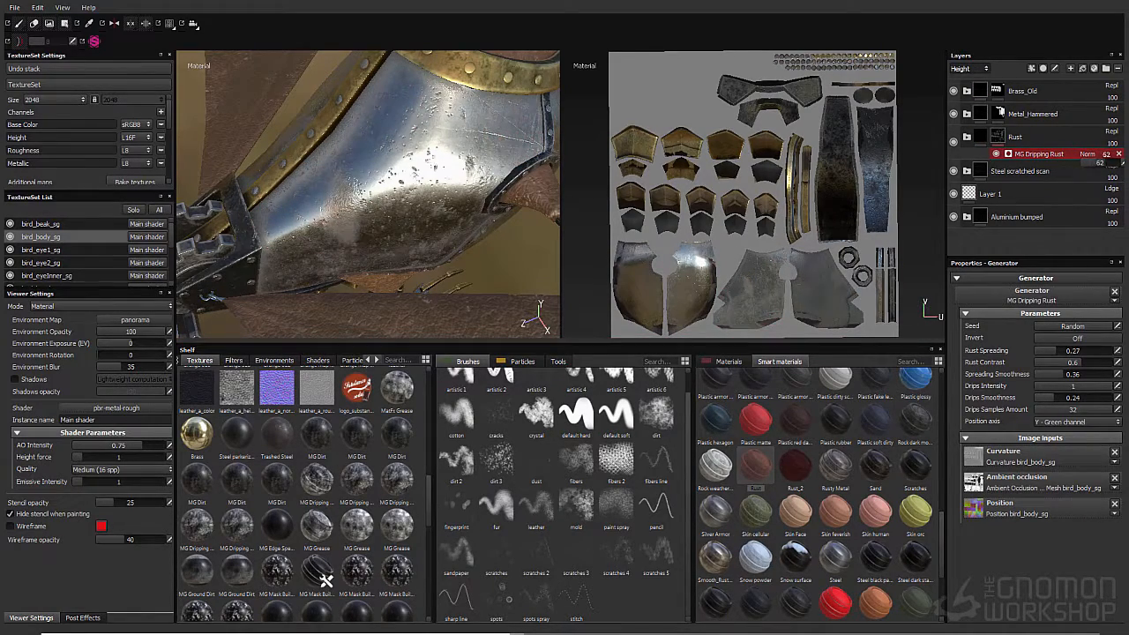
Set MG Dripping Rust's opacity back to 100, with Rust Spreading at 0.57 and Rust Contrast at 0.76
{"action": "key", "text": "ctrl+z"}
{"action": "key", "text": "ctrl+z"}
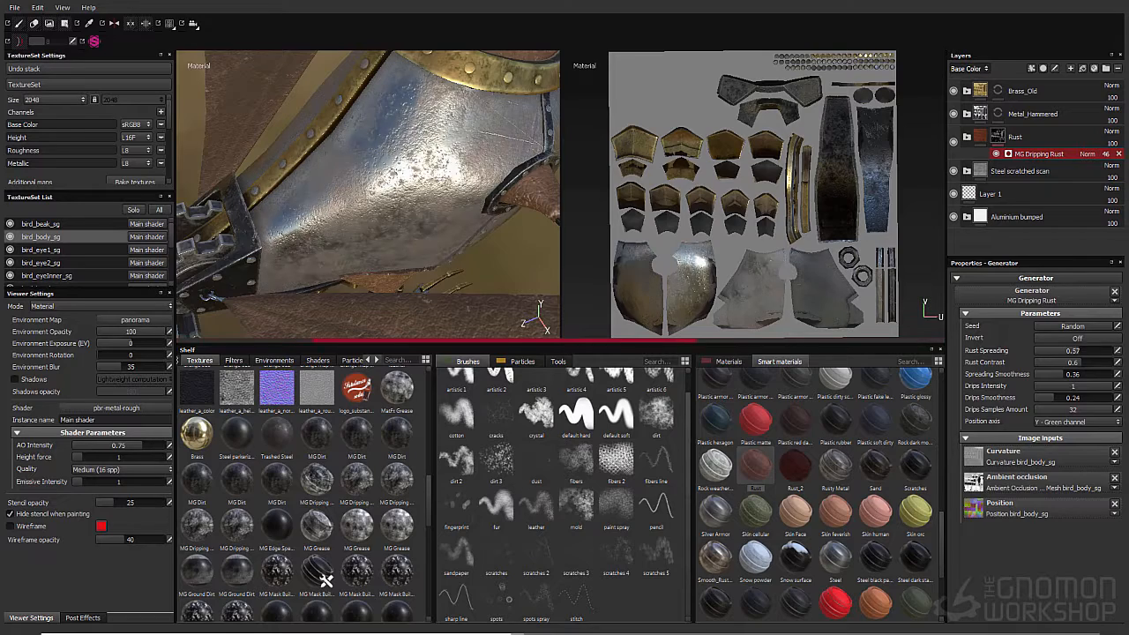
{"action": "key", "text": "ctrl+z"}
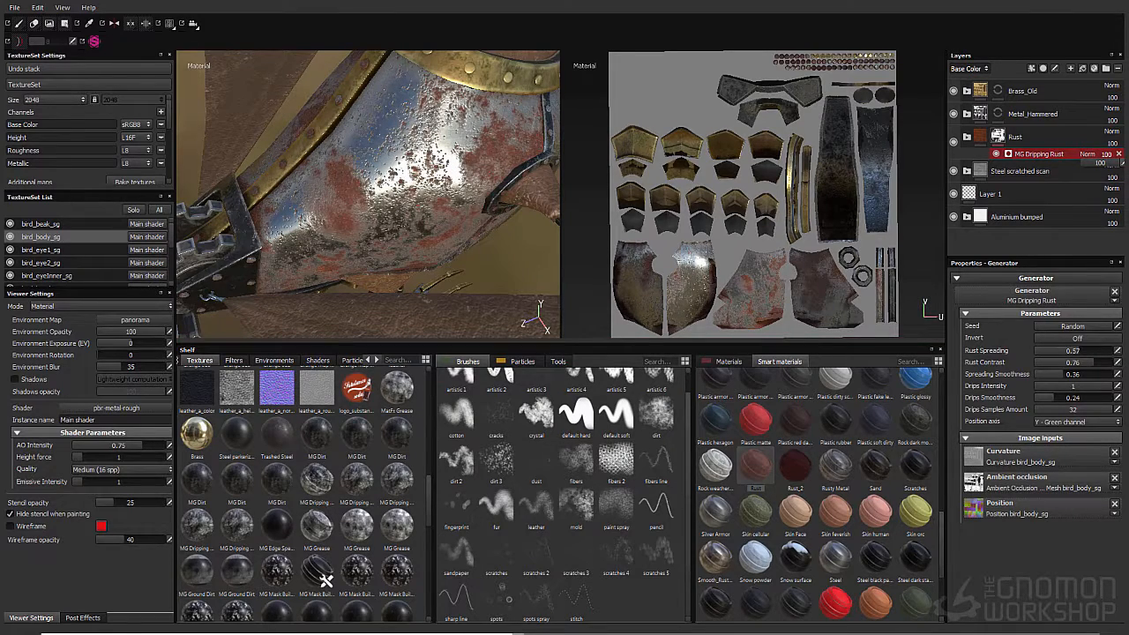
Switch the layer stack to the Height channel, and try lower opacities for the Rust group
{"action": "left_click", "coordinate": [970, 68]}
{"action": "left_click", "coordinate": [966, 93]}
{"action": "left_click", "coordinate": [998, 137]}
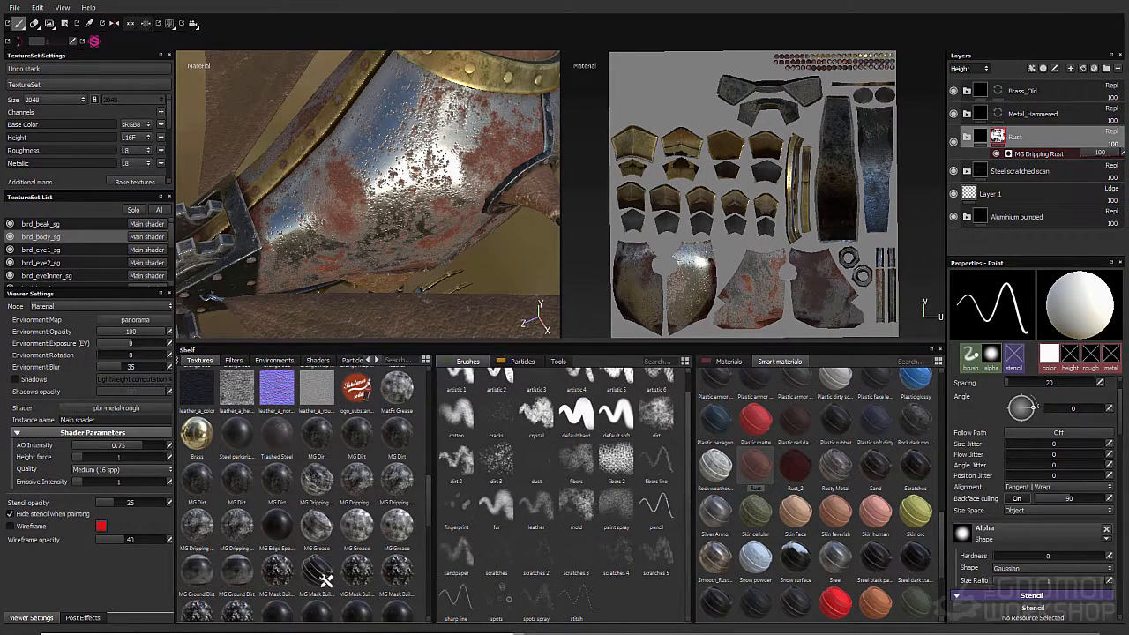
{"action": "mouse_move", "coordinate": [368, 194]}
{"action": "left_mouse_down", "text": "alt"}
{"action": "mouse_move", "coordinate": [284, 183]}
{"action": "mouse_move", "coordinate": [371, 190]}
{"action": "left_mouse_up", "text": "alt"}
{"action": "left_click_drag", "start_coordinate": [1117, 153], "coordinate": [1084, 153]}
{"action": "left_click_drag", "start_coordinate": [328, 171], "coordinate": [370, 177], "text": "alt"}
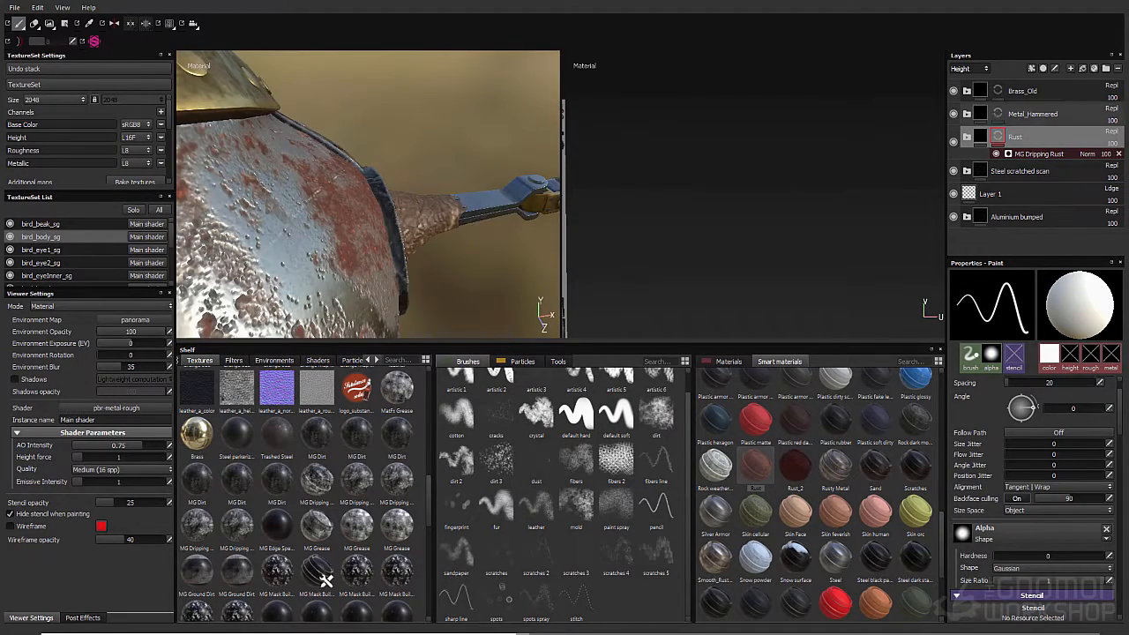
{"action": "left_click_drag", "start_coordinate": [1084, 153], "coordinate": [1114, 152]}
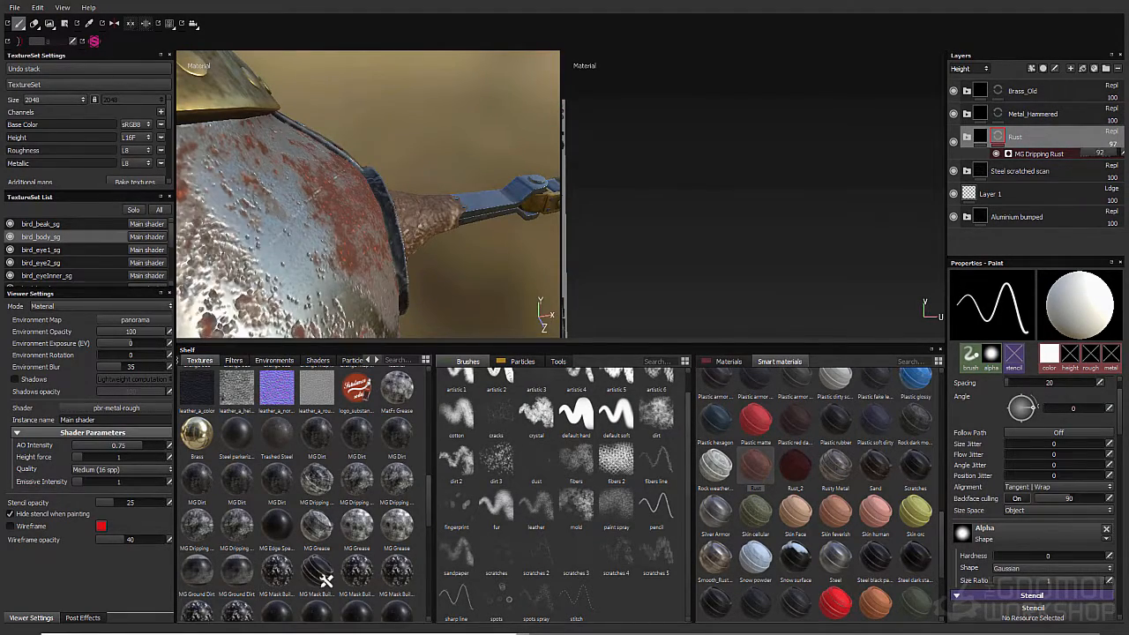
Set MG Dripping Rust's Drips Smoothness to 0.96 and examine the rust on the whole body
{"action": "key", "text": "f"}
{"action": "right_click_drag", "start_coordinate": [369, 194], "coordinate": [415, 194], "text": "alt"}
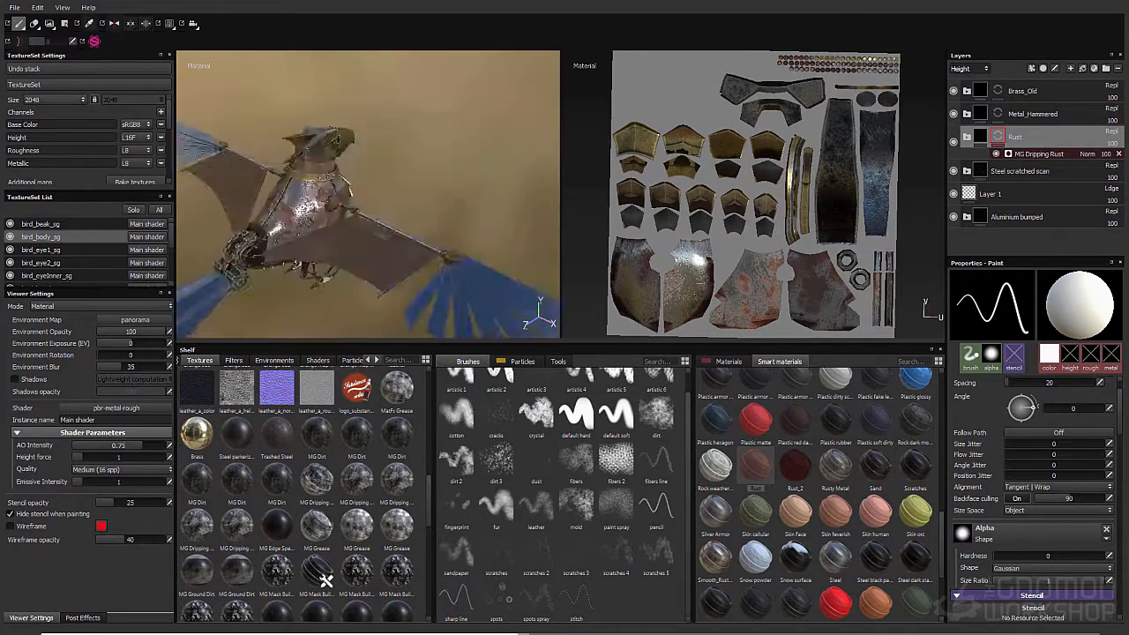
{"action": "left_click_drag", "start_coordinate": [368, 194], "coordinate": [318, 177], "text": "alt"}
{"action": "left_click", "coordinate": [1039, 153]}
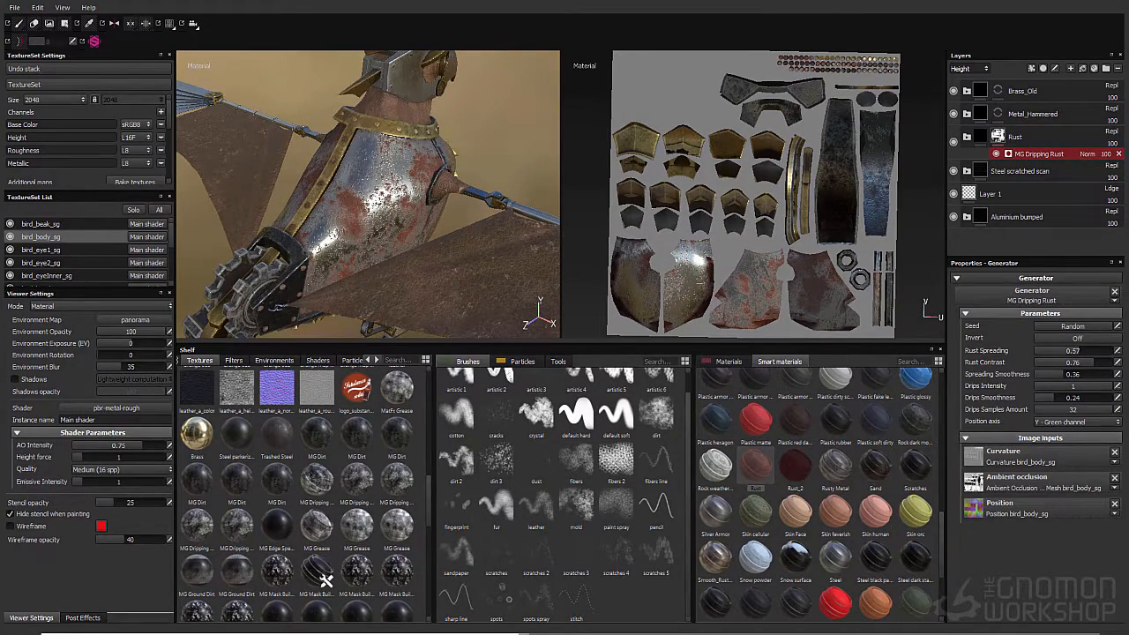
{"action": "left_click_drag", "start_coordinate": [368, 194], "coordinate": [291, 176], "text": "alt"}
{"action": "right_click_drag", "start_coordinate": [369, 194], "coordinate": [415, 194], "text": "alt"}
Add a fill effect with a grayscale texture above MG Dripping Rust in the mask, using Tri-planar projection
{"action": "right_click", "coordinate": [991, 156]}
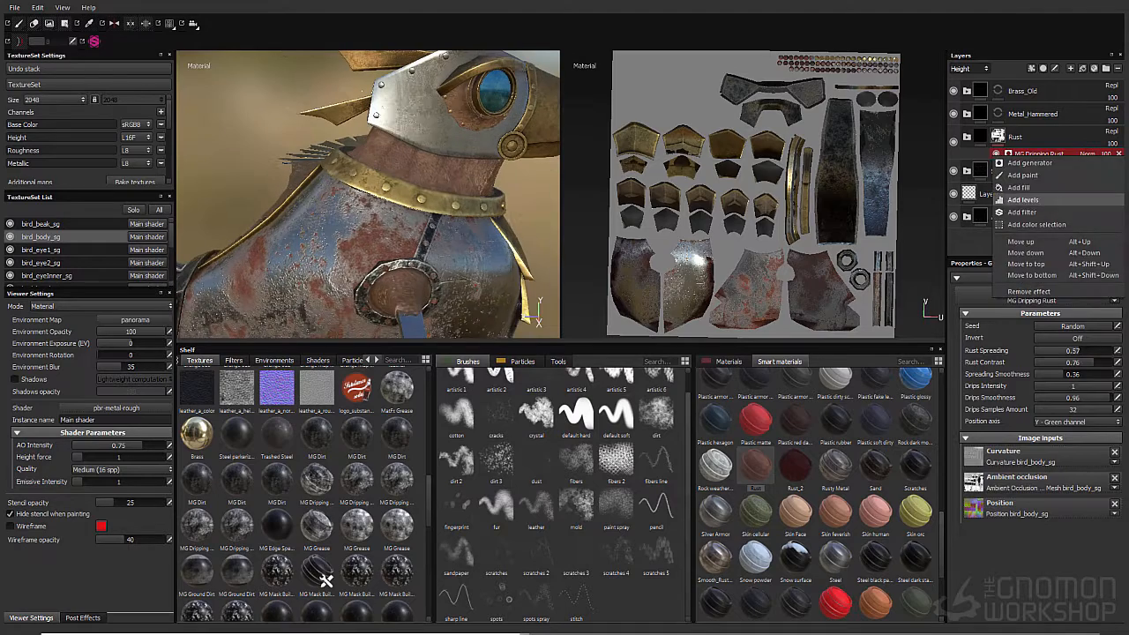
{"action": "left_click", "coordinate": [1014, 186]}
{"action": "left_click", "coordinate": [1035, 398]}
{"action": "scroll", "coordinate": [1037, 458], "scroll_direction": "down", "scroll_amount": 3}
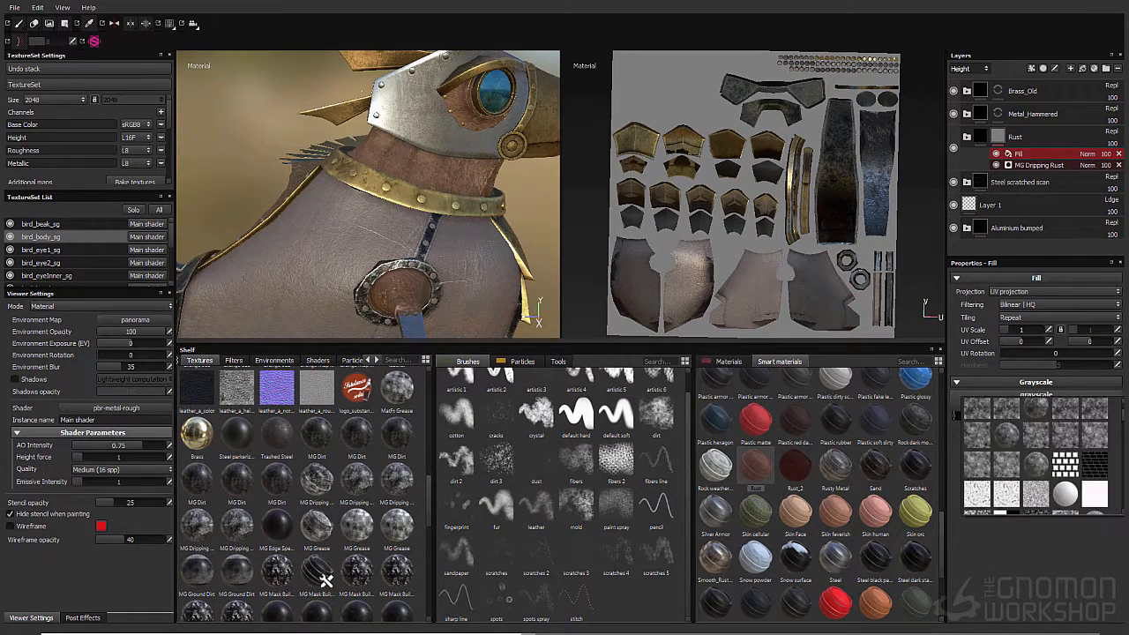
{"action": "left_click", "coordinate": [1006, 447]}
{"action": "left_click", "coordinate": [1036, 400]}
{"action": "left_click", "coordinate": [1054, 291]}
{"action": "left_click", "coordinate": [1024, 314]}
Use Grunge Map 007 as the mask fill's grayscale texture and set its Balance to 0.43
{"action": "left_click", "coordinate": [1036, 400]}
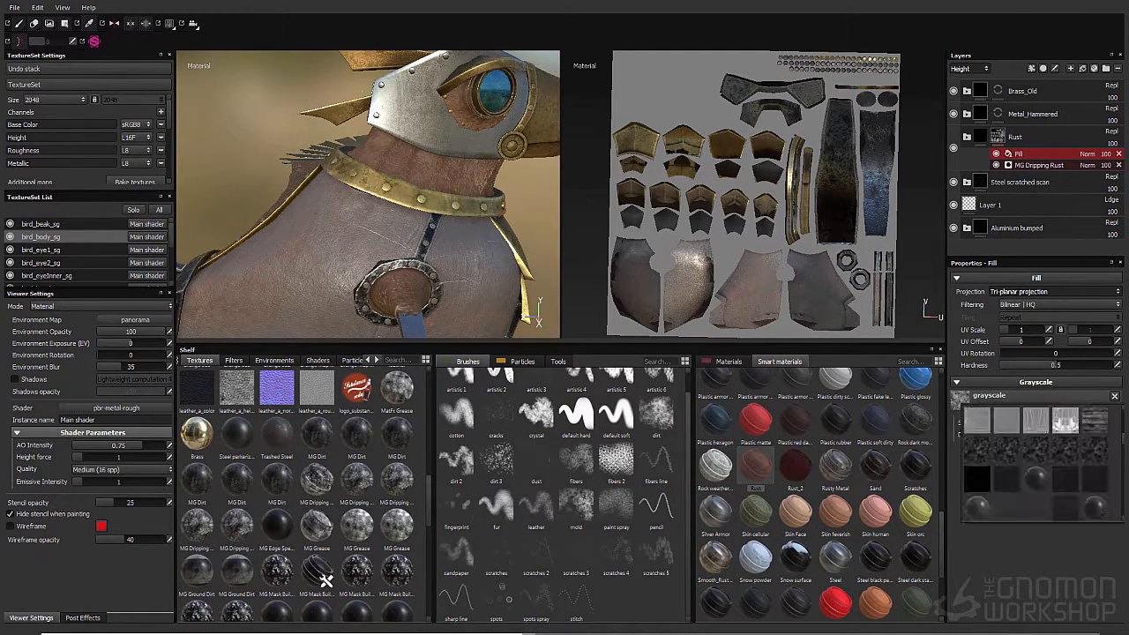
{"action": "scroll", "coordinate": [1036, 459], "scroll_direction": "down", "scroll_amount": 3}
{"action": "left_click", "coordinate": [1035, 447]}
{"action": "left_click", "coordinate": [1035, 400]}
{"action": "scroll", "coordinate": [1036, 459], "scroll_direction": "down", "scroll_amount": 5}
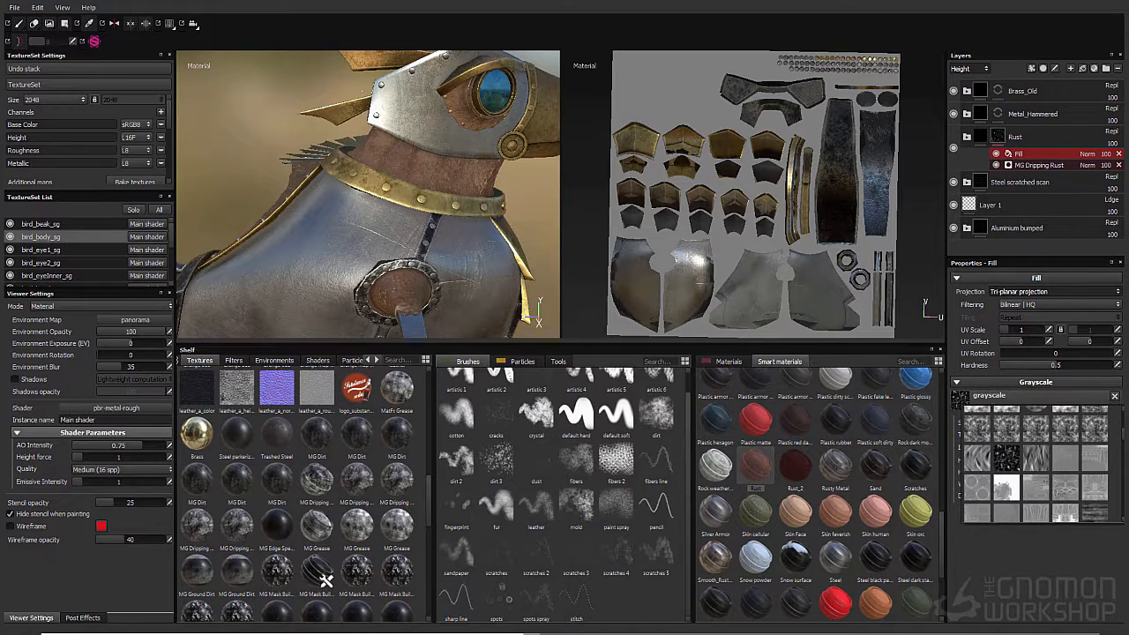
{"action": "scroll", "coordinate": [1036, 463], "scroll_direction": "down", "scroll_amount": 5}
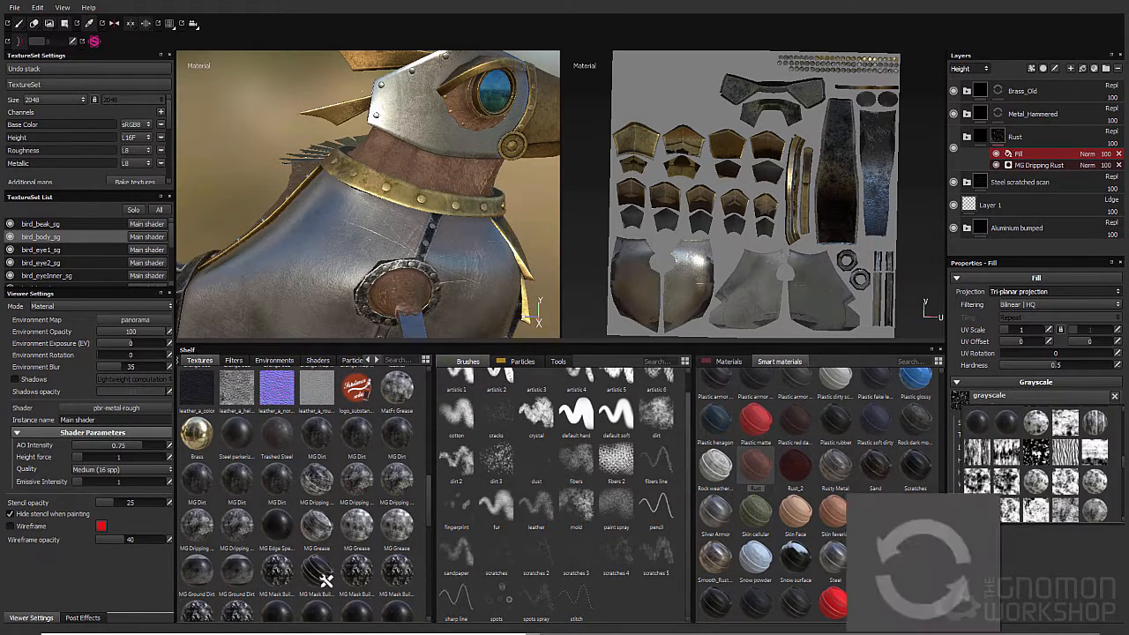
{"action": "left_click", "coordinate": [1006, 481]}
{"action": "left_click_drag", "start_coordinate": [339, 229], "coordinate": [424, 203], "text": "alt"}
{"action": "mouse_move", "coordinate": [1057, 434]}
{"action": "left_mouse_down"}
{"action": "mouse_move", "coordinate": [1093, 435]}
{"action": "mouse_move", "coordinate": [1049, 435]}
{"action": "left_mouse_up"}
Set the mask fill's blending mode to Multiply and its UV Scale to 2
{"action": "left_click", "coordinate": [1088, 153]}
{"action": "left_click", "coordinate": [1083, 209]}
{"action": "left_click_drag", "start_coordinate": [272, 303], "coordinate": [388, 249], "text": "alt"}
{"action": "left_click", "coordinate": [1049, 329]}
{"action": "type", "text": "2"}
{"action": "key", "text": "Return"}
{"action": "mouse_move", "coordinate": [352, 194]}
{"action": "left_mouse_down", "text": "alt"}
{"action": "mouse_move", "coordinate": [441, 230]}
{"action": "mouse_move", "coordinate": [366, 207]}
{"action": "mouse_move", "coordinate": [423, 274]}
{"action": "mouse_move", "coordinate": [291, 177]}
{"action": "mouse_move", "coordinate": [370, 211]}
{"action": "mouse_move", "coordinate": [318, 176]}
{"action": "mouse_move", "coordinate": [370, 229]}
{"action": "mouse_move", "coordinate": [415, 203]}
{"action": "mouse_move", "coordinate": [371, 211]}
{"action": "mouse_move", "coordinate": [300, 194]}
{"action": "mouse_move", "coordinate": [335, 198]}
{"action": "left_mouse_up", "text": "alt"}
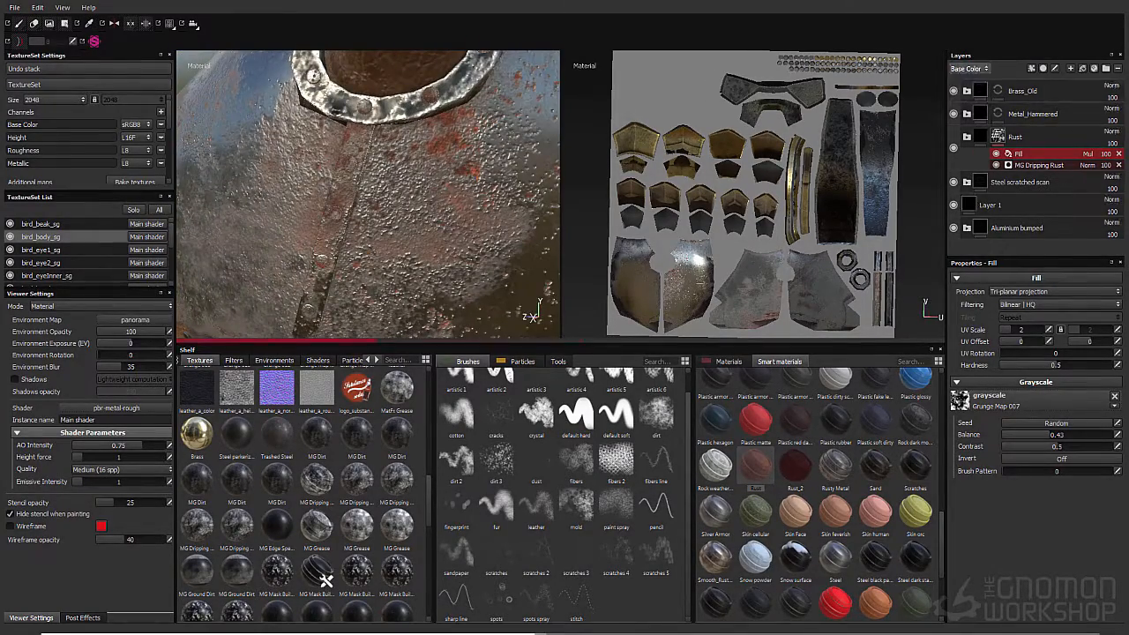
Expand the Rust group and look through its color and base layers
{"action": "left_click_drag", "start_coordinate": [1085, 174], "coordinate": [1117, 174]}
{"action": "left_click", "coordinate": [966, 137]}
{"action": "scroll", "coordinate": [1023, 167], "scroll_direction": "down", "scroll_amount": 3}
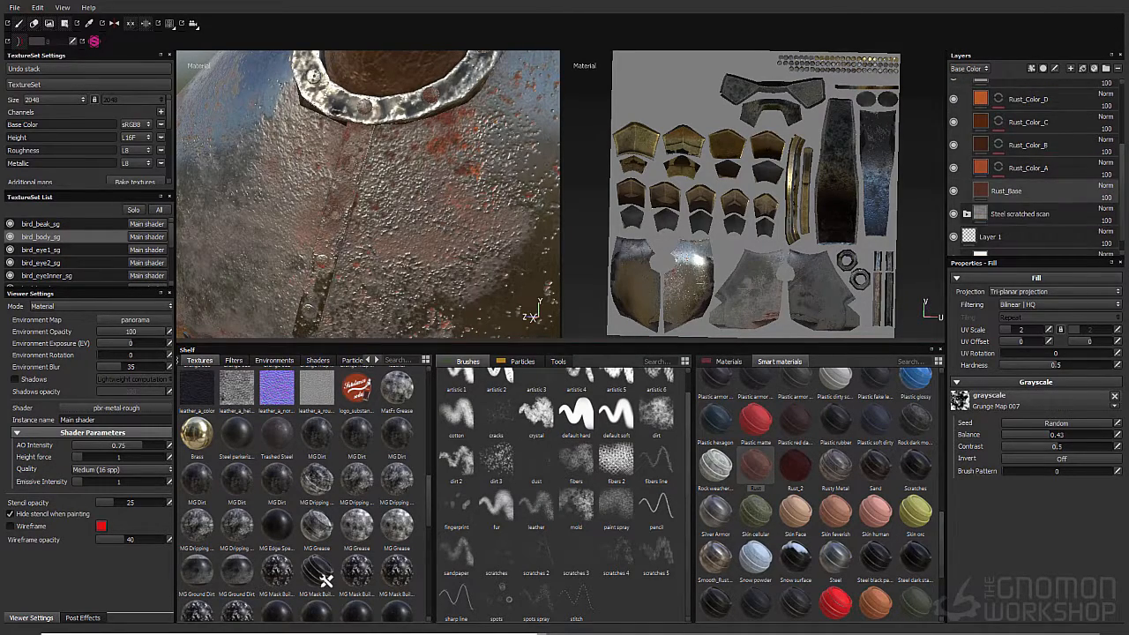
{"action": "scroll", "coordinate": [1024, 168], "scroll_direction": "up", "scroll_amount": 3}
Lower the Rust group's opacity in the Height channel to 34
{"action": "left_click", "coordinate": [968, 68]}
{"action": "left_click", "coordinate": [961, 84]}
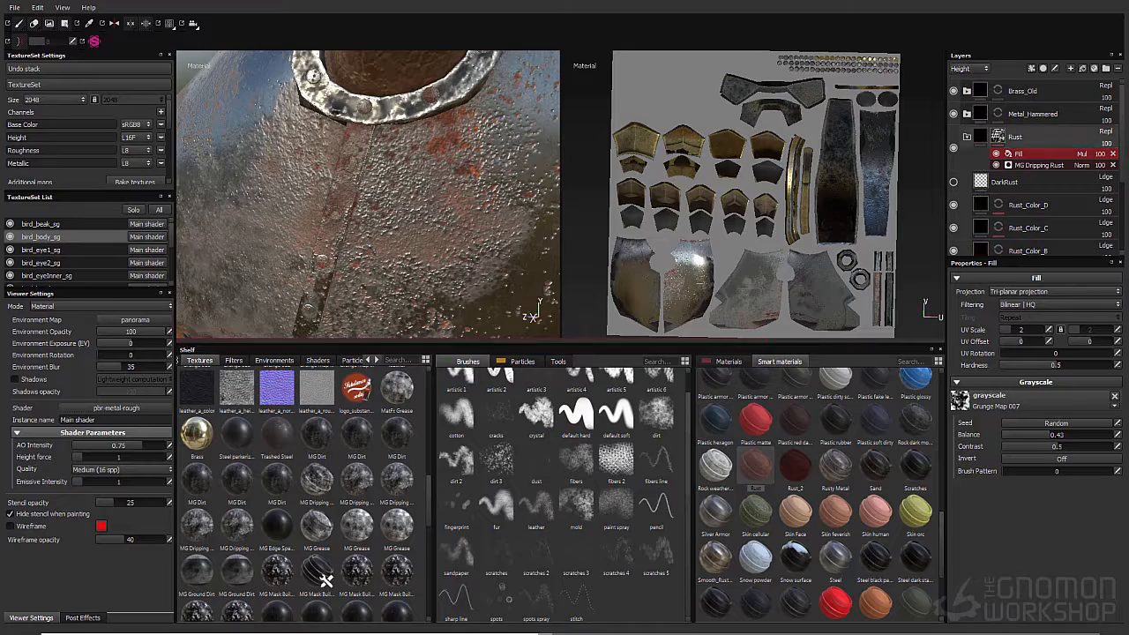
{"action": "left_click", "coordinate": [1039, 165]}
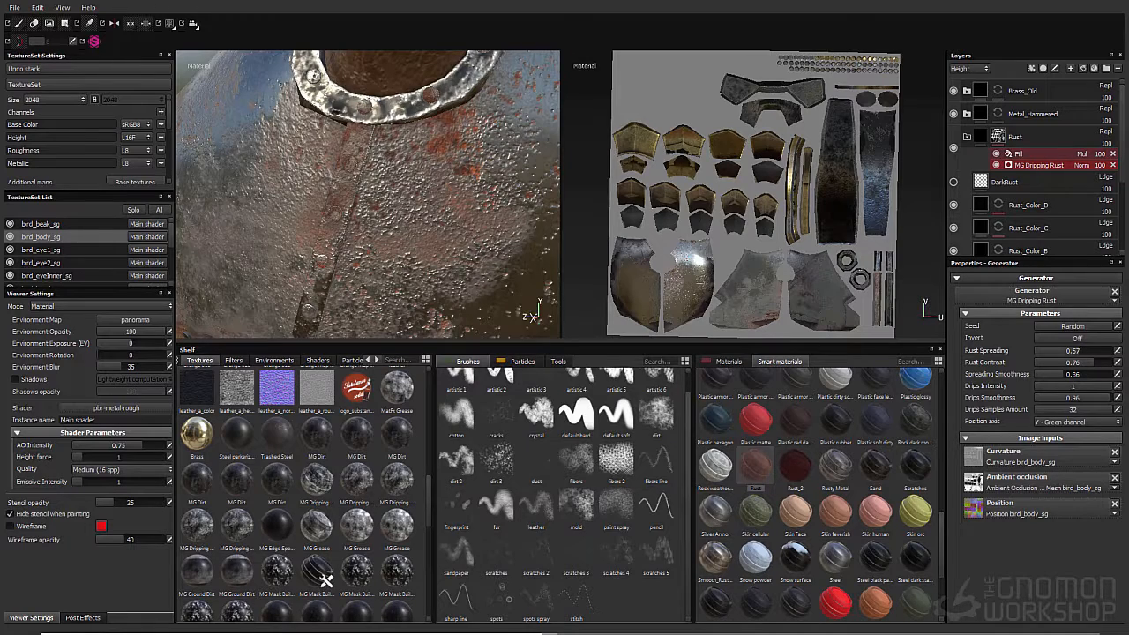
{"action": "left_click", "coordinate": [1106, 144]}
{"action": "left_click_drag", "start_coordinate": [1113, 153], "coordinate": [1096, 152]}
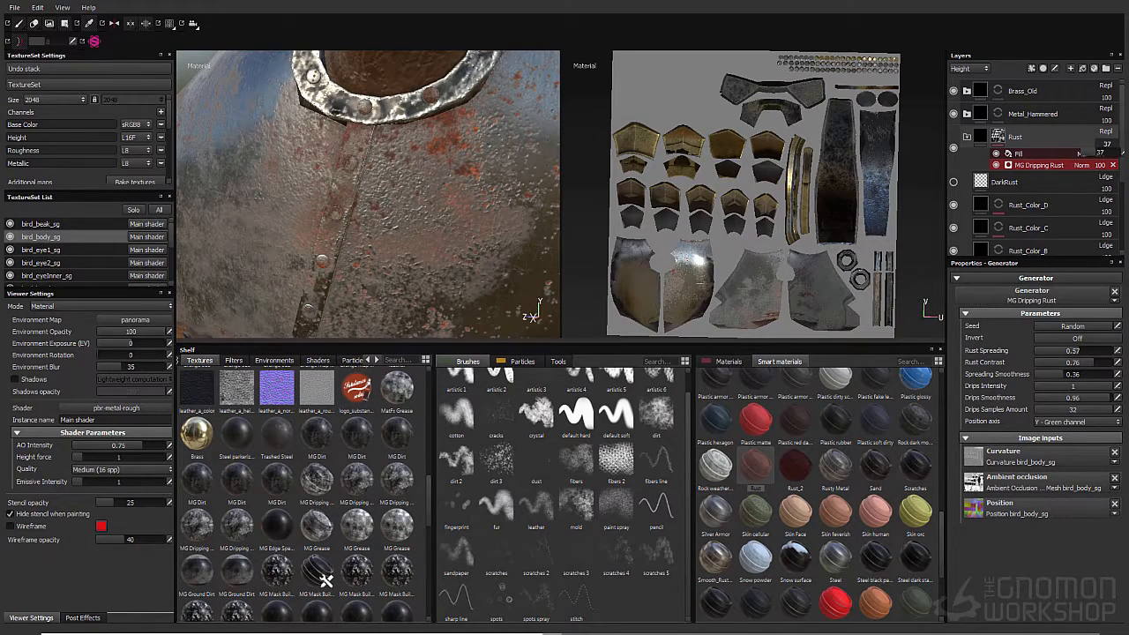
Examine the fill properties of the Rust_Color_D, Rust_Color_C and Rust_Color_B layers
{"action": "left_click", "coordinate": [1028, 205]}
{"action": "scroll", "coordinate": [1027, 204], "scroll_direction": "down", "scroll_amount": 1}
{"action": "left_click", "coordinate": [1027, 192]}
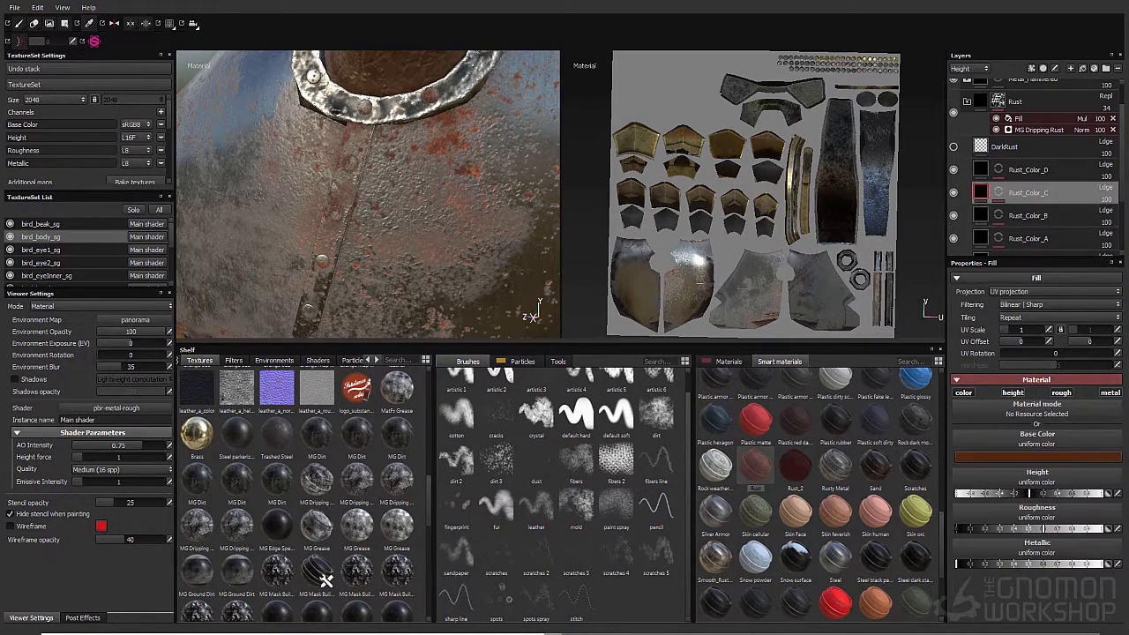
{"action": "left_click", "coordinate": [1027, 215]}
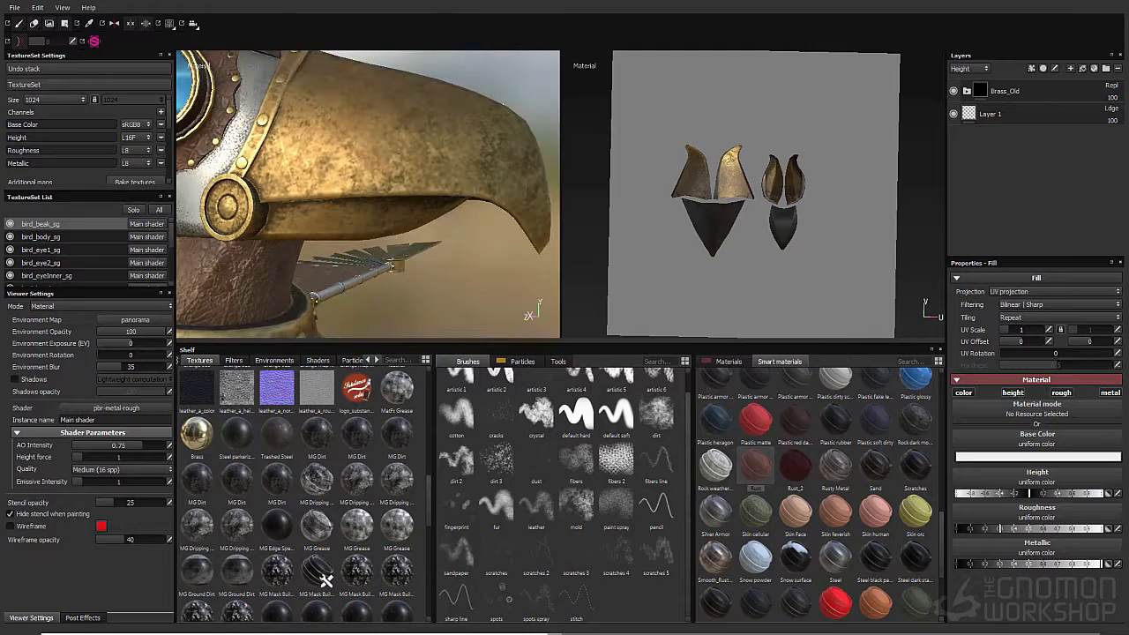
Add the Brass material above Brass_Old in the bird_beak_sg texture set
{"action": "scroll", "coordinate": [815, 493], "scroll_direction": "up", "scroll_amount": 5}
{"action": "left_click", "coordinate": [728, 360]}
{"action": "scroll", "coordinate": [814, 494], "scroll_direction": "down", "scroll_amount": 4}
{"action": "scroll", "coordinate": [814, 494], "scroll_direction": "down", "scroll_amount": 3}
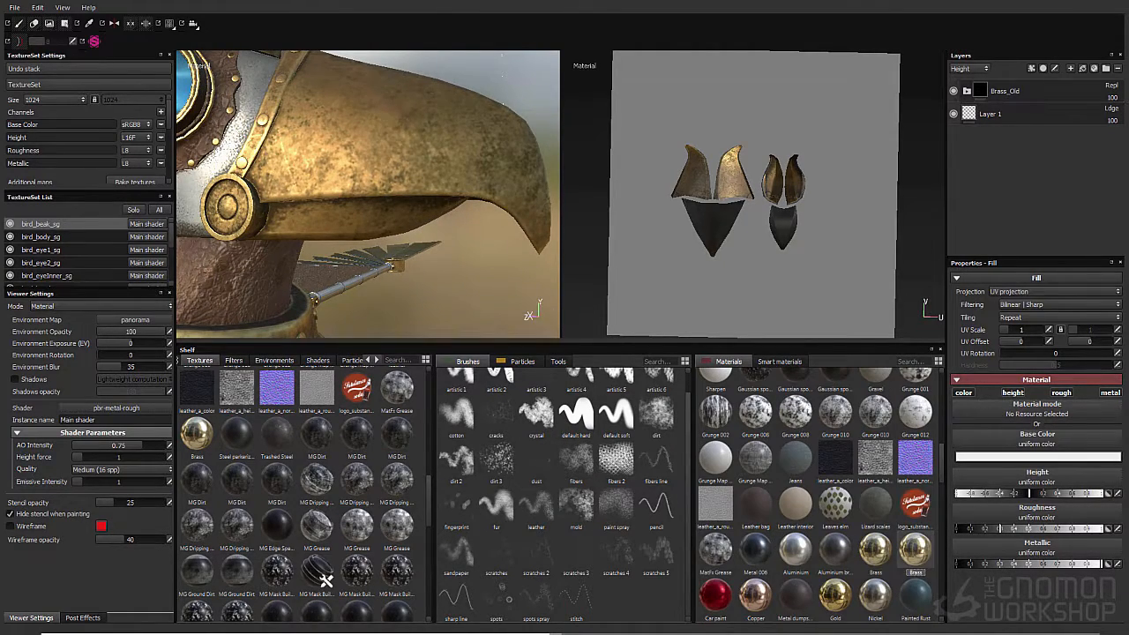
{"action": "left_click_drag", "start_coordinate": [914, 552], "coordinate": [1031, 91]}
Set the Brass layer's Luminosity to 0.47 and Saturation to 0.62, and give it a black mask
{"action": "left_click", "coordinate": [1040, 534]}
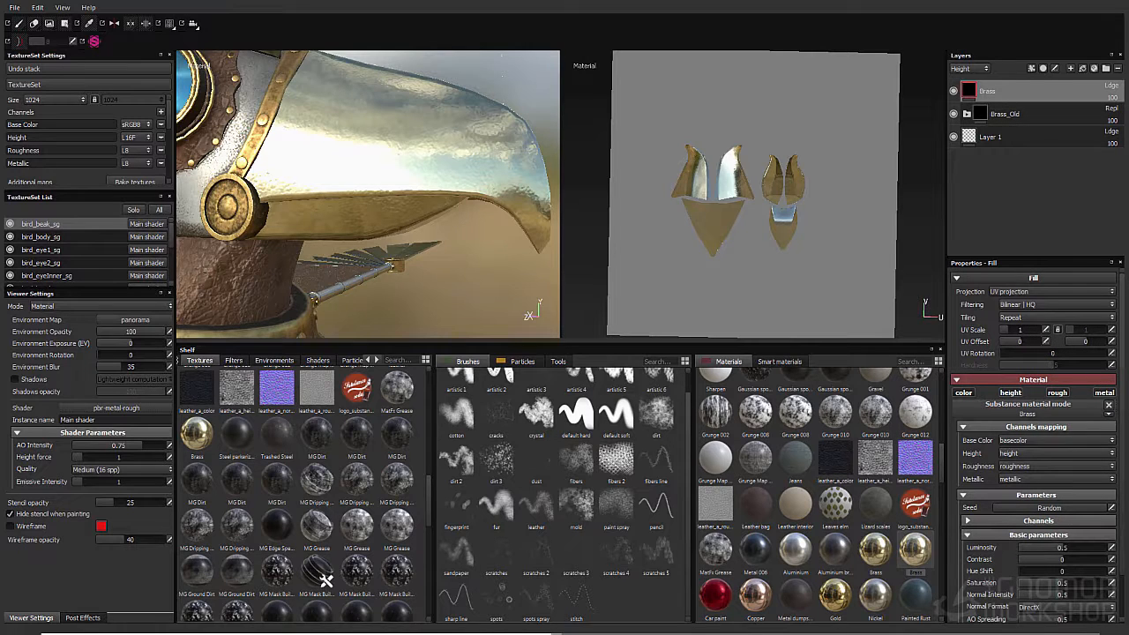
{"action": "left_click_drag", "start_coordinate": [1062, 547], "coordinate": [1061, 546]}
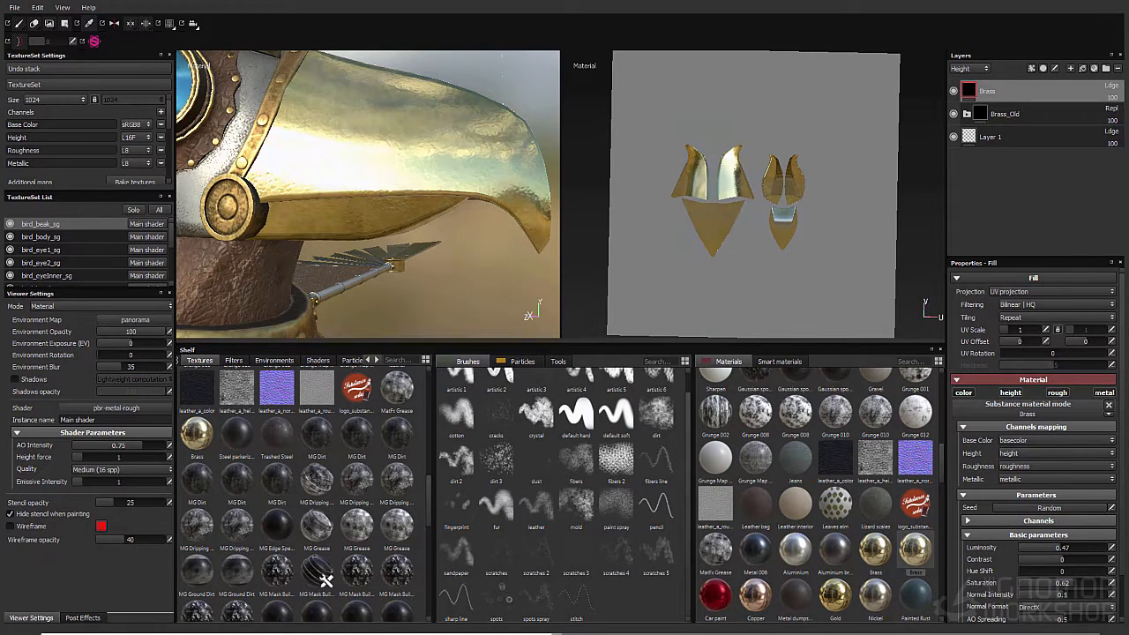
{"action": "right_click", "coordinate": [988, 88]}
{"action": "left_click", "coordinate": [1005, 106]}
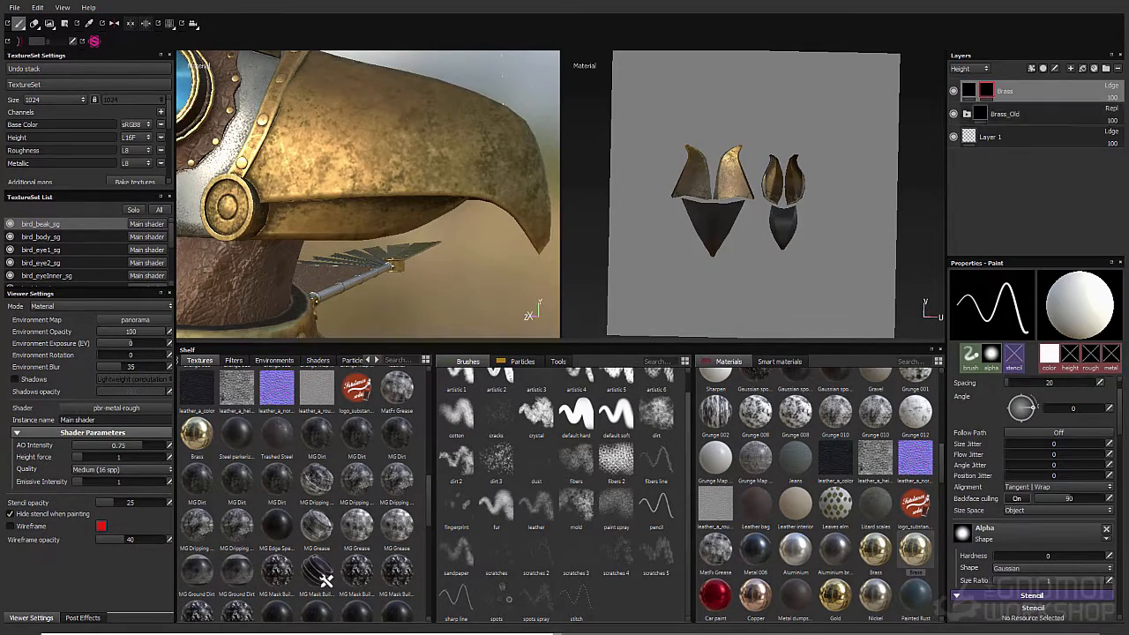
Paint long scratches on both sides of the beak in the Brass layer's mask with the scratches 2 brush
{"action": "left_click", "coordinate": [536, 551]}
{"action": "left_click", "coordinate": [357, 172]}
{"action": "left_click_drag", "start_coordinate": [357, 172], "coordinate": [265, 176], "text": "alt"}
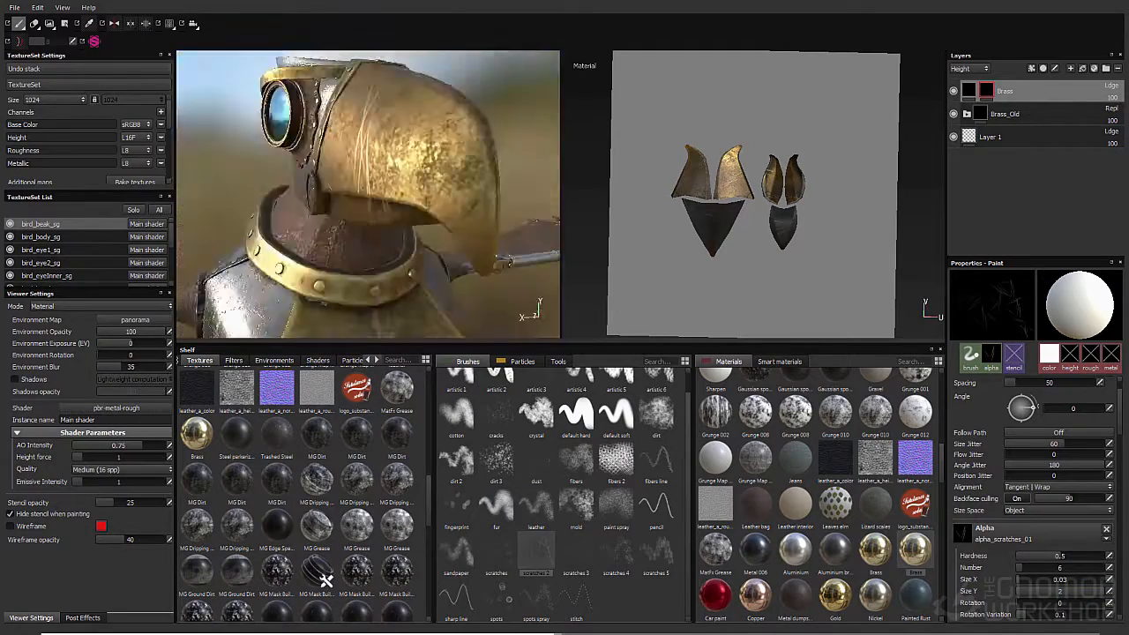
{"action": "mouse_move", "coordinate": [397, 176]}
{"action": "left_mouse_down", "text": "alt"}
{"action": "mouse_move", "coordinate": [315, 232]}
{"action": "mouse_move", "coordinate": [264, 229]}
{"action": "mouse_move", "coordinate": [459, 199]}
{"action": "mouse_move", "coordinate": [414, 198]}
{"action": "left_mouse_up", "text": "alt"}
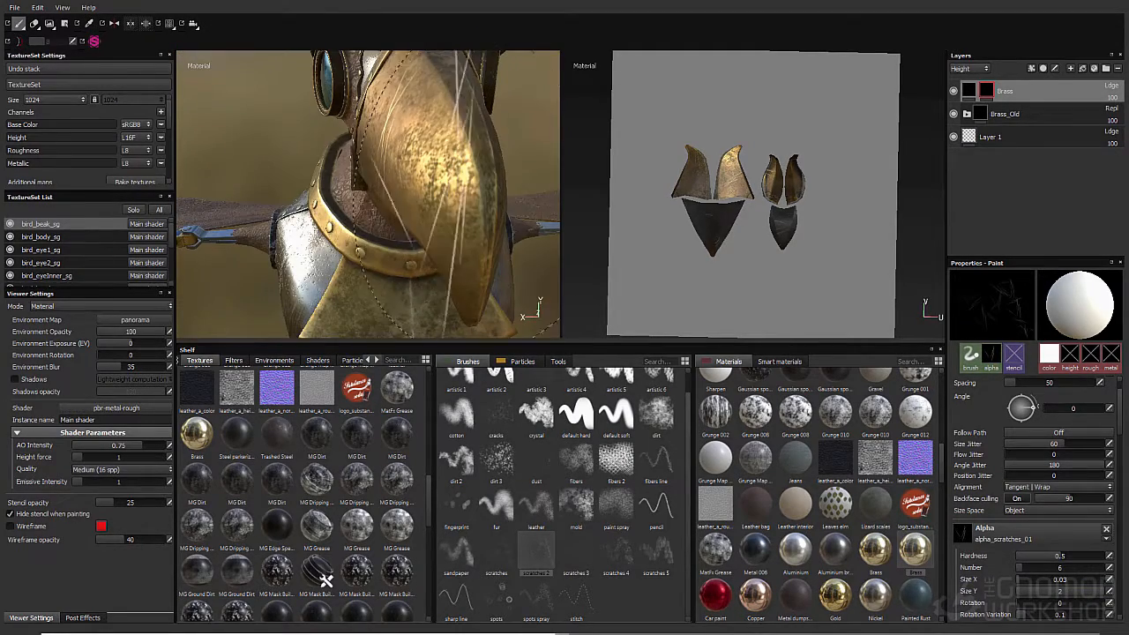
{"action": "right_click_drag", "start_coordinate": [441, 185], "coordinate": [379, 183], "text": "ctrl"}
{"action": "left_click_drag", "start_coordinate": [335, 185], "coordinate": [415, 181], "text": "alt"}
{"action": "right_click_drag", "start_coordinate": [370, 181], "coordinate": [405, 181], "text": "alt"}
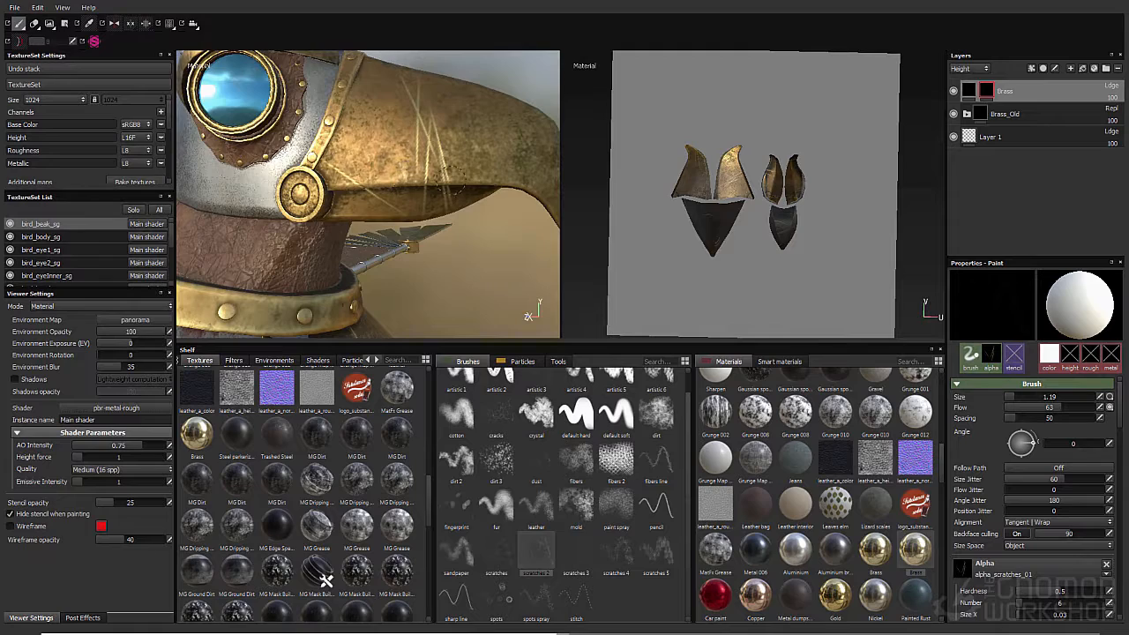
{"action": "left_click_drag", "start_coordinate": [457, 188], "coordinate": [408, 183], "text": "alt"}
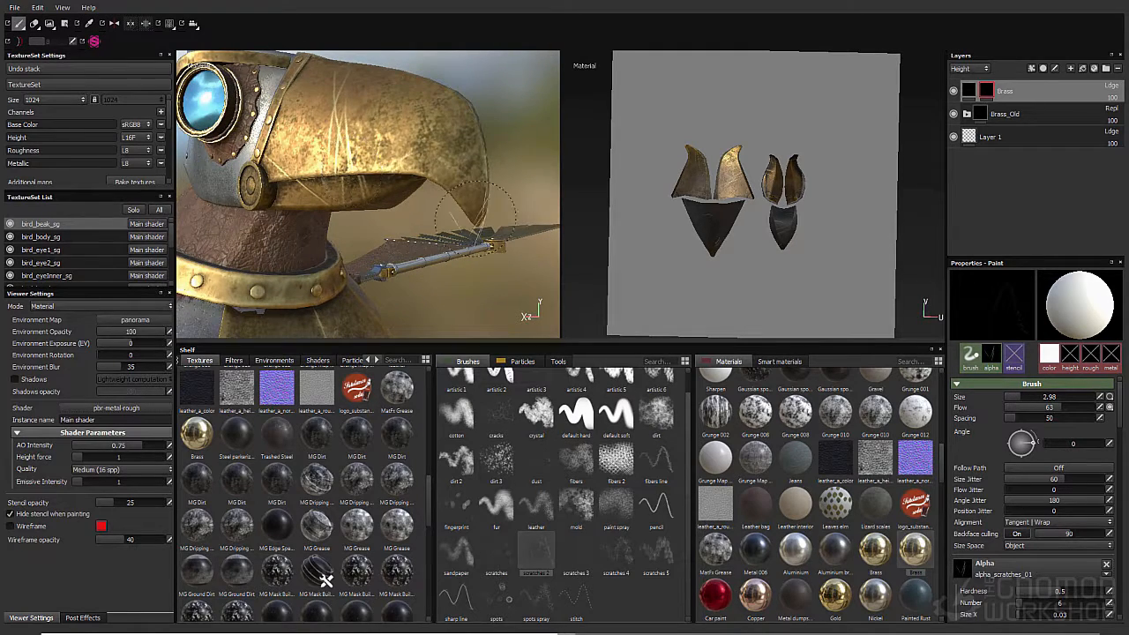
{"action": "left_click_drag", "start_coordinate": [476, 216], "coordinate": [236, 220], "text": "alt"}
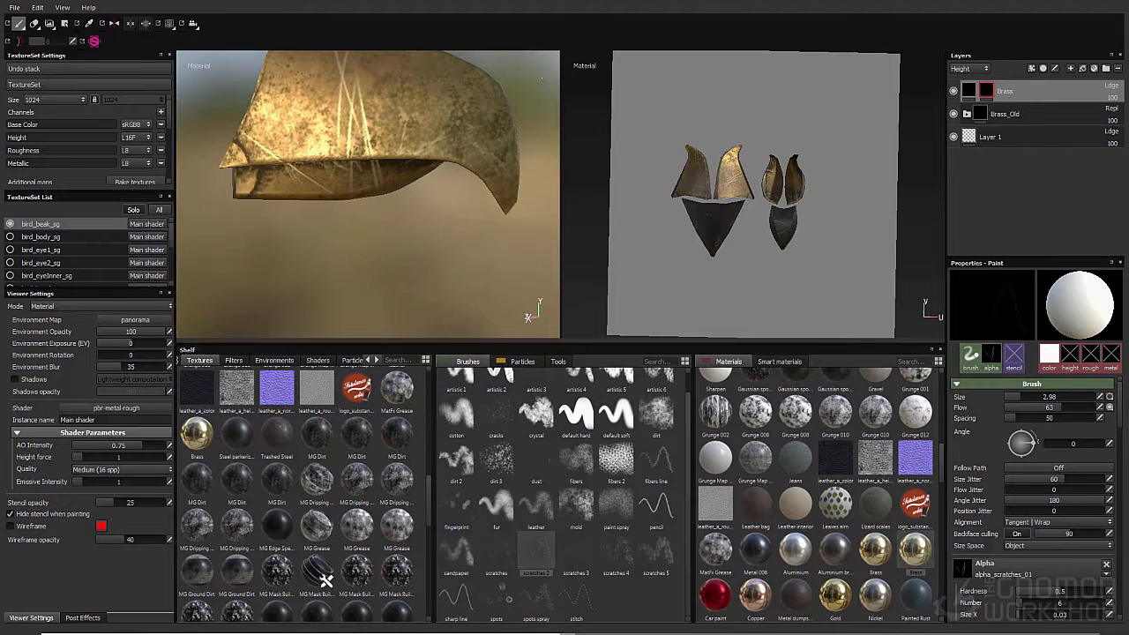
Isolate the beak and paint finer scratches around its tip in the Brass mask with a brush size of about 0.62
{"action": "left_click", "coordinate": [969, 91]}
{"action": "left_click_drag", "start_coordinate": [529, 123], "coordinate": [370, 132], "text": "alt"}
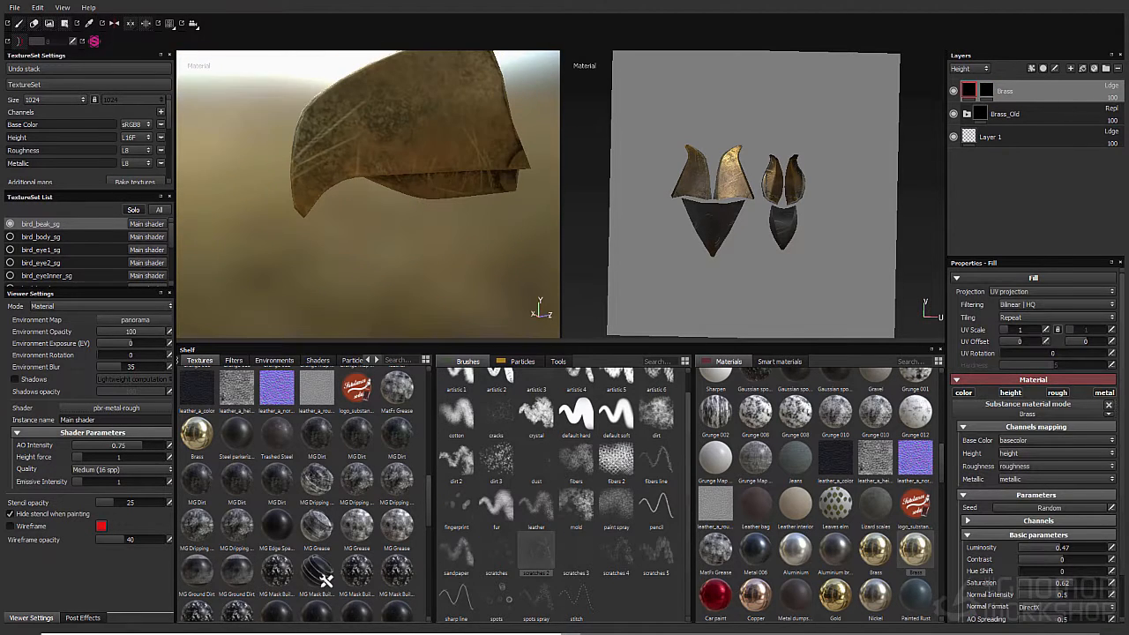
{"action": "key", "text": "1"}
{"action": "left_click_drag", "start_coordinate": [305, 172], "coordinate": [291, 211], "text": "alt"}
{"action": "mouse_move", "coordinate": [353, 150]}
{"action": "left_mouse_down", "text": "alt"}
{"action": "mouse_move", "coordinate": [397, 123]}
{"action": "mouse_move", "coordinate": [415, 88]}
{"action": "left_mouse_up", "text": "alt"}
{"action": "right_click_drag", "start_coordinate": [415, 131], "coordinate": [370, 131], "text": "ctrl"}
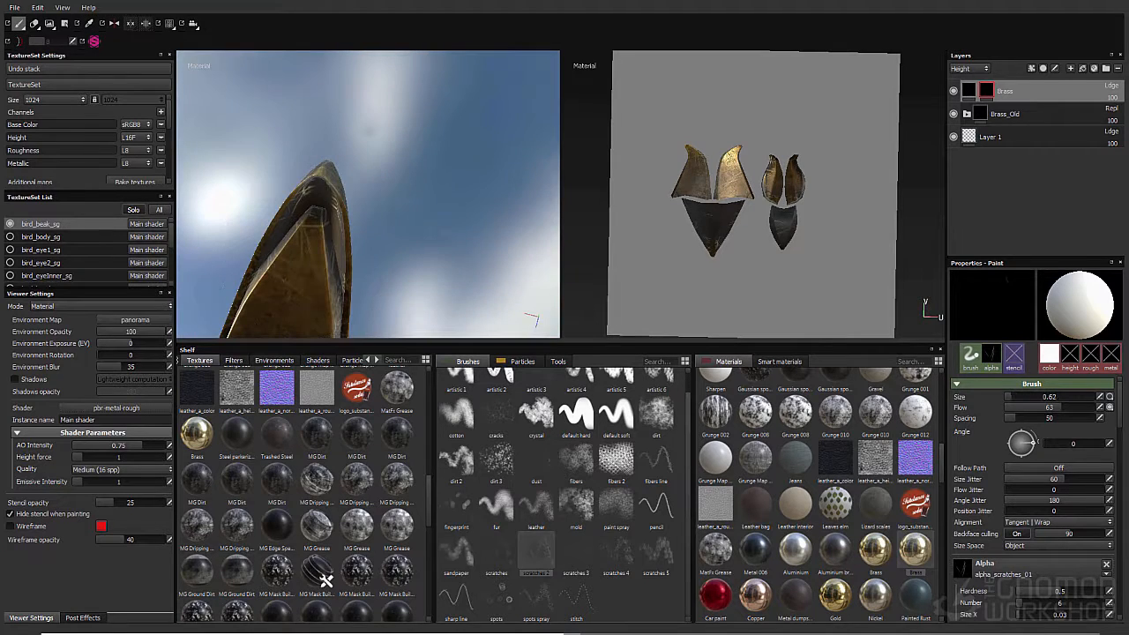
Set the beak's texture size to 2048 and add scratches over its sides and tip with a brush size of about 1.48
{"action": "left_click_drag", "start_coordinate": [313, 230], "coordinate": [388, 251], "text": "alt"}
{"action": "right_click_drag", "start_coordinate": [370, 225], "coordinate": [397, 225], "text": "ctrl"}
{"action": "mouse_move", "coordinate": [370, 225]}
{"action": "left_mouse_down", "text": "alt"}
{"action": "mouse_move", "coordinate": [396, 215]}
{"action": "mouse_move", "coordinate": [388, 256]}
{"action": "left_mouse_up", "text": "alt"}
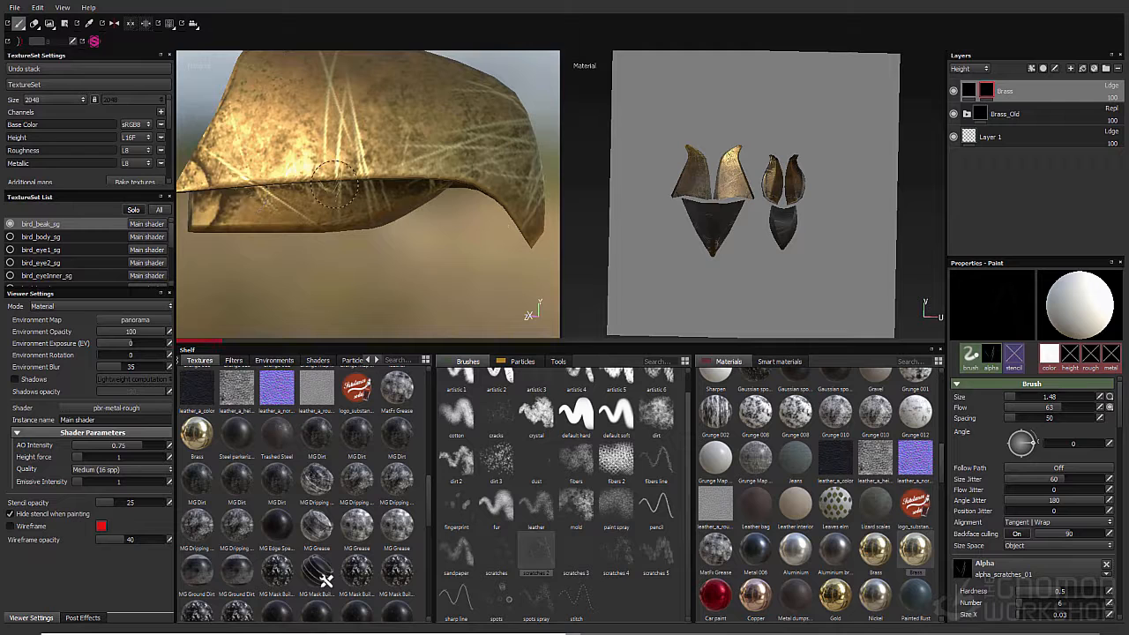
{"action": "scroll", "coordinate": [370, 194], "scroll_direction": "down", "scroll_amount": 2}
{"action": "left_click_drag", "start_coordinate": [424, 194], "coordinate": [282, 199], "text": "alt"}
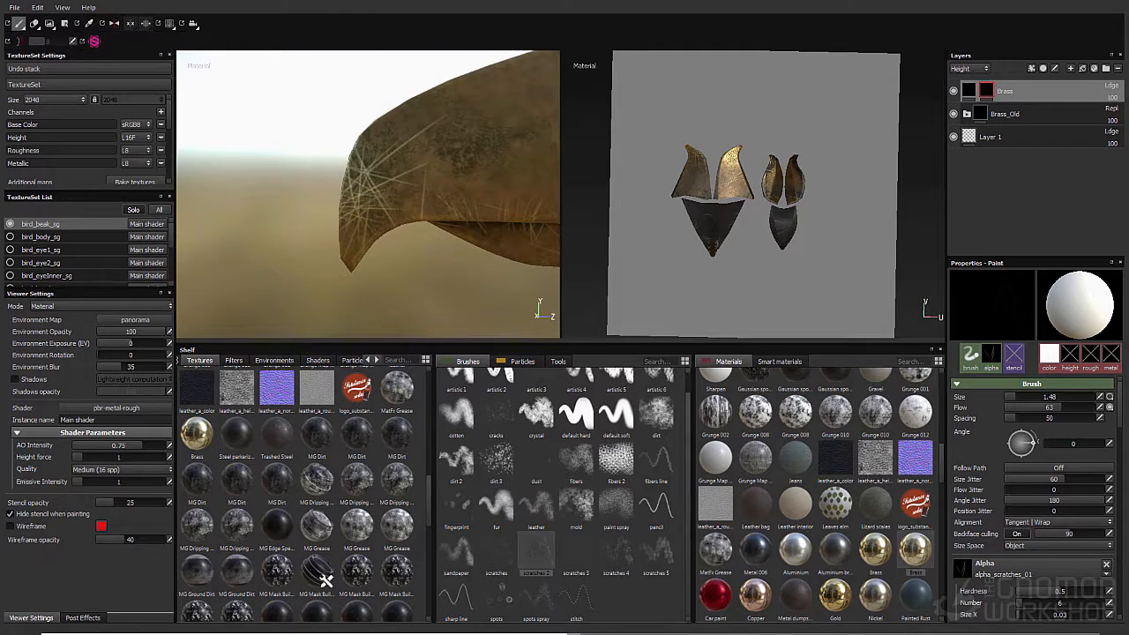
Choose the dirt brush, set its size to about 2.36 and its grayscale value to black
{"action": "left_click", "coordinate": [496, 553]}
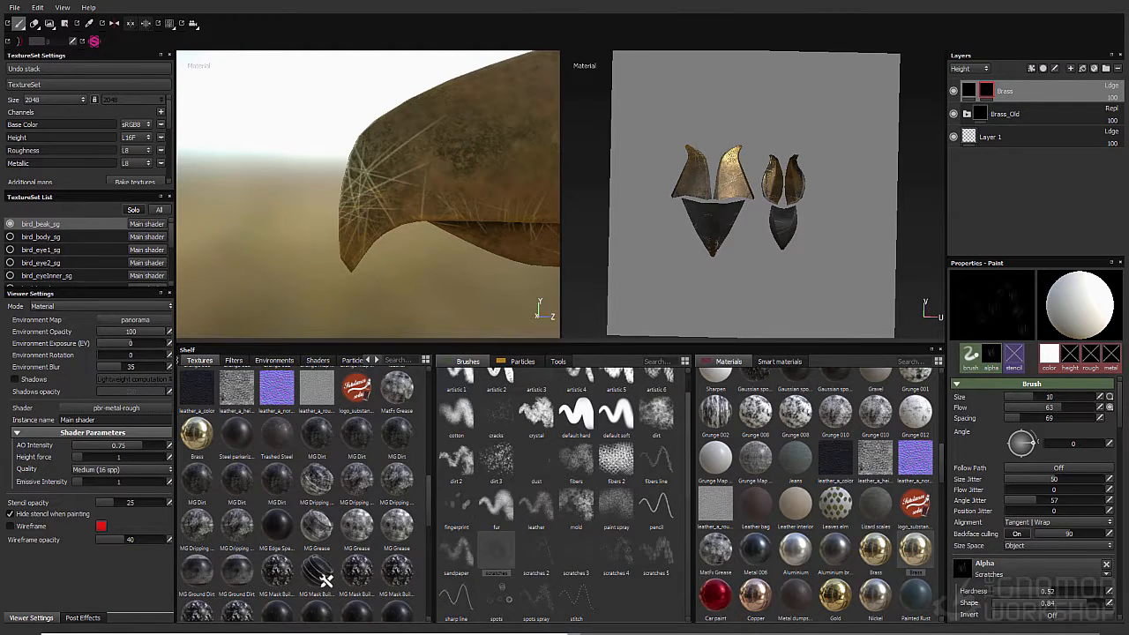
{"action": "left_click", "coordinate": [656, 554]}
{"action": "left_click", "coordinate": [656, 415]}
{"action": "left_click_drag", "start_coordinate": [1033, 397], "coordinate": [1016, 397]}
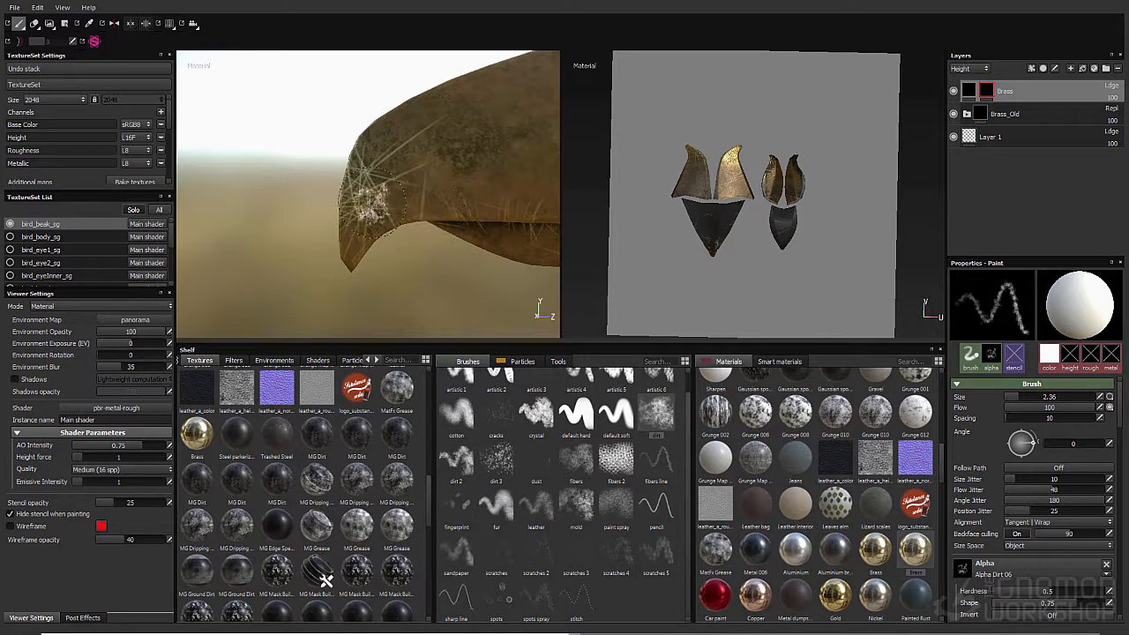
{"action": "scroll", "coordinate": [1032, 476], "scroll_direction": "down", "scroll_amount": 3}
{"action": "left_click", "coordinate": [957, 577]}
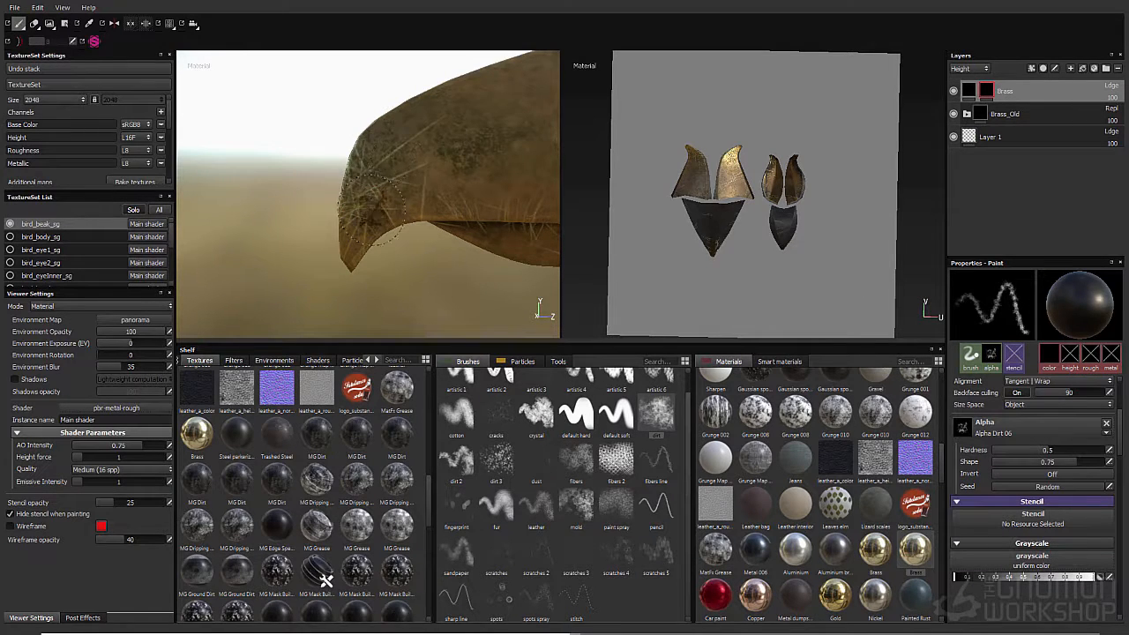
Paint black over the scratches on both sides of the beak with the dirt brush to break them up
{"action": "left_click_drag", "start_coordinate": [371, 210], "coordinate": [353, 146], "text": "alt"}
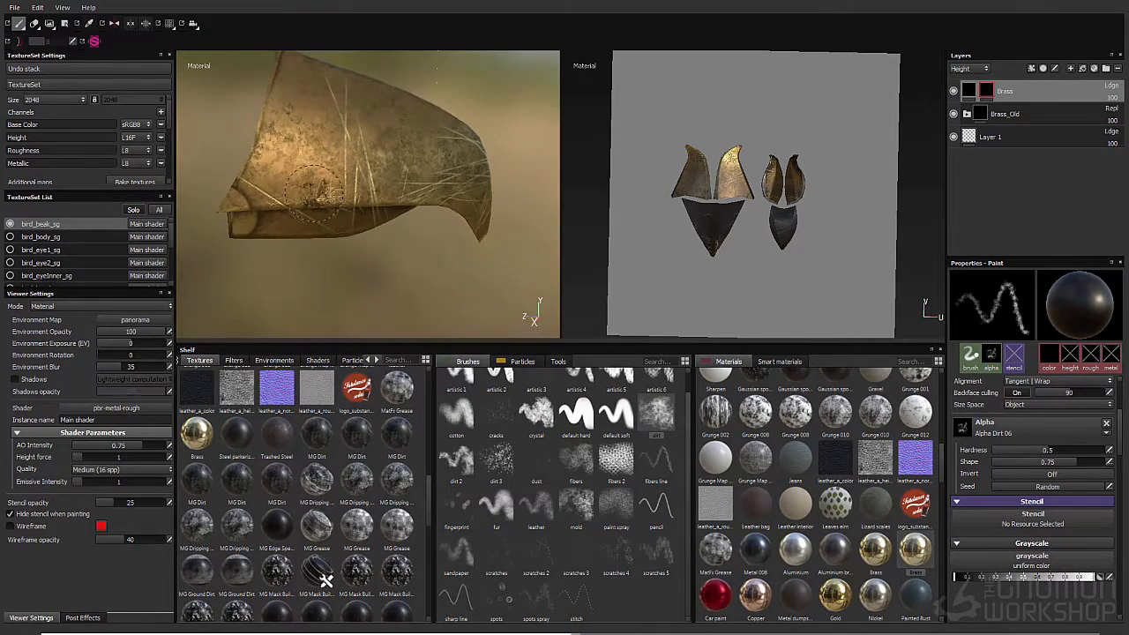
{"action": "left_click_drag", "start_coordinate": [313, 192], "coordinate": [388, 167], "text": "alt"}
{"action": "right_click_drag", "start_coordinate": [388, 168], "coordinate": [300, 168], "text": "shift"}
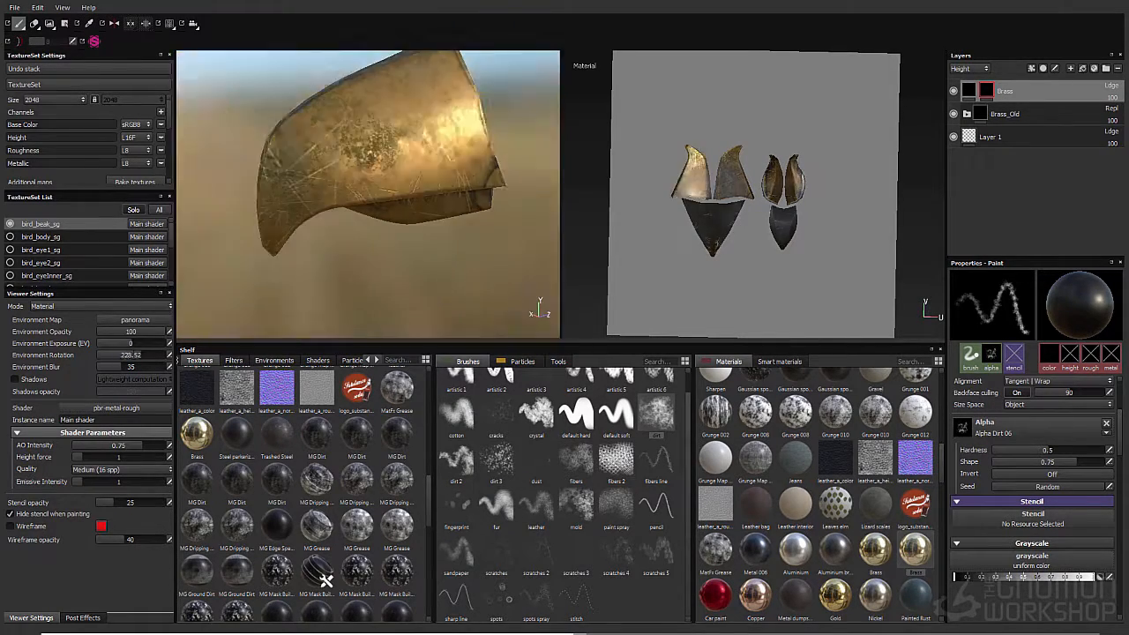
{"action": "right_click_drag", "start_coordinate": [370, 145], "coordinate": [328, 141], "text": "shift"}
{"action": "left_click_drag", "start_coordinate": [328, 141], "coordinate": [322, 181], "text": "alt"}
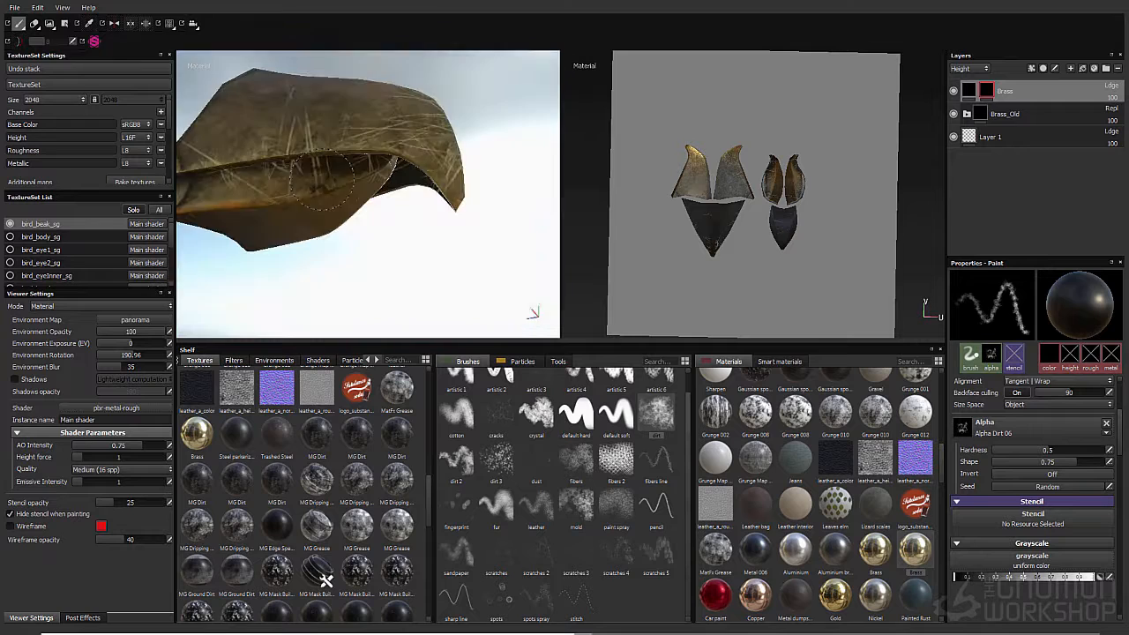
{"action": "left_click_drag", "start_coordinate": [257, 203], "coordinate": [259, 75], "text": "alt"}
Continue fading the scratches in the Brass mask around the beak's tip, sides and lower edges
{"action": "left_click", "coordinate": [968, 90]}
{"action": "mouse_move", "coordinate": [291, 176]}
{"action": "left_mouse_down", "text": "alt"}
{"action": "mouse_move", "coordinate": [458, 181]}
{"action": "mouse_move", "coordinate": [388, 190]}
{"action": "mouse_move", "coordinate": [353, 176]}
{"action": "left_mouse_up", "text": "alt"}
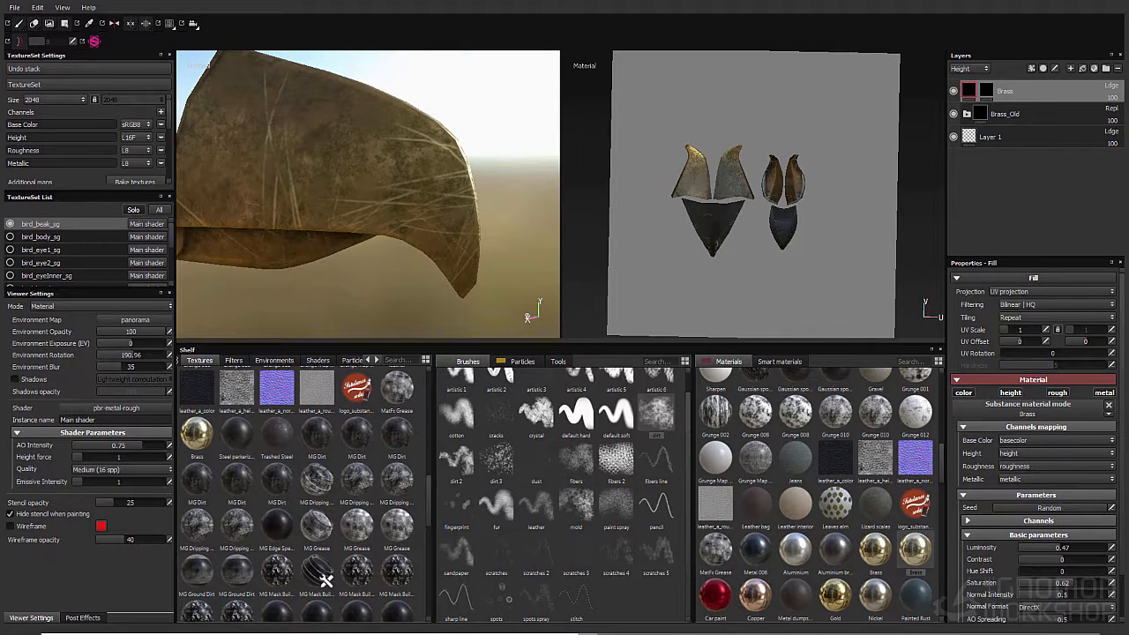
{"action": "left_click", "coordinate": [986, 91]}
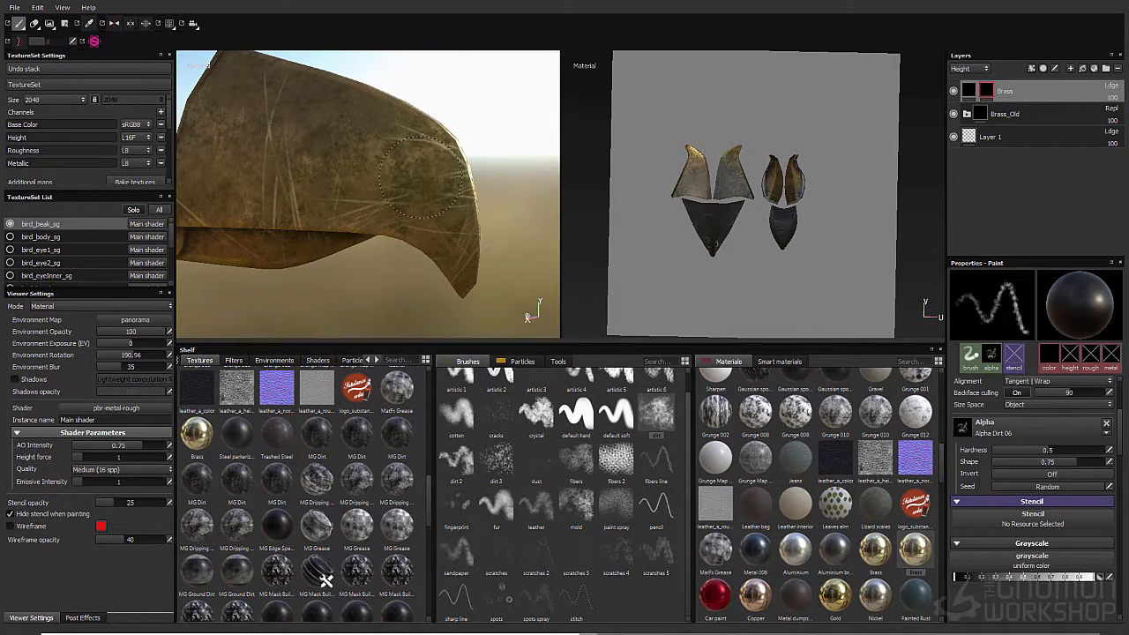
{"action": "left_click_drag", "start_coordinate": [445, 187], "coordinate": [388, 159], "text": "alt"}
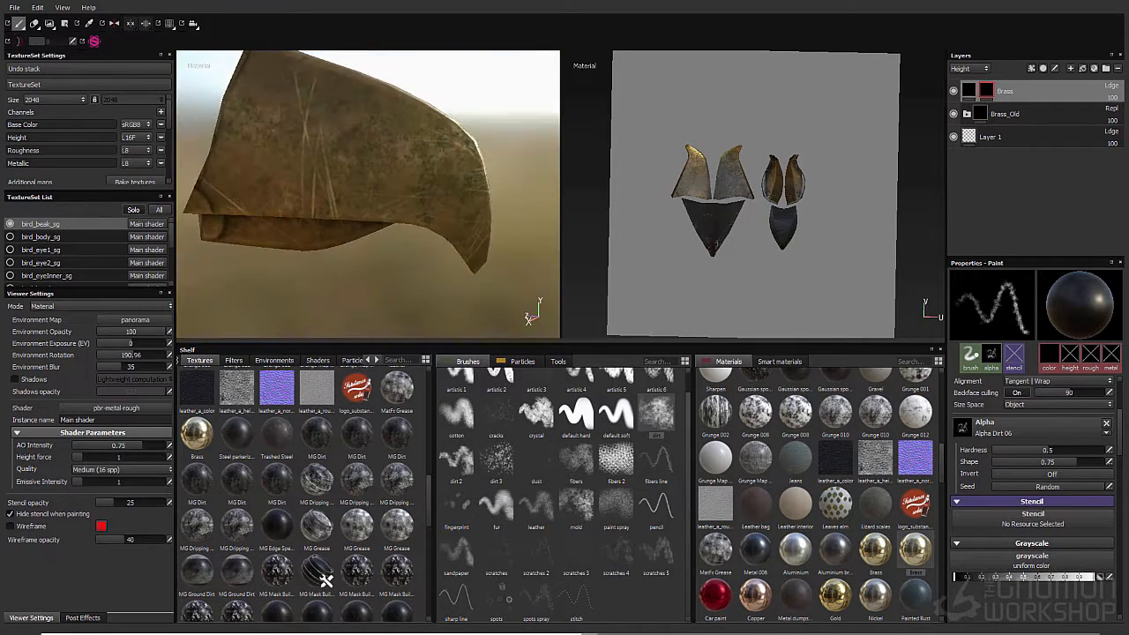
{"action": "right_click_drag", "start_coordinate": [388, 159], "coordinate": [435, 78], "text": "shift"}
{"action": "mouse_move", "coordinate": [435, 78]}
{"action": "left_mouse_down", "text": "alt"}
{"action": "mouse_move", "coordinate": [405, 188]}
{"action": "mouse_move", "coordinate": [371, 240]}
{"action": "left_mouse_up", "text": "alt"}
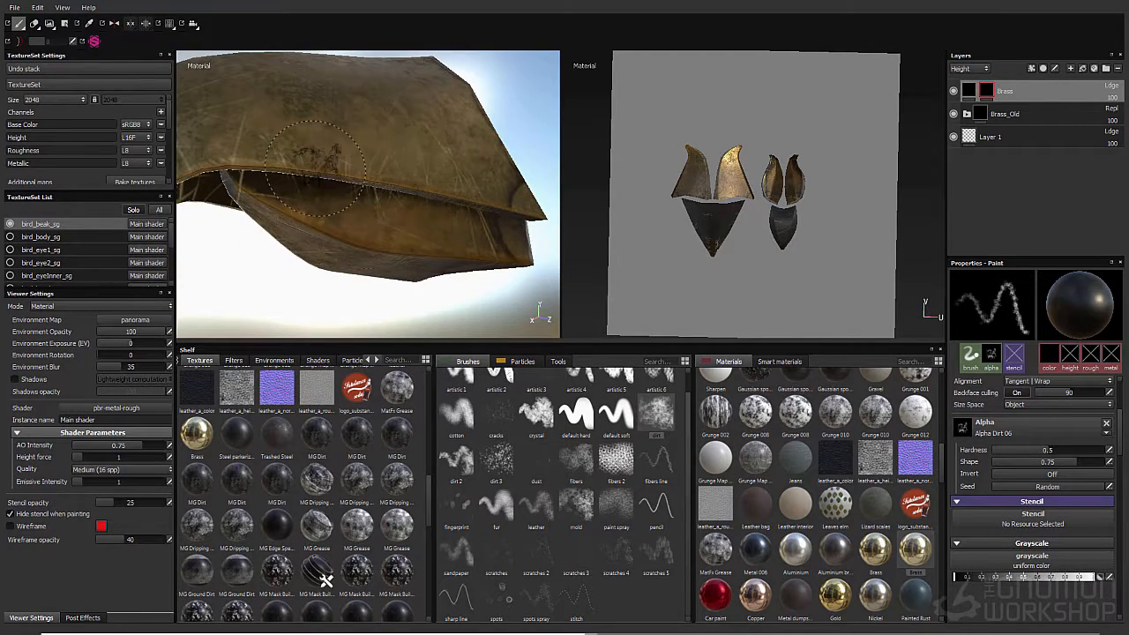
{"action": "left_click_drag", "start_coordinate": [315, 169], "coordinate": [423, 159], "text": "alt"}
{"action": "right_click_drag", "start_coordinate": [423, 159], "coordinate": [360, 154], "text": "alt"}
{"action": "middle_click_drag", "start_coordinate": [454, 216], "coordinate": [362, 203], "text": "alt"}
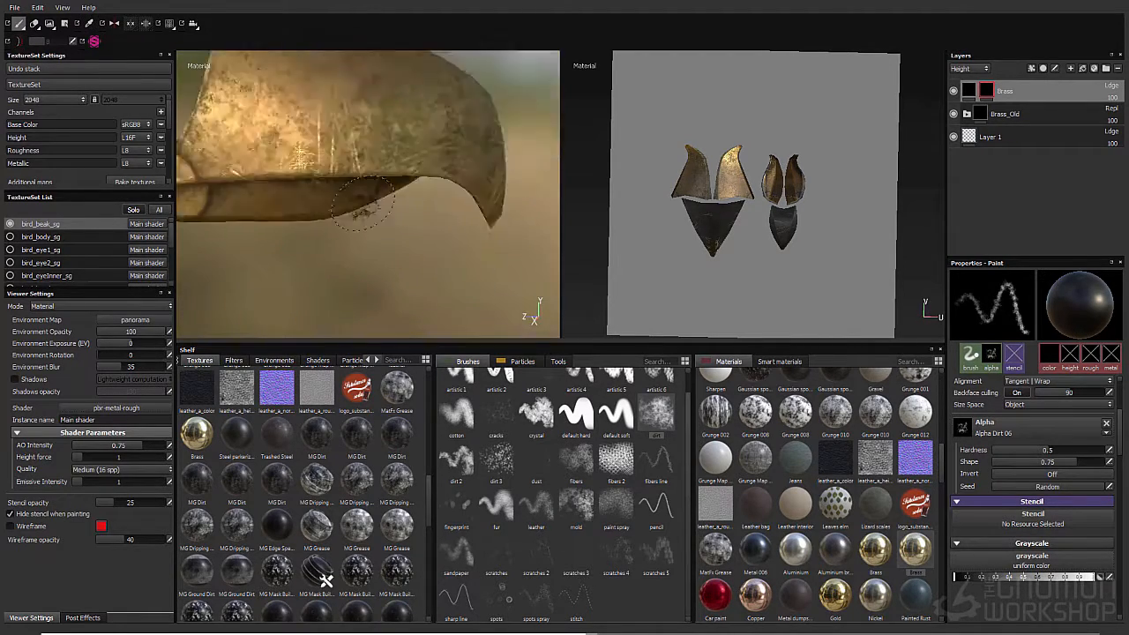
{"action": "left_click_drag", "start_coordinate": [362, 202], "coordinate": [421, 191], "text": "alt"}
Expand the beak's Brass_Old folder and examine its Oxydation AO layer
{"action": "left_click", "coordinate": [967, 114]}
{"action": "scroll", "coordinate": [1024, 125], "scroll_direction": "down", "scroll_amount": 1}
{"action": "scroll", "coordinate": [969, 68], "scroll_direction": "up", "scroll_amount": 1}
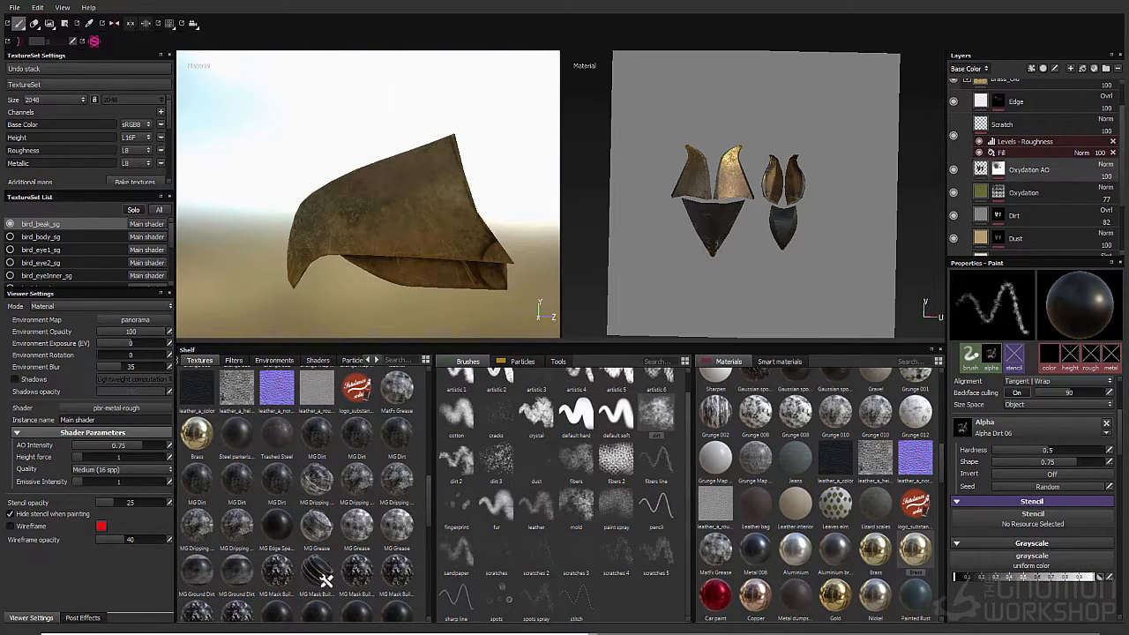
{"action": "left_click_drag", "start_coordinate": [406, 203], "coordinate": [357, 261], "text": "alt"}
{"action": "left_click", "coordinate": [1028, 169]}
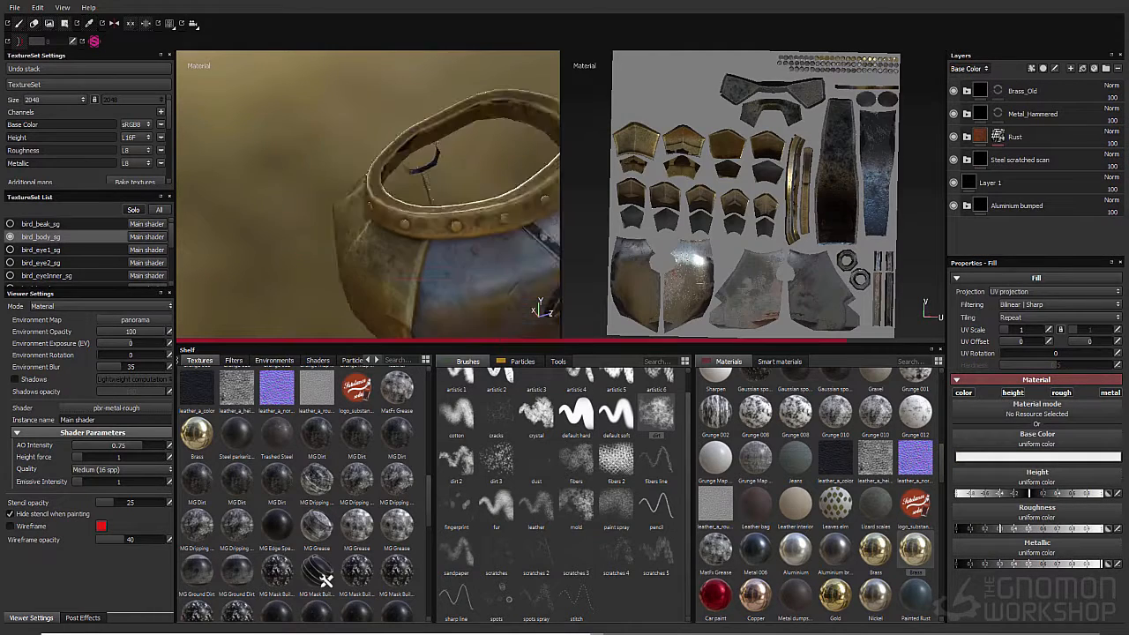
In the bird_body_sg texture set, copy the Oxydation AO layer from the Brass_Old folder
{"action": "left_click_drag", "start_coordinate": [371, 203], "coordinate": [309, 189], "text": "alt"}
{"action": "left_click", "coordinate": [1009, 199]}
{"action": "scroll", "coordinate": [1036, 168], "scroll_direction": "down", "scroll_amount": 1}
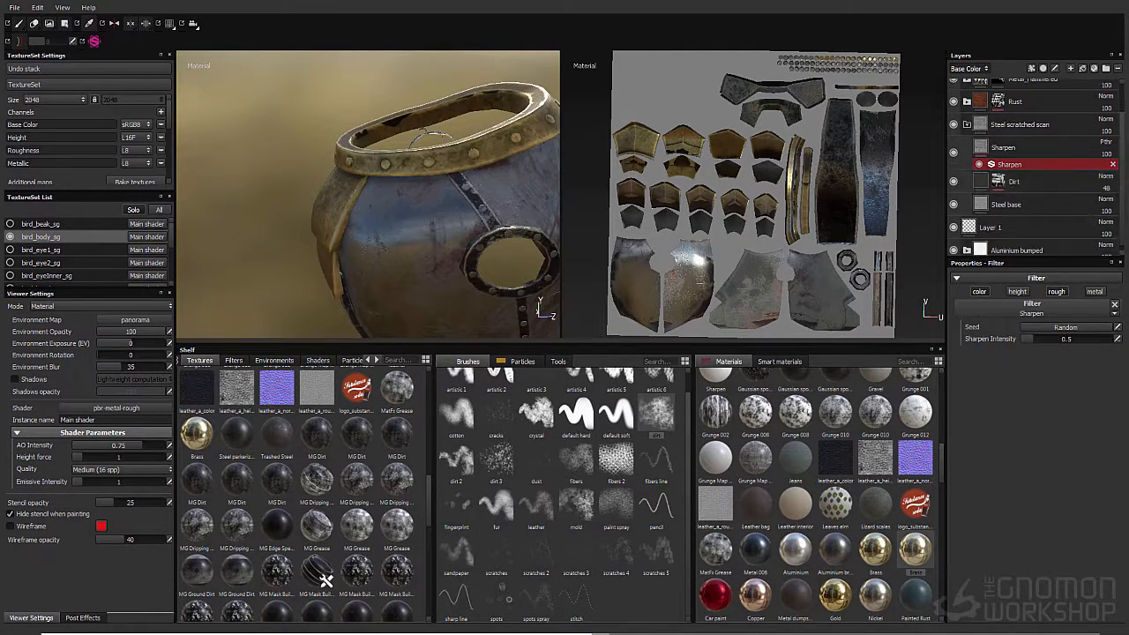
{"action": "scroll", "coordinate": [1014, 182], "scroll_direction": "up", "scroll_amount": 1}
{"action": "left_click", "coordinate": [966, 91]}
{"action": "right_click", "coordinate": [975, 182]}
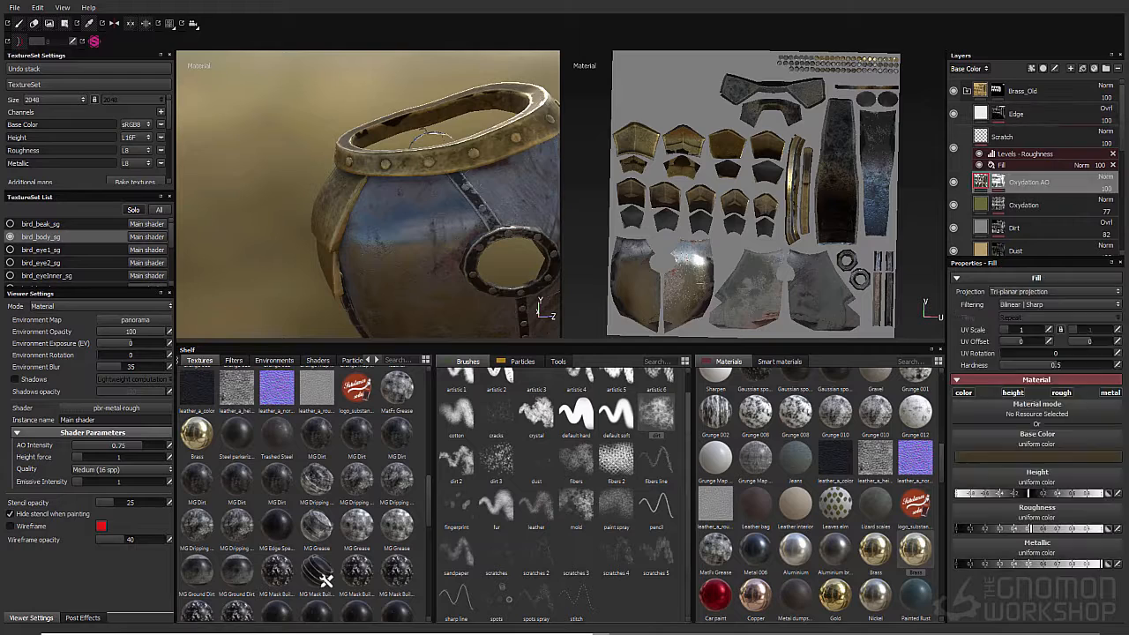
{"action": "left_click", "coordinate": [1009, 339]}
Paste the Oxydation AO layer above the Dirt layer inside the Steel scratched scan folder
{"action": "scroll", "coordinate": [1015, 176], "scroll_direction": "down", "scroll_amount": 2}
{"action": "left_click", "coordinate": [1014, 166]}
{"action": "scroll", "coordinate": [1014, 167], "scroll_direction": "down", "scroll_amount": 1}
{"action": "left_click", "coordinate": [1014, 198]}
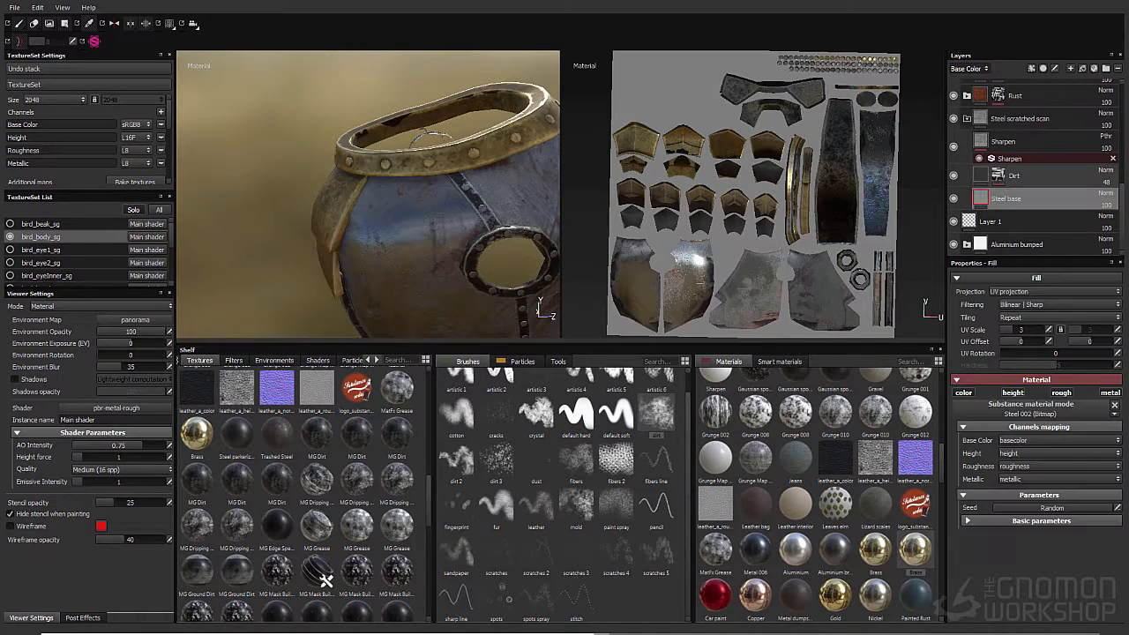
{"action": "right_click", "coordinate": [975, 179]}
{"action": "left_click", "coordinate": [1009, 347]}
Change the pasted Oxydation AO layer's base color to a dark, muted blue-green and check it around the body
{"action": "left_click", "coordinate": [1037, 456]}
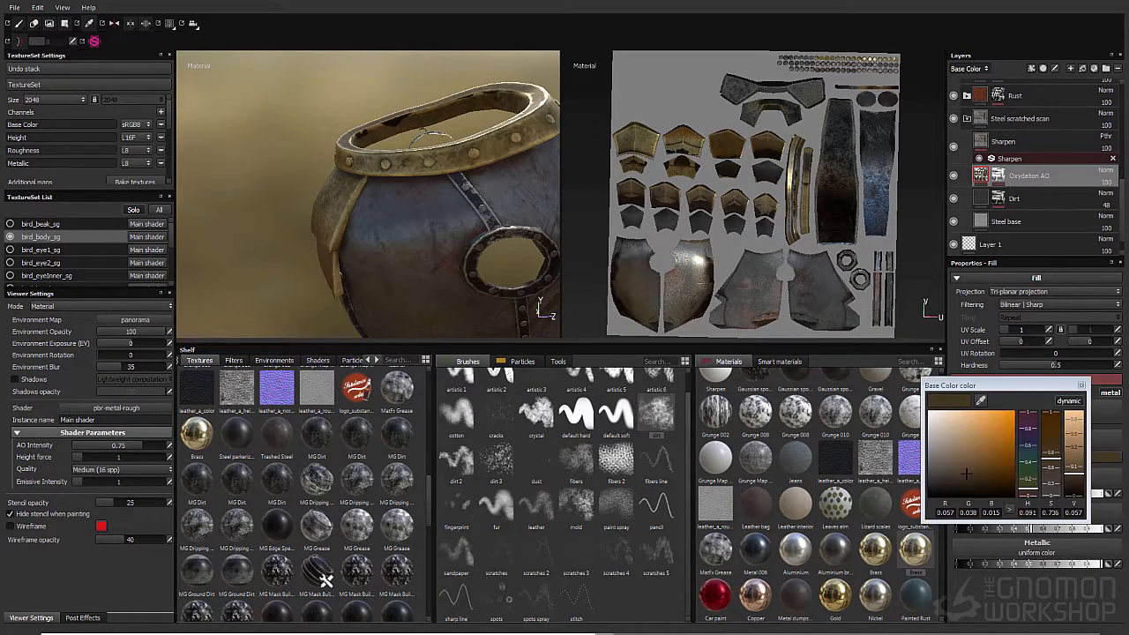
{"action": "left_click_drag", "start_coordinate": [1028, 487], "coordinate": [1028, 450]}
{"action": "scroll", "coordinate": [1036, 167], "scroll_direction": "up", "scroll_amount": 1}
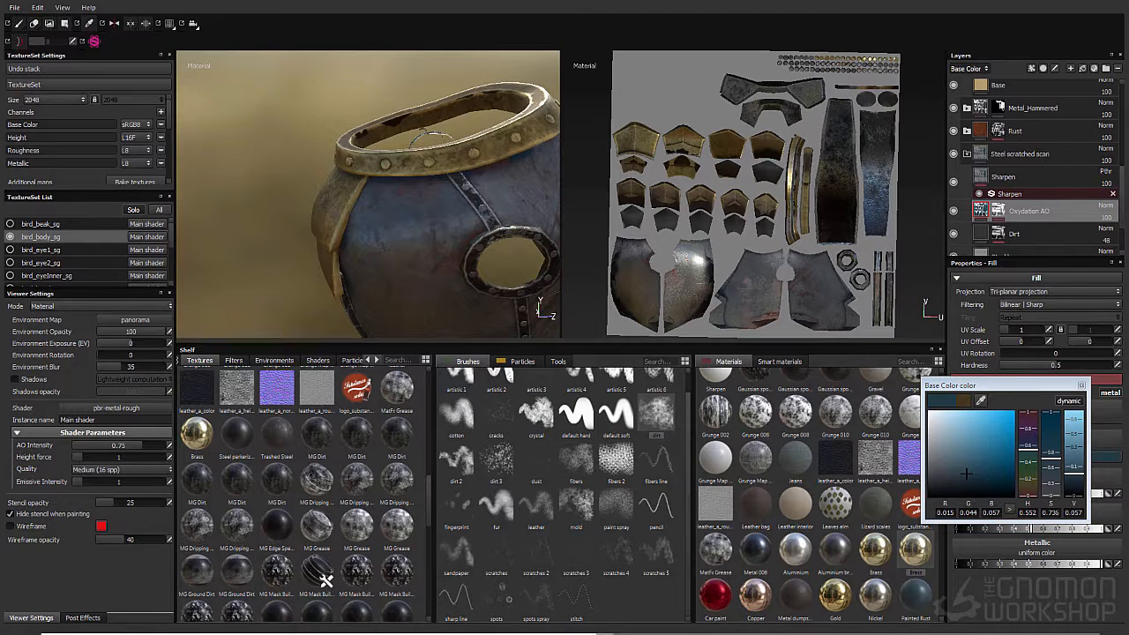
{"action": "left_click_drag", "start_coordinate": [459, 229], "coordinate": [353, 212], "text": "alt"}
{"action": "left_click", "coordinate": [949, 473]}
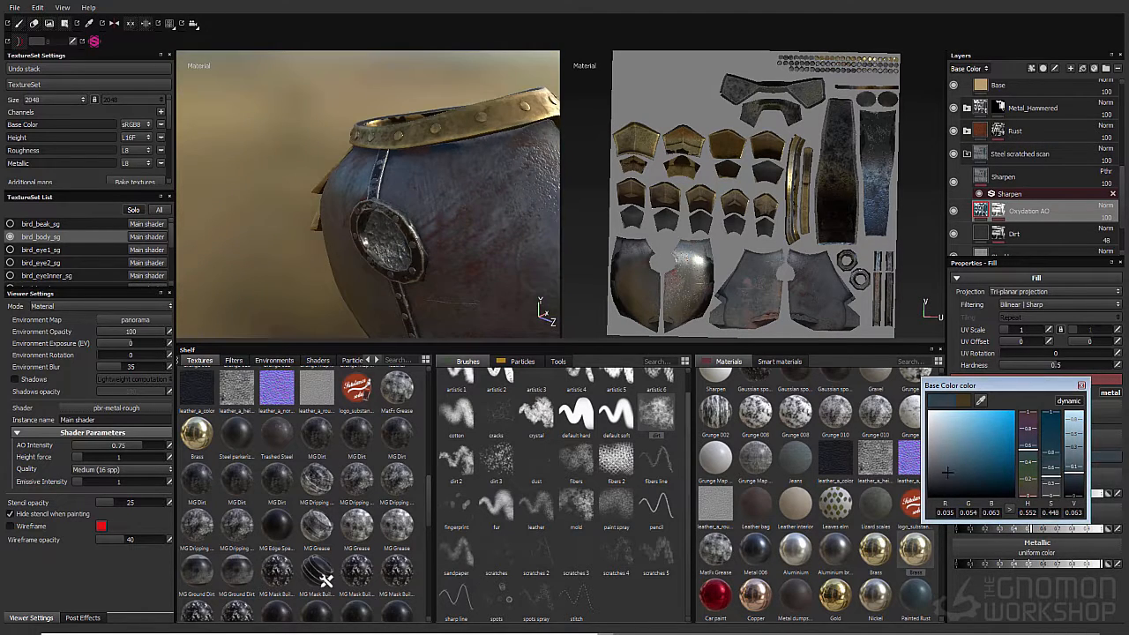
{"action": "left_click_drag", "start_coordinate": [1028, 450], "coordinate": [1027, 464]}
{"action": "left_click_drag", "start_coordinate": [380, 202], "coordinate": [415, 234], "text": "alt"}
{"action": "left_click_drag", "start_coordinate": [398, 107], "coordinate": [380, 54], "text": "alt"}
Select the Oxydation AO mask and load the Clouds 1 texture as the paint grayscale, after trying BnW Spots 1
{"action": "left_click", "coordinate": [997, 211]}
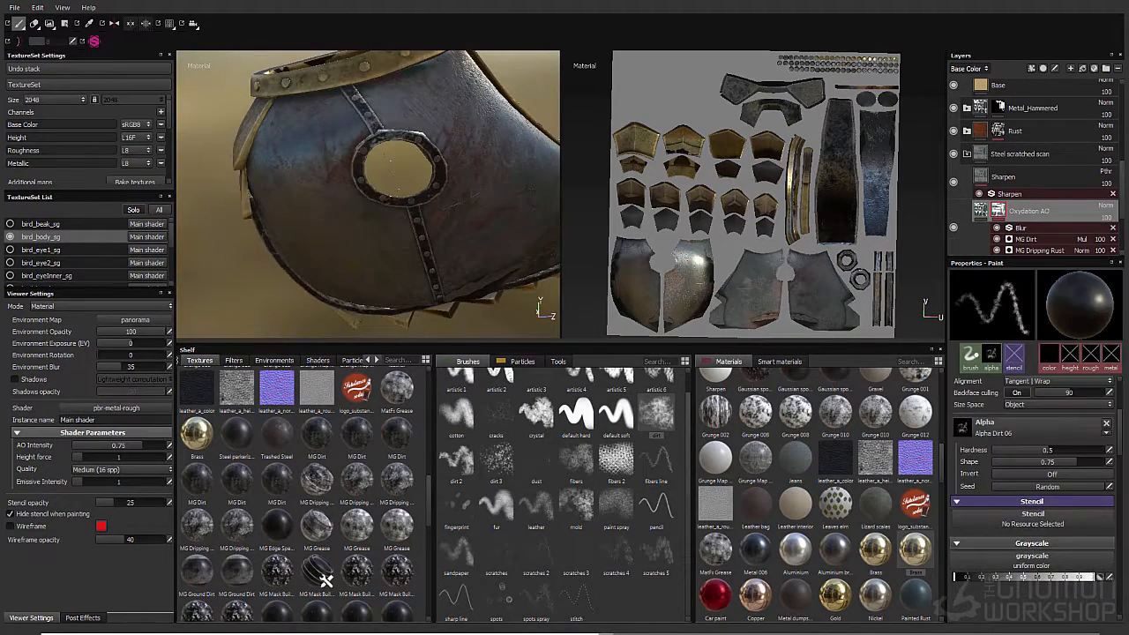
{"action": "left_click", "coordinate": [976, 578]}
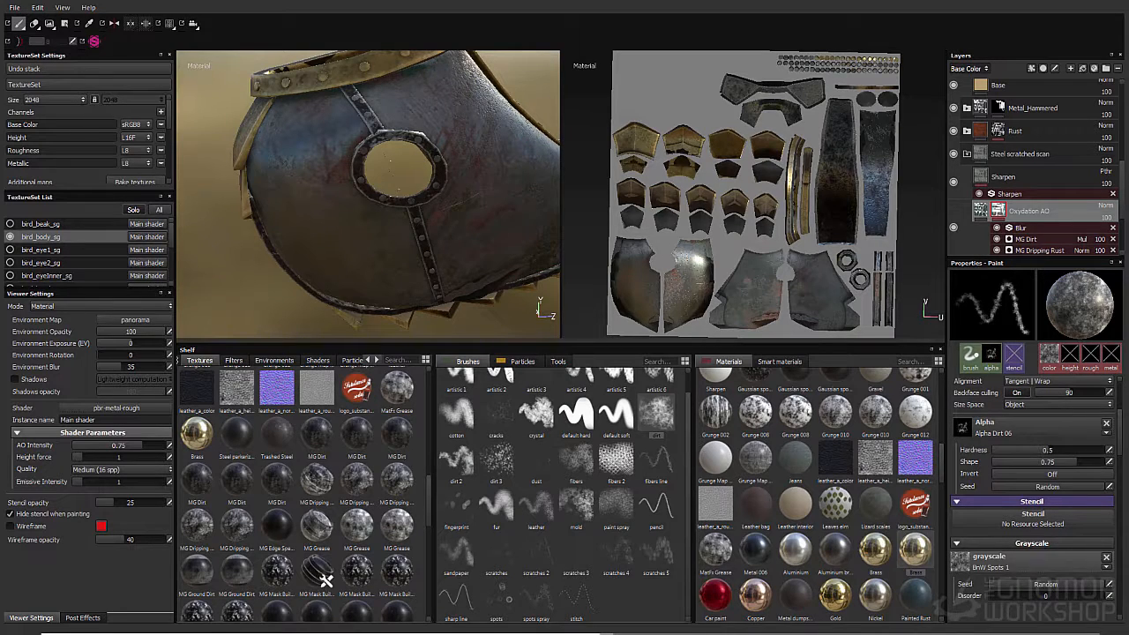
{"action": "left_click", "coordinate": [1032, 561]}
{"action": "left_click", "coordinate": [1006, 578]}
{"action": "left_click_drag", "start_coordinate": [441, 106], "coordinate": [494, 208], "text": "alt"}
{"action": "scroll", "coordinate": [1041, 220], "scroll_direction": "down", "scroll_amount": 2}
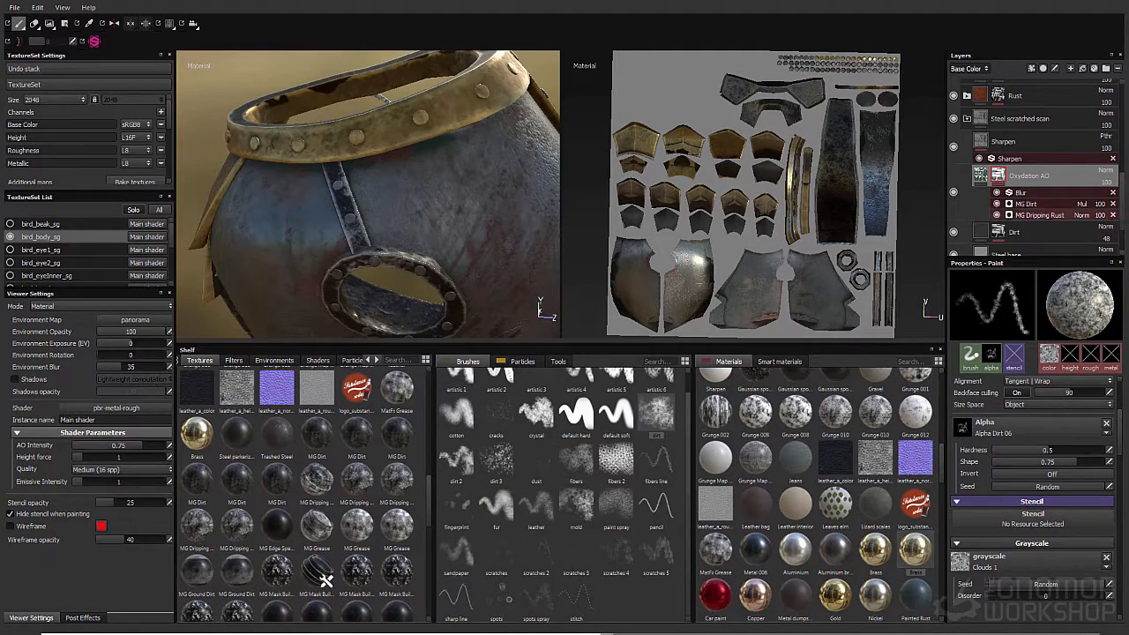
Adjust the Dirt Level of the MG Dirt generator in the Oxydation AO mask and open the MG Dripping Rust settings
{"action": "left_click", "coordinate": [1021, 192]}
{"action": "left_click", "coordinate": [1025, 204]}
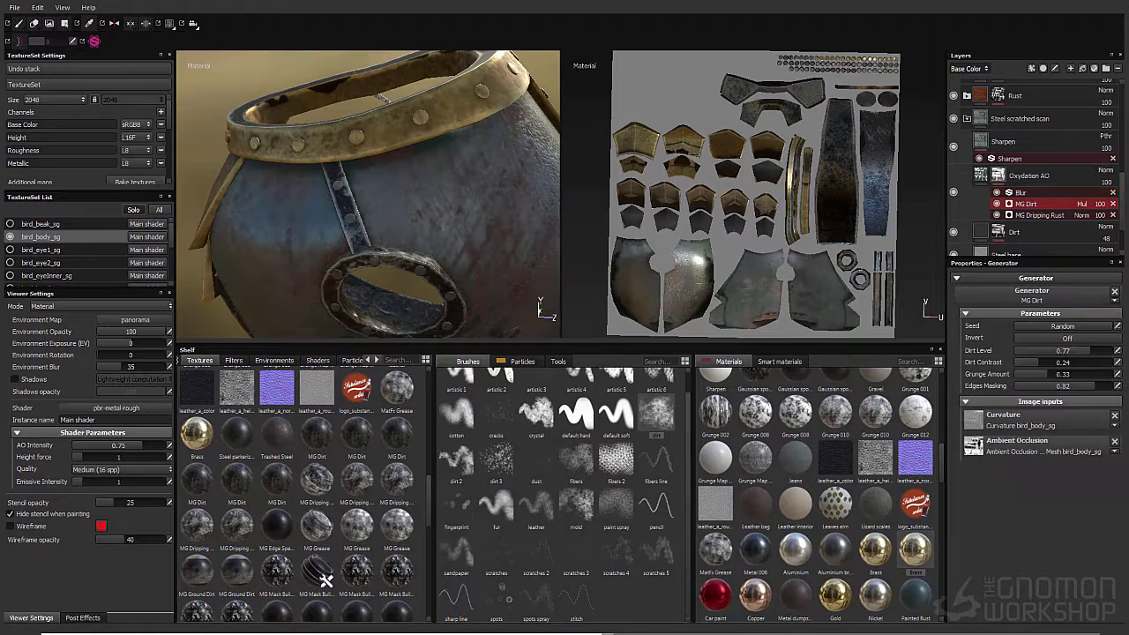
{"action": "left_click", "coordinate": [1095, 350]}
{"action": "left_click", "coordinate": [1039, 214]}
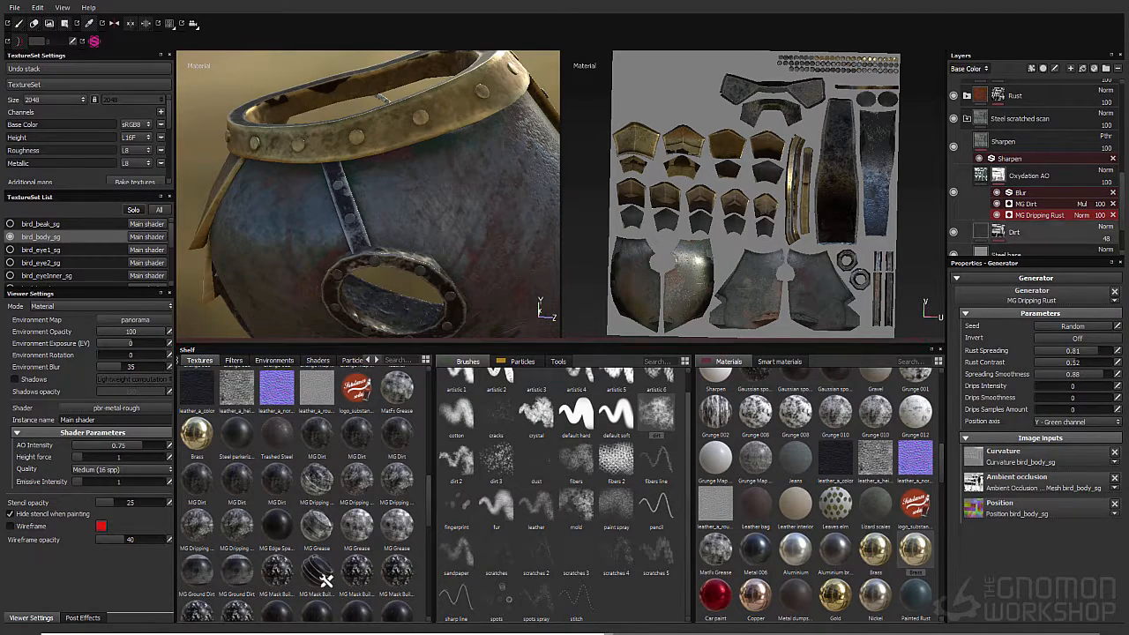
Check the mask's Blur filter on the body and lower the Oxydation AO layer's opacity to 25
{"action": "left_click", "coordinate": [1020, 193]}
{"action": "left_click_drag", "start_coordinate": [371, 203], "coordinate": [503, 198], "text": "alt"}
{"action": "left_click", "coordinate": [1104, 182]}
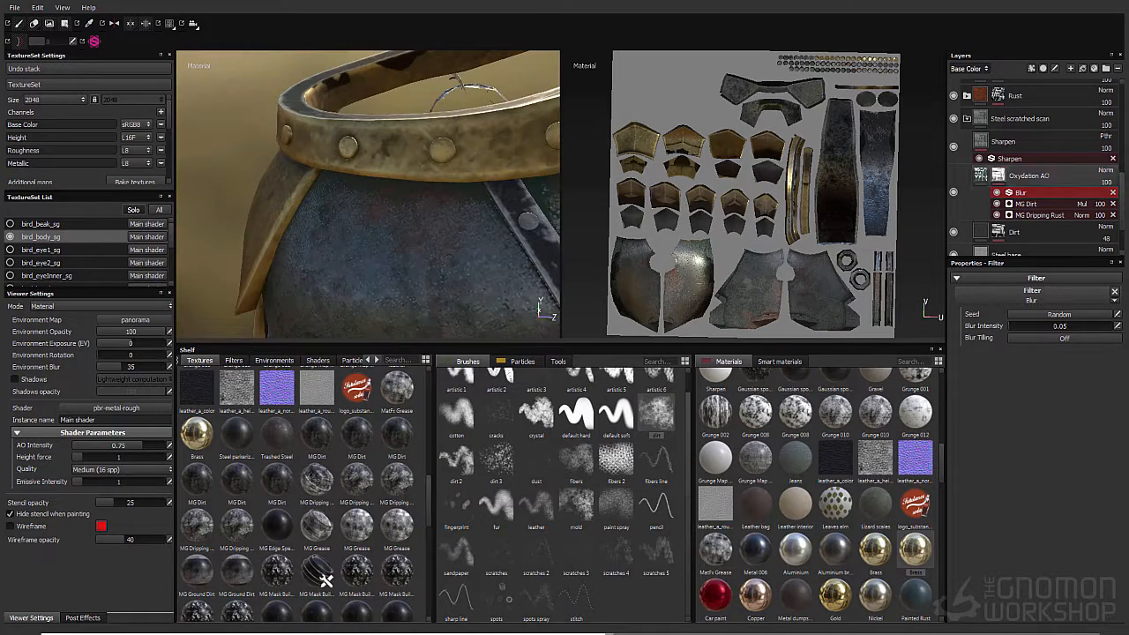
{"action": "left_click_drag", "start_coordinate": [1119, 191], "coordinate": [1082, 192]}
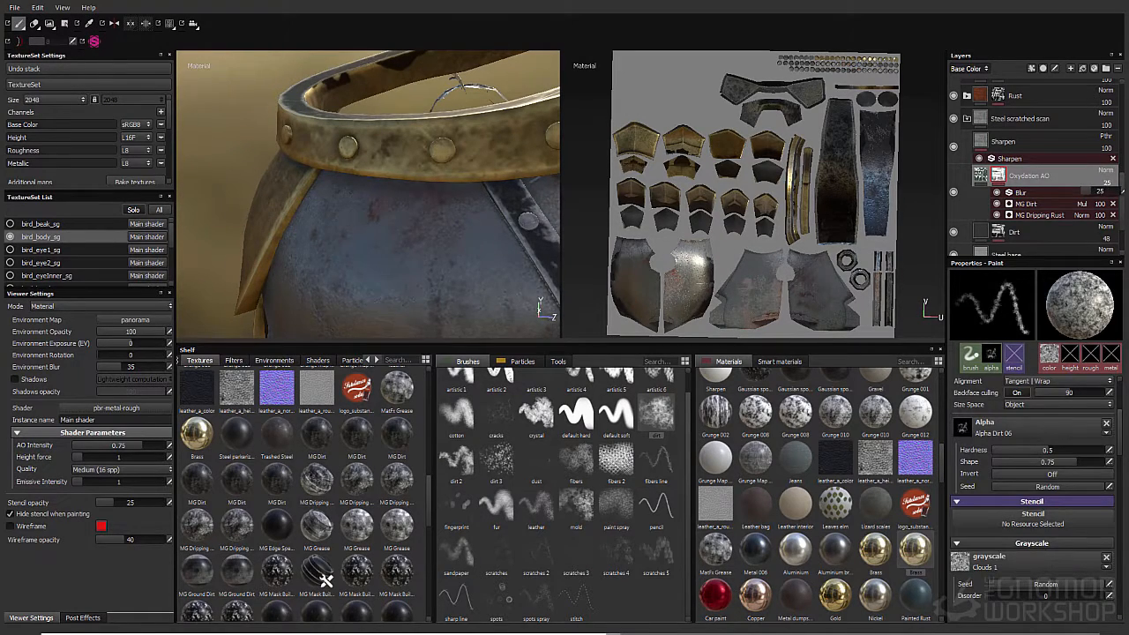
Rotate the environment lighting to 140.87 and check the effect of the Oxydation AO layer on the body
{"action": "left_click", "coordinate": [1039, 214]}
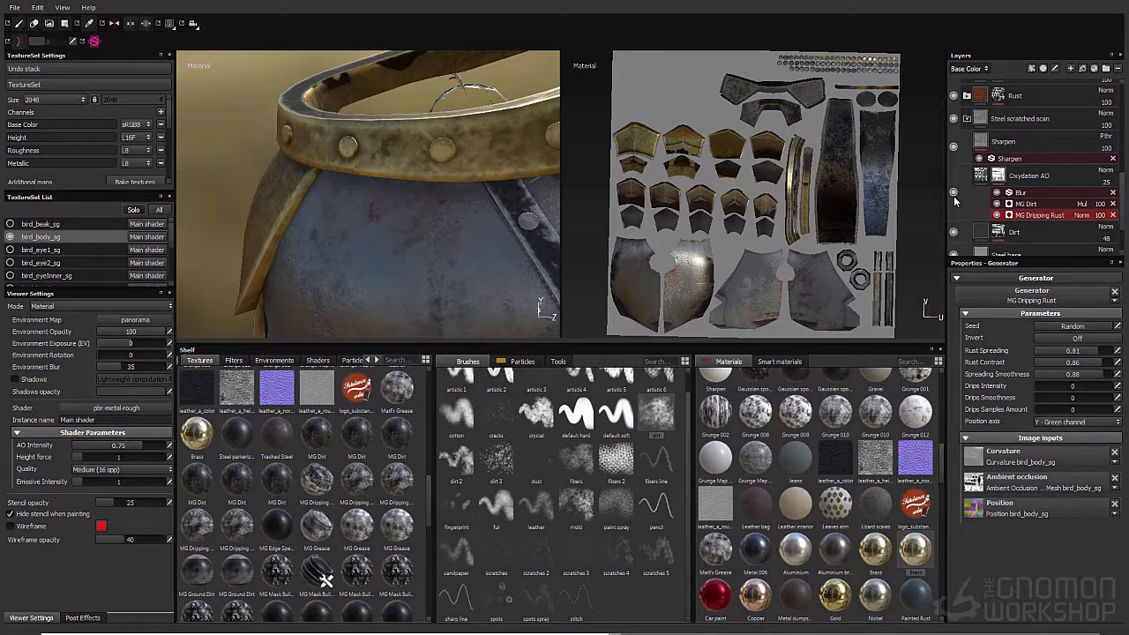
{"action": "left_click", "coordinate": [1041, 192]}
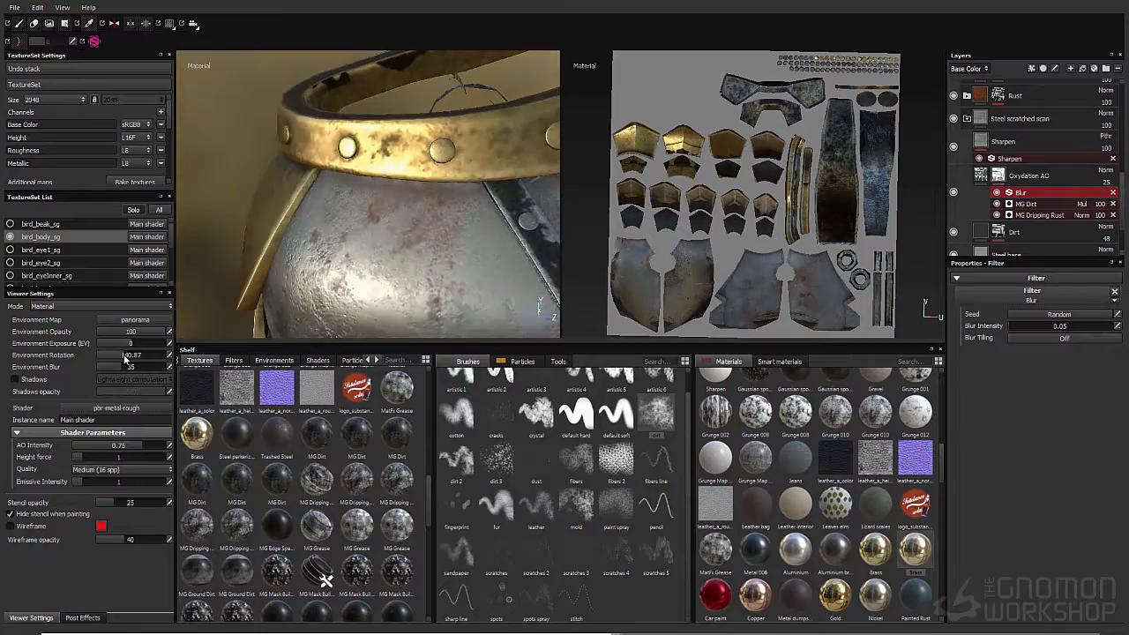
{"action": "left_click", "coordinate": [954, 192]}
{"action": "left_click_drag", "start_coordinate": [331, 162], "coordinate": [401, 152], "text": "alt"}
Set the Oxydation AO mask's MG Dripping Rust generator to Rust Spreading 0.43 and Rust Contrast 0.98, checking the steel body
{"action": "left_click", "coordinate": [1039, 216]}
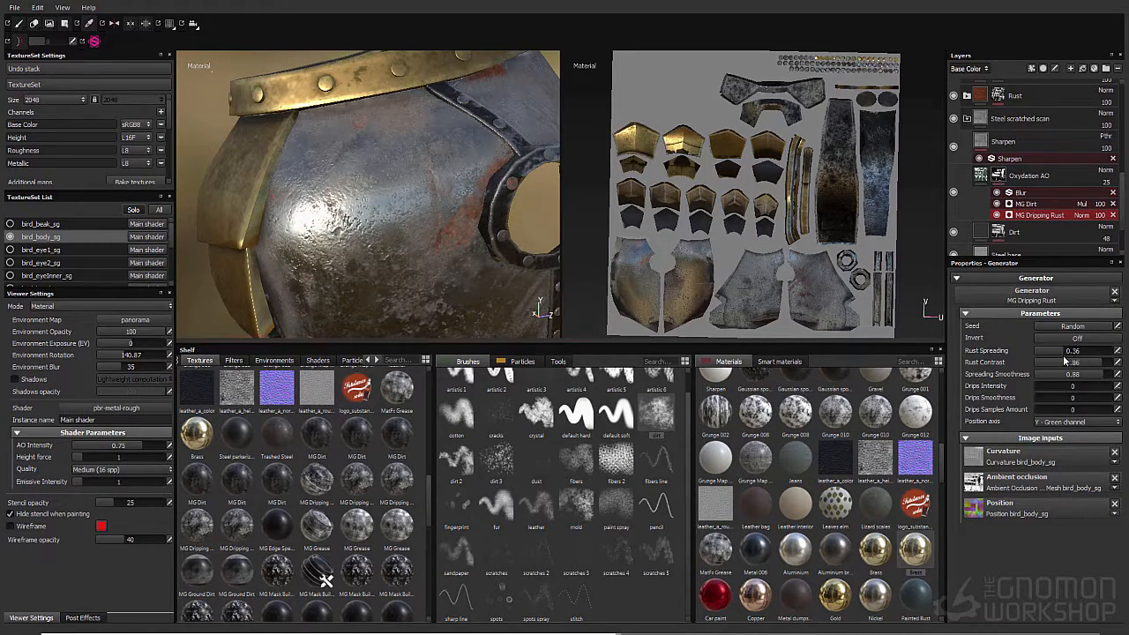
{"action": "left_click_drag", "start_coordinate": [458, 190], "coordinate": [411, 212], "text": "alt"}
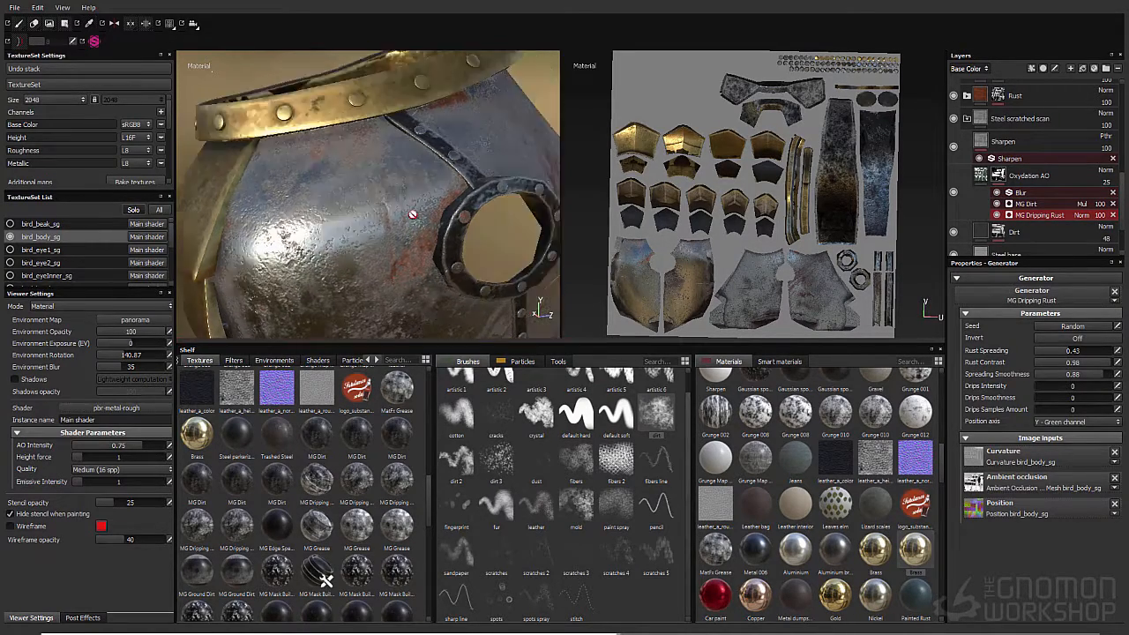
{"action": "right_click_drag", "start_coordinate": [411, 212], "coordinate": [441, 217], "text": "alt"}
{"action": "left_click_drag", "start_coordinate": [305, 259], "coordinate": [258, 209], "text": "alt"}
{"action": "right_click_drag", "start_coordinate": [257, 209], "coordinate": [353, 168], "text": "alt"}
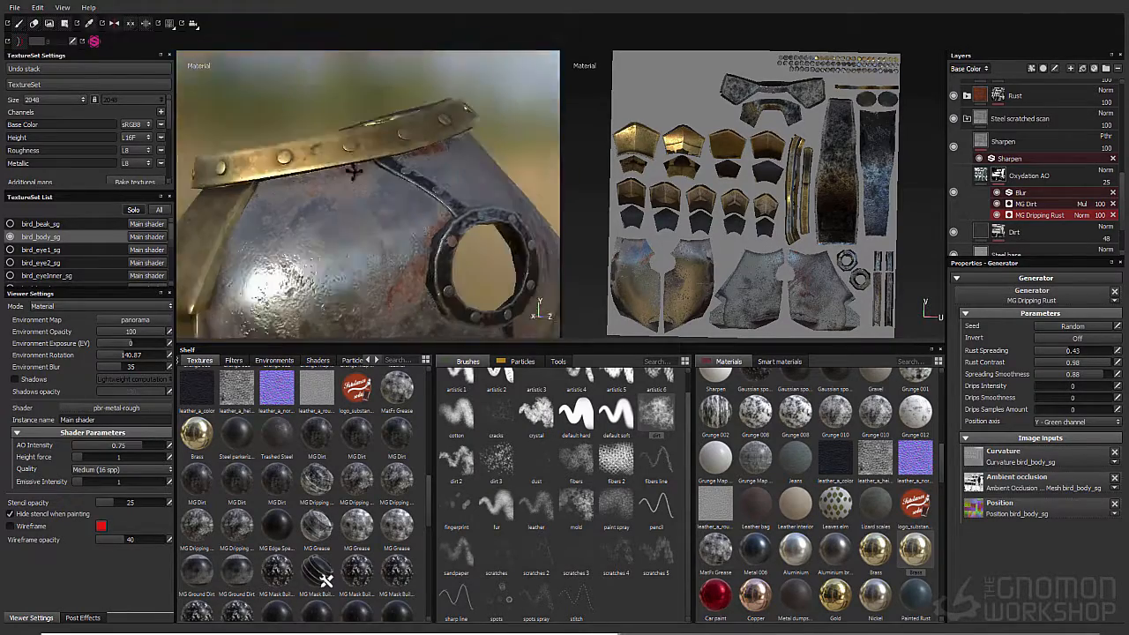
{"action": "left_click_drag", "start_coordinate": [353, 168], "coordinate": [415, 159], "text": "alt"}
Expand the Rust folder, hide its DarkRust layer and select the folder's mask
{"action": "scroll", "coordinate": [968, 134], "scroll_direction": "up", "scroll_amount": 2}
{"action": "left_click", "coordinate": [967, 176]}
{"action": "left_click", "coordinate": [954, 200]}
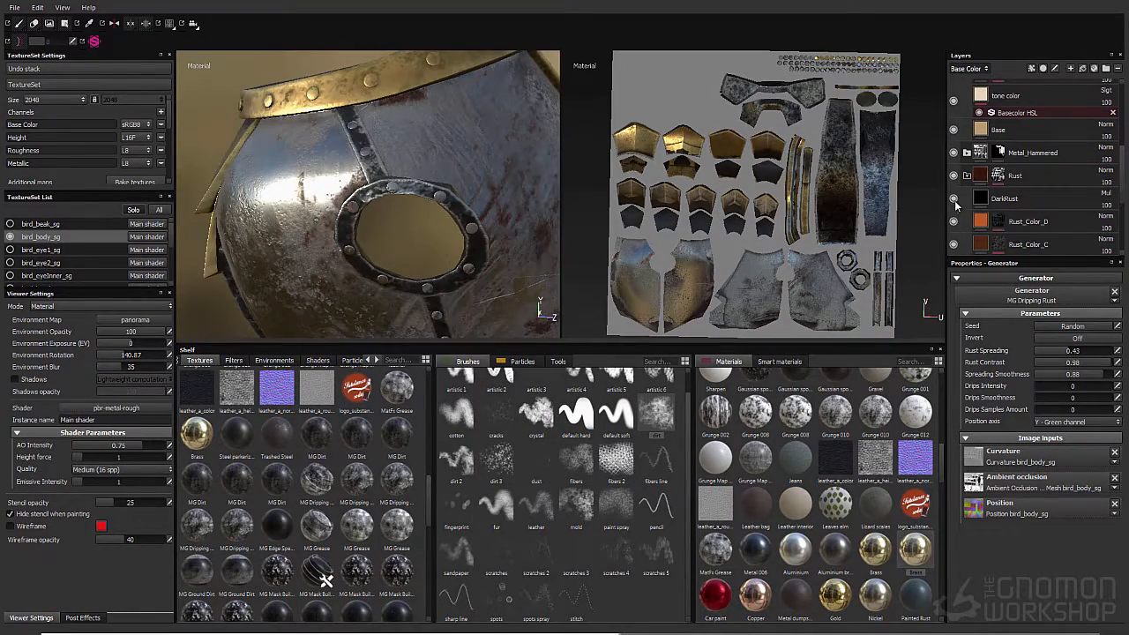
{"action": "left_click", "coordinate": [997, 176]}
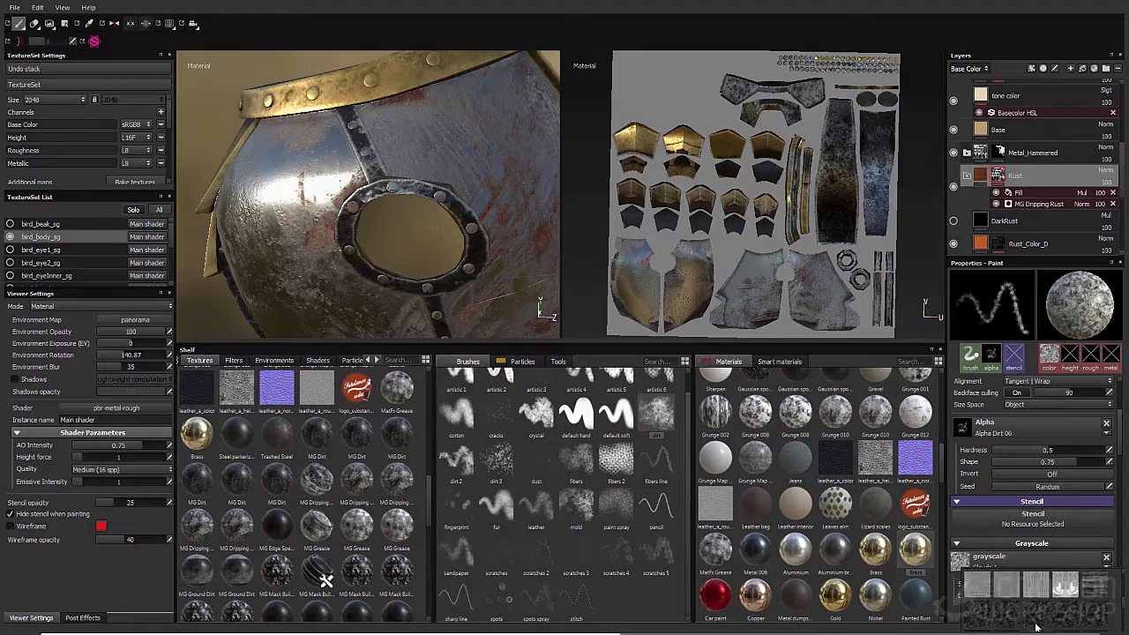
Load Grunge 015 as the grayscale of the Rust mask's Fill and compare the body with the rust hidden and shown
{"action": "left_click", "coordinate": [1023, 192]}
{"action": "left_click", "coordinate": [975, 397]}
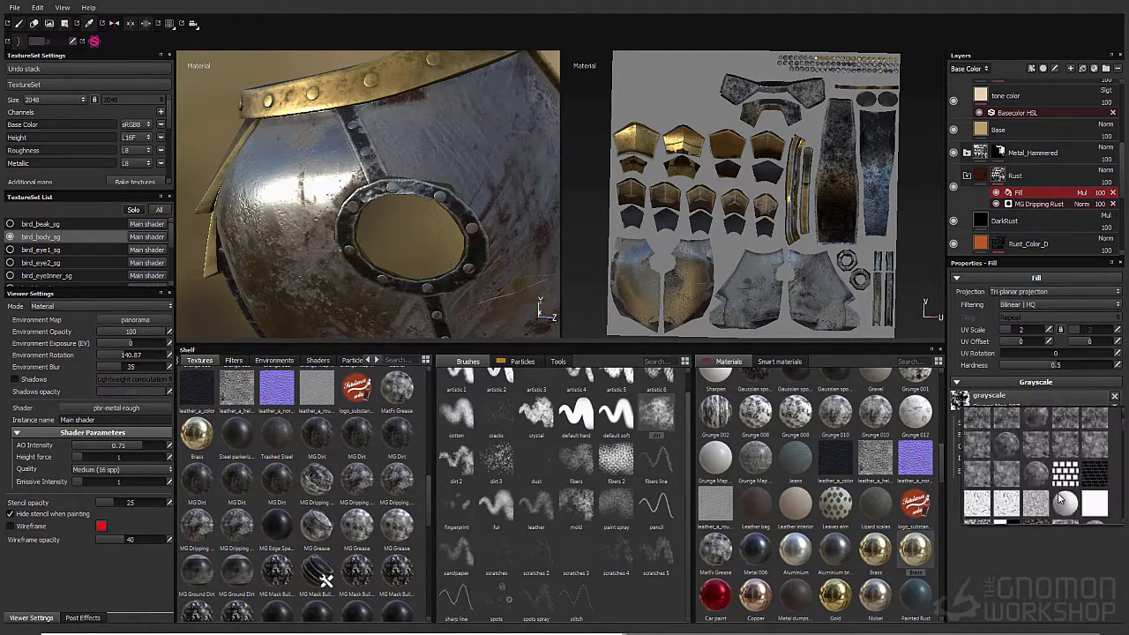
{"action": "left_click", "coordinate": [1030, 479]}
{"action": "left_click", "coordinate": [953, 220]}
{"action": "left_click_drag", "start_coordinate": [477, 221], "coordinate": [360, 183], "text": "alt"}
{"action": "left_click", "coordinate": [953, 187]}
{"action": "left_click", "coordinate": [953, 187]}
{"action": "left_click_drag", "start_coordinate": [529, 200], "coordinate": [411, 212], "text": "alt"}
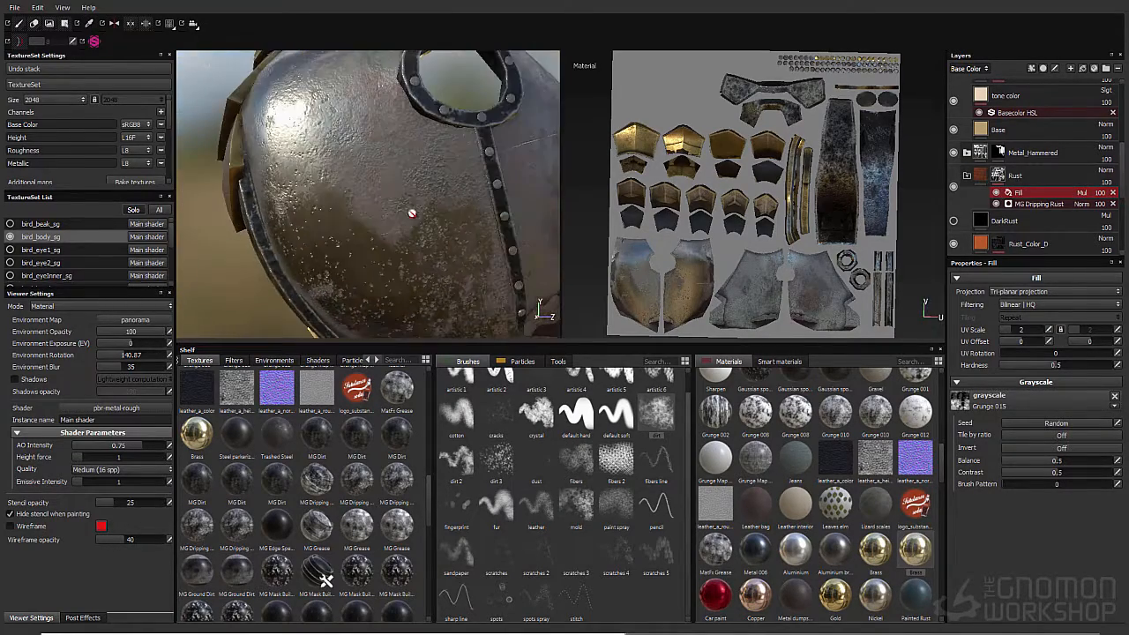
Try the Dirt 1 texture as the paint grayscale on the Rust mask, then clear it
{"action": "left_click", "coordinate": [997, 176]}
{"action": "left_click", "coordinate": [1035, 558]}
{"action": "left_click", "coordinate": [1037, 541]}
{"action": "left_click", "coordinate": [992, 430]}
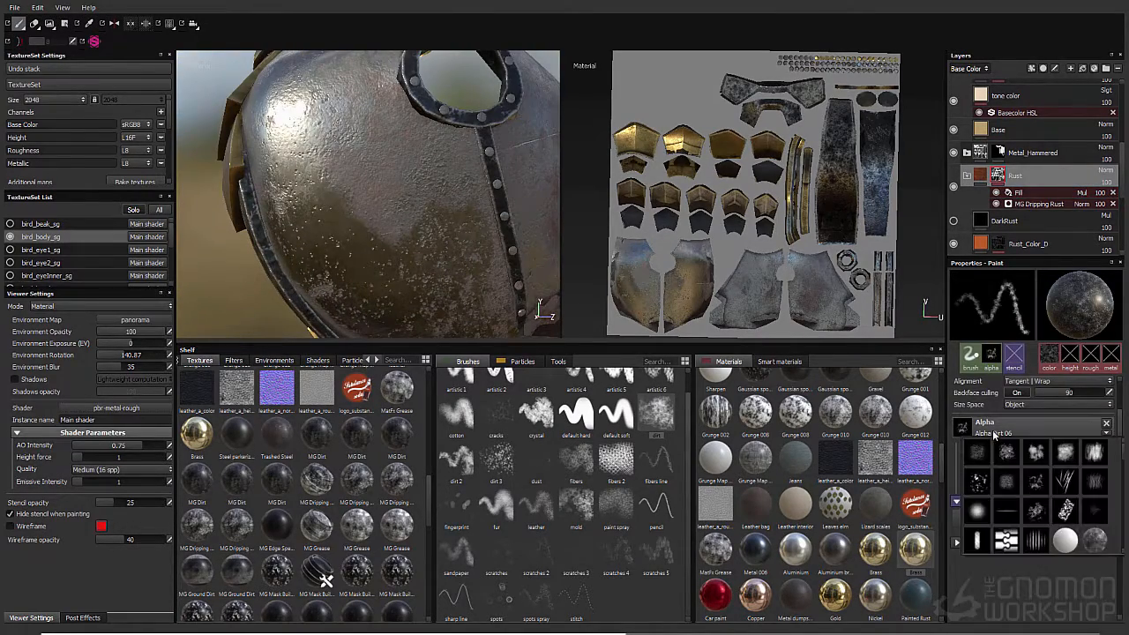
{"action": "left_click", "coordinate": [992, 430]}
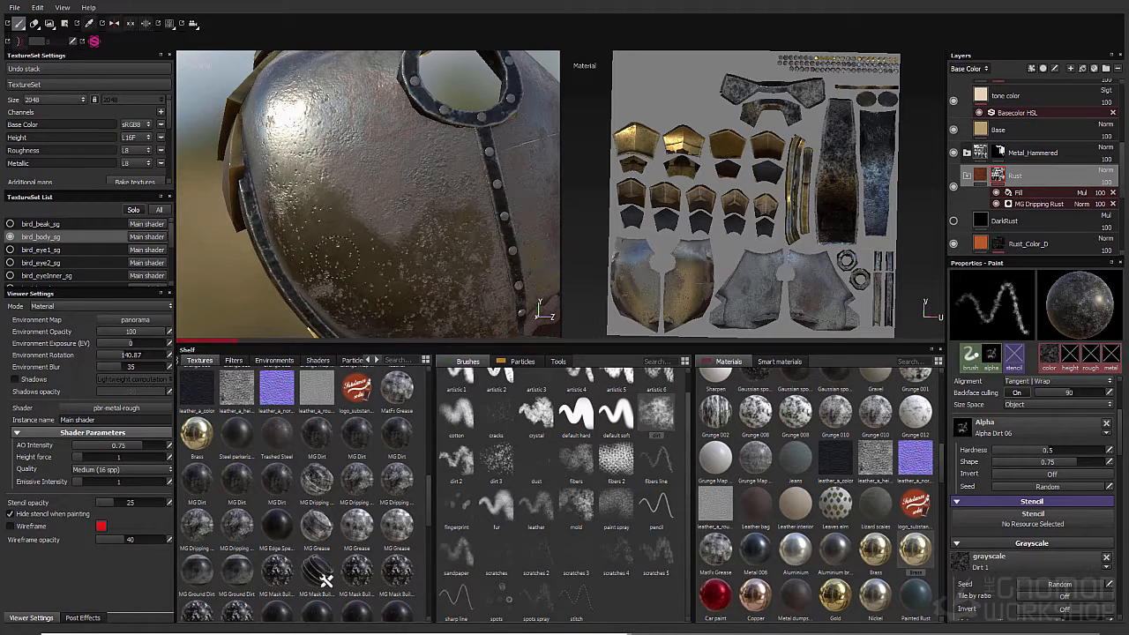
{"action": "left_click", "coordinate": [1106, 560]}
Review the Rust mask's MG Dripping Rust settings and compare the body with Rust_Color_B and the Brass_Old folder hidden and shown
{"action": "left_click", "coordinate": [1041, 204]}
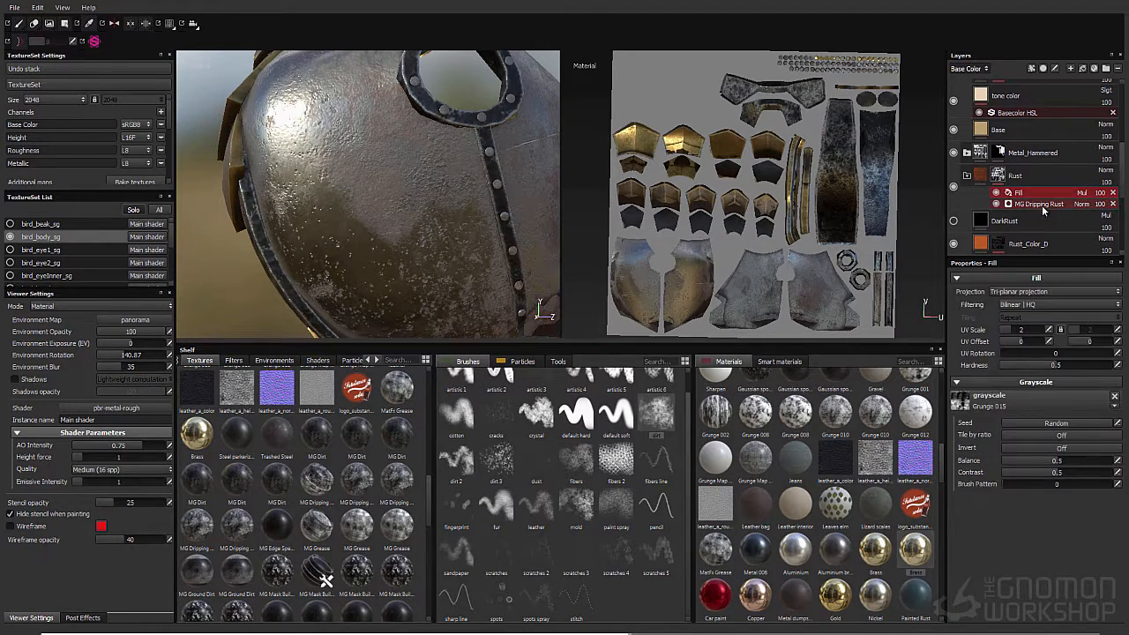
{"action": "scroll", "coordinate": [957, 220], "scroll_direction": "down", "scroll_amount": 3}
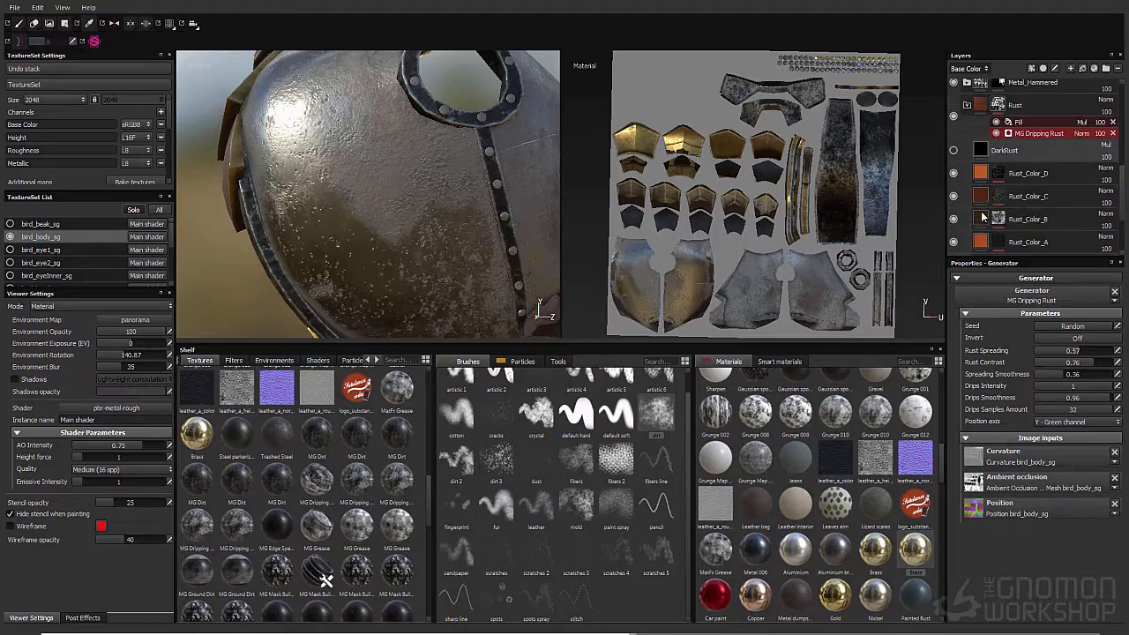
{"action": "left_click", "coordinate": [955, 219]}
{"action": "left_click", "coordinate": [956, 220]}
{"action": "scroll", "coordinate": [957, 220], "scroll_direction": "up", "scroll_amount": 3}
{"action": "scroll", "coordinate": [955, 137], "scroll_direction": "up", "scroll_amount": 3}
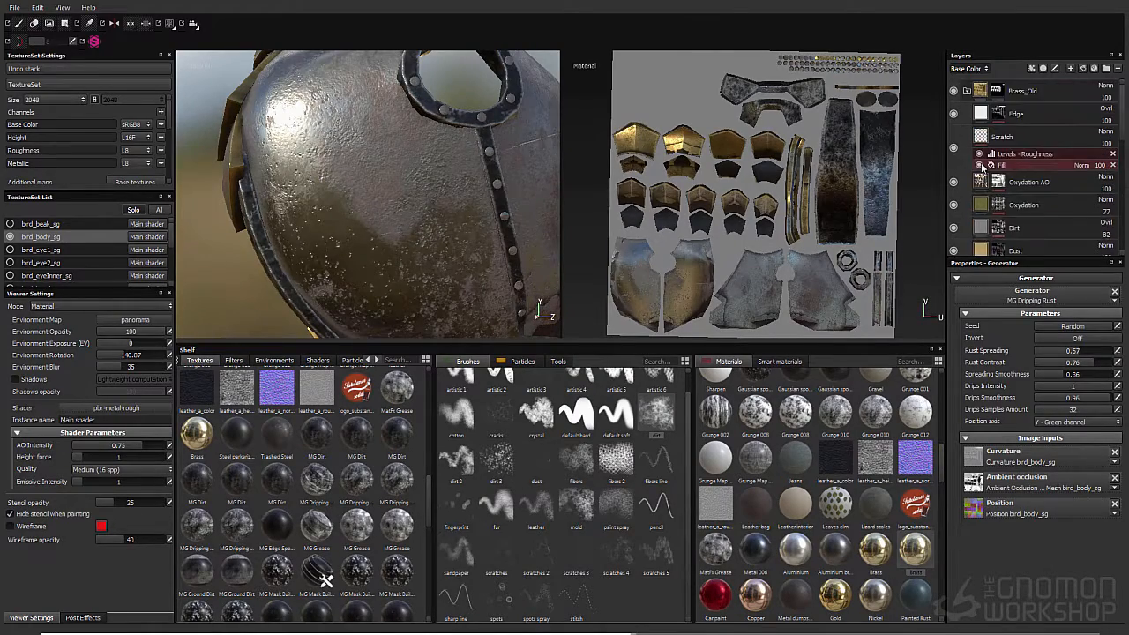
{"action": "left_click", "coordinate": [966, 91]}
{"action": "left_click", "coordinate": [954, 92]}
{"action": "left_click", "coordinate": [955, 92]}
Rotate the environment lighting to 150.26 and view the body from the side
{"action": "left_click_drag", "start_coordinate": [427, 221], "coordinate": [220, 300], "text": "alt"}
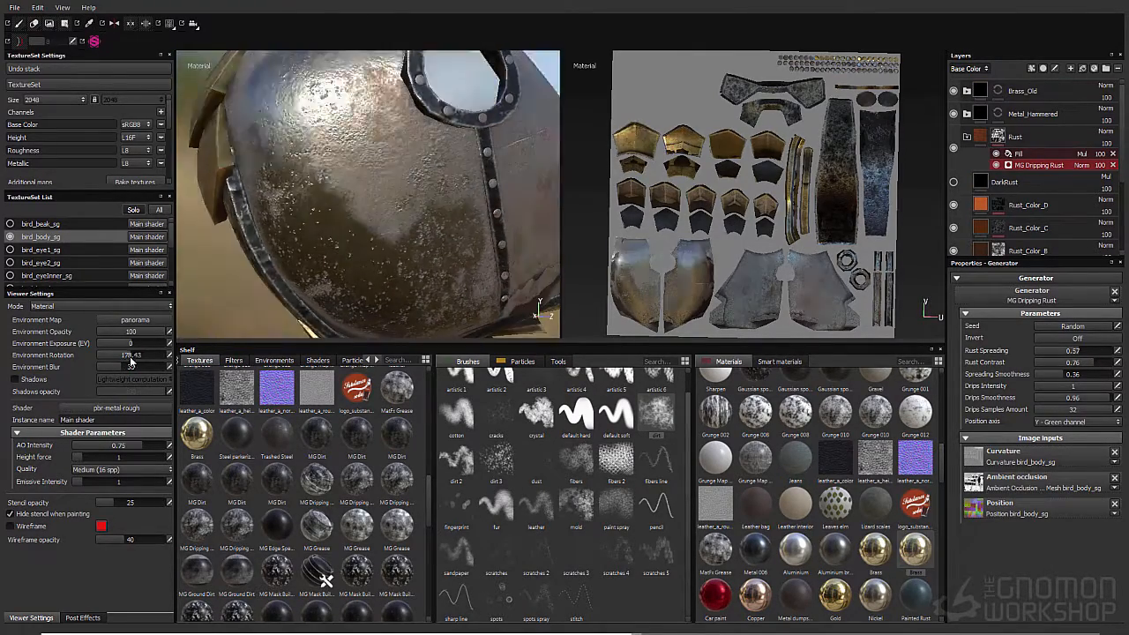
{"action": "left_click", "coordinate": [128, 356]}
{"action": "left_click_drag", "start_coordinate": [400, 202], "coordinate": [191, 222], "text": "alt"}
Replace the Rust mask Fill's grayscale with Grunge 004 after trying a streaky grunge texture
{"action": "left_click", "coordinate": [1037, 154]}
{"action": "left_click", "coordinate": [1056, 396]}
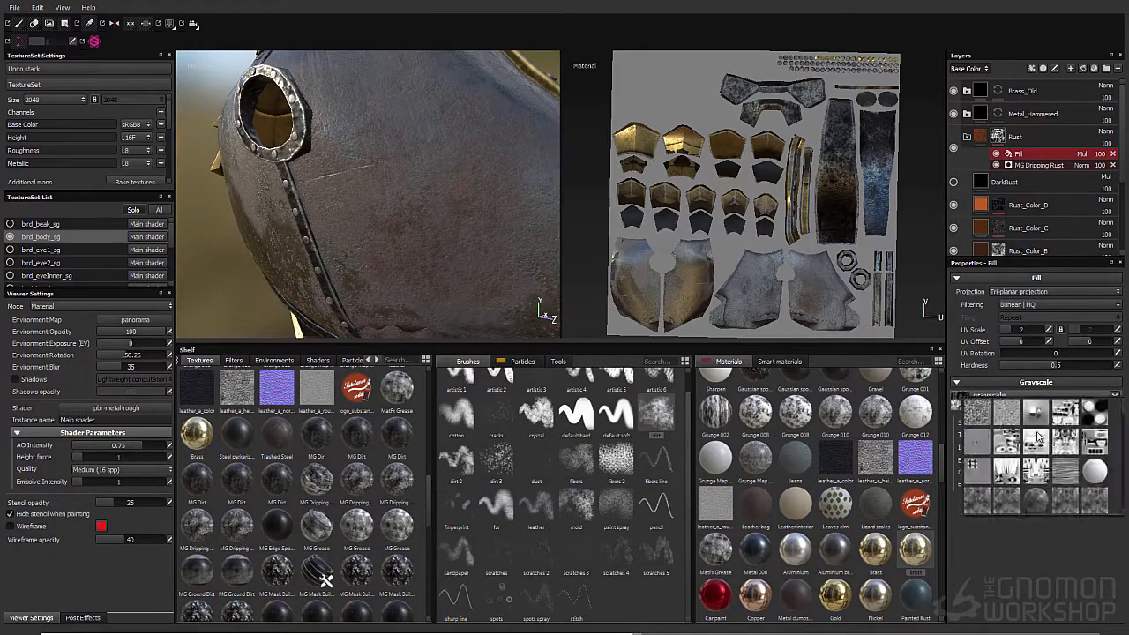
{"action": "scroll", "coordinate": [1062, 453], "scroll_direction": "down", "scroll_amount": 6}
{"action": "left_click", "coordinate": [1062, 453]}
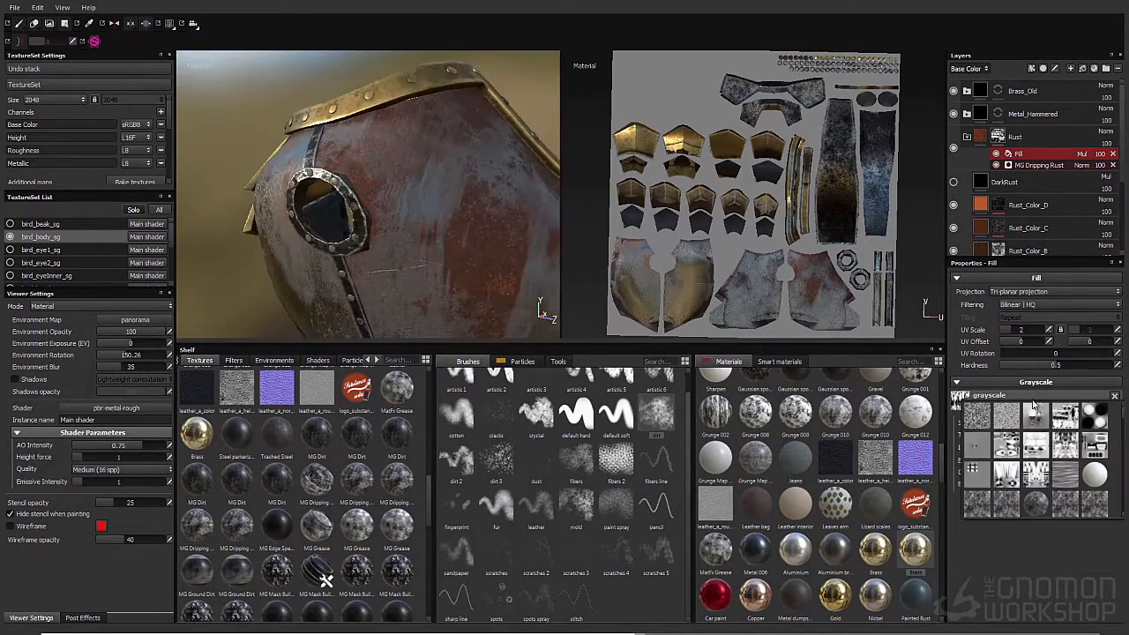
{"action": "scroll", "coordinate": [1026, 488], "scroll_direction": "down", "scroll_amount": 3}
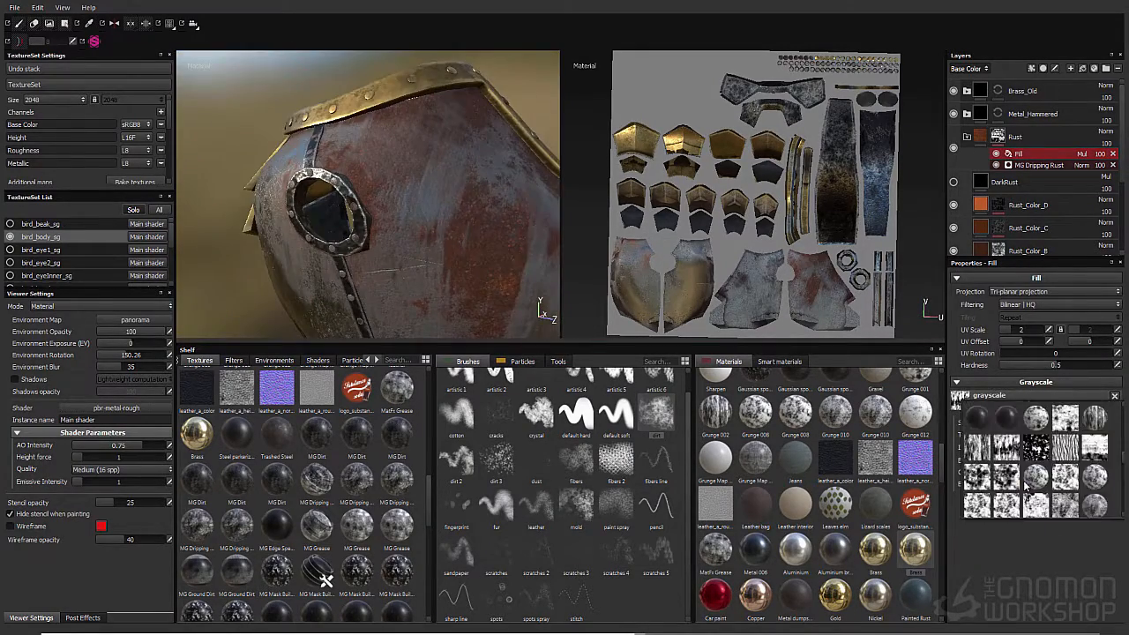
{"action": "left_click", "coordinate": [1037, 477]}
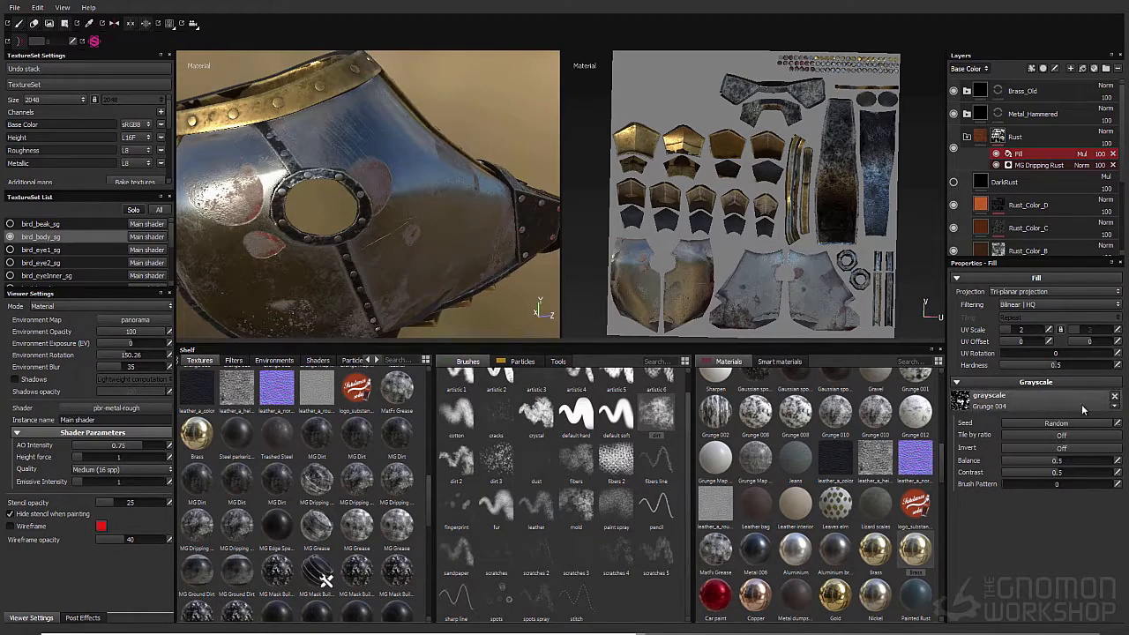
Set the Rust mask Fill's UV Scale to 32.802 and lower the grunge Balance to about 0.35
{"action": "left_click", "coordinate": [1023, 332]}
{"action": "left_click_drag", "start_coordinate": [1064, 463], "coordinate": [1015, 464]}
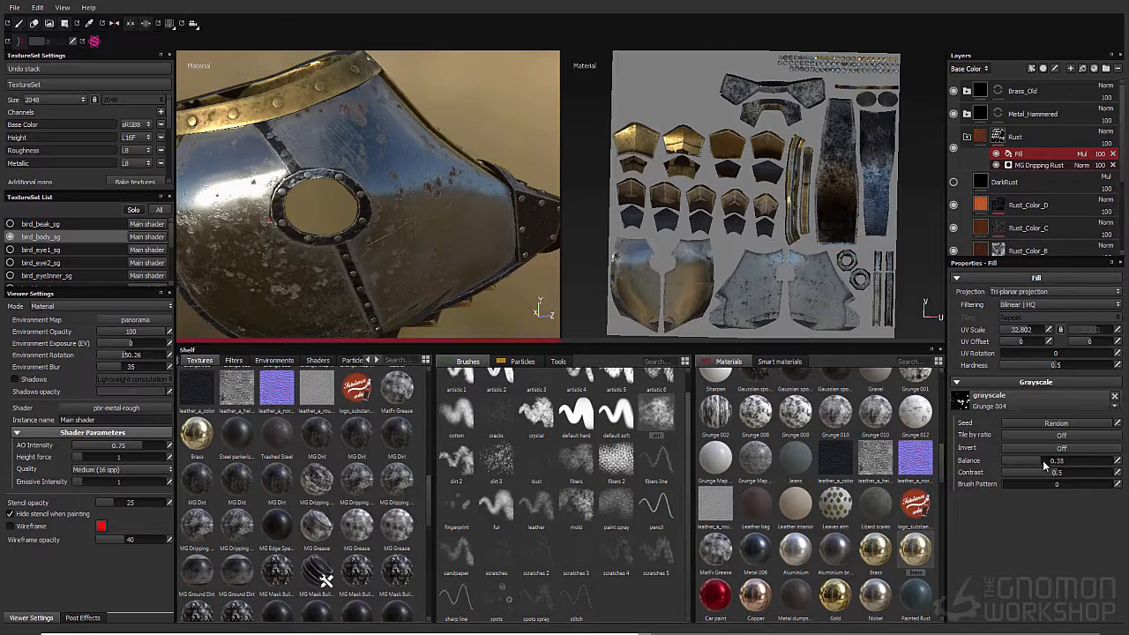
{"action": "left_click_drag", "start_coordinate": [353, 203], "coordinate": [439, 201], "text": "alt"}
{"action": "right_click_drag", "start_coordinate": [439, 202], "coordinate": [538, 181], "text": "alt"}
Set the Rust Contrast of the Rust mask's MG Dripping Rust generator to 0.91 and inspect the body
{"action": "left_click", "coordinate": [1043, 165]}
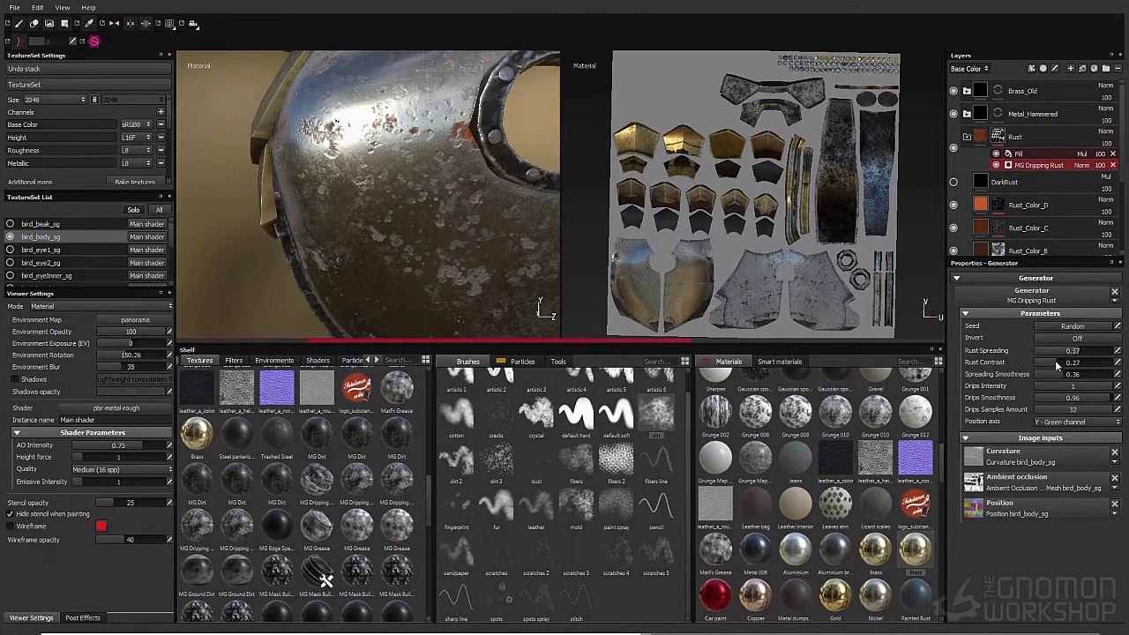
{"action": "right_click_drag", "start_coordinate": [476, 194], "coordinate": [398, 232], "text": "alt"}
{"action": "left_click_drag", "start_coordinate": [397, 232], "coordinate": [391, 181], "text": "alt"}
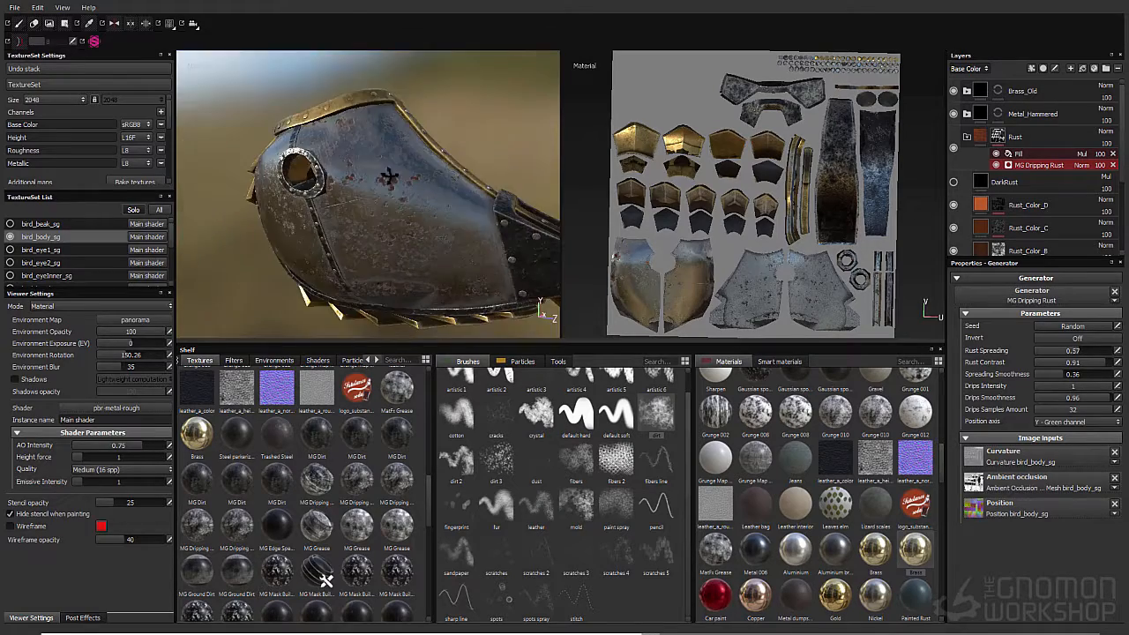
{"action": "right_click_drag", "start_coordinate": [391, 182], "coordinate": [454, 141], "text": "alt"}
Try UV projection on the Rust mask's Fill, then return it to Tri-planar projection
{"action": "left_click", "coordinate": [1006, 154]}
{"action": "left_click", "coordinate": [1026, 292]}
{"action": "left_click", "coordinate": [1023, 301]}
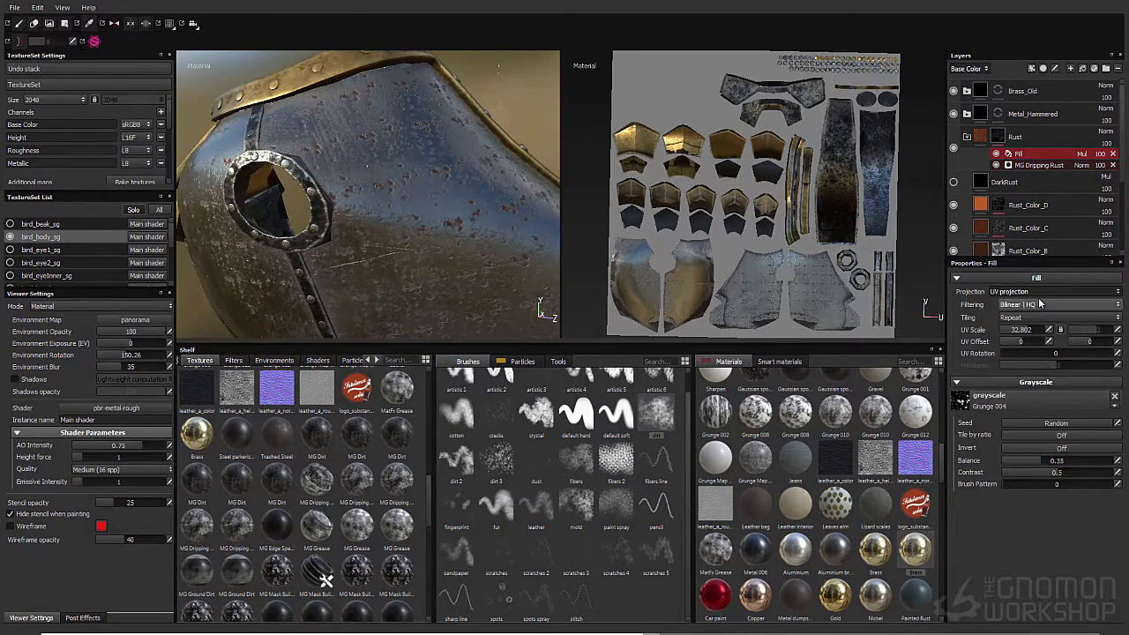
{"action": "left_click", "coordinate": [1032, 292]}
{"action": "left_click", "coordinate": [1034, 312]}
Set the Fill's UV Rotation to 77.28 and load GrungeMap_007 as its grayscale
{"action": "left_click_drag", "start_coordinate": [1006, 355], "coordinate": [1025, 356]}
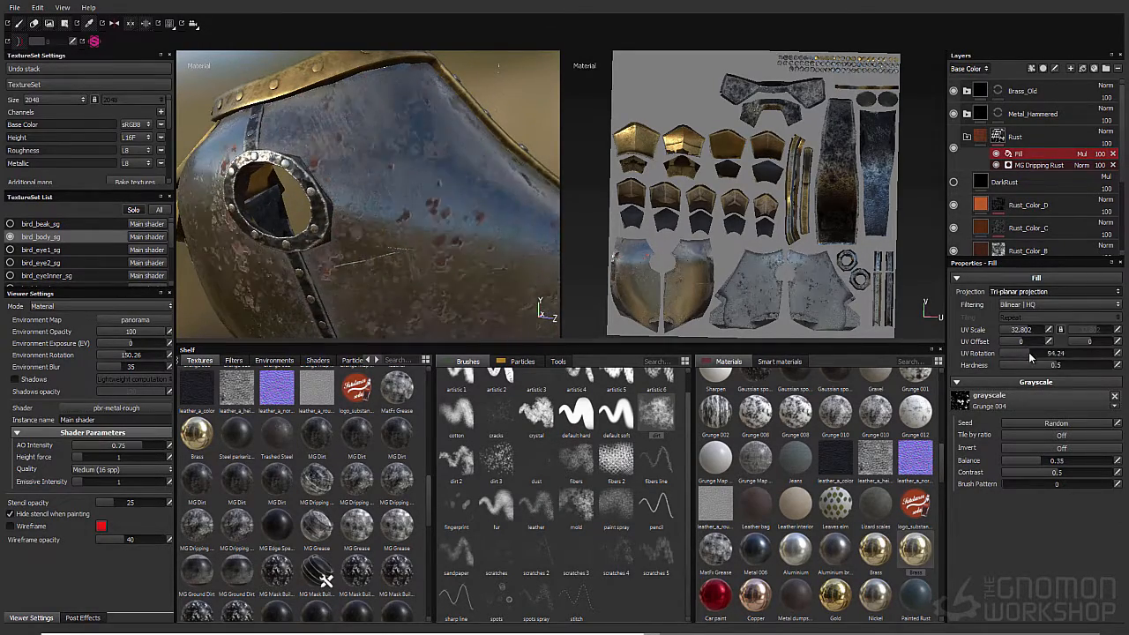
{"action": "left_click", "coordinate": [961, 399]}
{"action": "left_click", "coordinate": [1007, 501]}
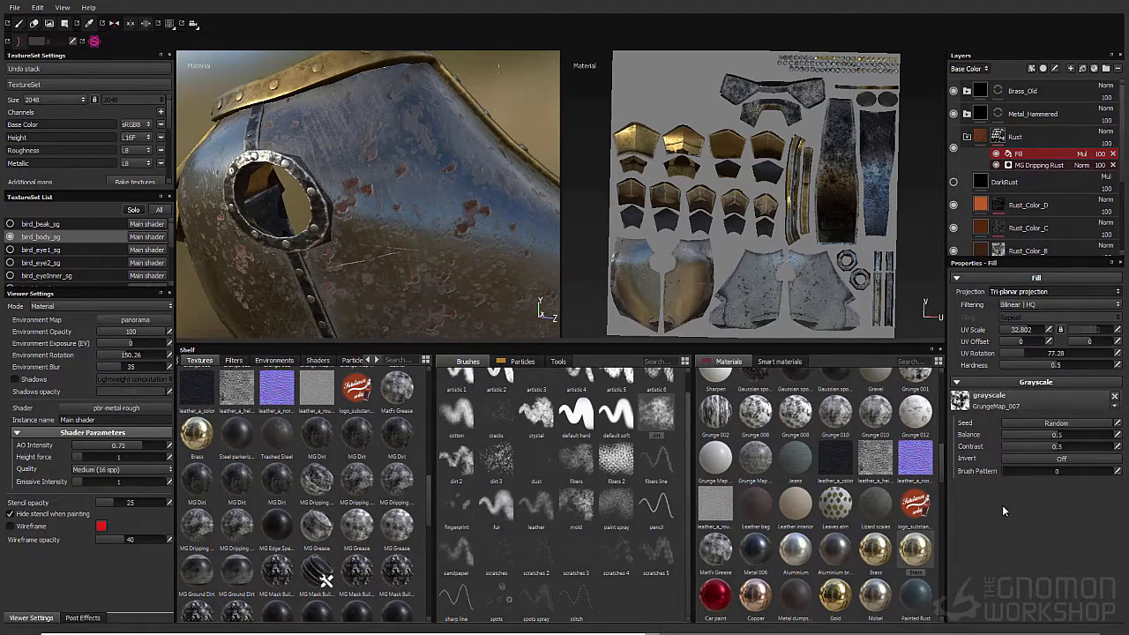
{"action": "right_click_drag", "start_coordinate": [449, 182], "coordinate": [366, 217], "text": "alt"}
{"action": "left_click_drag", "start_coordinate": [365, 217], "coordinate": [423, 180], "text": "alt"}
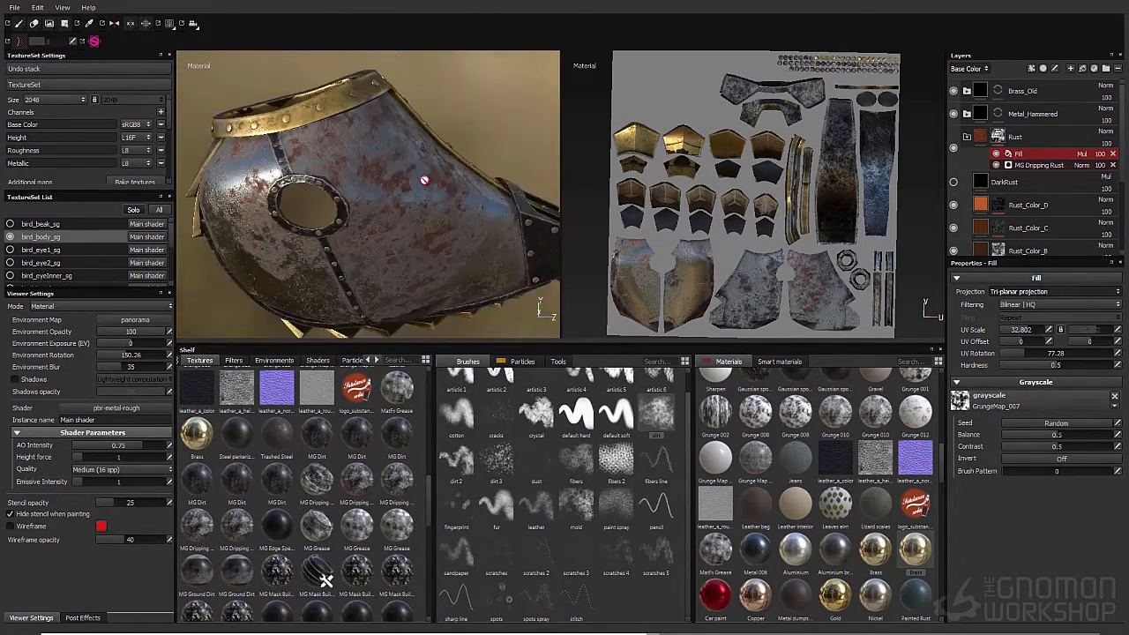
Set the Rust mask Fill's UV Rotation to 131.94, grunge Contrast to 0.9 and Balance to 0.61
{"action": "right_click_drag", "start_coordinate": [423, 180], "coordinate": [459, 182], "text": "alt"}
{"action": "left_click_drag", "start_coordinate": [1026, 355], "coordinate": [1043, 355]}
{"action": "left_click_drag", "start_coordinate": [491, 237], "coordinate": [468, 173], "text": "alt"}
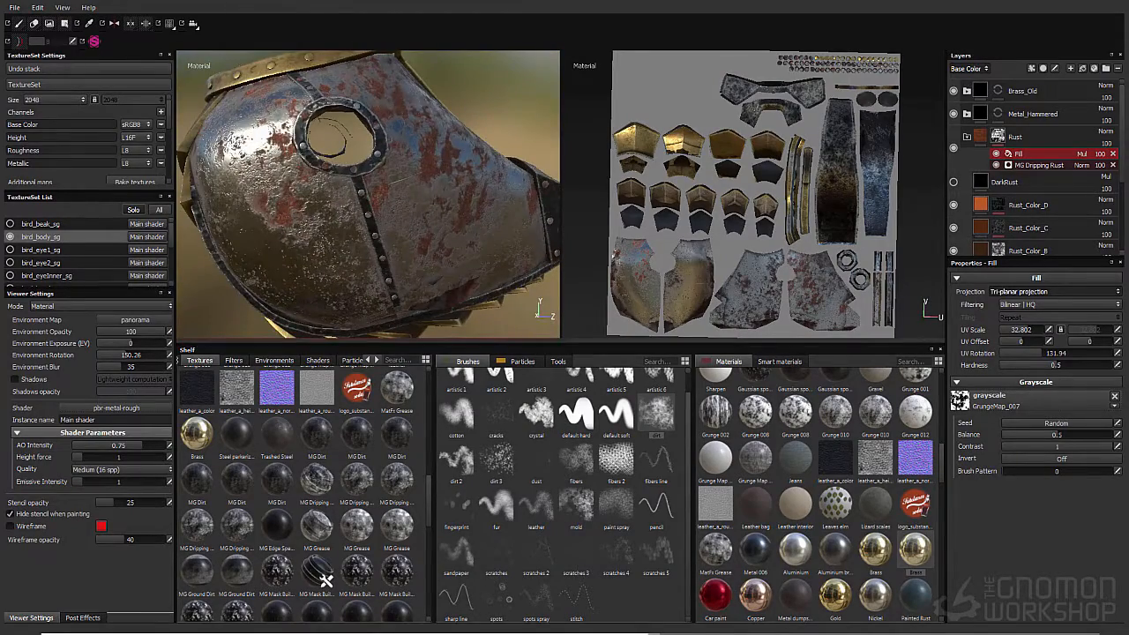
{"action": "left_click_drag", "start_coordinate": [1107, 446], "coordinate": [1102, 447]}
{"action": "left_click_drag", "start_coordinate": [468, 212], "coordinate": [362, 234], "text": "alt"}
{"action": "mouse_move", "coordinate": [1054, 435]}
{"action": "left_mouse_down"}
{"action": "mouse_move", "coordinate": [1086, 435]}
{"action": "mouse_move", "coordinate": [1074, 439]}
{"action": "left_mouse_up"}
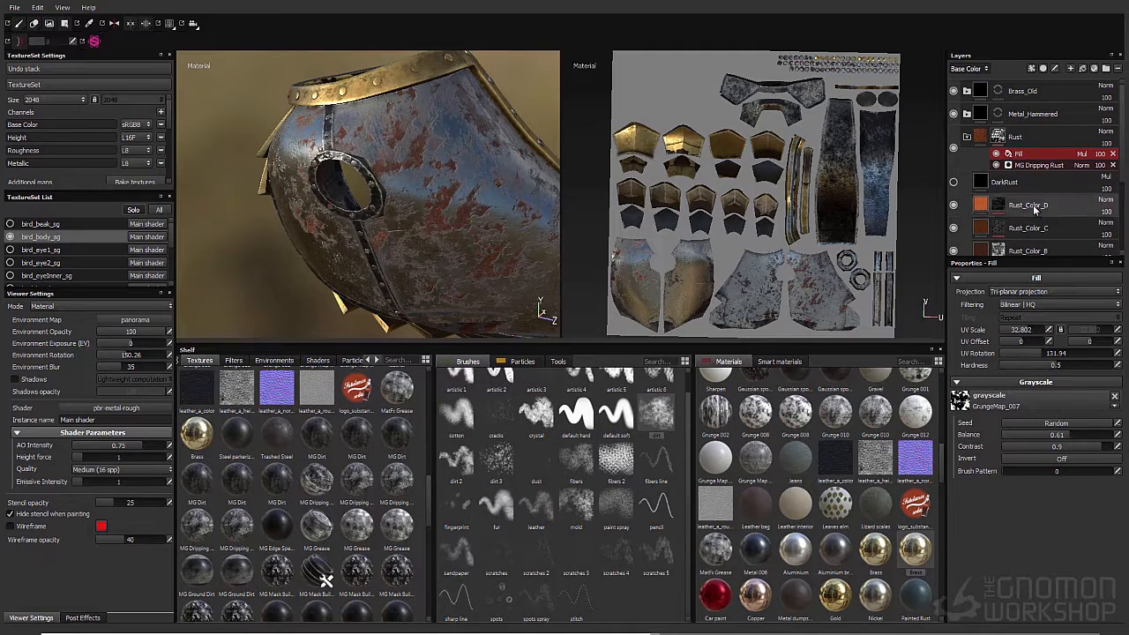
Add a second Fill to the Rust mask, make it white and set its blending mode to Multiply
{"action": "right_click", "coordinate": [1023, 136]}
{"action": "left_click", "coordinate": [1022, 419]}
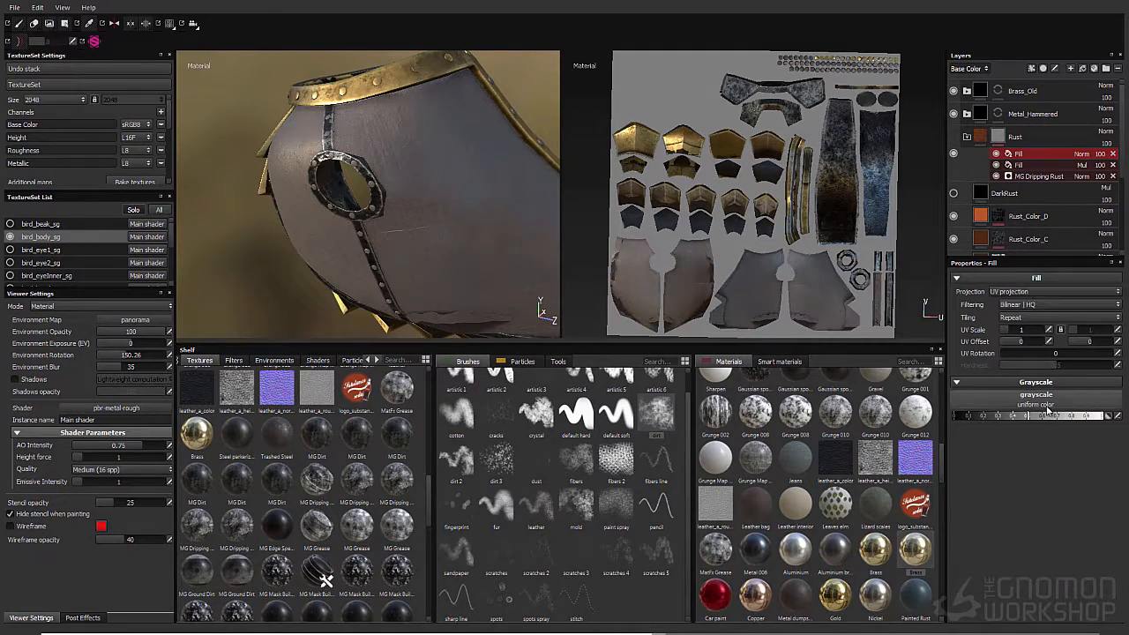
{"action": "left_click_drag", "start_coordinate": [1030, 414], "coordinate": [1103, 415]}
{"action": "left_click", "coordinate": [1085, 154]}
{"action": "left_click", "coordinate": [1068, 211]}
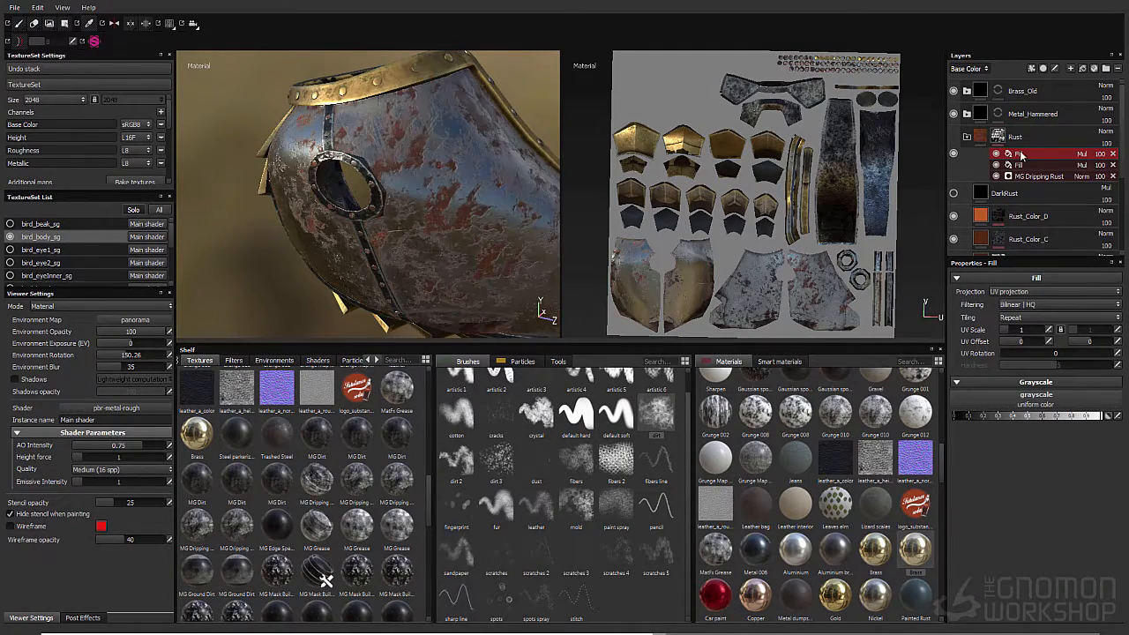
Browse the grayscale textures for the second Fill in the Rust mask
{"action": "left_click", "coordinate": [1017, 139]}
{"action": "left_click", "coordinate": [1019, 153]}
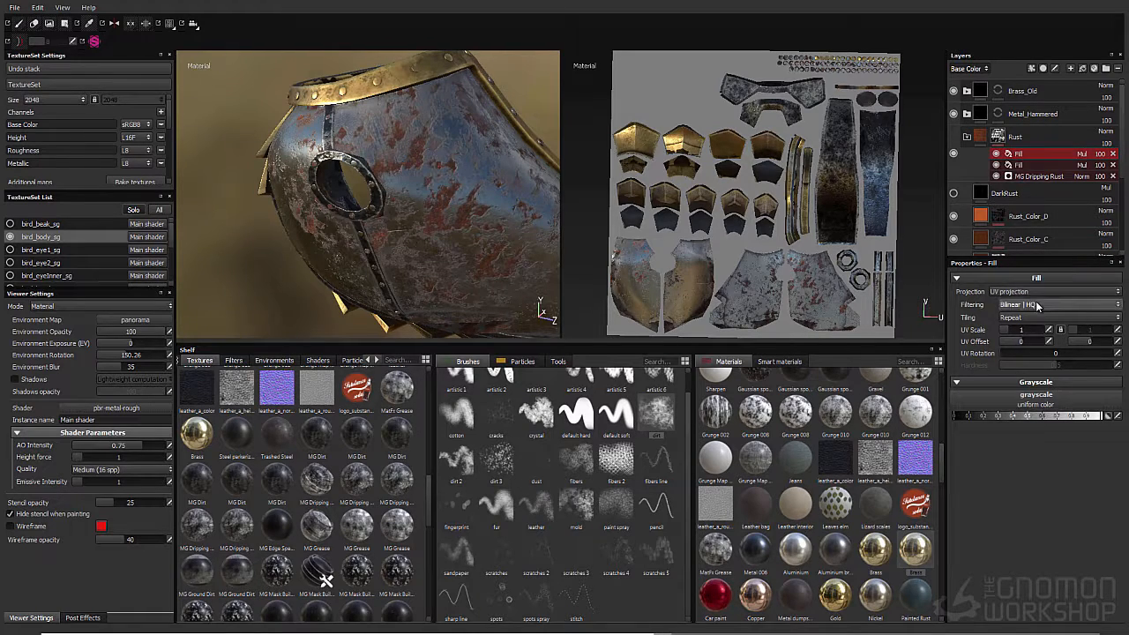
{"action": "left_click", "coordinate": [1014, 395]}
{"action": "scroll", "coordinate": [1098, 474], "scroll_direction": "down", "scroll_amount": 5}
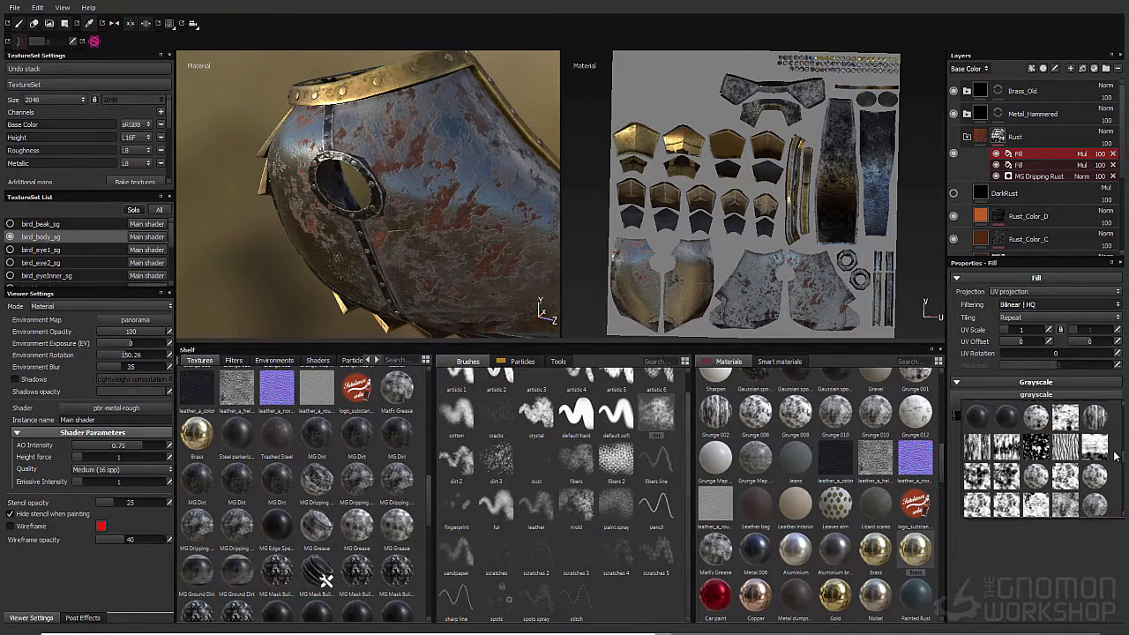
{"action": "left_click", "coordinate": [1121, 132]}
{"action": "mouse_move", "coordinate": [1120, 132]}
{"action": "left_mouse_down"}
{"action": "mouse_move", "coordinate": [1123, 195]}
{"action": "mouse_move", "coordinate": [1119, 132]}
{"action": "left_mouse_up"}
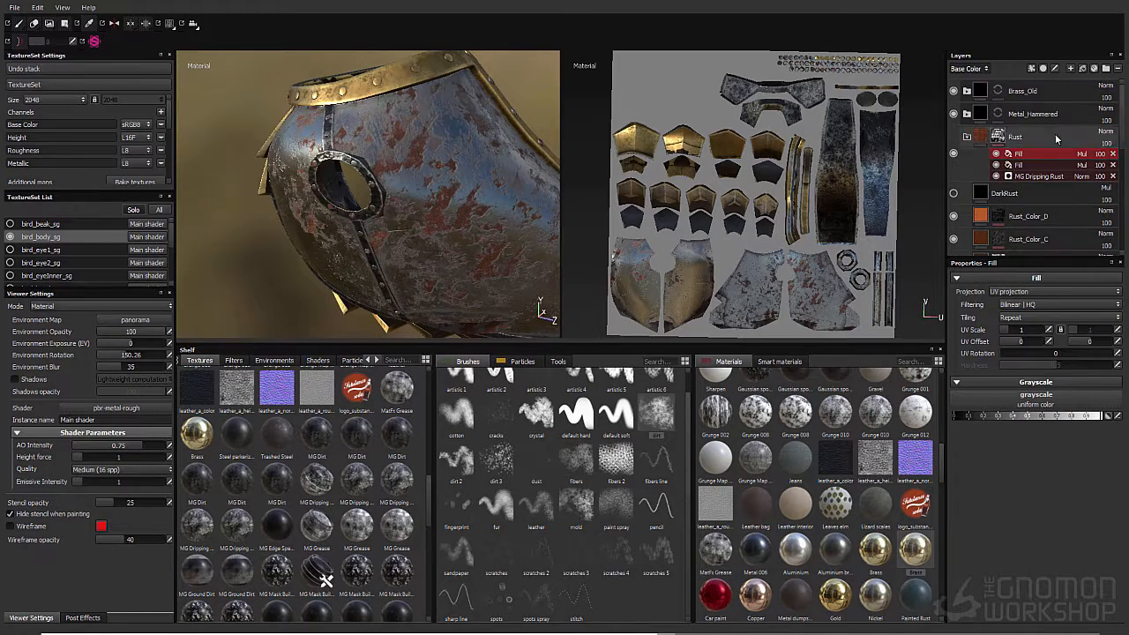
Replace the top Fill in the Rust mask with a generator and load MG Metal Edge Wear into it
{"action": "right_click", "coordinate": [1114, 157]}
{"action": "left_click", "coordinate": [1042, 335]}
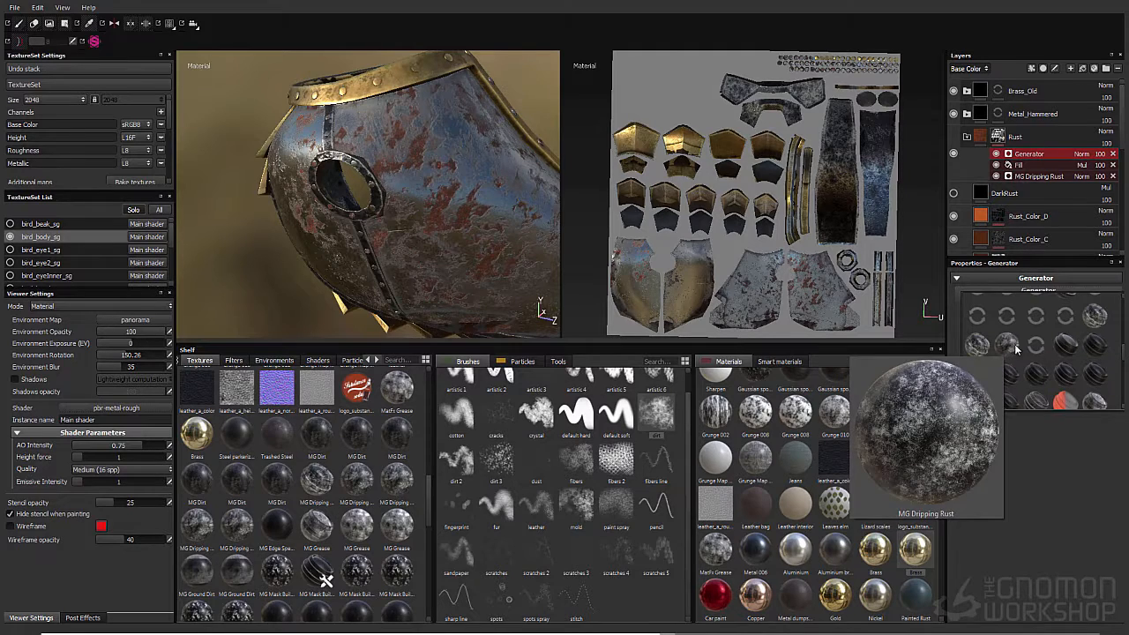
{"action": "scroll", "coordinate": [1066, 367], "scroll_direction": "down", "scroll_amount": 2}
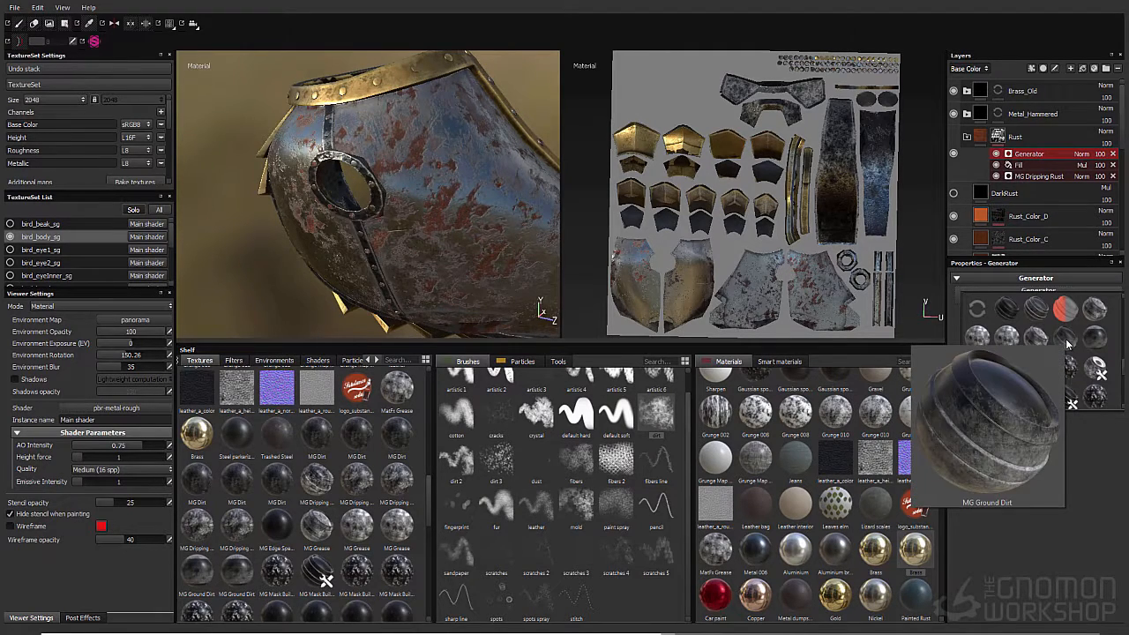
{"action": "scroll", "coordinate": [1067, 344], "scroll_direction": "down", "scroll_amount": 2}
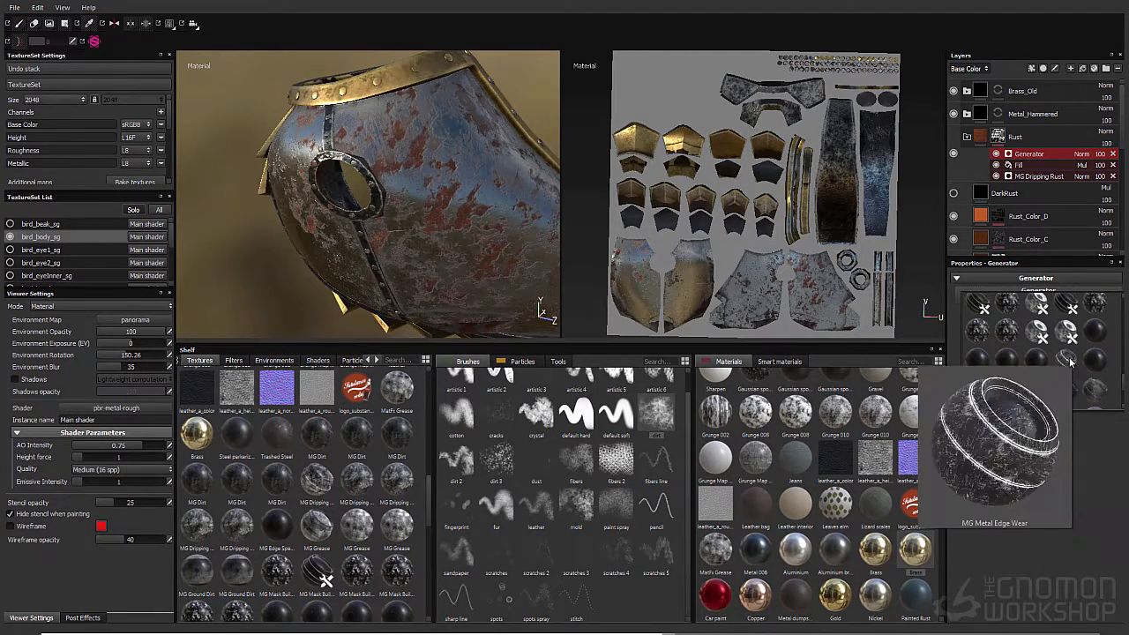
{"action": "left_click", "coordinate": [1070, 362]}
Try Metal Edge Wear with Grunge Amount 0.54, Wear Level 0.74, Wear Contrast 0.64, Ambient Occlusion Masking 0.9 and Curvature Weight 0.42
{"action": "left_click_drag", "start_coordinate": [1070, 353], "coordinate": [1077, 355]}
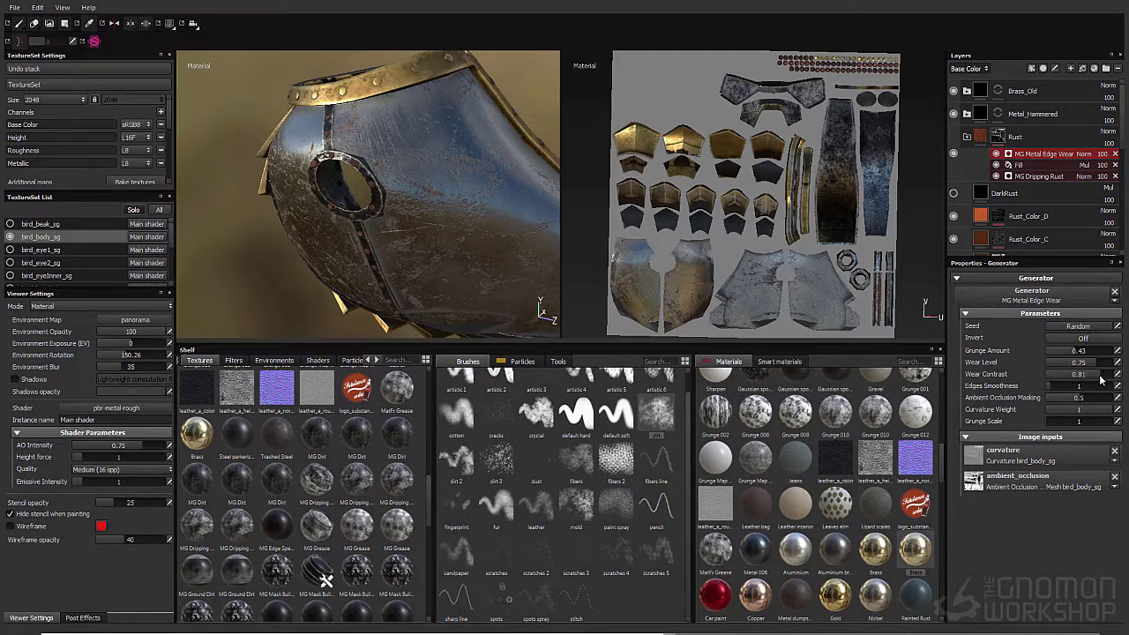
{"action": "left_click", "coordinate": [1096, 365]}
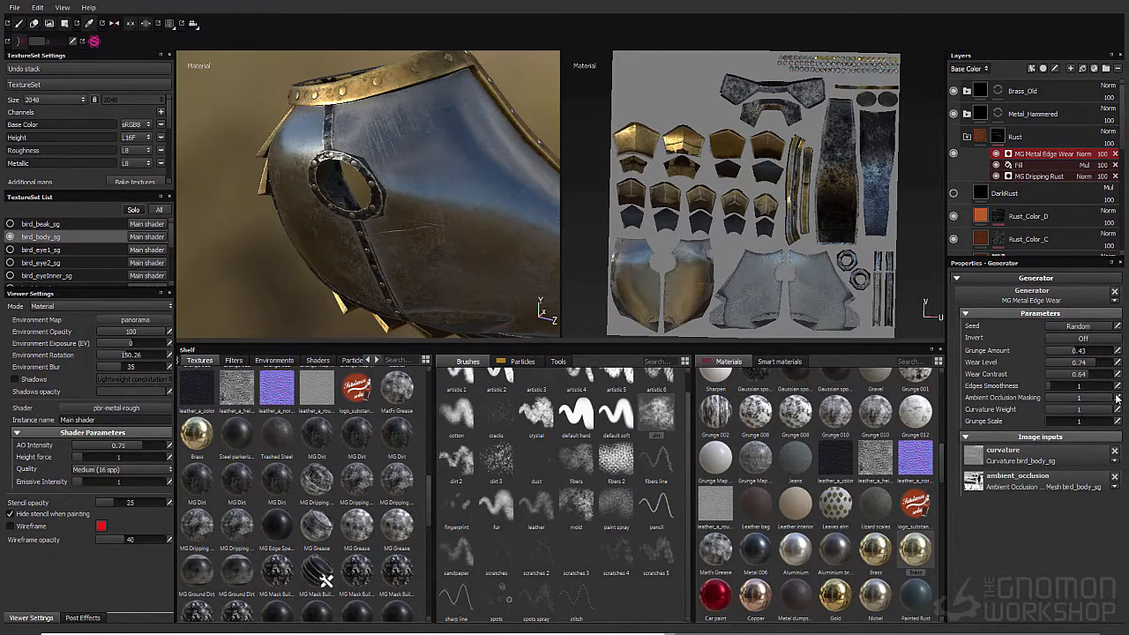
{"action": "left_click", "coordinate": [1084, 340]}
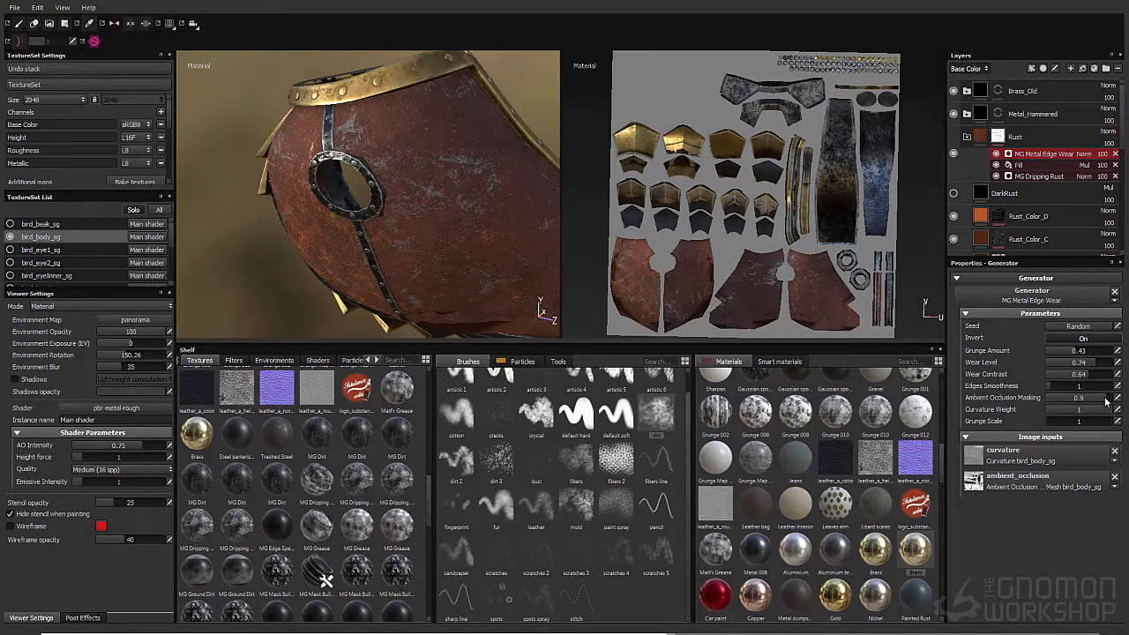
{"action": "left_click", "coordinate": [1074, 342]}
{"action": "left_click", "coordinate": [1071, 410]}
{"action": "left_click_drag", "start_coordinate": [371, 185], "coordinate": [494, 189], "text": "alt"}
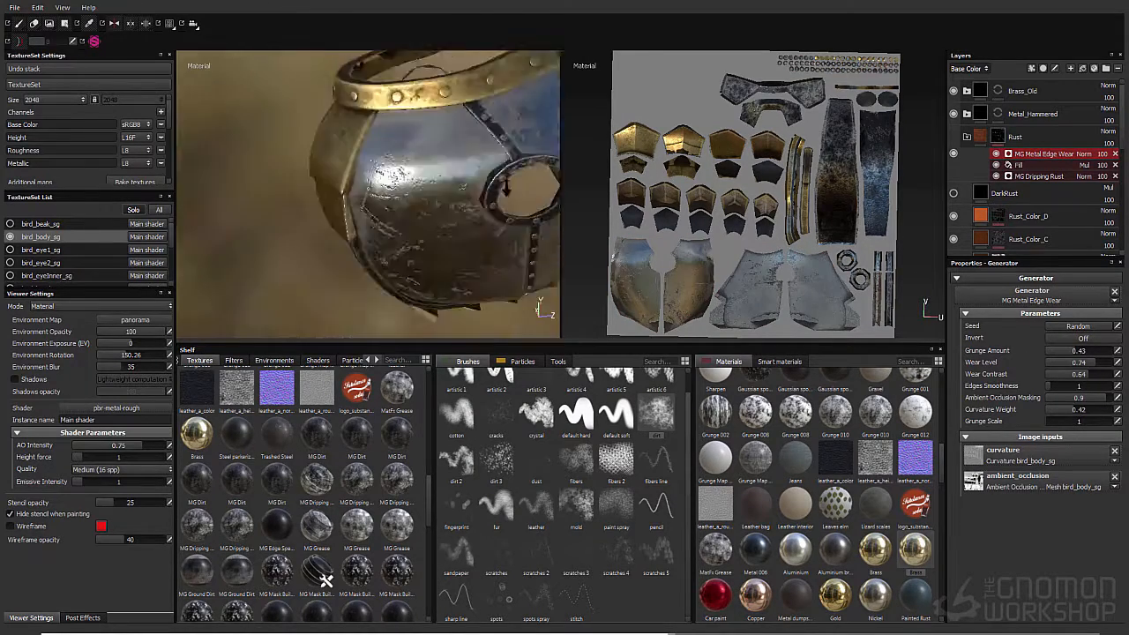
{"action": "right_click_drag", "start_coordinate": [494, 189], "coordinate": [443, 174], "text": "alt"}
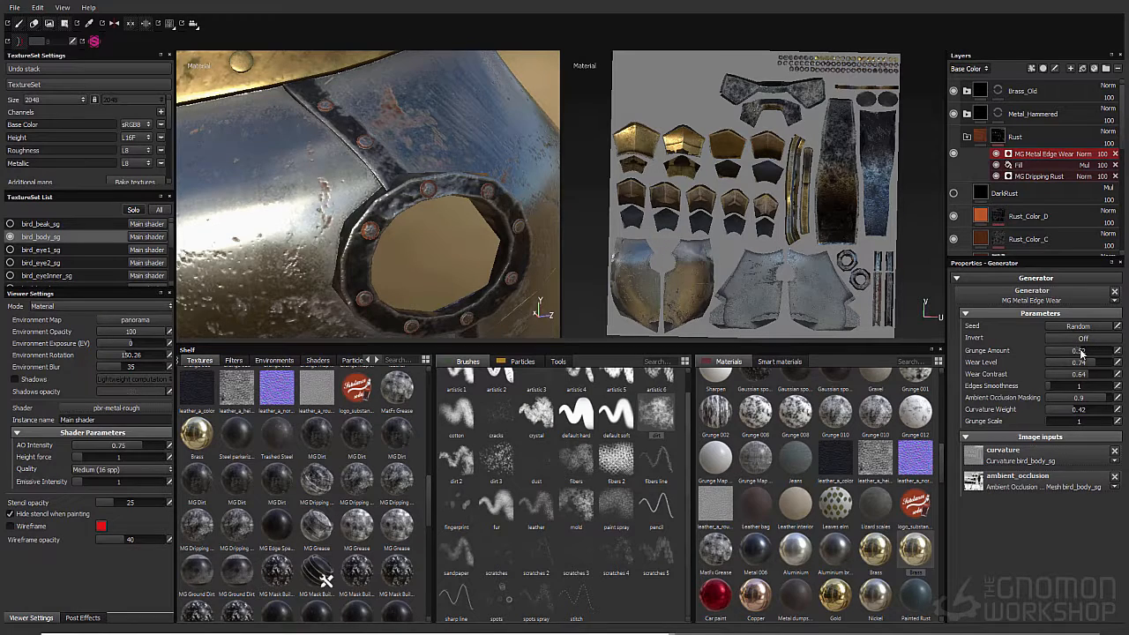
{"action": "right_click", "coordinate": [1028, 152]}
{"action": "left_click", "coordinate": [1045, 299]}
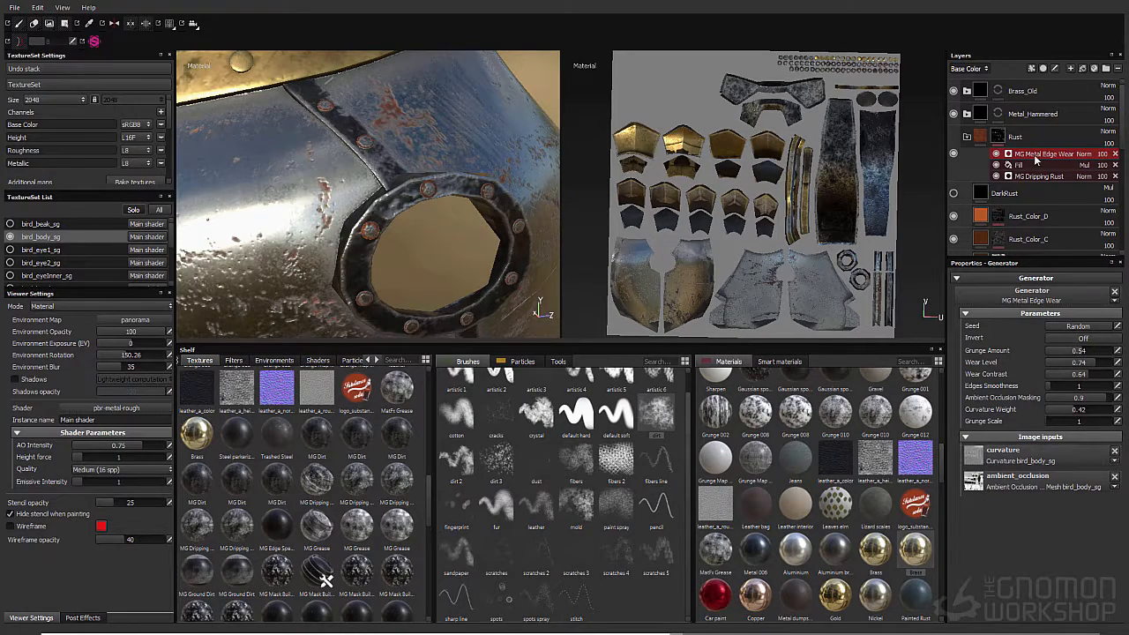
Switch the Rust mask generator to MG Mask Builder with AO Range 0.79, Contrast 0.52, Noisiness 0.42 and Curvature Global Intensity 0.26
{"action": "left_click", "coordinate": [1032, 300]}
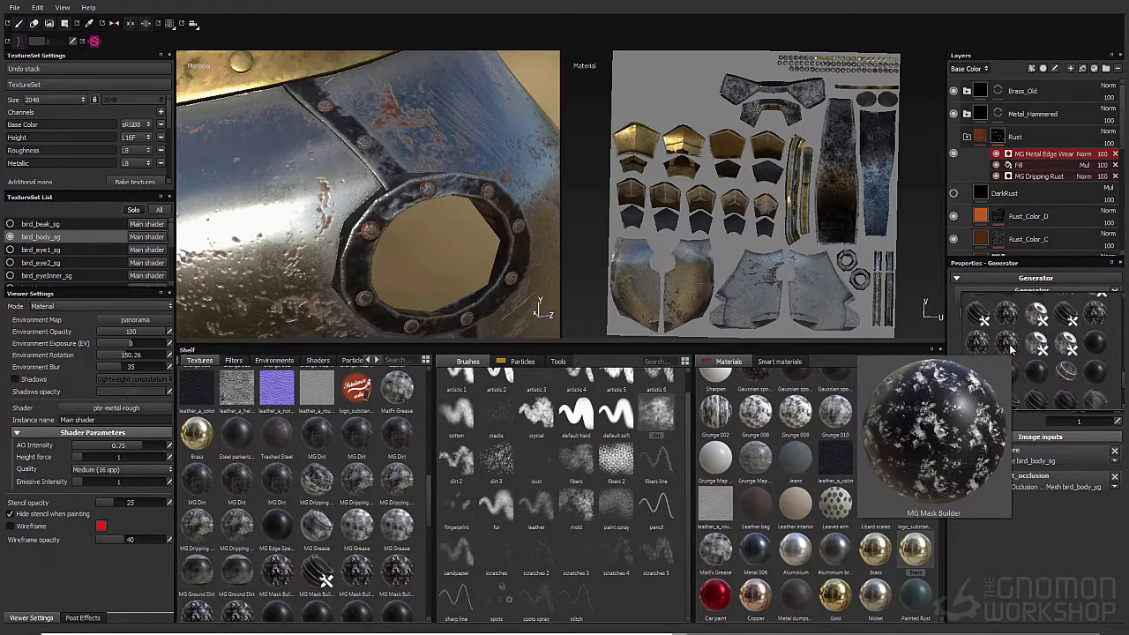
{"action": "left_click", "coordinate": [1011, 349]}
{"action": "left_click_drag", "start_coordinate": [1058, 432], "coordinate": [1066, 484]}
{"action": "scroll", "coordinate": [1061, 450], "scroll_direction": "down", "scroll_amount": 1}
{"action": "left_click", "coordinate": [1071, 468]}
{"action": "right_click_drag", "start_coordinate": [526, 289], "coordinate": [498, 269], "text": "alt"}
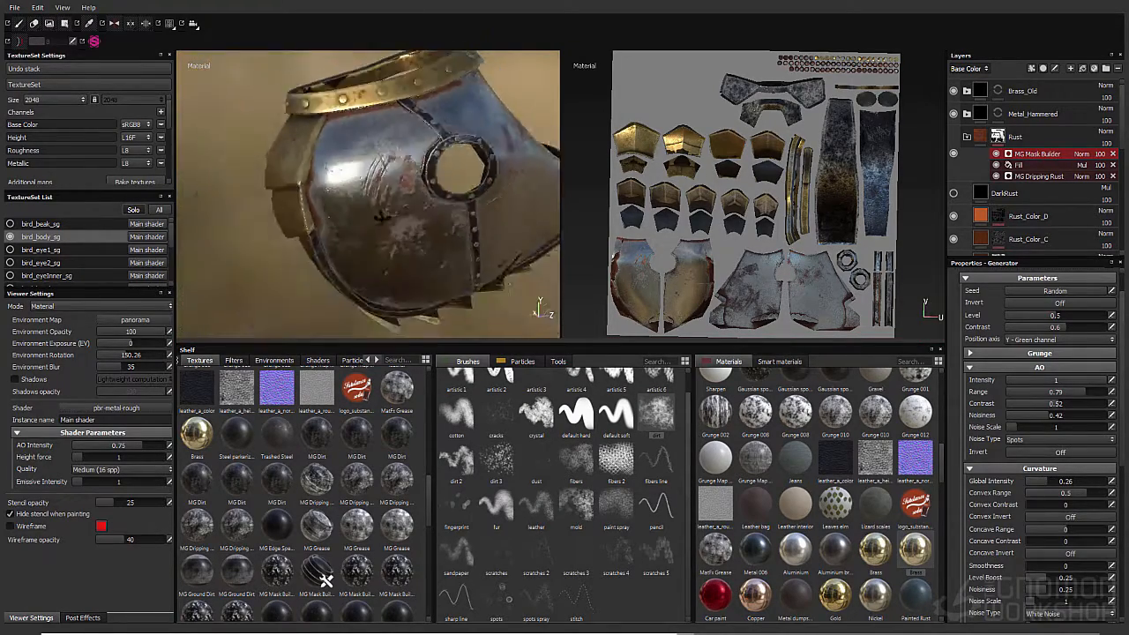
Set the Mask Builder's Grunge Intensity to 0.88 and Scale to 2, keeping its inversion off
{"action": "left_click_drag", "start_coordinate": [498, 269], "coordinate": [503, 247], "text": "alt"}
{"action": "left_click_drag", "start_coordinate": [1063, 380], "coordinate": [1096, 376]}
{"action": "left_click", "coordinate": [1000, 368]}
{"action": "left_click", "coordinate": [1006, 353]}
{"action": "left_click_drag", "start_coordinate": [481, 287], "coordinate": [439, 217], "text": "alt"}
{"action": "left_click", "coordinate": [1077, 416]}
{"action": "left_click", "coordinate": [1078, 417]}
Try changes to the Mask Builder's World Space Normal and Scatter settings, undoing each one
{"action": "scroll", "coordinate": [1064, 457], "scroll_direction": "down", "scroll_amount": 4}
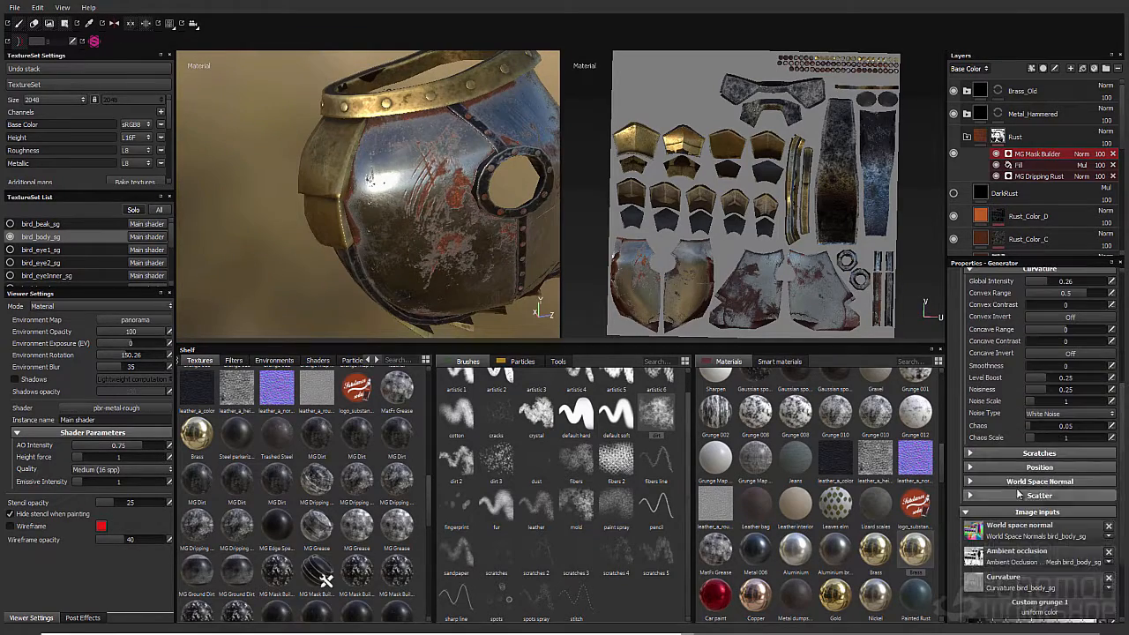
{"action": "left_click", "coordinate": [1065, 482]}
{"action": "mouse_move", "coordinate": [1073, 494]}
{"action": "left_mouse_down"}
{"action": "mouse_move", "coordinate": [1087, 496]}
{"action": "mouse_move", "coordinate": [1077, 499]}
{"action": "mouse_move", "coordinate": [1082, 481]}
{"action": "left_mouse_up"}
{"action": "key", "text": "ctrl+z"}
{"action": "scroll", "coordinate": [1077, 499], "scroll_direction": "down", "scroll_amount": 2}
{"action": "left_click", "coordinate": [1069, 462]}
{"action": "key", "text": "ctrl+z"}
{"action": "scroll", "coordinate": [1073, 481], "scroll_direction": "down", "scroll_amount": 3}
{"action": "scroll", "coordinate": [1074, 480], "scroll_direction": "up", "scroll_amount": 5}
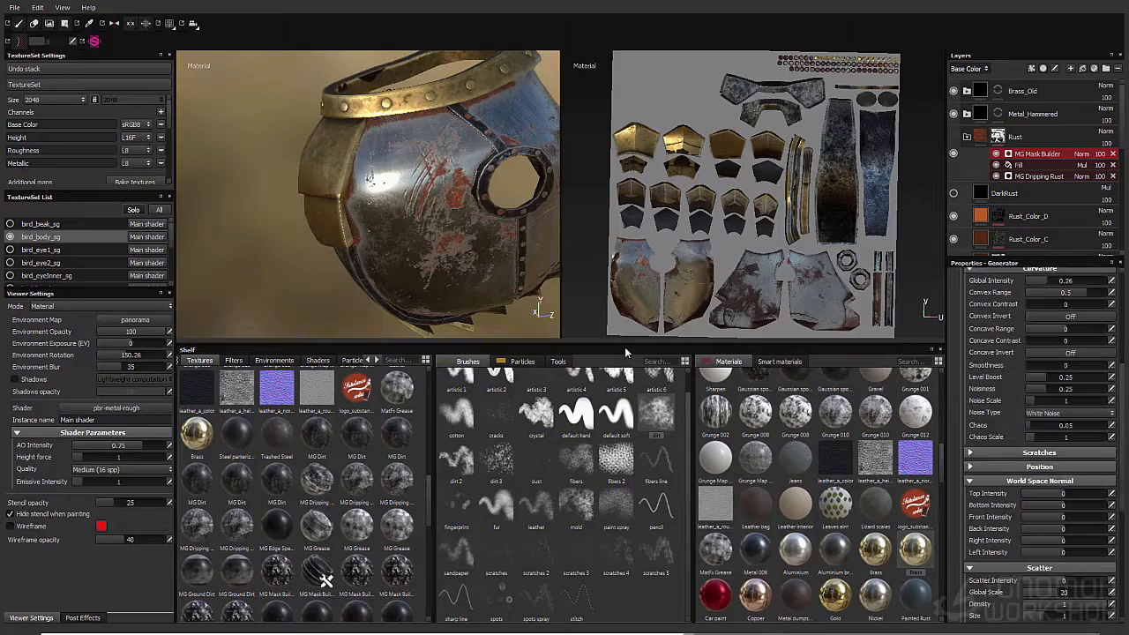
Set the Mask Builder's blending mode to Multiply in the Rust mask and compare the rust with it toggled
{"action": "left_click_drag", "start_coordinate": [335, 216], "coordinate": [529, 176], "text": "alt"}
{"action": "left_click", "coordinate": [996, 154]}
{"action": "left_click_drag", "start_coordinate": [282, 177], "coordinate": [444, 189], "text": "alt"}
{"action": "left_click", "coordinate": [1081, 154]}
{"action": "left_click", "coordinate": [1063, 203]}
{"action": "left_click", "coordinate": [995, 153]}
Set the Rust Mask Builder's Level to 0.56 and Contrast to 1, and inspect the rust around the body
{"action": "scroll", "coordinate": [1076, 337], "scroll_direction": "up", "scroll_amount": 1}
{"action": "left_click", "coordinate": [1055, 319]}
{"action": "left_click", "coordinate": [1033, 488]}
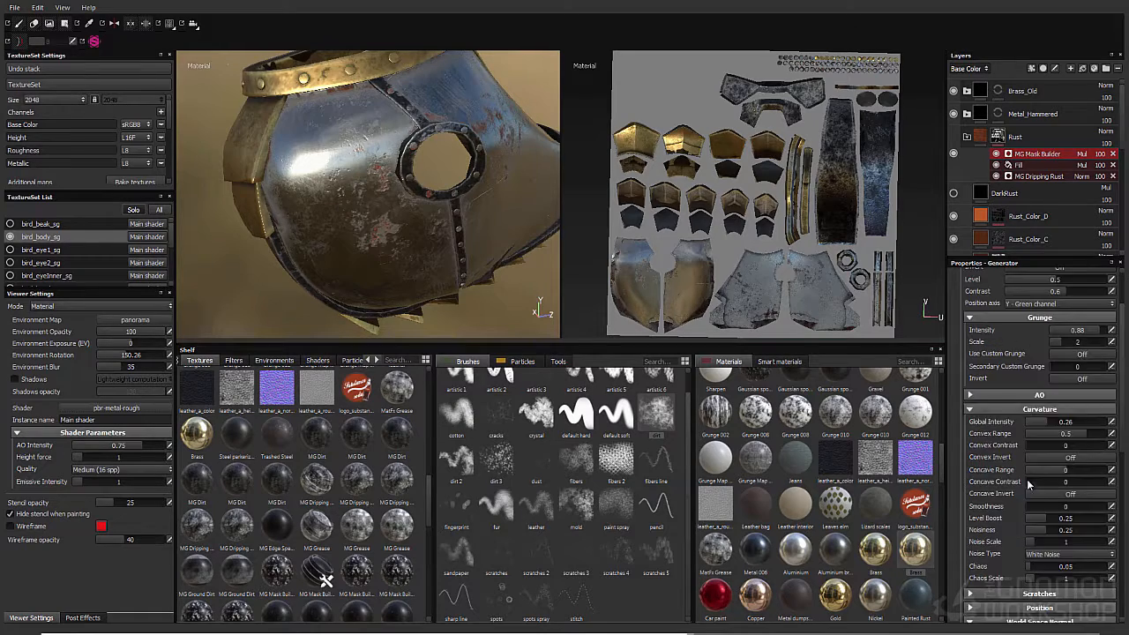
{"action": "scroll", "coordinate": [1025, 471], "scroll_direction": "down", "scroll_amount": 1}
{"action": "right_click_drag", "start_coordinate": [471, 116], "coordinate": [512, 150], "text": "alt"}
{"action": "scroll", "coordinate": [1068, 524], "scroll_direction": "up", "scroll_amount": 6}
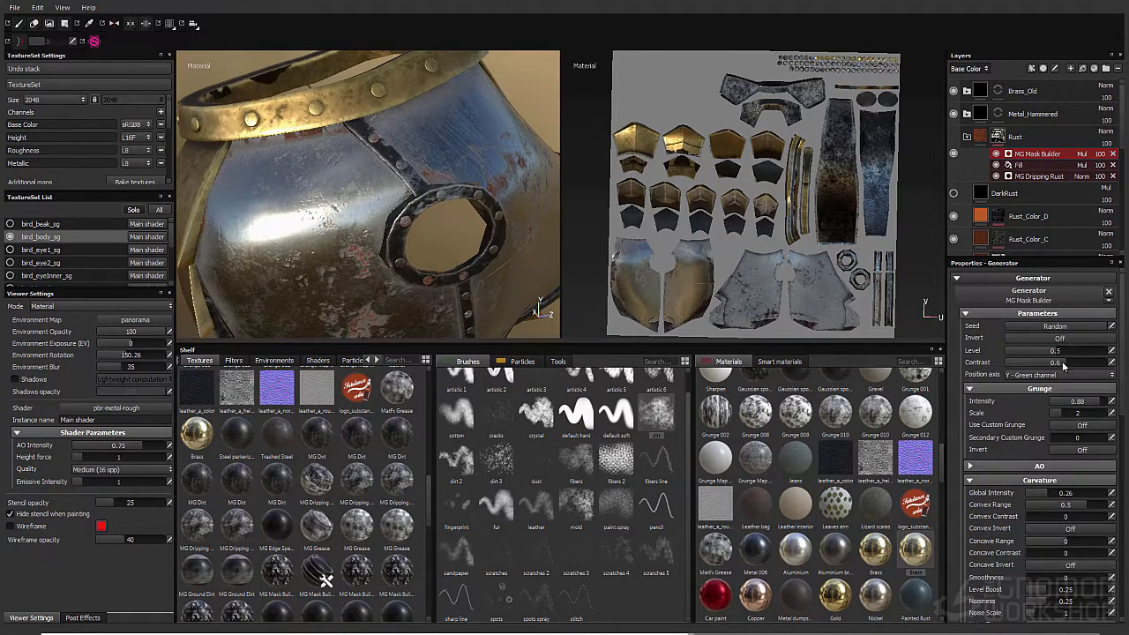
{"action": "left_click_drag", "start_coordinate": [1071, 350], "coordinate": [1092, 367]}
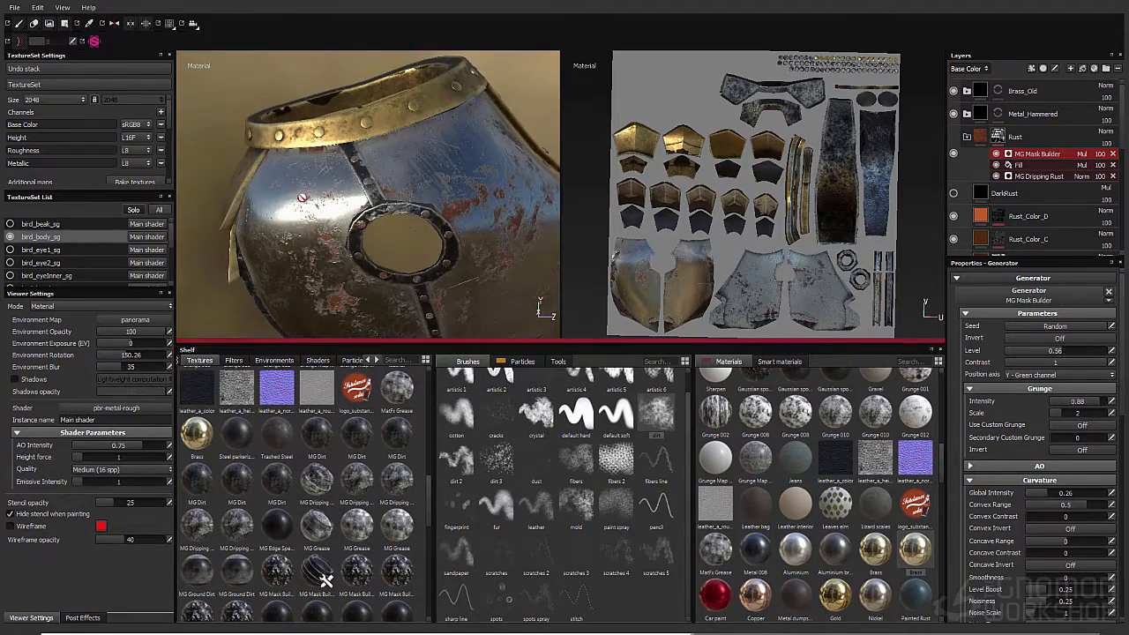
{"action": "left_click_drag", "start_coordinate": [303, 198], "coordinate": [436, 236], "text": "alt"}
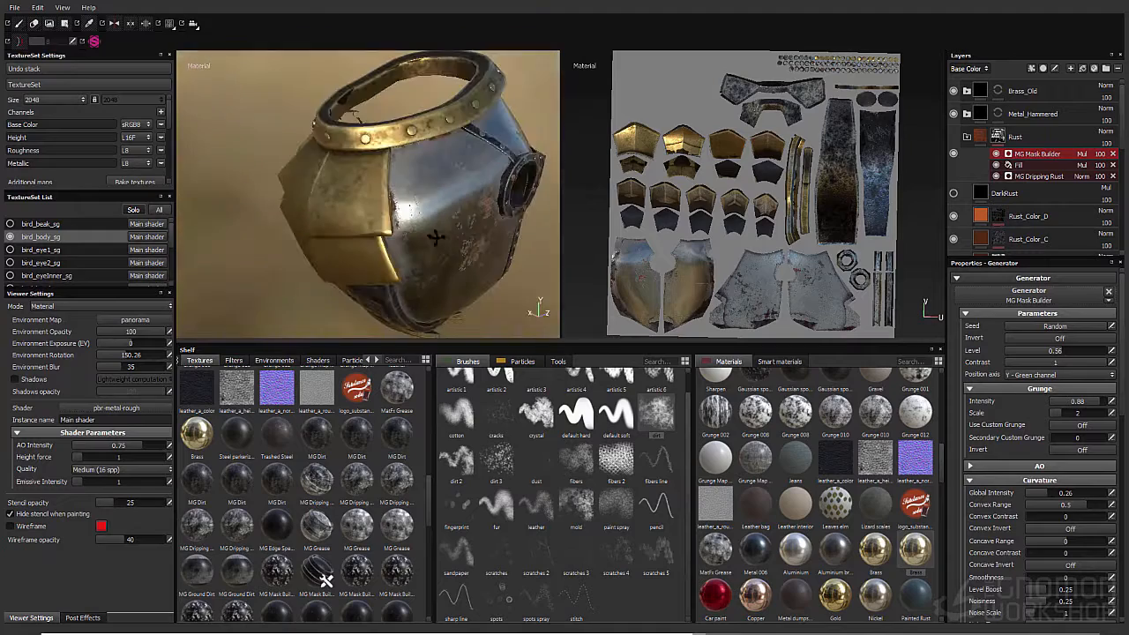
{"action": "left_click", "coordinate": [1039, 465]}
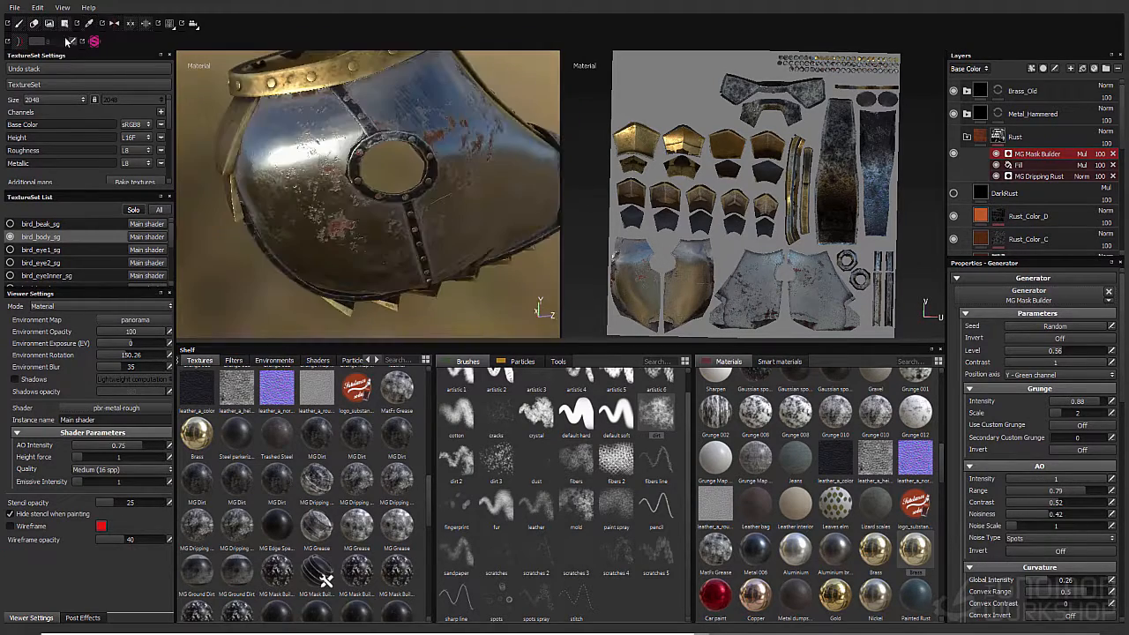
Save the project and display all texture sets of the bird again
{"action": "key", "text": "ctrl+s"}
{"action": "key", "text": "Return"}
{"action": "left_click", "coordinate": [159, 209]}
{"action": "scroll", "coordinate": [343, 172], "scroll_direction": "down", "scroll_amount": 3}
{"action": "middle_click_drag", "start_coordinate": [343, 171], "coordinate": [295, 146], "text": "alt"}
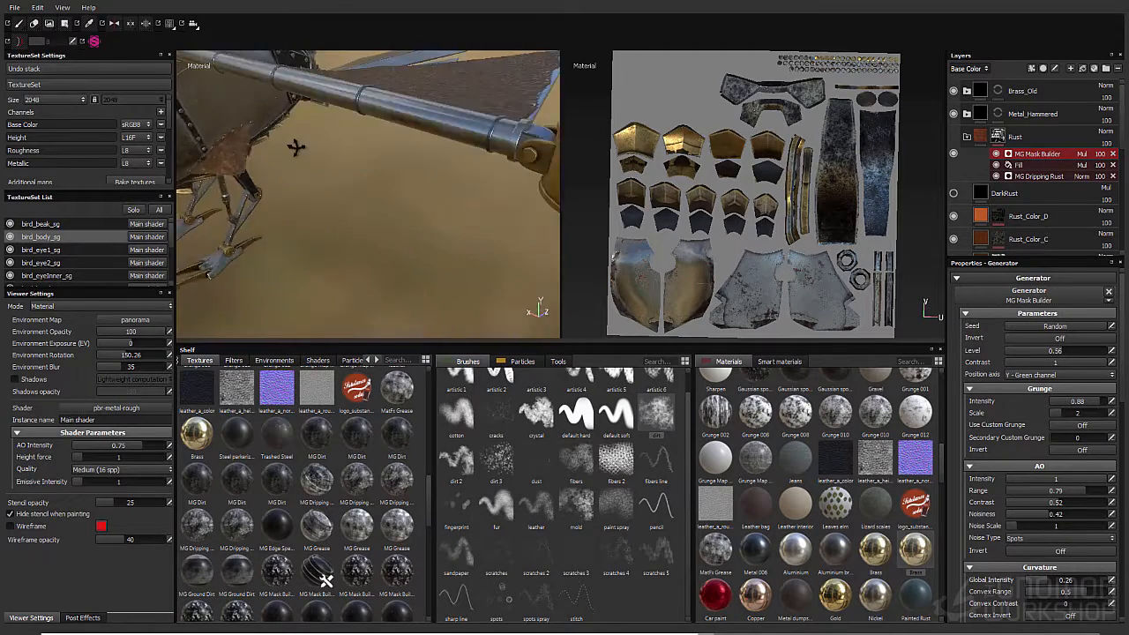
{"action": "left_click_drag", "start_coordinate": [294, 147], "coordinate": [421, 233], "text": "alt"}
{"action": "scroll", "coordinate": [422, 232], "scroll_direction": "down", "scroll_amount": 3}
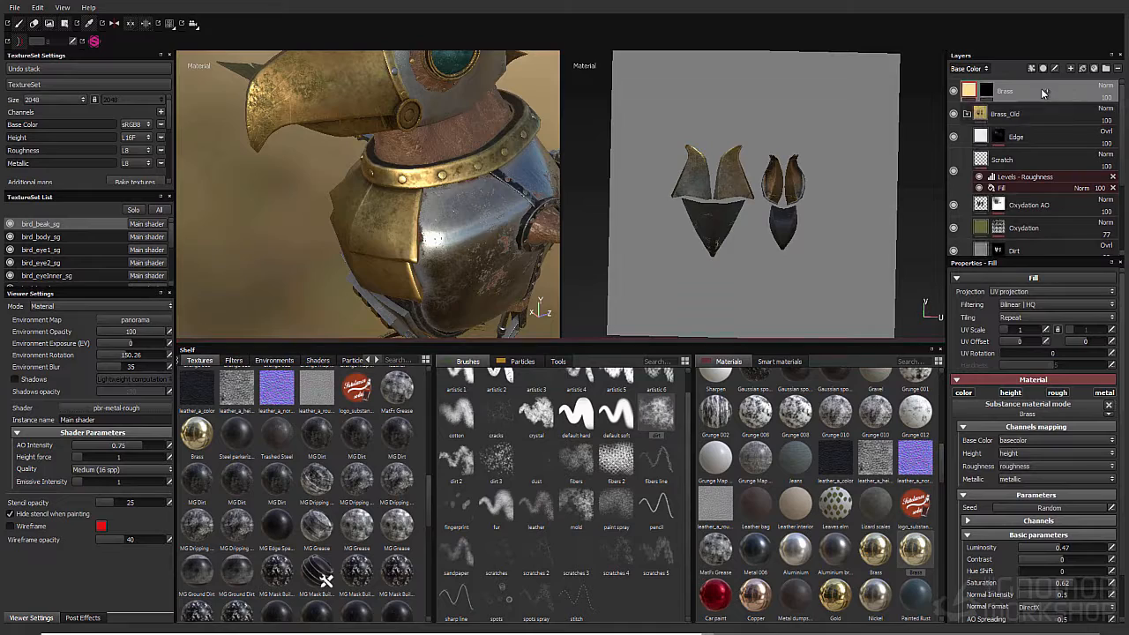
Paste the beak's Brass layer above Brass_Old in bird_body_sg and select its mask for painting
{"action": "left_click", "coordinate": [95, 236]}
{"action": "left_click", "coordinate": [981, 96]}
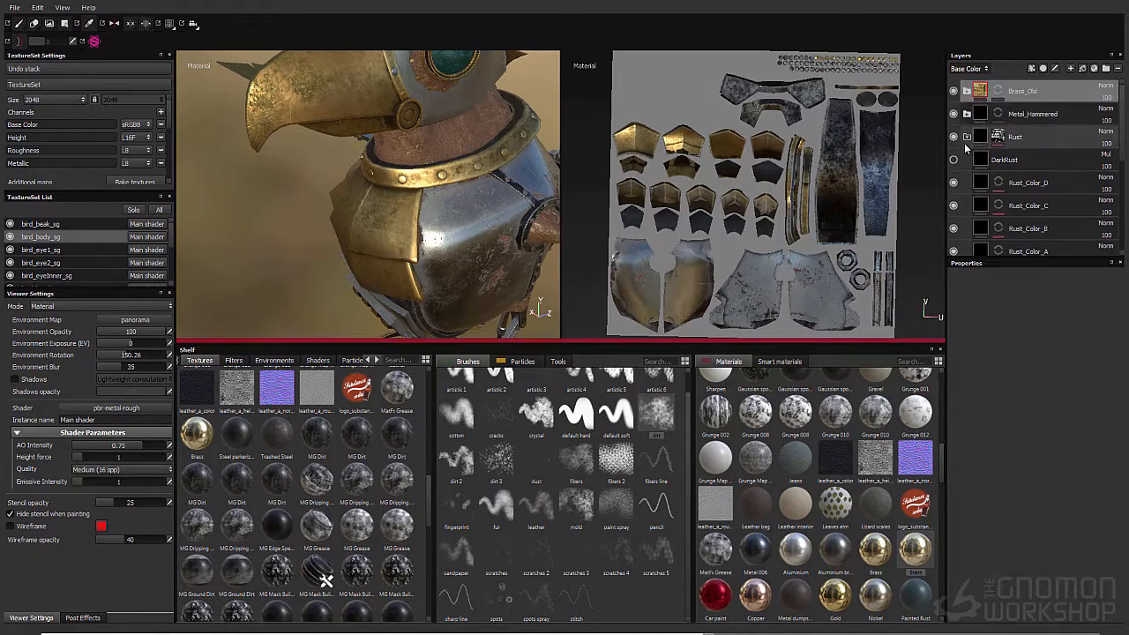
{"action": "left_click", "coordinate": [966, 138]}
{"action": "left_click", "coordinate": [1017, 99]}
{"action": "key", "text": "ctrl+v"}
{"action": "left_click", "coordinate": [984, 92]}
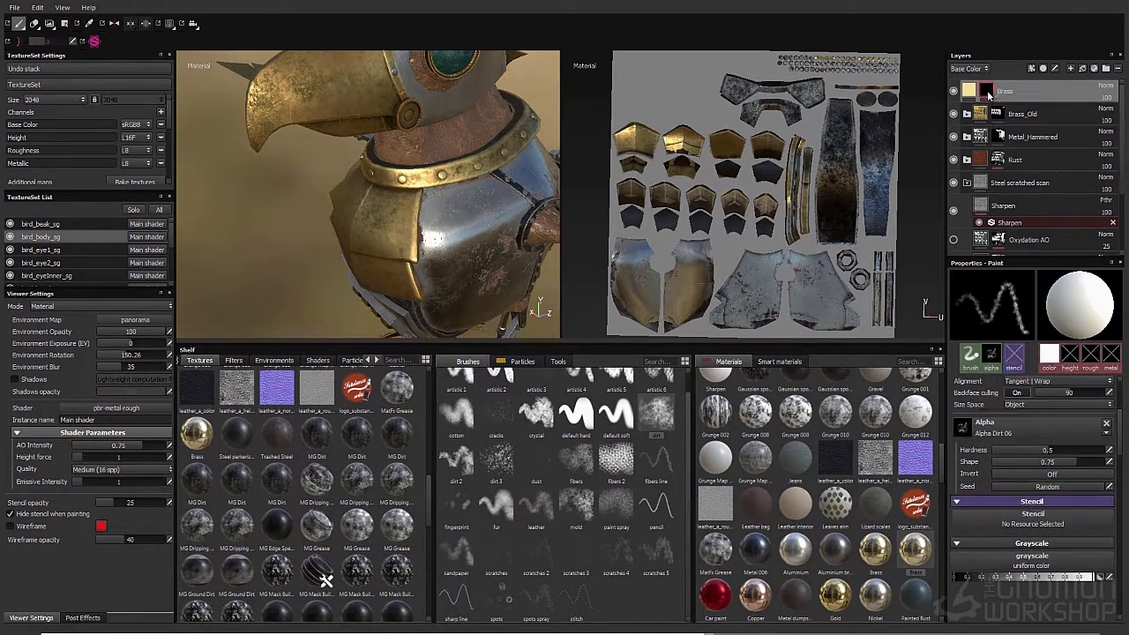
{"action": "right_click", "coordinate": [981, 88]}
{"action": "left_click", "coordinate": [997, 133]}
Paint scratches on the brass chest plates in the Brass mask with the scratches 2 brush
{"action": "left_click_drag", "start_coordinate": [371, 189], "coordinate": [423, 181], "text": "alt"}
{"action": "right_click_drag", "start_coordinate": [423, 180], "coordinate": [432, 202], "text": "alt"}
{"action": "left_click", "coordinate": [533, 555]}
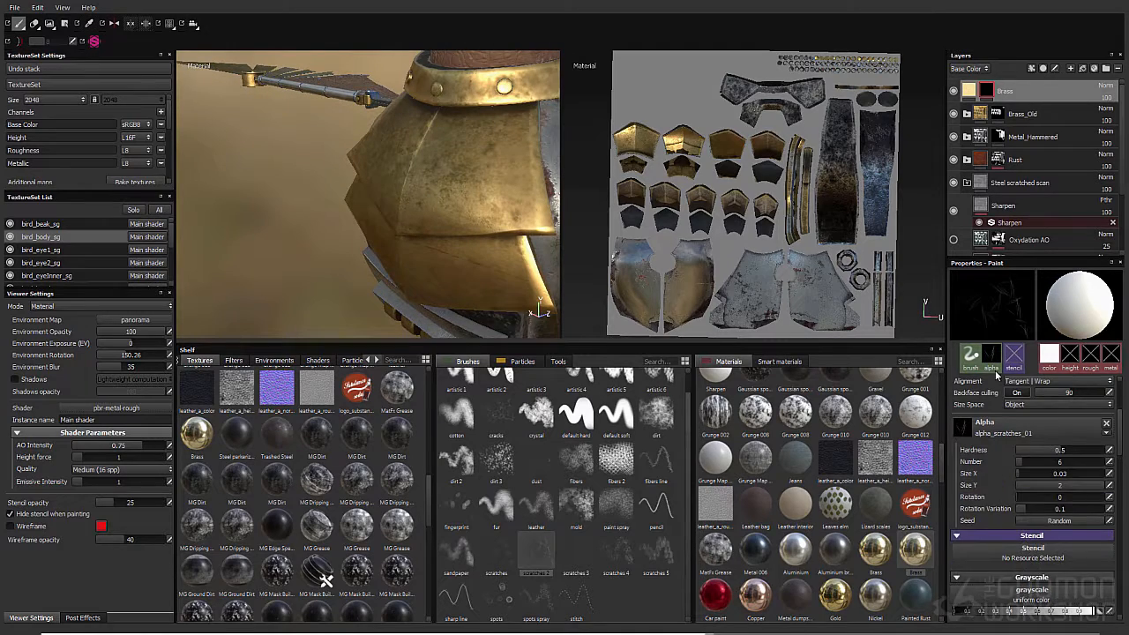
{"action": "scroll", "coordinate": [1053, 462], "scroll_direction": "up", "scroll_amount": 3}
{"action": "scroll", "coordinate": [1028, 591], "scroll_direction": "down", "scroll_amount": 5}
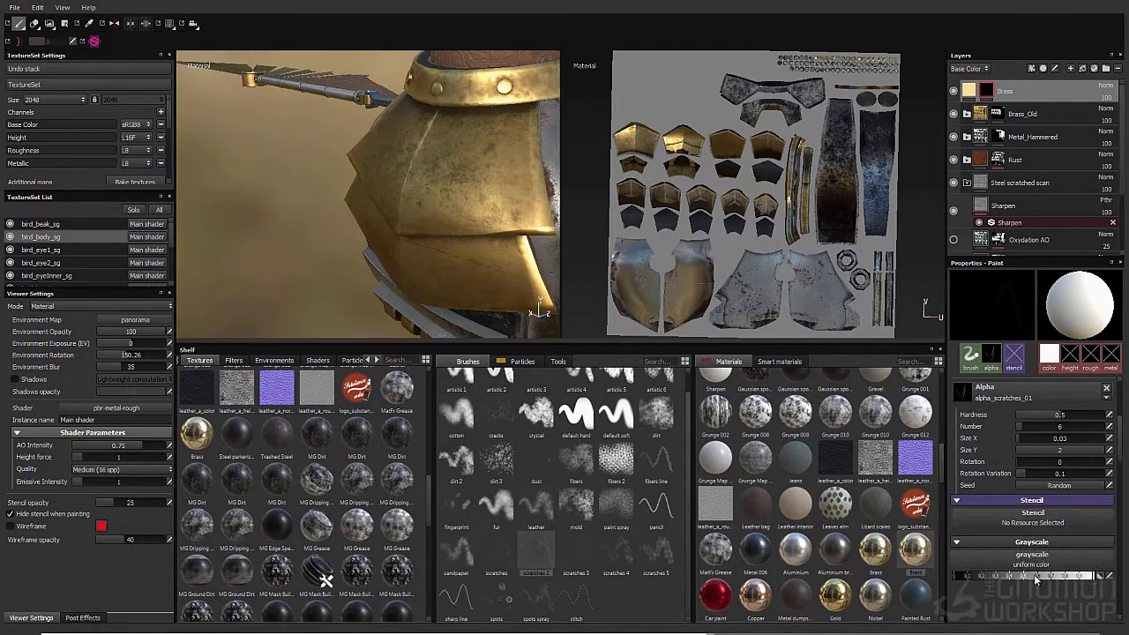
{"action": "left_click_drag", "start_coordinate": [400, 180], "coordinate": [327, 309], "text": "alt"}
{"action": "left_click_drag", "start_coordinate": [468, 263], "coordinate": [338, 226], "text": "alt"}
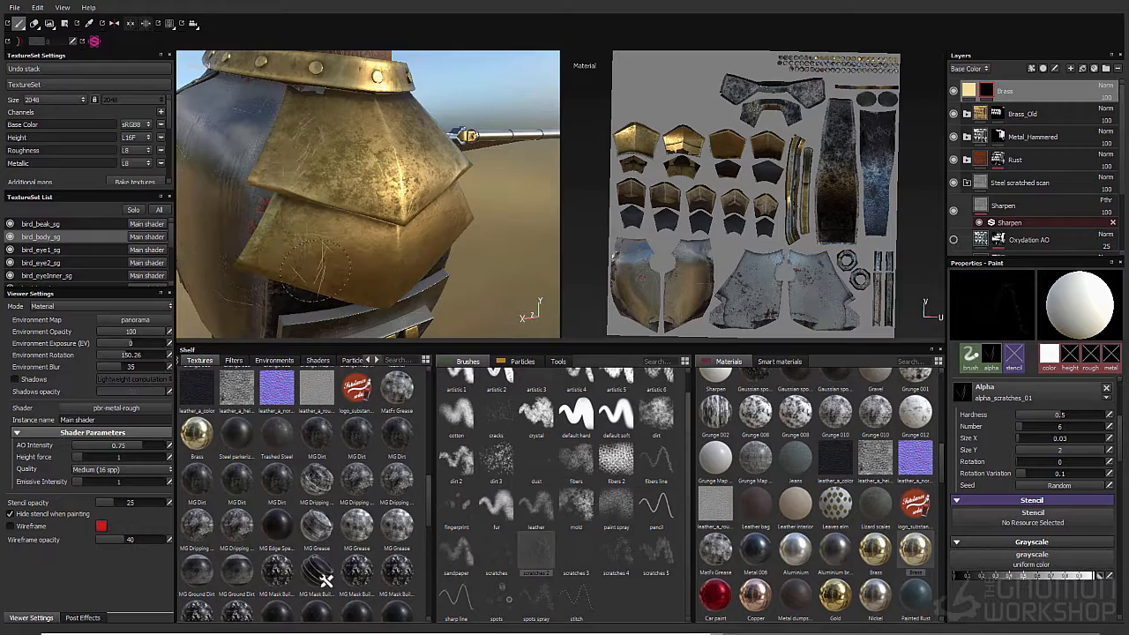
{"action": "left_click_drag", "start_coordinate": [315, 269], "coordinate": [329, 181], "text": "alt"}
Set the paint to black and remove the chest plate scratches from the Brass mask with the dirt 2 brush
{"action": "left_click_drag", "start_coordinate": [1090, 575], "coordinate": [868, 575]}
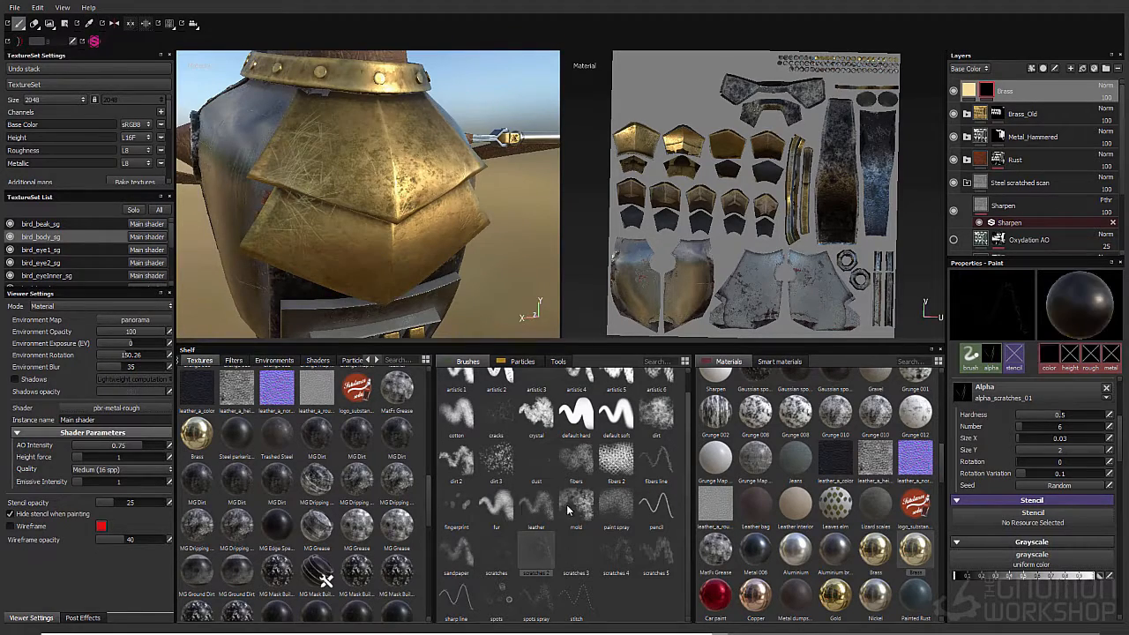
{"action": "left_click", "coordinate": [573, 509]}
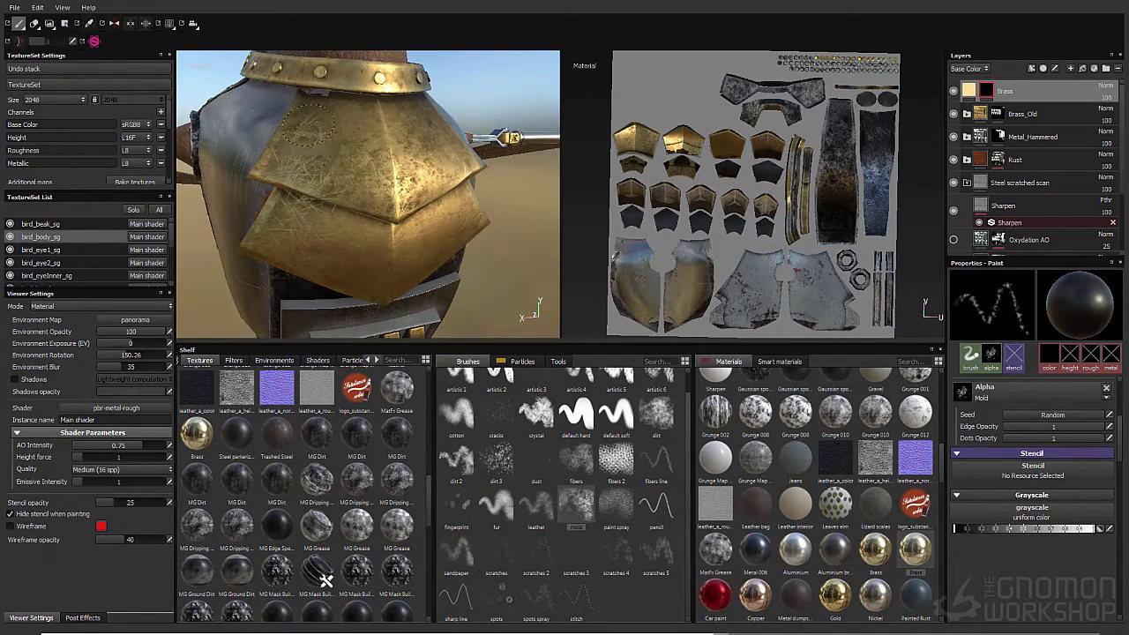
{"action": "left_click", "coordinate": [496, 458]}
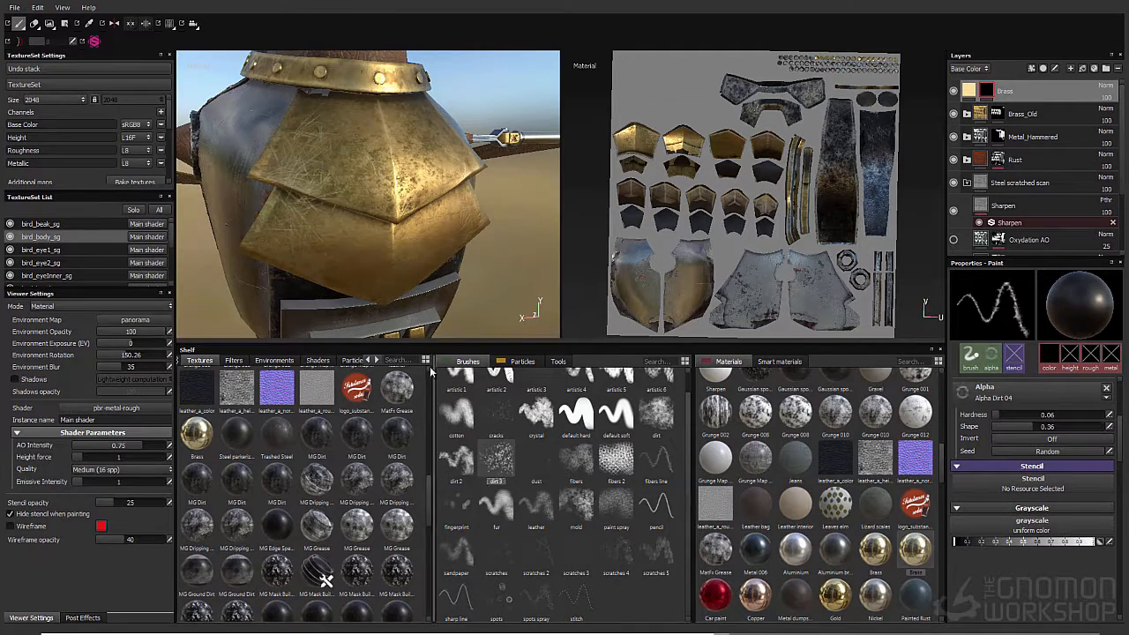
{"action": "left_click", "coordinate": [456, 459]}
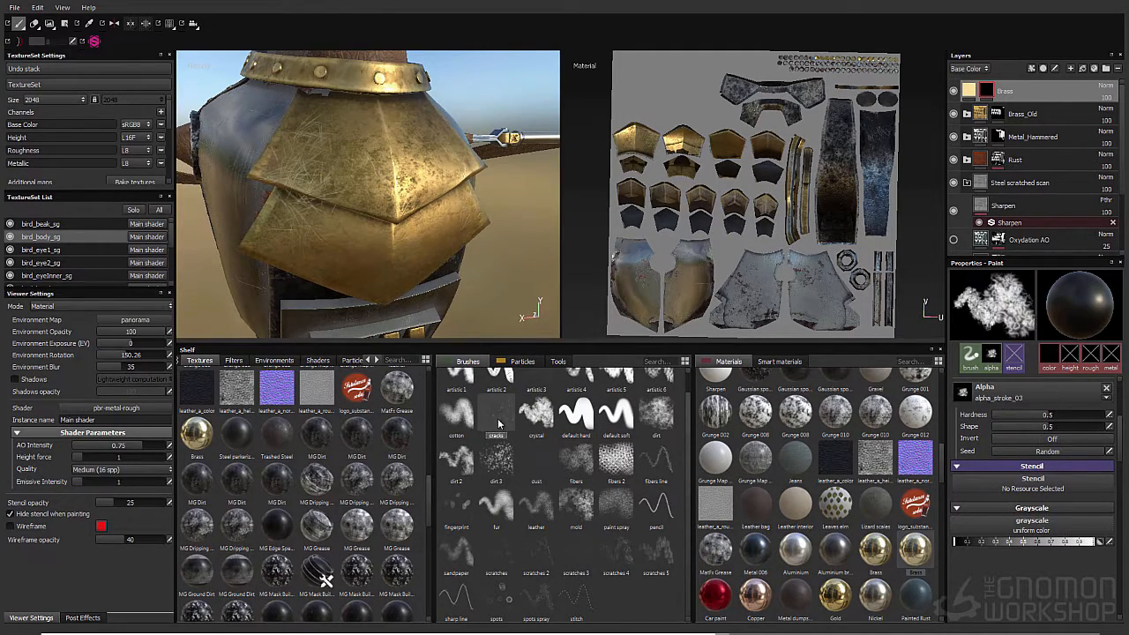
{"action": "scroll", "coordinate": [1008, 497], "scroll_direction": "up", "scroll_amount": 3}
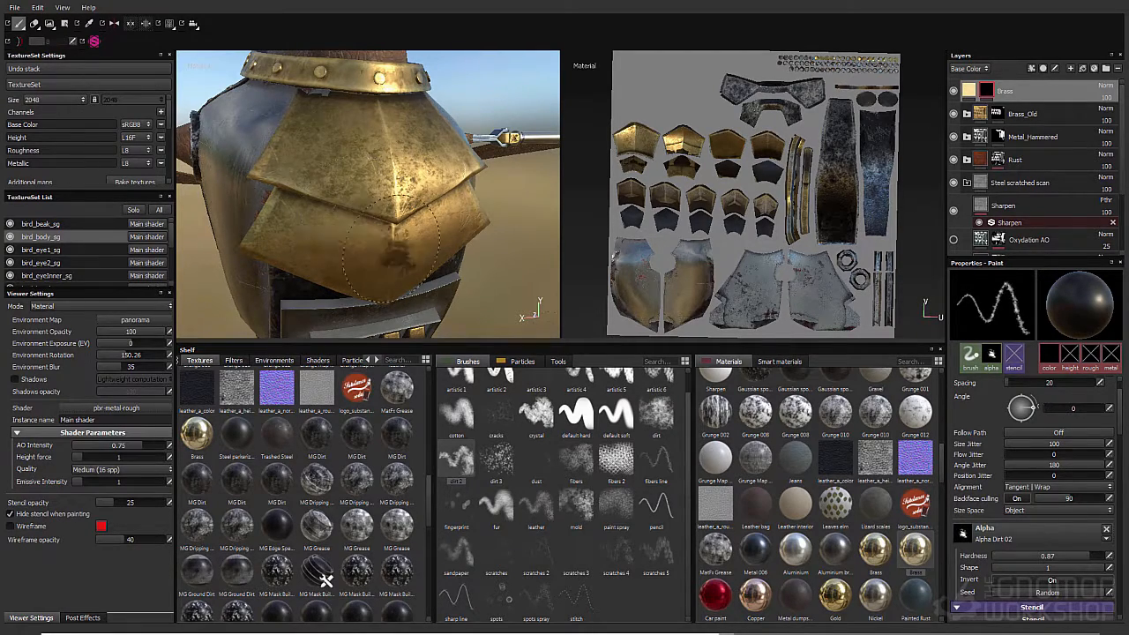
Set the Environment Rotation to 112.7 to relight the brass chest plates
{"action": "left_click_drag", "start_coordinate": [391, 249], "coordinate": [423, 249], "text": "alt"}
{"action": "mouse_move", "coordinate": [132, 356]}
{"action": "left_mouse_down"}
{"action": "mouse_move", "coordinate": [111, 362]}
{"action": "mouse_move", "coordinate": [168, 365]}
{"action": "mouse_move", "coordinate": [119, 360]}
{"action": "left_mouse_up"}
{"action": "mouse_move", "coordinate": [335, 220]}
{"action": "left_mouse_down", "text": "alt"}
{"action": "mouse_move", "coordinate": [339, 247]}
{"action": "mouse_move", "coordinate": [300, 231]}
{"action": "mouse_move", "coordinate": [375, 231]}
{"action": "mouse_move", "coordinate": [368, 240]}
{"action": "mouse_move", "coordinate": [407, 176]}
{"action": "left_mouse_up", "text": "alt"}
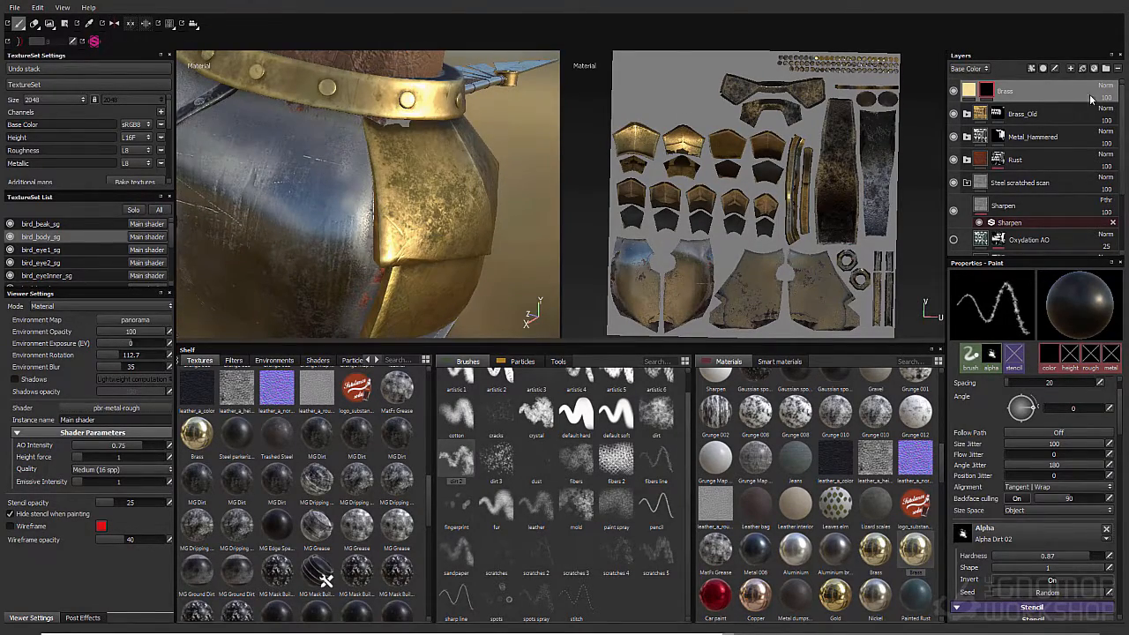
Add a generator to the Brass mask, load MG Metal Edge Wear and inspect the brass plate edges
{"action": "right_click", "coordinate": [1043, 94]}
{"action": "left_click", "coordinate": [1046, 343]}
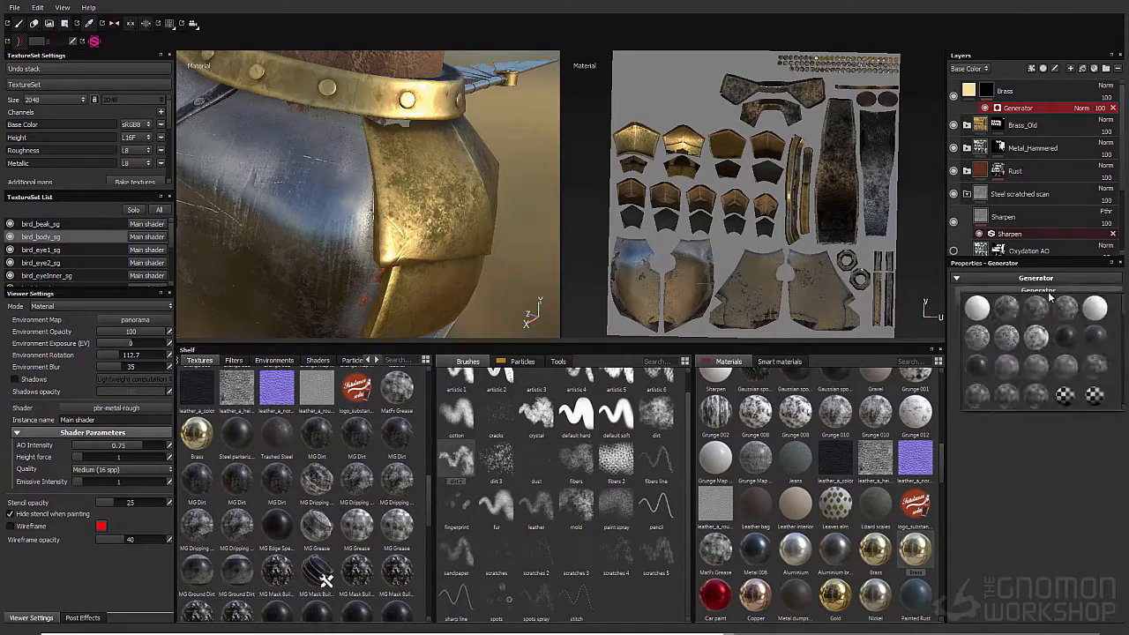
{"action": "left_click", "coordinate": [1017, 369]}
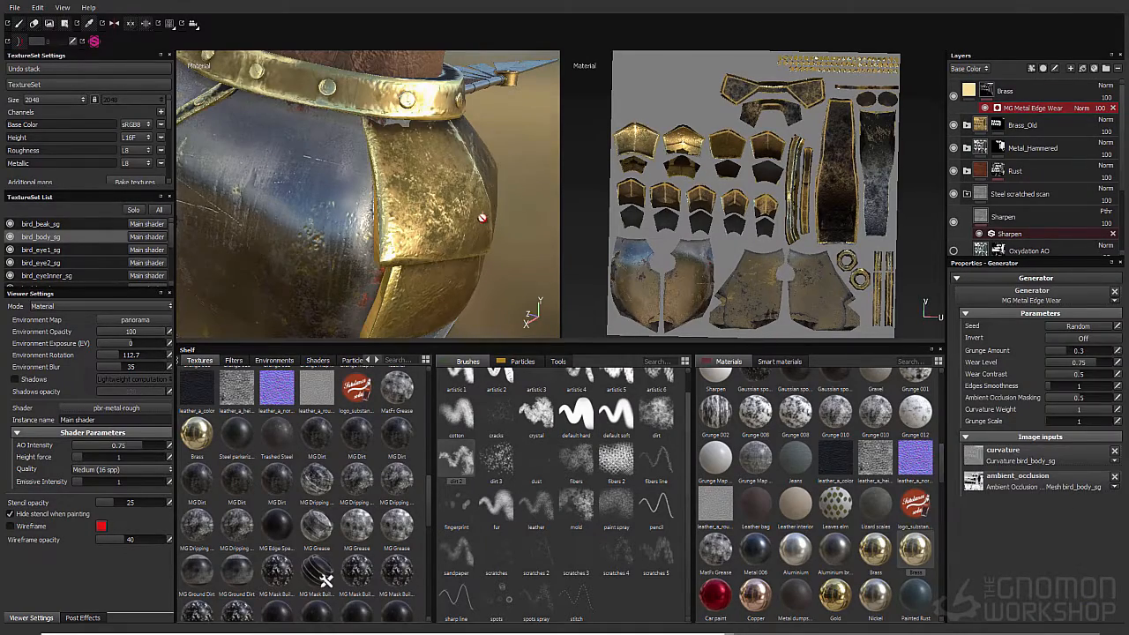
{"action": "left_click_drag", "start_coordinate": [481, 218], "coordinate": [312, 168], "text": "alt"}
{"action": "right_click_drag", "start_coordinate": [312, 169], "coordinate": [362, 146], "text": "alt"}
{"action": "left_click_drag", "start_coordinate": [362, 146], "coordinate": [388, 124], "text": "alt"}
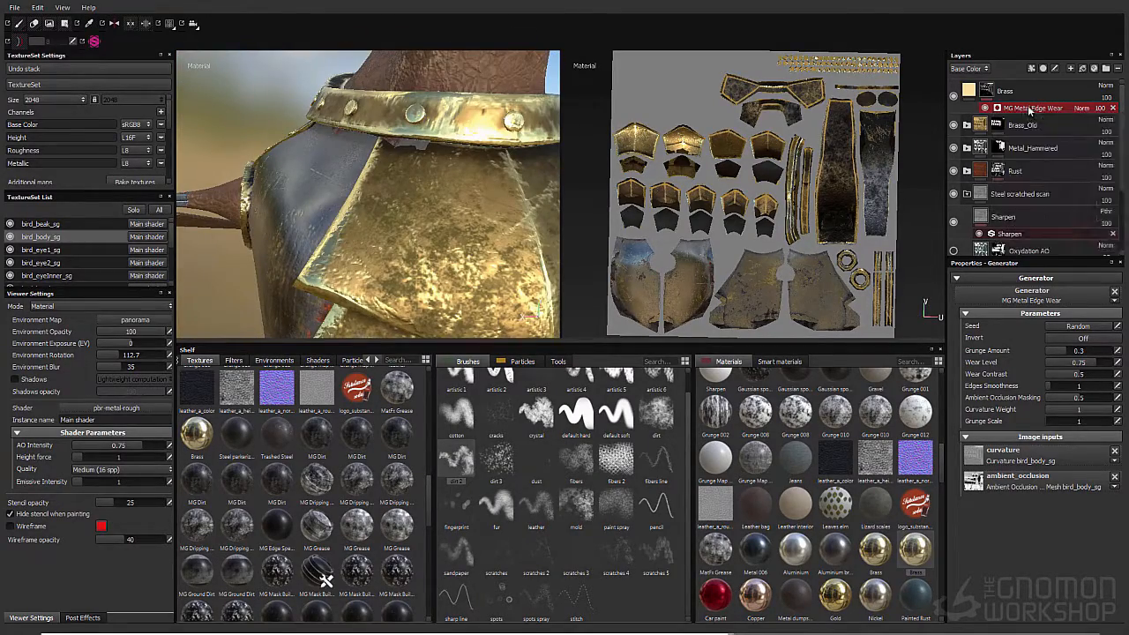
Set the Brass mask's Metal Edge Wear blending mode to Multiply and toggle the generator to compare
{"action": "left_click", "coordinate": [1080, 108]}
{"action": "left_click", "coordinate": [1064, 147]}
{"action": "mouse_move", "coordinate": [472, 201]}
{"action": "left_mouse_down", "text": "alt"}
{"action": "mouse_move", "coordinate": [366, 182]}
{"action": "mouse_move", "coordinate": [449, 183]}
{"action": "mouse_move", "coordinate": [460, 205]}
{"action": "left_mouse_up", "text": "alt"}
{"action": "left_click", "coordinate": [985, 109]}
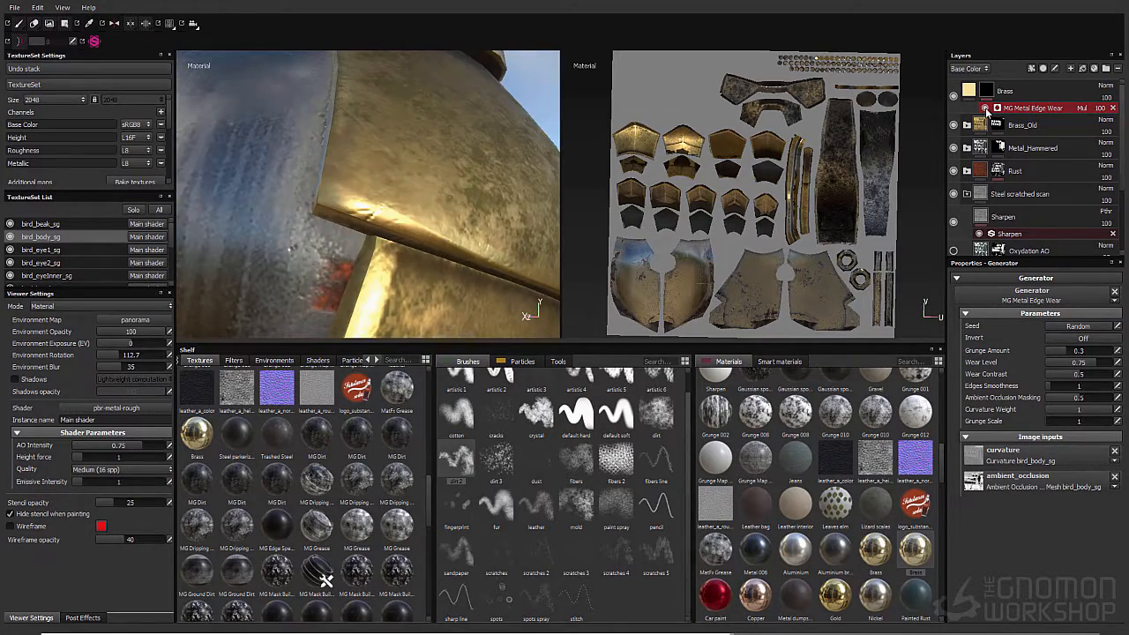
Try Normal blending for the Brass mask's MG Metal Edge Wear generator, restore Multiply and hide the generator
{"action": "mouse_move", "coordinate": [371, 214]}
{"action": "left_mouse_down", "text": "alt"}
{"action": "mouse_move", "coordinate": [404, 199]}
{"action": "mouse_move", "coordinate": [348, 189]}
{"action": "mouse_move", "coordinate": [451, 196]}
{"action": "mouse_move", "coordinate": [467, 221]}
{"action": "mouse_move", "coordinate": [385, 209]}
{"action": "mouse_move", "coordinate": [507, 201]}
{"action": "mouse_move", "coordinate": [497, 244]}
{"action": "mouse_move", "coordinate": [454, 120]}
{"action": "mouse_move", "coordinate": [459, 207]}
{"action": "mouse_move", "coordinate": [511, 202]}
{"action": "left_mouse_up", "text": "alt"}
{"action": "left_click", "coordinate": [955, 98]}
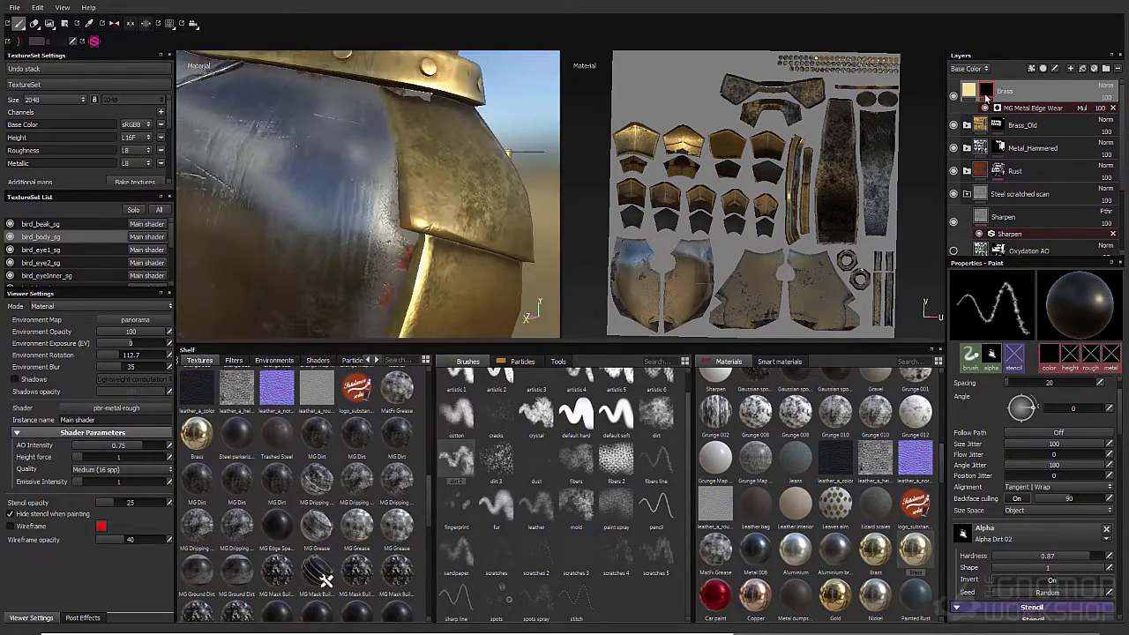
{"action": "key", "text": "4"}
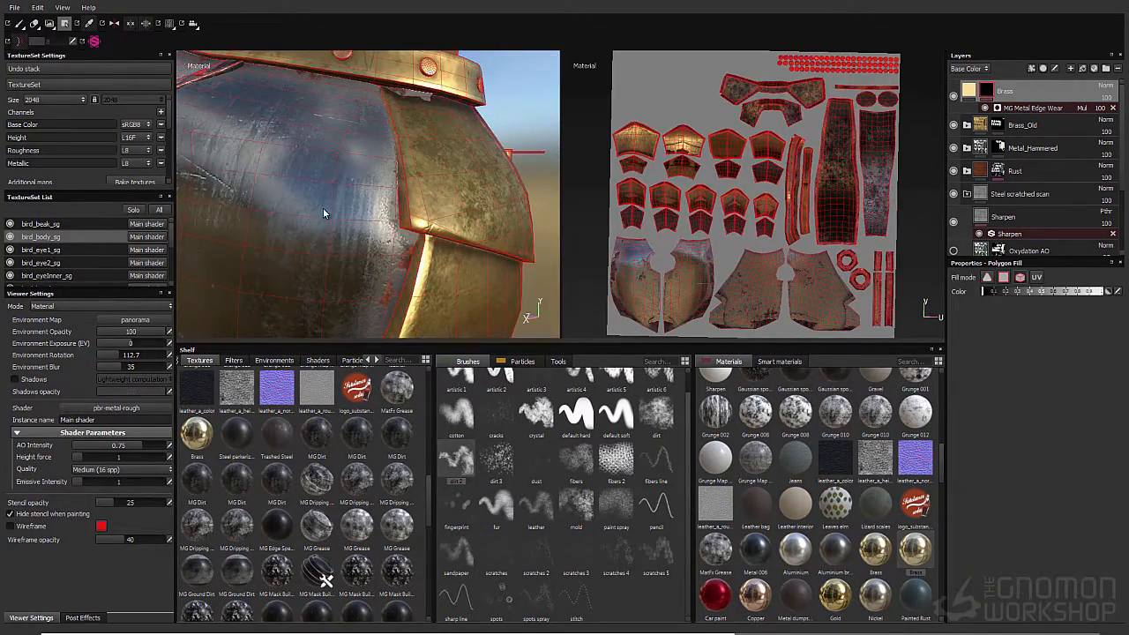
{"action": "left_click_drag", "start_coordinate": [485, 149], "coordinate": [352, 260], "text": "alt"}
{"action": "left_click", "coordinate": [1080, 109]}
{"action": "left_click", "coordinate": [987, 91]}
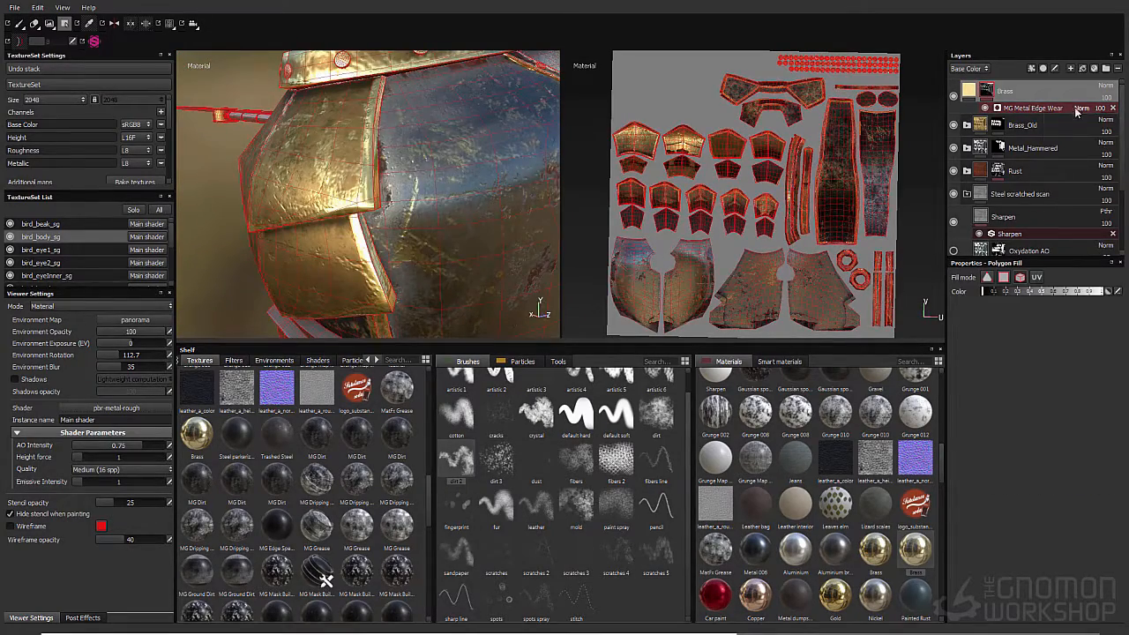
{"action": "left_click", "coordinate": [1079, 109]}
{"action": "left_click", "coordinate": [1063, 163]}
{"action": "left_click", "coordinate": [985, 108]}
Add a Paint effect to the Brass layer's mask and ready the brush while inspecting the brass chest plates
{"action": "left_click_drag", "start_coordinate": [229, 186], "coordinate": [550, 249], "text": "alt"}
{"action": "right_click", "coordinate": [987, 91]}
{"action": "left_click", "coordinate": [1027, 356]}
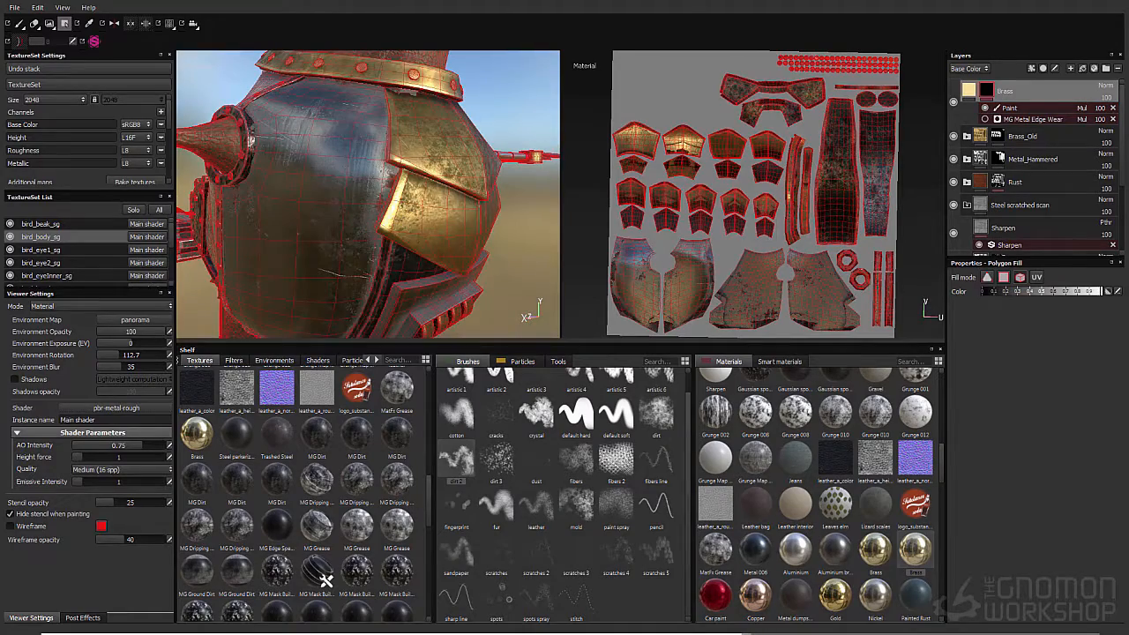
{"action": "key", "text": "1"}
{"action": "scroll", "coordinate": [499, 181], "scroll_direction": "up", "scroll_amount": 4}
{"action": "middle_click_drag", "start_coordinate": [352, 214], "coordinate": [352, 207], "text": "alt"}
{"action": "mouse_move", "coordinate": [352, 207]}
{"action": "left_mouse_down", "text": "alt"}
{"action": "mouse_move", "coordinate": [359, 238]}
{"action": "mouse_move", "coordinate": [406, 228]}
{"action": "left_mouse_up", "text": "alt"}
{"action": "scroll", "coordinate": [336, 257], "scroll_direction": "down", "scroll_amount": 2}
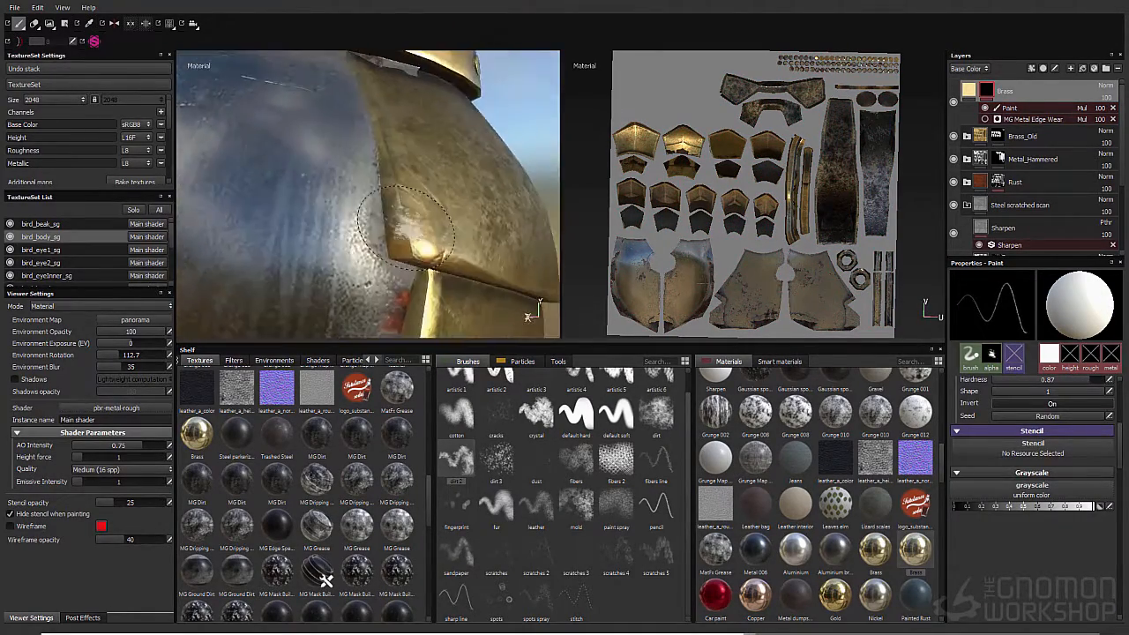
{"action": "left_click_drag", "start_coordinate": [429, 273], "coordinate": [367, 179], "text": "alt"}
{"action": "middle_click_drag", "start_coordinate": [367, 179], "coordinate": [358, 159], "text": "alt"}
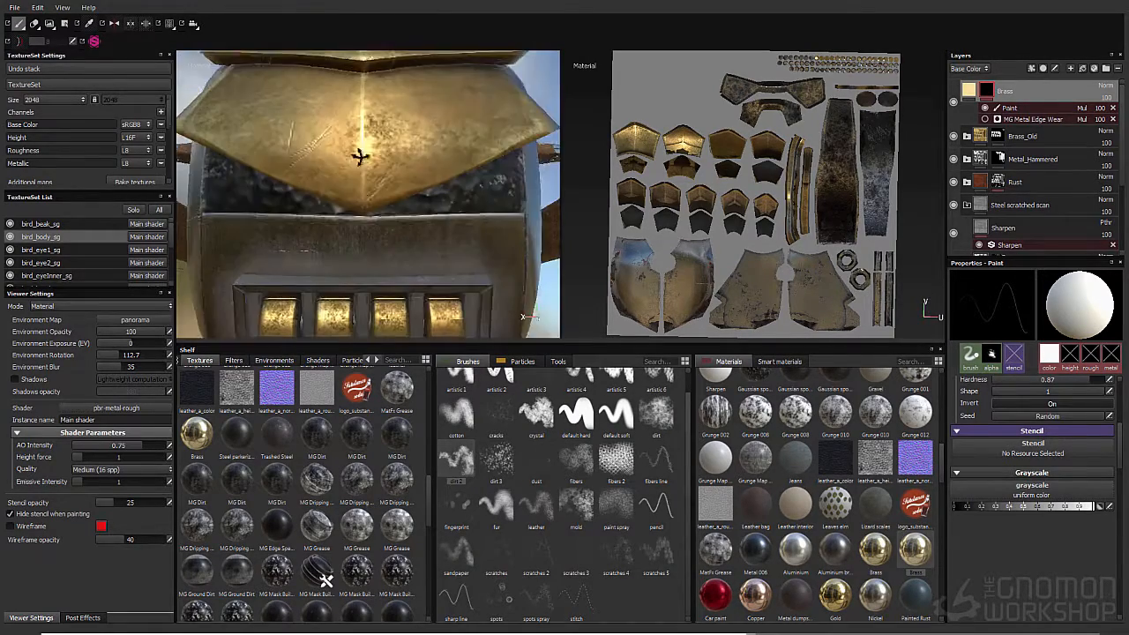
{"action": "left_click_drag", "start_coordinate": [360, 207], "coordinate": [468, 168], "text": "alt"}
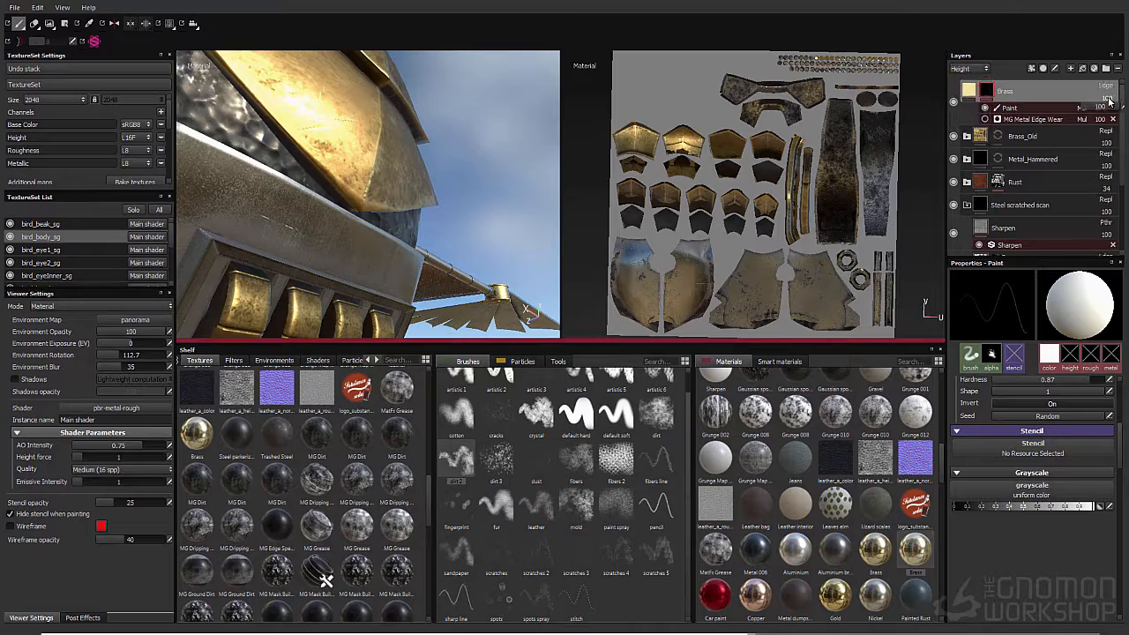
In the Height channel, try Normal blending for the Brass layer, then set it to Linear dodge (Add)
{"action": "left_click", "coordinate": [1107, 86]}
{"action": "left_click", "coordinate": [1014, 94]}
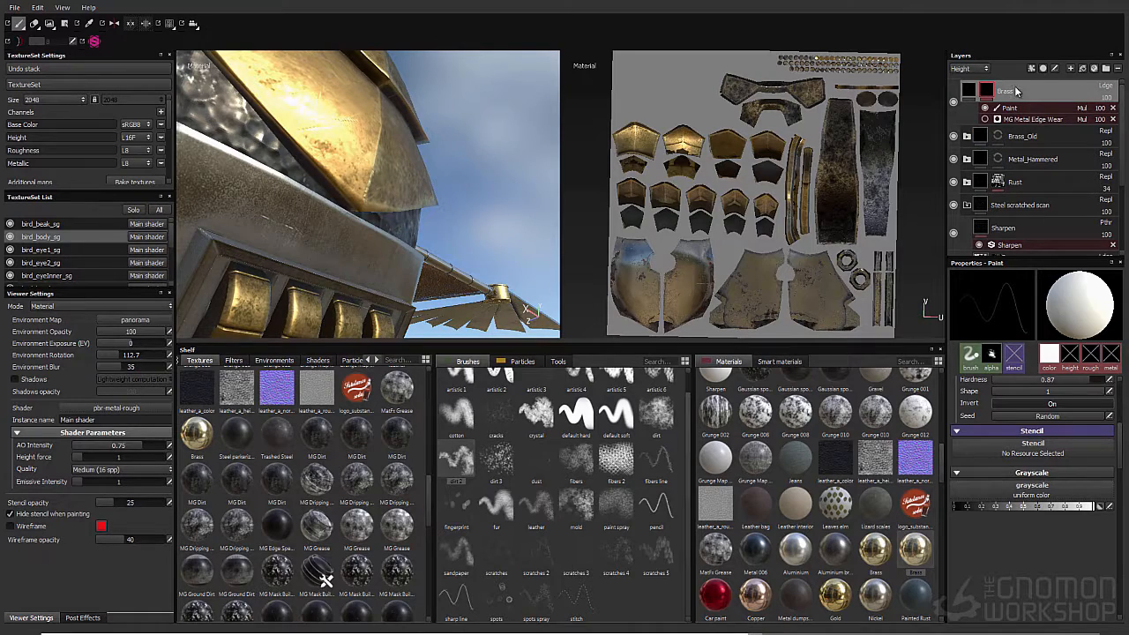
{"action": "left_click", "coordinate": [1107, 88]}
{"action": "left_click", "coordinate": [1084, 116]}
{"action": "left_click", "coordinate": [970, 69]}
{"action": "left_click", "coordinate": [968, 80]}
{"action": "left_click_drag", "start_coordinate": [414, 132], "coordinate": [512, 194], "text": "alt"}
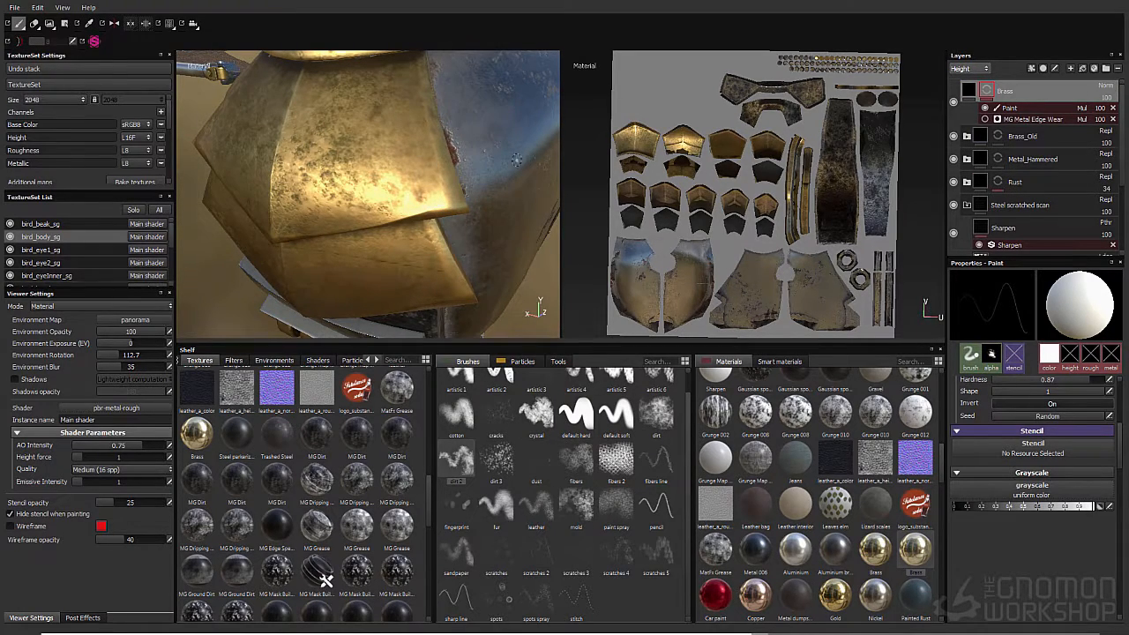
{"action": "left_click_drag", "start_coordinate": [404, 206], "coordinate": [353, 172], "text": "alt"}
{"action": "left_click", "coordinate": [1106, 86]}
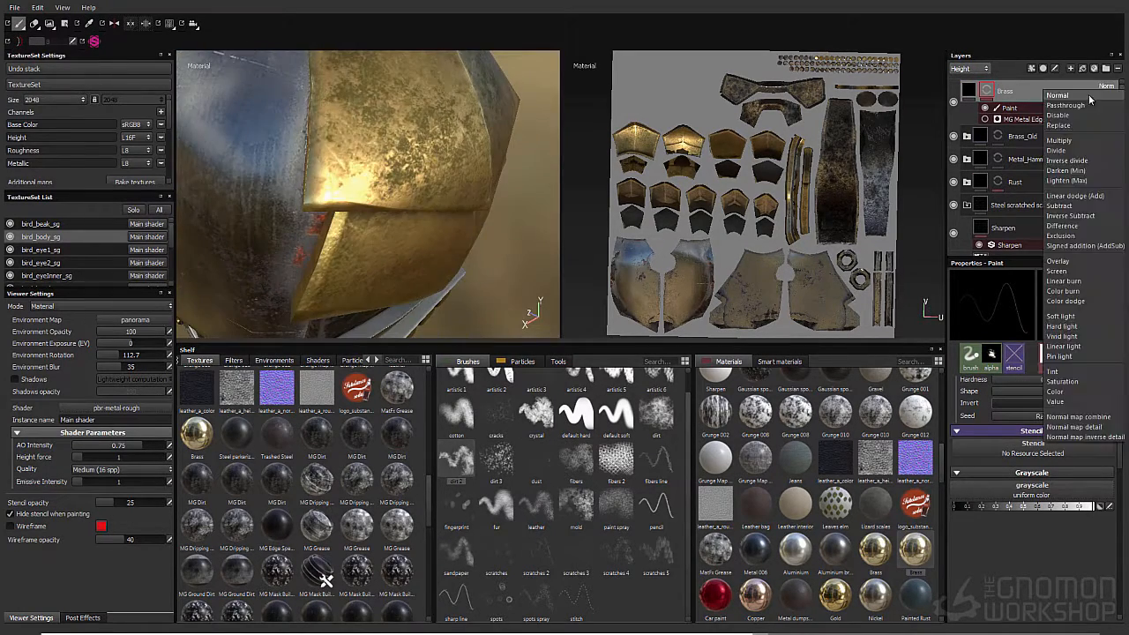
{"action": "left_click", "coordinate": [1083, 198]}
Return to the Base Color channel, set the Environment Rotation to 65.74 and review the brass plates and whole bird
{"action": "left_click_drag", "start_coordinate": [467, 150], "coordinate": [353, 150], "text": "alt"}
{"action": "right_click_drag", "start_coordinate": [353, 150], "coordinate": [317, 156], "text": "alt"}
{"action": "mouse_move", "coordinate": [317, 156]}
{"action": "left_mouse_down", "text": "alt"}
{"action": "mouse_move", "coordinate": [370, 203]}
{"action": "mouse_move", "coordinate": [291, 176]}
{"action": "left_mouse_up", "text": "alt"}
{"action": "right_click_drag", "start_coordinate": [291, 177], "coordinate": [330, 151], "text": "alt"}
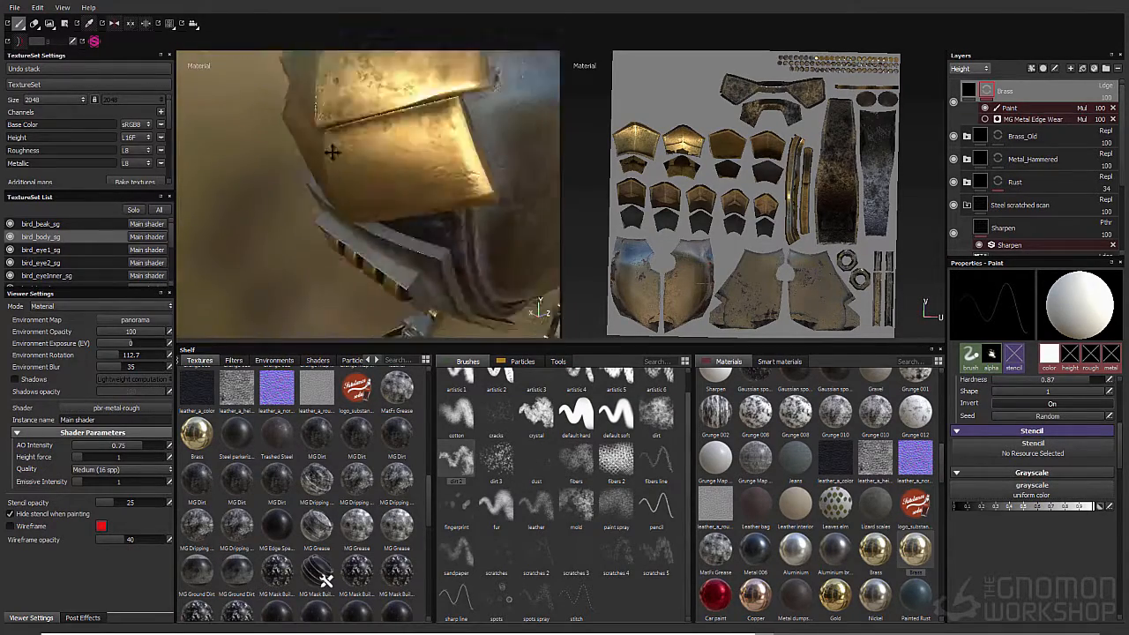
{"action": "left_click_drag", "start_coordinate": [330, 151], "coordinate": [414, 150], "text": "alt"}
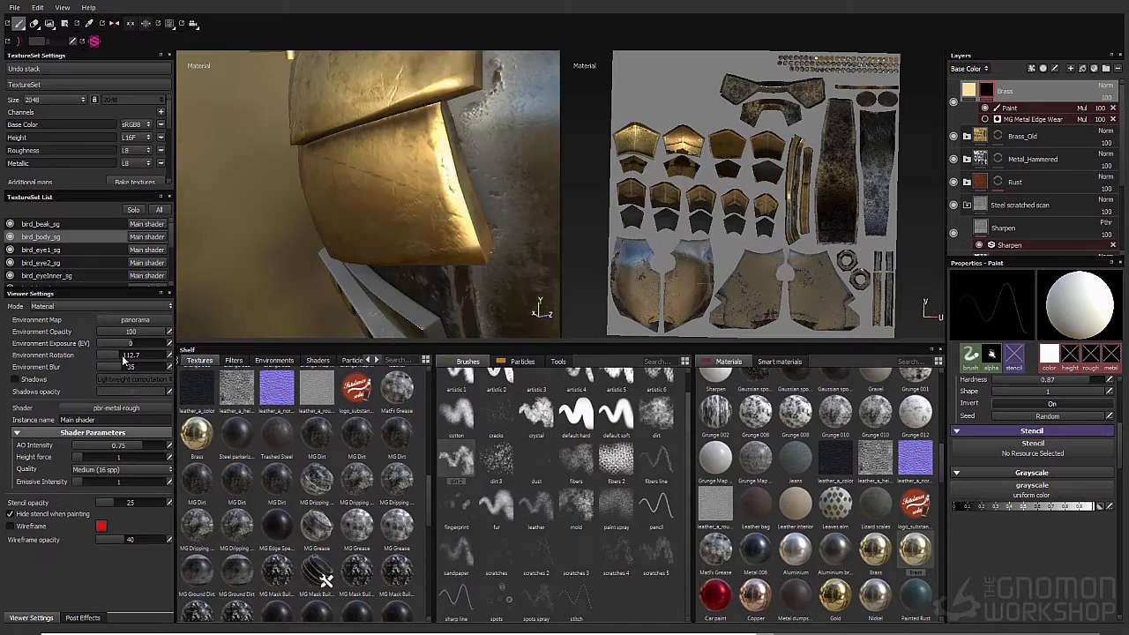
{"action": "right_click_drag", "start_coordinate": [477, 133], "coordinate": [439, 129], "text": "shift"}
{"action": "left_click_drag", "start_coordinate": [455, 176], "coordinate": [344, 240], "text": "alt"}
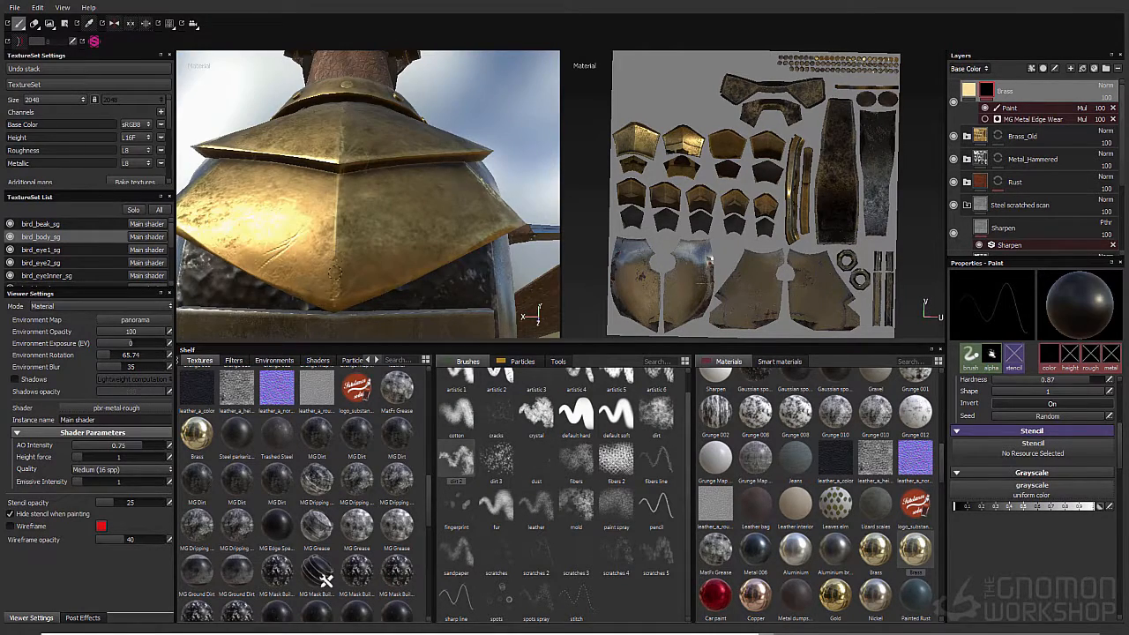
{"action": "right_click_drag", "start_coordinate": [341, 262], "coordinate": [264, 203], "text": "alt"}
{"action": "left_click_drag", "start_coordinate": [265, 203], "coordinate": [371, 216], "text": "alt"}
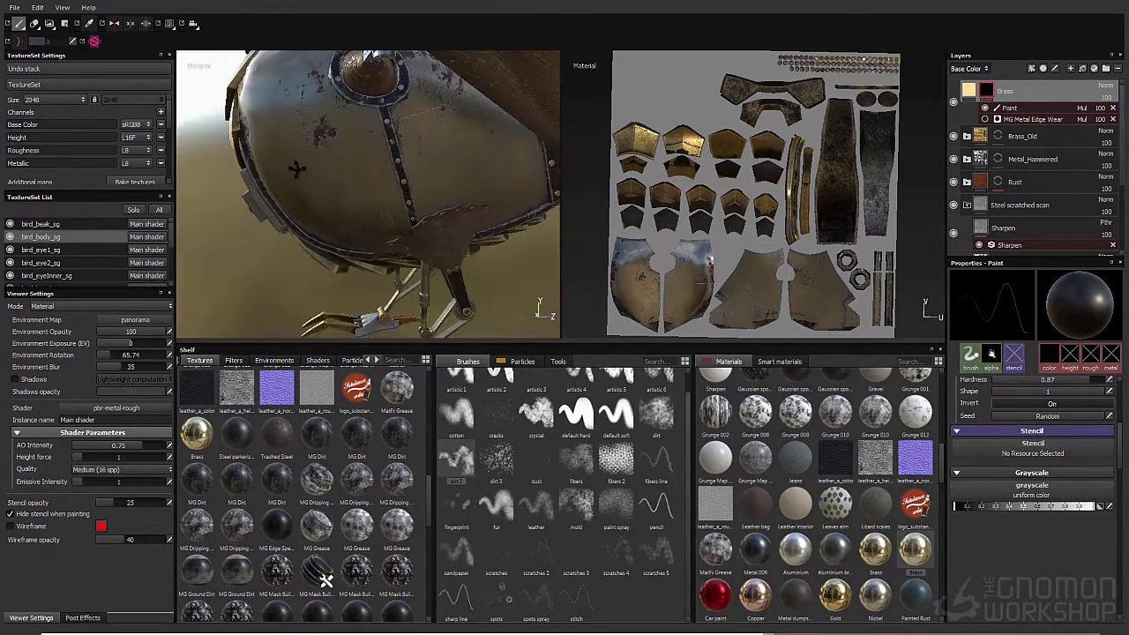
{"action": "key", "text": "f"}
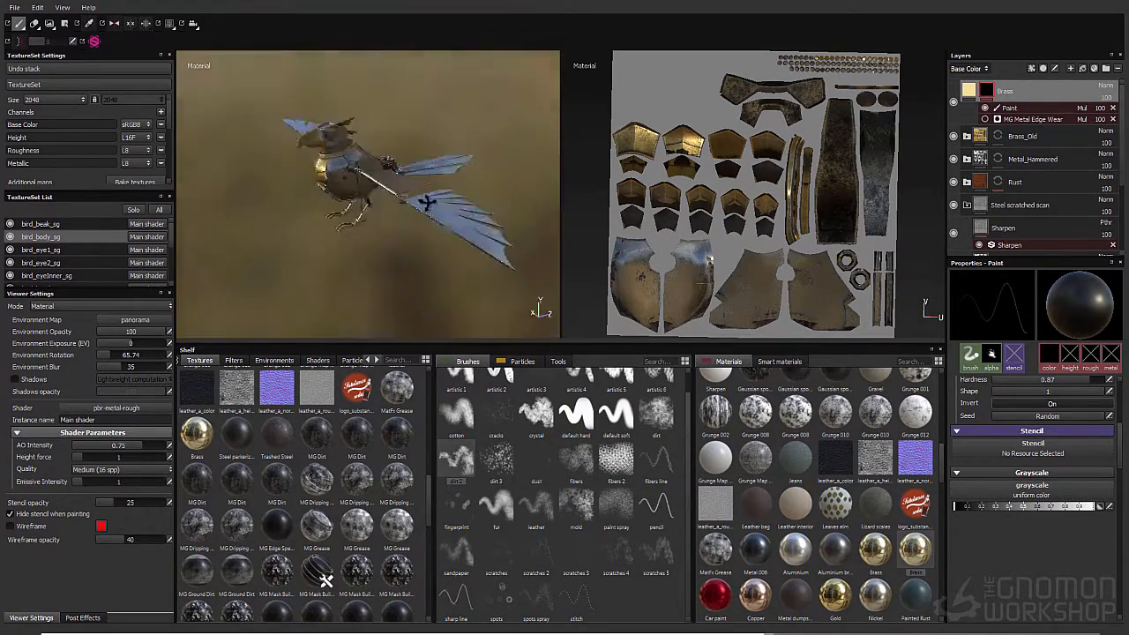
{"action": "left_click_drag", "start_coordinate": [412, 205], "coordinate": [454, 206], "text": "alt"}
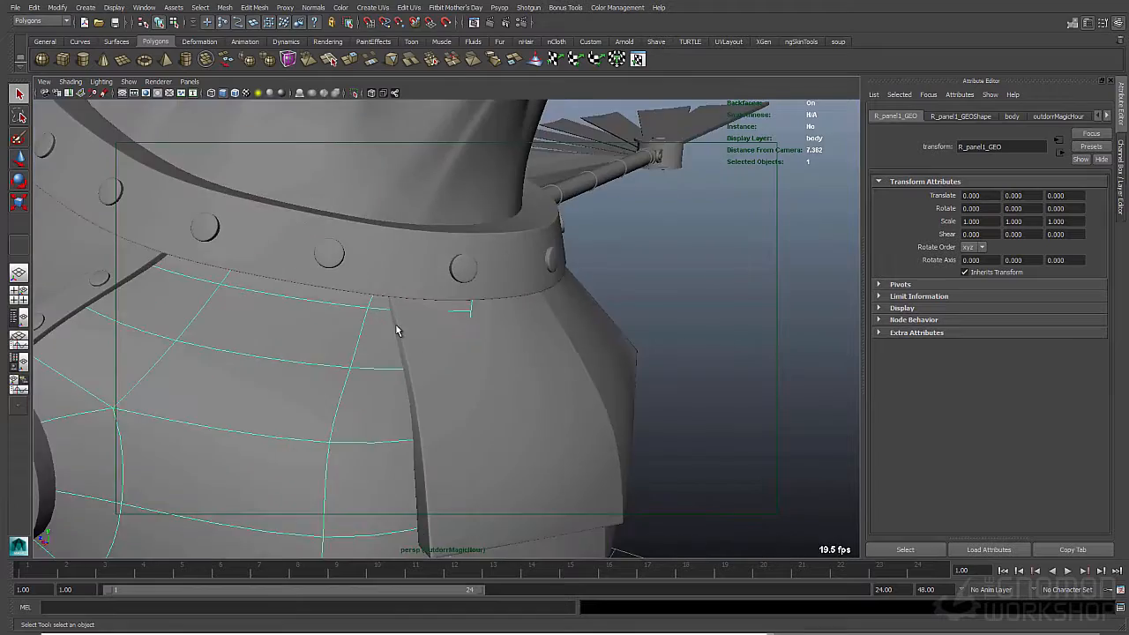
Switch to Maya and examine the right body panel's geometry under the neck collar in wireframe and shaded display
{"action": "right_click", "coordinate": [323, 305]}
{"action": "key", "text": "4"}
{"action": "key", "text": "5"}
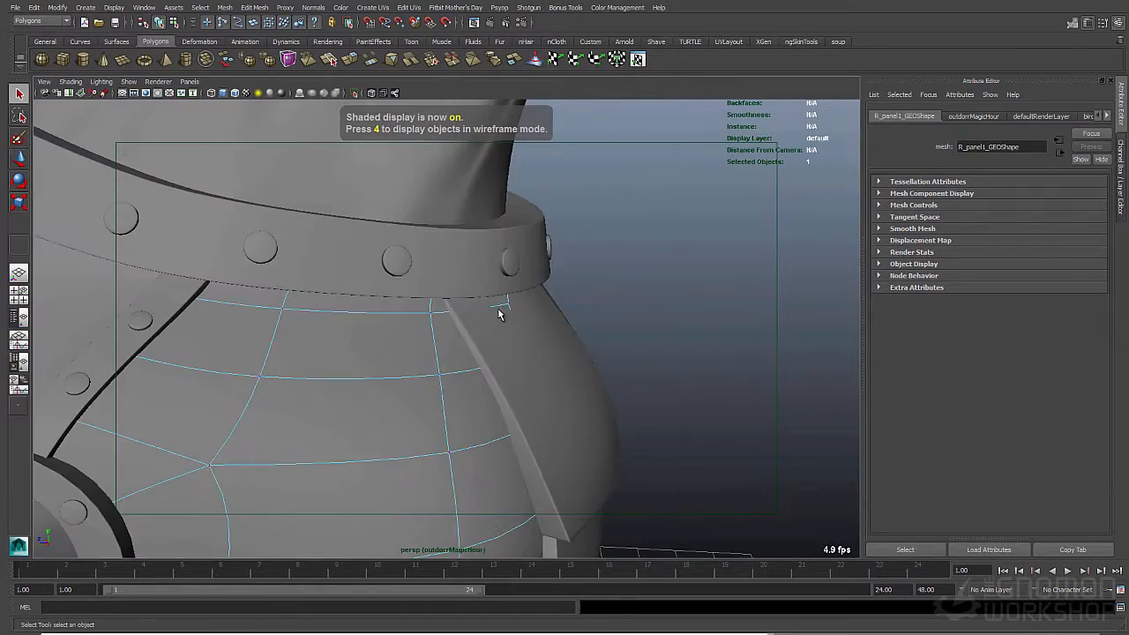
{"action": "key", "text": "4"}
{"action": "key", "text": "5"}
{"action": "key", "text": "w"}
{"action": "mouse_move", "coordinate": [479, 291]}
{"action": "left_mouse_down"}
{"action": "mouse_move", "coordinate": [412, 266]}
{"action": "mouse_move", "coordinate": [356, 300]}
{"action": "mouse_move", "coordinate": [380, 327]}
{"action": "left_mouse_up"}
{"action": "key", "text": "4"}
{"action": "key", "text": "5"}
{"action": "key", "text": "q"}
{"action": "right_click_drag", "start_coordinate": [406, 290], "coordinate": [491, 227]}
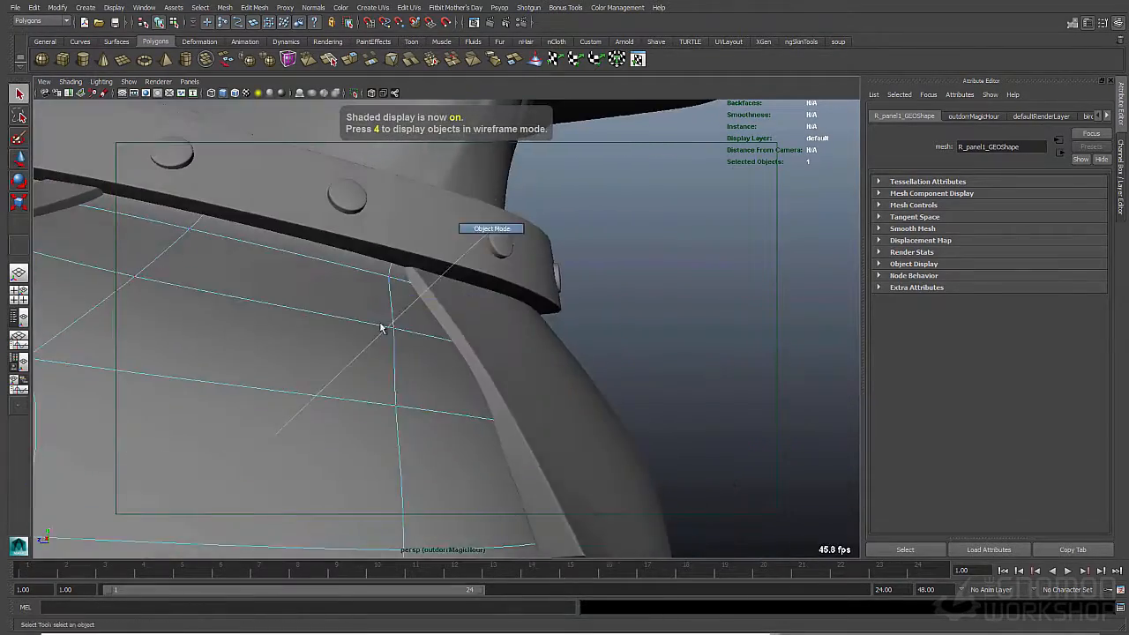
Select faces along the upper edge of the right leg leather and adjust their position with soft selection
{"action": "right_click_drag", "start_coordinate": [380, 327], "coordinate": [369, 316], "text": "alt"}
{"action": "left_click_drag", "start_coordinate": [369, 315], "coordinate": [290, 315], "text": "alt"}
{"action": "right_click_drag", "start_coordinate": [290, 315], "coordinate": [370, 272], "text": "alt"}
{"action": "left_click_drag", "start_coordinate": [370, 273], "coordinate": [336, 353], "text": "alt"}
{"action": "left_click", "coordinate": [374, 414]}
{"action": "right_click_drag", "start_coordinate": [374, 414], "coordinate": [374, 370]}
{"action": "left_click_drag", "start_coordinate": [363, 411], "coordinate": [341, 384], "text": "alt"}
{"action": "right_click_drag", "start_coordinate": [340, 384], "coordinate": [370, 295], "text": "alt"}
{"action": "left_click", "coordinate": [370, 295]}
{"action": "left_click_drag", "start_coordinate": [370, 295], "coordinate": [309, 328], "text": "alt"}
{"action": "left_click", "coordinate": [310, 325]}
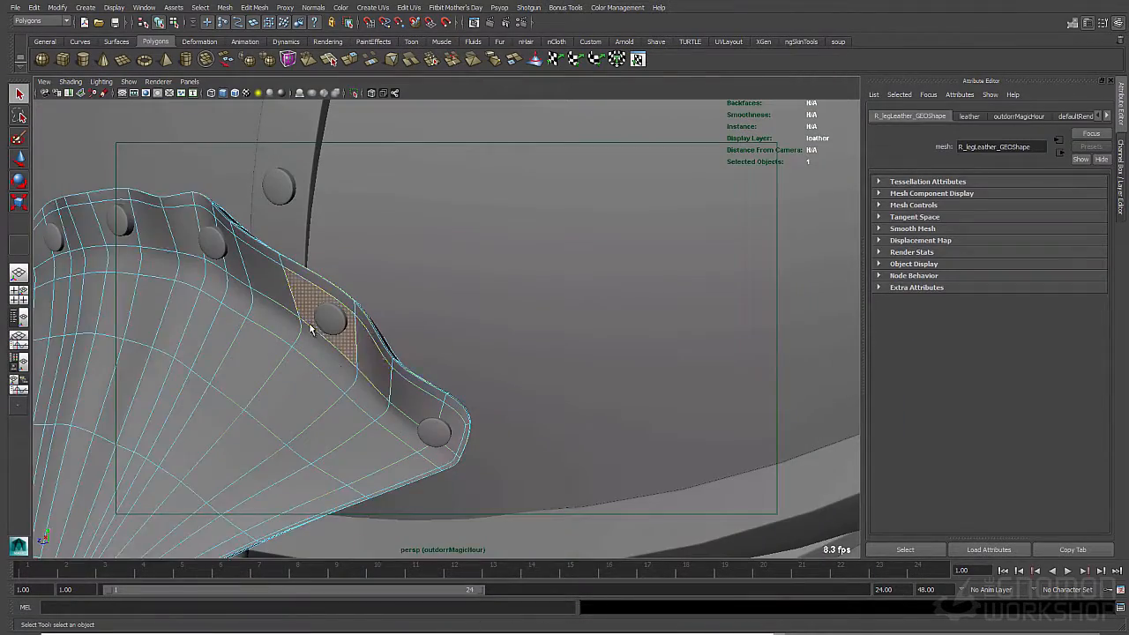
{"action": "right_click_drag", "start_coordinate": [336, 359], "coordinate": [380, 318]}
{"action": "left_click", "coordinate": [351, 382]}
{"action": "right_click_drag", "start_coordinate": [350, 382], "coordinate": [350, 423]}
{"action": "left_click_drag", "start_coordinate": [350, 405], "coordinate": [335, 350], "text": "alt"}
{"action": "left_click", "coordinate": [335, 318], "text": "shift"}
{"action": "left_click", "coordinate": [371, 354], "text": "shift"}
{"action": "key", "text": "w"}
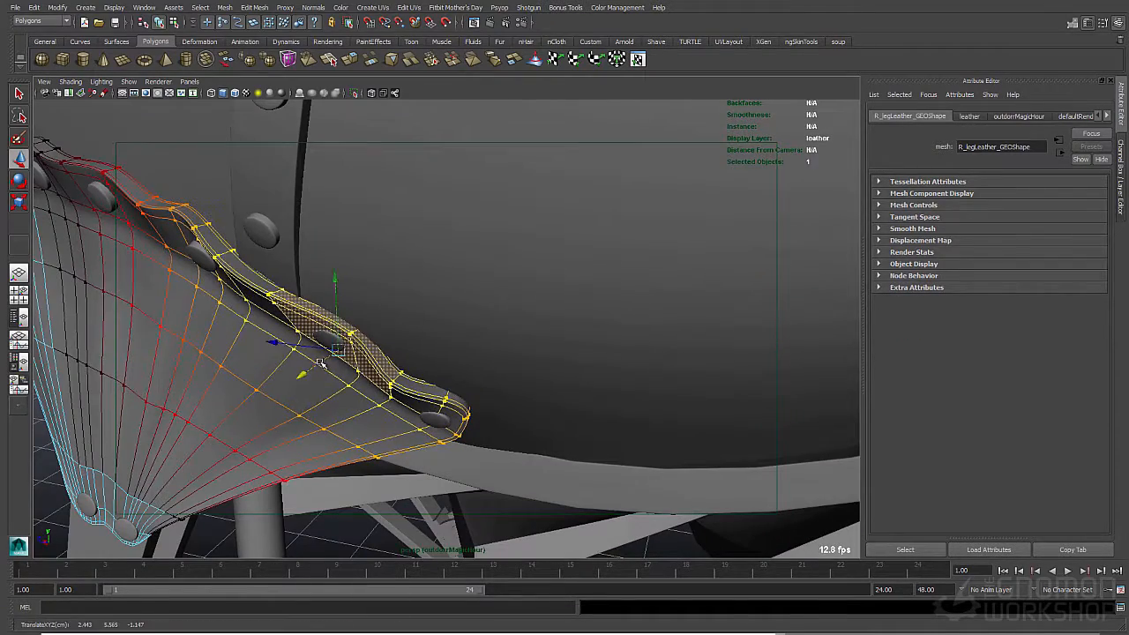
Reposition individual right leg attachment bolts to sit on the adjusted leather edge
{"action": "left_click", "coordinate": [334, 349]}
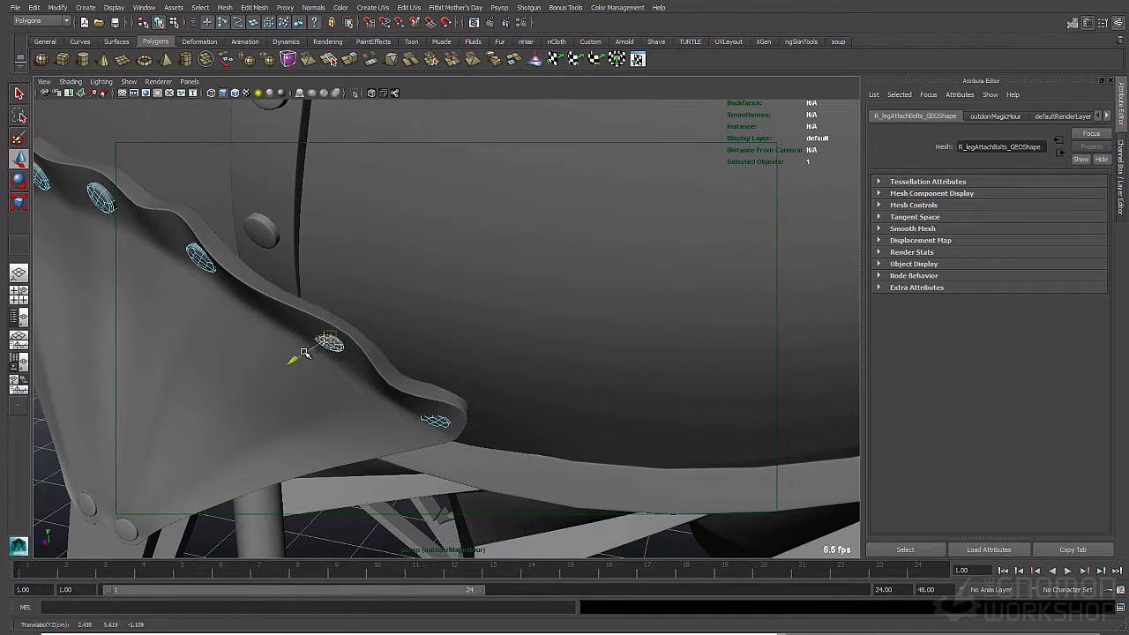
{"action": "double_click", "coordinate": [205, 269]}
{"action": "right_click_drag", "start_coordinate": [205, 269], "coordinate": [234, 358], "text": "alt"}
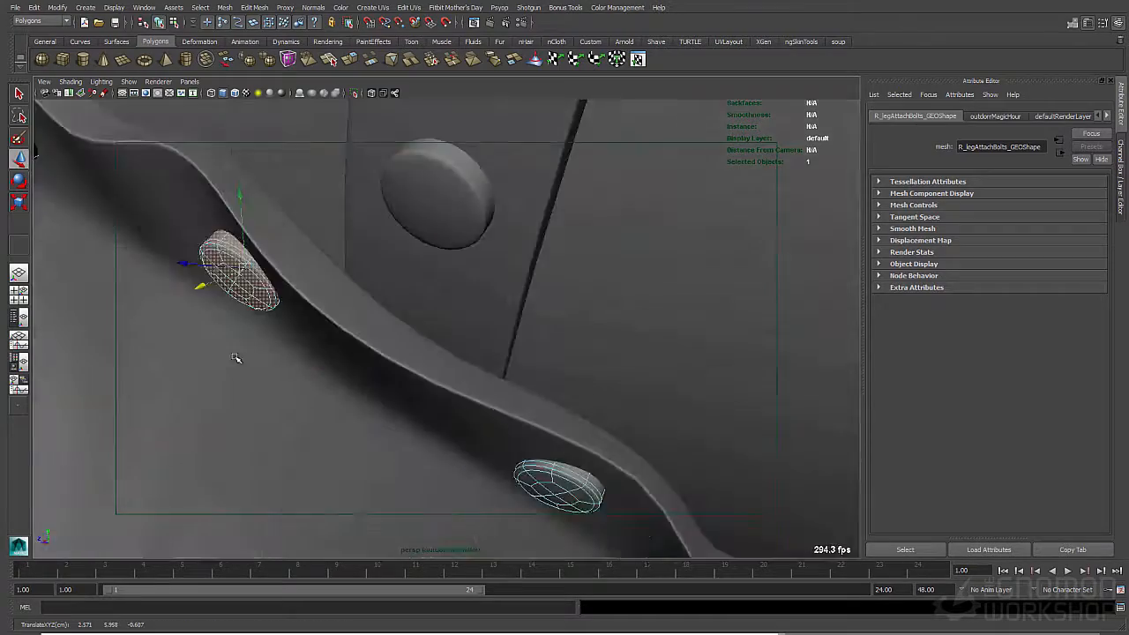
{"action": "key", "text": "q"}
{"action": "left_click_drag", "start_coordinate": [234, 358], "coordinate": [494, 370], "text": "alt"}
{"action": "left_click", "coordinate": [545, 408]}
{"action": "left_click_drag", "start_coordinate": [544, 408], "coordinate": [458, 335], "text": "alt"}
Switch to Substance Painter and inspect the leg leather where it meets the steel body
{"action": "left_click_drag", "start_coordinate": [467, 231], "coordinate": [391, 317], "text": "alt"}
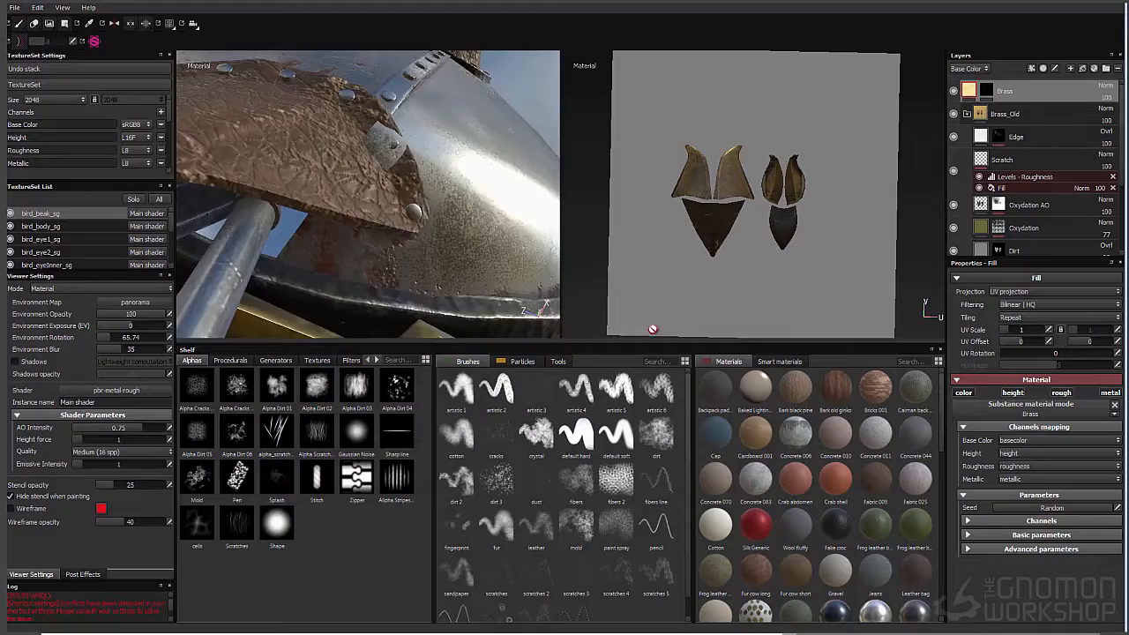
{"action": "mouse_move", "coordinate": [379, 211]}
{"action": "left_mouse_down", "text": "alt"}
{"action": "mouse_move", "coordinate": [441, 205]}
{"action": "mouse_move", "coordinate": [330, 196]}
{"action": "mouse_move", "coordinate": [182, 209]}
{"action": "mouse_move", "coordinate": [373, 202]}
{"action": "mouse_move", "coordinate": [447, 170]}
{"action": "mouse_move", "coordinate": [388, 180]}
{"action": "left_mouse_up", "text": "alt"}
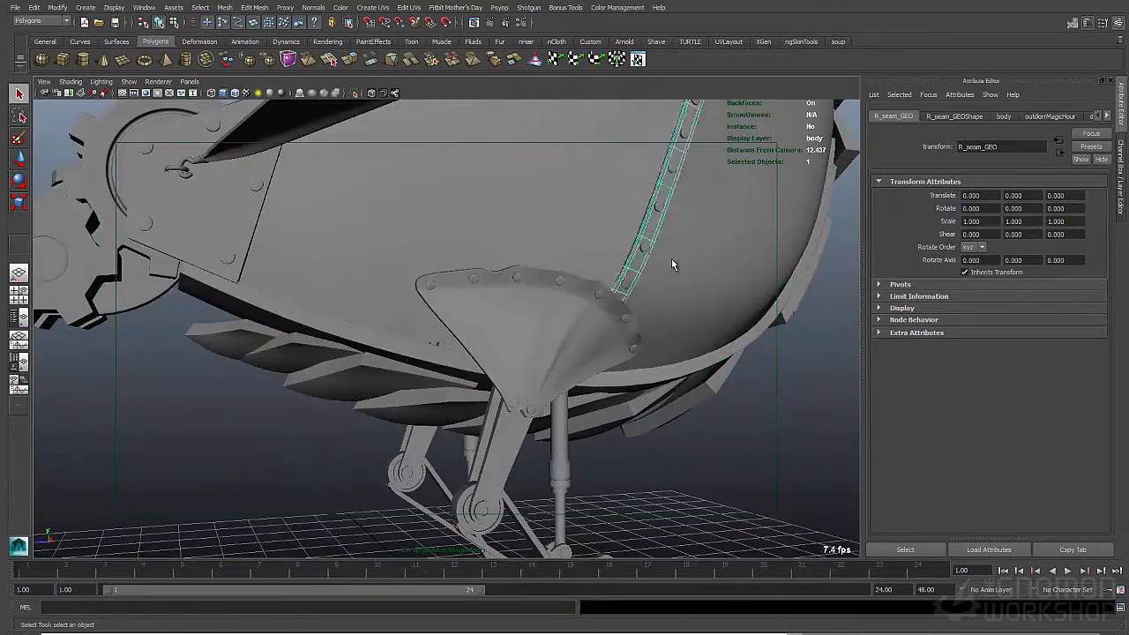
Switch to Maya, duplicate the left body seam strip, then rotate and move the copy beside the left leg leather
{"action": "left_click_drag", "start_coordinate": [672, 259], "coordinate": [592, 289], "text": "alt"}
{"action": "right_click_drag", "start_coordinate": [592, 289], "coordinate": [580, 330], "text": "alt"}
{"action": "middle_click_drag", "start_coordinate": [579, 330], "coordinate": [579, 341], "text": "alt"}
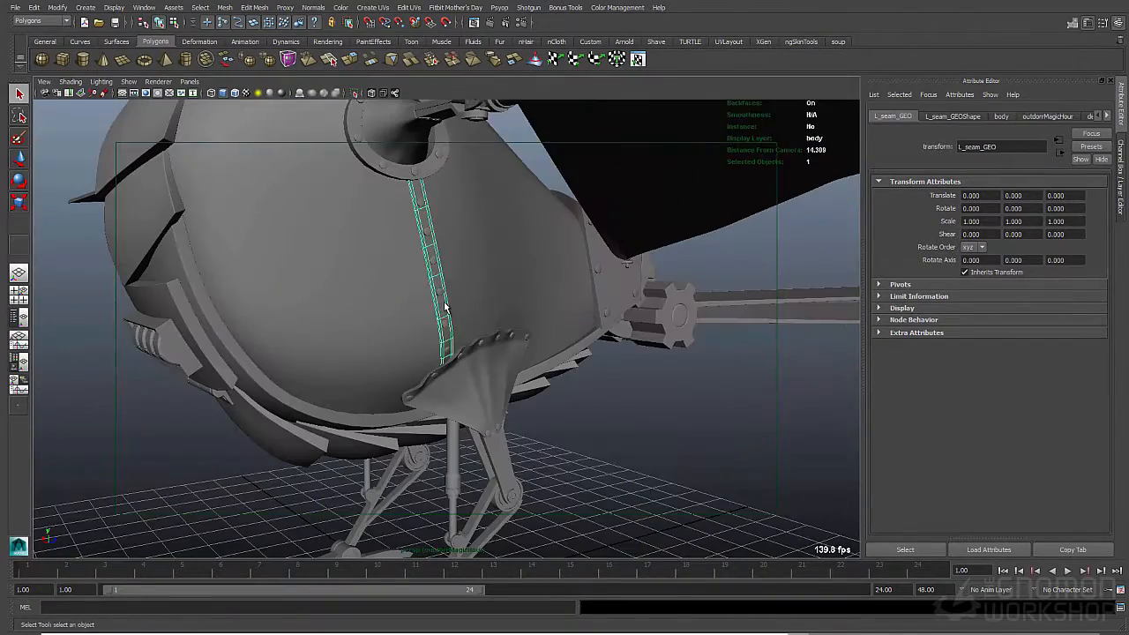
{"action": "key", "text": "ctrl+d"}
{"action": "key", "text": "e"}
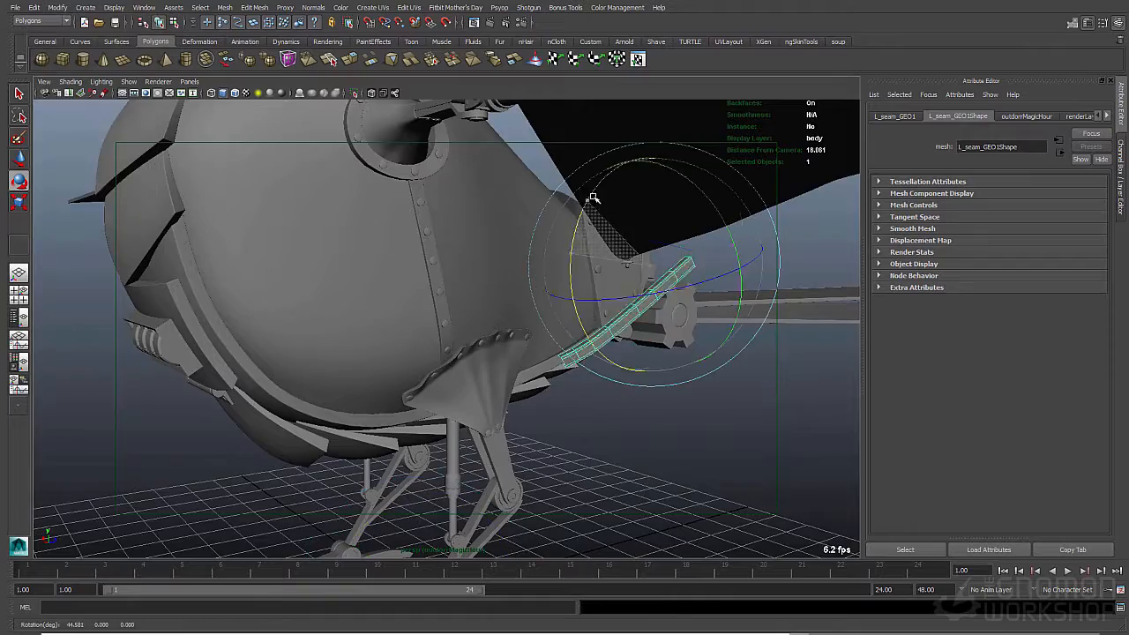
{"action": "left_click_drag", "start_coordinate": [593, 198], "coordinate": [589, 203]}
{"action": "left_click_drag", "start_coordinate": [589, 203], "coordinate": [559, 379], "text": "alt"}
{"action": "key", "text": "w"}
{"action": "left_click_drag", "start_coordinate": [559, 380], "coordinate": [414, 332], "text": "alt"}
{"action": "right_click_drag", "start_coordinate": [413, 332], "coordinate": [494, 332], "text": "alt"}
{"action": "left_click_drag", "start_coordinate": [472, 271], "coordinate": [483, 342]}
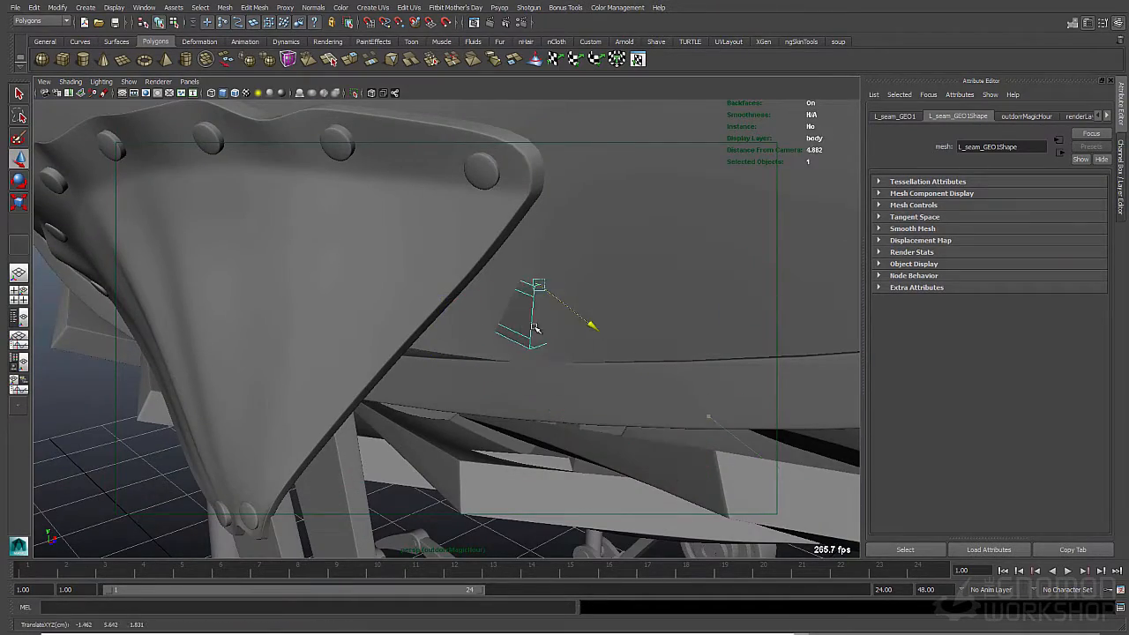
Rotate and nudge the duplicated seam strip so it follows the belly surface beside the leg leather
{"action": "left_click_drag", "start_coordinate": [535, 328], "coordinate": [461, 301], "text": "alt"}
{"action": "key", "text": "e"}
{"action": "left_click_drag", "start_coordinate": [460, 301], "coordinate": [505, 307]}
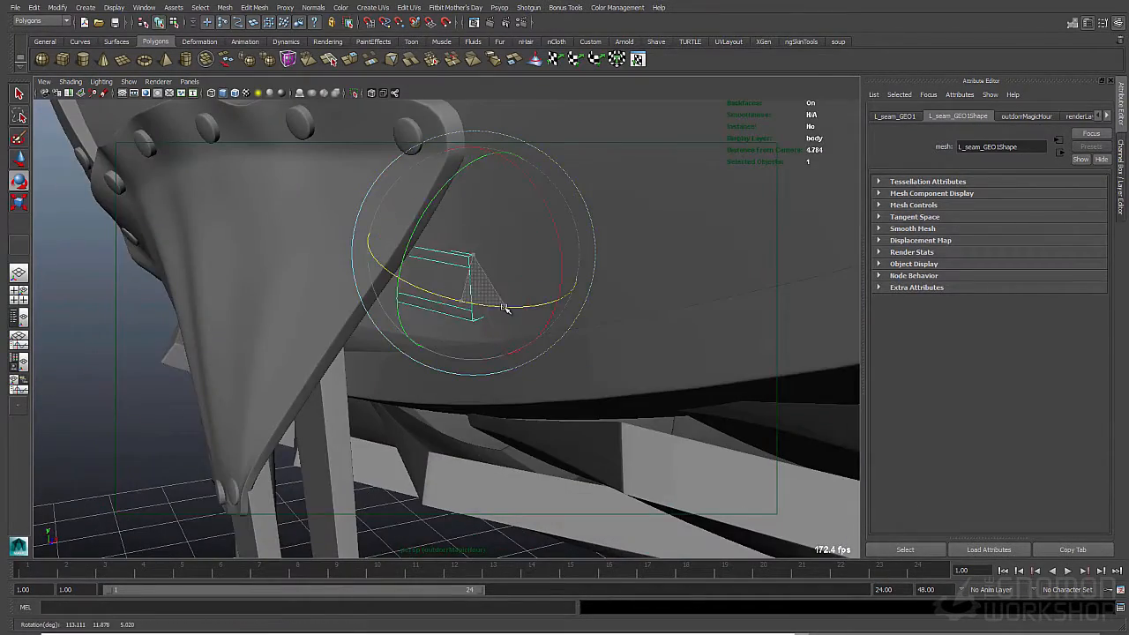
{"action": "left_click_drag", "start_coordinate": [502, 268], "coordinate": [520, 275]}
{"action": "left_click_drag", "start_coordinate": [520, 275], "coordinate": [547, 298], "text": "alt"}
{"action": "right_click_drag", "start_coordinate": [547, 298], "coordinate": [491, 312], "text": "alt"}
{"action": "left_click_drag", "start_coordinate": [492, 312], "coordinate": [469, 331], "text": "alt"}
{"action": "mouse_move", "coordinate": [548, 339]}
{"action": "left_mouse_down"}
{"action": "mouse_move", "coordinate": [543, 360]}
{"action": "mouse_move", "coordinate": [541, 346]}
{"action": "left_mouse_up"}
Select and delete the unneeded faces of the duplicated seam strip around the left leg leather
{"action": "left_click_drag", "start_coordinate": [541, 345], "coordinate": [459, 283], "text": "alt"}
{"action": "key", "text": "q"}
{"action": "left_click", "coordinate": [479, 290]}
{"action": "key", "text": "w"}
{"action": "key", "text": "q"}
{"action": "key", "text": "F10"}
{"action": "key", "text": "F11"}
{"action": "left_click", "coordinate": [273, 302]}
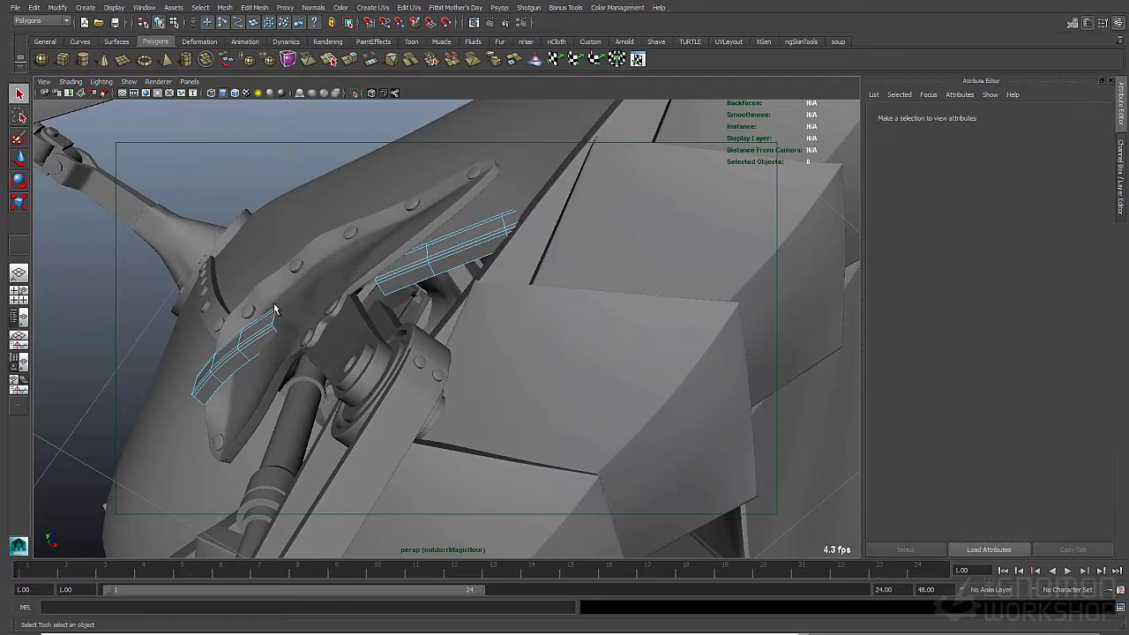
{"action": "left_click_drag", "start_coordinate": [490, 238], "coordinate": [328, 298], "text": "alt"}
{"action": "left_click", "coordinate": [433, 265]}
{"action": "left_click", "coordinate": [249, 323]}
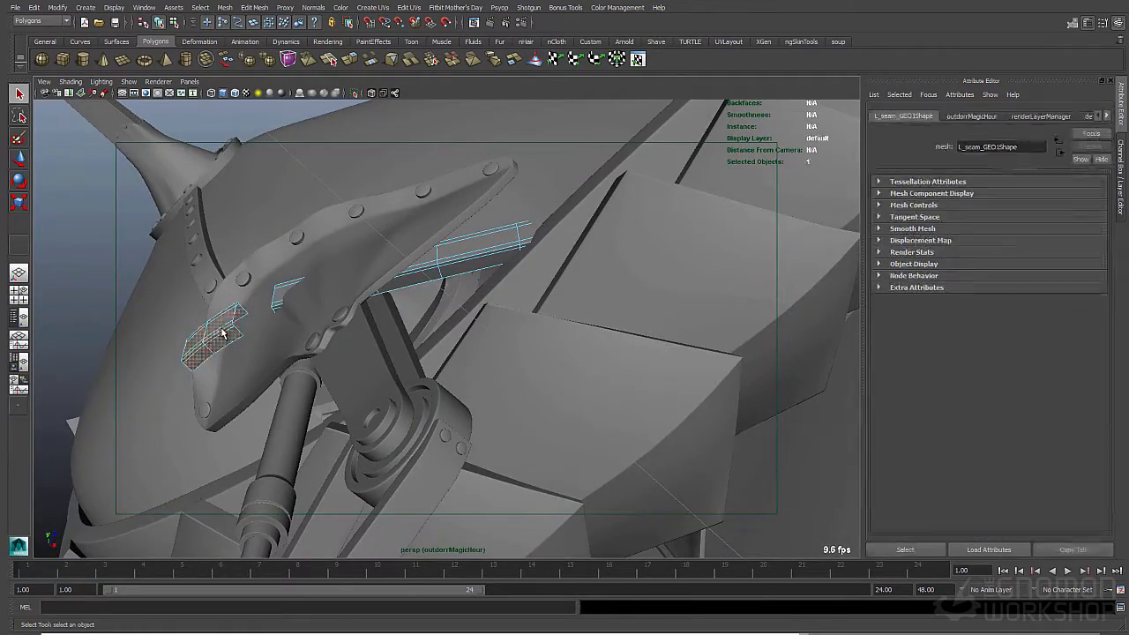
{"action": "key", "text": "Delete"}
Select the remaining seam strip's components in wireframe and adjust them to fit between the leg leather and belly rim
{"action": "left_click_drag", "start_coordinate": [222, 334], "coordinate": [408, 312], "text": "alt"}
{"action": "key", "text": "F10"}
{"action": "double_click", "coordinate": [408, 312]}
{"action": "key", "text": "4"}
{"action": "left_click_drag", "start_coordinate": [597, 355], "coordinate": [671, 336], "text": "alt"}
{"action": "mouse_move", "coordinate": [842, 326]}
{"action": "left_mouse_down"}
{"action": "mouse_move", "coordinate": [619, 428]}
{"action": "mouse_move", "coordinate": [583, 426]}
{"action": "left_mouse_up"}
{"action": "key", "text": "5"}
{"action": "key", "text": "w"}
{"action": "mouse_move", "coordinate": [583, 425]}
{"action": "left_mouse_down", "text": "alt"}
{"action": "mouse_move", "coordinate": [415, 371]}
{"action": "mouse_move", "coordinate": [357, 248]}
{"action": "left_mouse_up", "text": "alt"}
{"action": "left_click_drag", "start_coordinate": [401, 310], "coordinate": [422, 351], "text": "alt"}
{"action": "key", "text": "q"}
{"action": "key", "text": "F8"}
Duplicate the left leg attachment bolts, place a single bolt near the seam strip's end and check it in isolation
{"action": "left_click", "coordinate": [630, 376]}
{"action": "right_click_drag", "start_coordinate": [423, 351], "coordinate": [270, 474], "text": "alt"}
{"action": "middle_click_drag", "start_coordinate": [269, 474], "coordinate": [410, 443], "text": "alt"}
{"action": "left_click", "coordinate": [352, 236]}
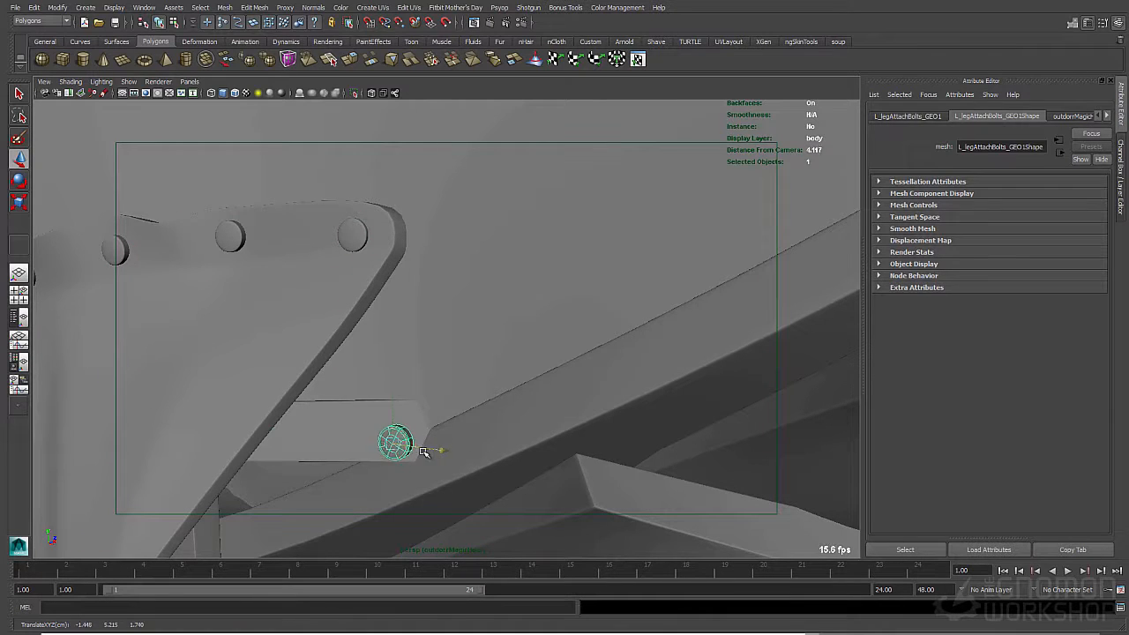
{"action": "key", "text": "ctrl+1"}
{"action": "right_click_drag", "start_coordinate": [401, 455], "coordinate": [405, 431]}
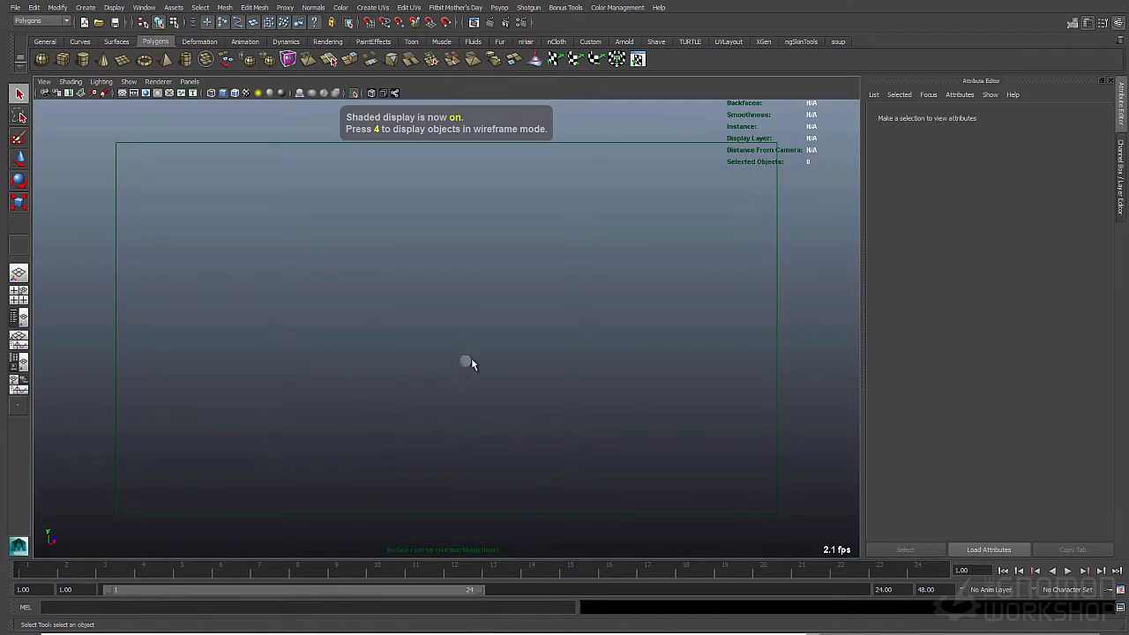
{"action": "left_click", "coordinate": [468, 361]}
{"action": "key", "text": "ctrl+1"}
Move the duplicated bolt onto the free end of the new seam strip
{"action": "left_click_drag", "start_coordinate": [468, 336], "coordinate": [494, 340], "text": "alt"}
{"action": "key", "text": "w"}
{"action": "left_click_drag", "start_coordinate": [470, 328], "coordinate": [454, 289]}
{"action": "key", "text": "w"}
{"action": "left_click_drag", "start_coordinate": [518, 319], "coordinate": [538, 342]}
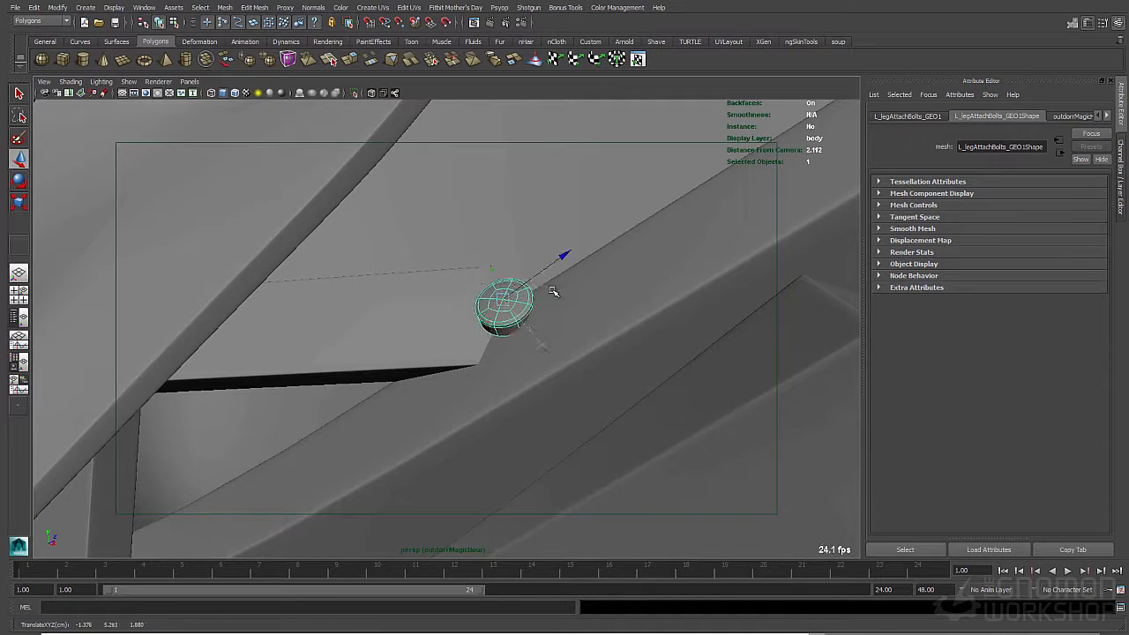
{"action": "left_click_drag", "start_coordinate": [552, 282], "coordinate": [524, 310]}
{"action": "left_click_drag", "start_coordinate": [530, 336], "coordinate": [449, 298], "text": "alt"}
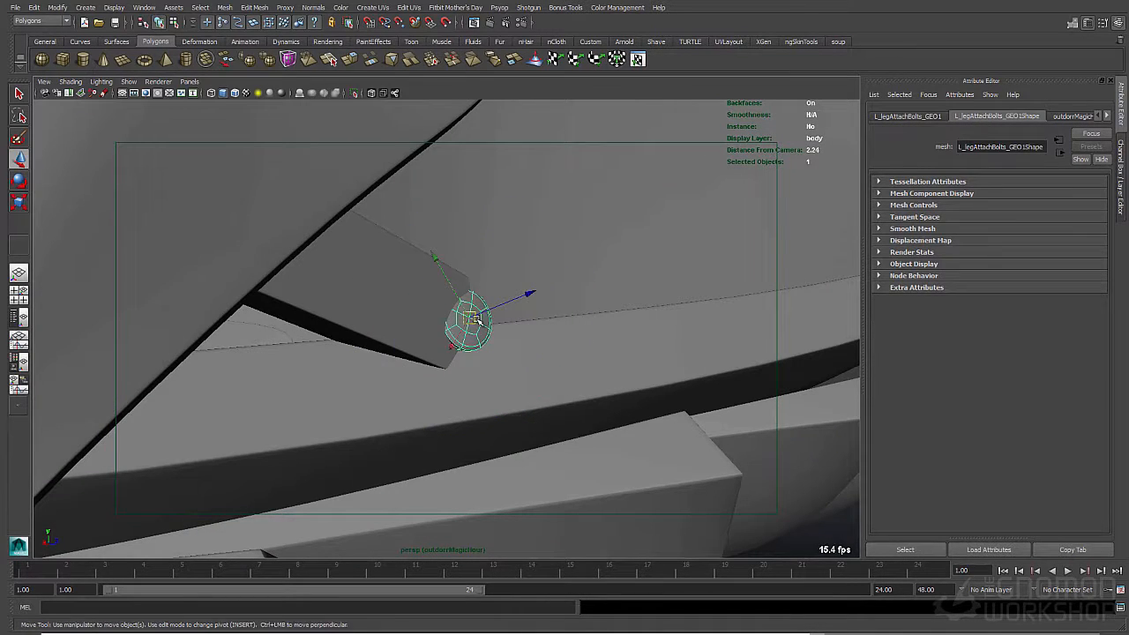
Bring up the transform tool settings and examine the bolt's orientation at the seam strip's free end
{"action": "double_click", "coordinate": [19, 159]}
{"action": "key", "text": "f"}
{"action": "key", "text": "e"}
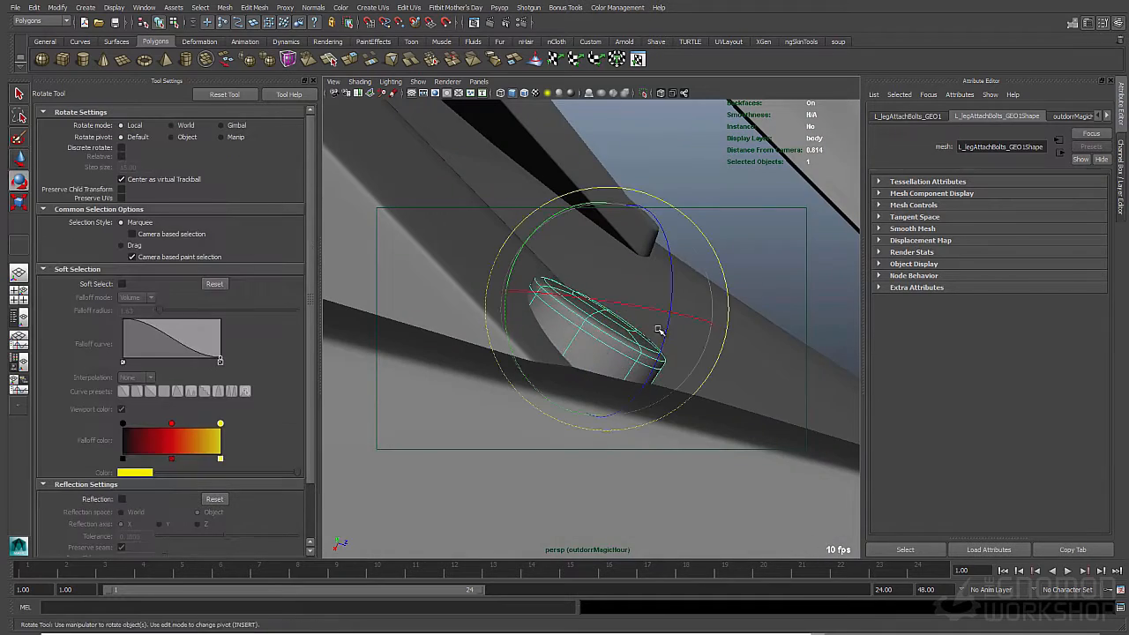
{"action": "left_click_drag", "start_coordinate": [688, 295], "coordinate": [529, 405], "text": "alt"}
{"action": "right_click_drag", "start_coordinate": [530, 405], "coordinate": [568, 370], "text": "alt"}
{"action": "left_click_drag", "start_coordinate": [567, 370], "coordinate": [578, 308], "text": "alt"}
Select all faces of the seam strip, narrow it vertically with the scale axis set to World, and lower it slightly
{"action": "left_click", "coordinate": [573, 292]}
{"action": "key", "text": "r"}
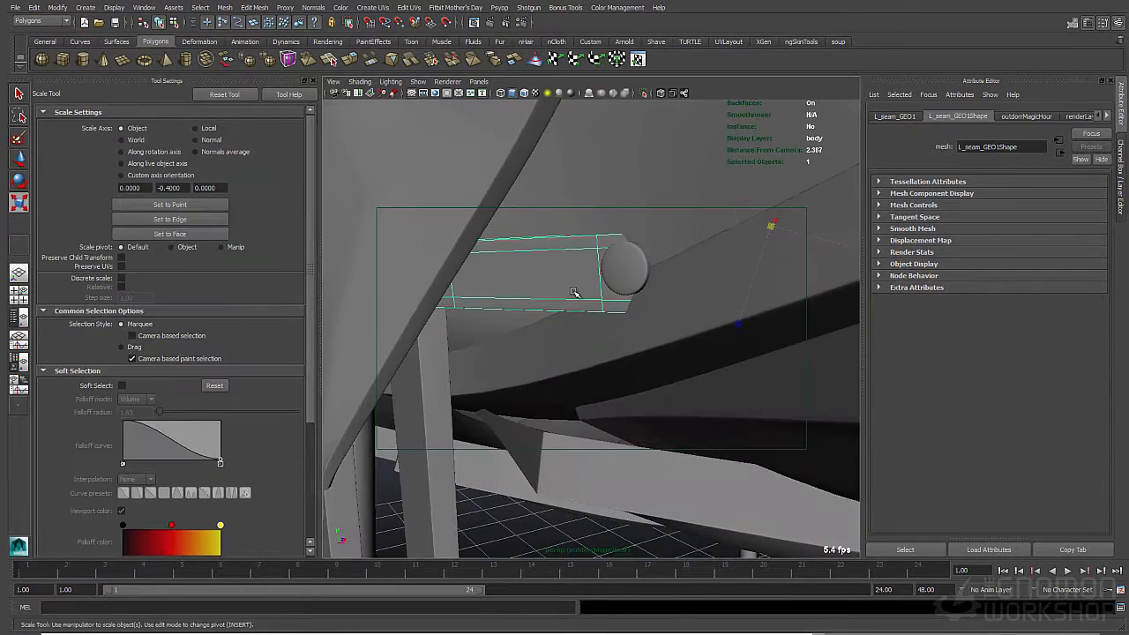
{"action": "left_click", "coordinate": [62, 9]}
{"action": "key", "text": "q"}
{"action": "right_click_drag", "start_coordinate": [561, 269], "coordinate": [561, 296]}
{"action": "double_click", "coordinate": [568, 277]}
{"action": "key", "text": "r"}
{"action": "middle_click_drag", "start_coordinate": [568, 277], "coordinate": [623, 279], "text": "alt"}
{"action": "left_click", "coordinate": [136, 139]}
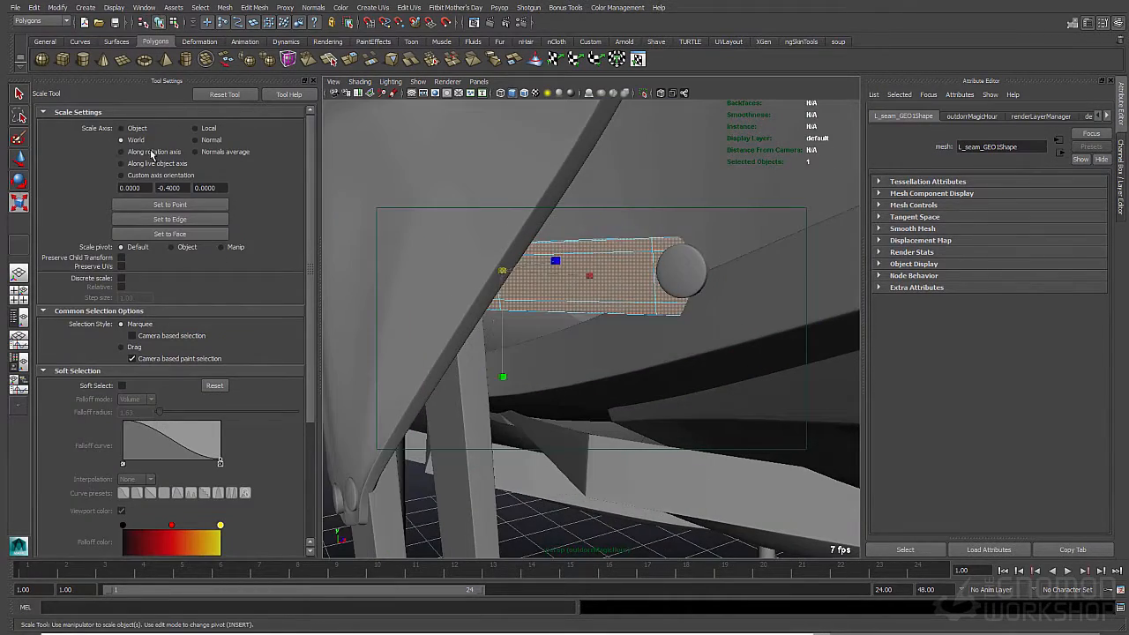
{"action": "middle_click_drag", "start_coordinate": [512, 313], "coordinate": [511, 293]}
{"action": "key", "text": "w"}
{"action": "left_click_drag", "start_coordinate": [502, 241], "coordinate": [502, 258]}
Try rescaling the bolt at the seam strip's free end and undo the scale
{"action": "key", "text": "q"}
{"action": "left_click", "coordinate": [680, 273]}
{"action": "key", "text": "w"}
{"action": "left_click_drag", "start_coordinate": [680, 272], "coordinate": [635, 267], "text": "alt"}
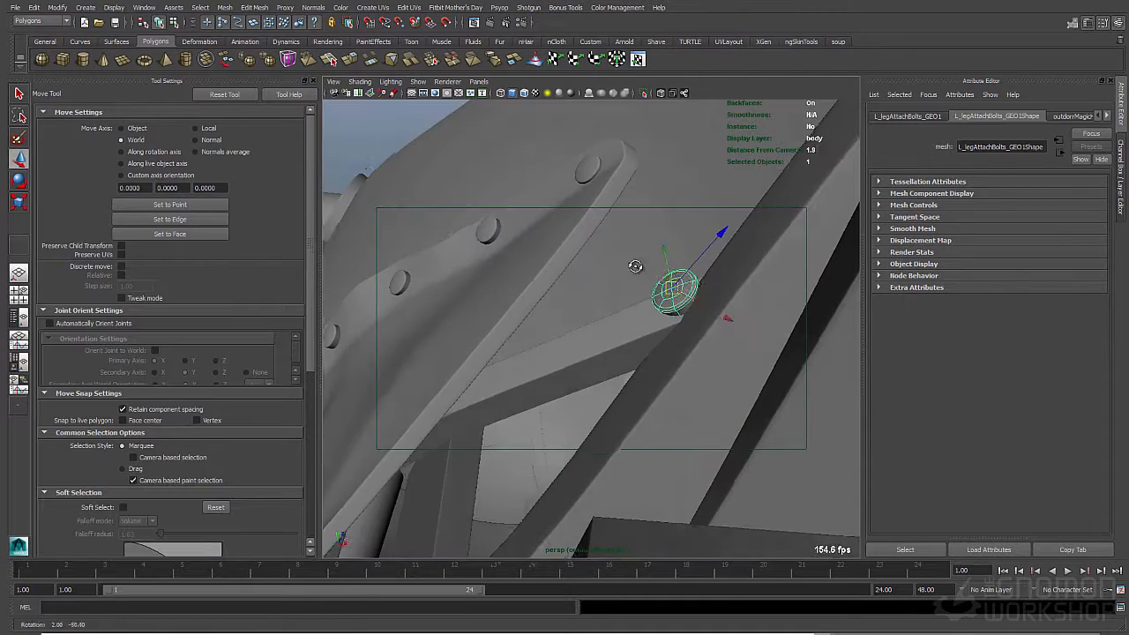
{"action": "key", "text": "f"}
{"action": "left_click_drag", "start_coordinate": [708, 283], "coordinate": [622, 300], "text": "alt"}
{"action": "key", "text": "r"}
{"action": "left_click_drag", "start_coordinate": [621, 273], "coordinate": [627, 258]}
{"action": "key", "text": "ctrl+z"}
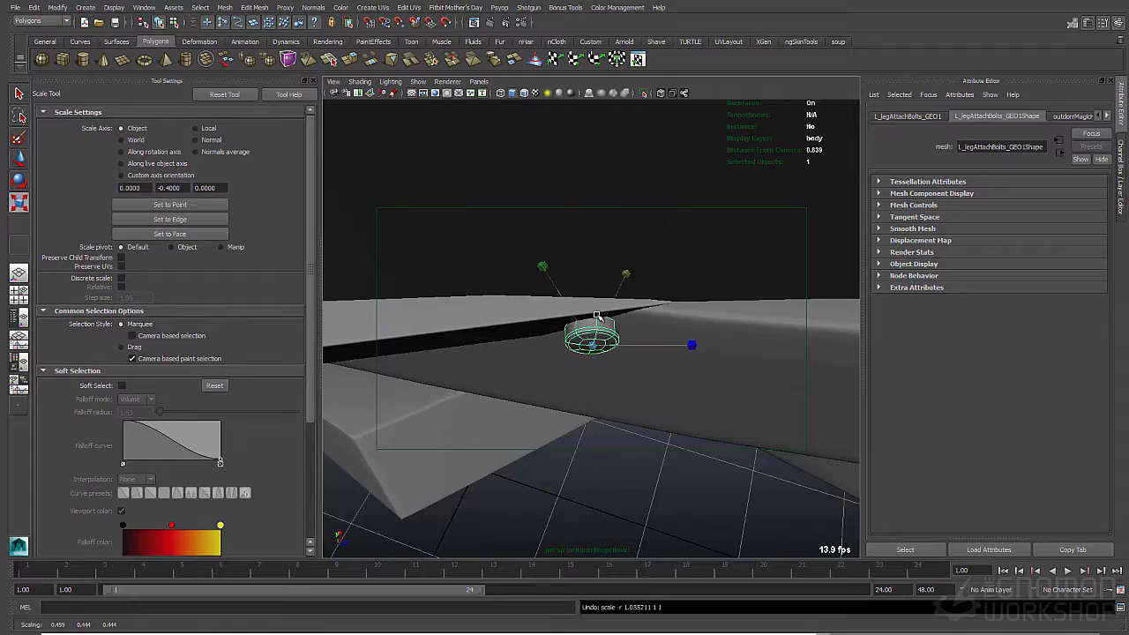
Try to seat the bolt against the seam strip's end by repositioning it
{"action": "left_click_drag", "start_coordinate": [596, 315], "coordinate": [582, 332], "text": "alt"}
{"action": "key", "text": "q"}
{"action": "key", "text": "F10"}
{"action": "double_click", "coordinate": [593, 339]}
{"action": "key", "text": "w"}
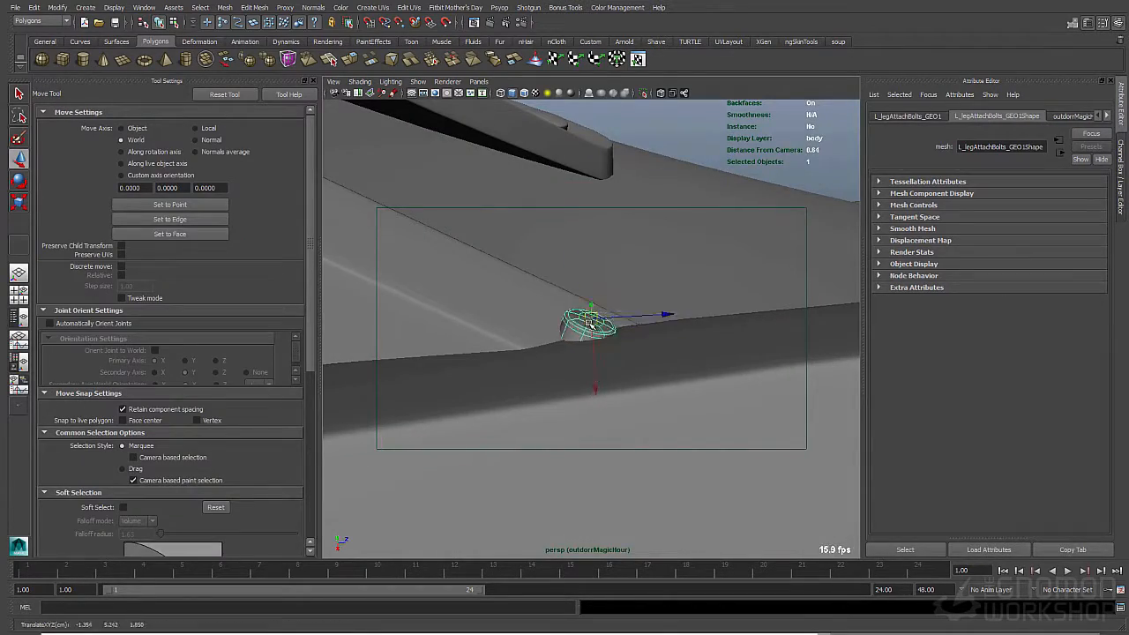
Discard the bolt at the seam strip's end, select the strip and raise it slightly along the belly
{"action": "right_click_drag", "start_coordinate": [588, 322], "coordinate": [539, 322], "text": "alt"}
{"action": "left_click_drag", "start_coordinate": [538, 323], "coordinate": [600, 358], "text": "alt"}
{"action": "key", "text": "q"}
{"action": "left_click", "coordinate": [580, 338]}
{"action": "right_click_drag", "start_coordinate": [600, 358], "coordinate": [488, 297], "text": "alt"}
{"action": "left_click_drag", "start_coordinate": [467, 352], "coordinate": [541, 390], "text": "alt"}
{"action": "right_click_drag", "start_coordinate": [541, 390], "coordinate": [571, 382], "text": "alt"}
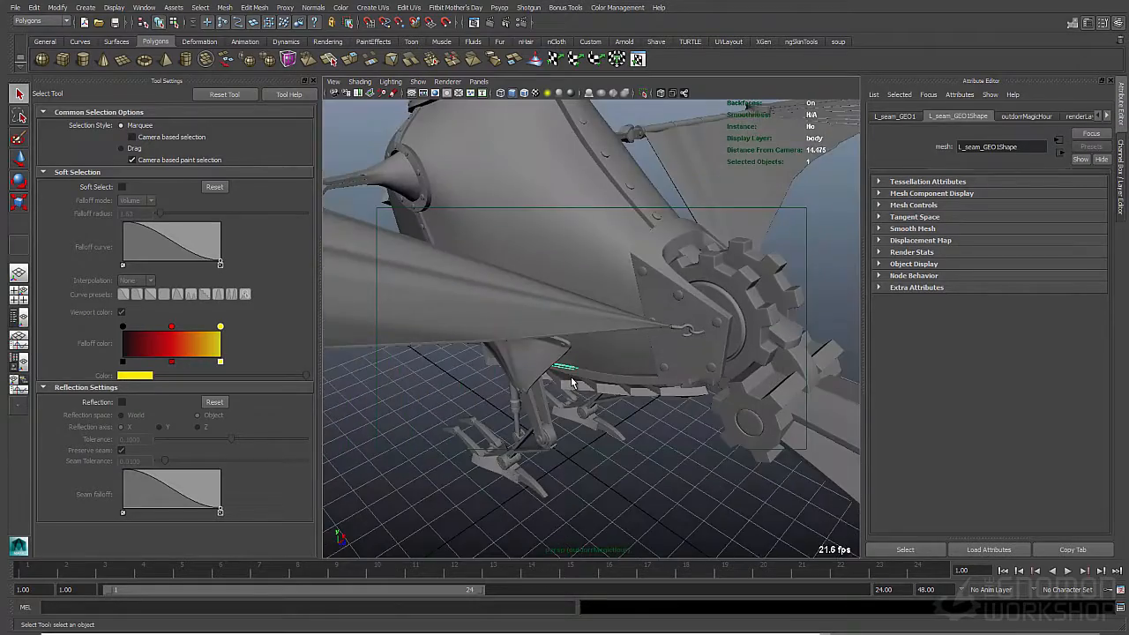
{"action": "left_click_drag", "start_coordinate": [572, 382], "coordinate": [521, 312], "text": "alt"}
{"action": "key", "text": "w"}
{"action": "left_click_drag", "start_coordinate": [411, 277], "coordinate": [411, 268]}
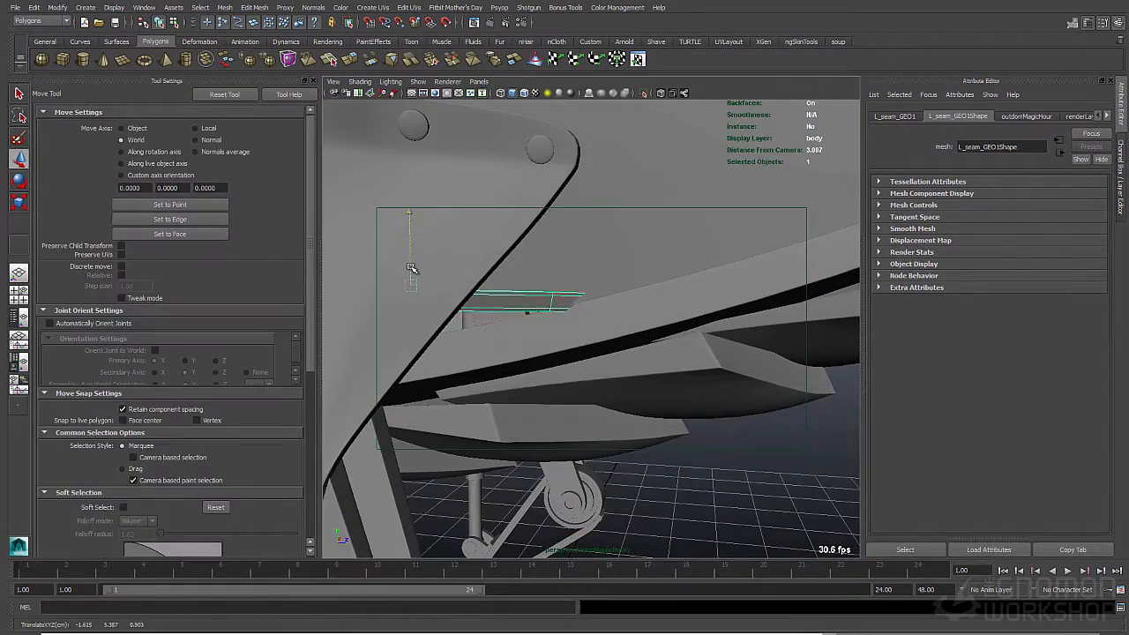
{"action": "key", "text": "q"}
{"action": "left_click_drag", "start_coordinate": [498, 299], "coordinate": [505, 305], "text": "alt"}
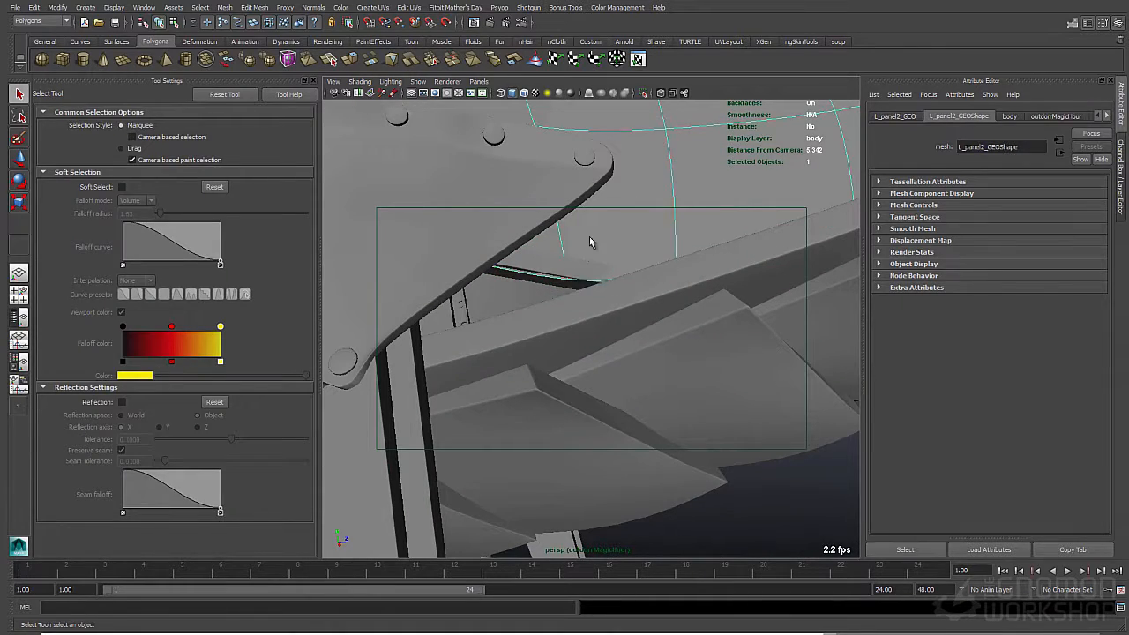
Select the seam strip's free-end components in wireframe and move them to meet the belly rim
{"action": "left_click", "coordinate": [587, 263]}
{"action": "key", "text": "w"}
{"action": "key", "text": "q"}
{"action": "right_click_drag", "start_coordinate": [574, 271], "coordinate": [527, 272]}
{"action": "left_click_drag", "start_coordinate": [533, 276], "coordinate": [584, 300], "text": "alt"}
{"action": "key", "text": "4"}
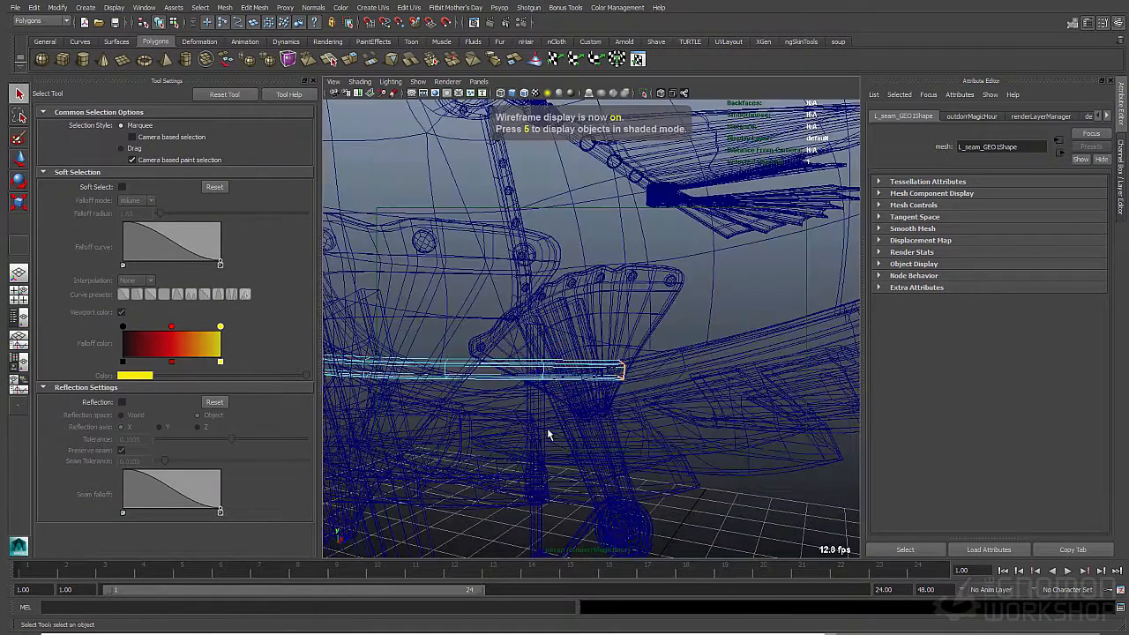
{"action": "key", "text": "5"}
{"action": "key", "text": "w"}
{"action": "left_click_drag", "start_coordinate": [662, 353], "coordinate": [605, 398], "text": "alt"}
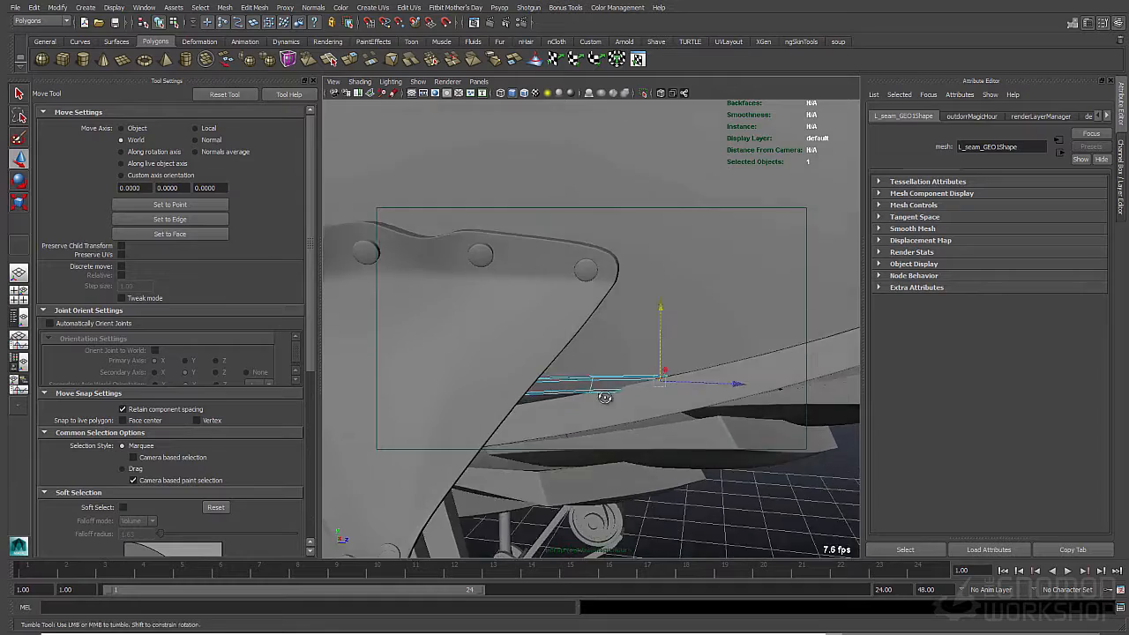
{"action": "right_click_drag", "start_coordinate": [606, 398], "coordinate": [612, 403], "text": "alt"}
{"action": "key", "text": "F8"}
{"action": "key", "text": "q"}
Examine how the seam strip fits between the leg leather and the belly rim from several angles
{"action": "left_click_drag", "start_coordinate": [612, 404], "coordinate": [634, 354], "text": "alt"}
{"action": "right_click_drag", "start_coordinate": [634, 353], "coordinate": [703, 444], "text": "alt"}
{"action": "left_click", "coordinate": [703, 443]}
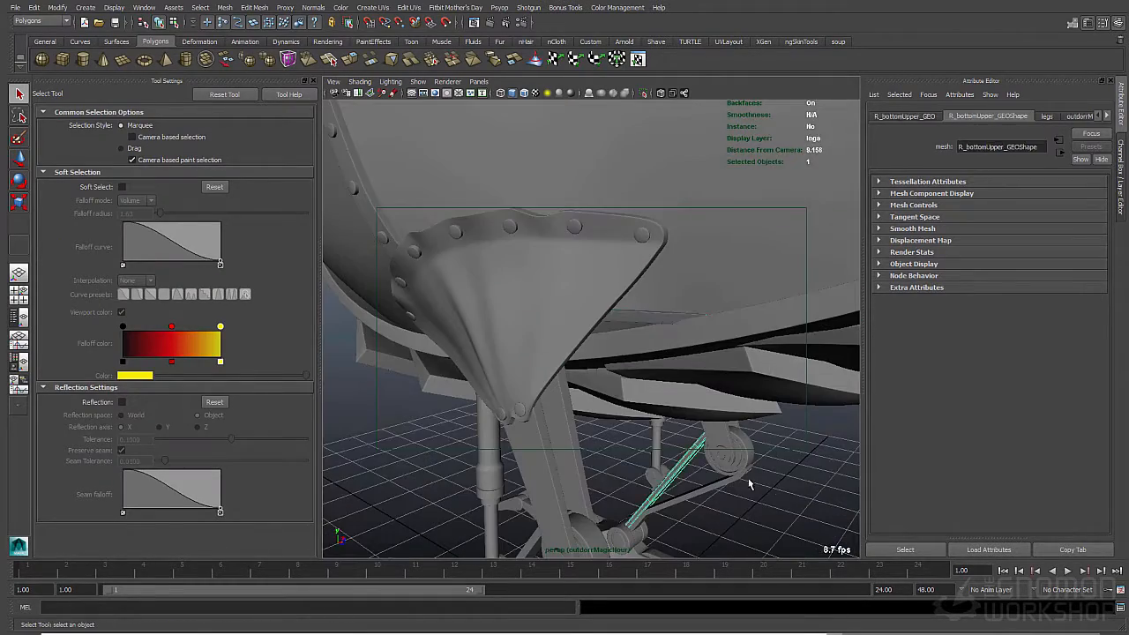
{"action": "left_click", "coordinate": [749, 485]}
{"action": "left_click_drag", "start_coordinate": [749, 484], "coordinate": [647, 453], "text": "alt"}
{"action": "right_click_drag", "start_coordinate": [647, 453], "coordinate": [767, 433], "text": "alt"}
{"action": "left_click_drag", "start_coordinate": [767, 433], "coordinate": [638, 326], "text": "alt"}
Select the lower edges at the seam strip's free end and shift them slightly to refine the fit at the belly rim
{"action": "left_click", "coordinate": [637, 325]}
{"action": "key", "text": "F8"}
{"action": "key", "text": "w"}
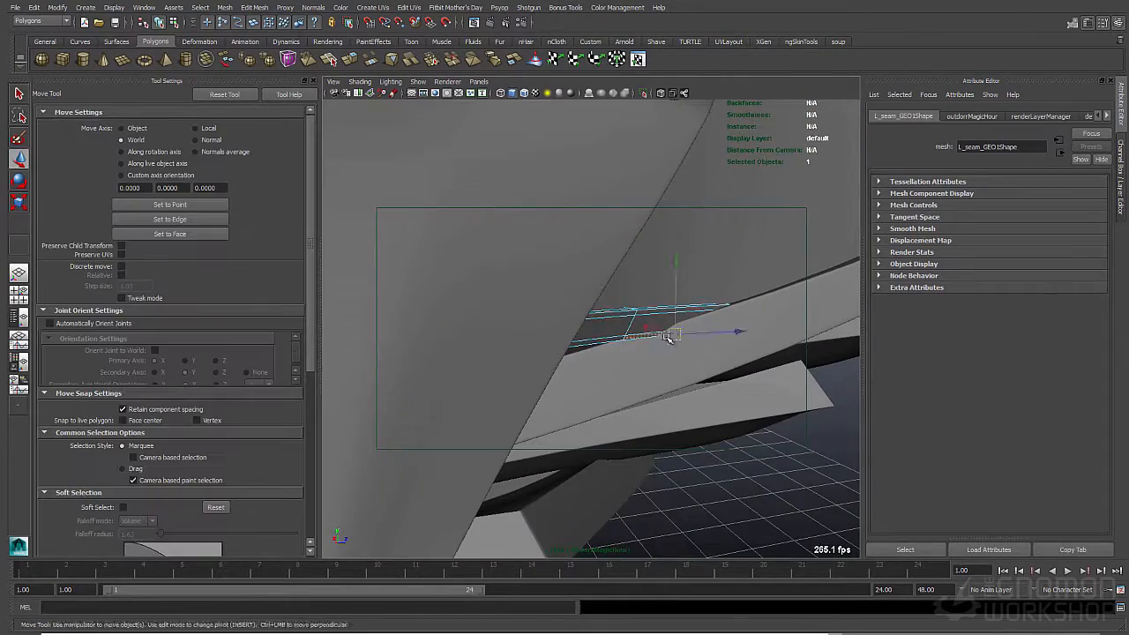
{"action": "key", "text": "f"}
{"action": "left_click_drag", "start_coordinate": [570, 388], "coordinate": [544, 299], "text": "alt"}
{"action": "key", "text": "q"}
{"action": "left_click", "coordinate": [556, 251], "text": "shift"}
{"action": "key", "text": "w"}
{"action": "left_click_drag", "start_coordinate": [612, 325], "coordinate": [600, 326]}
{"action": "left_click_drag", "start_coordinate": [599, 327], "coordinate": [585, 317], "text": "alt"}
{"action": "left_click_drag", "start_coordinate": [584, 318], "coordinate": [715, 242], "text": "alt"}
{"action": "key", "text": "q"}
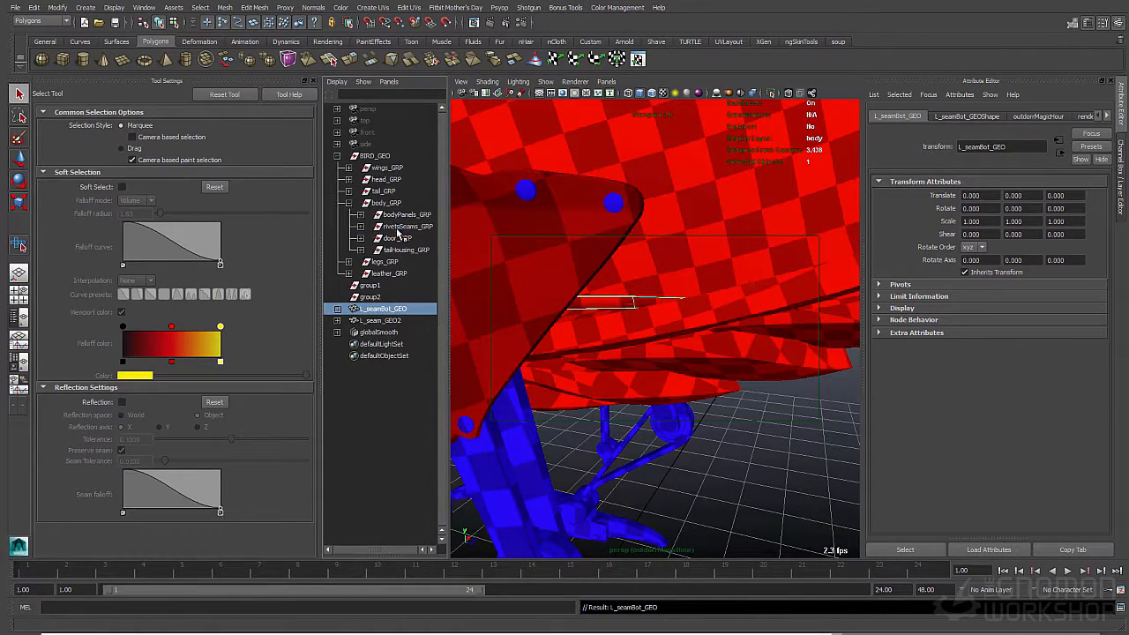
Rename the mirrored seam strip R_seamBot_GEO and place it with L_seamBot_GEO inside rivetsSeams_GRP
{"action": "left_click_drag", "start_coordinate": [463, 252], "coordinate": [443, 287], "text": "alt"}
{"action": "left_click", "coordinate": [397, 216]}
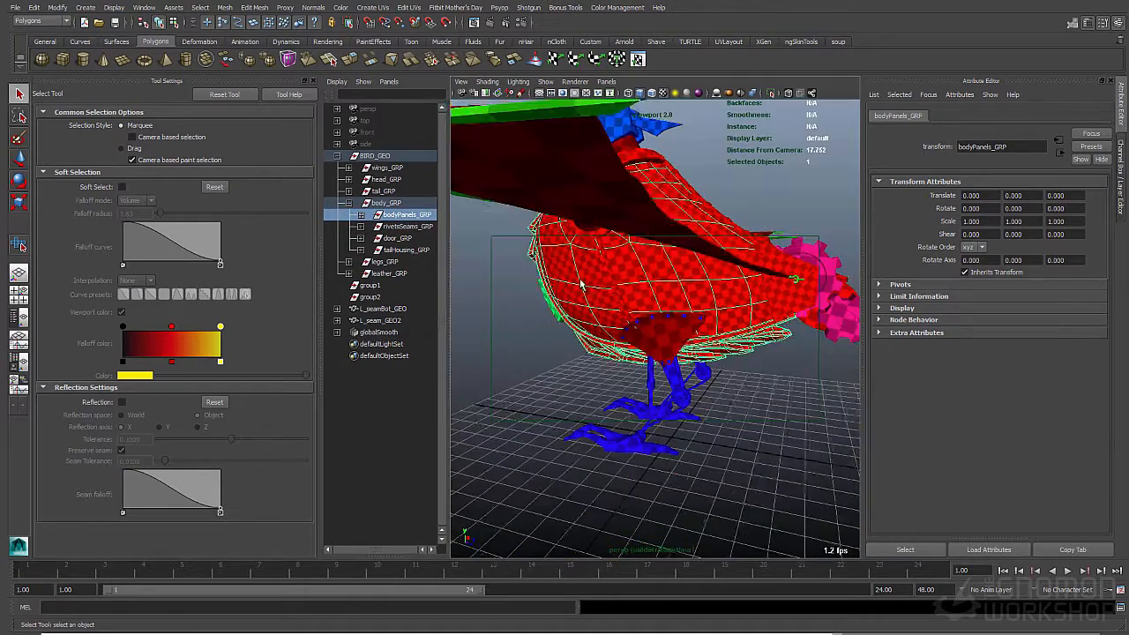
{"action": "left_click", "coordinate": [383, 427]}
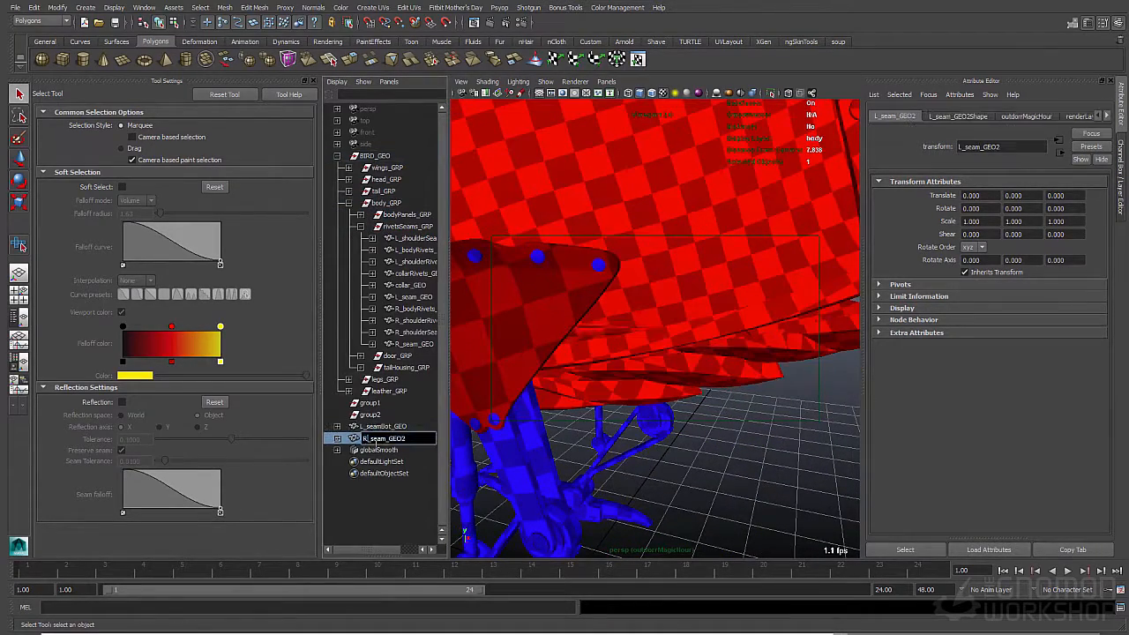
{"action": "type", "text": "Bot"}
{"action": "key", "text": "Return"}
{"action": "double_click", "coordinate": [431, 437]}
{"action": "middle_click_drag", "start_coordinate": [400, 431], "coordinate": [407, 350]}
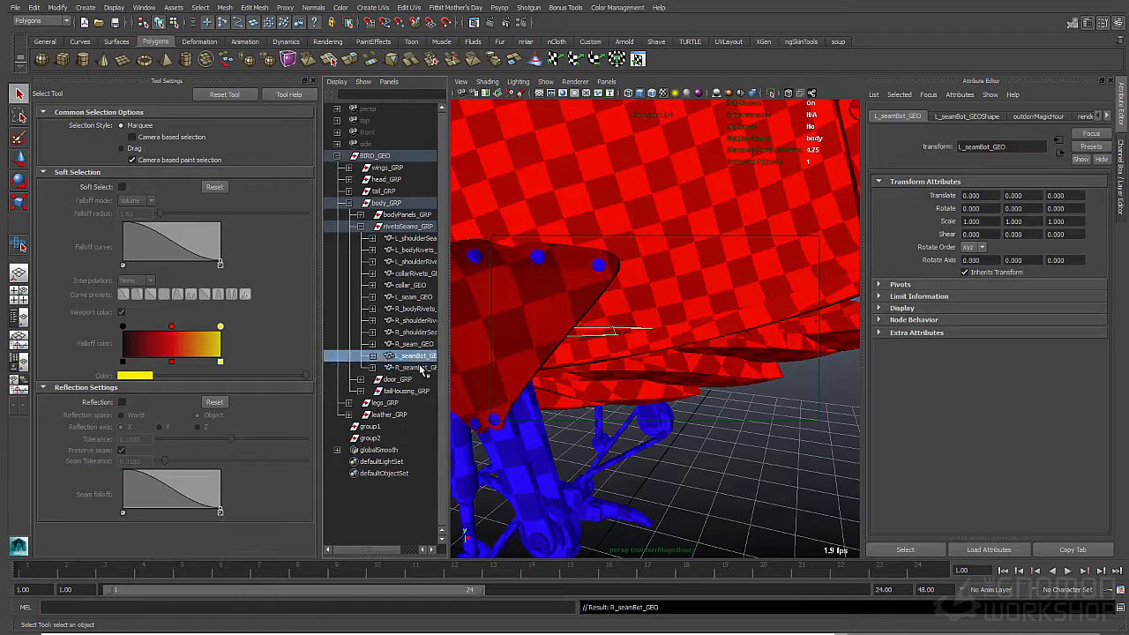
Collapse the BIRD_GEO hierarchy and select all of the bird's meshes
{"action": "left_click", "coordinate": [350, 203]}
{"action": "left_click", "coordinate": [353, 157]}
{"action": "left_click", "coordinate": [336, 155]}
{"action": "left_click", "coordinate": [388, 291]}
{"action": "right_click_drag", "start_coordinate": [749, 393], "coordinate": [630, 393], "text": "alt"}
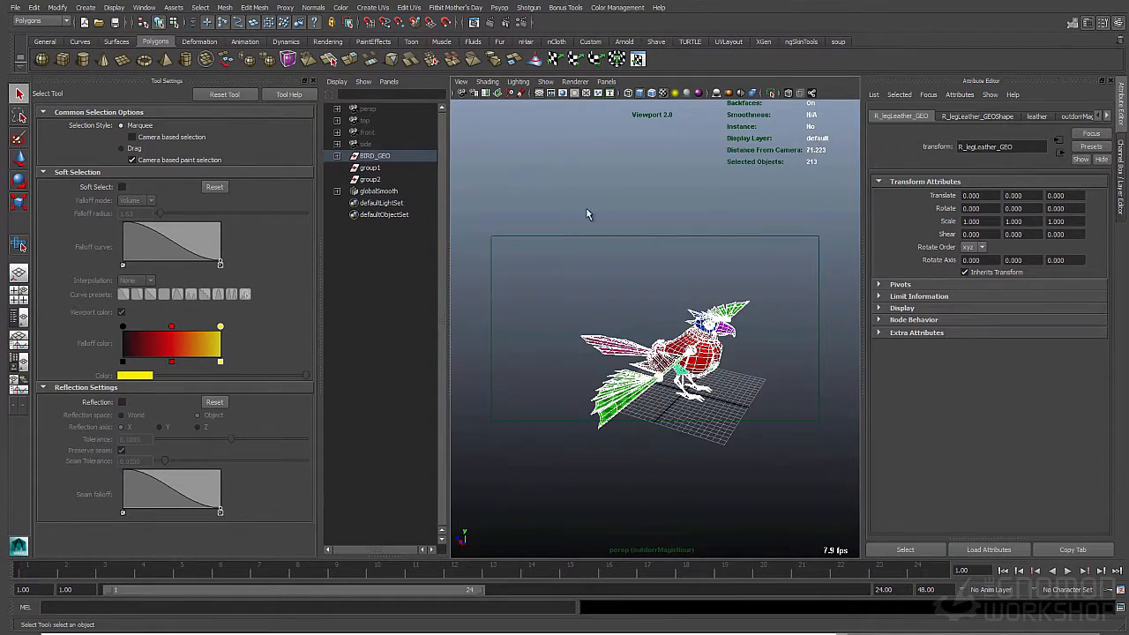
Try smoothing all the selected bird meshes and undo the operation
{"action": "left_click", "coordinate": [225, 8]}
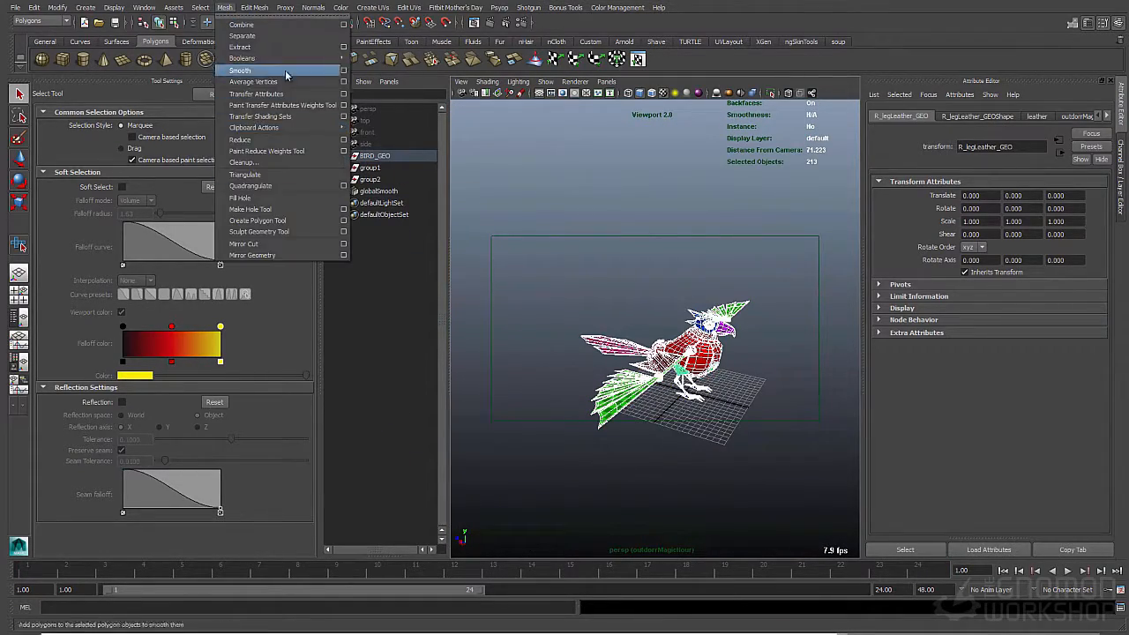
{"action": "left_click", "coordinate": [344, 70]}
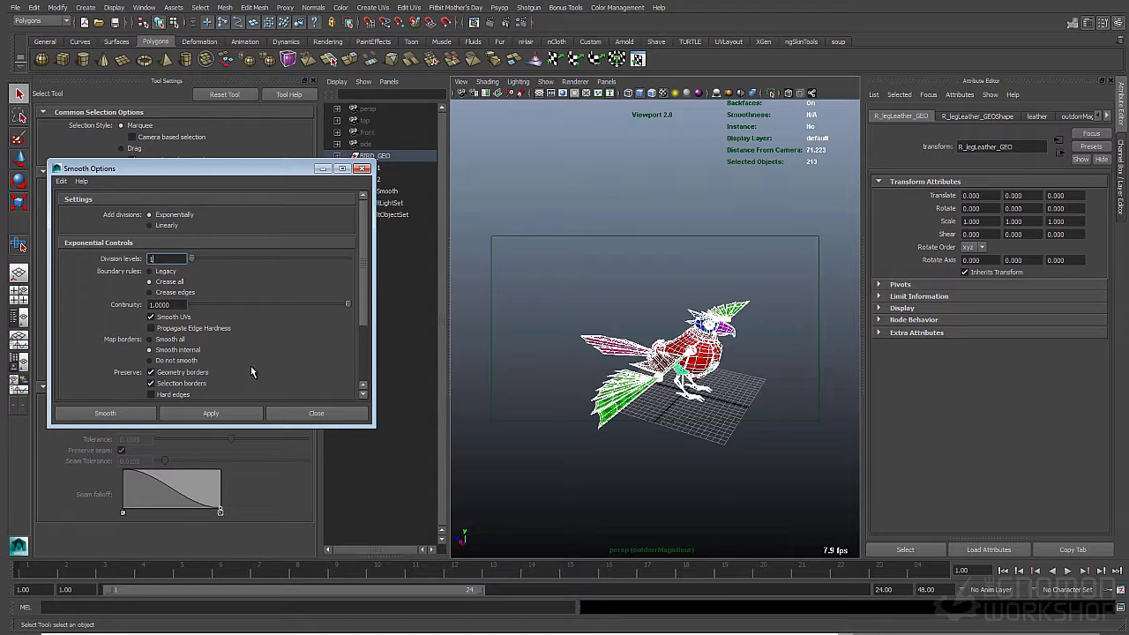
{"action": "scroll", "coordinate": [172, 370], "scroll_direction": "down", "scroll_amount": 2}
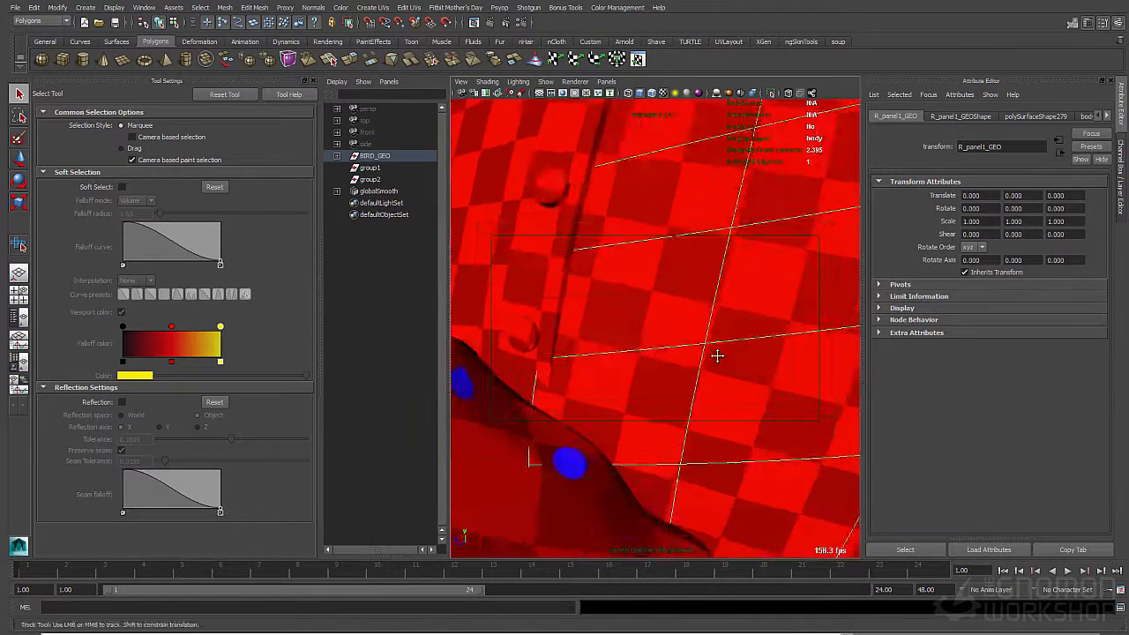
{"action": "key", "text": "ctrl+z"}
{"action": "key", "text": "ctrl+z"}
{"action": "key", "text": "ctrl+z"}
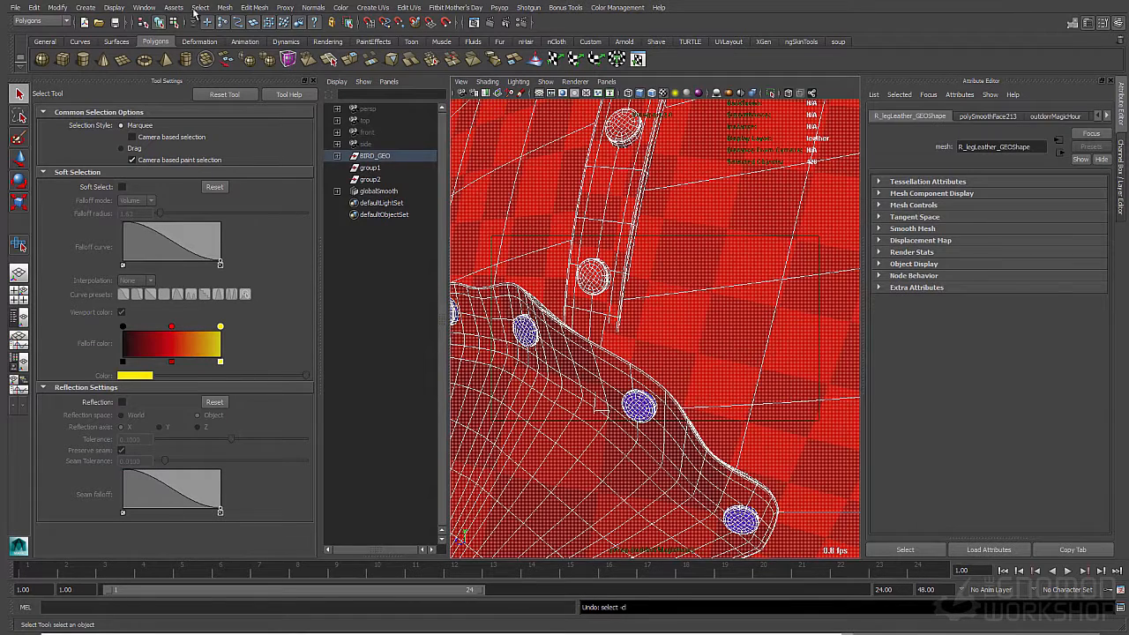
Smooth all the bird meshes again through the Smooth options and clear out the leftover group1 and group2
{"action": "left_click", "coordinate": [150, 9]}
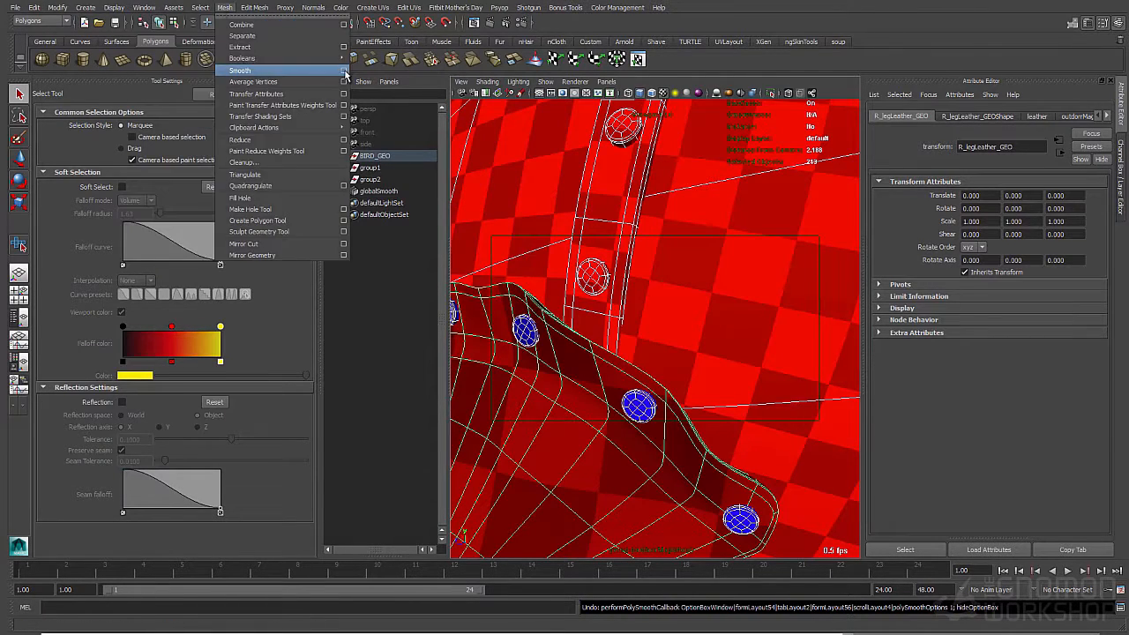
{"action": "left_click", "coordinate": [343, 70]}
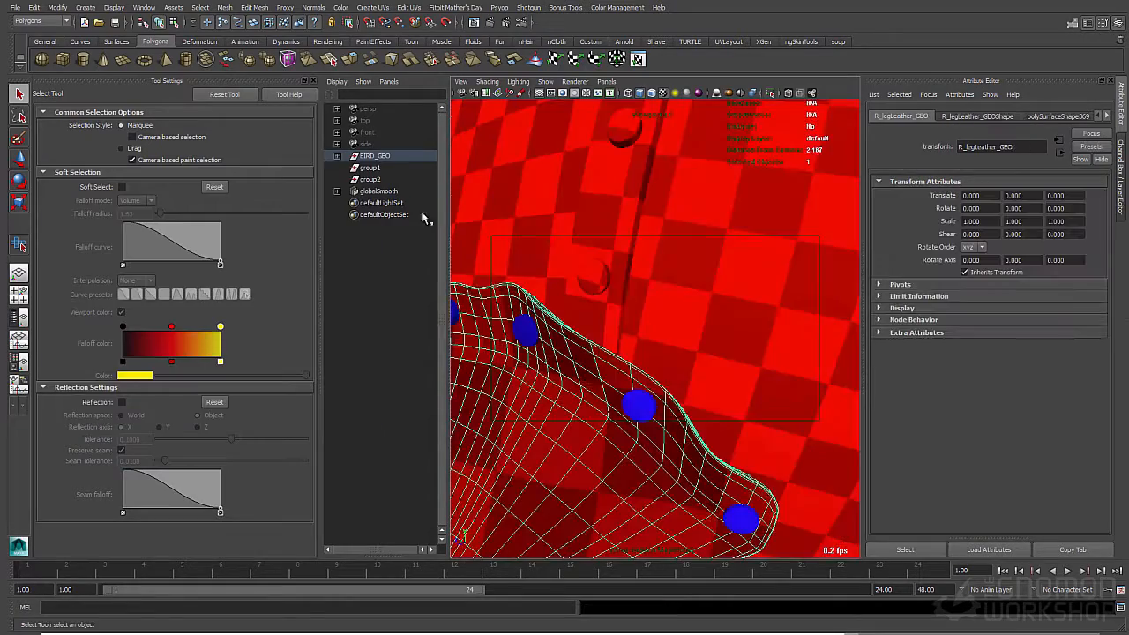
{"action": "scroll", "coordinate": [675, 289], "scroll_direction": "down", "scroll_amount": 5}
{"action": "left_click", "coordinate": [776, 353]}
{"action": "left_click_drag", "start_coordinate": [776, 353], "coordinate": [723, 428], "text": "alt"}
{"action": "left_click", "coordinate": [358, 156]}
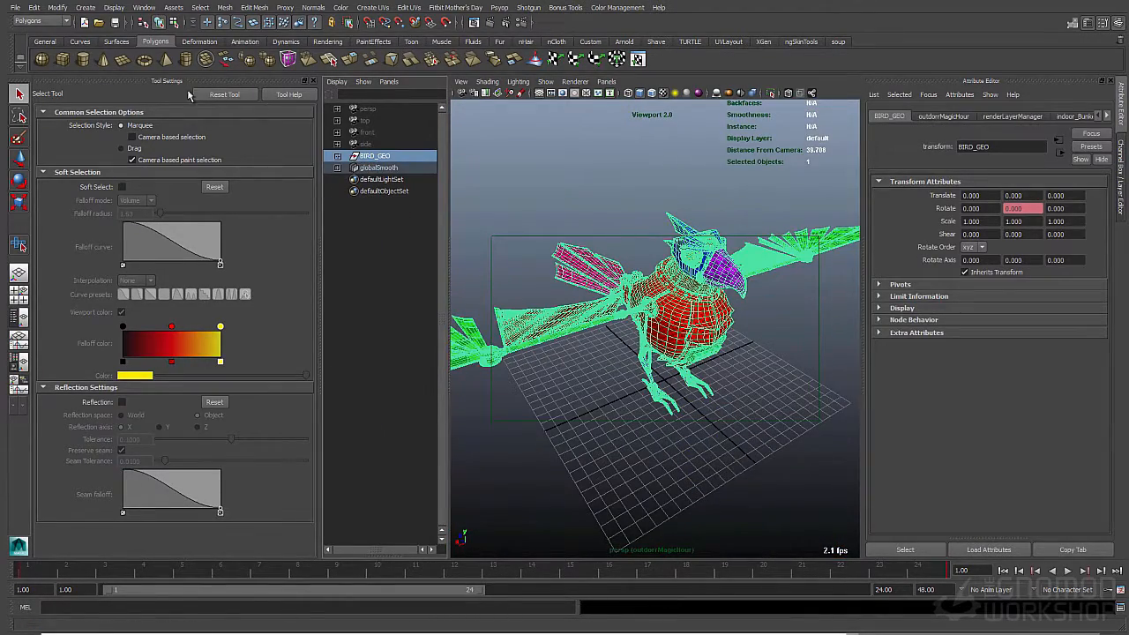
Save the scene under the new name substancePrep_smooth_v001.ma in the substancePrep folder
{"action": "left_click", "coordinate": [15, 7]}
{"action": "left_click", "coordinate": [40, 64]}
{"action": "left_click", "coordinate": [231, 107]}
{"action": "left_click", "coordinate": [141, 425]}
{"action": "type", "text": "_smooth_v001.ma"}
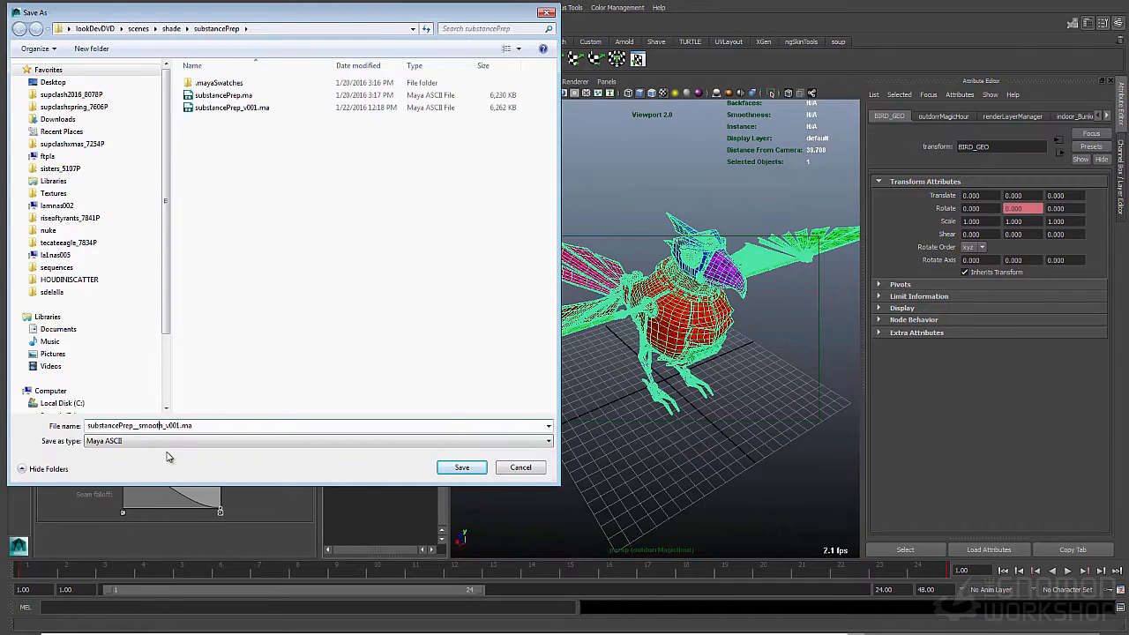
{"action": "key", "text": "Return"}
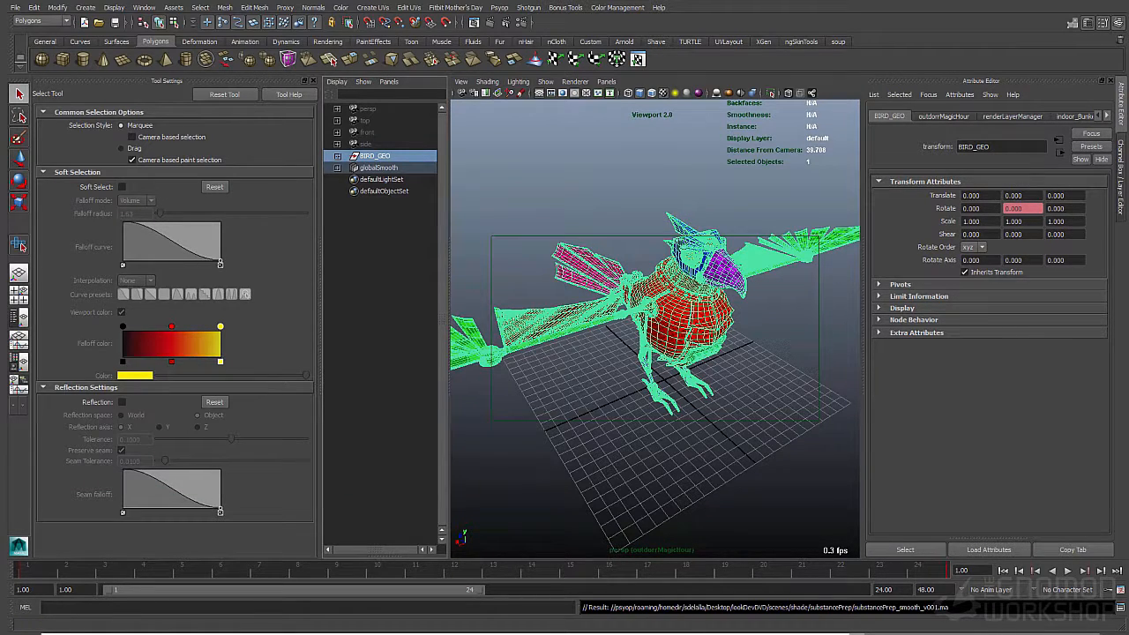
Examine the UV layout of bodyPanels_GRP in the UV Texture Editor
{"action": "left_click", "coordinate": [144, 7]}
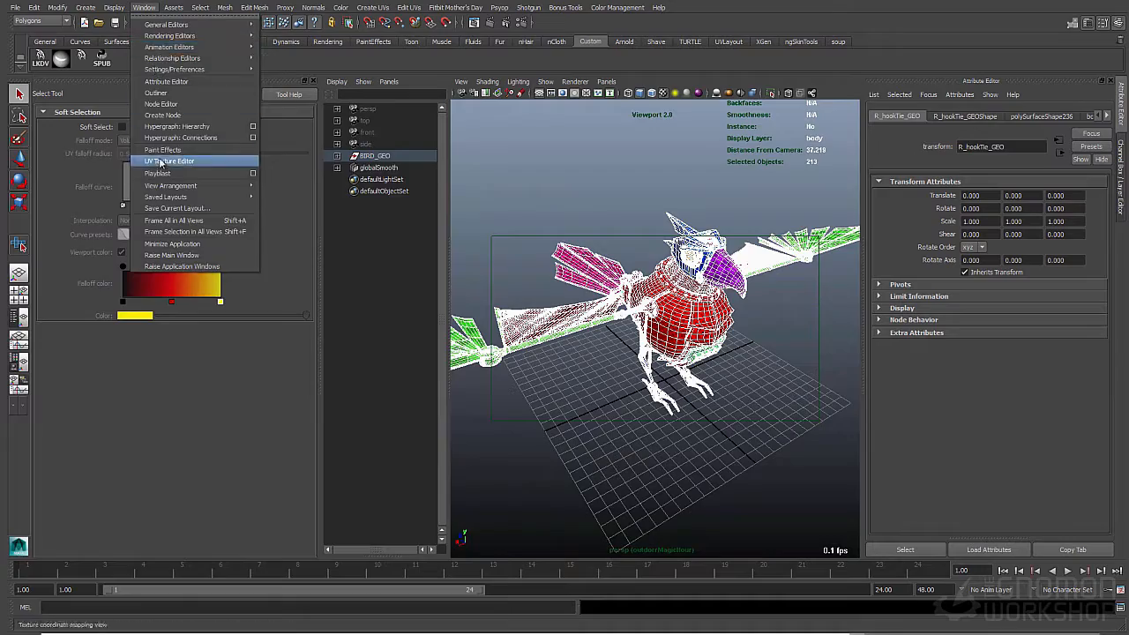
{"action": "left_click", "coordinate": [221, 160]}
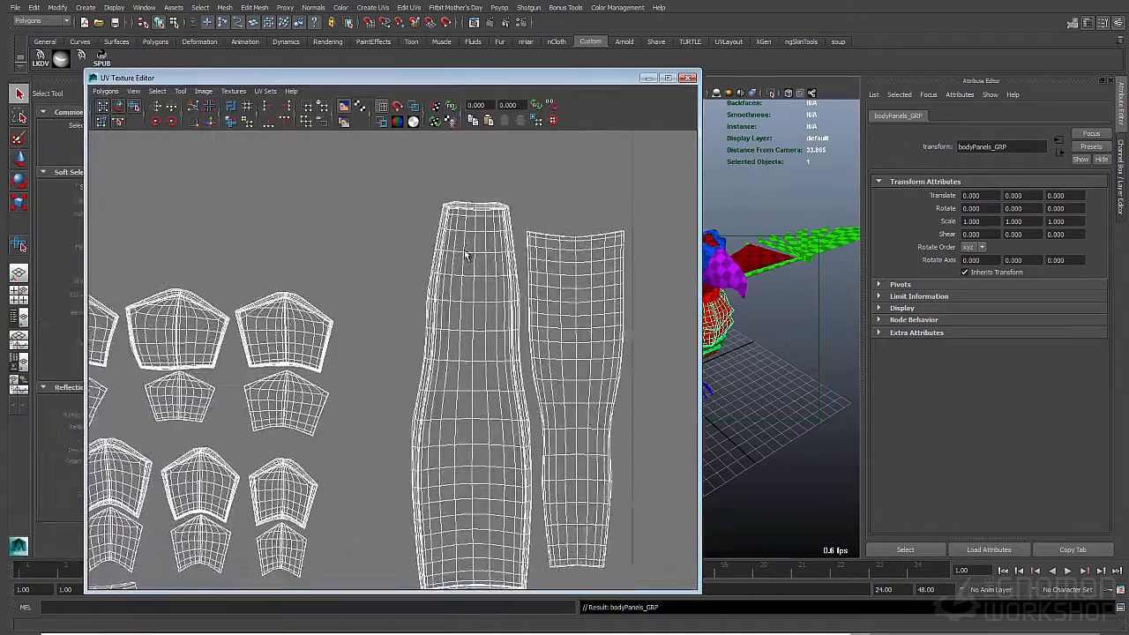
{"action": "key", "text": "a"}
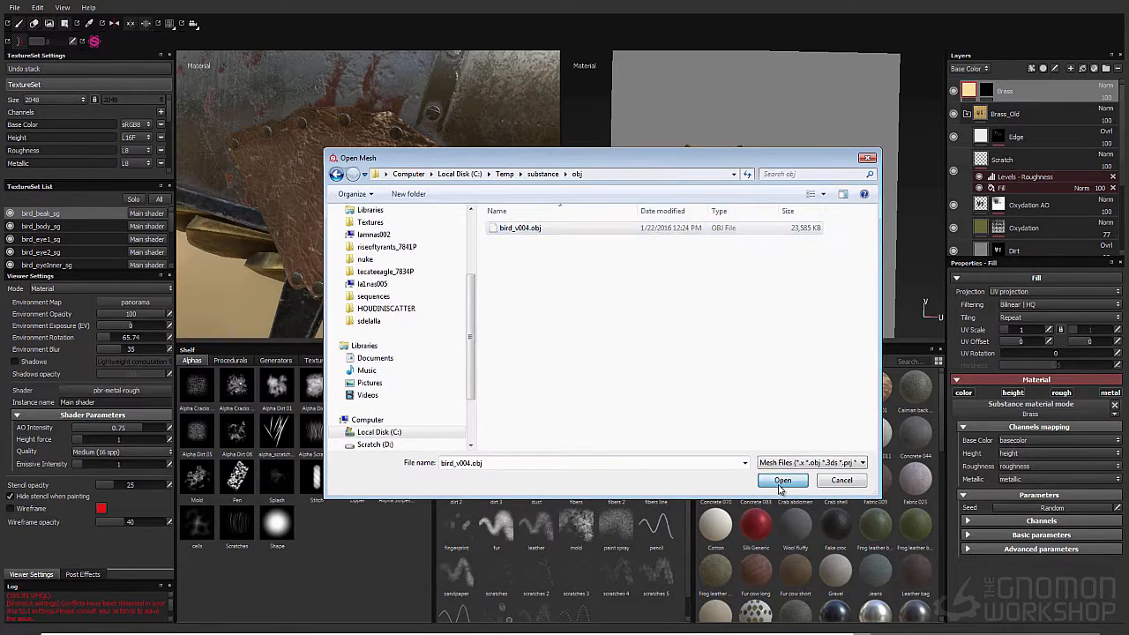
Switch to Substance Painter and set the project mesh to bird_v004.obj with stroke positions preserved and DirectX normals, checking the updated body
{"action": "left_click", "coordinate": [781, 482]}
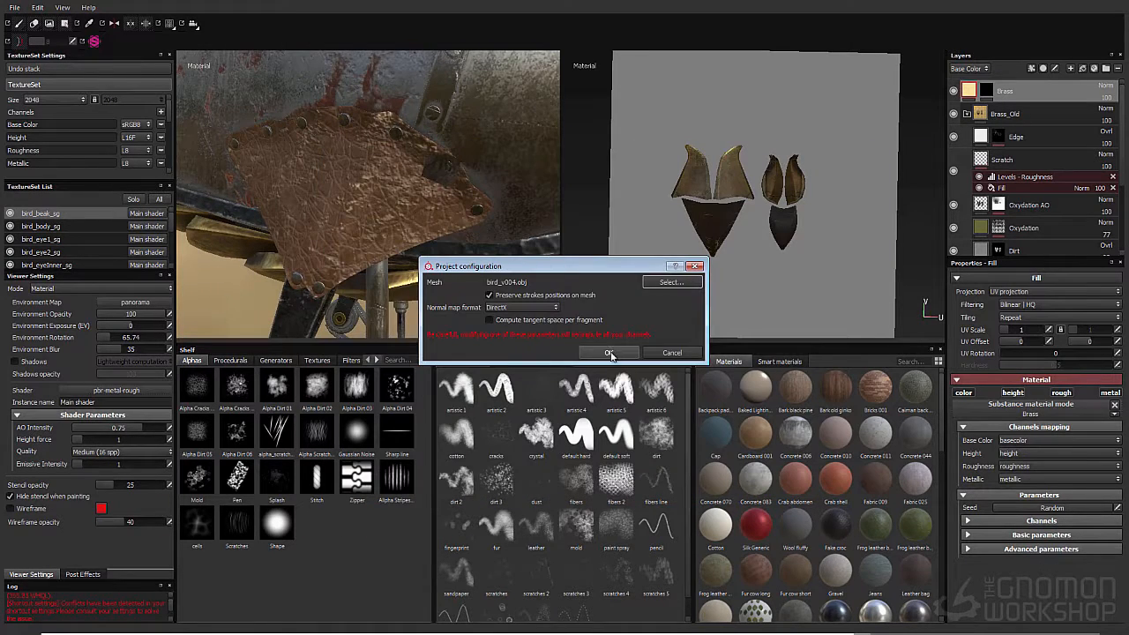
{"action": "left_click", "coordinate": [608, 353]}
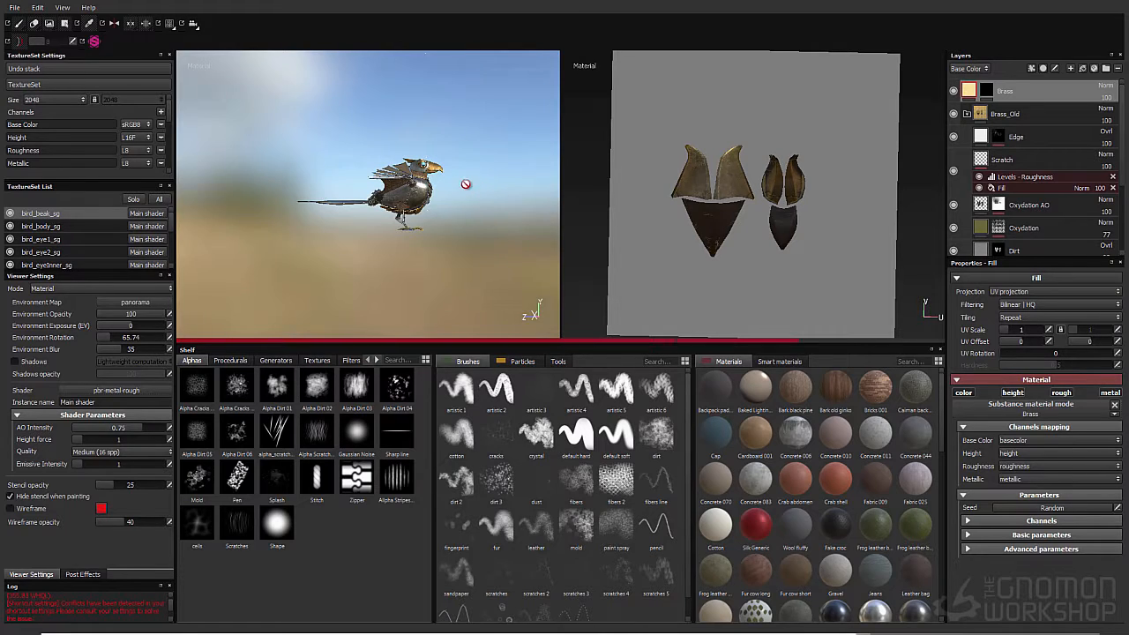
{"action": "left_click_drag", "start_coordinate": [466, 184], "coordinate": [406, 194], "text": "alt"}
{"action": "right_click_drag", "start_coordinate": [406, 194], "coordinate": [303, 156], "text": "alt"}
{"action": "left_click_drag", "start_coordinate": [302, 156], "coordinate": [367, 167], "text": "alt"}
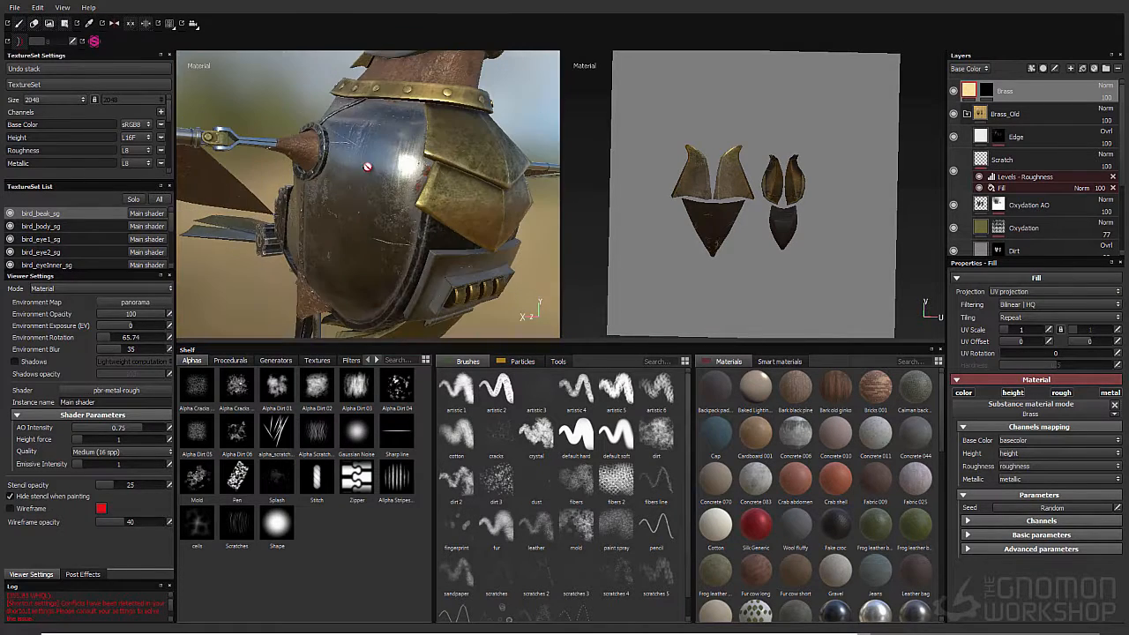
Bake the additional maps for the bird_body_sg texture set
{"action": "left_click", "coordinate": [41, 227]}
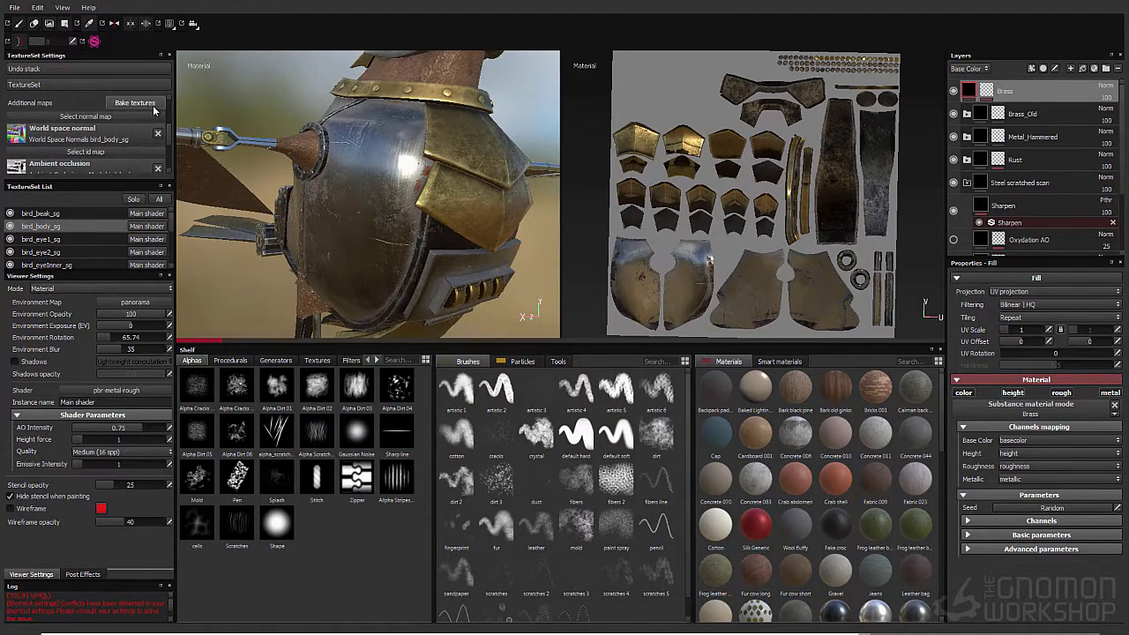
{"action": "left_click", "coordinate": [135, 102]}
{"action": "left_click", "coordinate": [653, 499]}
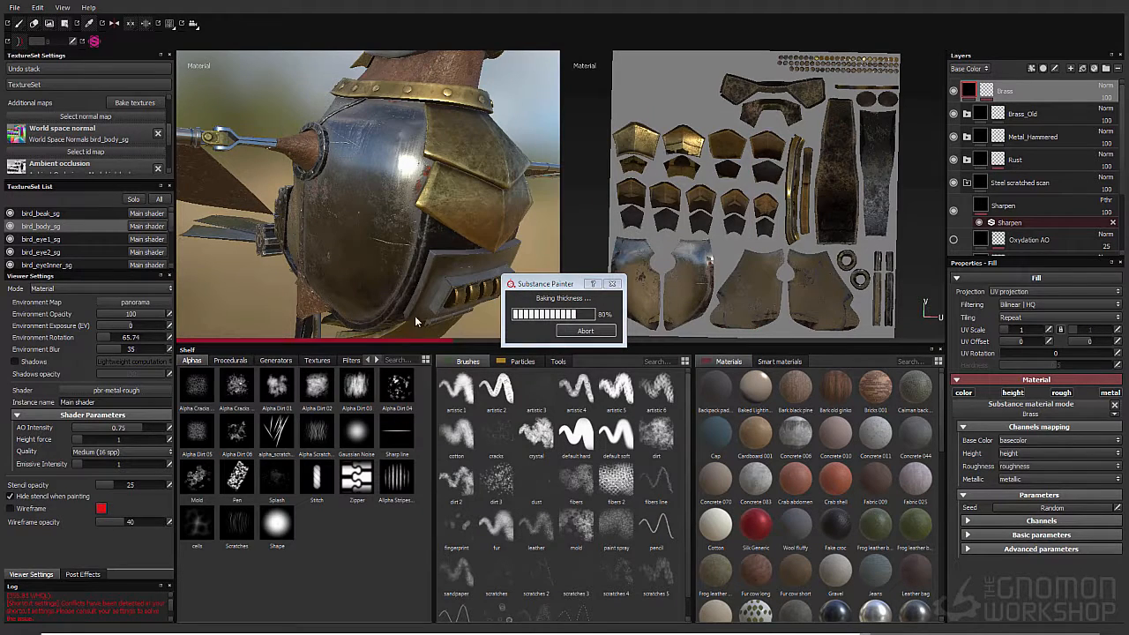
Bake the additional maps for the bird_leather_sg texture set at 2048x2048
{"action": "left_click", "coordinate": [585, 330]}
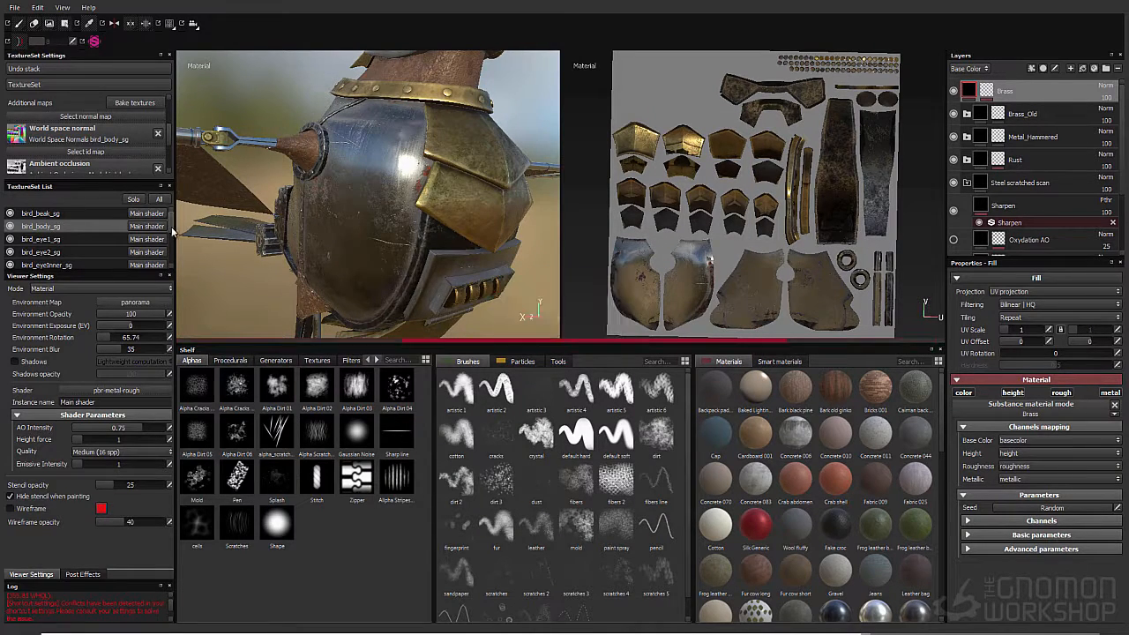
{"action": "scroll", "coordinate": [171, 229], "scroll_direction": "down", "scroll_amount": 3}
{"action": "left_click", "coordinate": [42, 253]}
{"action": "left_click", "coordinate": [135, 103]}
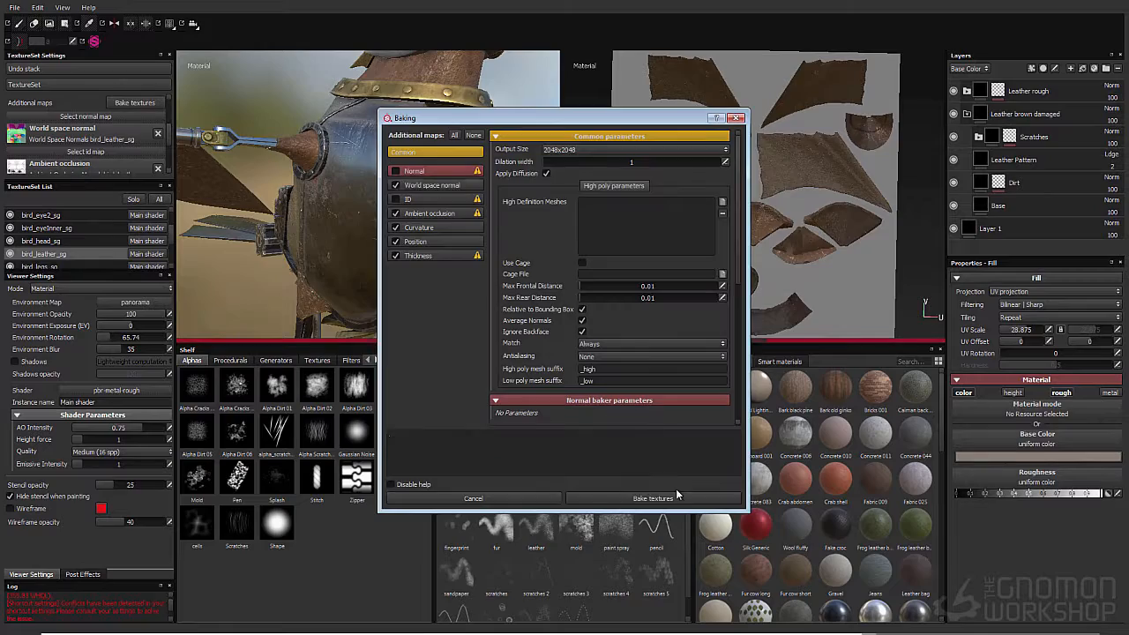
{"action": "left_click", "coordinate": [653, 499]}
{"action": "left_click", "coordinate": [585, 330]}
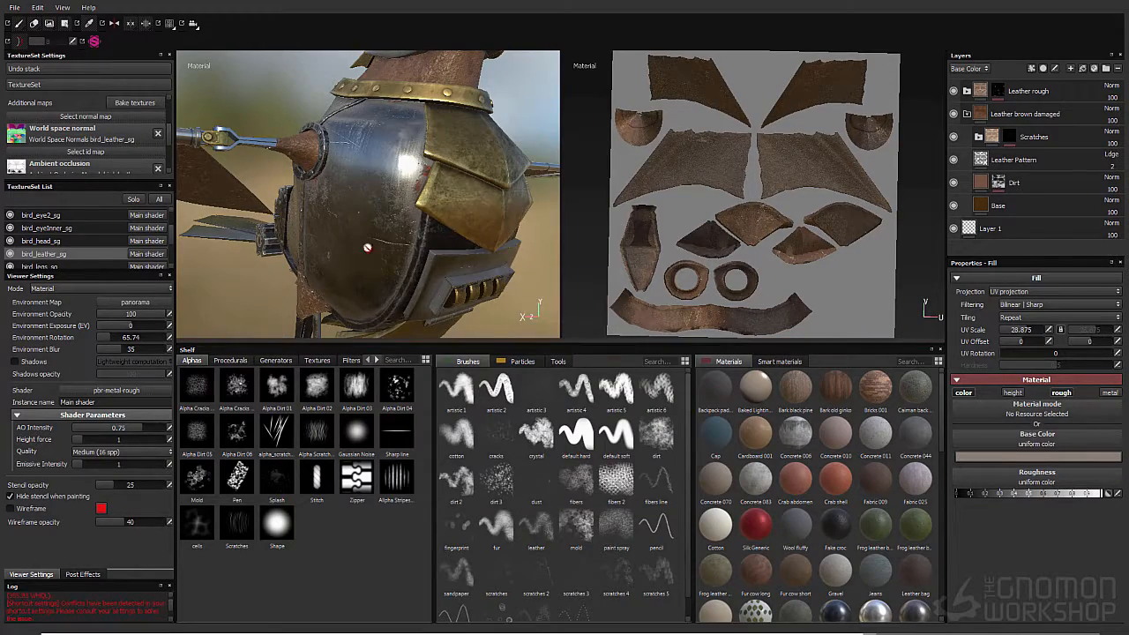
Inspect the updated chest, head and beak up close and check the bird_beak_sg texture set in isolation
{"action": "mouse_move", "coordinate": [345, 206]}
{"action": "left_mouse_down", "text": "alt"}
{"action": "mouse_move", "coordinate": [276, 220]}
{"action": "mouse_move", "coordinate": [332, 146]}
{"action": "mouse_move", "coordinate": [358, 217]}
{"action": "left_mouse_up", "text": "alt"}
{"action": "right_click_drag", "start_coordinate": [358, 217], "coordinate": [323, 188], "text": "alt"}
{"action": "left_click_drag", "start_coordinate": [323, 189], "coordinate": [399, 206], "text": "alt"}
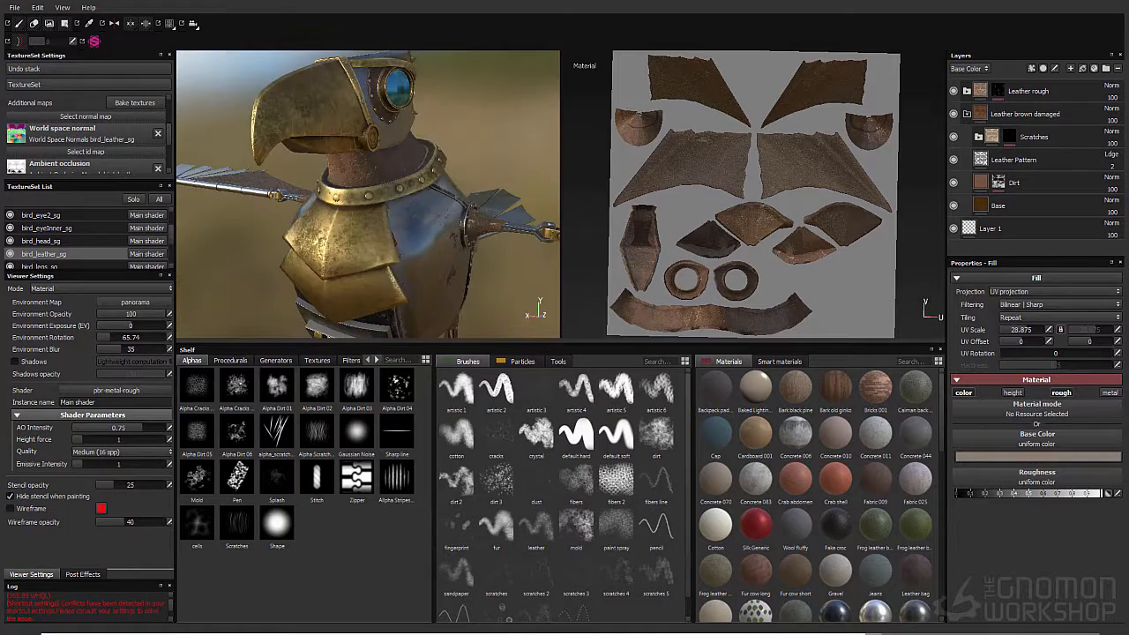
{"action": "left_click_drag", "start_coordinate": [357, 274], "coordinate": [426, 133], "text": "alt"}
{"action": "right_click_drag", "start_coordinate": [426, 134], "coordinate": [401, 220], "text": "alt"}
{"action": "scroll", "coordinate": [32, 236], "scroll_direction": "up", "scroll_amount": 3}
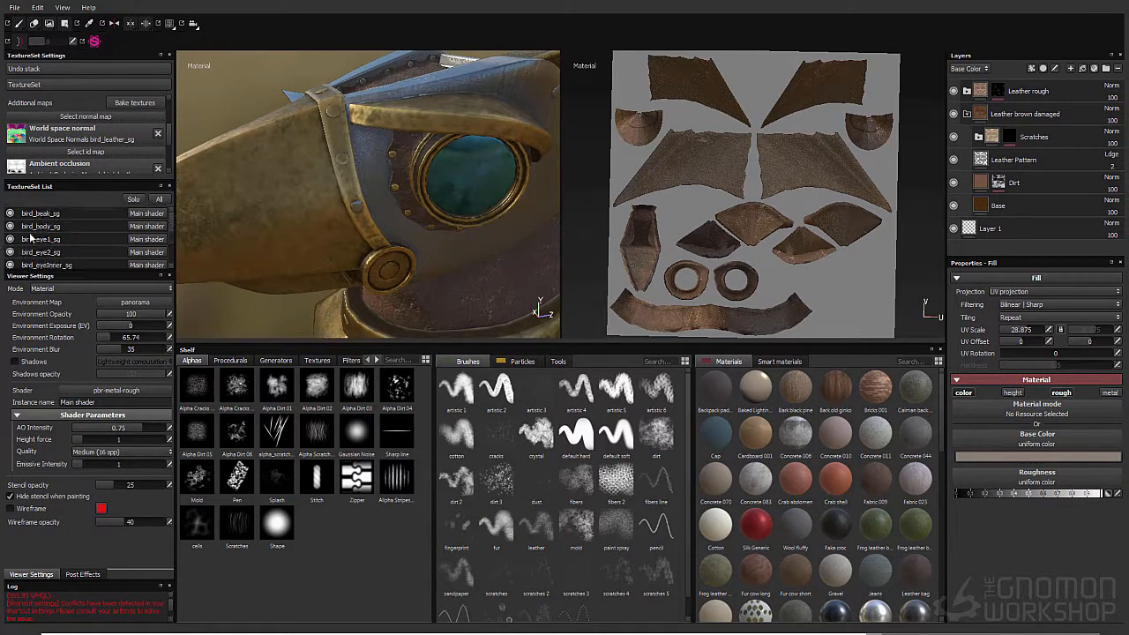
{"action": "left_click", "coordinate": [68, 218]}
{"action": "left_click", "coordinate": [130, 200]}
{"action": "left_click", "coordinate": [157, 199]}
Isolate the bird_head_sg texture set and examine its Brass_Old mask and the trim around the eye
{"action": "scroll", "coordinate": [54, 245], "scroll_direction": "down", "scroll_amount": 3}
{"action": "scroll", "coordinate": [54, 245], "scroll_direction": "up", "scroll_amount": 1}
{"action": "left_click", "coordinate": [54, 242]}
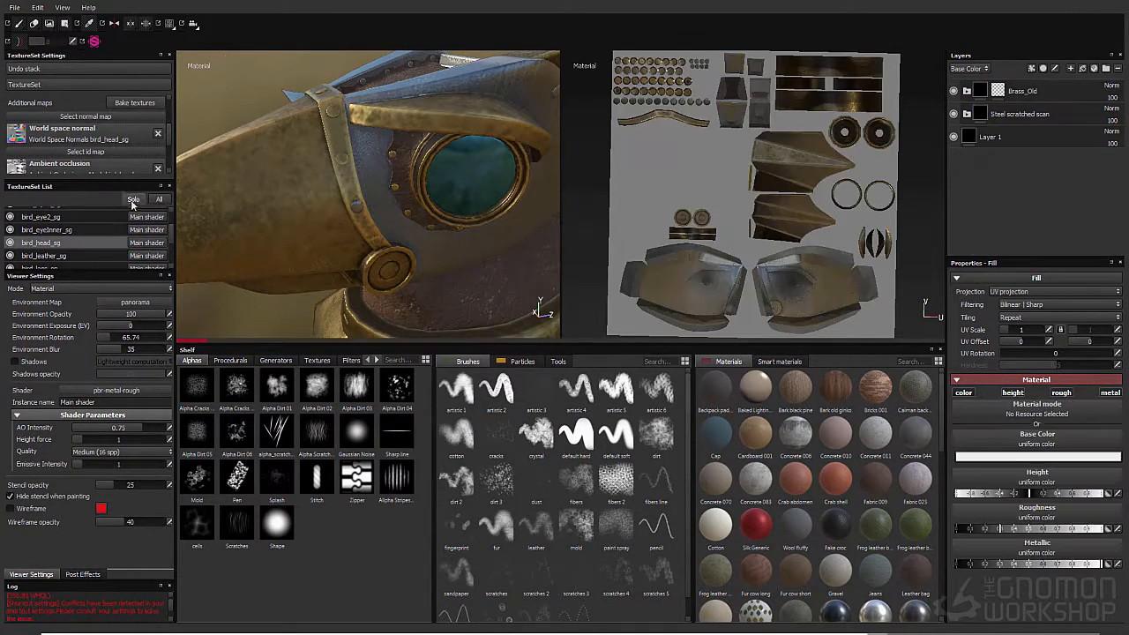
{"action": "left_click", "coordinate": [133, 199]}
{"action": "left_click", "coordinate": [997, 93]}
{"action": "key", "text": "4"}
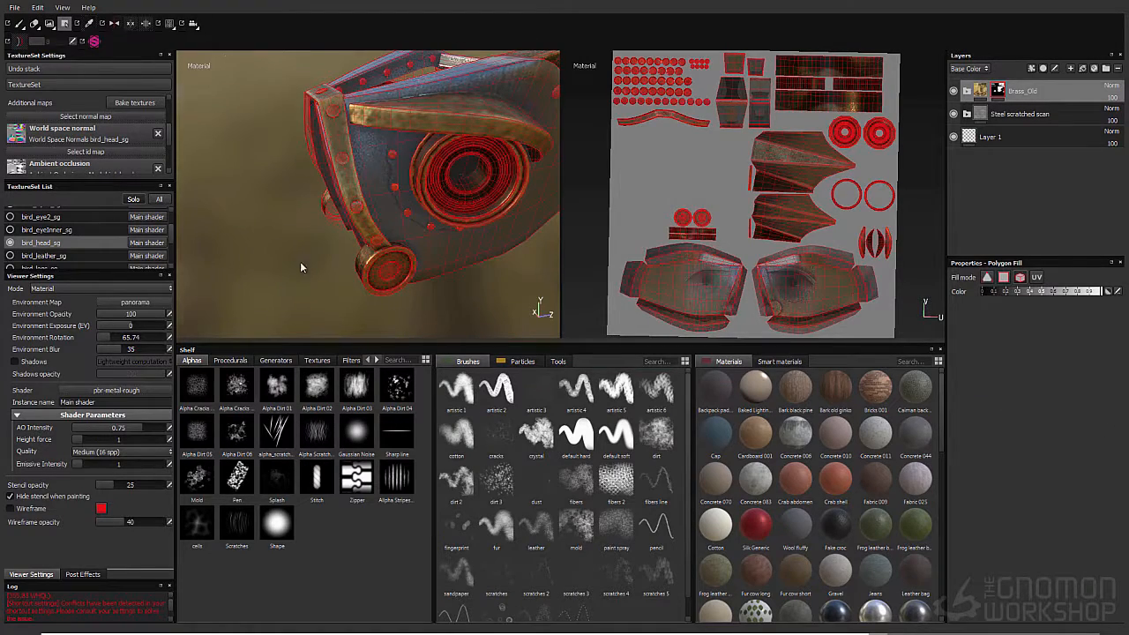
{"action": "mouse_move", "coordinate": [300, 268]}
{"action": "left_mouse_down", "text": "alt"}
{"action": "mouse_move", "coordinate": [491, 239]}
{"action": "mouse_move", "coordinate": [461, 285]}
{"action": "mouse_move", "coordinate": [299, 252]}
{"action": "left_mouse_up", "text": "alt"}
{"action": "key", "text": "1"}
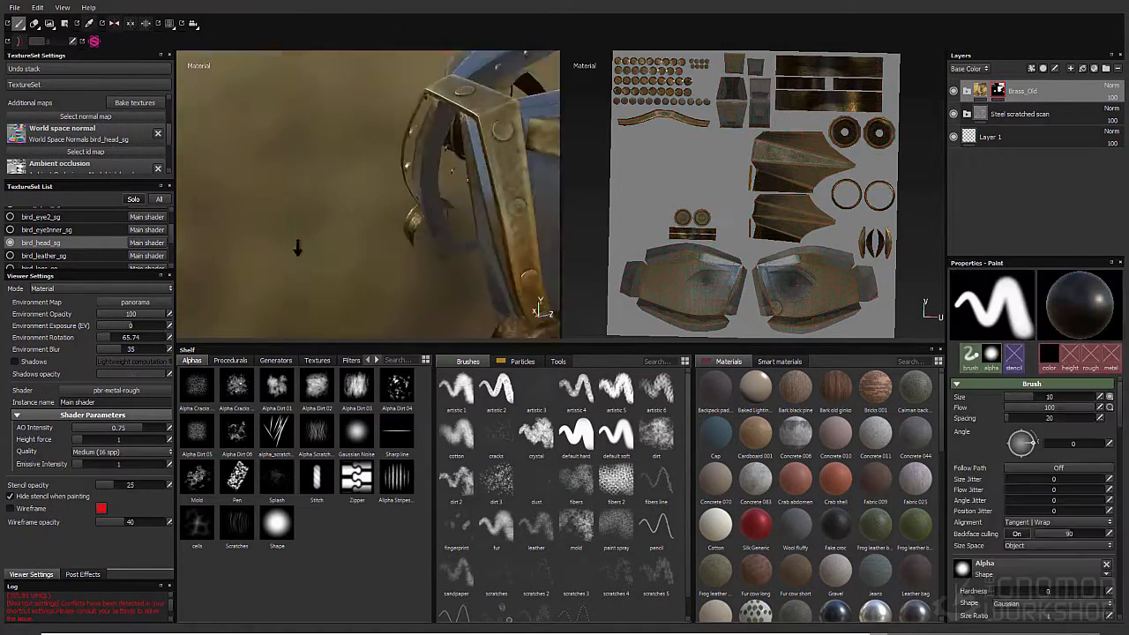
{"action": "middle_click_drag", "start_coordinate": [298, 249], "coordinate": [197, 249], "text": "alt"}
{"action": "left_click", "coordinate": [1005, 138]}
{"action": "left_click_drag", "start_coordinate": [197, 256], "coordinate": [154, 207], "text": "alt"}
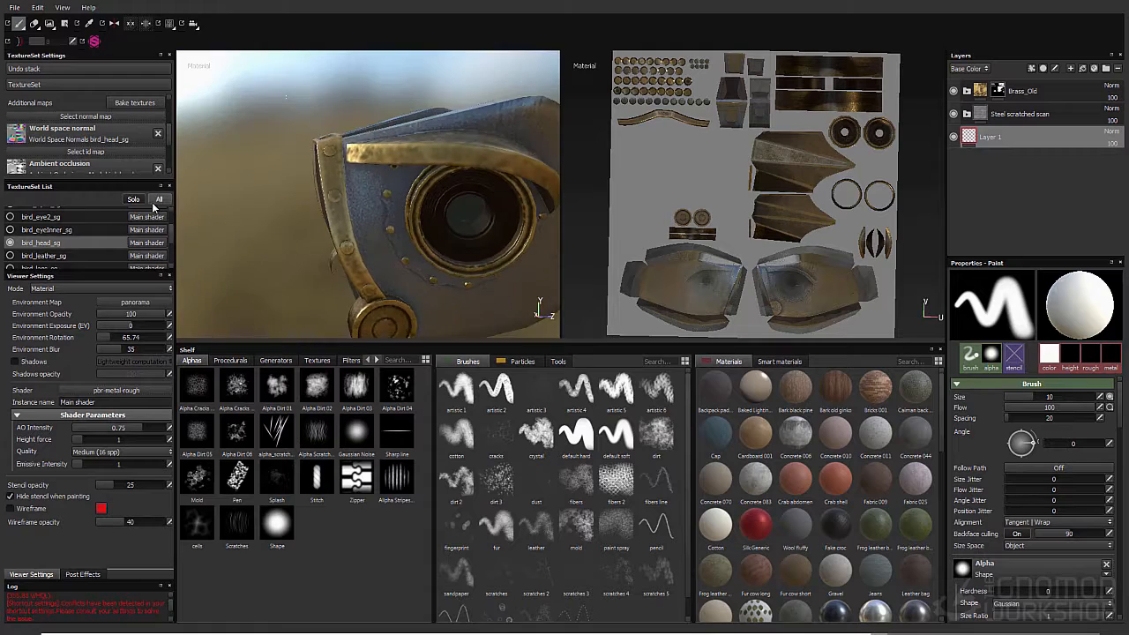
Show all texture sets and add the Aluminium brushed material above Brass_Old in the bird_tail_sg texture set
{"action": "left_click", "coordinate": [158, 200]}
{"action": "scroll", "coordinate": [429, 221], "scroll_direction": "down", "scroll_amount": 5}
{"action": "key", "text": "p"}
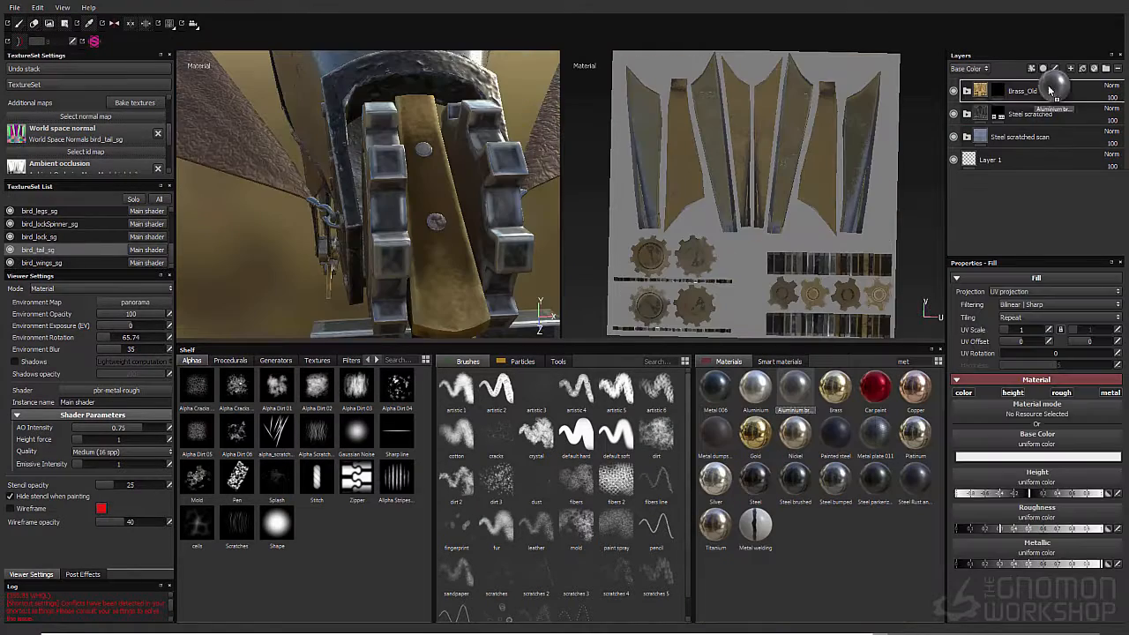
{"action": "left_click_drag", "start_coordinate": [795, 388], "coordinate": [1034, 81]}
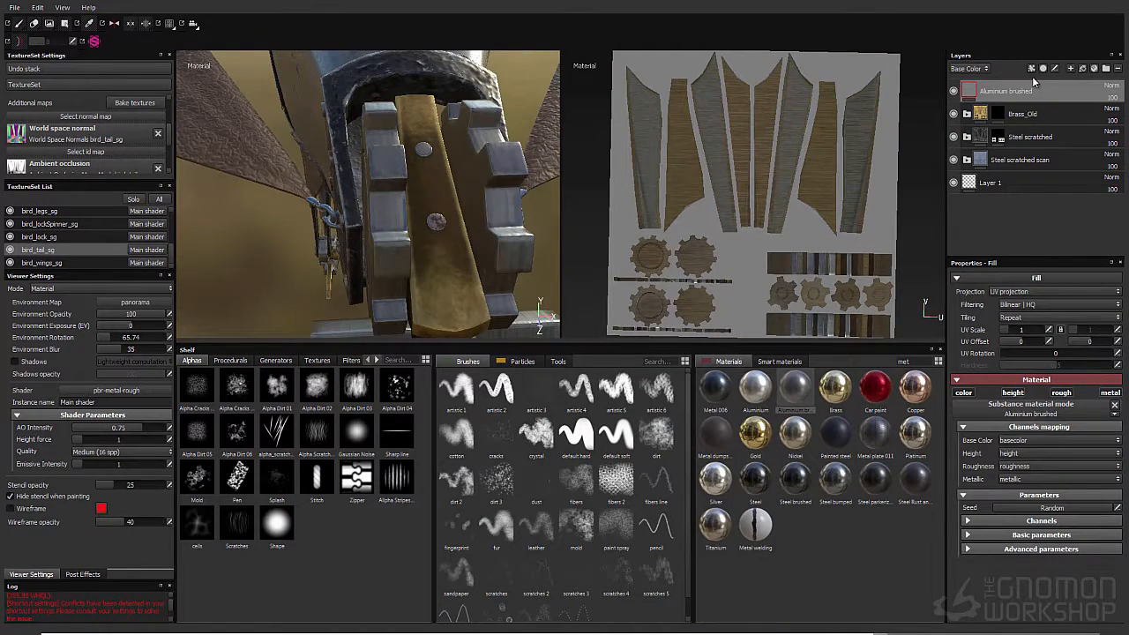
Isolate the tail geometry and add a black mask to the Aluminium brushed layer
{"action": "scroll", "coordinate": [67, 110], "scroll_direction": "up", "scroll_amount": 3}
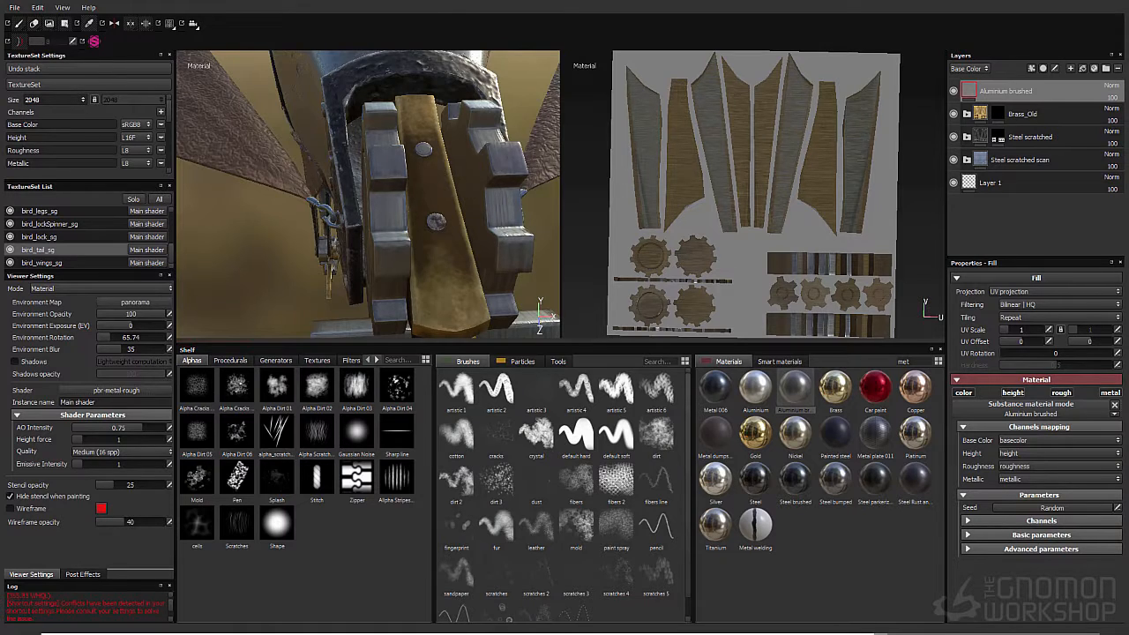
{"action": "key", "text": "alt+q"}
{"action": "left_click_drag", "start_coordinate": [291, 225], "coordinate": [551, 201], "text": "alt"}
{"action": "right_click", "coordinate": [977, 90]}
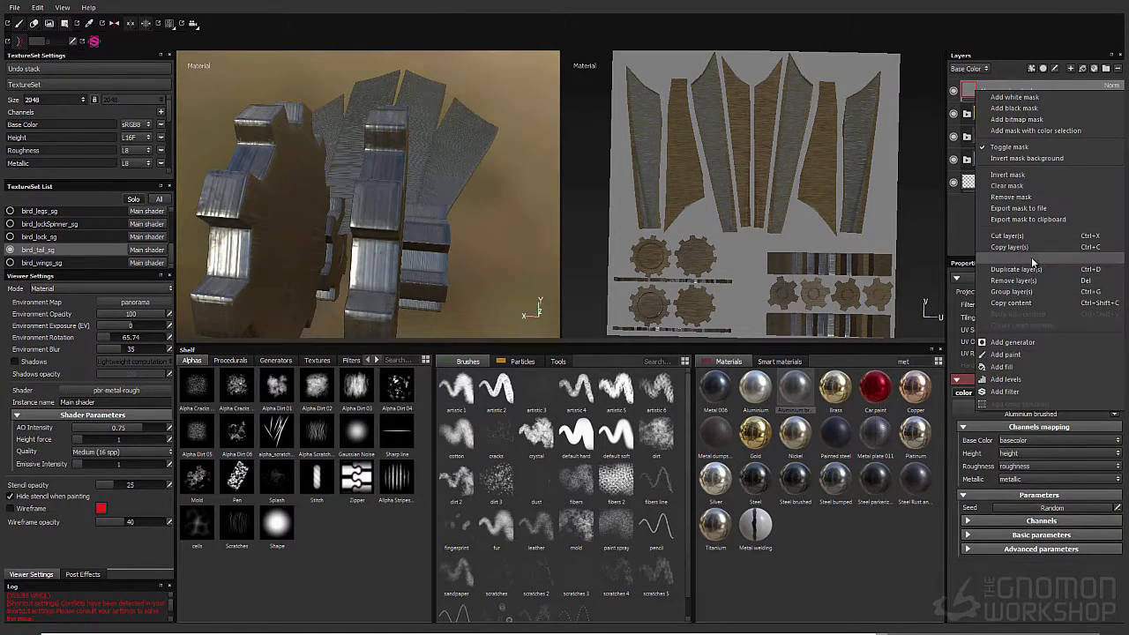
{"action": "left_click", "coordinate": [1015, 107]}
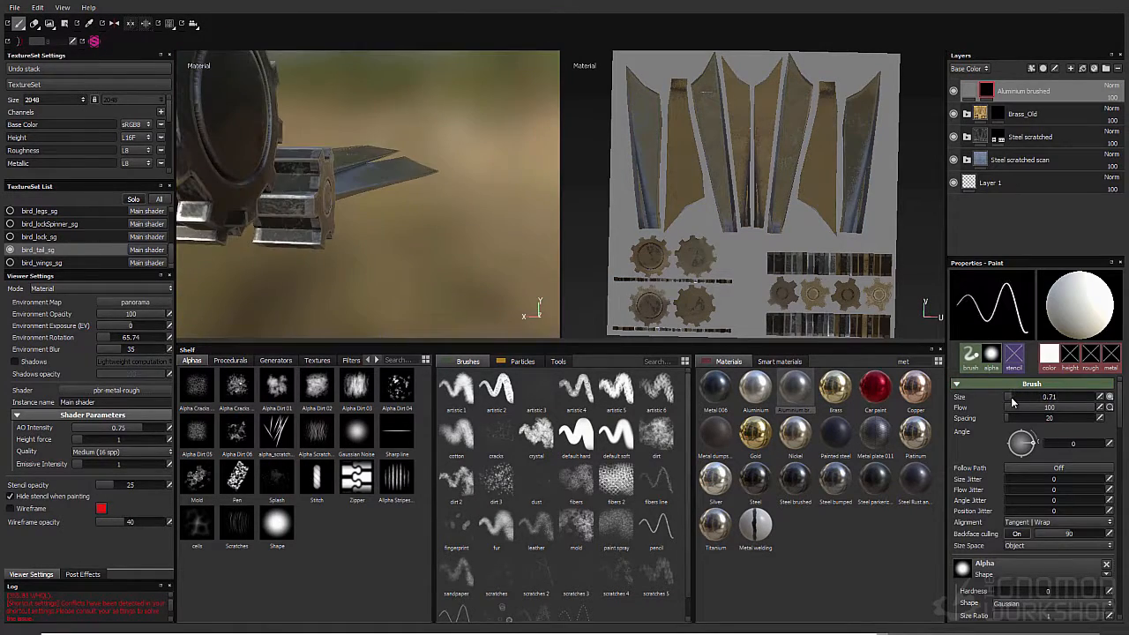
Set the mask brush size to 0.82 and turn on symmetry for painting both tail gears
{"action": "left_click", "coordinate": [1012, 398]}
{"action": "mouse_move", "coordinate": [371, 220]}
{"action": "left_mouse_down", "text": "alt"}
{"action": "mouse_move", "coordinate": [344, 151]}
{"action": "mouse_move", "coordinate": [356, 149]}
{"action": "left_mouse_up", "text": "alt"}
{"action": "scroll", "coordinate": [355, 163], "scroll_direction": "up", "scroll_amount": 2}
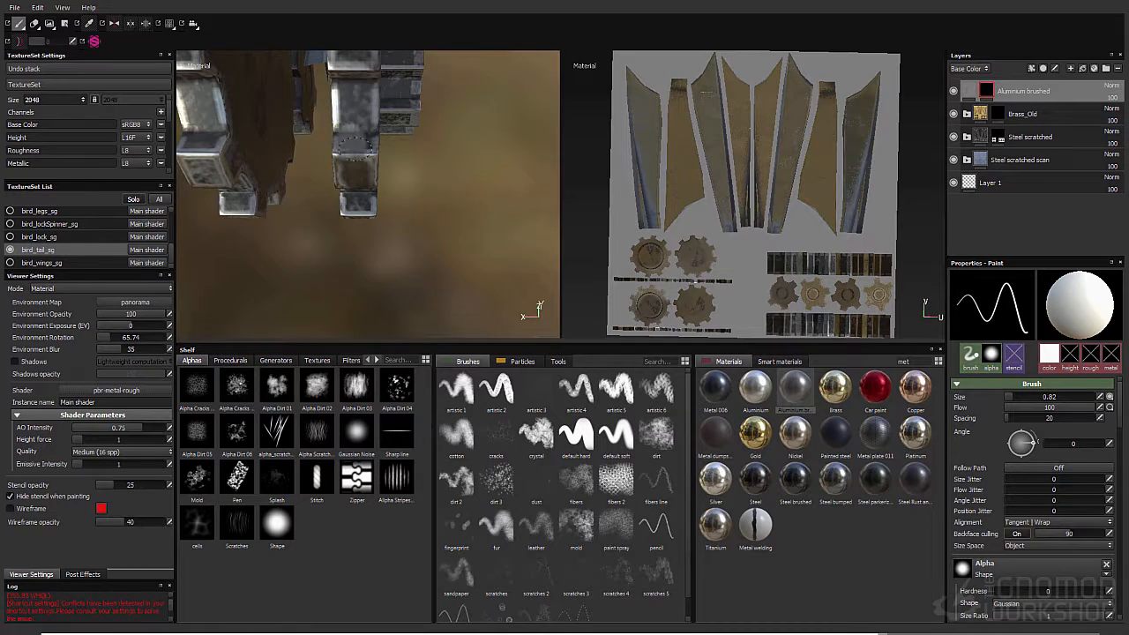
{"action": "left_click_drag", "start_coordinate": [356, 93], "coordinate": [383, 215], "text": "alt"}
{"action": "left_click", "coordinate": [115, 23]}
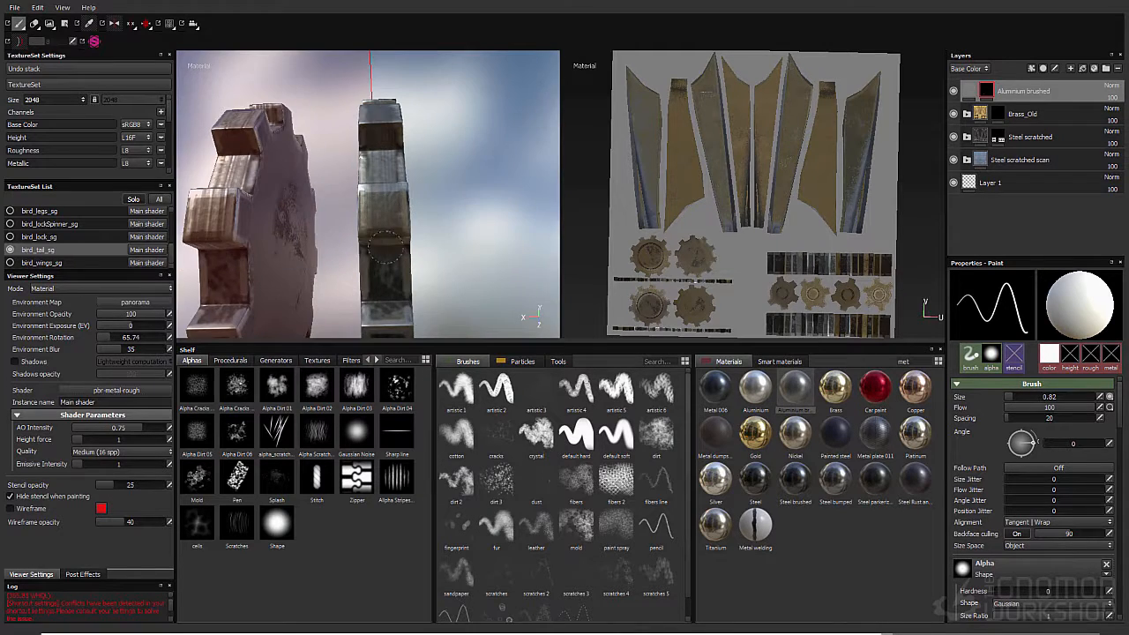
Paint the brushed aluminium mask in white over the outer teeth of the large tail gears
{"action": "mouse_move", "coordinate": [380, 258]}
{"action": "left_mouse_down", "text": "alt"}
{"action": "mouse_move", "coordinate": [393, 162]}
{"action": "mouse_move", "coordinate": [385, 216]}
{"action": "mouse_move", "coordinate": [380, 175]}
{"action": "mouse_move", "coordinate": [384, 206]}
{"action": "mouse_move", "coordinate": [366, 227]}
{"action": "left_mouse_up", "text": "alt"}
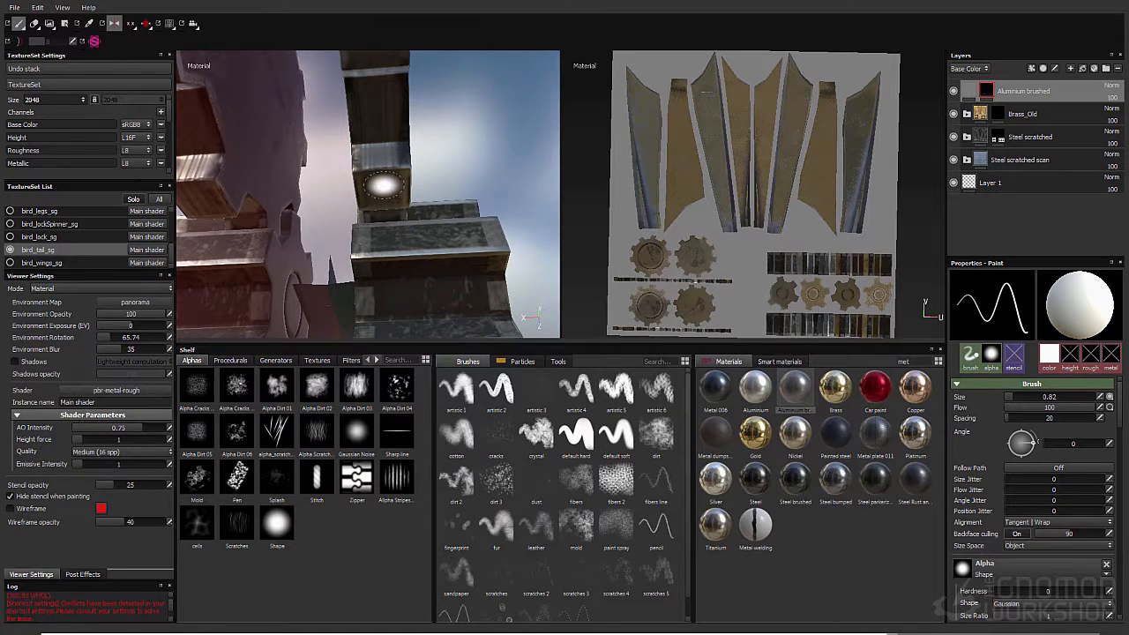
{"action": "mouse_move", "coordinate": [384, 185]}
{"action": "left_mouse_down", "text": "alt"}
{"action": "mouse_move", "coordinate": [371, 183]}
{"action": "mouse_move", "coordinate": [370, 194]}
{"action": "left_mouse_up", "text": "alt"}
{"action": "left_click_drag", "start_coordinate": [373, 137], "coordinate": [374, 141], "text": "alt"}
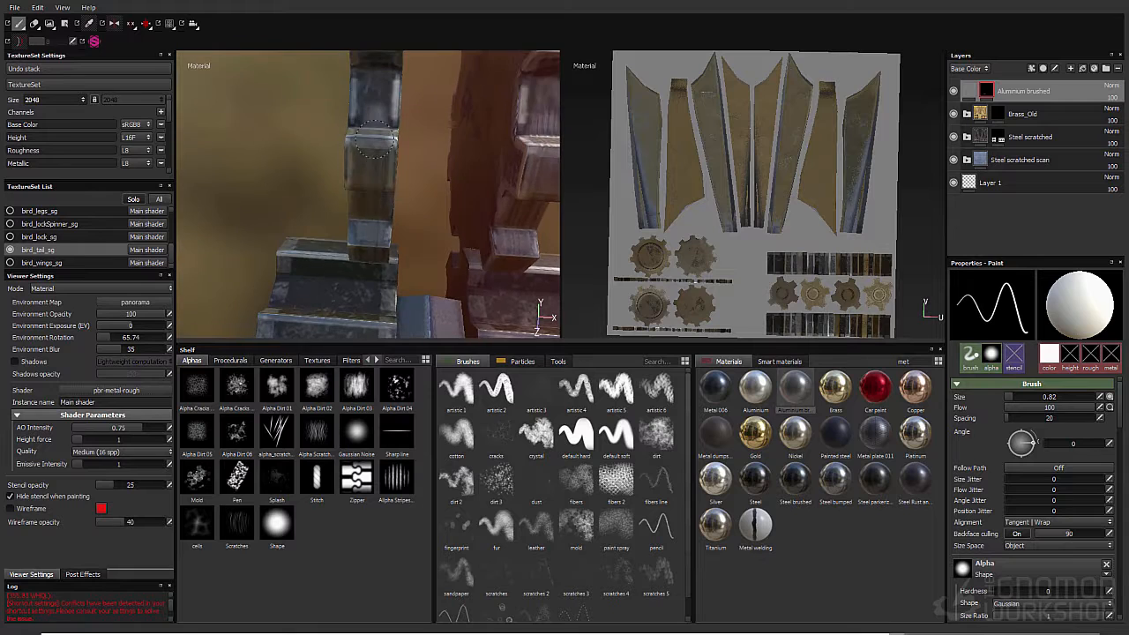
{"action": "left_click_drag", "start_coordinate": [375, 208], "coordinate": [351, 172], "text": "alt"}
{"action": "left_click_drag", "start_coordinate": [355, 212], "coordinate": [512, 114], "text": "alt"}
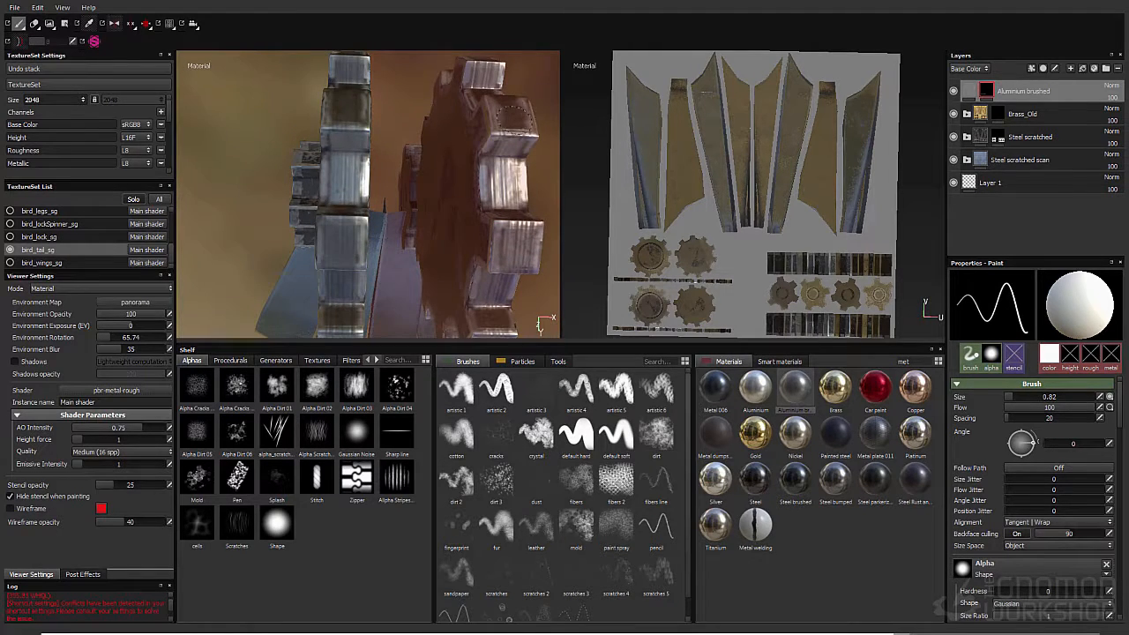
Paint the brushed aluminium mask over the teeth of the small tail gears, enlarging the brush to about 1.7
{"action": "mouse_move", "coordinate": [346, 108]}
{"action": "left_mouse_down", "text": "alt"}
{"action": "mouse_move", "coordinate": [411, 159]}
{"action": "mouse_move", "coordinate": [371, 145]}
{"action": "mouse_move", "coordinate": [336, 154]}
{"action": "mouse_move", "coordinate": [369, 170]}
{"action": "mouse_move", "coordinate": [356, 209]}
{"action": "mouse_move", "coordinate": [420, 180]}
{"action": "mouse_move", "coordinate": [341, 189]}
{"action": "mouse_move", "coordinate": [379, 236]}
{"action": "mouse_move", "coordinate": [300, 227]}
{"action": "left_mouse_up", "text": "alt"}
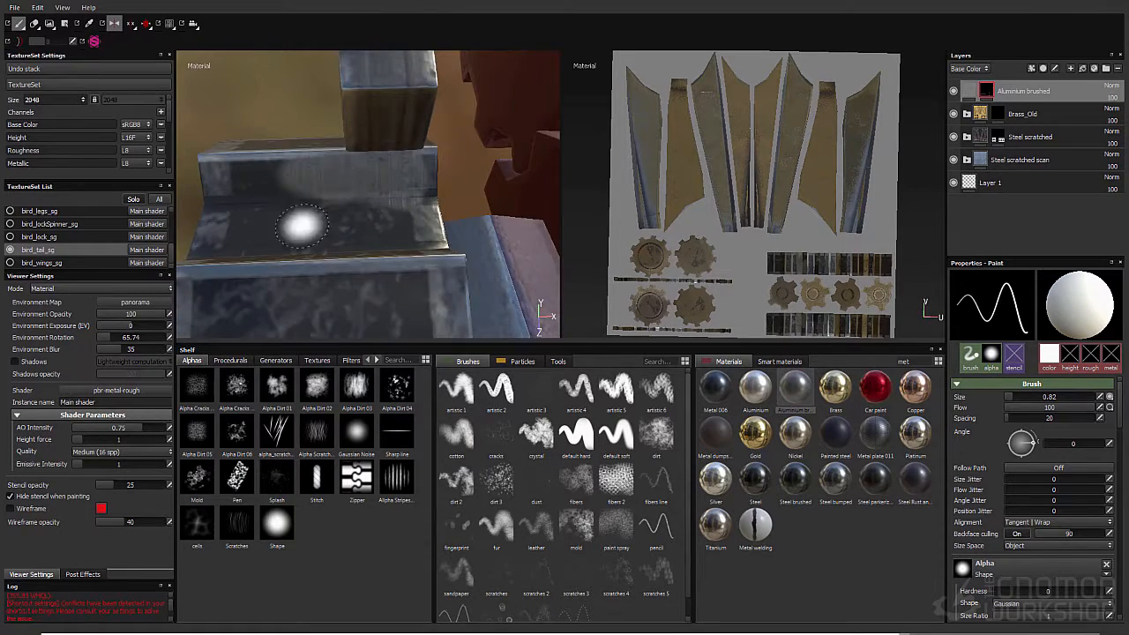
{"action": "right_click_drag", "start_coordinate": [300, 227], "coordinate": [323, 270], "text": "ctrl"}
{"action": "mouse_move", "coordinate": [323, 269]}
{"action": "left_mouse_down", "text": "alt"}
{"action": "mouse_move", "coordinate": [327, 164]}
{"action": "mouse_move", "coordinate": [314, 232]}
{"action": "left_mouse_up", "text": "alt"}
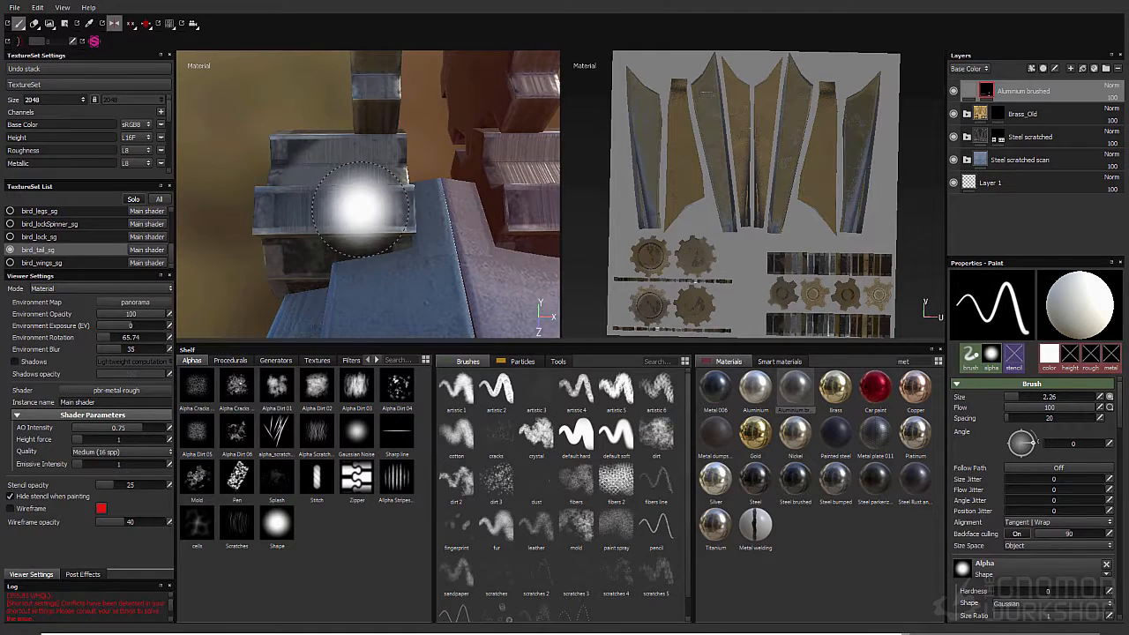
{"action": "right_click_drag", "start_coordinate": [362, 209], "coordinate": [339, 205], "text": "ctrl"}
{"action": "mouse_move", "coordinate": [340, 205]}
{"action": "left_mouse_down", "text": "alt"}
{"action": "mouse_move", "coordinate": [328, 177]}
{"action": "mouse_move", "coordinate": [398, 182]}
{"action": "mouse_move", "coordinate": [338, 239]}
{"action": "mouse_move", "coordinate": [353, 203]}
{"action": "mouse_move", "coordinate": [368, 249]}
{"action": "mouse_move", "coordinate": [408, 166]}
{"action": "mouse_move", "coordinate": [433, 168]}
{"action": "mouse_move", "coordinate": [390, 215]}
{"action": "left_mouse_up", "text": "alt"}
{"action": "left_click_drag", "start_coordinate": [392, 150], "coordinate": [365, 186], "text": "alt"}
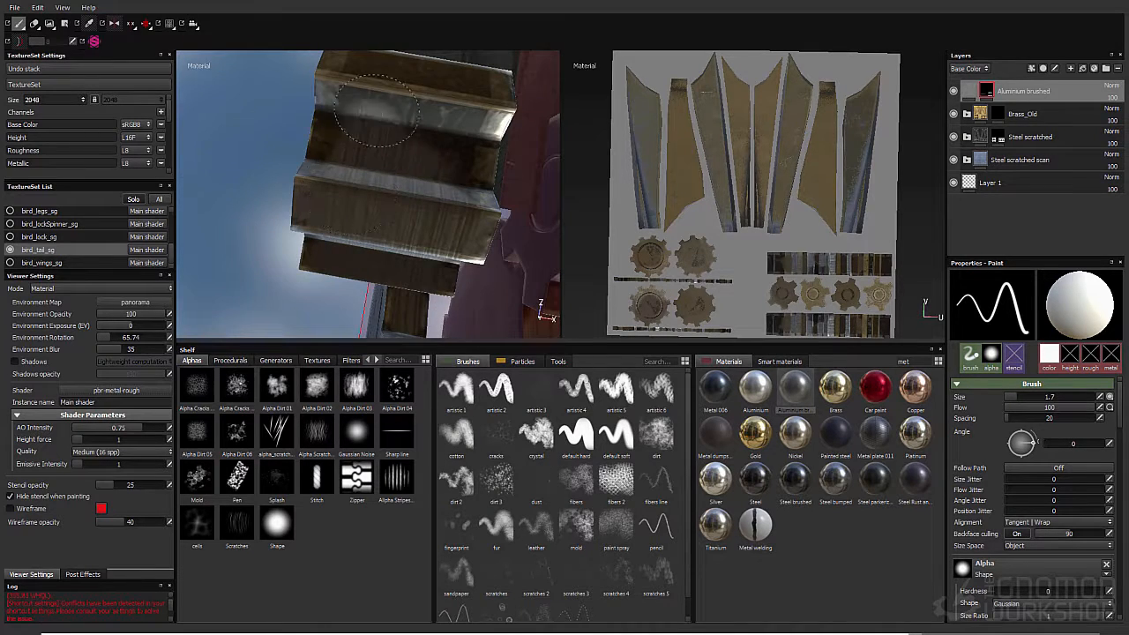
{"action": "mouse_move", "coordinate": [445, 142]}
{"action": "left_mouse_down", "text": "alt"}
{"action": "mouse_move", "coordinate": [332, 172]}
{"action": "mouse_move", "coordinate": [397, 172]}
{"action": "mouse_move", "coordinate": [353, 177]}
{"action": "mouse_move", "coordinate": [340, 196]}
{"action": "mouse_move", "coordinate": [319, 119]}
{"action": "mouse_move", "coordinate": [346, 149]}
{"action": "left_mouse_up", "text": "alt"}
{"action": "mouse_move", "coordinate": [335, 216]}
{"action": "left_mouse_down", "text": "alt"}
{"action": "mouse_move", "coordinate": [393, 227]}
{"action": "mouse_move", "coordinate": [326, 212]}
{"action": "left_mouse_up", "text": "alt"}
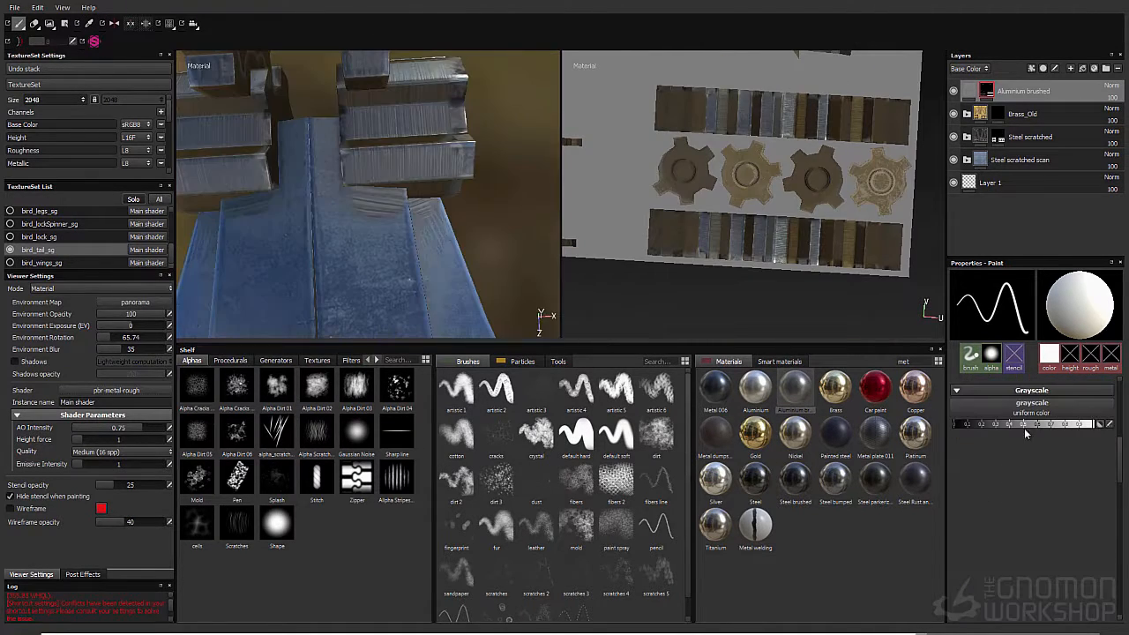
Set the brush grayscale to black and remove brushed aluminium overspill from the flat faces of the tail gears
{"action": "left_click", "coordinate": [956, 424]}
{"action": "mouse_move", "coordinate": [427, 243]}
{"action": "left_mouse_down", "text": "alt"}
{"action": "mouse_move", "coordinate": [448, 153]}
{"action": "mouse_move", "coordinate": [376, 214]}
{"action": "mouse_move", "coordinate": [342, 176]}
{"action": "left_mouse_up", "text": "alt"}
{"action": "left_click_drag", "start_coordinate": [377, 242], "coordinate": [330, 219], "text": "alt"}
{"action": "left_click_drag", "start_coordinate": [406, 223], "coordinate": [486, 168], "text": "alt"}
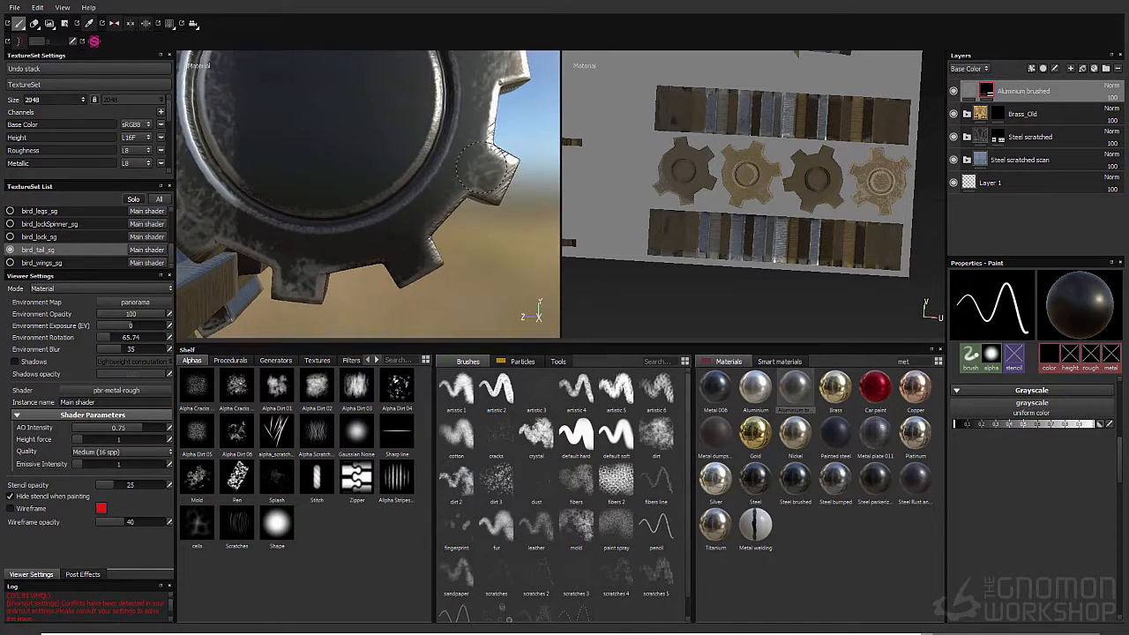
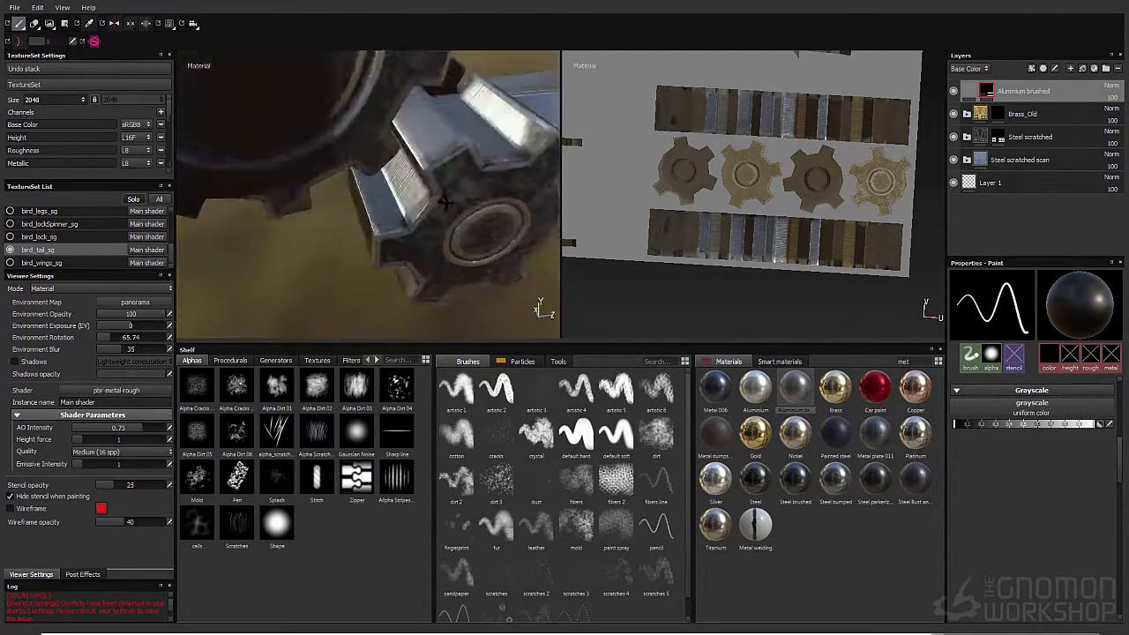
Swap the brush back to white and touch up the brushed aluminium on the small gears' teeth
{"action": "key", "text": "x"}
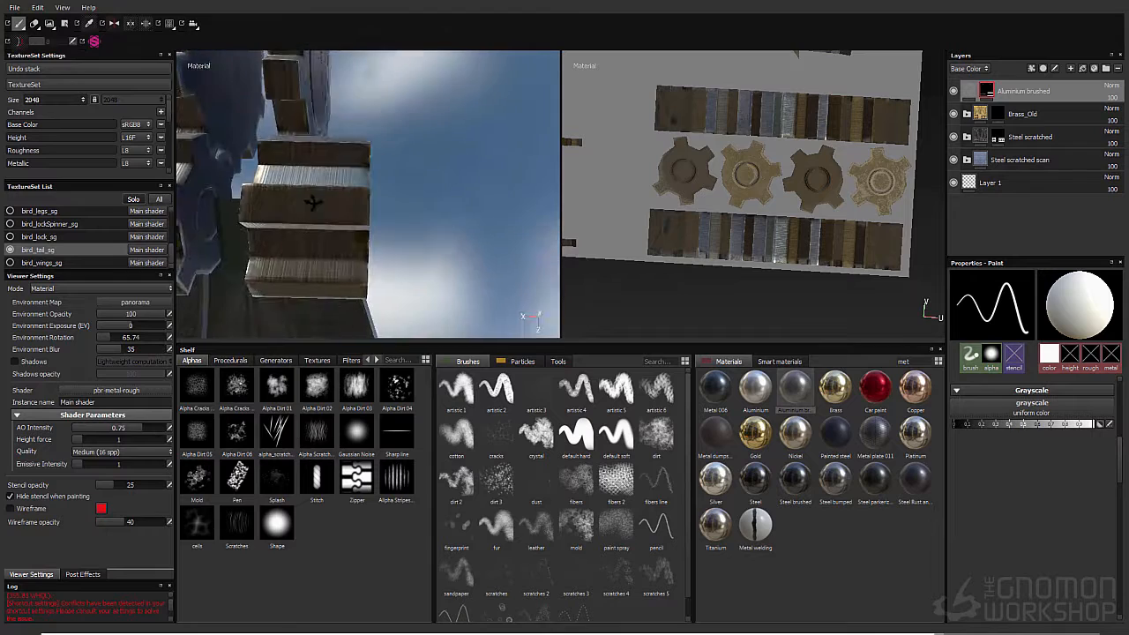
{"action": "left_click_drag", "start_coordinate": [459, 199], "coordinate": [325, 204], "text": "alt"}
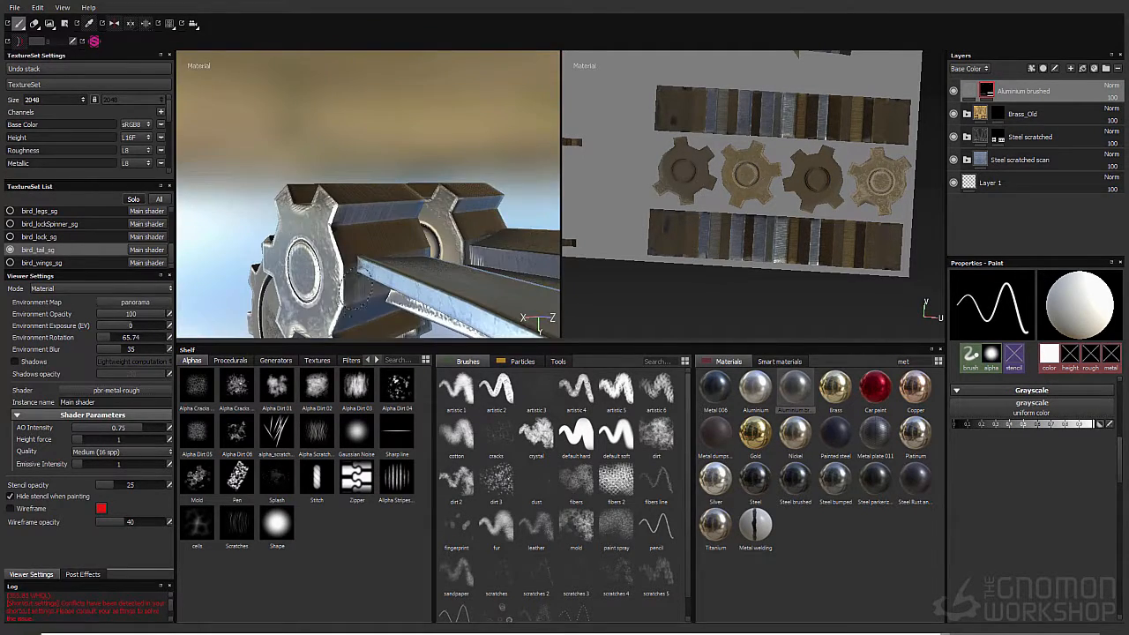
{"action": "left_click_drag", "start_coordinate": [360, 287], "coordinate": [76, 315], "text": "alt"}
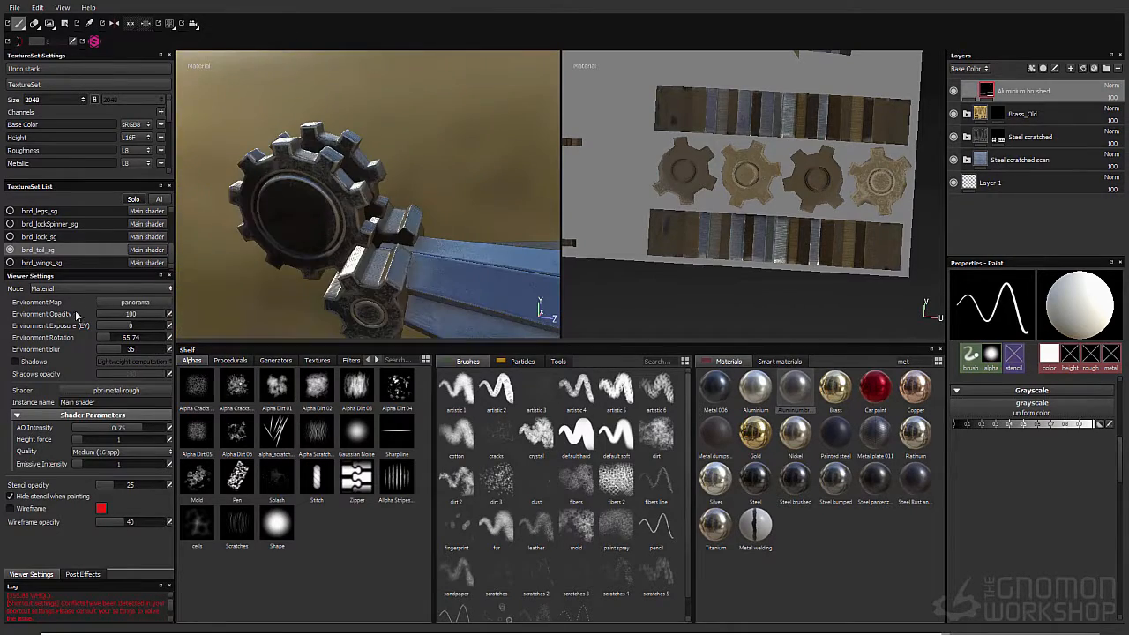
Show all texture sets again and check the bird's body with the Aluminium brushed layer selected
{"action": "left_click", "coordinate": [158, 199]}
{"action": "left_click_drag", "start_coordinate": [355, 117], "coordinate": [440, 154], "text": "alt"}
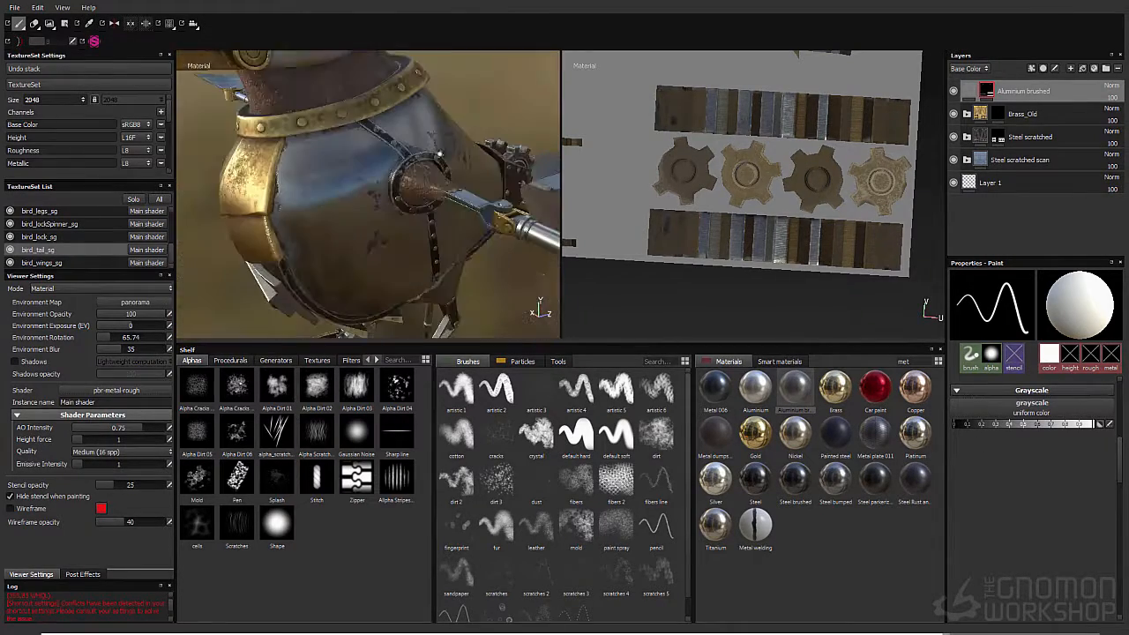
{"action": "middle_click_drag", "start_coordinate": [440, 153], "coordinate": [424, 142], "text": "alt"}
{"action": "left_click", "coordinate": [969, 91]}
Save the project as an .spp file in the substance folder, using bird_substance_v002.spp as the basis for its name
{"action": "left_click", "coordinate": [13, 11]}
{"action": "left_click", "coordinate": [44, 106]}
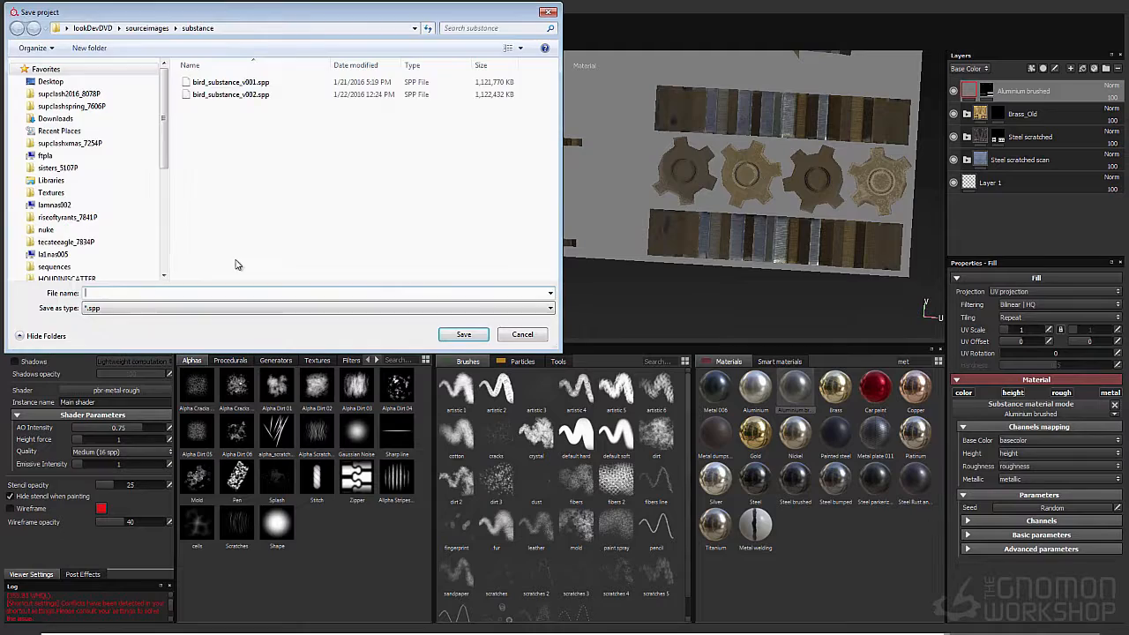
{"action": "left_click", "coordinate": [303, 91]}
{"action": "left_click", "coordinate": [456, 333]}
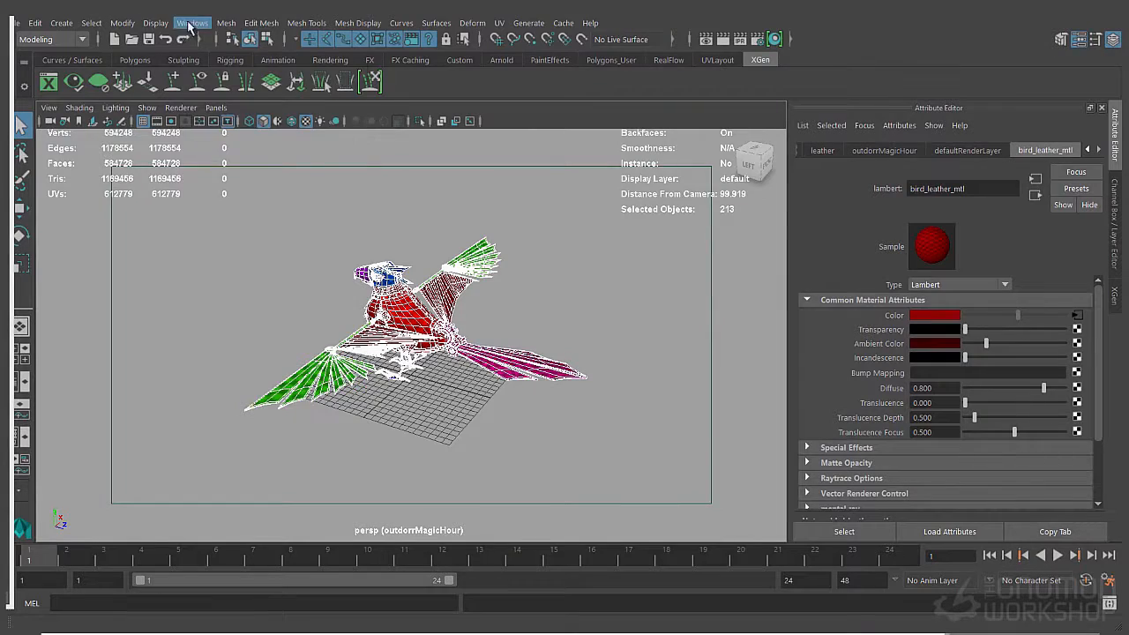
Switch to Maya, open the Node Editor and select the bird_eyeInner_mtl material
{"action": "left_click", "coordinate": [190, 23]}
{"action": "left_click", "coordinate": [225, 206]}
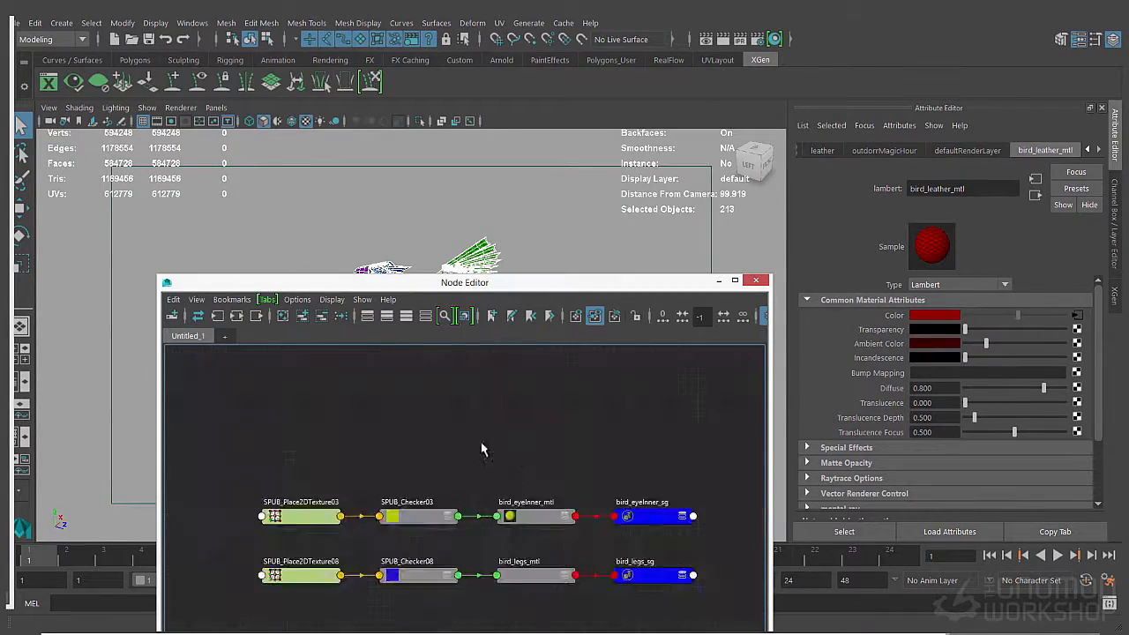
{"action": "scroll", "coordinate": [508, 507], "scroll_direction": "down", "scroll_amount": 3}
{"action": "left_click", "coordinate": [527, 512]}
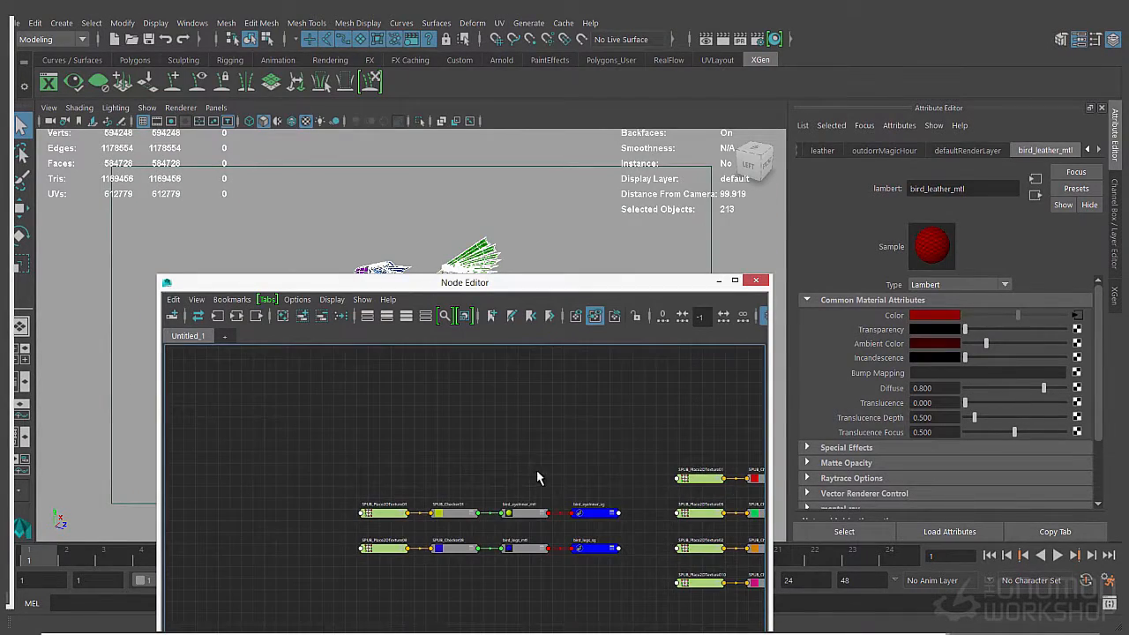
Try changing the type of the bird_eyeInner_mtl material from Lambert to VRay Mtl
{"action": "left_click", "coordinate": [946, 284]}
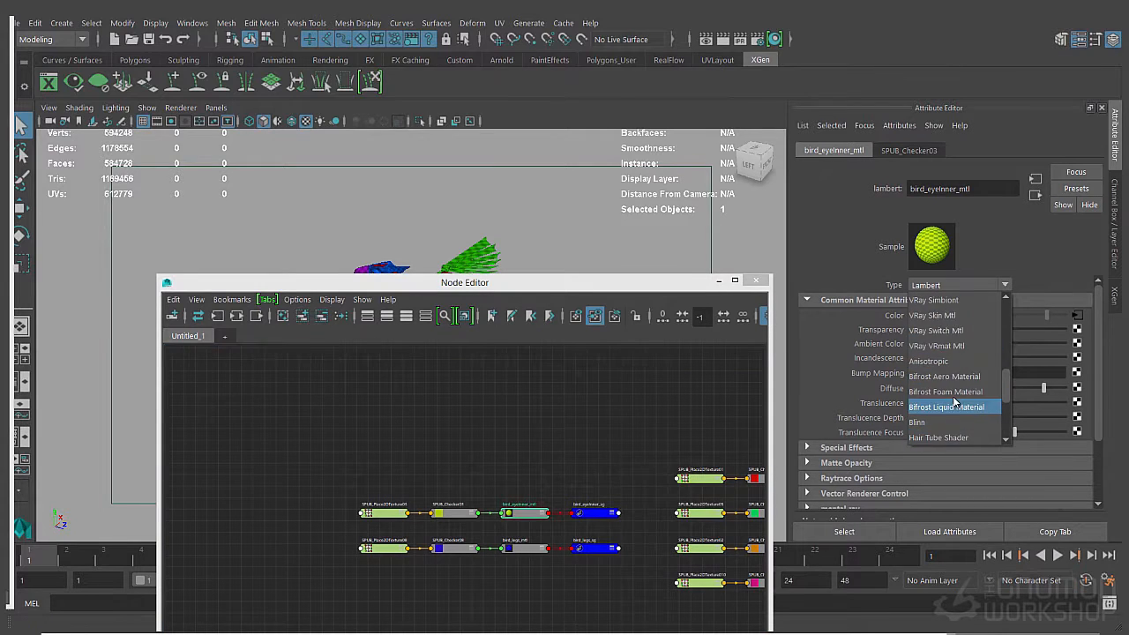
{"action": "left_click", "coordinate": [958, 335]}
{"action": "left_click", "coordinate": [600, 454]}
Undo the type change on the inner eye material
{"action": "key", "text": "ctrl+z"}
{"action": "key", "text": "ctrl+z"}
{"action": "key", "text": "ctrl+z"}
{"action": "key", "text": "ctrl+z"}
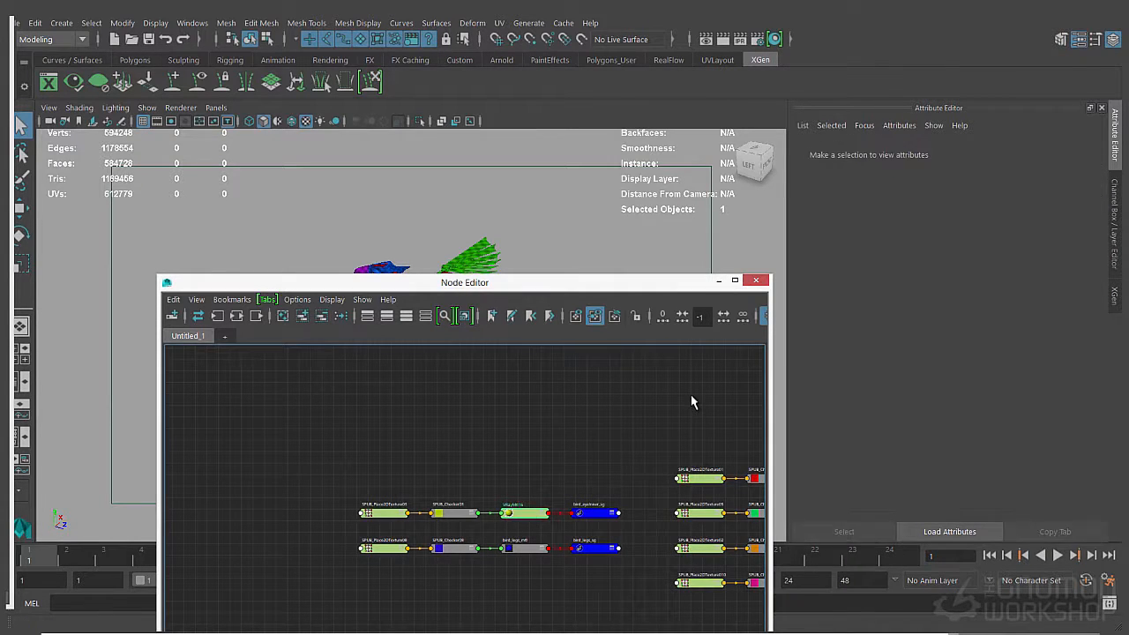
Spread the inner-eye, legs and body shading networks apart in the Node Editor and pull bird_legs_mtl below its row
{"action": "left_click", "coordinate": [528, 551]}
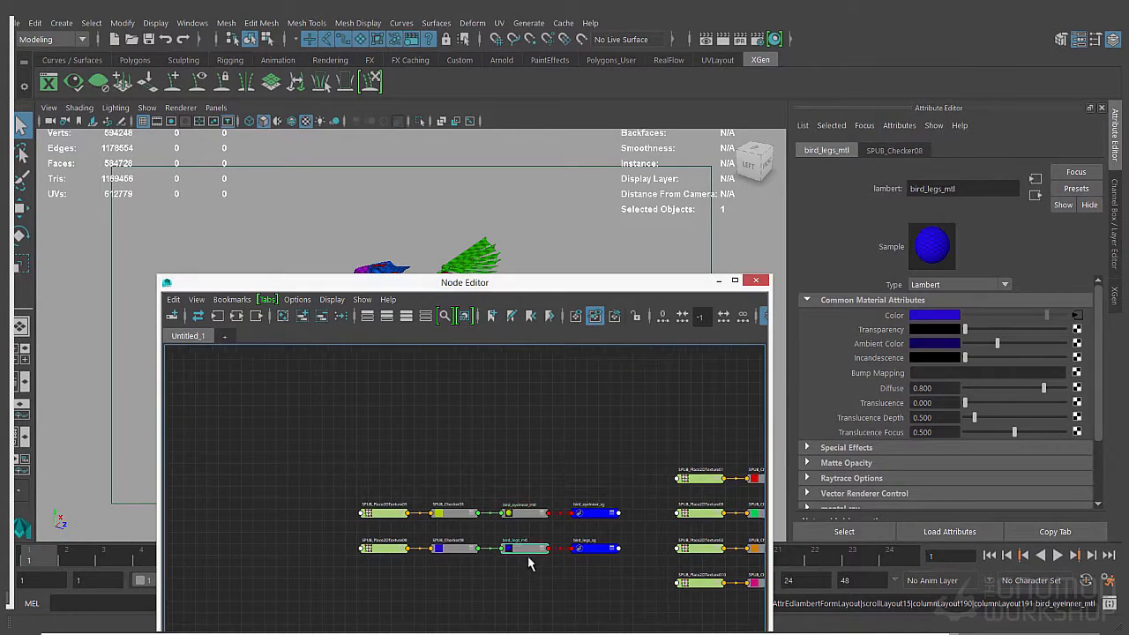
{"action": "middle_click_drag", "start_coordinate": [527, 552], "coordinate": [443, 496], "text": "alt"}
{"action": "left_click_drag", "start_coordinate": [443, 496], "coordinate": [430, 601]}
{"action": "left_click_drag", "start_coordinate": [299, 476], "coordinate": [441, 390]}
{"action": "left_click", "coordinate": [494, 406]}
{"action": "middle_click_drag", "start_coordinate": [602, 405], "coordinate": [441, 397], "text": "alt"}
{"action": "left_click_drag", "start_coordinate": [697, 393], "coordinate": [414, 427]}
{"action": "left_click_drag", "start_coordinate": [600, 416], "coordinate": [595, 592]}
{"action": "left_click", "coordinate": [609, 562]}
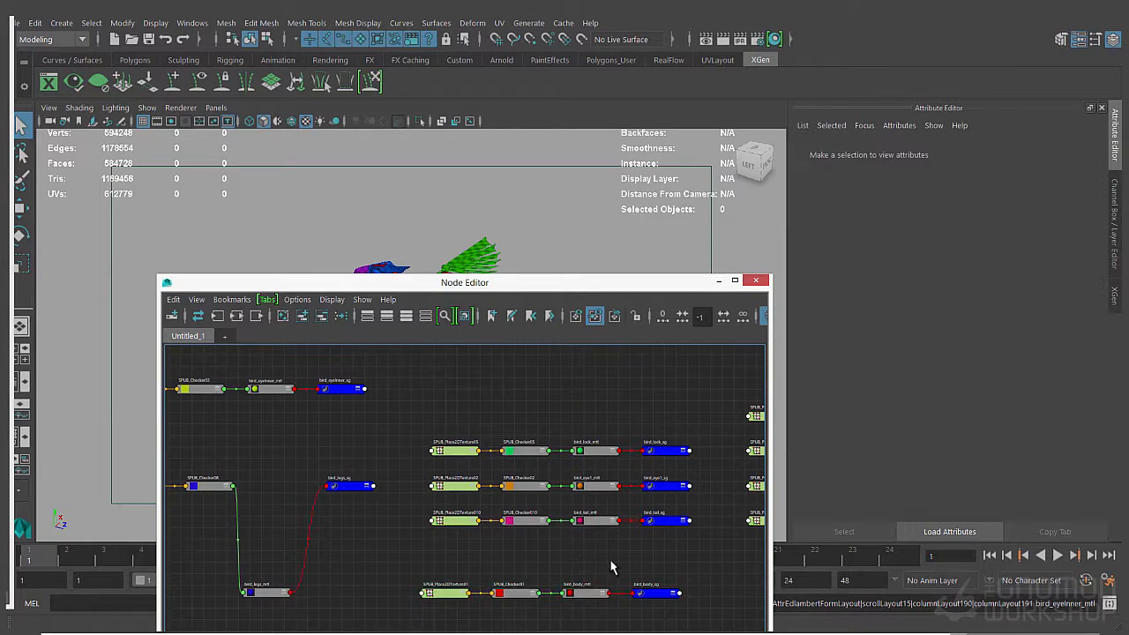
Move the Node Editor window higher and space out the eye1, lock, tail and body node rows
{"action": "scroll", "coordinate": [586, 457], "scroll_direction": "up", "scroll_amount": 3}
{"action": "left_click_drag", "start_coordinate": [545, 284], "coordinate": [518, 123]}
{"action": "scroll", "coordinate": [508, 258], "scroll_direction": "down", "scroll_amount": 3}
{"action": "left_click_drag", "start_coordinate": [379, 318], "coordinate": [622, 293]}
{"action": "left_click_drag", "start_coordinate": [552, 303], "coordinate": [552, 202]}
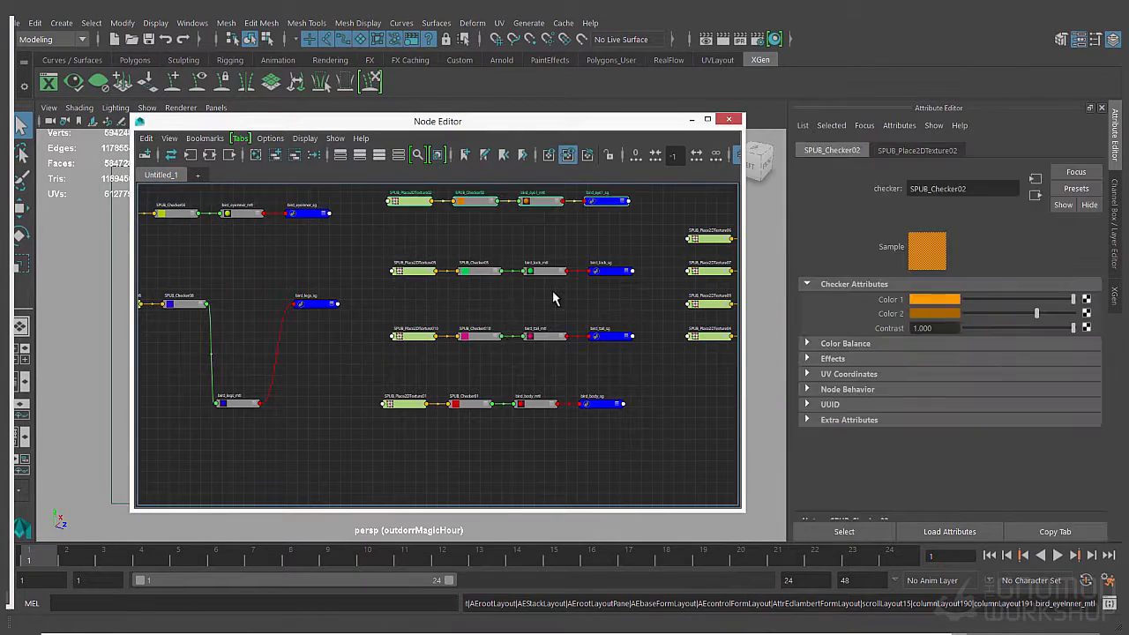
{"action": "left_click_drag", "start_coordinate": [631, 256], "coordinate": [388, 284]}
{"action": "left_click_drag", "start_coordinate": [471, 264], "coordinate": [471, 297]}
{"action": "left_click", "coordinate": [524, 256]}
Space out the head, beak and wings material node rows in the graph
{"action": "middle_click_drag", "start_coordinate": [705, 265], "coordinate": [400, 280], "text": "alt"}
{"action": "middle_click_drag", "start_coordinate": [525, 271], "coordinate": [535, 290], "text": "alt"}
{"action": "left_click_drag", "start_coordinate": [631, 260], "coordinate": [388, 282]}
{"action": "left_click_drag", "start_coordinate": [471, 273], "coordinate": [471, 197]}
{"action": "left_click_drag", "start_coordinate": [384, 287], "coordinate": [618, 313]}
{"action": "scroll", "coordinate": [548, 351], "scroll_direction": "up", "scroll_amount": 3}
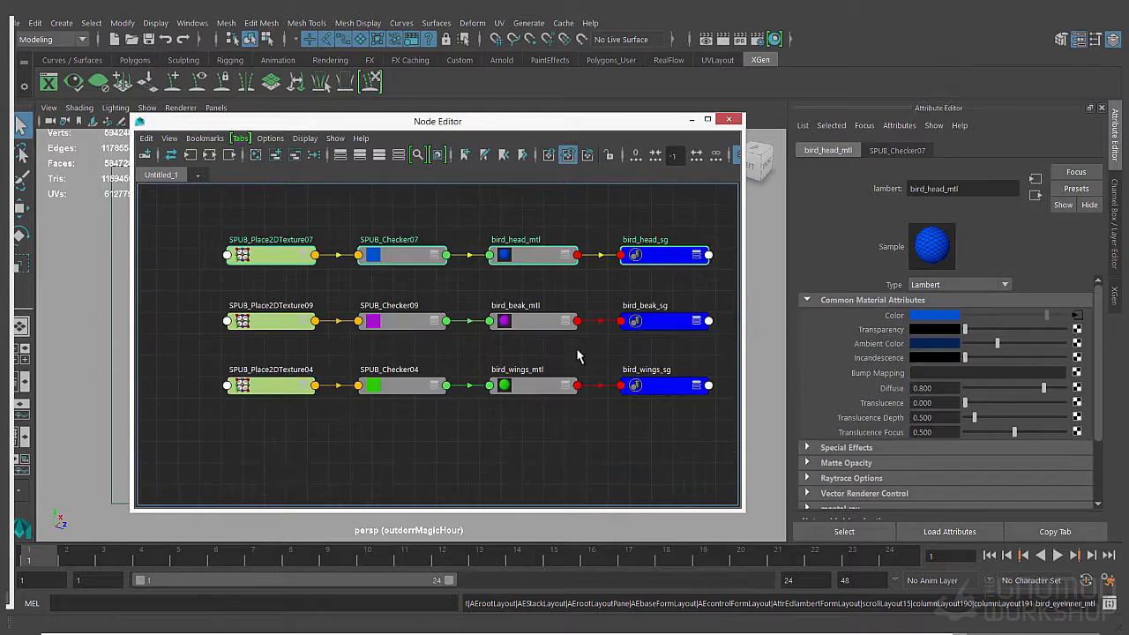
Switch to File Explorer, open the v001 export folder and show its textures as a detailed list
{"action": "scroll", "coordinate": [577, 355], "scroll_direction": "down", "scroll_amount": 3}
{"action": "middle_click_drag", "start_coordinate": [680, 345], "coordinate": [376, 382], "text": "alt"}
{"action": "scroll", "coordinate": [615, 314], "scroll_direction": "down", "scroll_amount": 5}
{"action": "scroll", "coordinate": [272, 332], "scroll_direction": "up", "scroll_amount": 5}
{"action": "scroll", "coordinate": [443, 338], "scroll_direction": "down", "scroll_amount": 1}
{"action": "key", "text": "alt+Tab"}
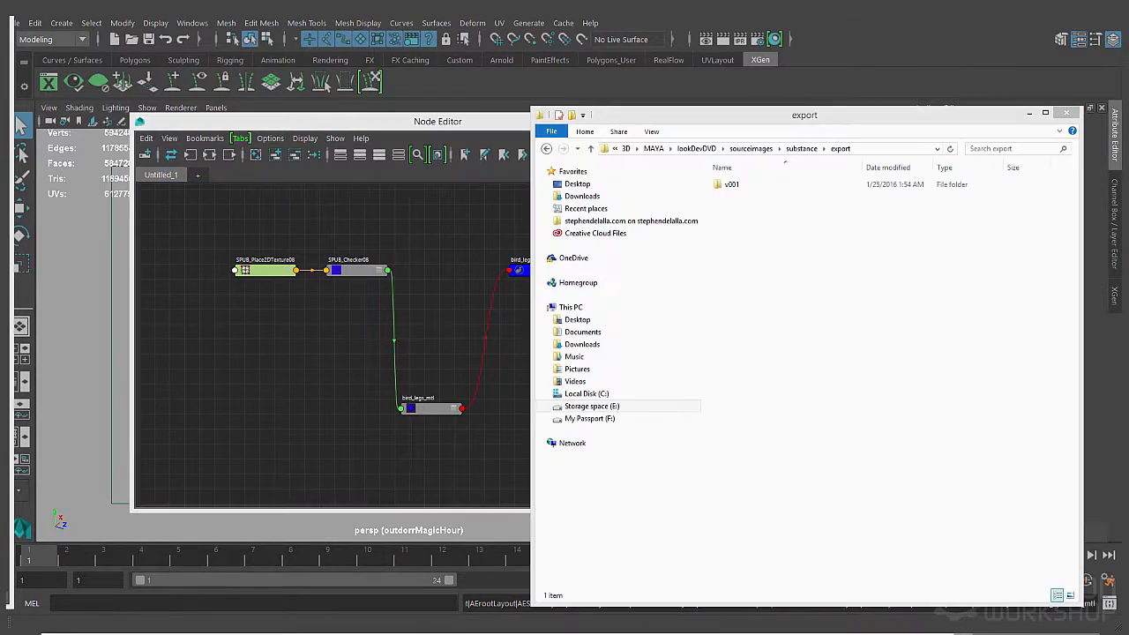
{"action": "double_click", "coordinate": [734, 185]}
{"action": "right_click", "coordinate": [781, 240]}
{"action": "mouse_move", "coordinate": [758, 249]}
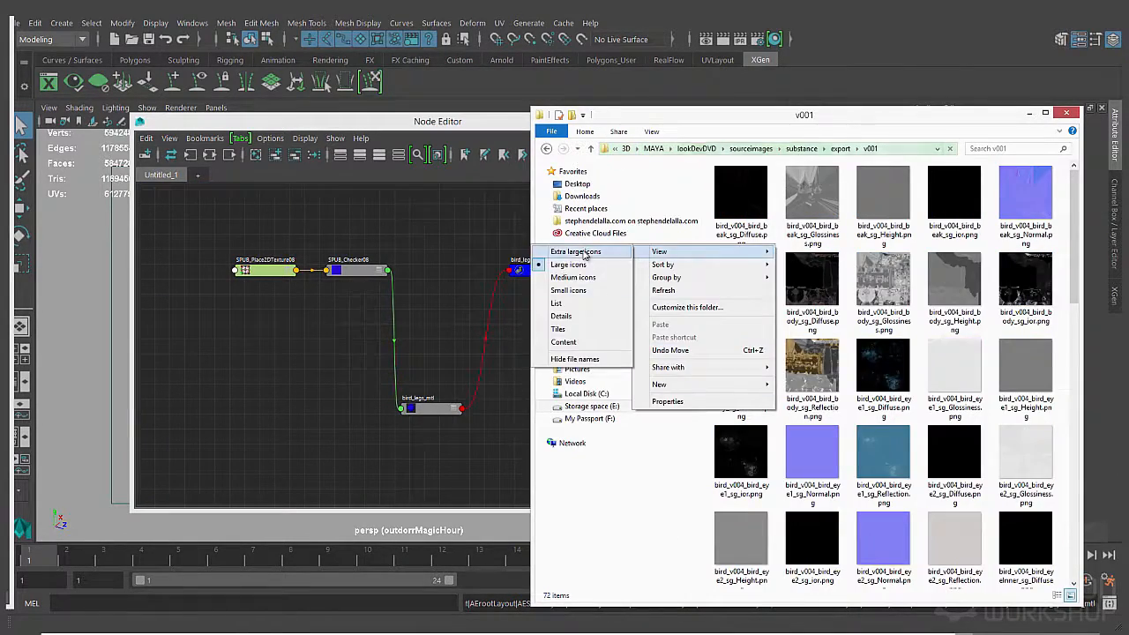
{"action": "left_click", "coordinate": [520, 328]}
{"action": "scroll", "coordinate": [828, 519], "scroll_direction": "down", "scroll_amount": 7}
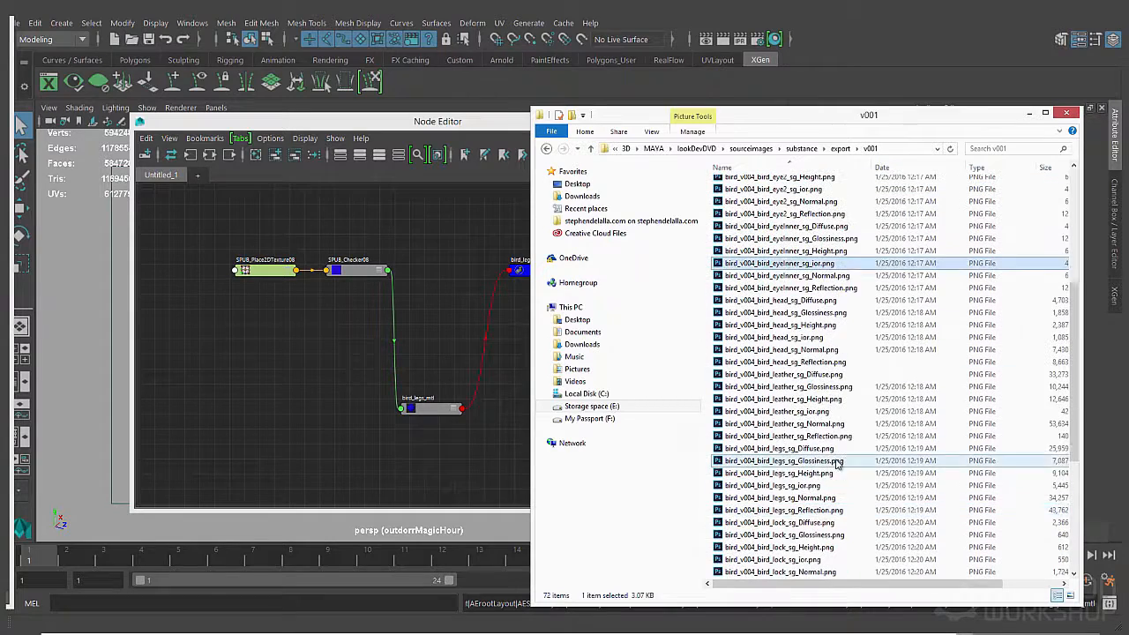
Import the bird_legs Diffuse, Glossiness, ior, Normal and Reflection PNG textures into Maya's Node Editor
{"action": "left_click", "coordinate": [832, 448]}
{"action": "left_click", "coordinate": [833, 461], "text": "ctrl"}
{"action": "left_click", "coordinate": [835, 485], "text": "ctrl"}
{"action": "left_click", "coordinate": [837, 498], "text": "ctrl"}
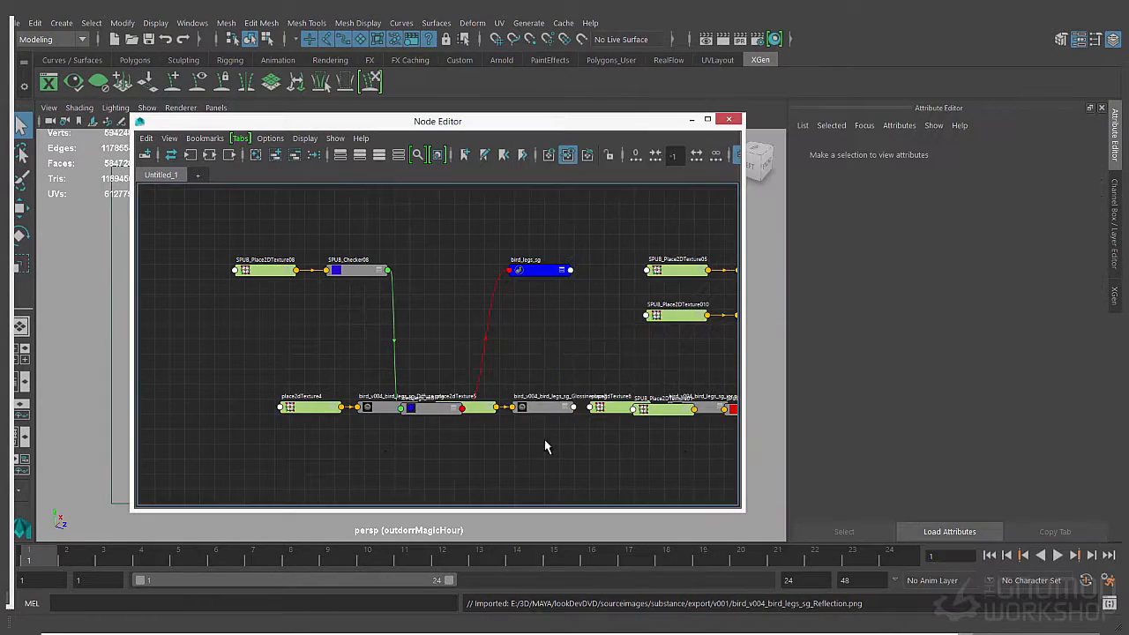
Separate the overlapping legs texture nodes and place them around bird_legs_mtl
{"action": "middle_click_drag", "start_coordinate": [544, 446], "coordinate": [300, 443], "text": "alt"}
{"action": "left_click_drag", "start_coordinate": [594, 406], "coordinate": [599, 364]}
{"action": "left_click_drag", "start_coordinate": [522, 407], "coordinate": [522, 338]}
{"action": "left_click_drag", "start_coordinate": [458, 404], "coordinate": [444, 353]}
{"action": "middle_click_drag", "start_coordinate": [533, 441], "coordinate": [354, 430], "text": "alt"}
{"action": "left_click_drag", "start_coordinate": [515, 396], "coordinate": [535, 342]}
{"action": "middle_click_drag", "start_coordinate": [515, 419], "coordinate": [1025, 414], "text": "alt"}
{"action": "left_click_drag", "start_coordinate": [357, 422], "coordinate": [403, 417]}
{"action": "left_click_drag", "start_coordinate": [502, 393], "coordinate": [502, 360]}
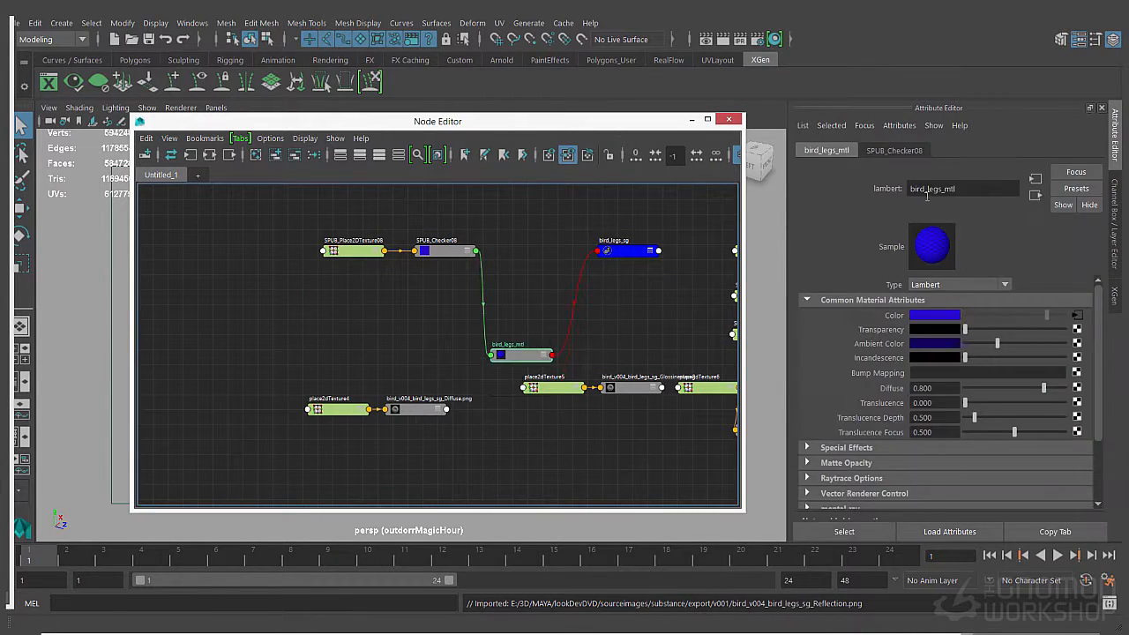
{"action": "double_click", "coordinate": [927, 191]}
{"action": "left_click", "coordinate": [522, 316]}
{"action": "key", "text": "Tab"}
{"action": "type", "text": "vra"}
{"action": "key", "text": "Return"}
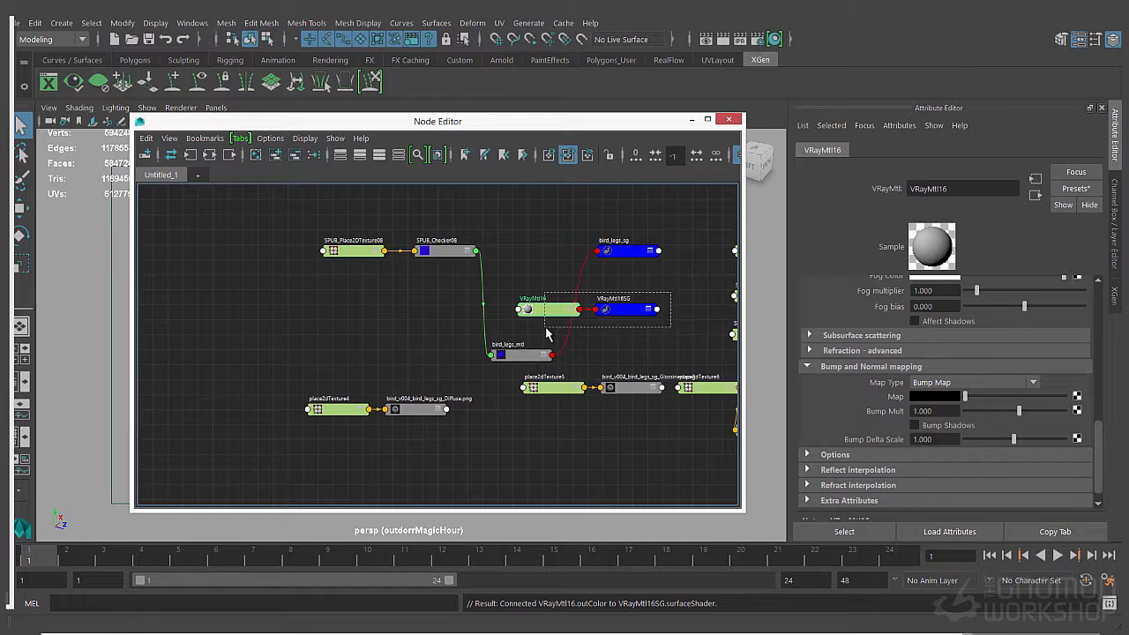
{"action": "key", "text": "ctrl+z"}
Change the bird_legs_mtl type to VRay Mtl and connect the legs Diffuse texture to its diffuse color
{"action": "left_click", "coordinate": [958, 285]}
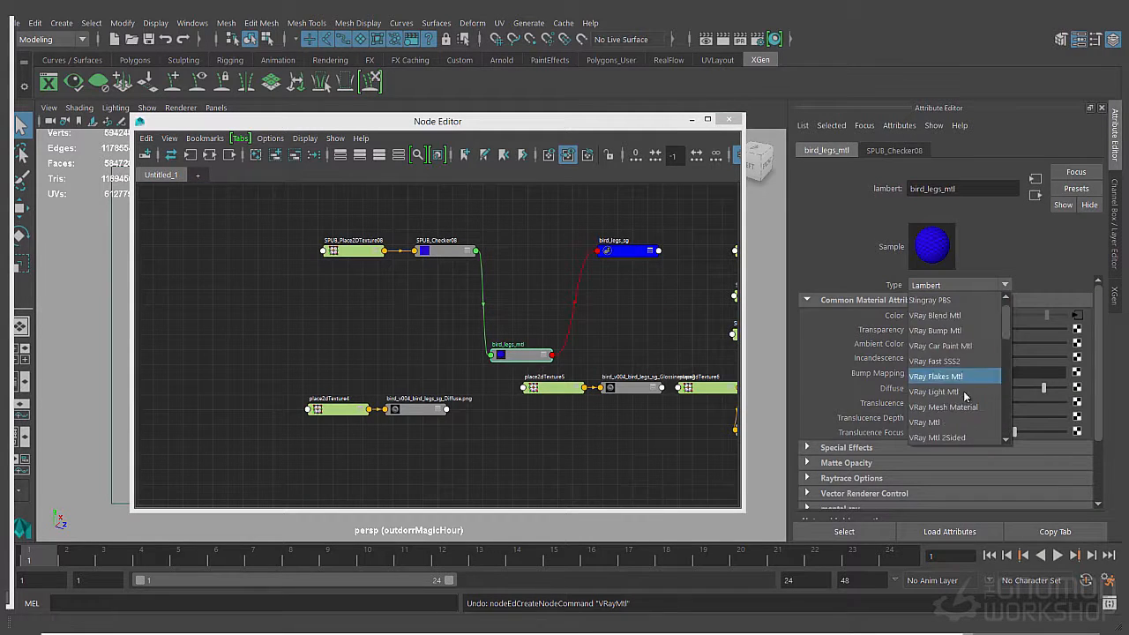
{"action": "left_click", "coordinate": [935, 422]}
{"action": "left_click", "coordinate": [494, 362]}
{"action": "middle_click_drag", "start_coordinate": [418, 409], "coordinate": [547, 310]}
{"action": "left_click", "coordinate": [418, 412]}
{"action": "left_click", "coordinate": [899, 126]}
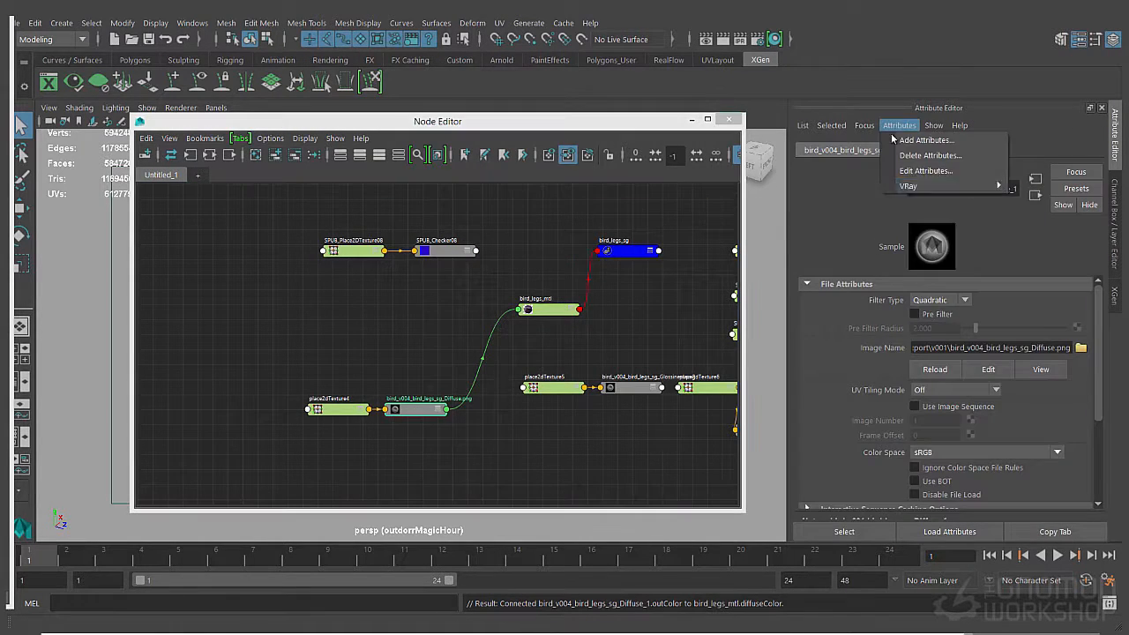
{"action": "left_click", "coordinate": [675, 359]}
Connect the legs Glossiness texture to the Reflection Glossiness of bird_legs_mtl
{"action": "middle_click_drag", "start_coordinate": [675, 359], "coordinate": [627, 366], "text": "alt"}
{"action": "left_click_drag", "start_coordinate": [589, 393], "coordinate": [569, 371]}
{"action": "left_click", "coordinate": [501, 316]}
{"action": "scroll", "coordinate": [917, 428], "scroll_direction": "down", "scroll_amount": 5}
{"action": "scroll", "coordinate": [915, 423], "scroll_direction": "up", "scroll_amount": 5}
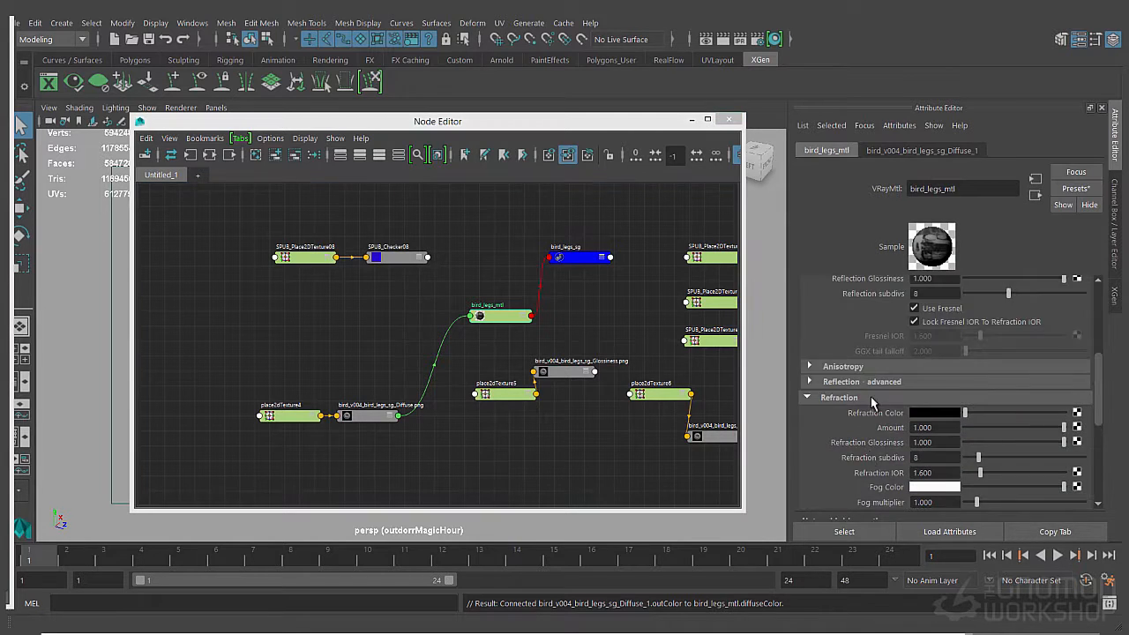
{"action": "scroll", "coordinate": [871, 397], "scroll_direction": "up", "scroll_amount": 2}
{"action": "middle_click_drag", "start_coordinate": [565, 372], "coordinate": [867, 386]}
Unlock the Fresnel IOR from the refraction IOR on bird_legs_mtl and connect the legs ior texture to it
{"action": "left_click", "coordinate": [842, 419]}
{"action": "scroll", "coordinate": [882, 427], "scroll_direction": "down", "scroll_amount": 2}
{"action": "left_click", "coordinate": [917, 450]}
{"action": "middle_click_drag", "start_coordinate": [716, 437], "coordinate": [885, 441], "text": "alt"}
{"action": "left_click", "coordinate": [641, 448]}
{"action": "left_click", "coordinate": [423, 324]}
Change the bump map type of bird_legs_mtl and connect the legs Normal texture to its bump map
{"action": "middle_click_drag", "start_coordinate": [714, 407], "coordinate": [523, 391], "text": "alt"}
{"action": "left_click_drag", "start_coordinate": [641, 385], "coordinate": [642, 406]}
{"action": "left_click", "coordinate": [247, 308]}
{"action": "scroll", "coordinate": [824, 406], "scroll_direction": "down", "scroll_amount": 5}
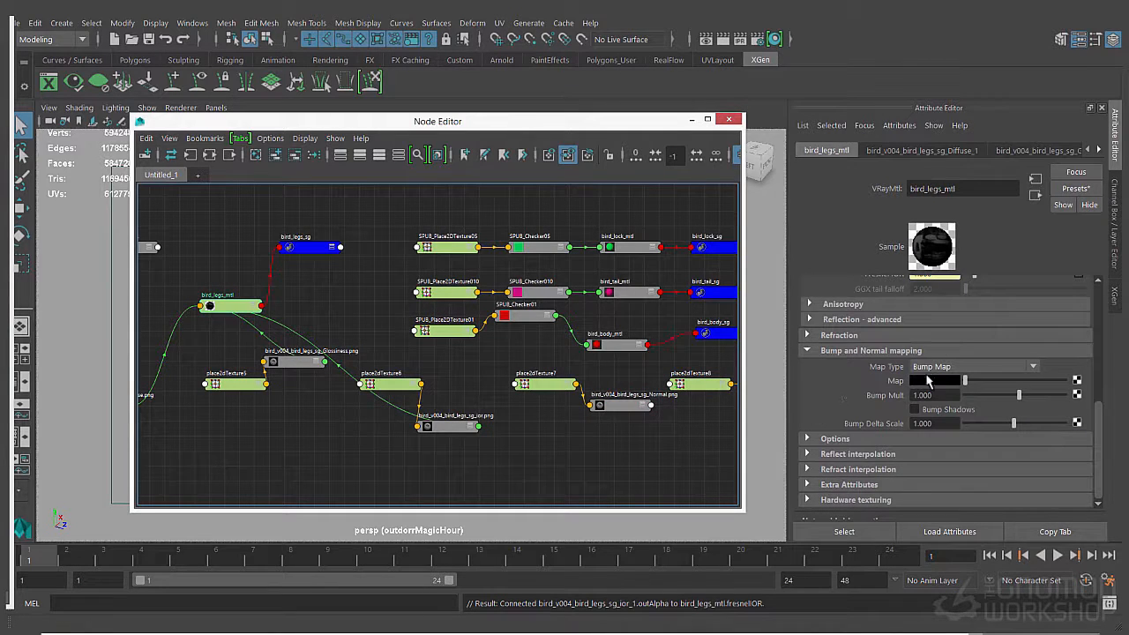
{"action": "left_click", "coordinate": [965, 368]}
{"action": "left_click", "coordinate": [961, 396]}
Connect the legs Reflection texture to the Reflection Color of bird_legs_mtl
{"action": "middle_click_drag", "start_coordinate": [623, 429], "coordinate": [512, 425], "text": "alt"}
{"action": "scroll", "coordinate": [897, 403], "scroll_direction": "up", "scroll_amount": 4}
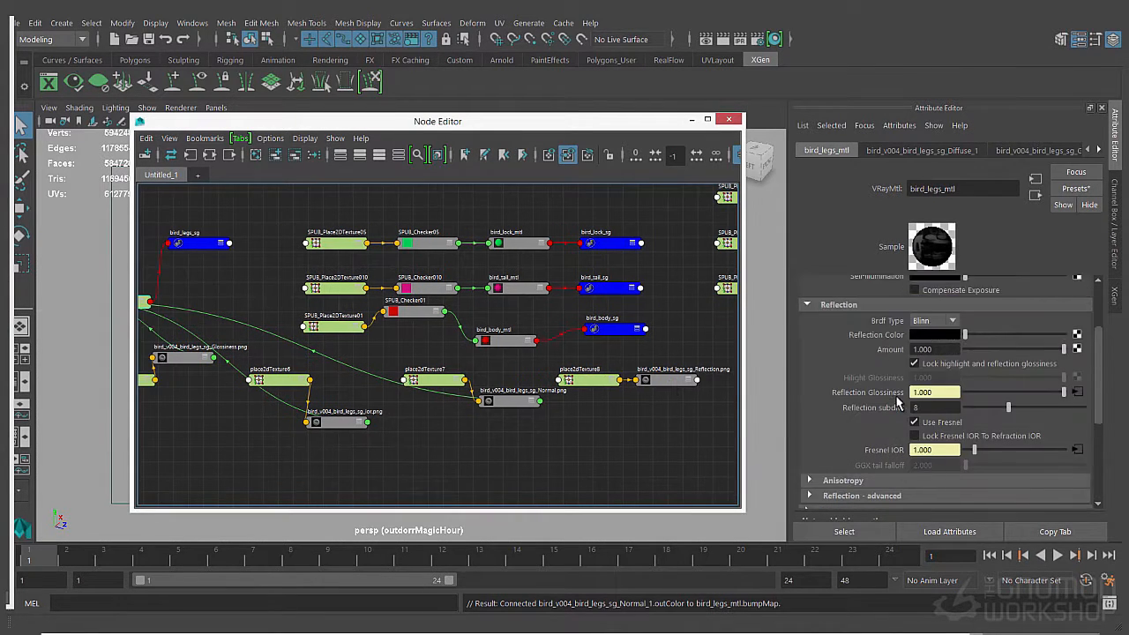
{"action": "middle_click_drag", "start_coordinate": [670, 383], "coordinate": [935, 370]}
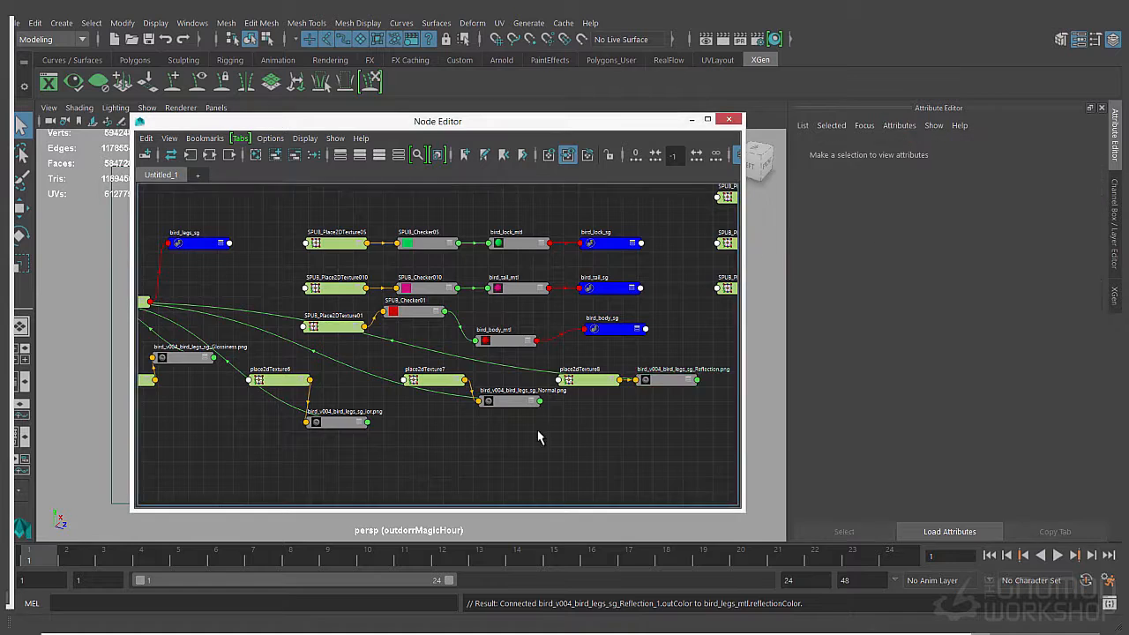
Delete the unused SPUB_Checker08 and SPUB_Place2DTexture08 nodes beside the legs material
{"action": "middle_click_drag", "start_coordinate": [423, 352], "coordinate": [609, 344], "text": "alt"}
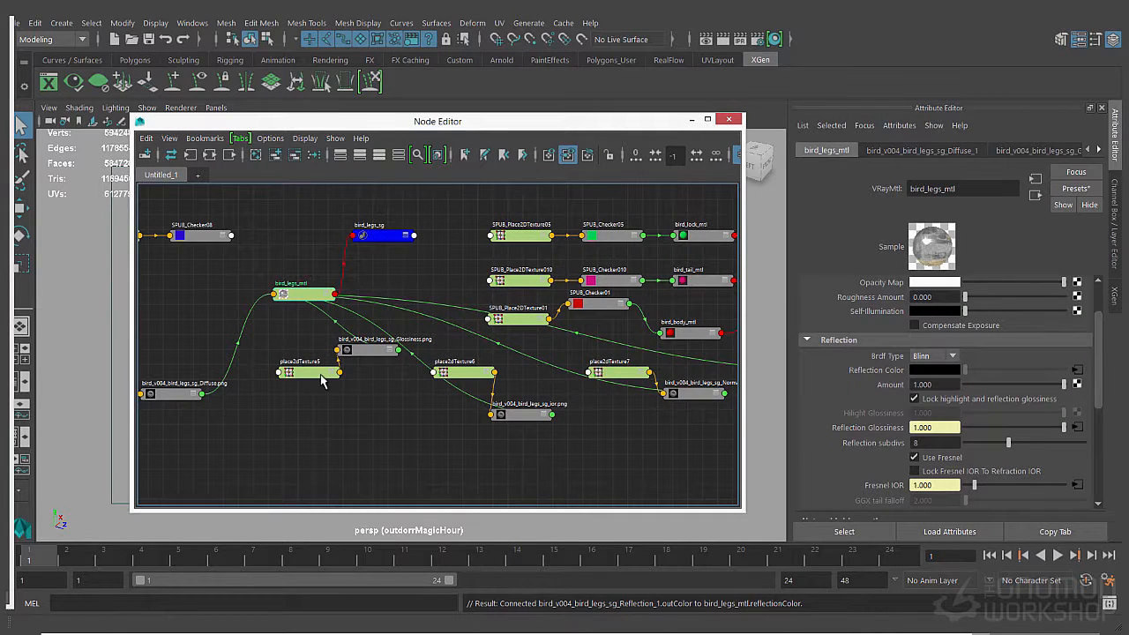
{"action": "left_click", "coordinate": [316, 160]}
{"action": "left_click_drag", "start_coordinate": [417, 235], "coordinate": [294, 270]}
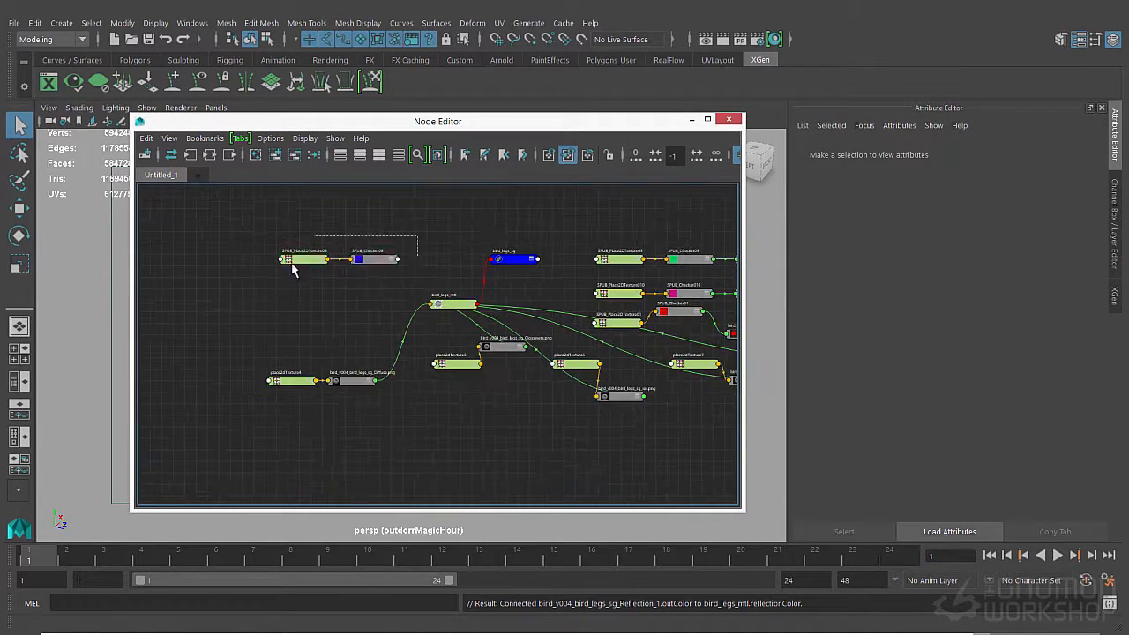
{"action": "left_click", "coordinate": [496, 261]}
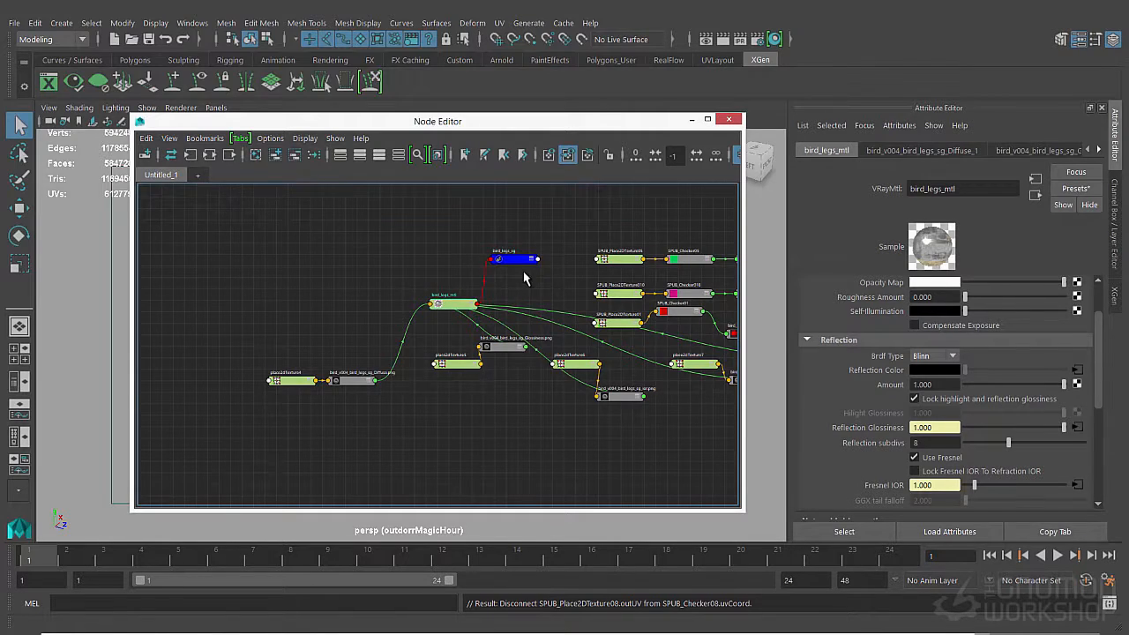
Regraph the connections of the bird materials so their networks are laid out neatly in the Node Editor
{"action": "scroll", "coordinate": [524, 279], "scroll_direction": "down", "scroll_amount": 5}
{"action": "left_click", "coordinate": [209, 155]}
{"action": "left_click", "coordinate": [568, 327]}
{"action": "scroll", "coordinate": [371, 238], "scroll_direction": "down", "scroll_amount": 5}
{"action": "left_click_drag", "start_coordinate": [312, 197], "coordinate": [411, 361]}
{"action": "left_click", "coordinate": [190, 155]}
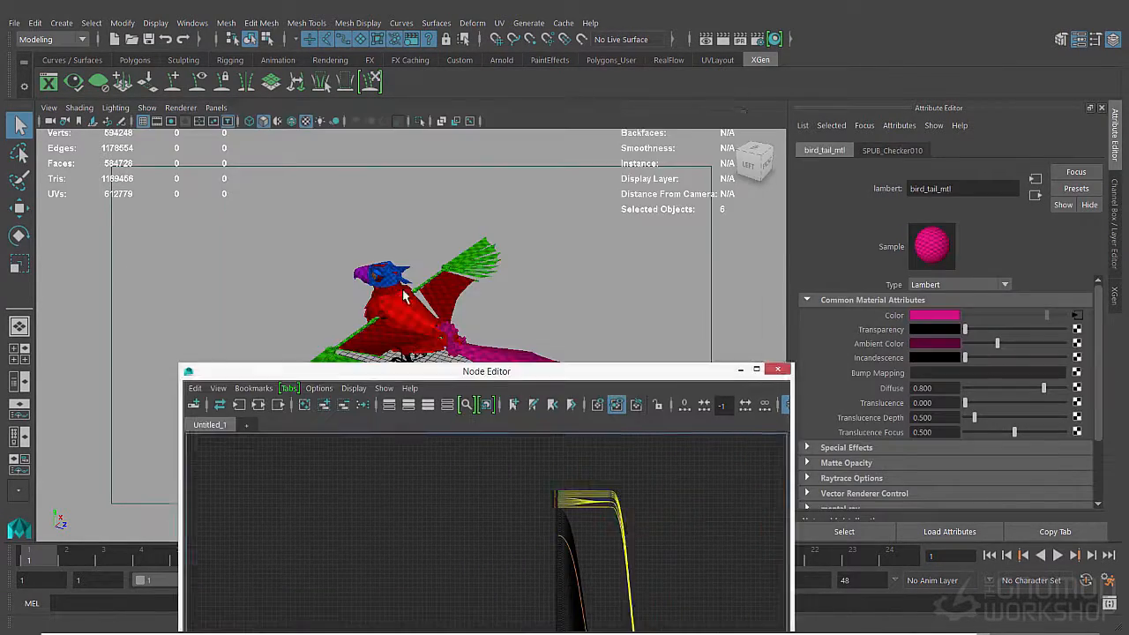
{"action": "scroll", "coordinate": [428, 582], "scroll_direction": "up", "scroll_amount": 3}
{"action": "scroll", "coordinate": [491, 606], "scroll_direction": "down", "scroll_amount": 2}
Duplicate bird_legs_mtl together with its connected texture network
{"action": "left_click", "coordinate": [496, 607]}
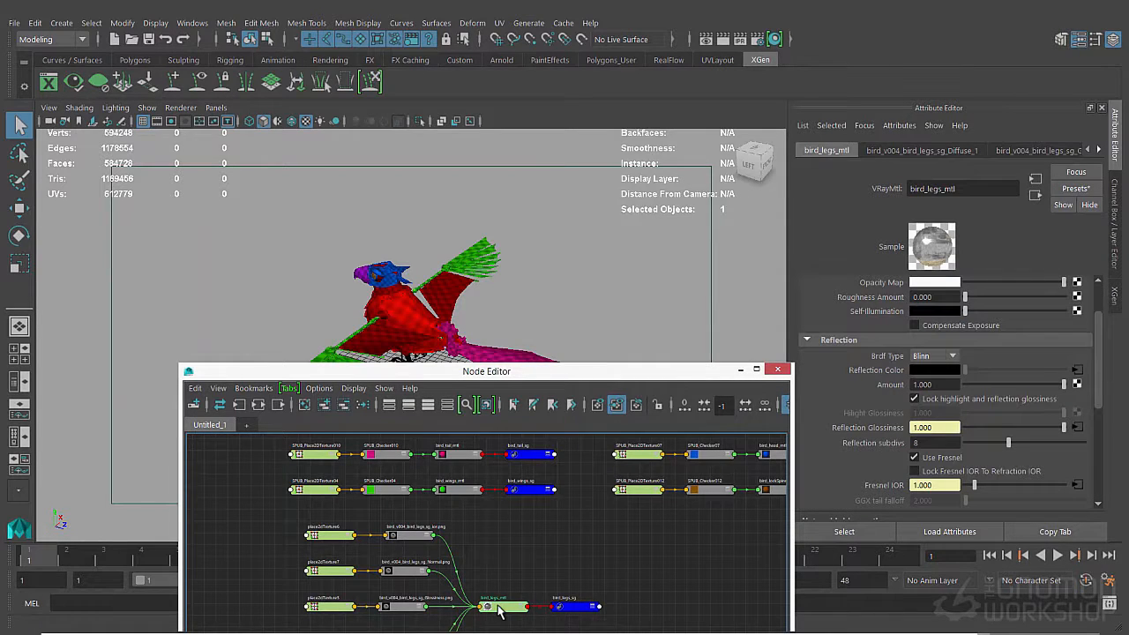
{"action": "left_click_drag", "start_coordinate": [313, 371], "coordinate": [276, 261]}
{"action": "left_click", "coordinate": [35, 23]}
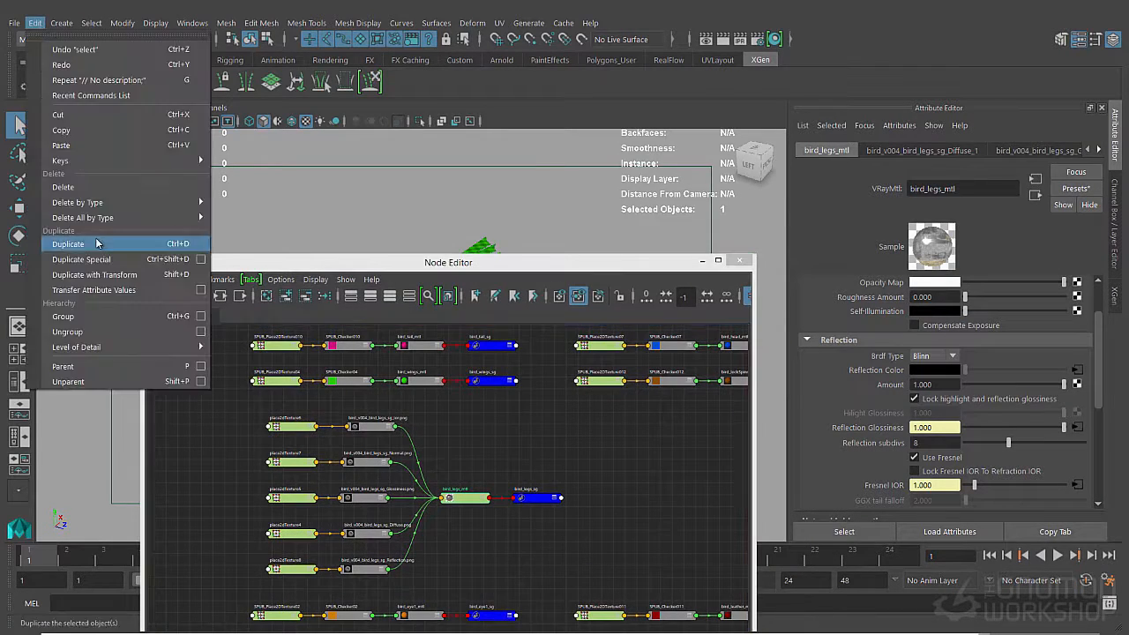
{"action": "left_click", "coordinate": [187, 244]}
{"action": "left_click", "coordinate": [163, 430]}
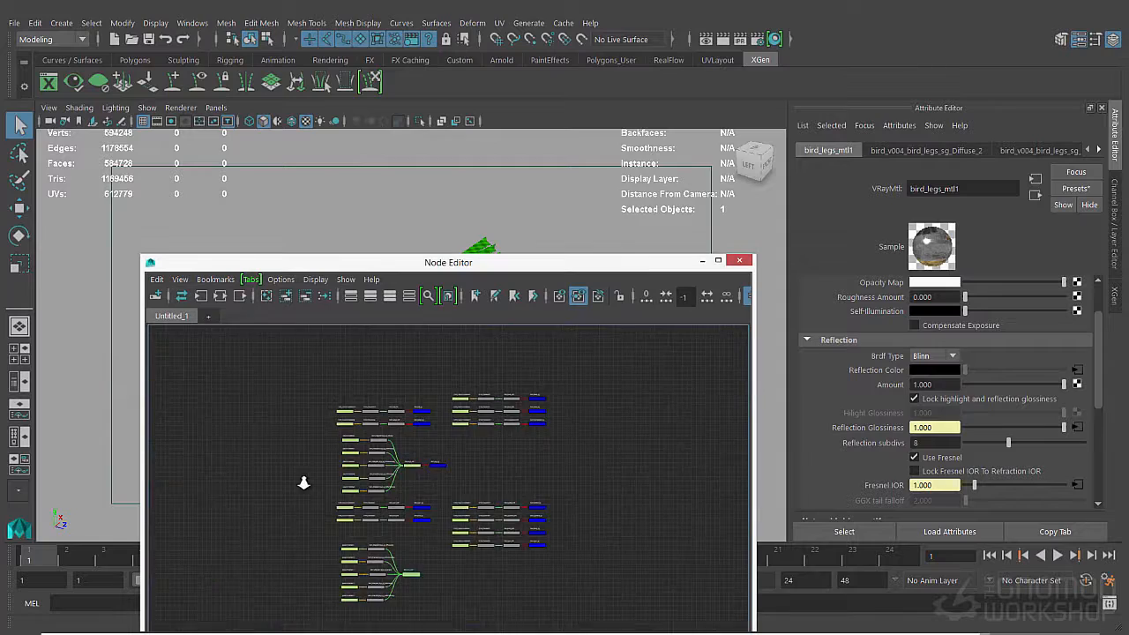
Move the duplicated legs network directly above the bird_tail_mtl row
{"action": "left_click_drag", "start_coordinate": [378, 492], "coordinate": [623, 631]}
{"action": "left_click_drag", "start_coordinate": [585, 571], "coordinate": [411, 375]}
{"action": "middle_click_drag", "start_coordinate": [403, 476], "coordinate": [406, 627], "text": "alt"}
{"action": "left_click_drag", "start_coordinate": [409, 530], "coordinate": [557, 355]}
{"action": "scroll", "coordinate": [573, 348], "scroll_direction": "up", "scroll_amount": 3}
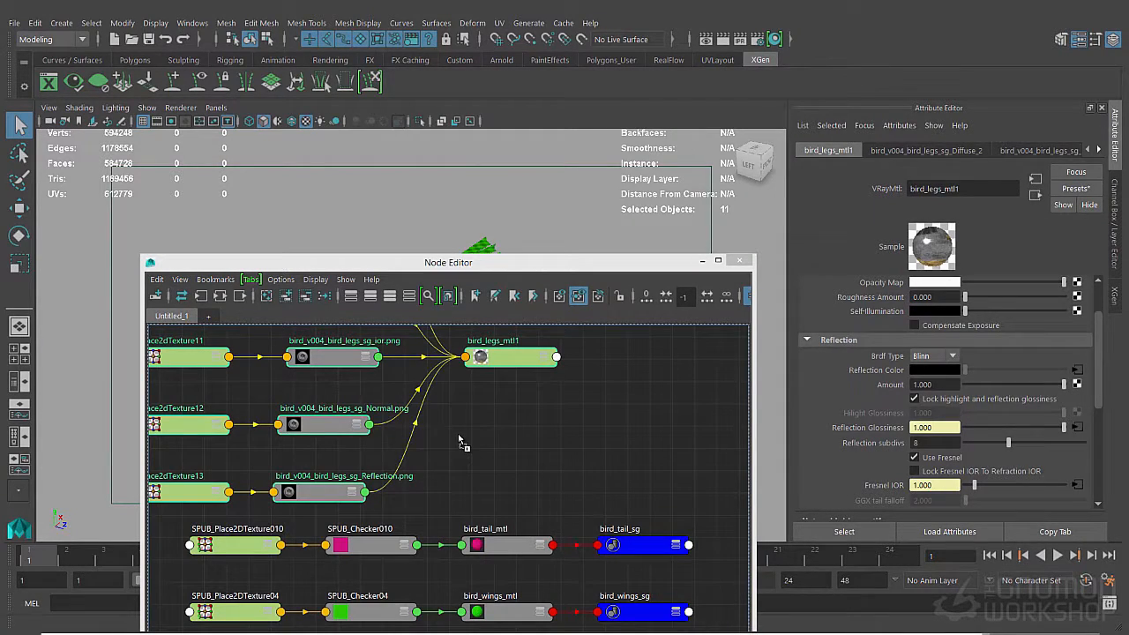
Save the scene in the scenes/shade folder, using bird_shade_v003.mb as the basis for its name
{"action": "left_click", "coordinate": [15, 23]}
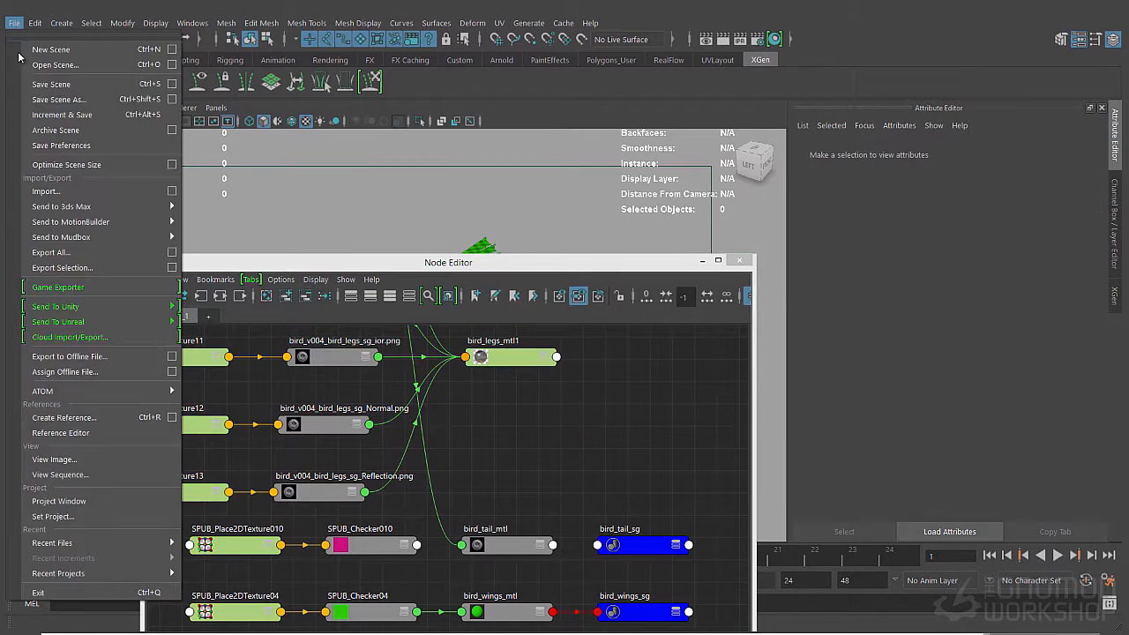
{"action": "left_click", "coordinate": [39, 94]}
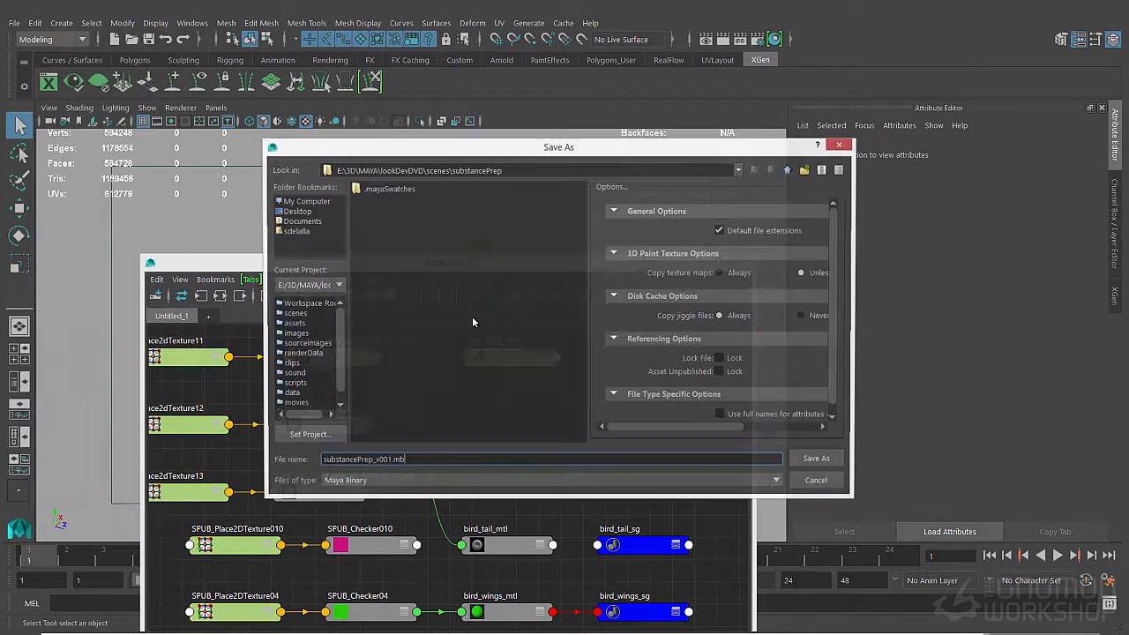
{"action": "left_click", "coordinate": [787, 171]}
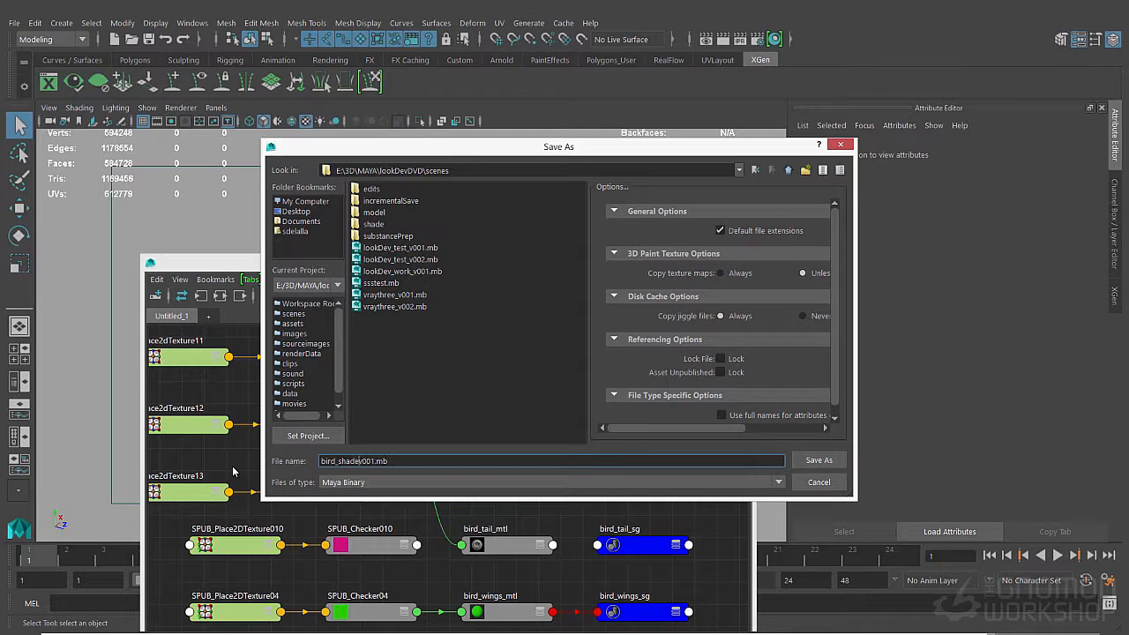
{"action": "double_click", "coordinate": [370, 236]}
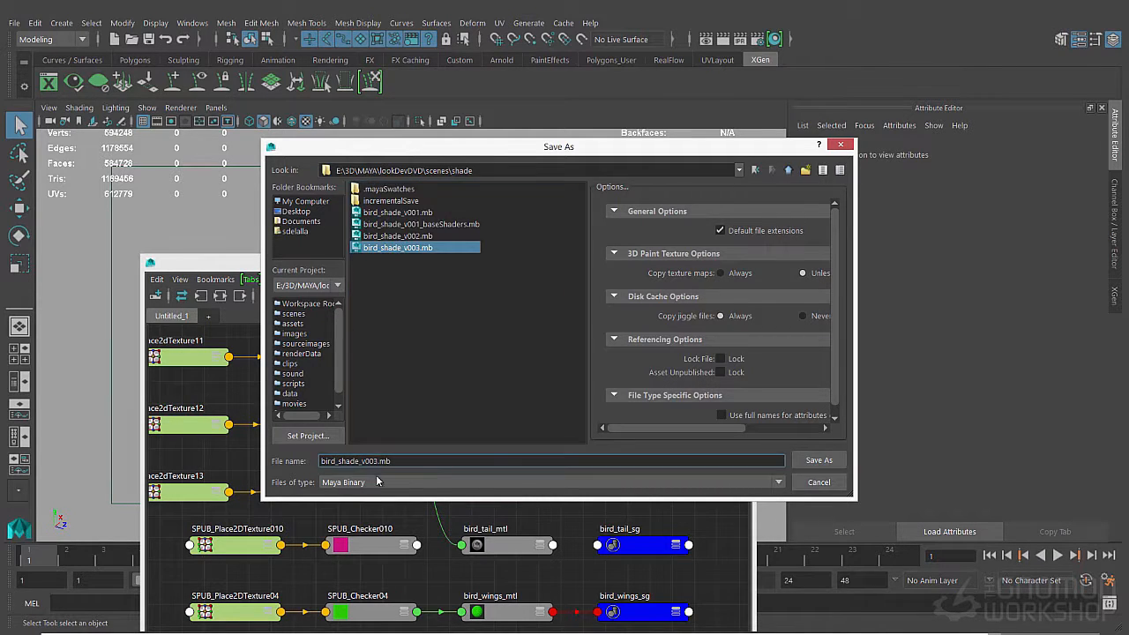
{"action": "key", "text": "Return"}
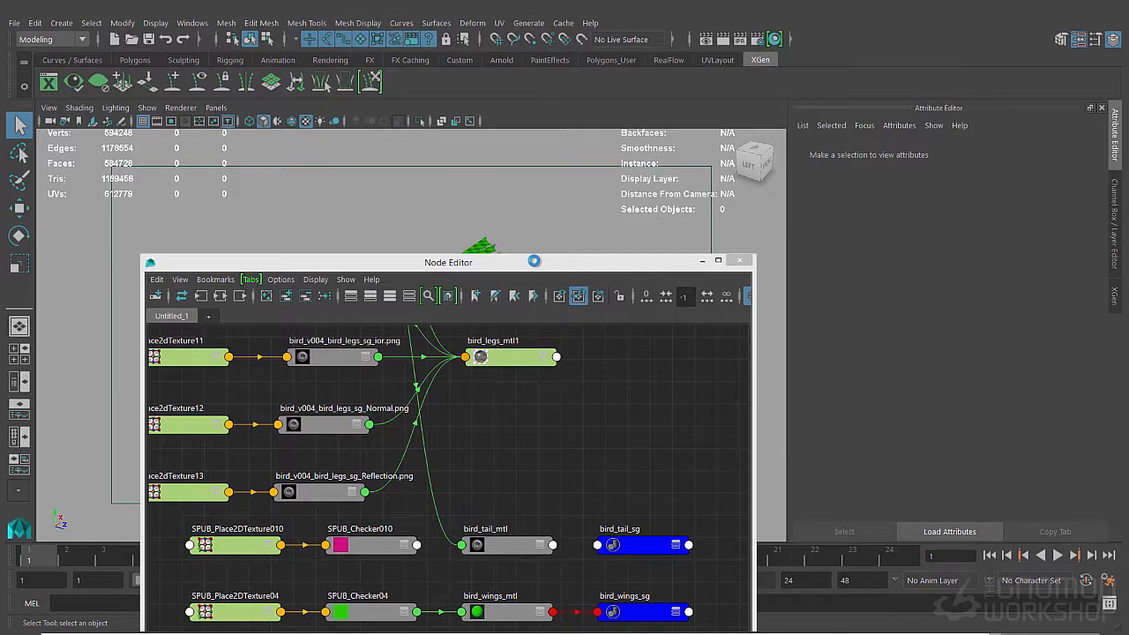
Delete the old tail material and rename the duplicated V-Ray material as bird_tail_mtl
{"action": "middle_click_drag", "start_coordinate": [535, 395], "coordinate": [948, 301], "text": "alt"}
{"action": "left_click", "coordinate": [524, 525]}
{"action": "double_click", "coordinate": [522, 591]}
{"action": "key", "text": "ctrl+c"}
{"action": "key", "text": "Delete"}
{"action": "left_click", "coordinate": [493, 398]}
{"action": "double_click", "coordinate": [952, 188]}
{"action": "key", "text": "ctrl+v"}
Connect the new bird_tail_mtl to bird_tail_sg and delete the tail's unused checker nodes
{"action": "left_click", "coordinate": [612, 582]}
{"action": "left_click_drag", "start_coordinate": [445, 566], "coordinate": [221, 598]}
{"action": "key", "text": "Delete"}
Compare the tail Diffuse file name in the v001 folder with the image path on the duplicated Diffuse node
{"action": "middle_click_drag", "start_coordinate": [344, 415], "coordinate": [393, 512], "text": "alt"}
{"action": "left_click", "coordinate": [365, 364]}
{"action": "key", "text": "alt+Tab"}
{"action": "left_click", "coordinate": [805, 438]}
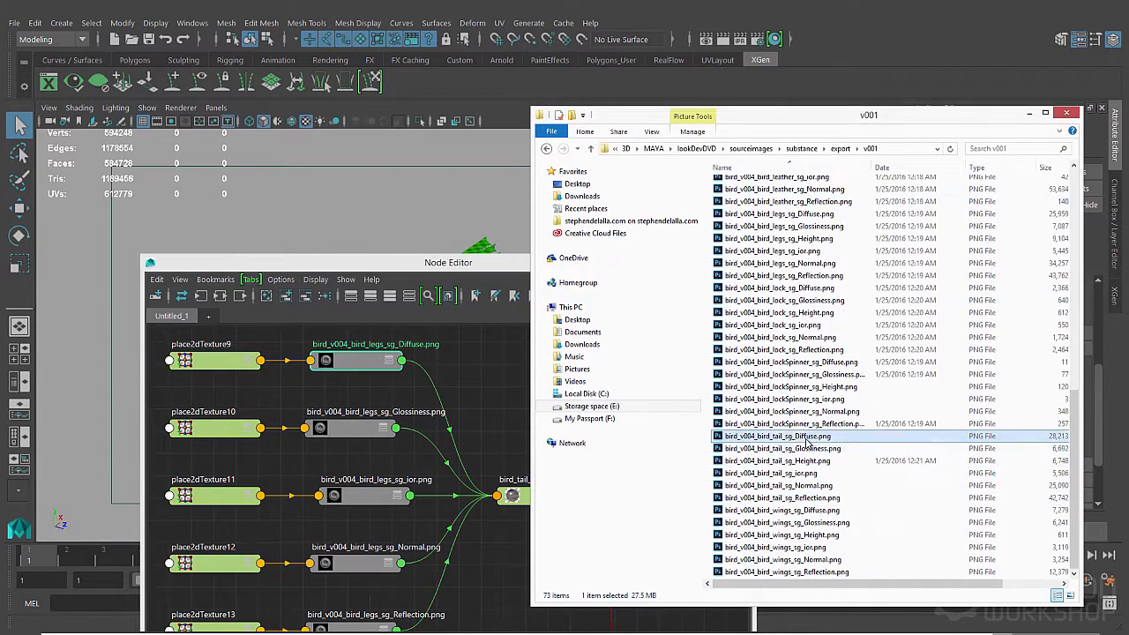
{"action": "left_click", "coordinate": [1032, 111]}
{"action": "scroll", "coordinate": [977, 364], "scroll_direction": "up", "scroll_amount": 3}
{"action": "left_click_drag", "start_coordinate": [1018, 348], "coordinate": [1003, 348]}
{"action": "left_click", "coordinate": [597, 361]}
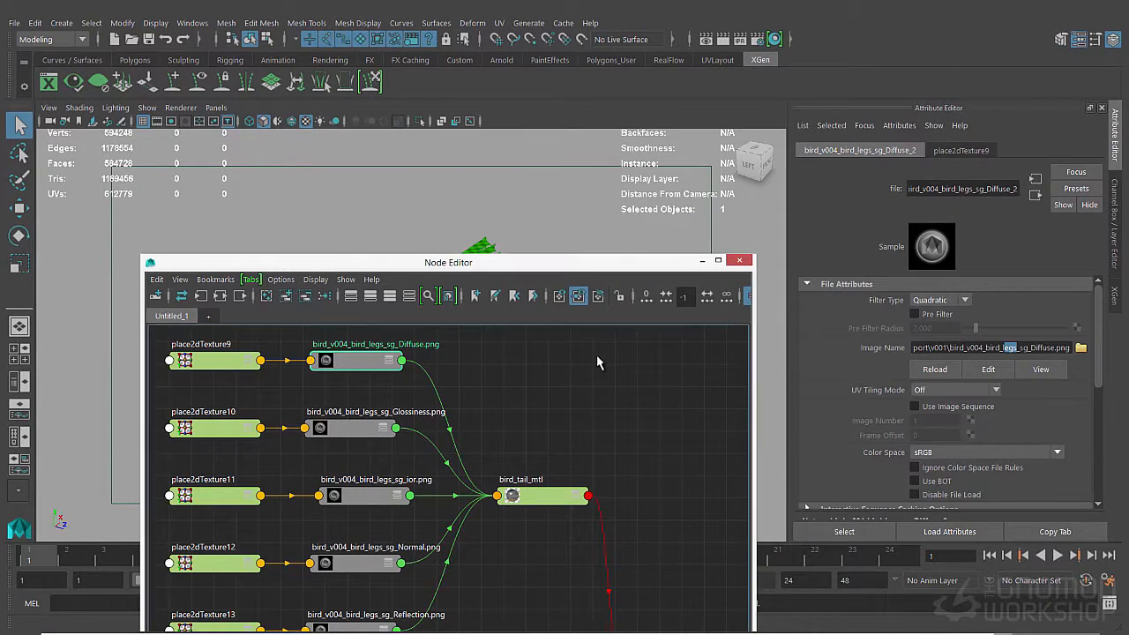
Replace legs with tail in the texture paths of the five file nodes feeding bird_tail_mtl, using File Texture Manager
{"action": "middle_click_drag", "start_coordinate": [543, 438], "coordinate": [561, 418], "text": "alt"}
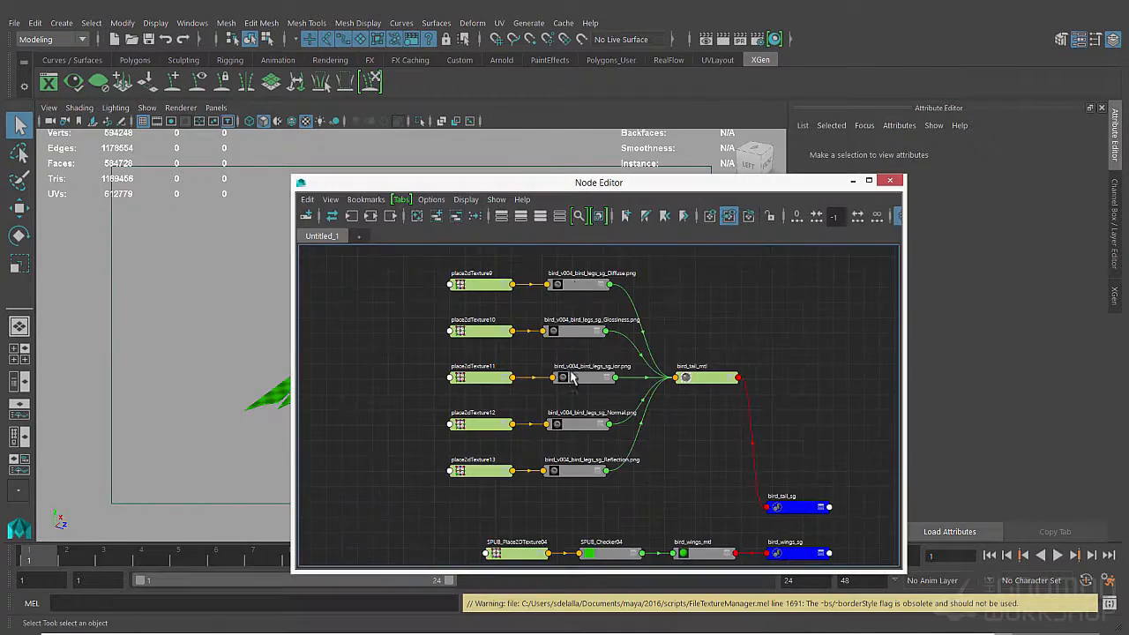
{"action": "left_click", "coordinate": [571, 378]}
{"action": "left_click", "coordinate": [397, 344]}
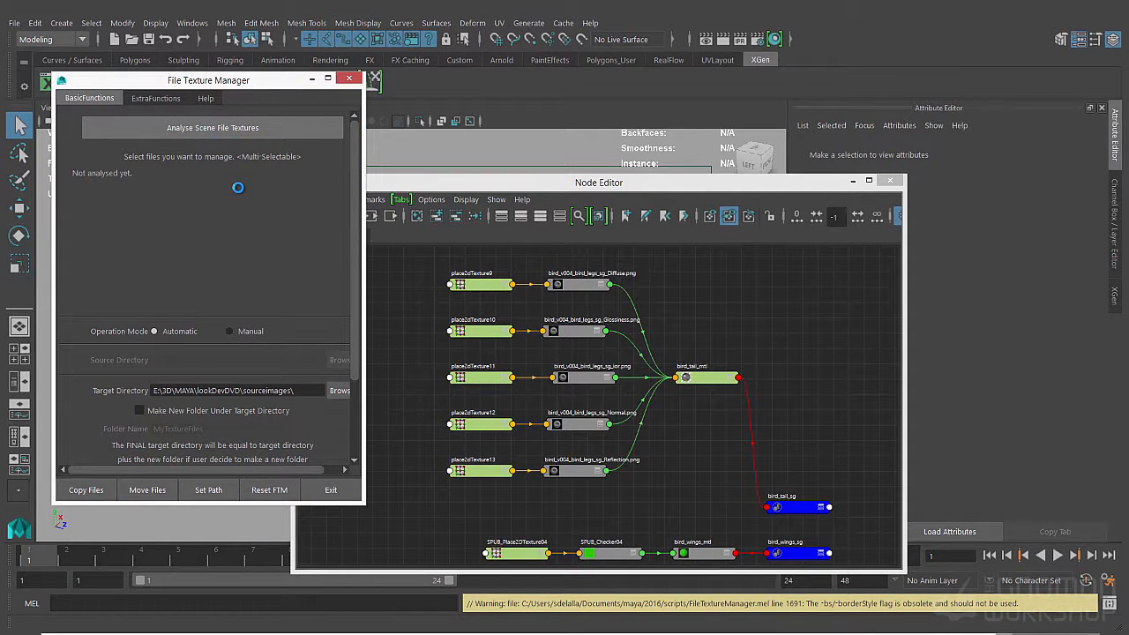
{"action": "scroll", "coordinate": [228, 231], "scroll_direction": "down", "scroll_amount": 2}
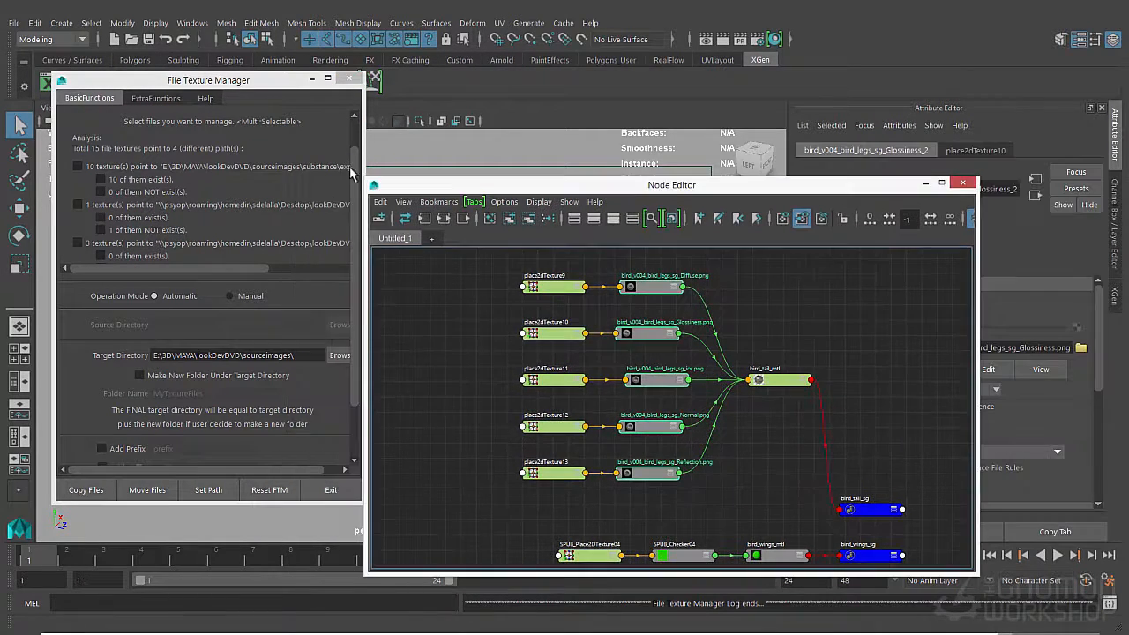
{"action": "scroll", "coordinate": [170, 371], "scroll_direction": "down", "scroll_amount": 4}
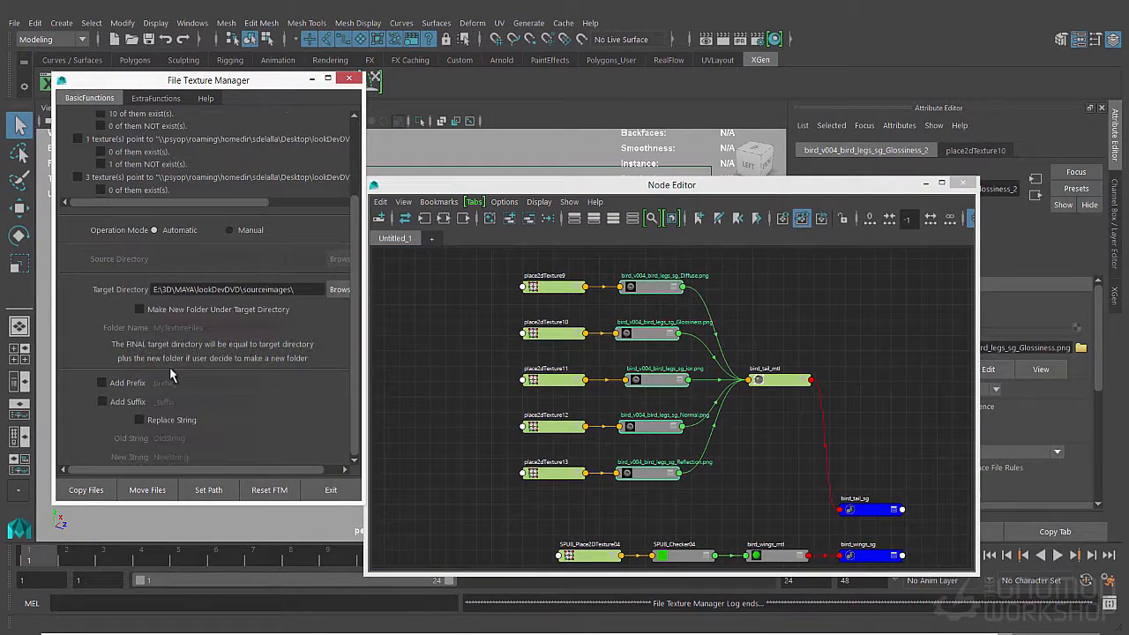
{"action": "left_click", "coordinate": [151, 98]}
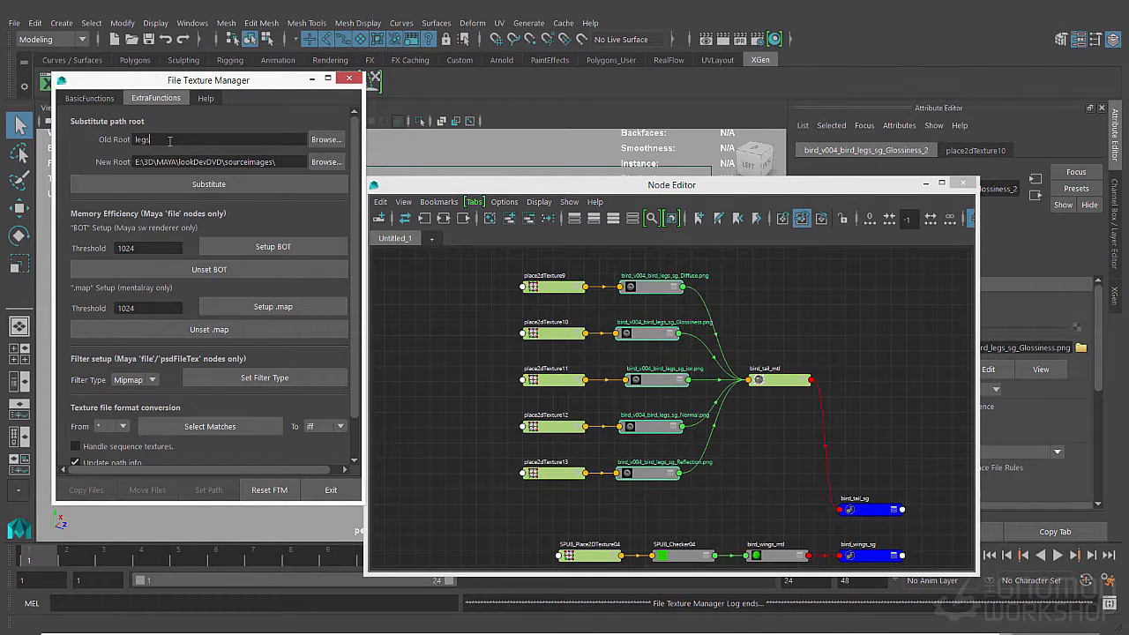
{"action": "type", "text": "tail"}
{"action": "left_click", "coordinate": [209, 183]}
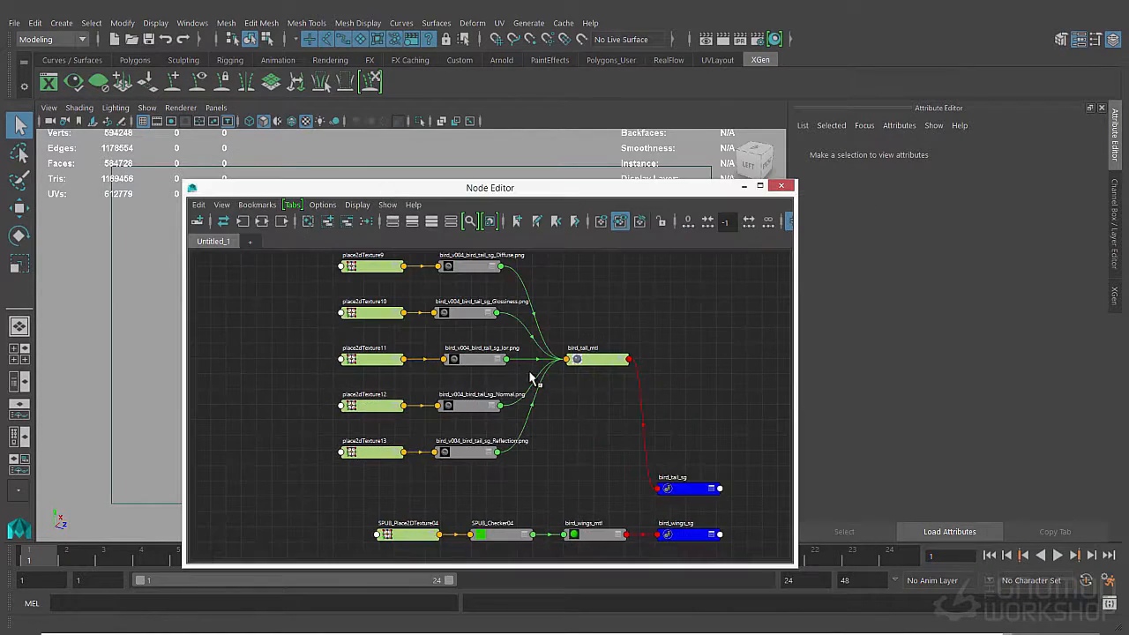
Duplicate the tail network as bird_wings_mtl and replace tail with wings in its texture paths using File Texture Manager
{"action": "left_click", "coordinate": [34, 23]}
{"action": "left_click", "coordinate": [79, 258]}
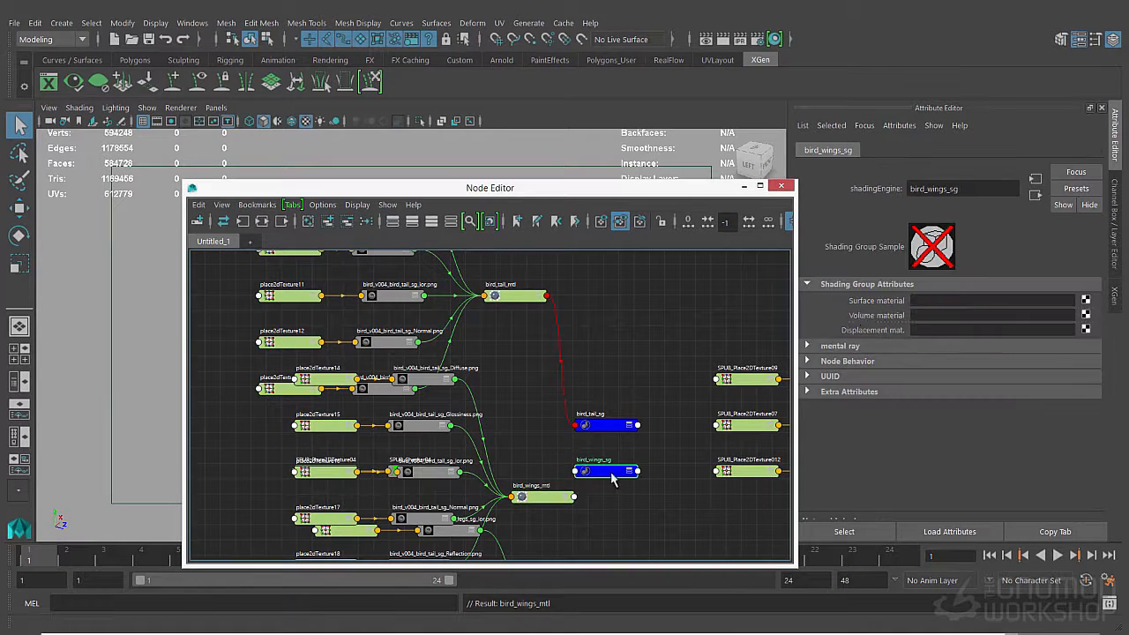
{"action": "left_click", "coordinate": [208, 603]}
{"action": "type", "text": "FileTextureManager"}
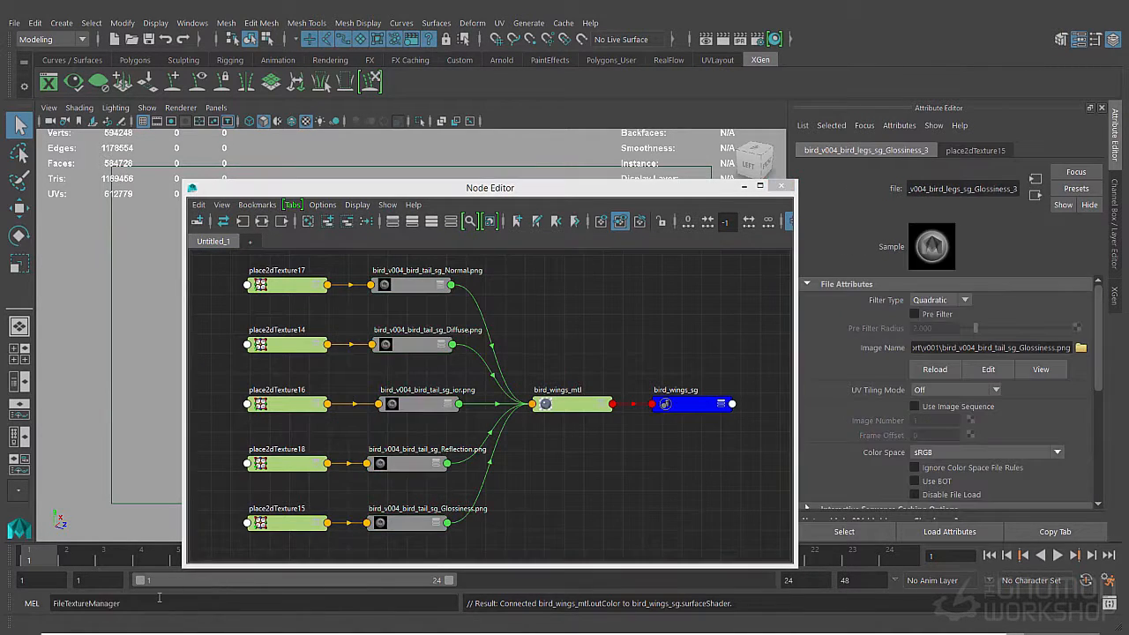
{"action": "key", "text": "Return"}
{"action": "left_click", "coordinate": [214, 66]}
{"action": "left_click", "coordinate": [208, 107]}
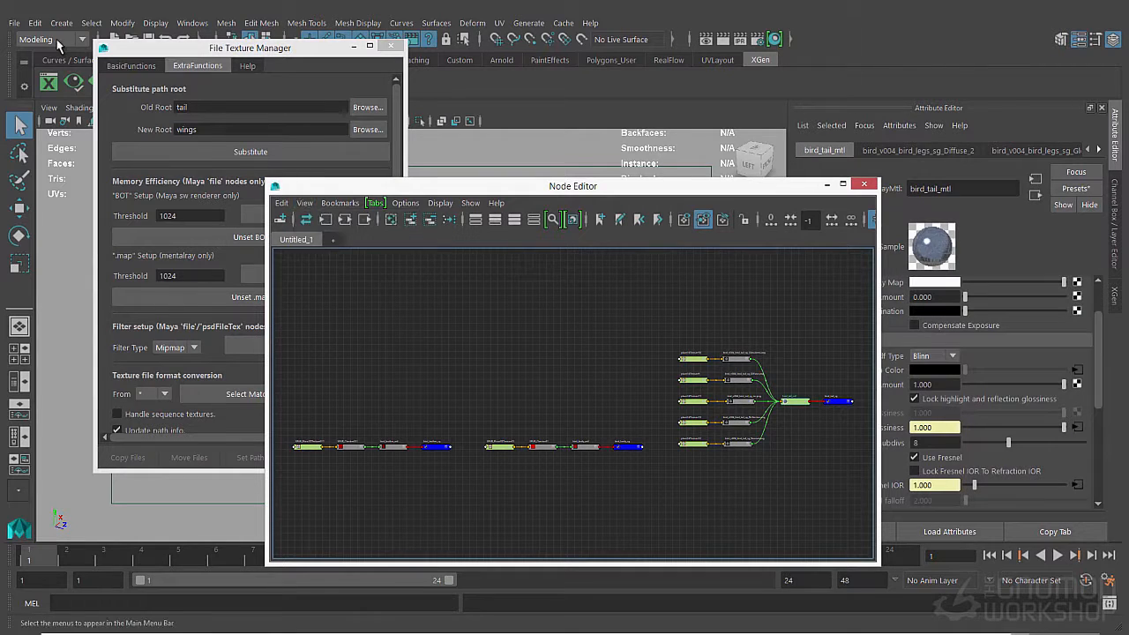
Duplicate the tail material network, rename the copied material as bird_leather_mtl and connect it to bird_leather_sg
{"action": "key", "text": "ctrl+d"}
{"action": "left_click_drag", "start_coordinate": [395, 446], "coordinate": [420, 427]}
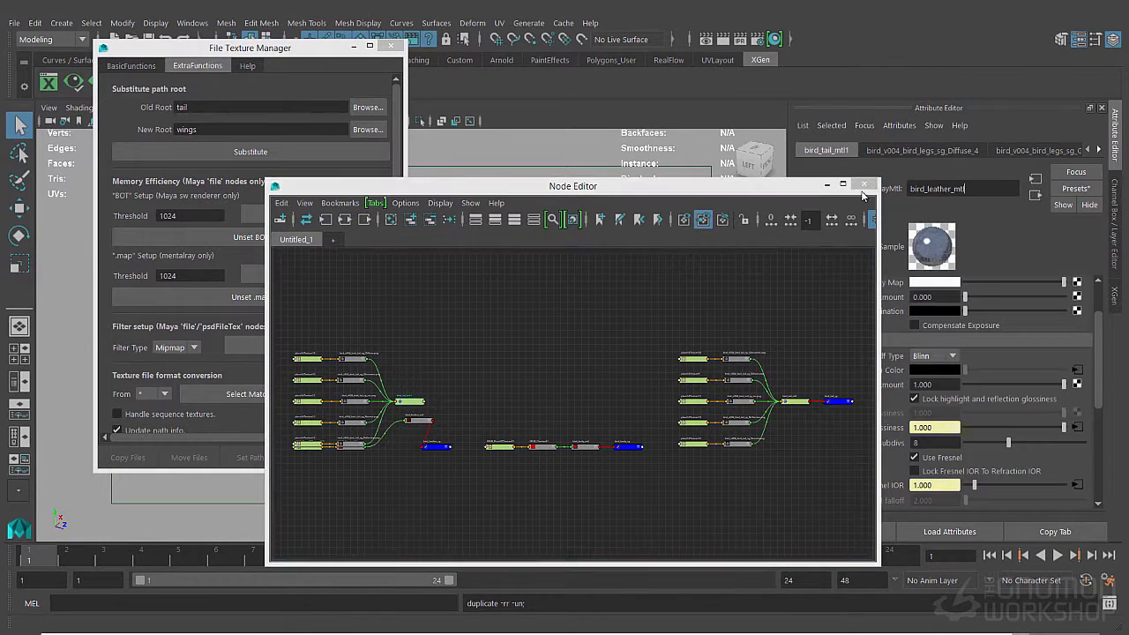
{"action": "middle_click_drag", "start_coordinate": [410, 401], "coordinate": [913, 322]}
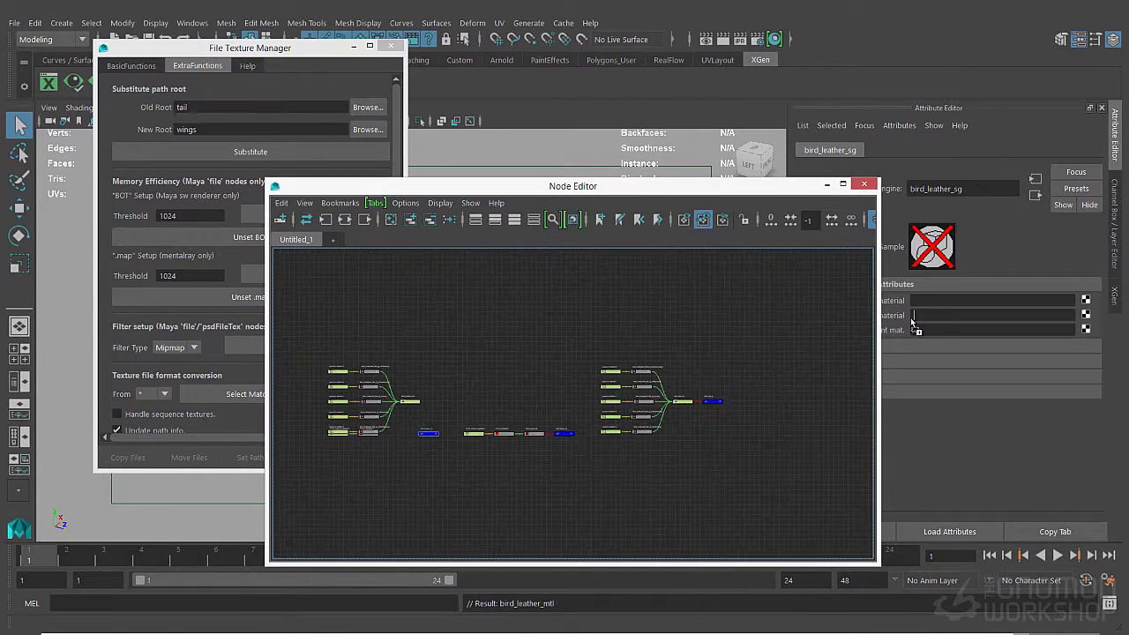
{"action": "left_click_drag", "start_coordinate": [357, 466], "coordinate": [351, 454]}
Replace tail with leather in the texture paths of the file nodes feeding bird_leather_mtl
{"action": "scroll", "coordinate": [359, 446], "scroll_direction": "up", "scroll_amount": 2}
{"action": "scroll", "coordinate": [378, 308], "scroll_direction": "up", "scroll_amount": 3}
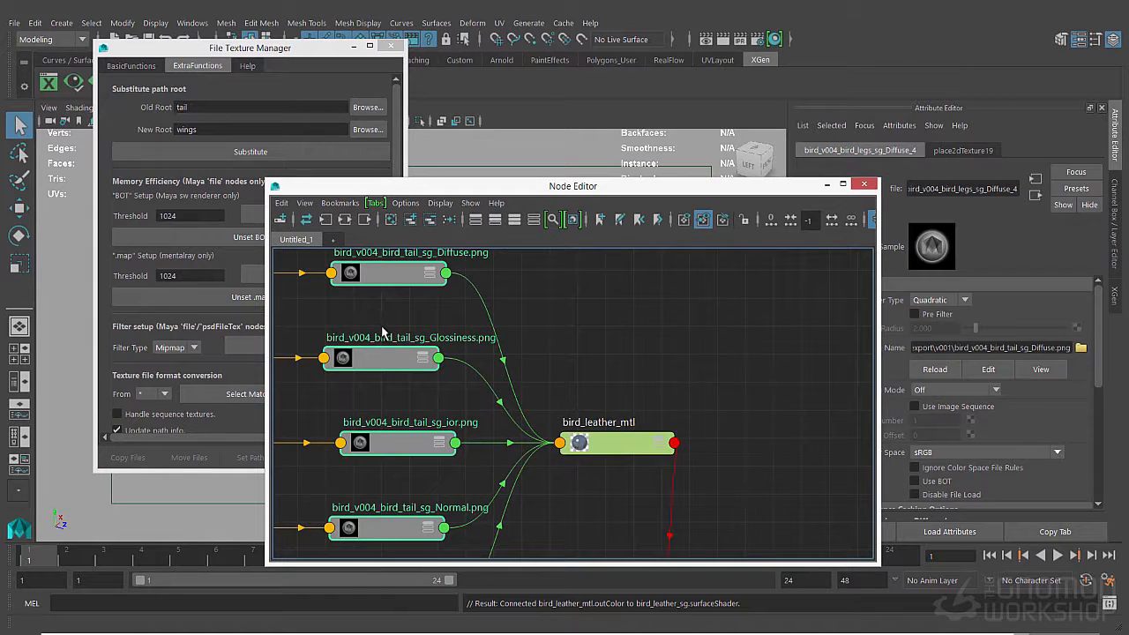
{"action": "left_click", "coordinate": [394, 359]}
{"action": "scroll", "coordinate": [394, 359], "scroll_direction": "down", "scroll_amount": 1}
{"action": "left_click", "coordinate": [218, 110]}
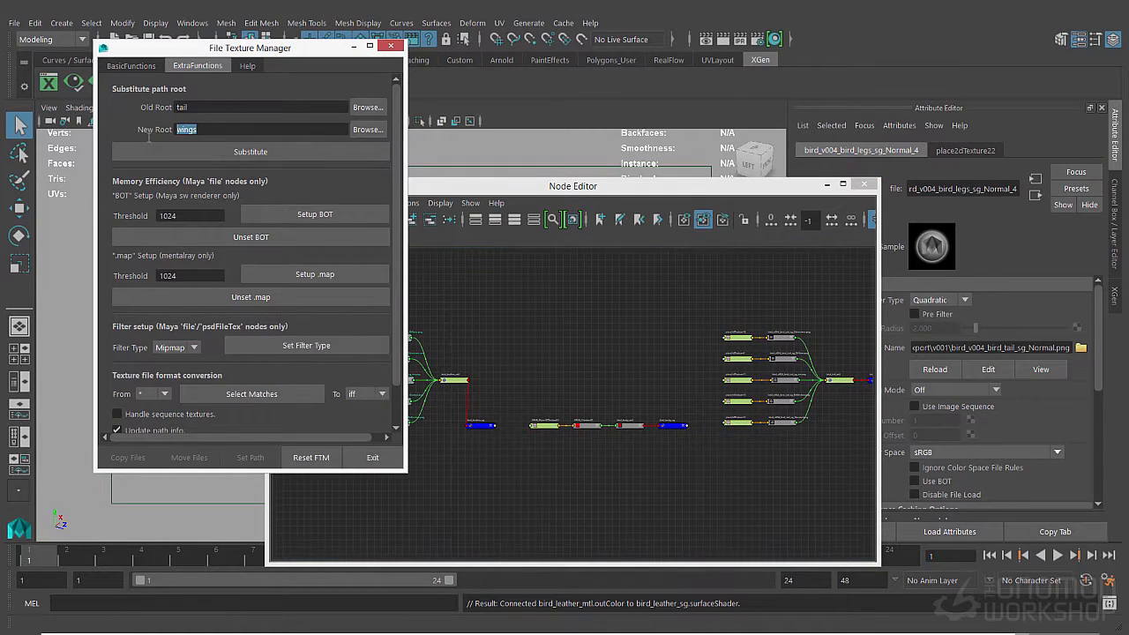
{"action": "left_click", "coordinate": [214, 134]}
{"action": "type", "text": "le"}
{"action": "type", "text": "ather"}
{"action": "left_click", "coordinate": [250, 152]}
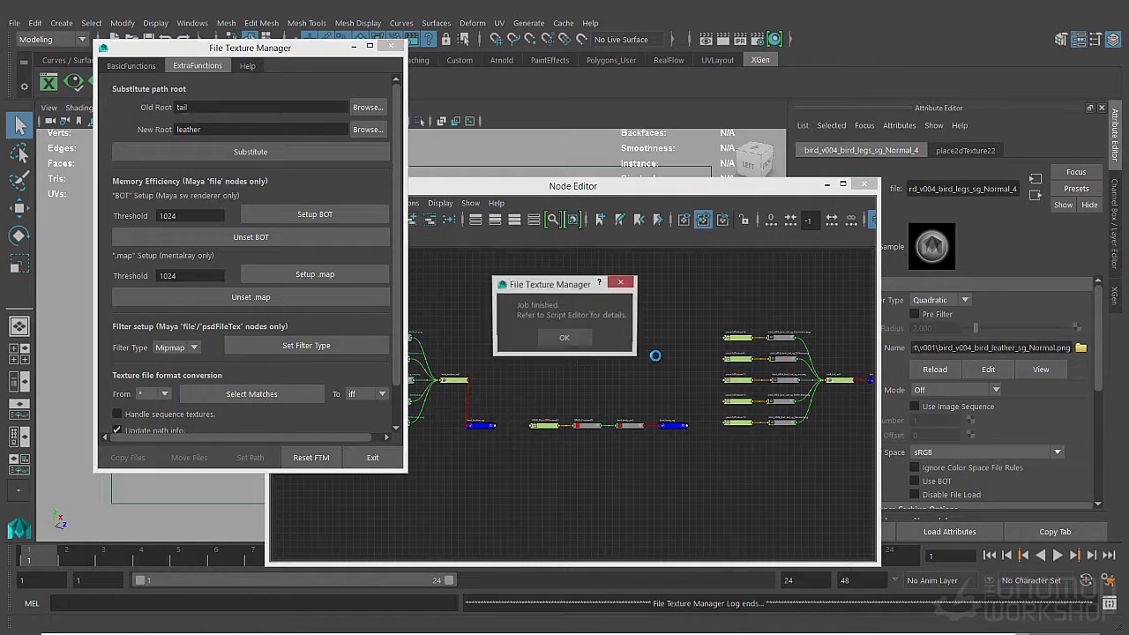
{"action": "left_click", "coordinate": [566, 337]}
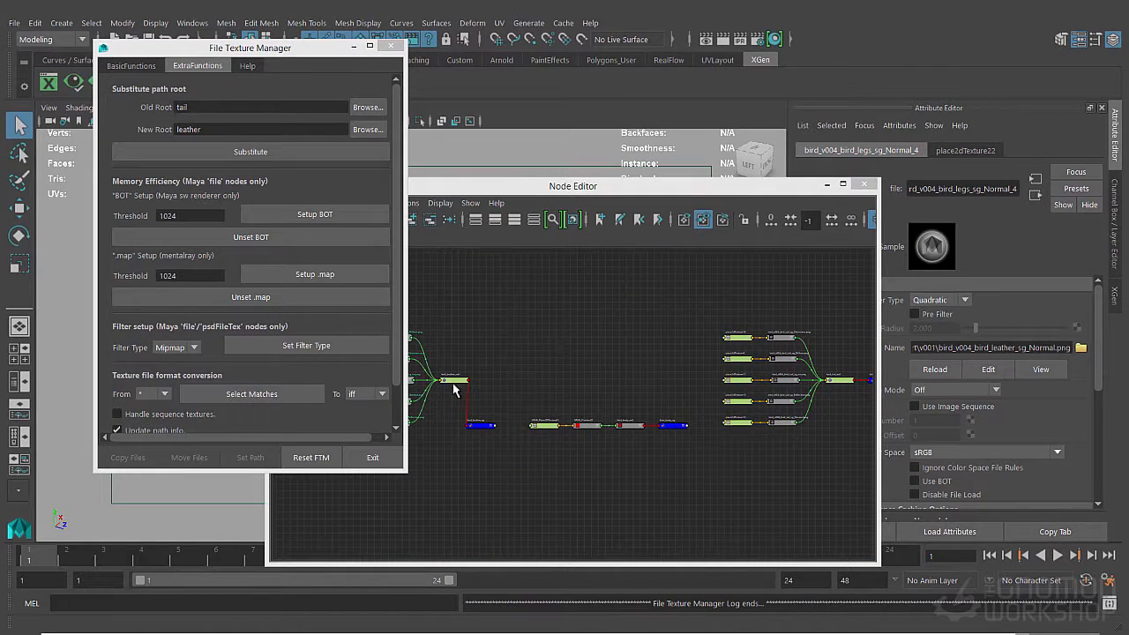
Duplicate the bird_tail_mtl network again and rename the copied material as bird_body_mtl
{"action": "left_click", "coordinate": [415, 204]}
{"action": "left_click", "coordinate": [512, 401]}
{"action": "scroll", "coordinate": [558, 431], "scroll_direction": "up", "scroll_amount": 3}
{"action": "left_click", "coordinate": [727, 419]}
{"action": "middle_click_drag", "start_coordinate": [727, 419], "coordinate": [649, 438], "text": "alt"}
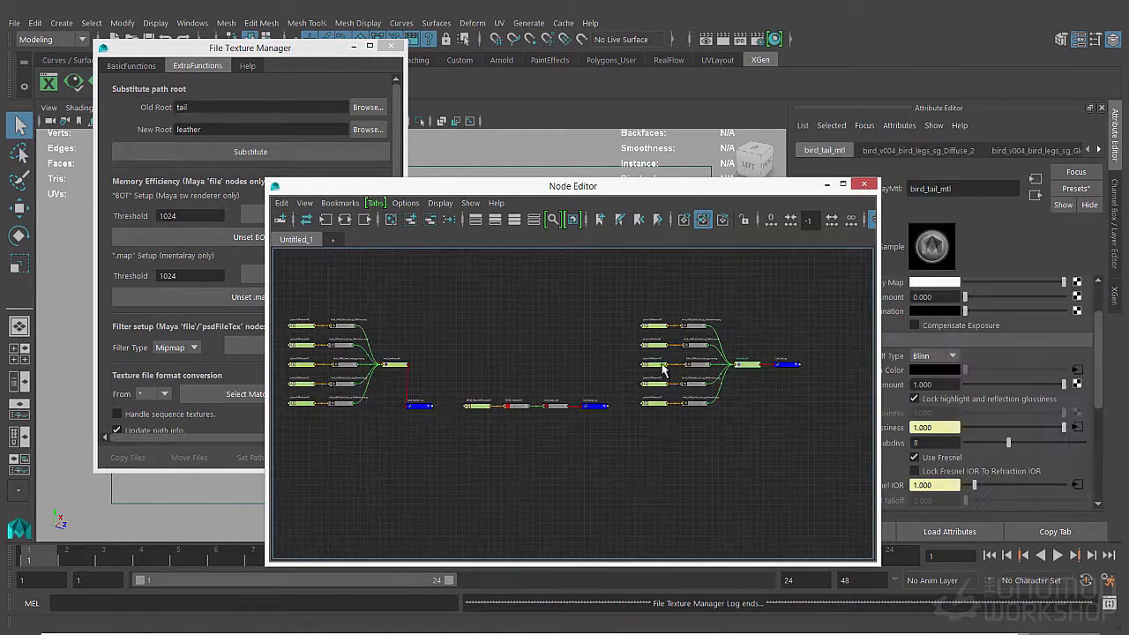
{"action": "left_click", "coordinate": [281, 203]}
{"action": "left_click", "coordinate": [36, 23]}
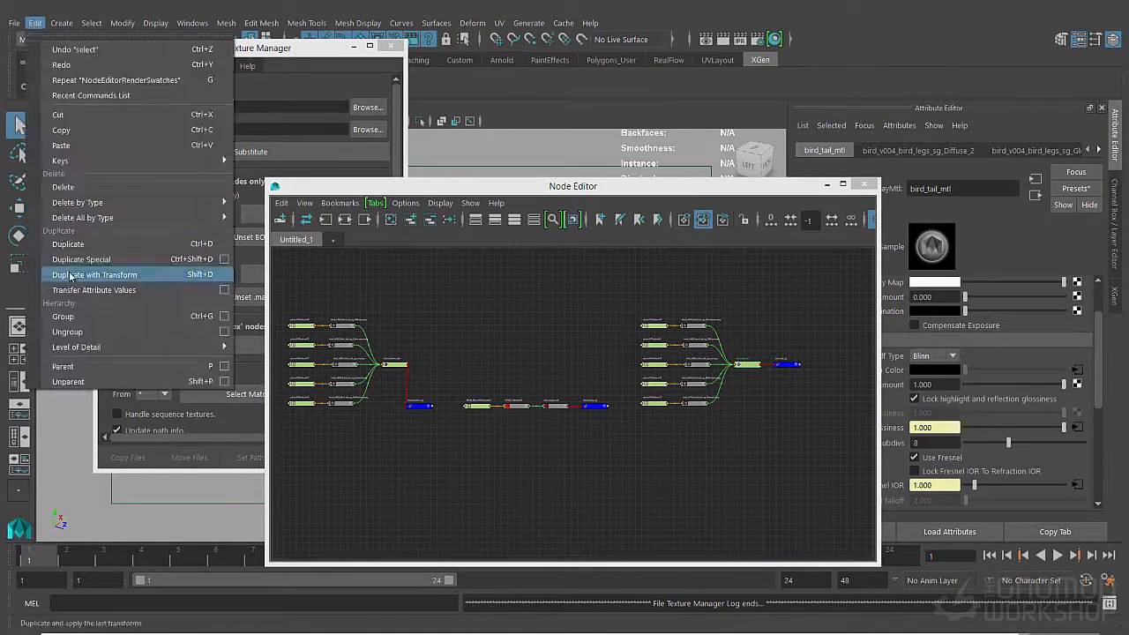
{"action": "left_click", "coordinate": [70, 276]}
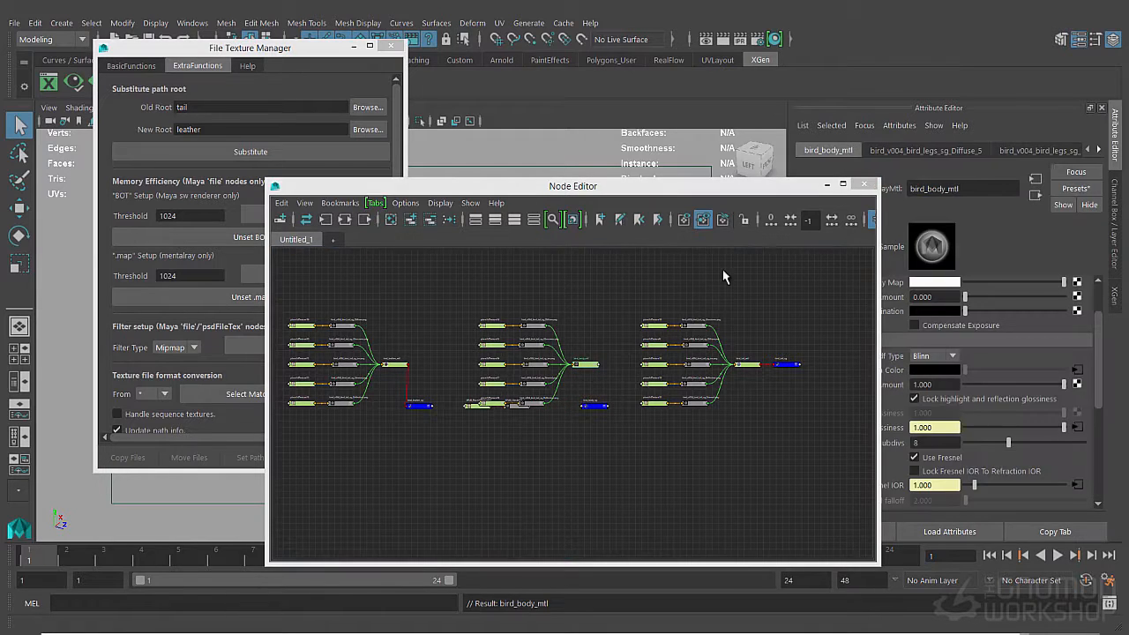
Connect bird_body_mtl to bird_body_sg as its surface material and delete the body's old checker nodes
{"action": "left_click", "coordinate": [594, 406]}
{"action": "left_click_drag", "start_coordinate": [598, 364], "coordinate": [582, 406]}
{"action": "left_click", "coordinate": [514, 406]}
{"action": "key", "text": "Delete"}
Replace tail with body in the texture paths of the file nodes feeding bird_body_mtl and check the Diffuse path
{"action": "left_click_drag", "start_coordinate": [554, 311], "coordinate": [521, 414]}
{"action": "left_click_drag", "start_coordinate": [208, 129], "coordinate": [105, 132]}
{"action": "type", "text": "body"}
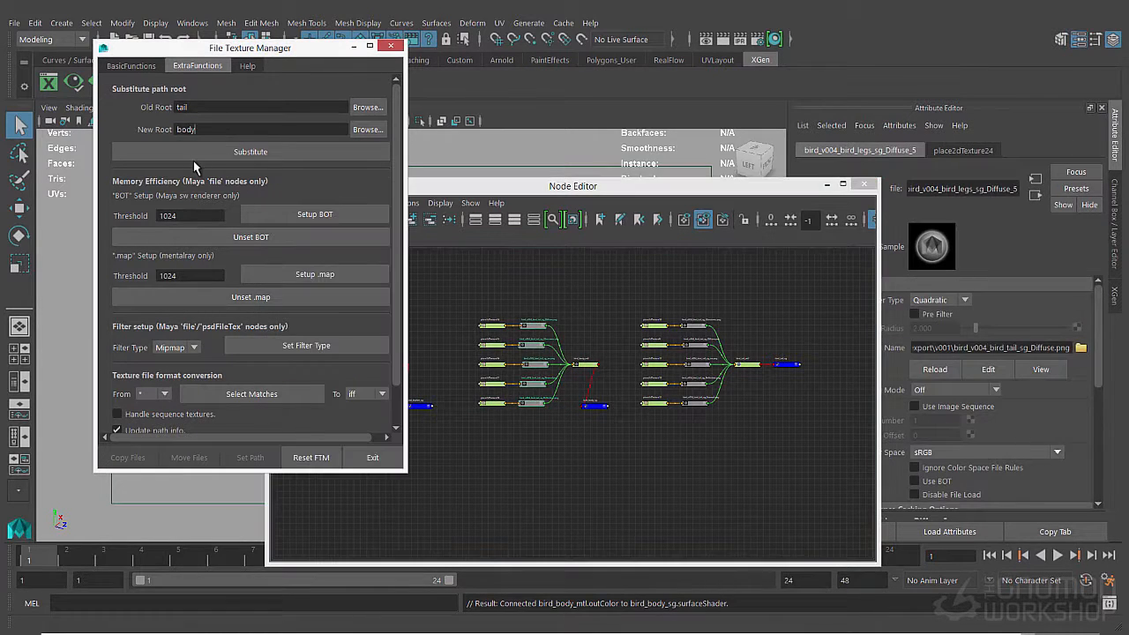
{"action": "left_click", "coordinate": [208, 152]}
{"action": "left_click", "coordinate": [582, 429]}
{"action": "left_click", "coordinate": [583, 365]}
{"action": "left_click", "coordinate": [534, 325]}
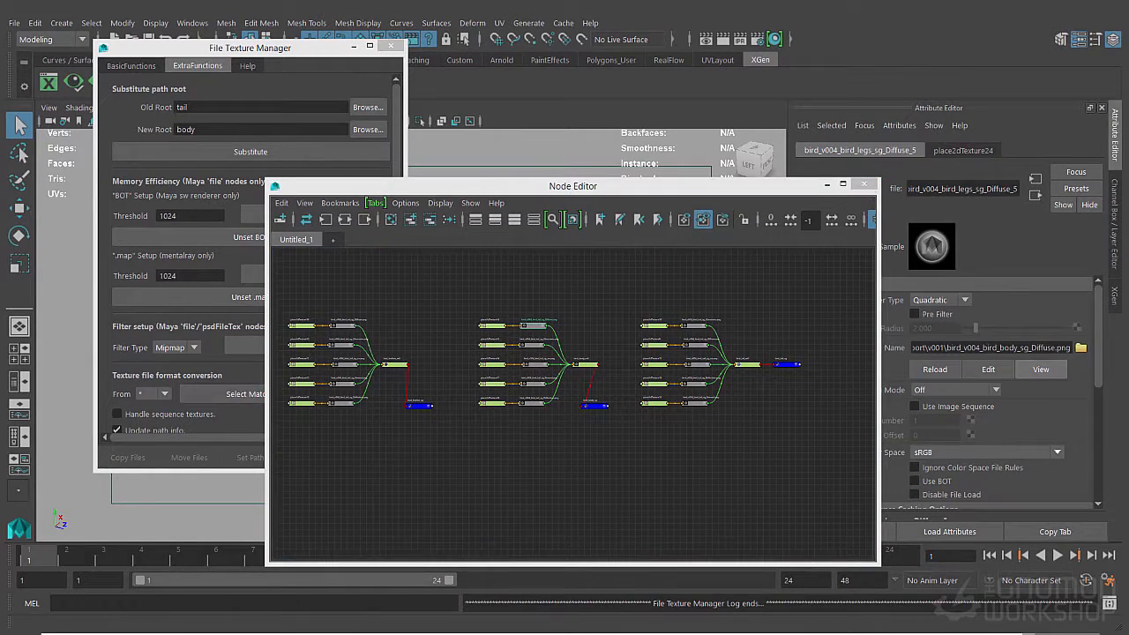
Select the bird's head, neck and remaining parts in the viewport and graph their shading networks in the Node Editor
{"action": "left_click", "coordinate": [593, 406]}
{"action": "left_click_drag", "start_coordinate": [573, 185], "coordinate": [676, 479]}
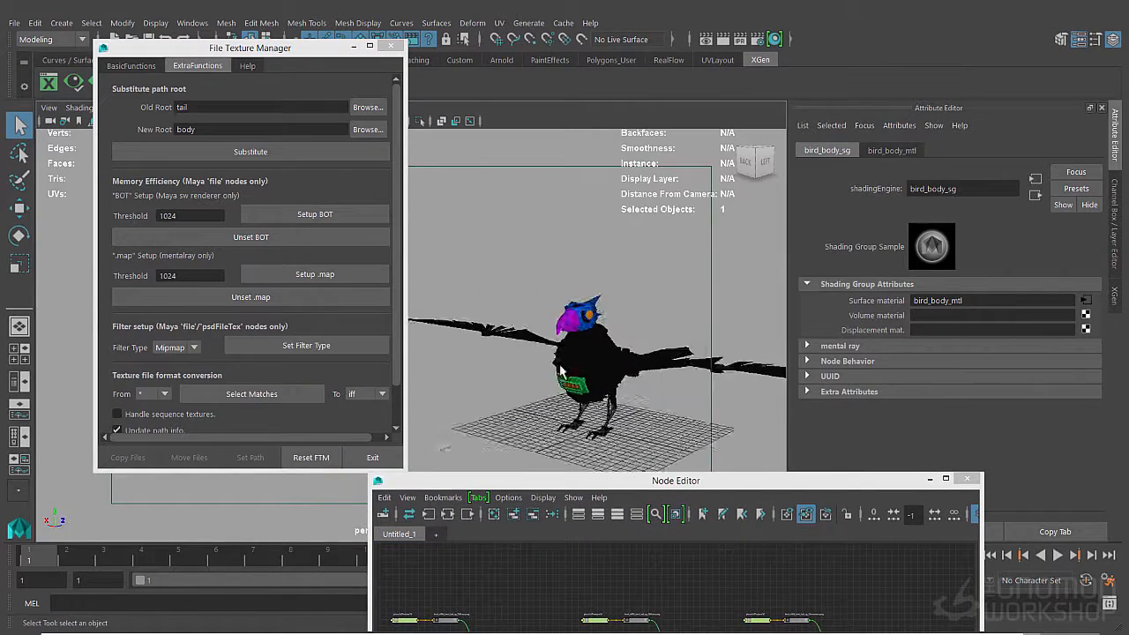
{"action": "left_click_drag", "start_coordinate": [560, 371], "coordinate": [608, 274], "text": "alt"}
{"action": "left_click", "coordinate": [596, 261]}
{"action": "left_click_drag", "start_coordinate": [661, 236], "coordinate": [531, 295]}
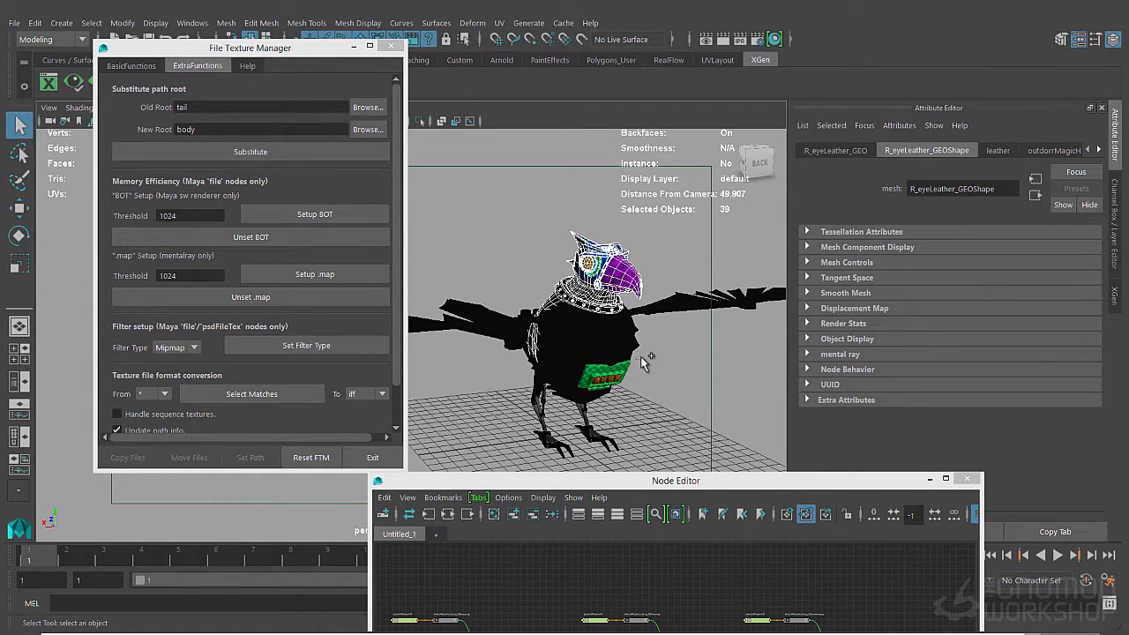
{"action": "left_click_drag", "start_coordinate": [642, 359], "coordinate": [589, 350], "text": "shift"}
{"action": "left_click_drag", "start_coordinate": [560, 480], "coordinate": [436, 198]}
{"action": "left_click", "coordinate": [324, 232]}
{"action": "scroll", "coordinate": [433, 408], "scroll_direction": "up", "scroll_amount": 5}
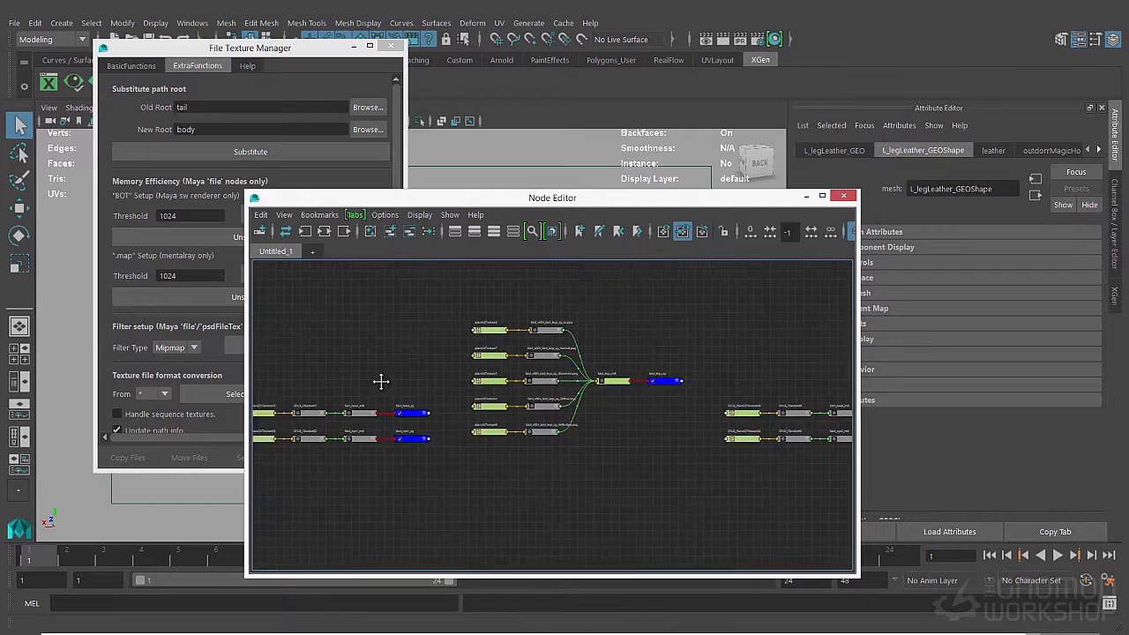
Duplicate the bird_legs_mtl network together with its connected texture nodes
{"action": "middle_click_drag", "start_coordinate": [380, 380], "coordinate": [416, 378], "text": "alt"}
{"action": "left_click", "coordinate": [642, 378]}
{"action": "left_click", "coordinate": [34, 23]}
{"action": "left_click", "coordinate": [87, 251]}
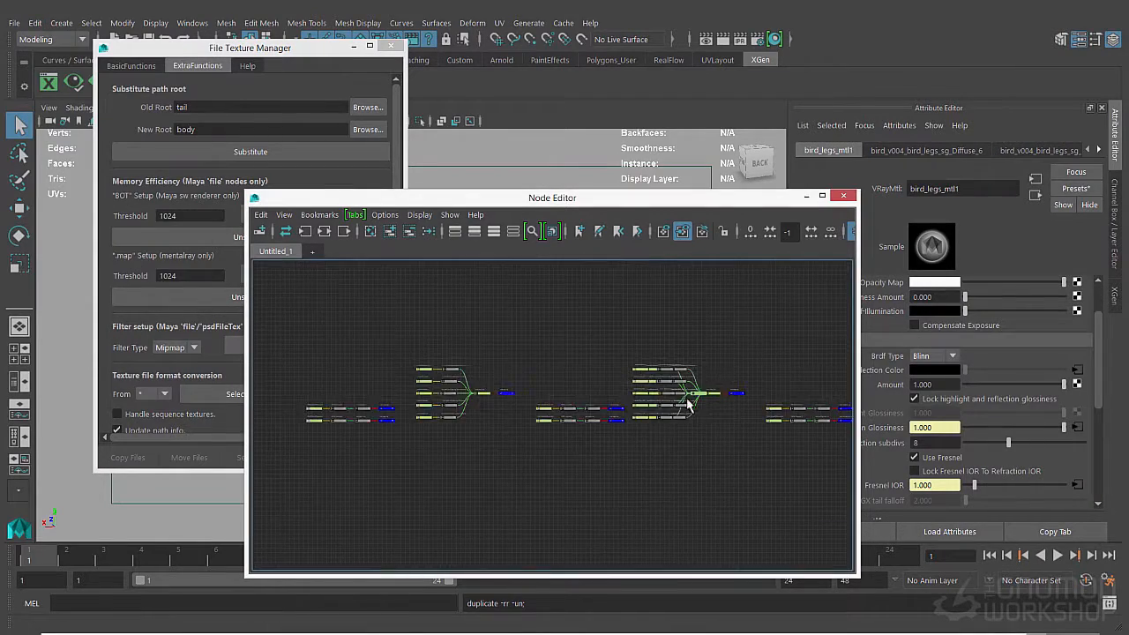
{"action": "scroll", "coordinate": [565, 380], "scroll_direction": "up", "scroll_amount": 3}
Select BIRD_GEO and globalSmooth and export the selection to the scenes/shade folder as bird_shade_v006.mb
{"action": "left_click", "coordinate": [14, 23]}
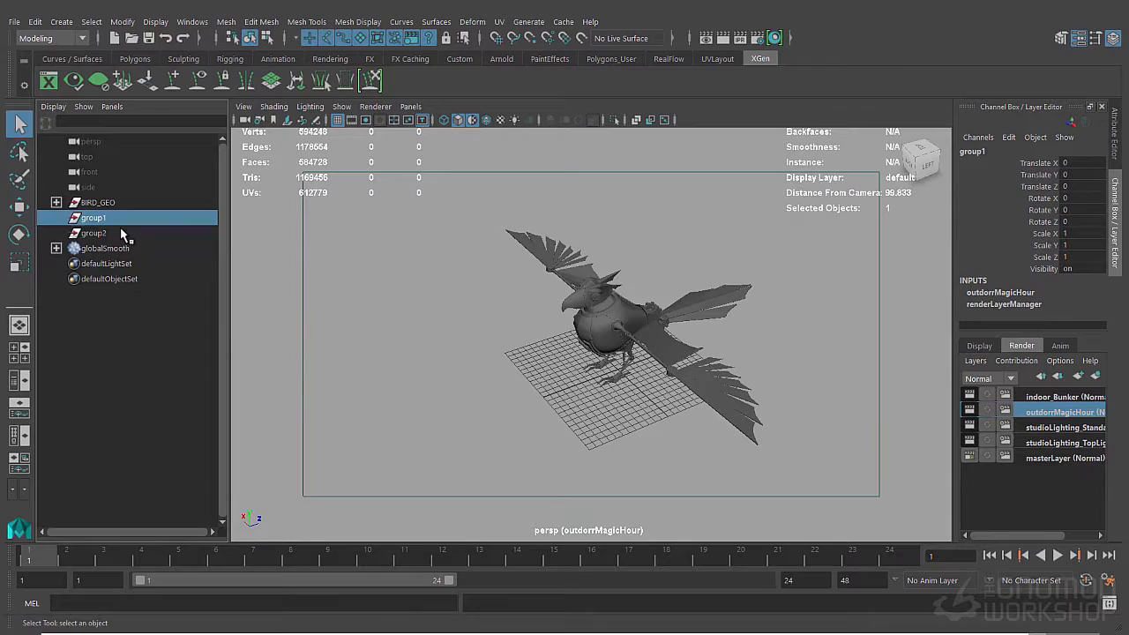
{"action": "left_click", "coordinate": [104, 204]}
{"action": "left_click", "coordinate": [111, 217], "text": "shift"}
{"action": "left_click", "coordinate": [13, 22]}
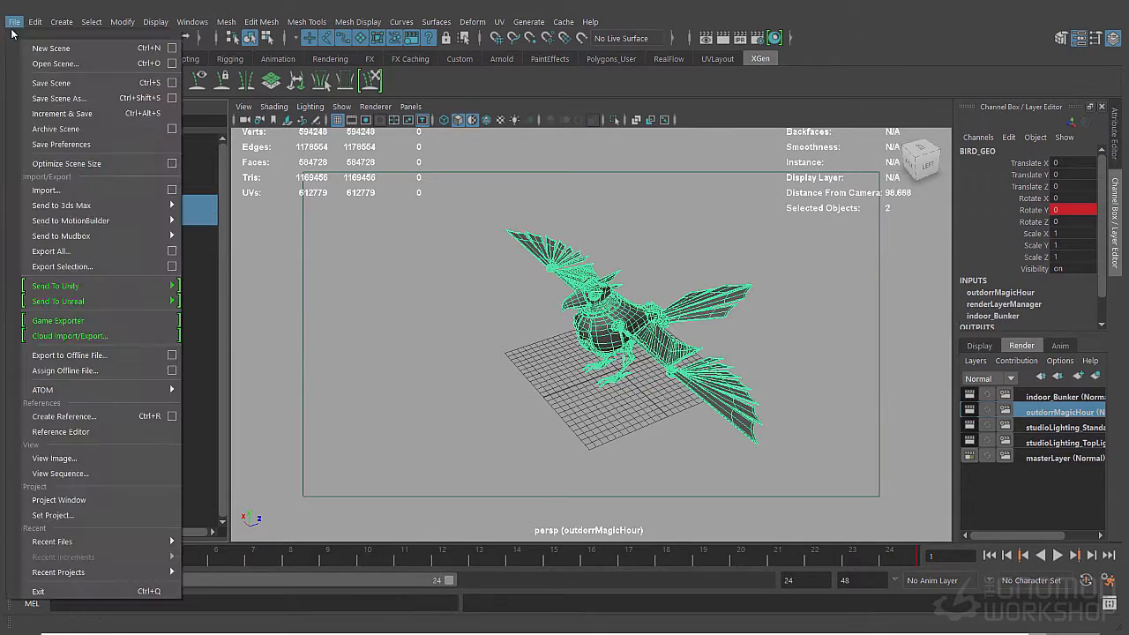
{"action": "left_click", "coordinate": [62, 265]}
{"action": "left_click", "coordinate": [396, 273]}
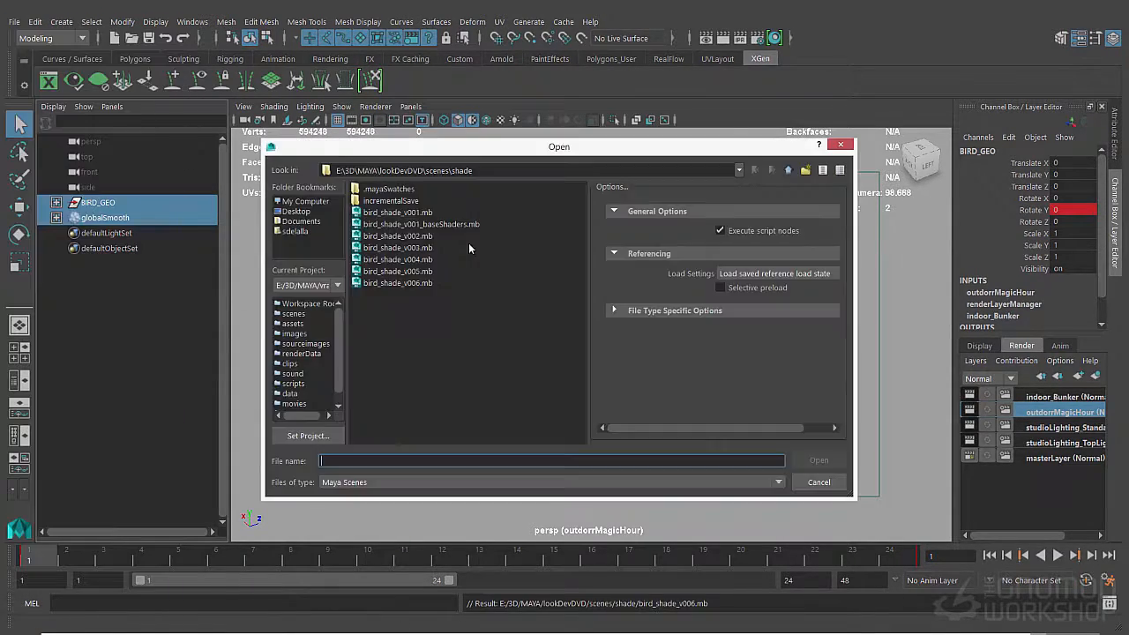
Open the exported bird scene from the scenes/shade folder, and open the scene containing the indoor_Bunker lighting layers
{"action": "double_click", "coordinate": [469, 243]}
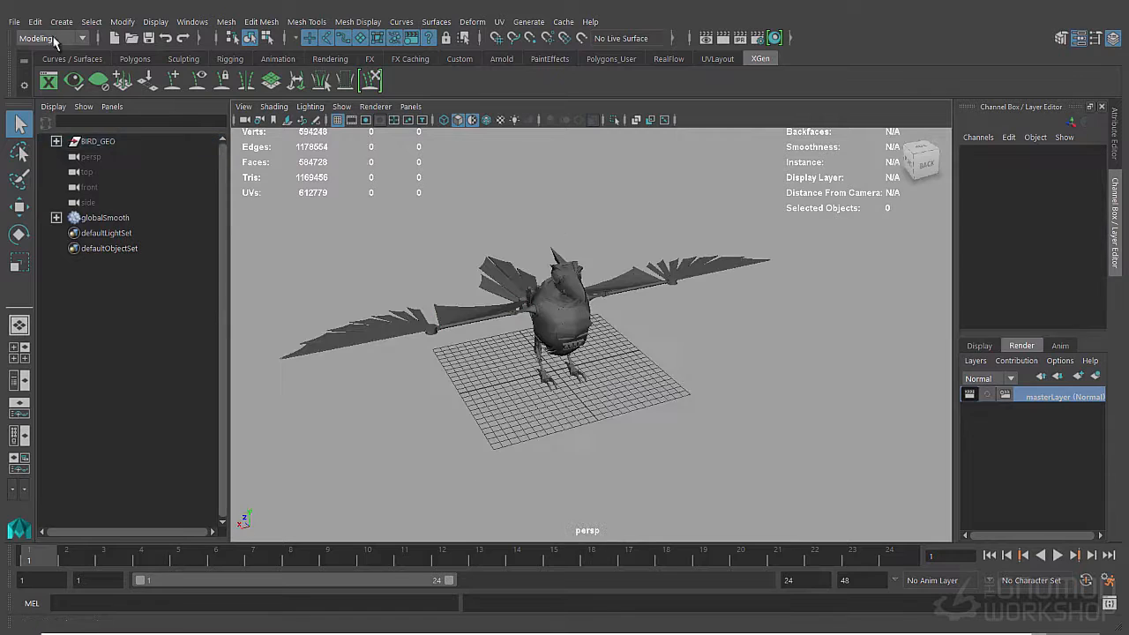
{"action": "left_click", "coordinate": [14, 22]}
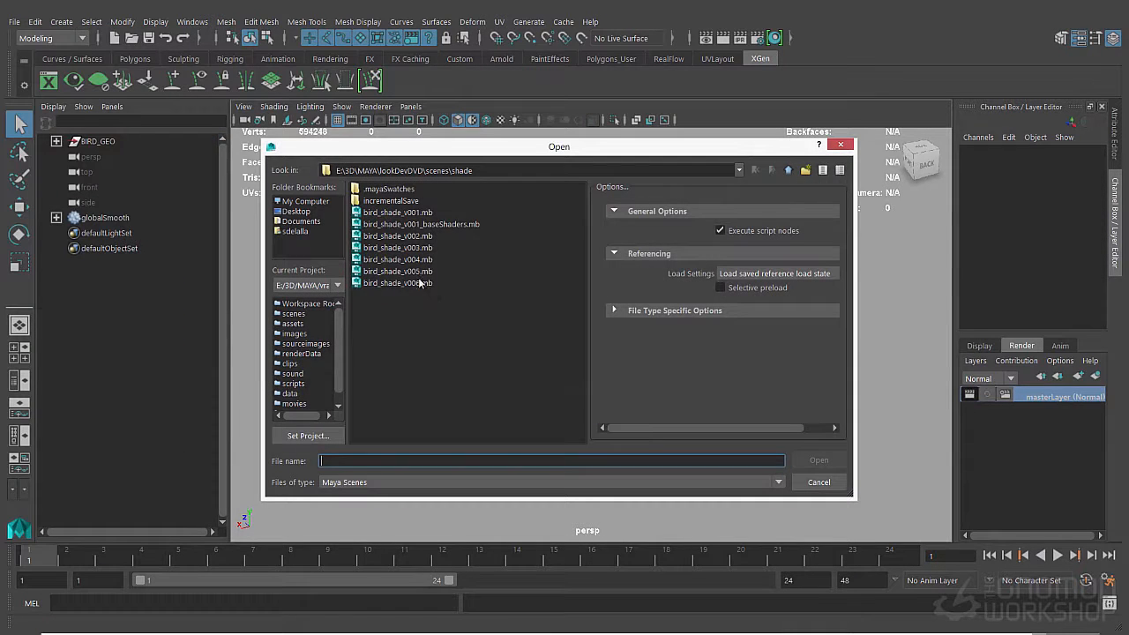
{"action": "double_click", "coordinate": [464, 247]}
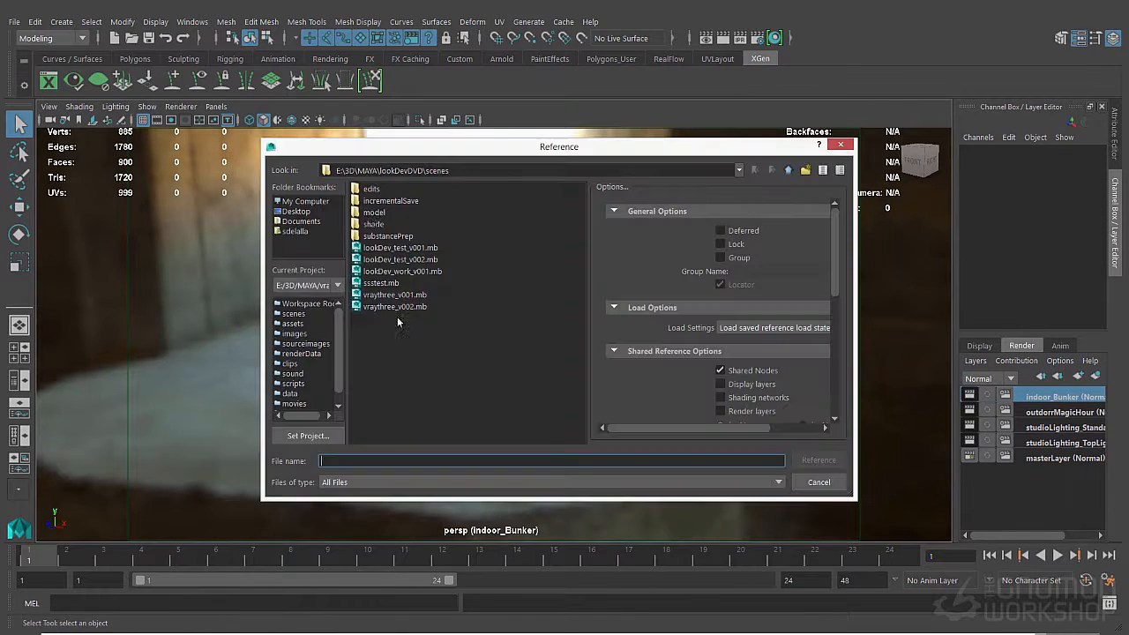
Browse to the scenes/shade folder for the reference and create a new folder named publish inside it
{"action": "double_click", "coordinate": [397, 317]}
{"action": "left_click", "coordinate": [405, 283]}
{"action": "right_click", "coordinate": [408, 318]}
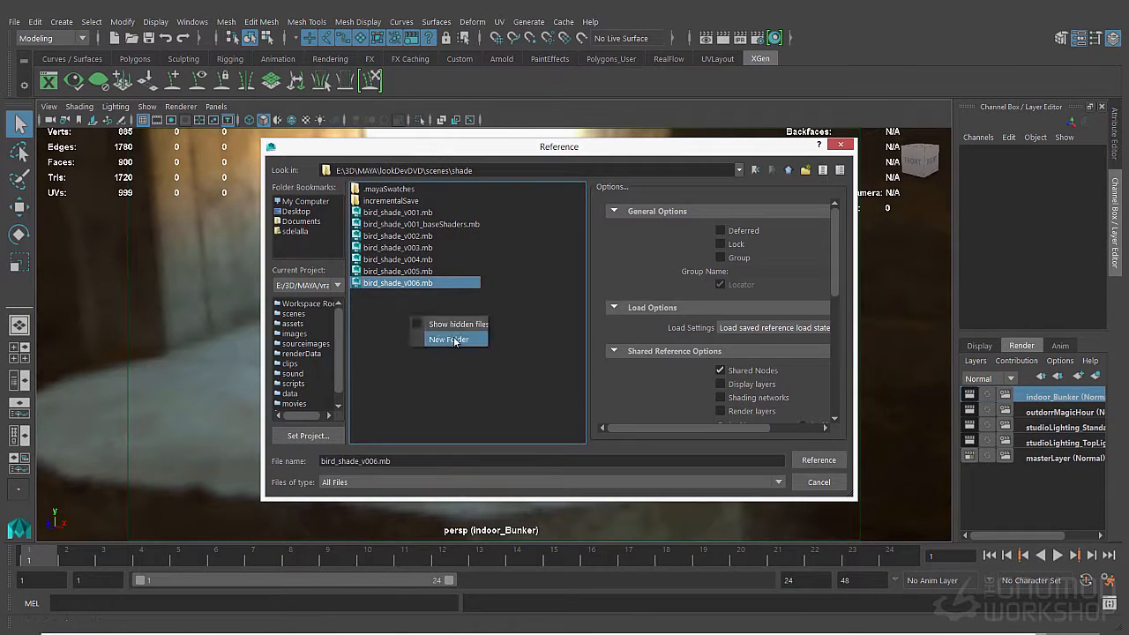
{"action": "left_click", "coordinate": [432, 339]}
{"action": "type", "text": "publish"}
{"action": "key", "text": "Return"}
Open the publish folder and rename the bird_shade_v006.mb file in it as bird_shadePublish_v001
{"action": "double_click", "coordinate": [382, 295]}
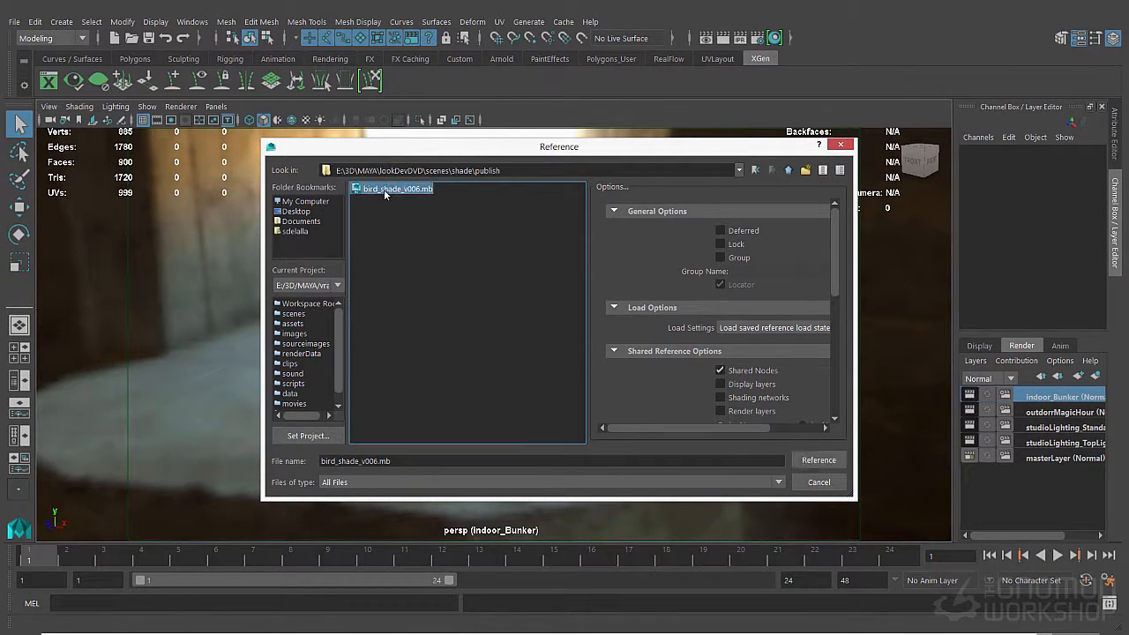
{"action": "right_click", "coordinate": [399, 191]}
{"action": "left_click", "coordinate": [415, 198]}
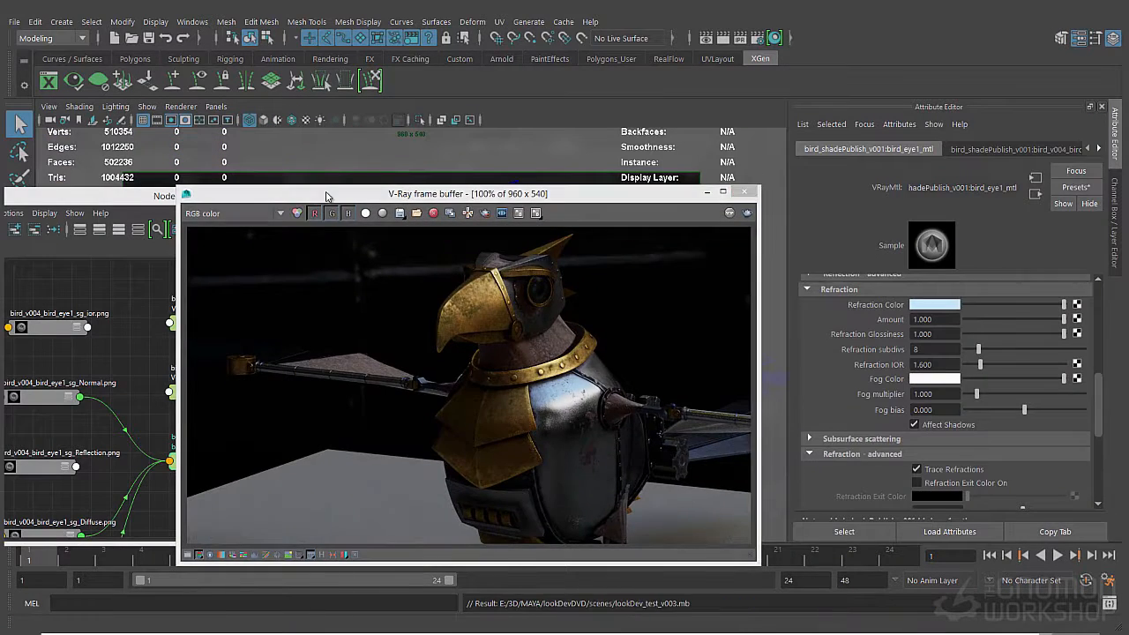
Render the perspective view of the bird with the backyard_HDRI dome light in the V-Ray frame buffer
{"action": "left_click_drag", "start_coordinate": [326, 196], "coordinate": [313, 370]}
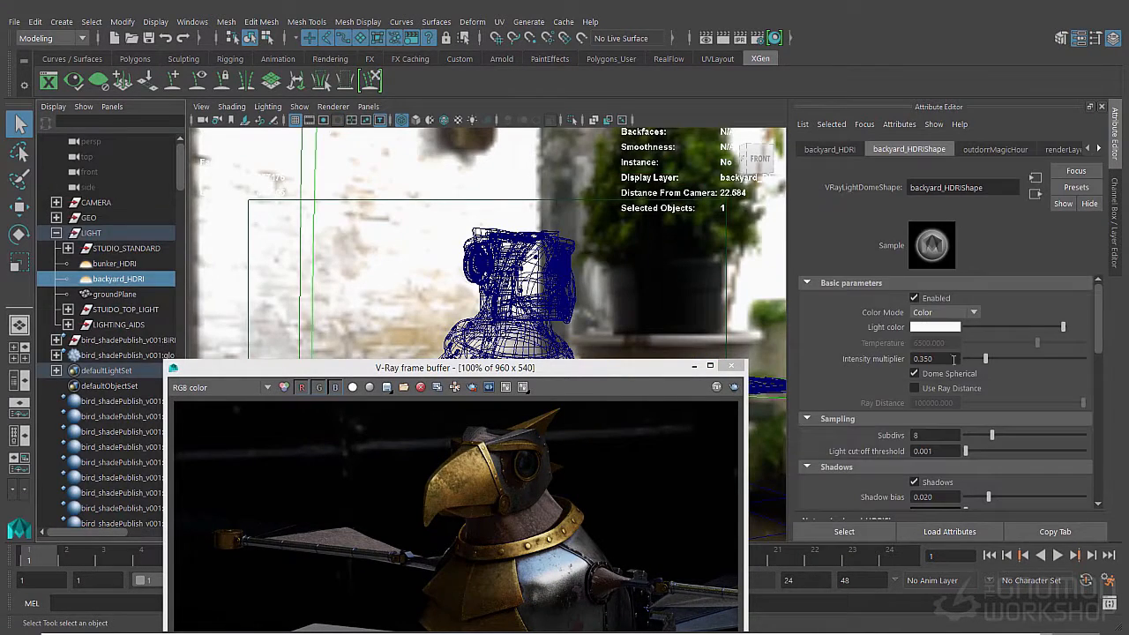
{"action": "left_click", "coordinate": [368, 194]}
{"action": "left_click", "coordinate": [737, 37]}
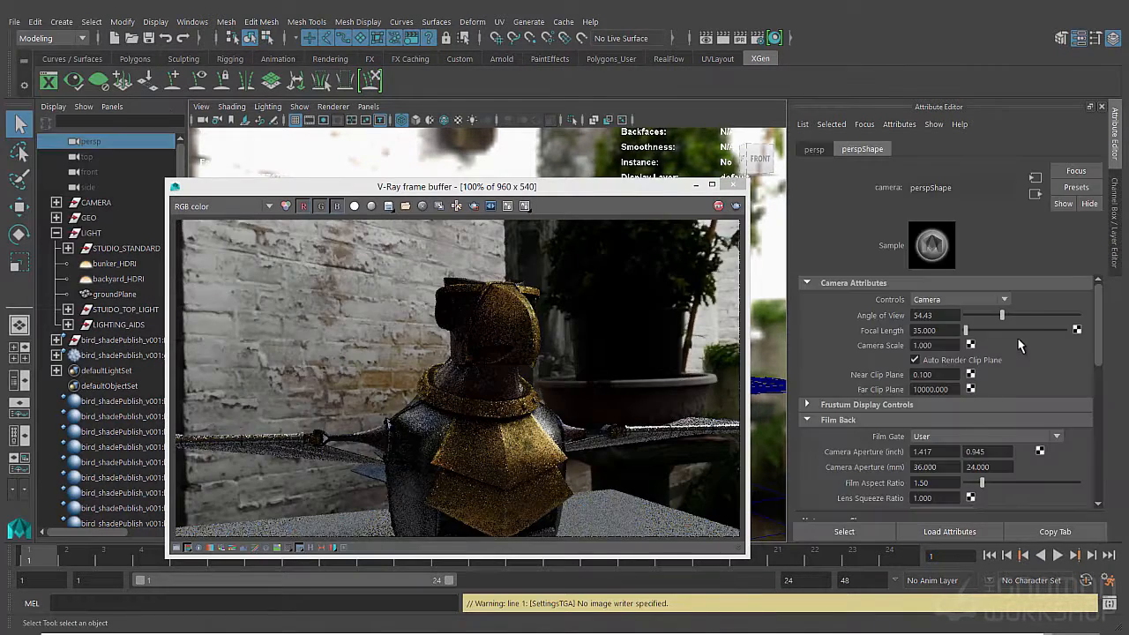
Review the V-Ray render settings of the outdorrMagicHour layer
{"action": "left_click", "coordinate": [898, 123]}
{"action": "mouse_move", "coordinate": [906, 186]}
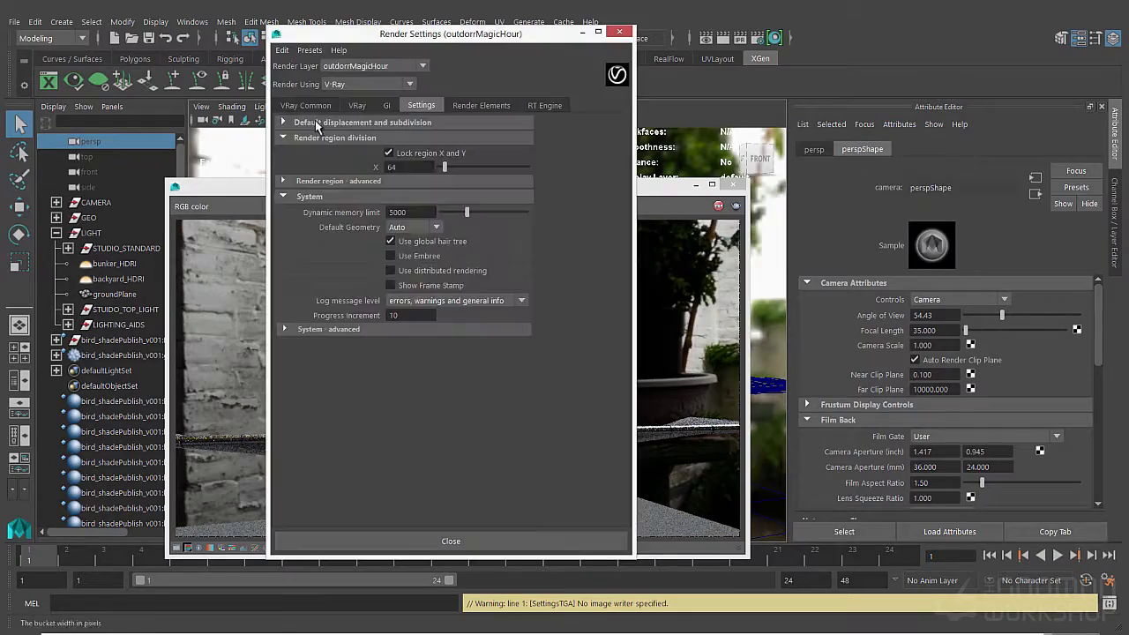
{"action": "scroll", "coordinate": [326, 472], "scroll_direction": "down", "scroll_amount": 5}
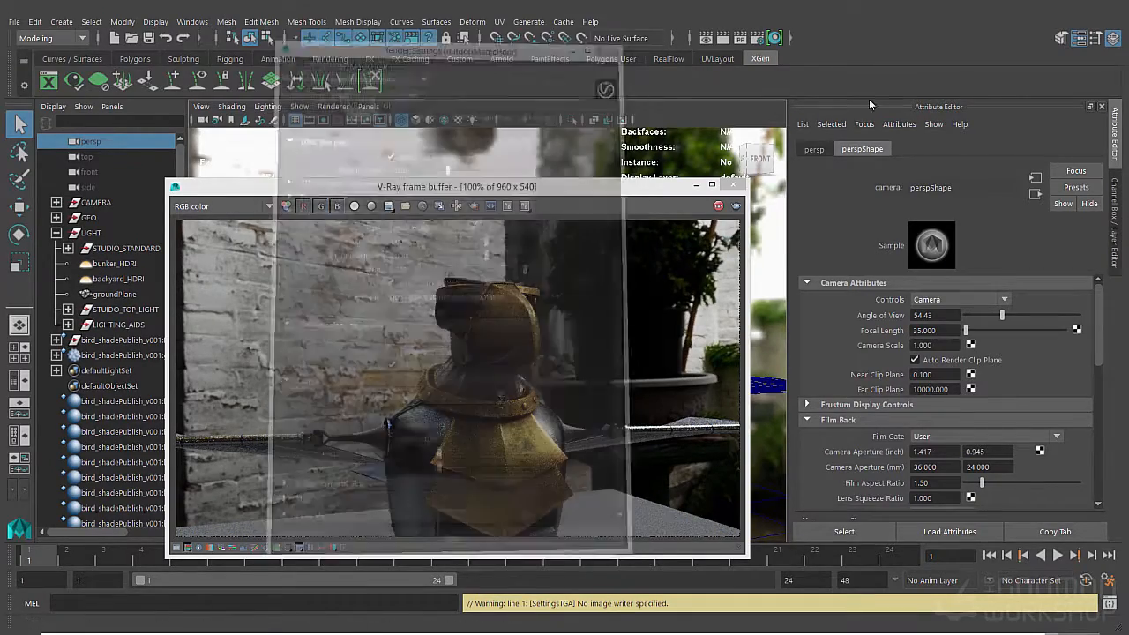
{"action": "left_click", "coordinate": [899, 124]}
{"action": "left_click", "coordinate": [819, 202]}
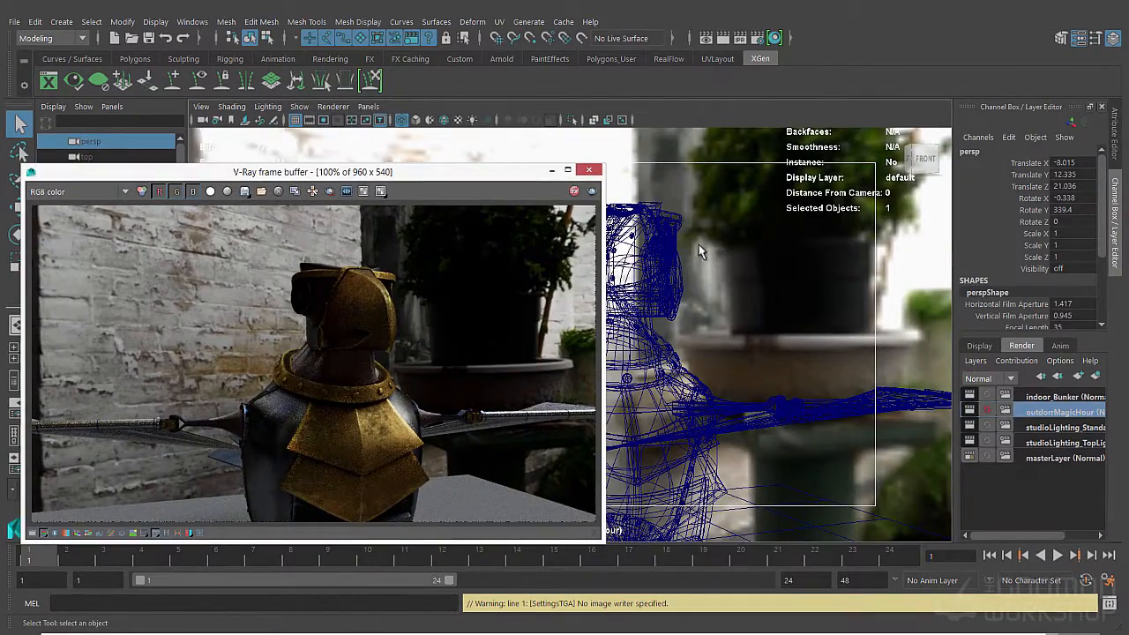
Look through camera1 with the resolution gate shown and start rendering its view
{"action": "left_click", "coordinate": [375, 108]}
{"action": "mouse_move", "coordinate": [423, 121]}
{"action": "left_click", "coordinate": [555, 120]}
{"action": "left_click", "coordinate": [737, 38]}
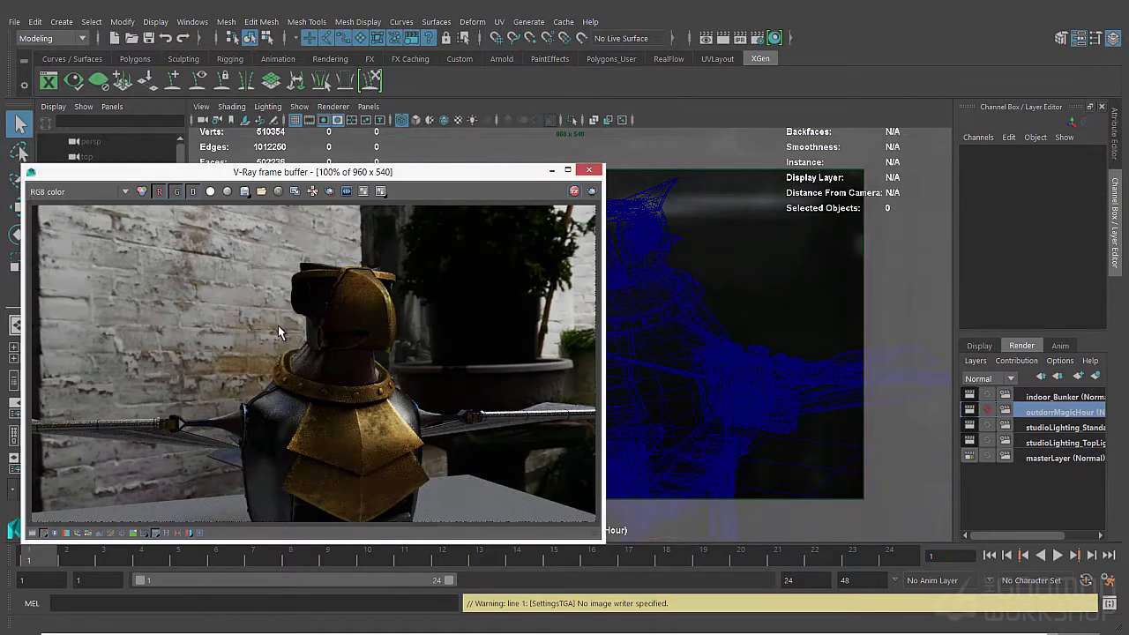
Select camera1 and set it up to be treated as a V-Ray Physical camera
{"action": "left_click", "coordinate": [588, 172]}
{"action": "left_click", "coordinate": [201, 106]}
{"action": "left_click", "coordinate": [247, 134]}
{"action": "scroll", "coordinate": [1053, 295], "scroll_direction": "down", "scroll_amount": 2}
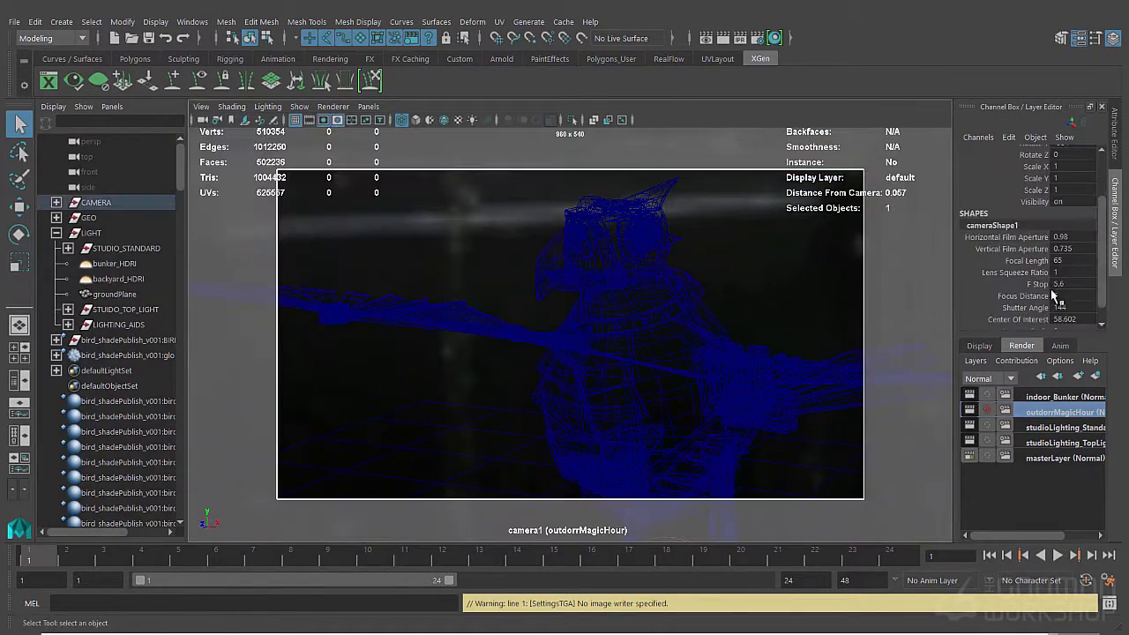
{"action": "left_click_drag", "start_coordinate": [1032, 237], "coordinate": [1032, 261]}
{"action": "right_click", "coordinate": [1028, 262]}
{"action": "left_click", "coordinate": [1023, 295]}
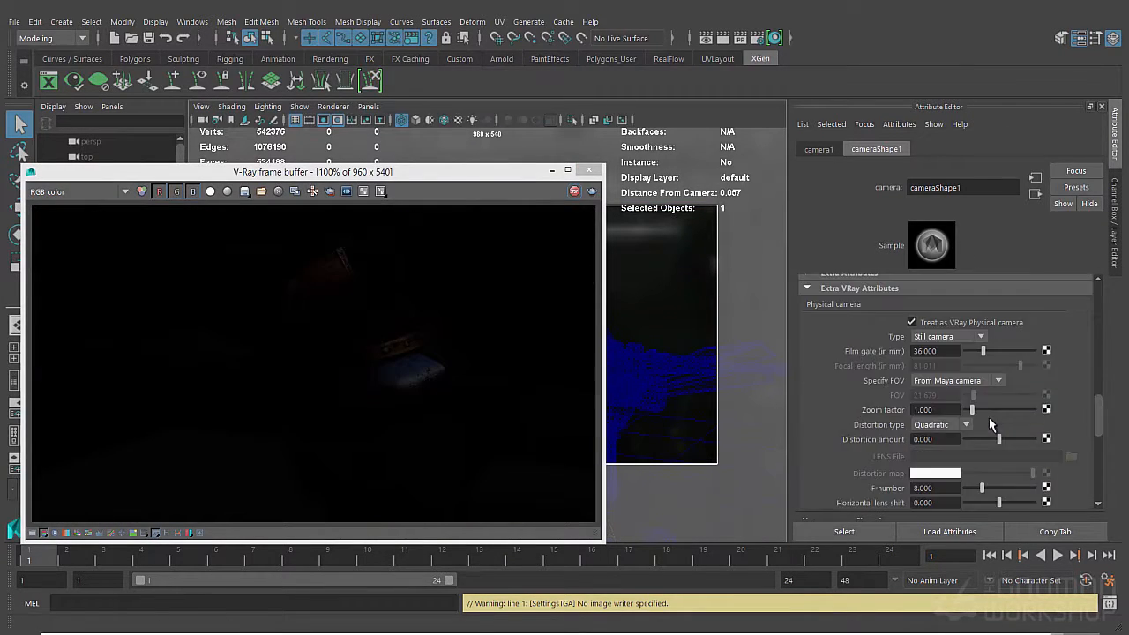
Limit the render region to the bird's eye area and set the physical camera's F-number to 1.4
{"action": "scroll", "coordinate": [991, 424], "scroll_direction": "down", "scroll_amount": 2}
{"action": "double_click", "coordinate": [938, 419]}
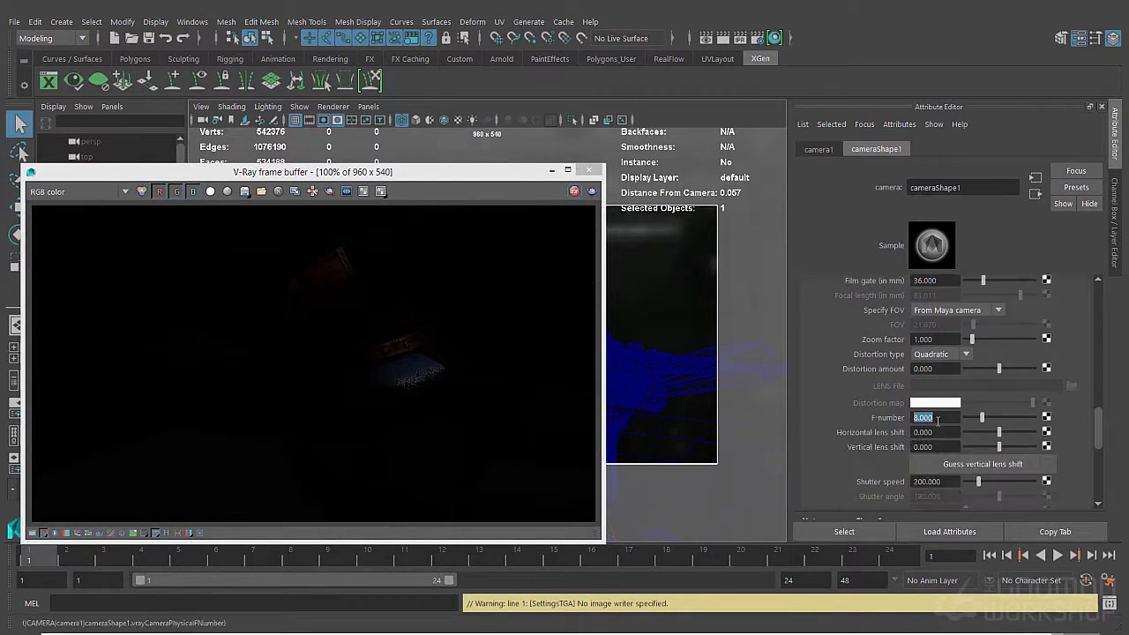
{"action": "left_click", "coordinate": [330, 190]}
{"action": "left_click_drag", "start_coordinate": [321, 231], "coordinate": [396, 314]}
{"action": "double_click", "coordinate": [947, 419]}
{"action": "type", "text": "4"}
{"action": "key", "text": "Return"}
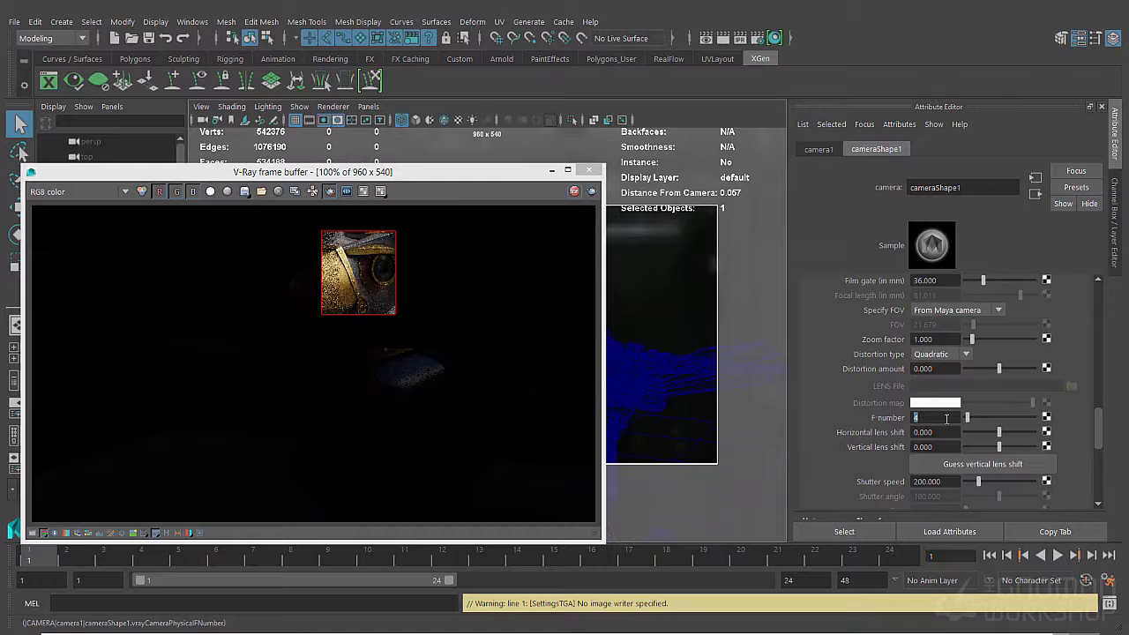
Try ISO values of 400 and 800 on the physical camera to brighten the render
{"action": "scroll", "coordinate": [954, 434], "scroll_direction": "down", "scroll_amount": 4}
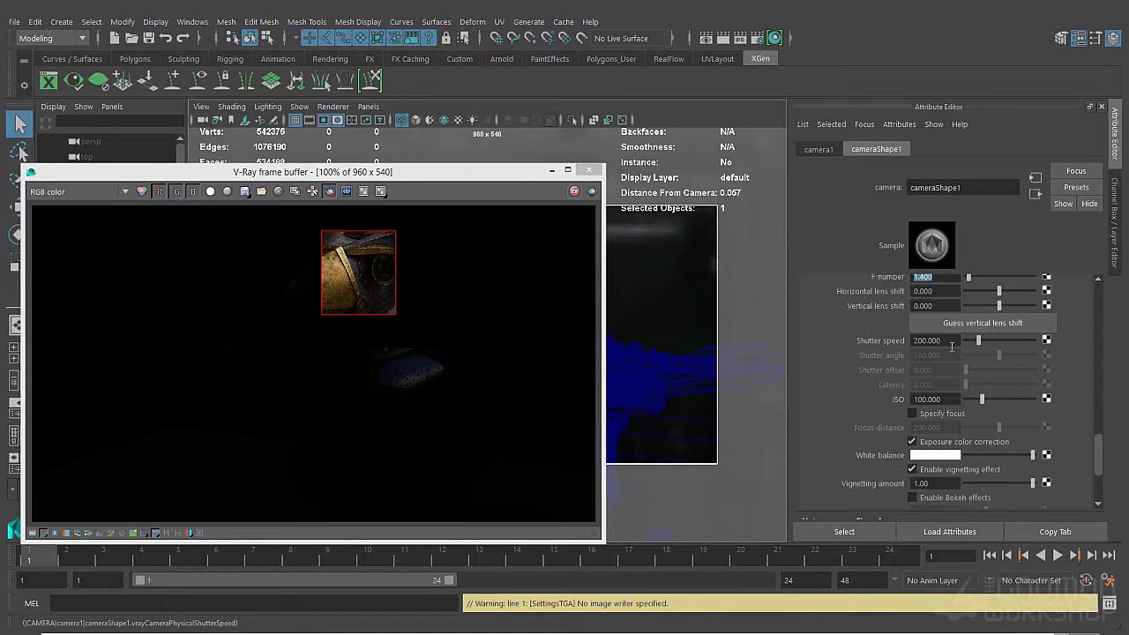
{"action": "left_click", "coordinate": [947, 401]}
{"action": "type", "text": "400"}
{"action": "key", "text": "Return"}
{"action": "scroll", "coordinate": [944, 370], "scroll_direction": "down", "scroll_amount": 1}
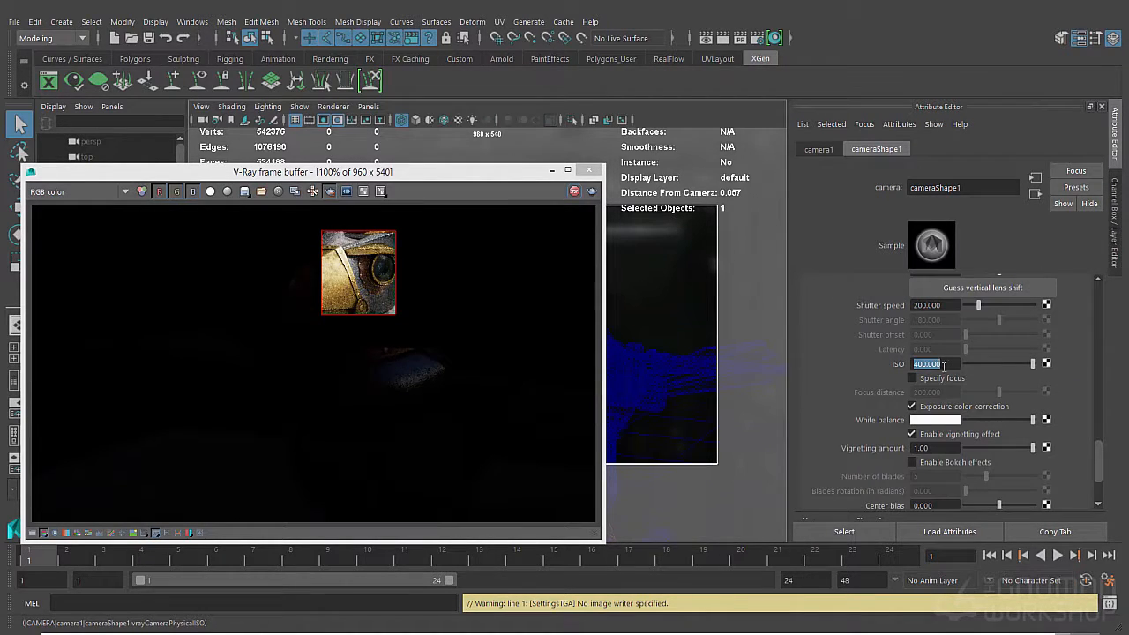
{"action": "type", "text": "800"}
{"action": "key", "text": "Return"}
Set the camera's ISO to 600, specify a focus distance of 51, and enable bokeh effects and depth of field
{"action": "scroll", "coordinate": [946, 364], "scroll_direction": "down", "scroll_amount": 2}
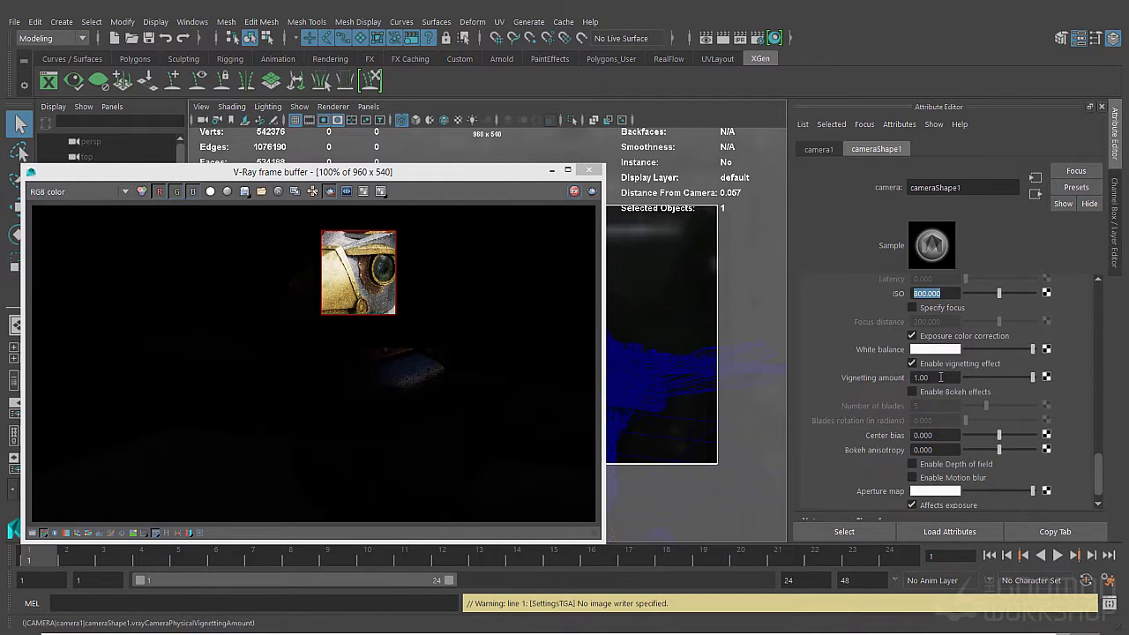
{"action": "left_click", "coordinate": [940, 306]}
{"action": "left_click", "coordinate": [938, 321]}
{"action": "left_click", "coordinate": [935, 463]}
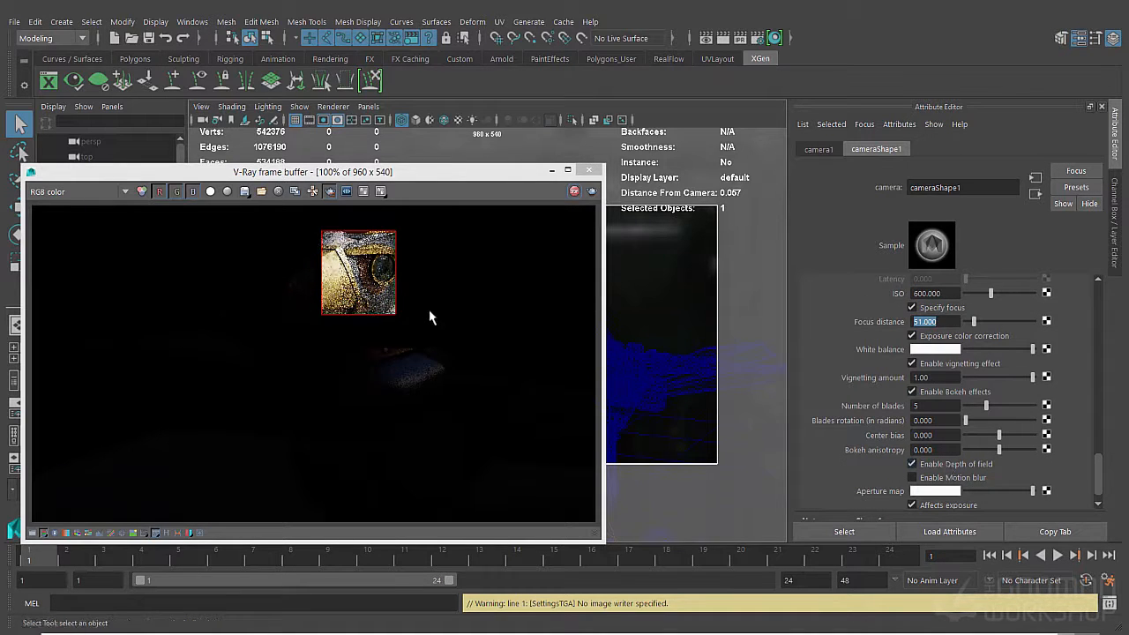
Extend the render region to the whole frame and check the bird's depth of field
{"action": "left_click", "coordinate": [283, 291]}
{"action": "scroll", "coordinate": [282, 291], "scroll_direction": "down", "scroll_amount": 1}
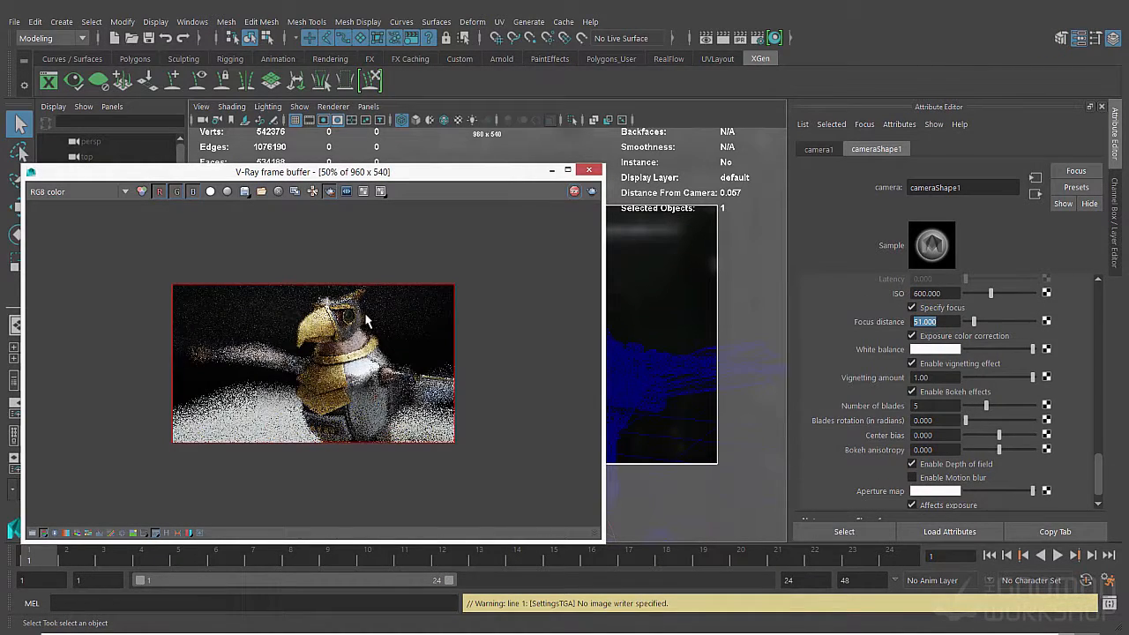
{"action": "scroll", "coordinate": [365, 321], "scroll_direction": "up", "scroll_amount": 1}
{"action": "scroll", "coordinate": [948, 328], "scroll_direction": "up", "scroll_amount": 3}
Set the physical camera's F-number to 4, shutter speed to 48 and ISO to 800
{"action": "left_click", "coordinate": [940, 311]}
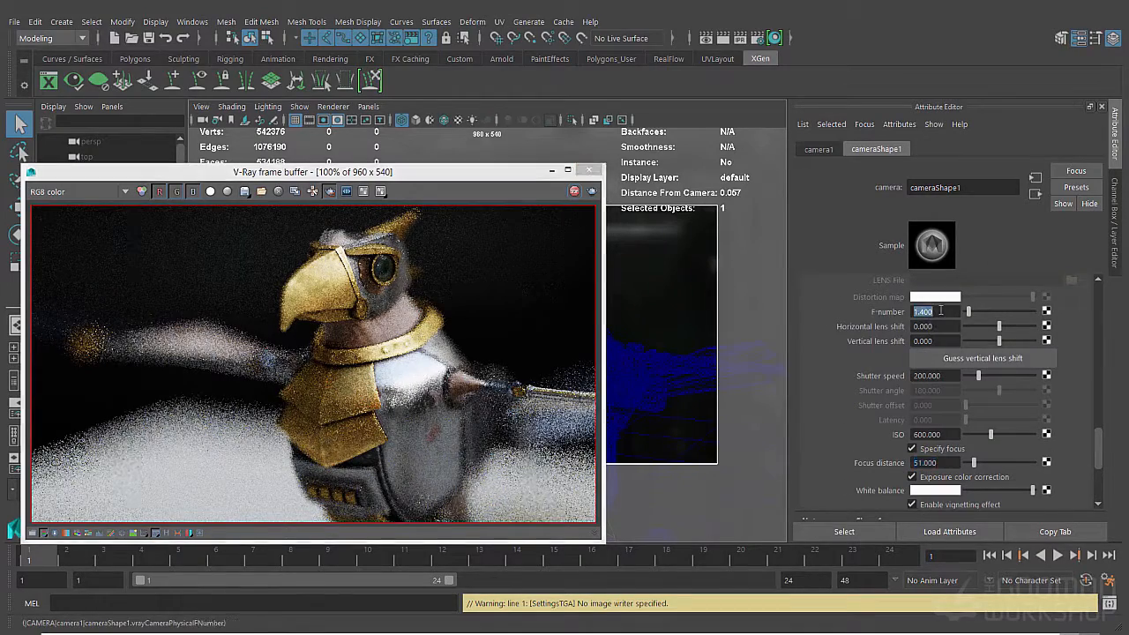
{"action": "type", "text": "4"}
{"action": "key", "text": "Return"}
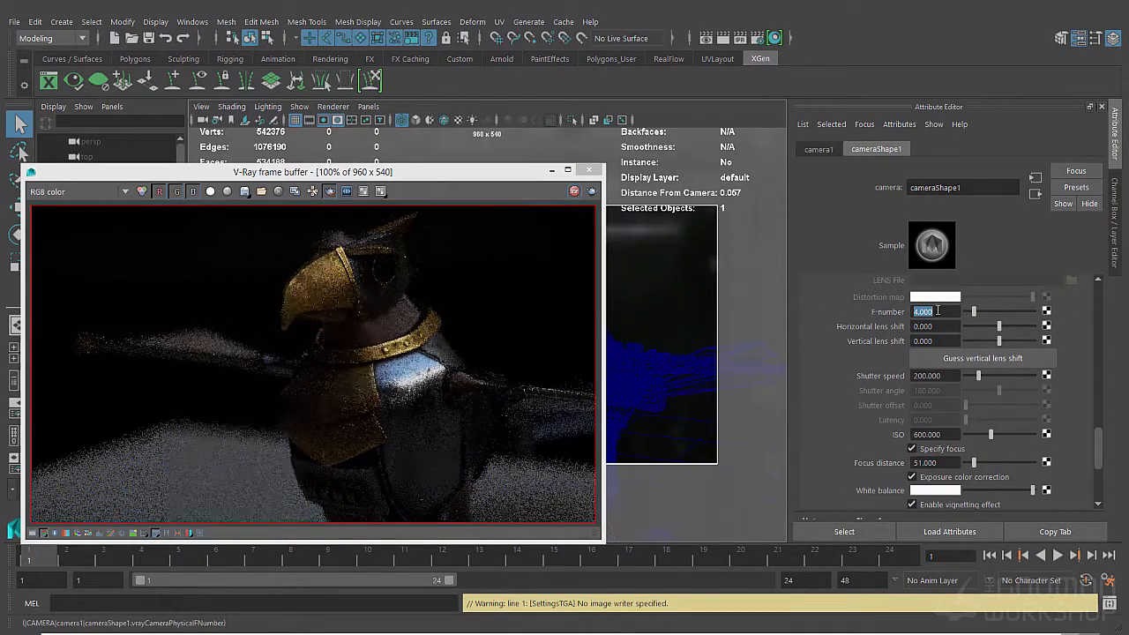
{"action": "type", "text": "48"}
{"action": "key", "text": "Tab"}
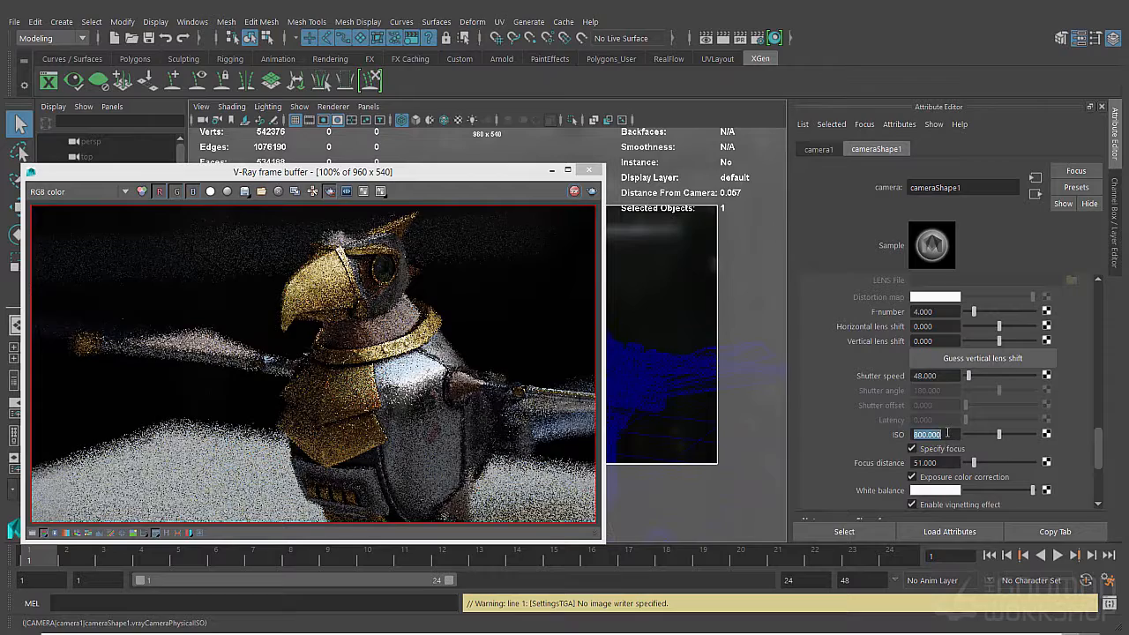
{"action": "type", "text": "800"}
{"action": "key", "text": "Return"}
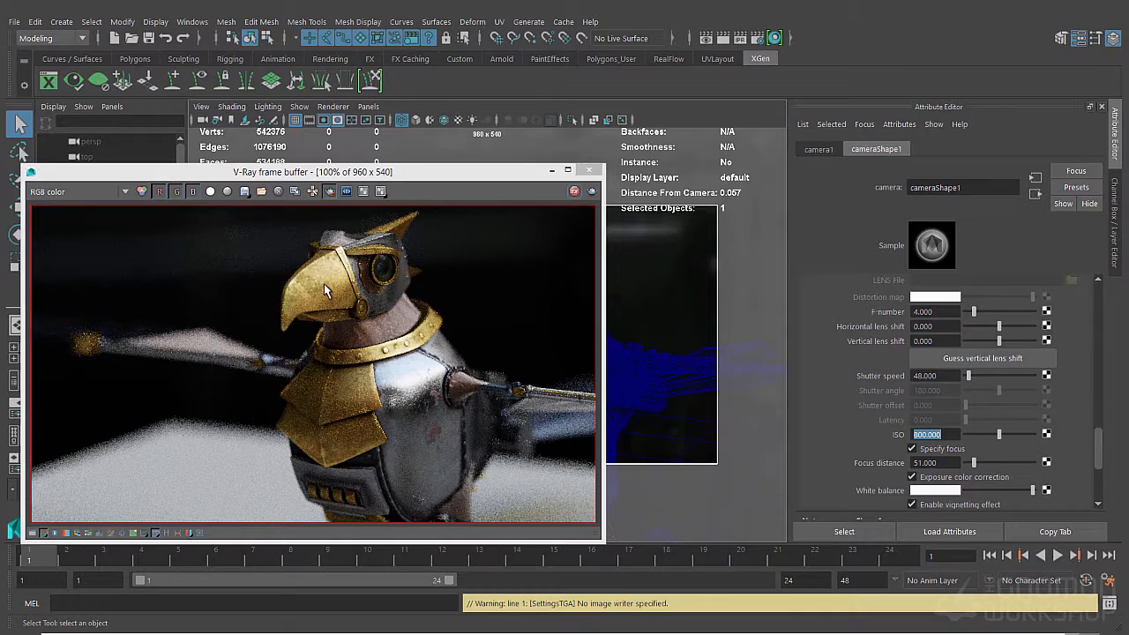
Reframe camera1 on a close side view of the bird's head and set its focus distance to 36
{"action": "left_click_drag", "start_coordinate": [430, 175], "coordinate": [759, 281]}
{"action": "left_click_drag", "start_coordinate": [525, 217], "coordinate": [613, 217], "text": "alt"}
{"action": "middle_click_drag", "start_coordinate": [613, 217], "coordinate": [579, 250], "text": "alt"}
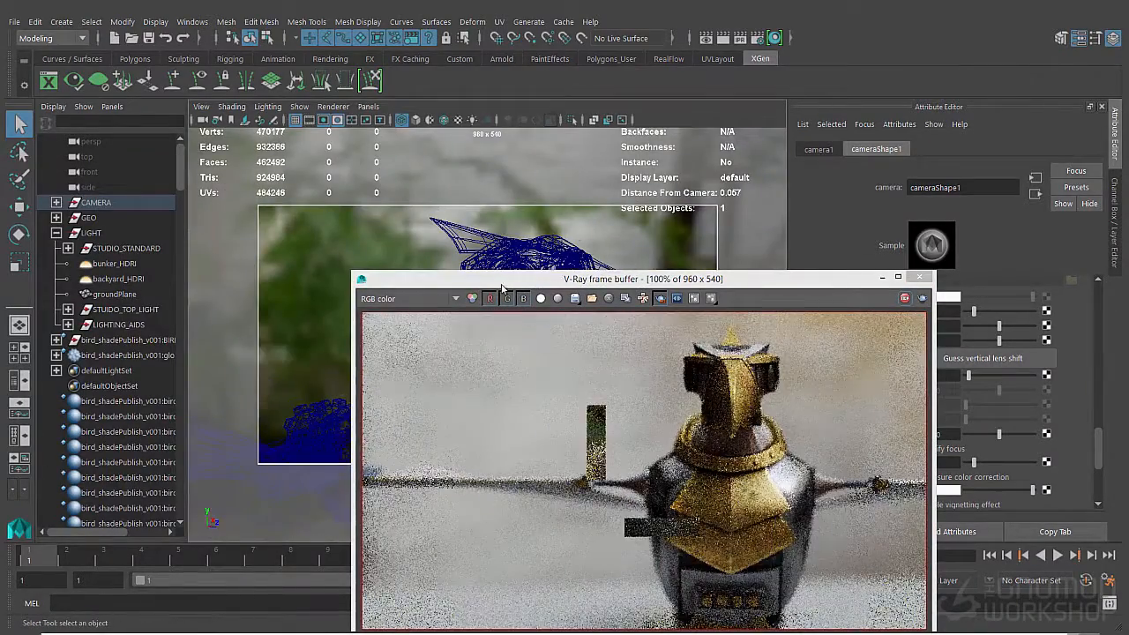
{"action": "left_click_drag", "start_coordinate": [502, 280], "coordinate": [222, 291]}
{"action": "left_click", "coordinate": [518, 272]}
{"action": "left_click", "coordinate": [256, 268]}
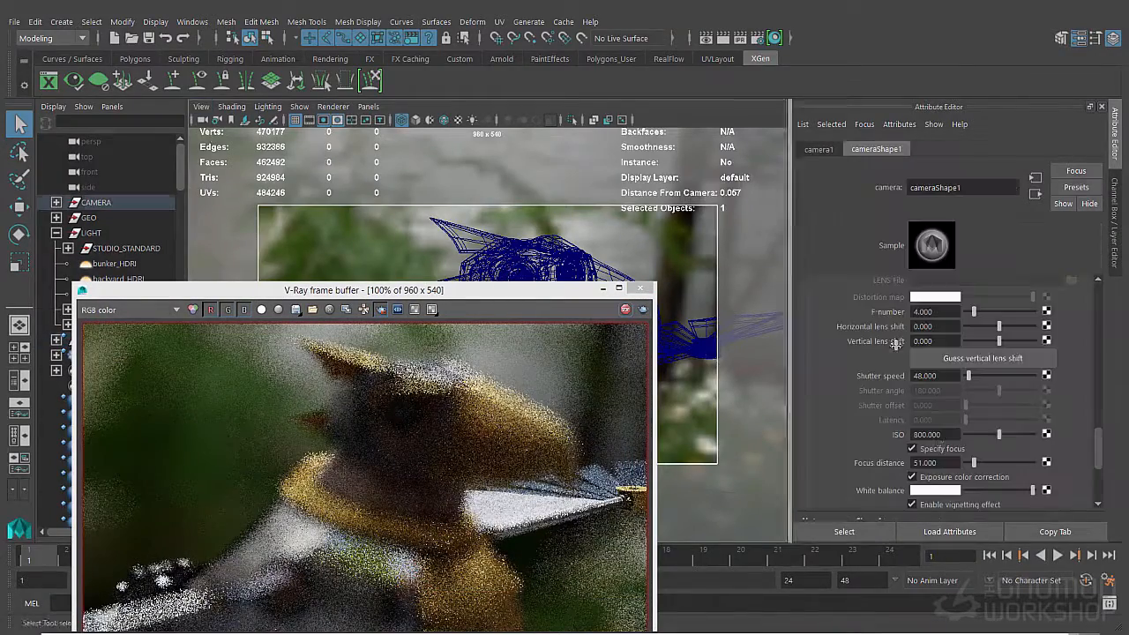
{"action": "double_click", "coordinate": [935, 461]}
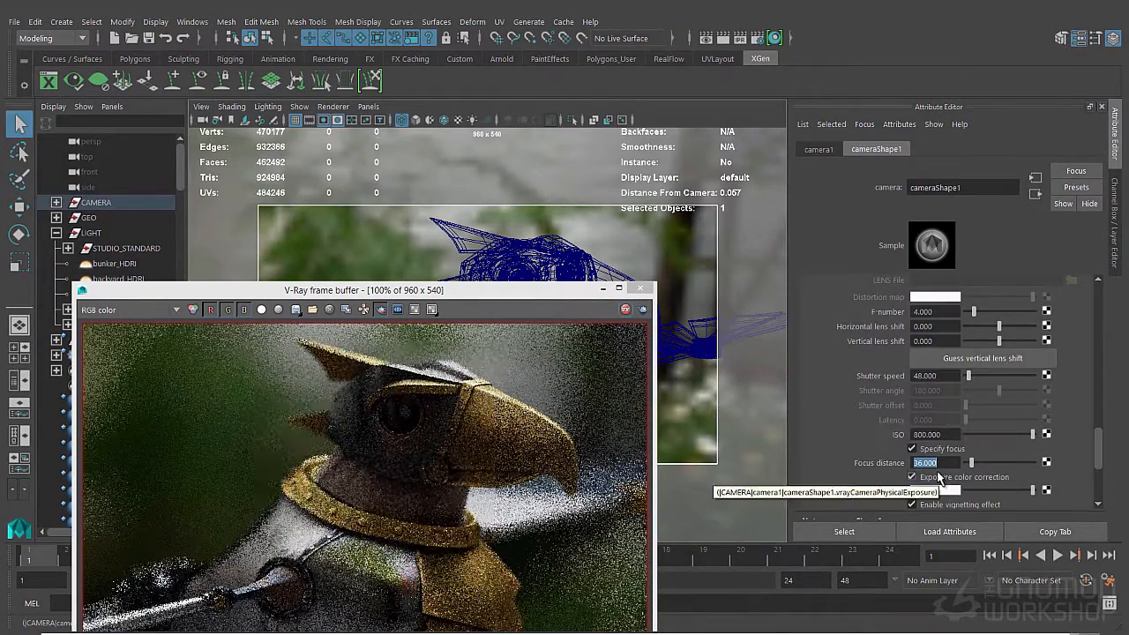
{"action": "left_click_drag", "start_coordinate": [489, 295], "coordinate": [489, 227]}
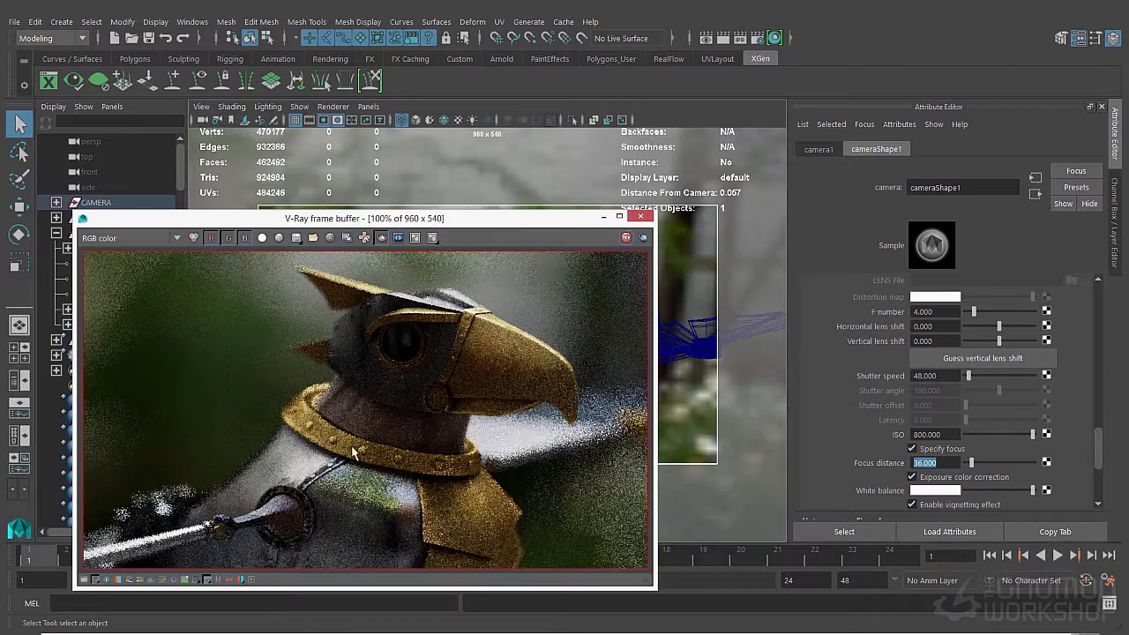
Set the physical camera's F-number to 5.4 and its ISO to 1500
{"action": "left_click_drag", "start_coordinate": [559, 225], "coordinate": [562, 395]}
{"action": "double_click", "coordinate": [932, 312]}
{"action": "type", "text": "5.4"}
{"action": "key", "text": "Return"}
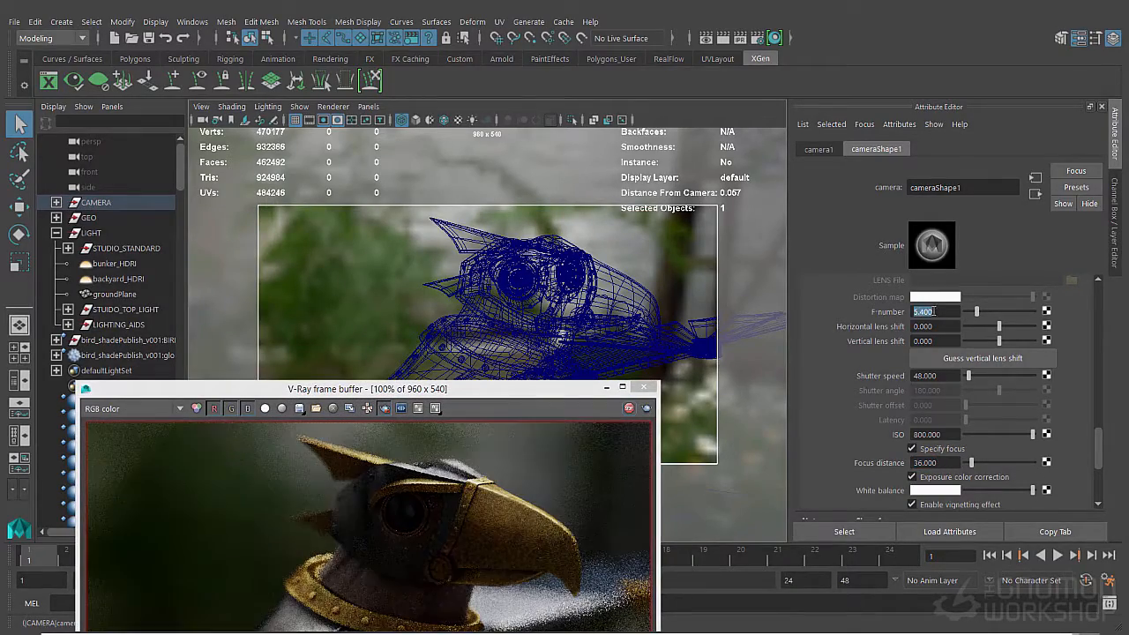
{"action": "double_click", "coordinate": [933, 434]}
{"action": "type", "text": "1500"}
{"action": "key", "text": "Return"}
{"action": "left_click_drag", "start_coordinate": [414, 389], "coordinate": [374, 229]}
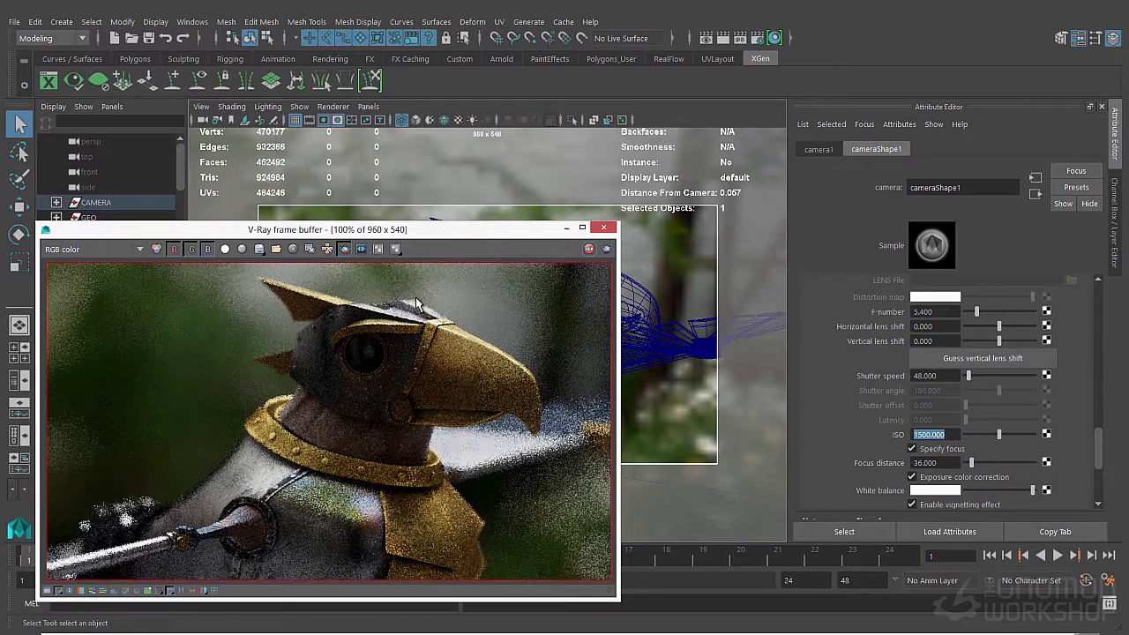
Set the camera's bokeh effects to 6 blades with a center bias of 0.1
{"action": "scroll", "coordinate": [925, 432], "scroll_direction": "down", "scroll_amount": 3}
{"action": "left_click", "coordinate": [923, 427]}
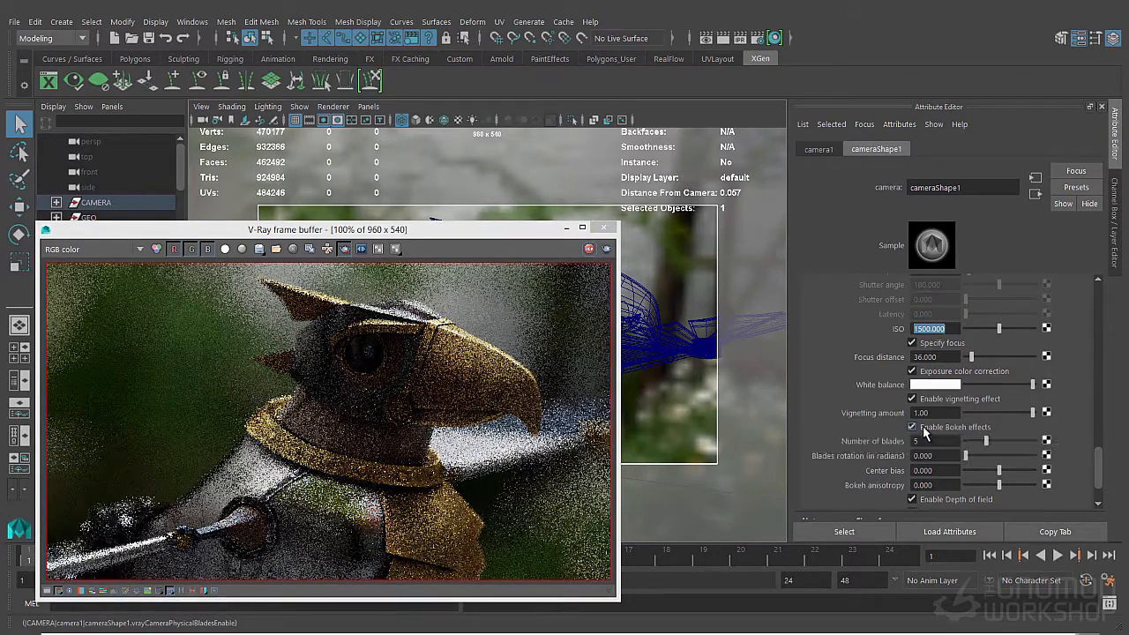
{"action": "left_click", "coordinate": [933, 441]}
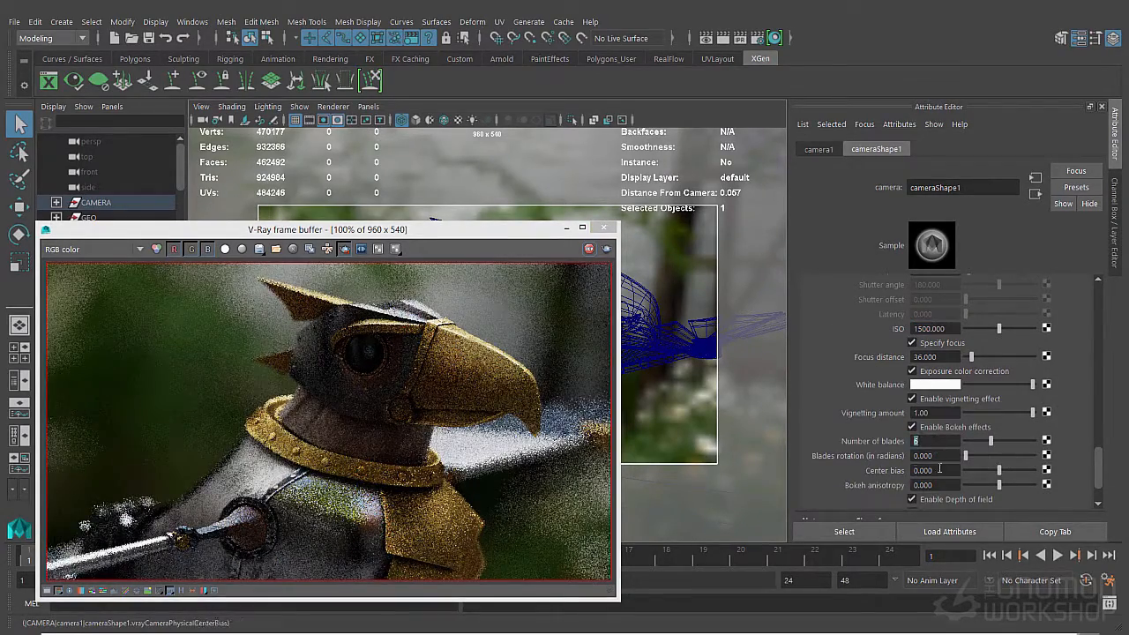
{"action": "left_click", "coordinate": [939, 469]}
{"action": "type", "text": "0.1"}
{"action": "key", "text": "Return"}
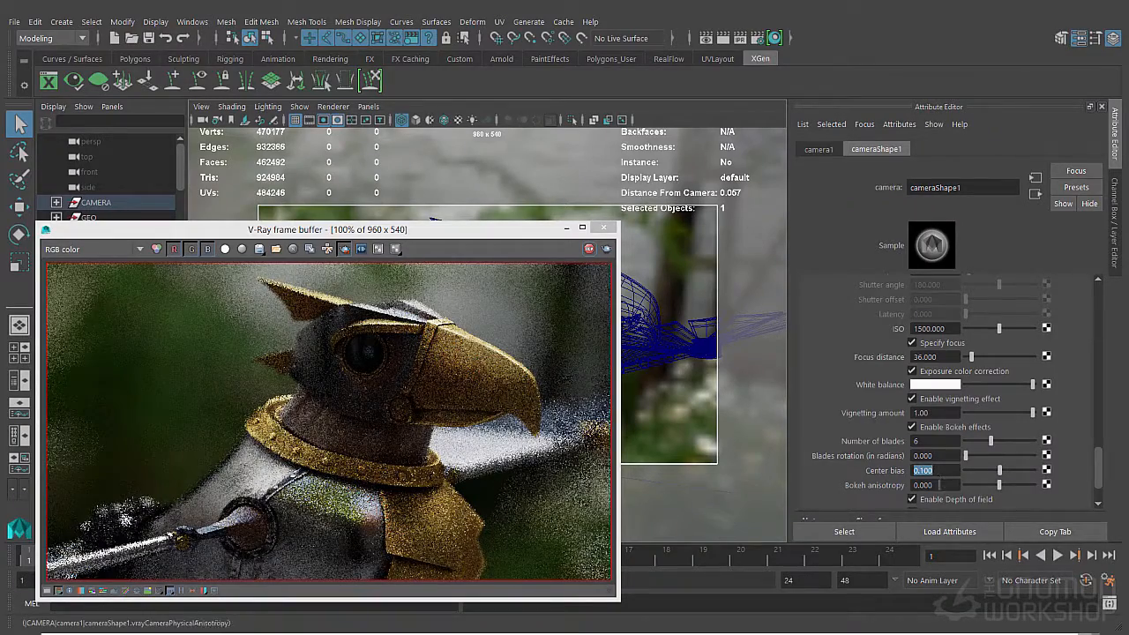
{"action": "scroll", "coordinate": [939, 481], "scroll_direction": "down", "scroll_amount": 3}
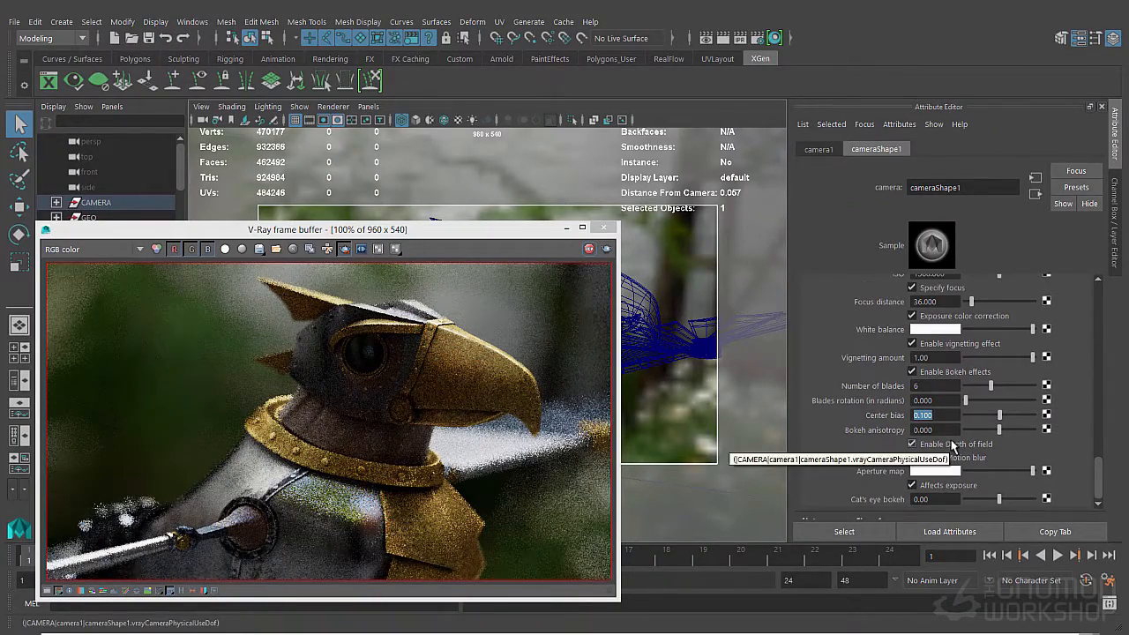
Set the adaptive image sampler's max subdivs to 100 in the outdorrMagicHour layer's render settings
{"action": "left_click", "coordinate": [757, 38]}
{"action": "scroll", "coordinate": [375, 216], "scroll_direction": "up", "scroll_amount": 3}
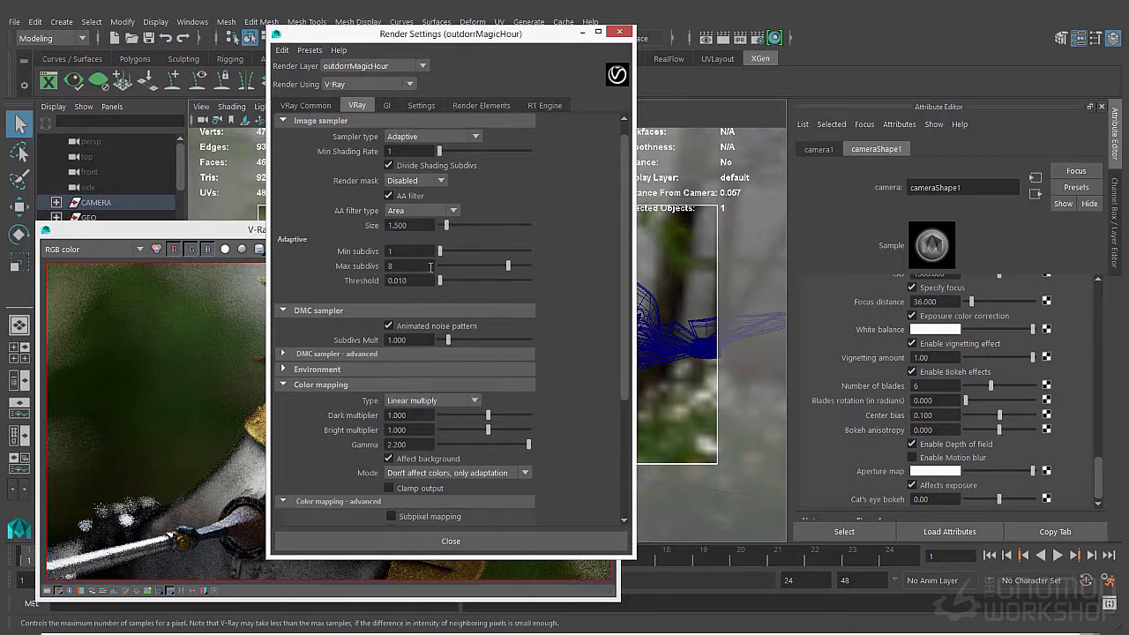
{"action": "double_click", "coordinate": [427, 266]}
{"action": "type", "text": "100"}
{"action": "key", "text": "Return"}
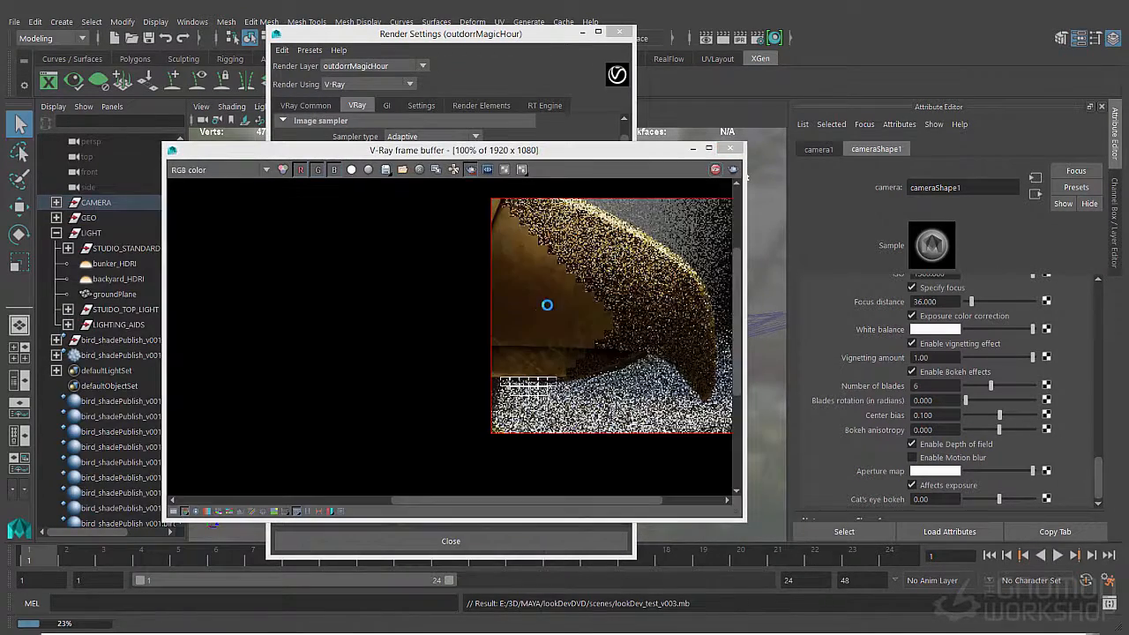
Examine the noise of the beak region in the sampleRate, reflect and other render elements, ending on RGB color
{"action": "left_click", "coordinate": [203, 169]}
{"action": "left_click", "coordinate": [202, 231]}
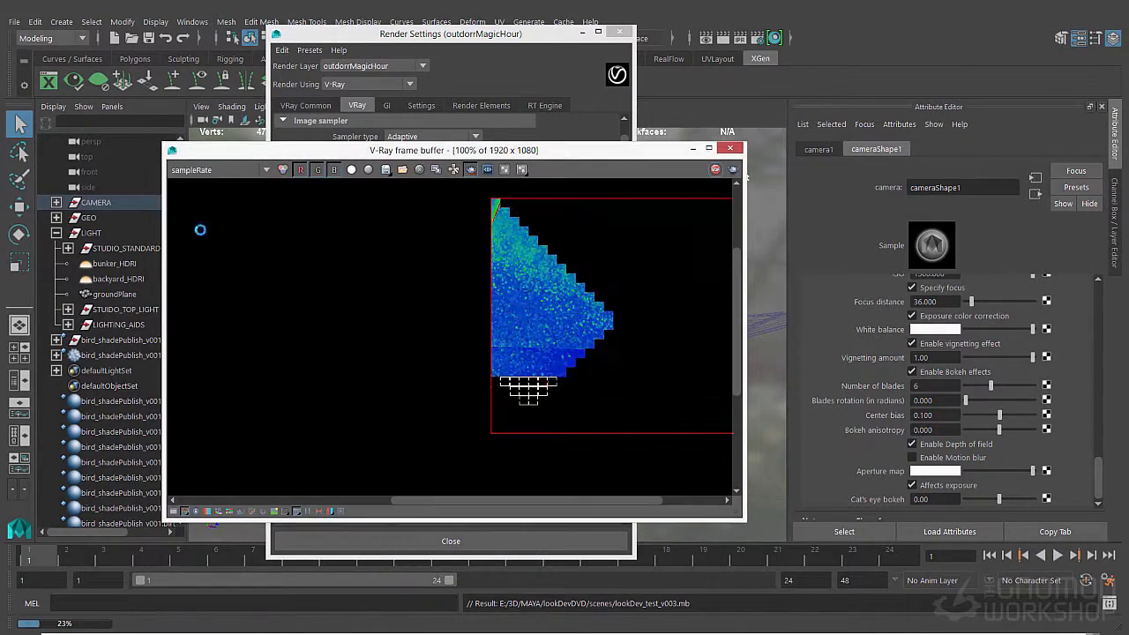
{"action": "left_click", "coordinate": [240, 167]}
{"action": "left_click", "coordinate": [206, 242]}
{"action": "left_click", "coordinate": [201, 169]}
{"action": "left_click", "coordinate": [196, 212]}
{"action": "scroll", "coordinate": [550, 311], "scroll_direction": "up", "scroll_amount": 1}
{"action": "scroll", "coordinate": [550, 310], "scroll_direction": "down", "scroll_amount": 1}
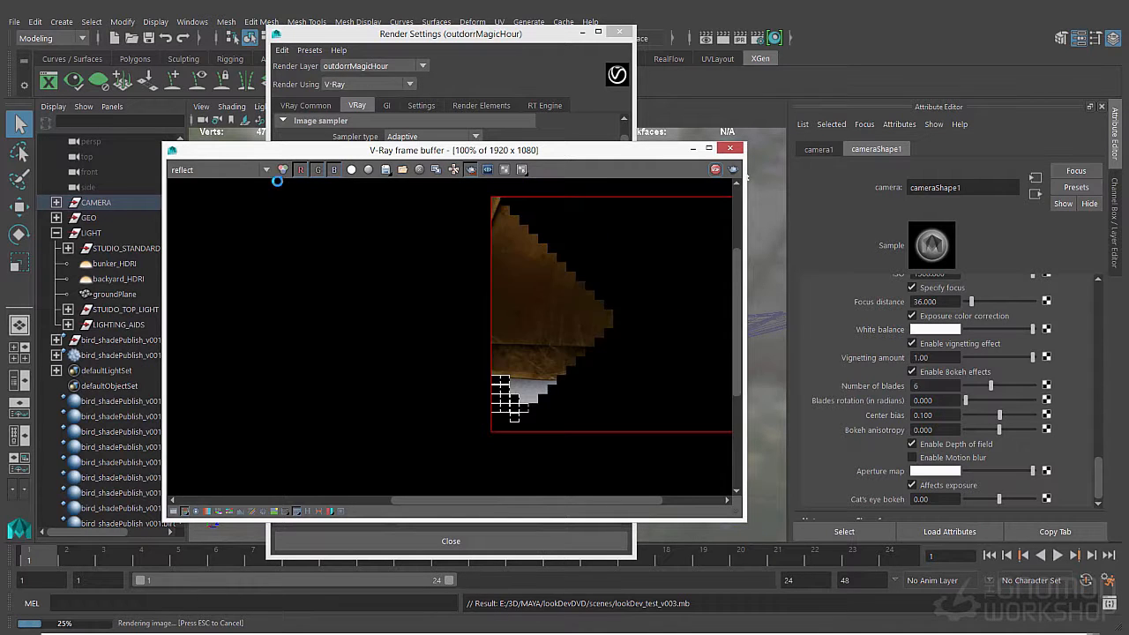
{"action": "left_click", "coordinate": [203, 169]}
{"action": "left_click", "coordinate": [203, 249]}
{"action": "scroll", "coordinate": [537, 423], "scroll_direction": "down", "scroll_amount": 1}
{"action": "left_click", "coordinate": [203, 169]}
{"action": "left_click", "coordinate": [204, 183]}
{"action": "scroll", "coordinate": [580, 309], "scroll_direction": "up", "scroll_amount": 1}
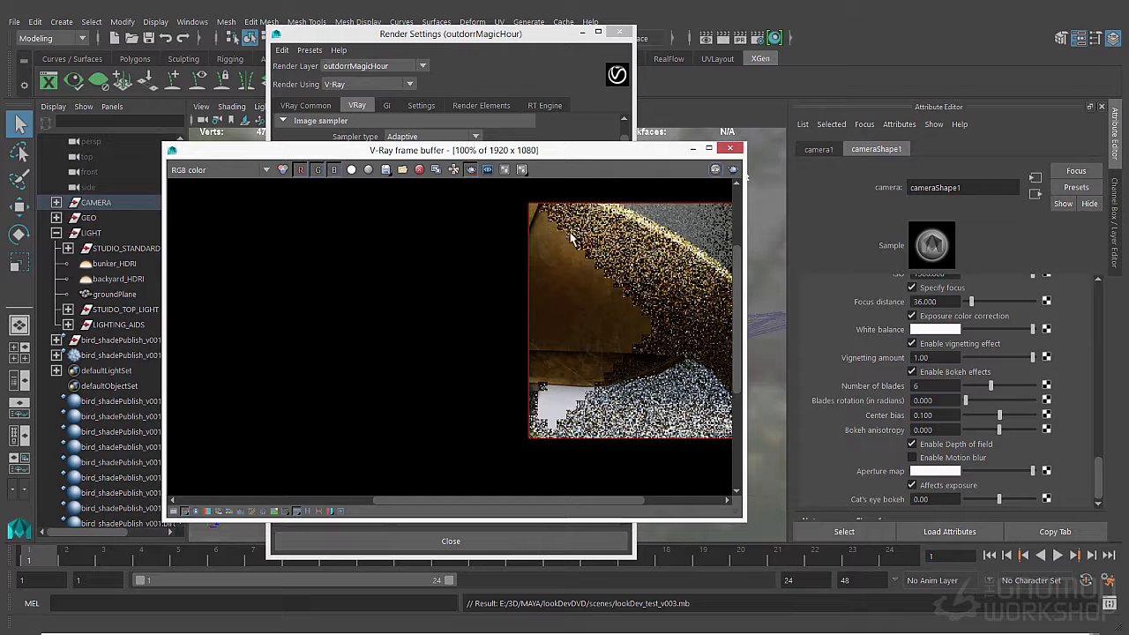
{"action": "scroll", "coordinate": [571, 236], "scroll_direction": "down", "scroll_amount": 1}
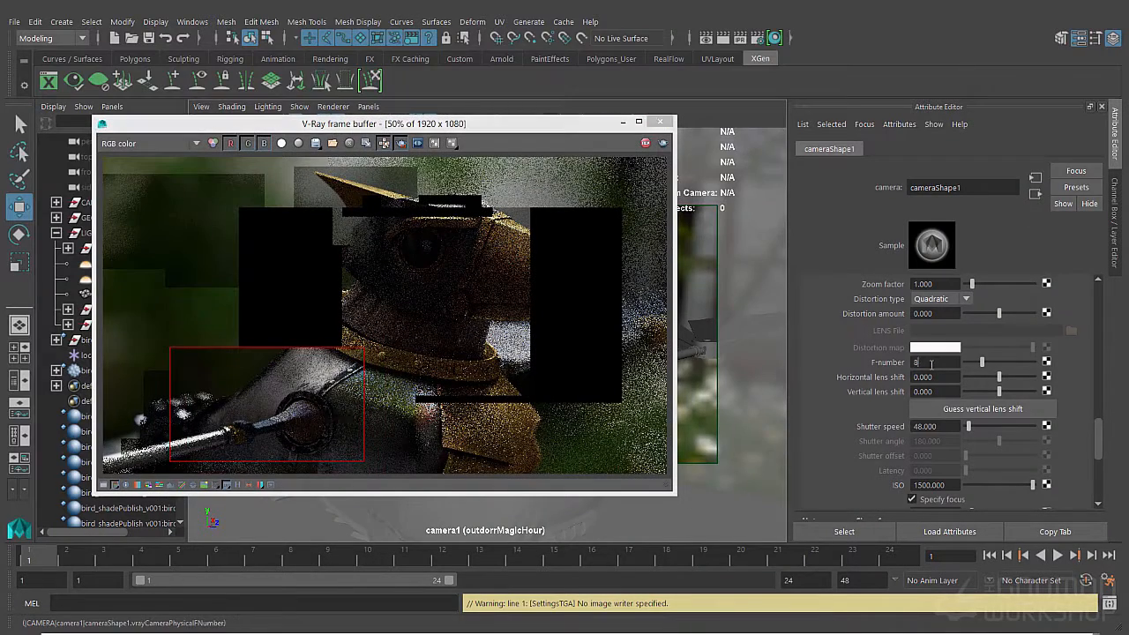
Set the camera's F-number to 8 and ISO to 4000, and limit the render region to the bird's head
{"action": "type", "text": "3.300000"}
{"action": "key", "text": "Return"}
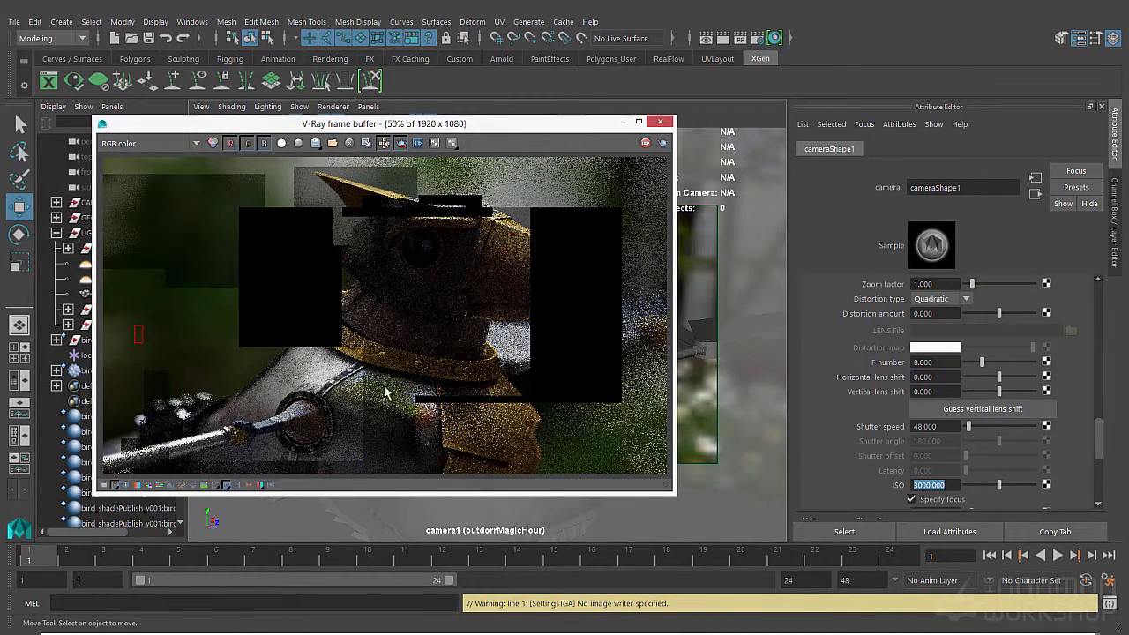
{"action": "left_click", "coordinate": [939, 484]}
{"action": "type", "text": "400"}
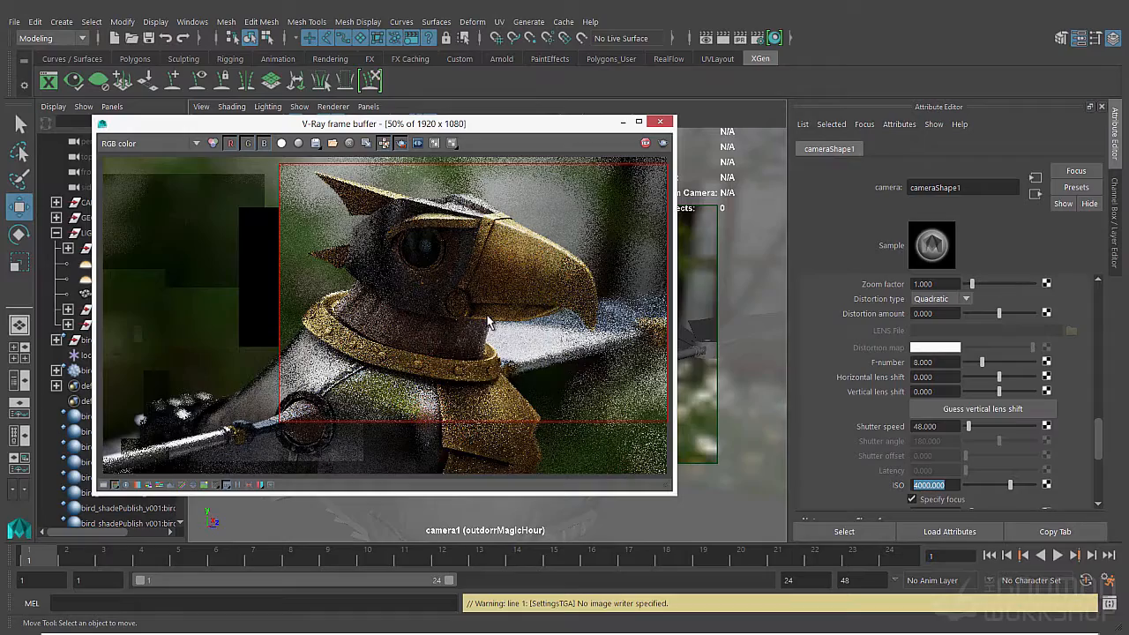
{"action": "left_click_drag", "start_coordinate": [320, 183], "coordinate": [567, 342]}
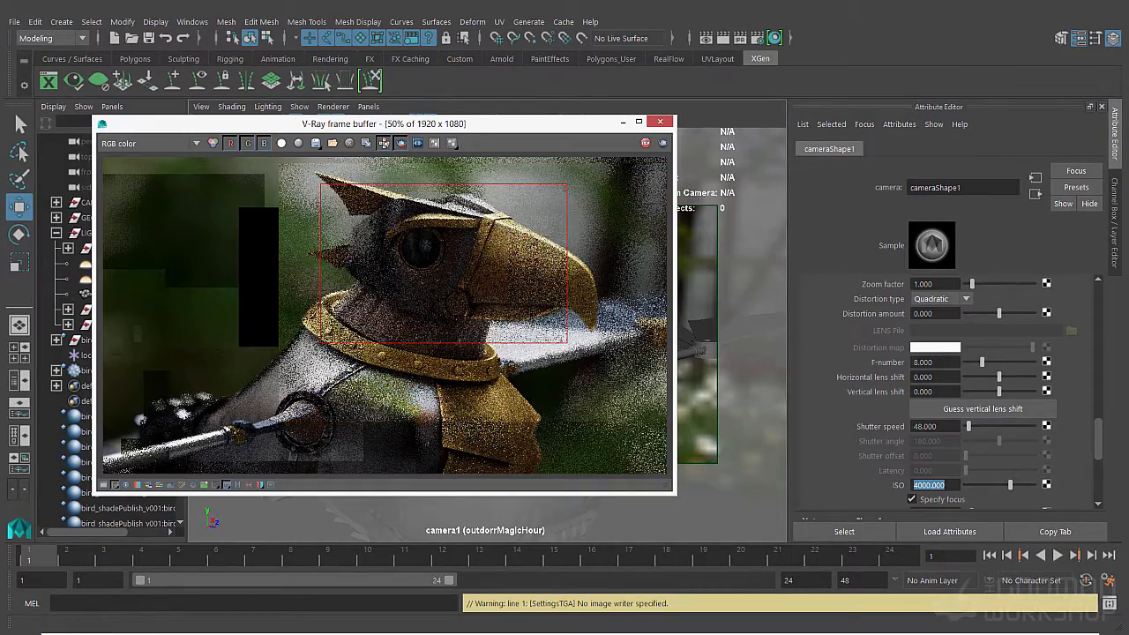